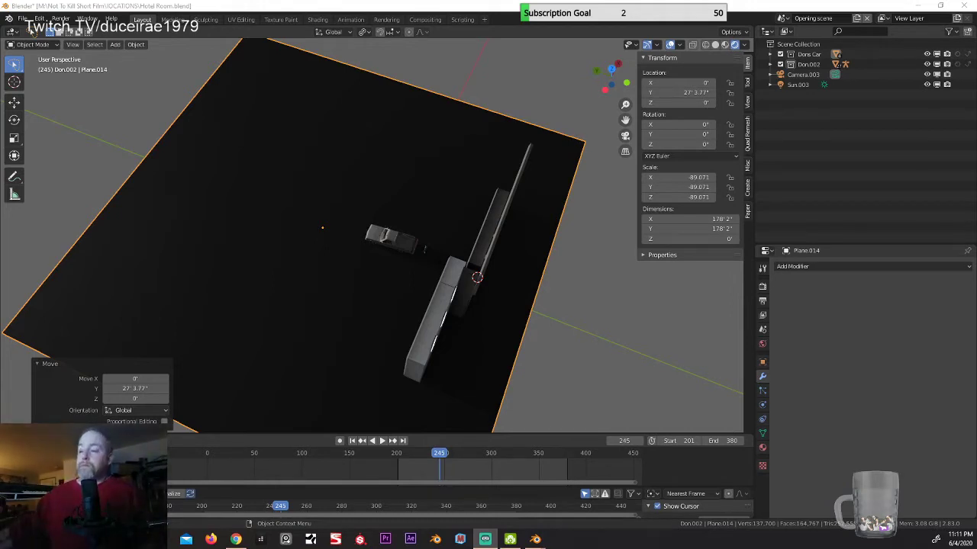
# Step: Examine the ground plane, parked car, character and building walls of the Opening scene from several angles
pyautogui.moveTo(294, 248); pyautogui.dragTo(314, 203, button='middle')
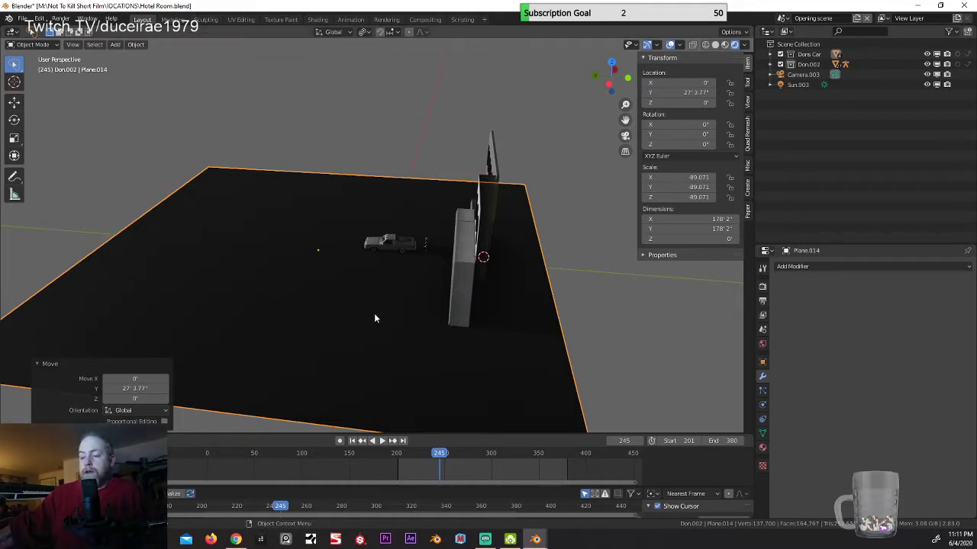
pyautogui.moveTo(375, 321); pyautogui.dragTo(474, 366, button='middle')
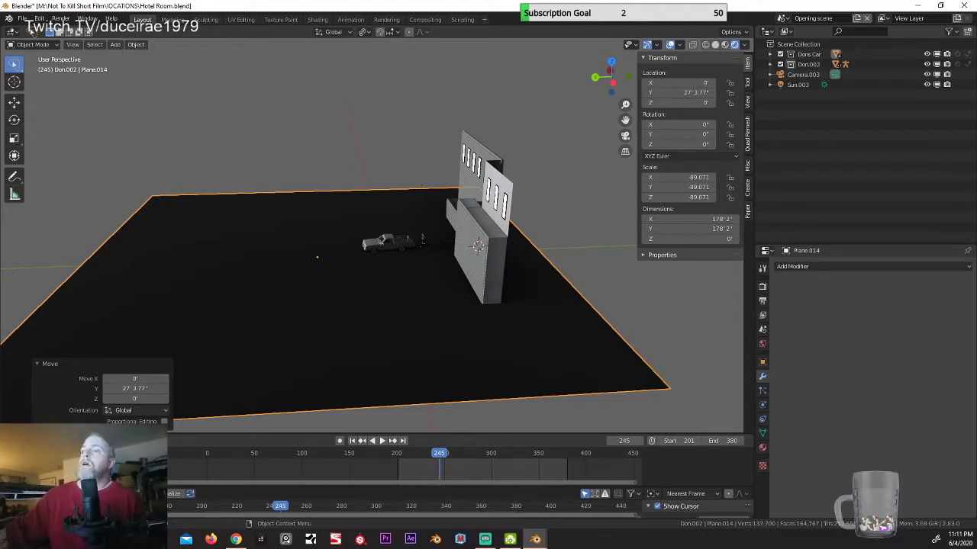
pyautogui.moveTo(340, 162)
pyautogui.mouseDown(button='middle')
pyautogui.moveTo(359, 168)
pyautogui.moveTo(374, 153)
pyautogui.moveTo(354, 151)
pyautogui.mouseUp(button='middle')
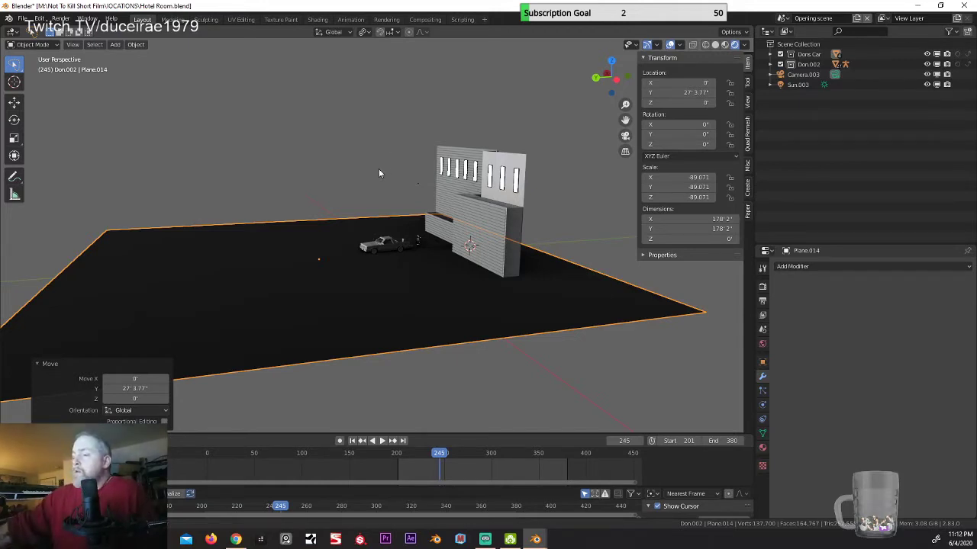
pyautogui.moveTo(378, 169)
pyautogui.mouseDown(button='middle')
pyautogui.moveTo(358, 187)
pyautogui.moveTo(373, 187)
pyautogui.mouseUp(button='middle')
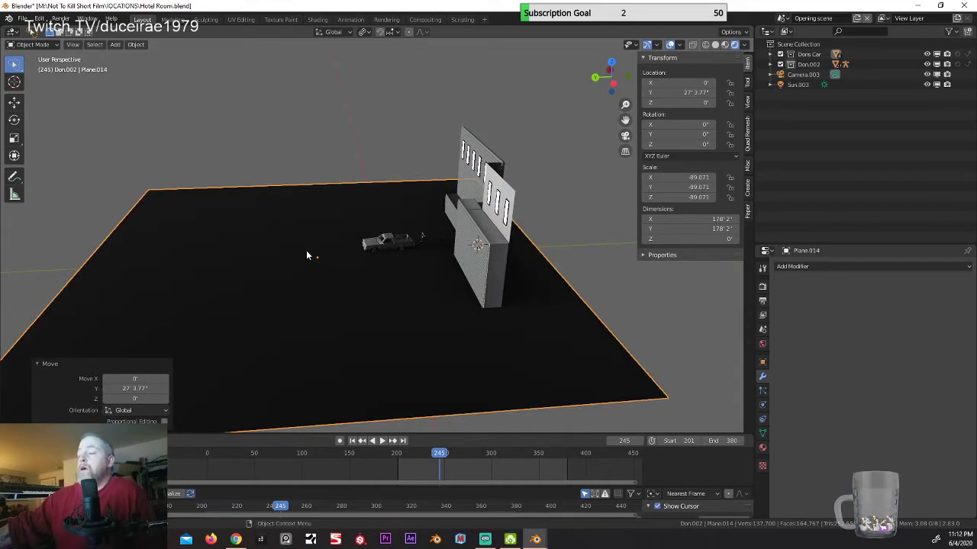
pyautogui.moveTo(306, 250); pyautogui.dragTo(304, 233, button='middle')
pyautogui.scroll(2, 305, 225)
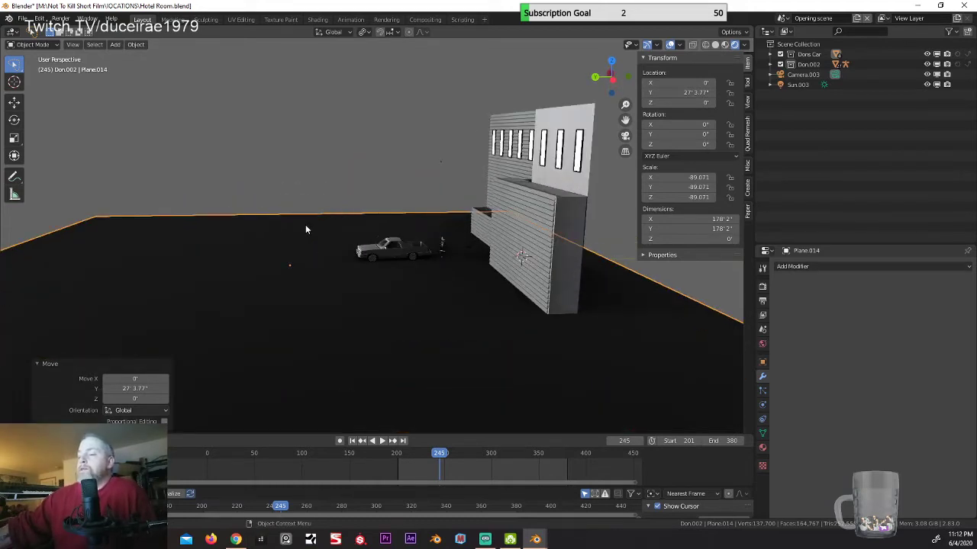
pyautogui.moveTo(305, 229)
pyautogui.mouseDown(button='middle')
pyautogui.moveTo(303, 239)
pyautogui.moveTo(310, 235)
pyautogui.mouseUp(button='middle')
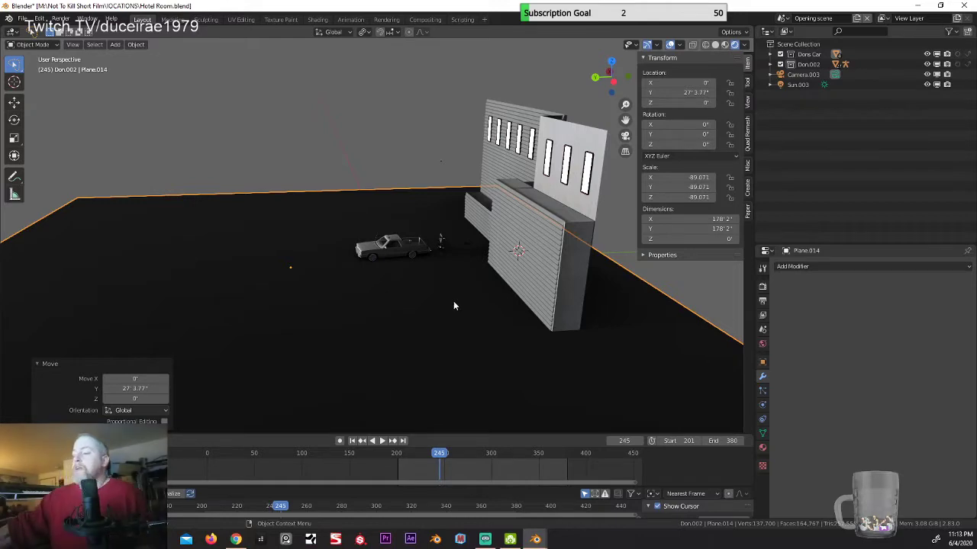
pyautogui.moveTo(453, 306)
pyautogui.mouseDown(button='middle')
pyautogui.moveTo(469, 301)
pyautogui.moveTo(455, 312)
pyautogui.moveTo(425, 305)
pyautogui.moveTo(437, 297)
pyautogui.moveTo(434, 312)
pyautogui.moveTo(469, 312)
pyautogui.mouseUp(button='middle')
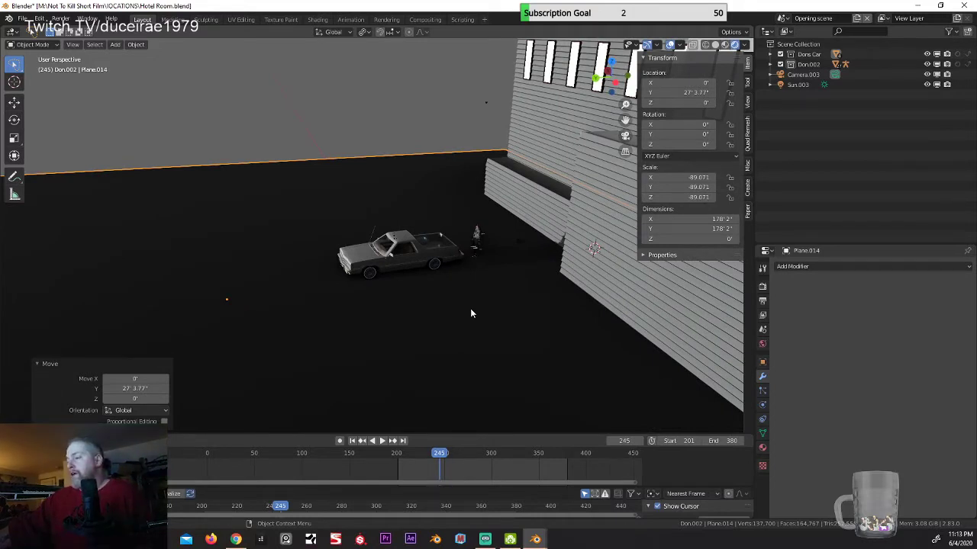
pyautogui.moveTo(470, 311); pyautogui.dragTo(446, 322, button='middle')
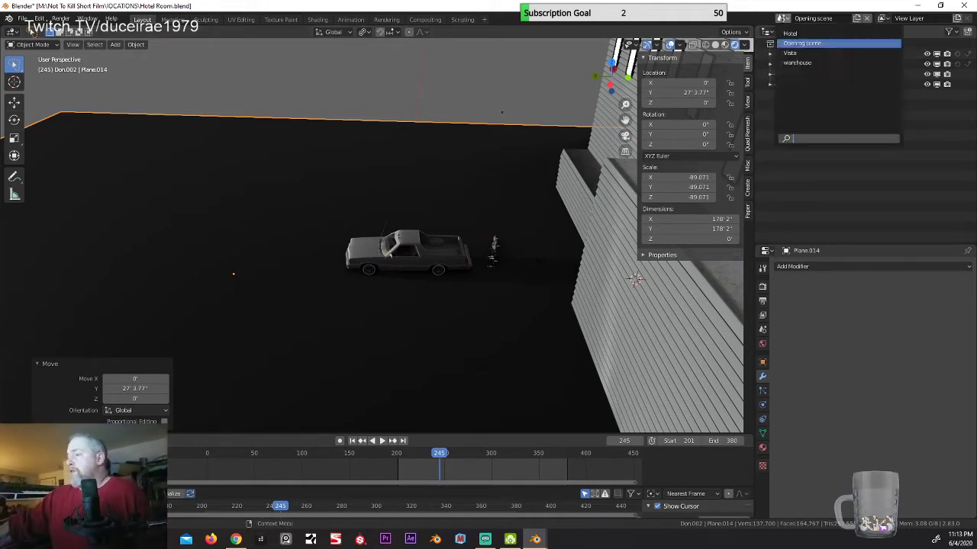
pyautogui.click(782, 18)
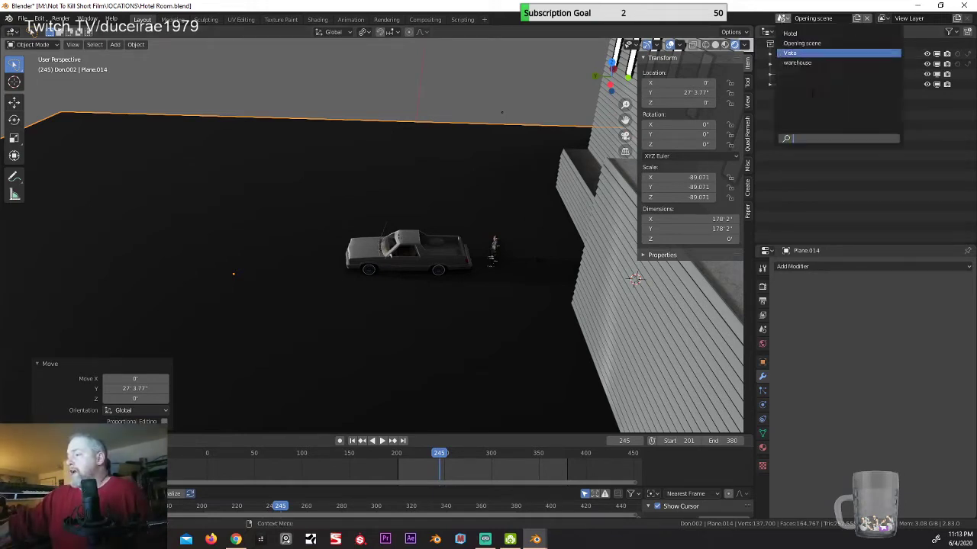
pyautogui.click(483, 98)
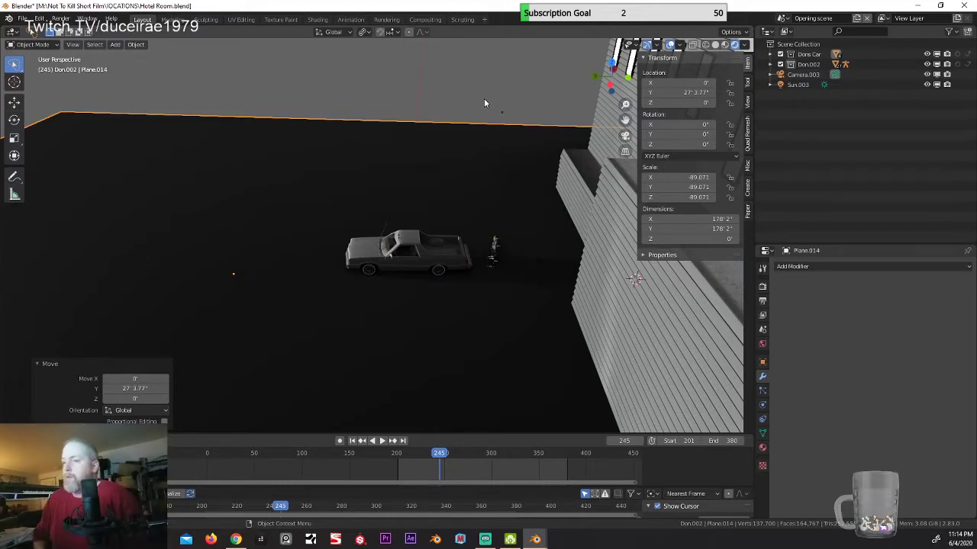
pyautogui.moveTo(434, 107); pyautogui.dragTo(373, 191, button='middle')
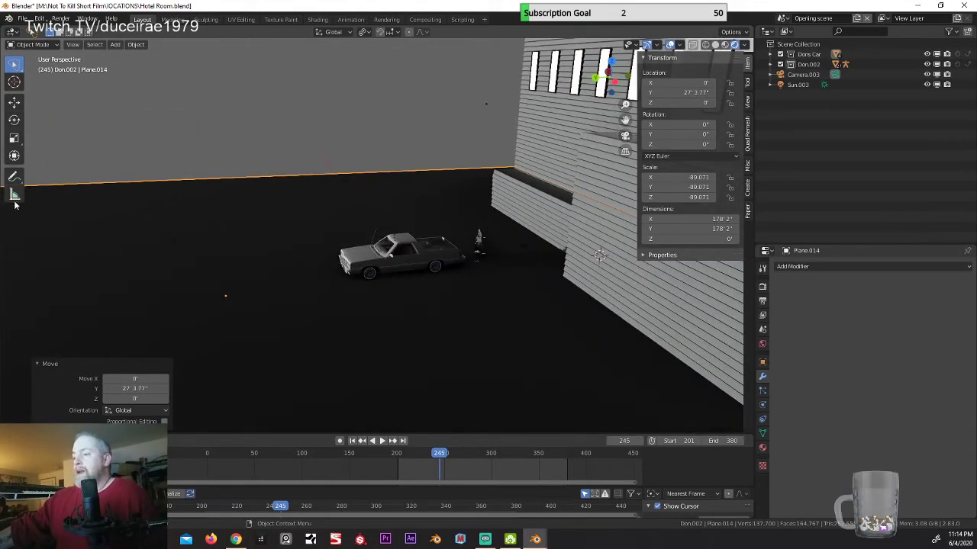
pyautogui.scroll(1, 175, 172)
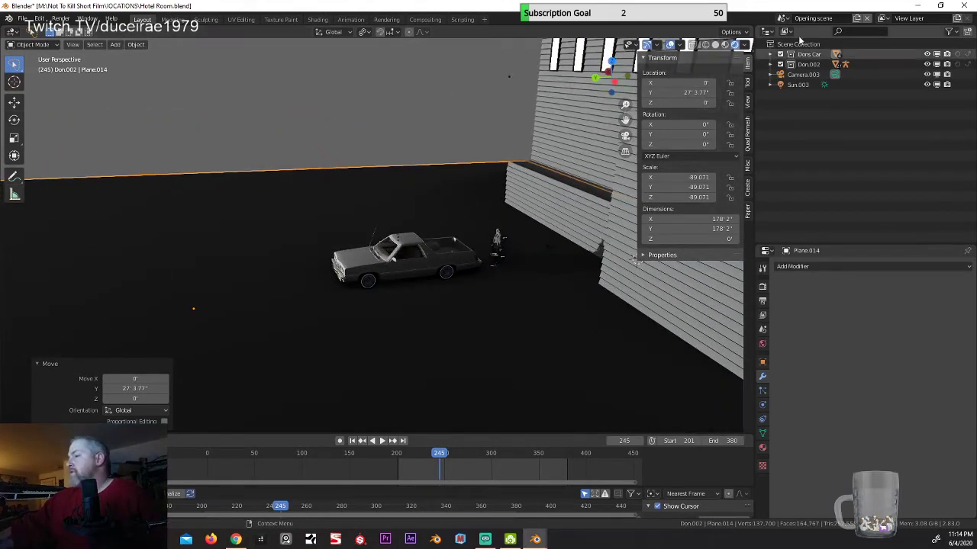
# Step: Switch the active scene to Vista
pyautogui.click(782, 18)
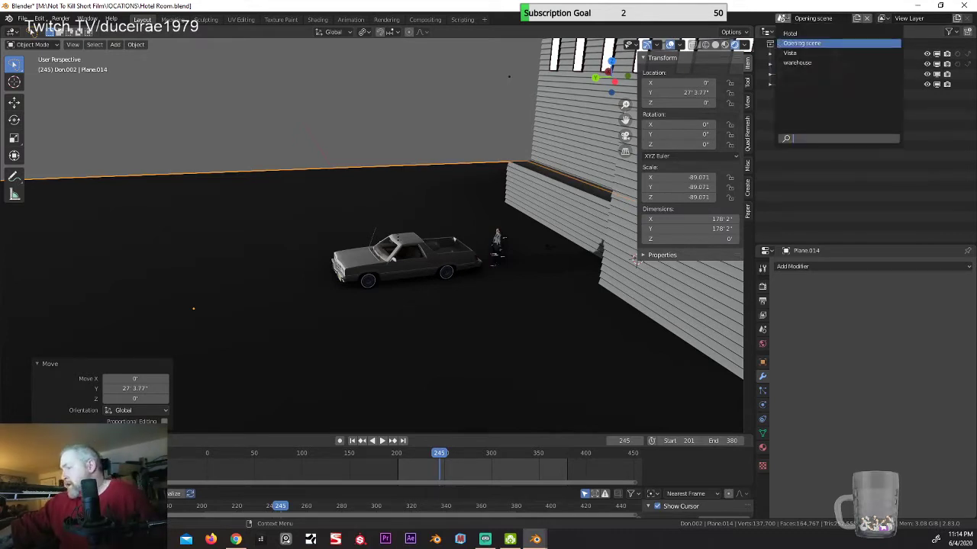
pyautogui.click(786, 19)
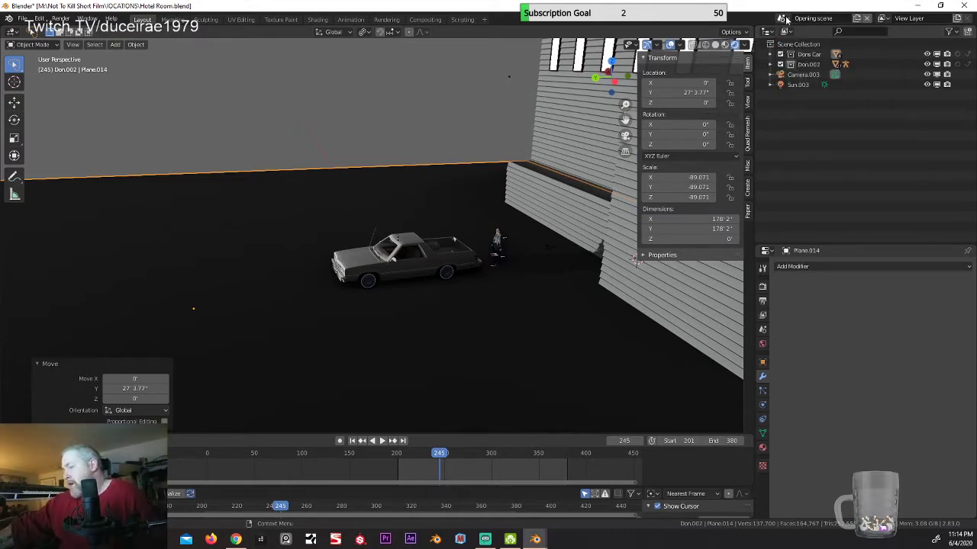
pyautogui.click(786, 19)
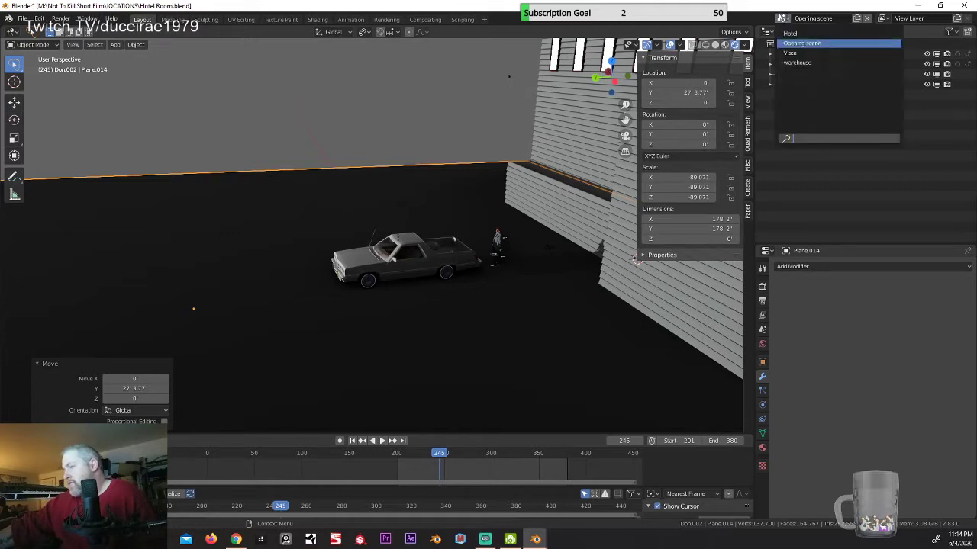
pyautogui.click(787, 21)
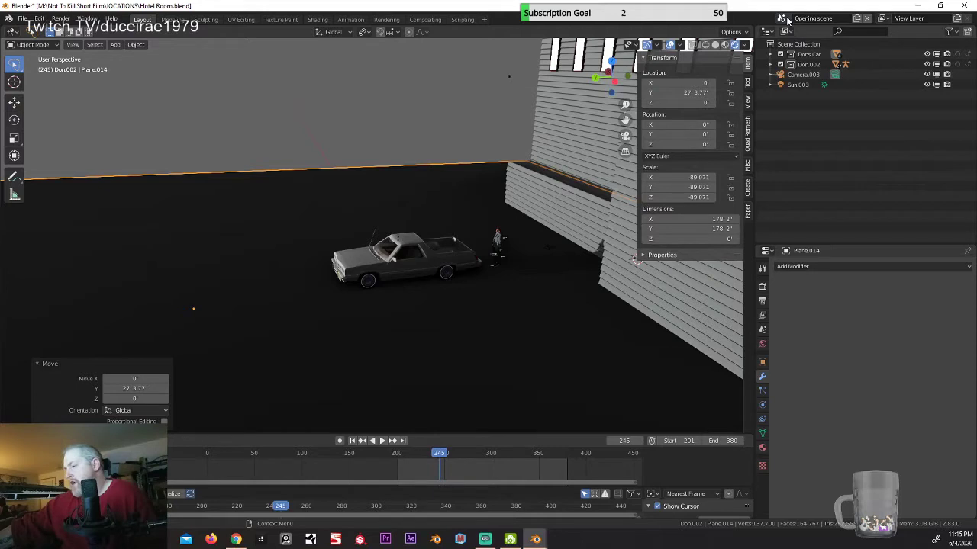
pyautogui.click(787, 21)
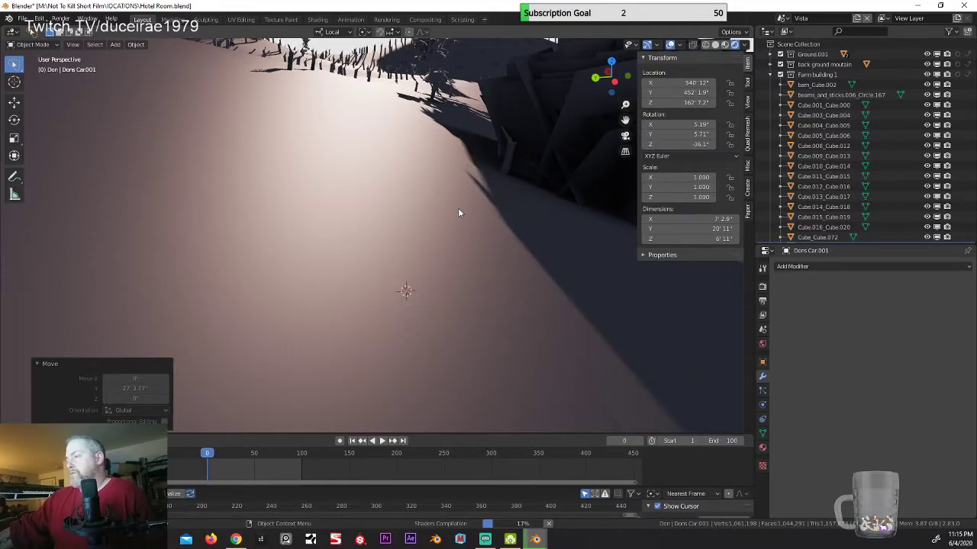
# Step: Turn off Scene Lights and Scene World in the rendered viewport shading of the Vista scene
pyautogui.moveTo(459, 212)
pyautogui.mouseDown(button='middle')
pyautogui.moveTo(496, 203)
pyautogui.moveTo(469, 218)
pyautogui.moveTo(479, 196)
pyautogui.moveTo(461, 213)
pyautogui.mouseUp(button='middle')
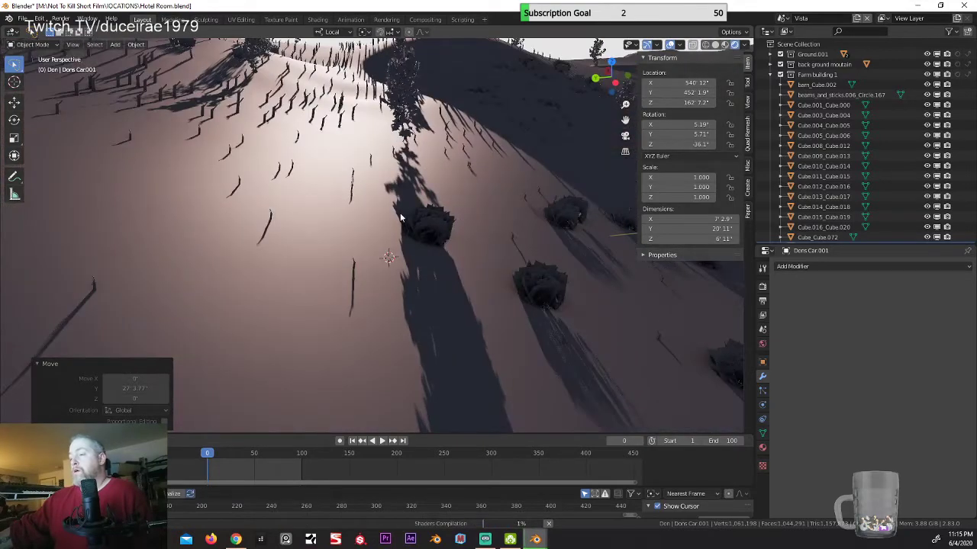
pyautogui.moveTo(513, 251); pyautogui.dragTo(531, 415, button='middle')
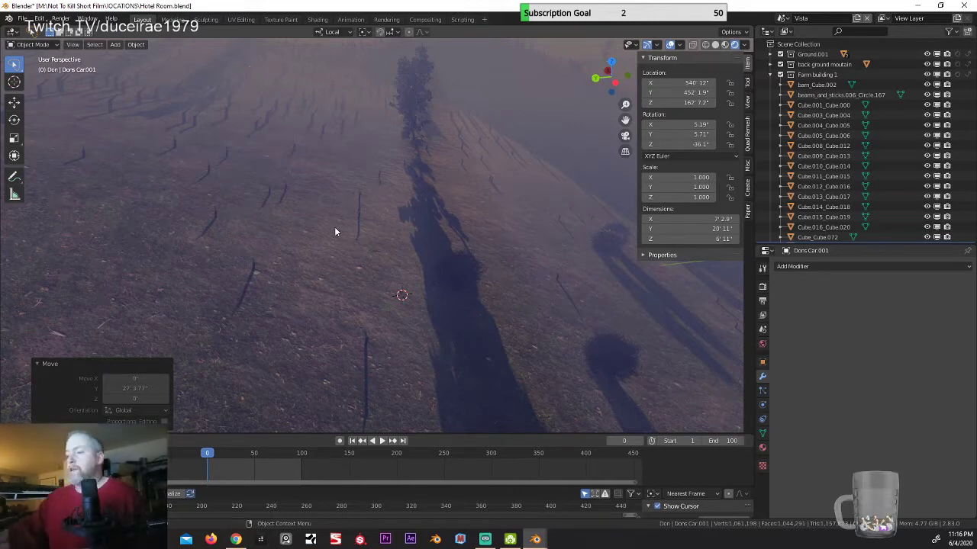
pyautogui.moveTo(342, 229); pyautogui.dragTo(426, 216, button='middle')
pyautogui.moveTo(364, 220); pyautogui.dragTo(288, 235, button='middle')
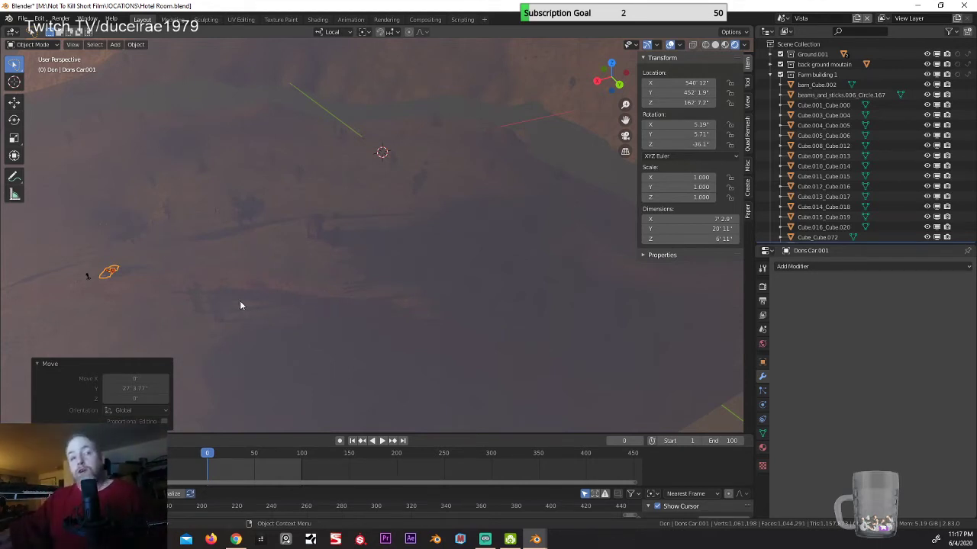
pyautogui.moveTo(138, 296); pyautogui.dragTo(283, 255, button='middle')
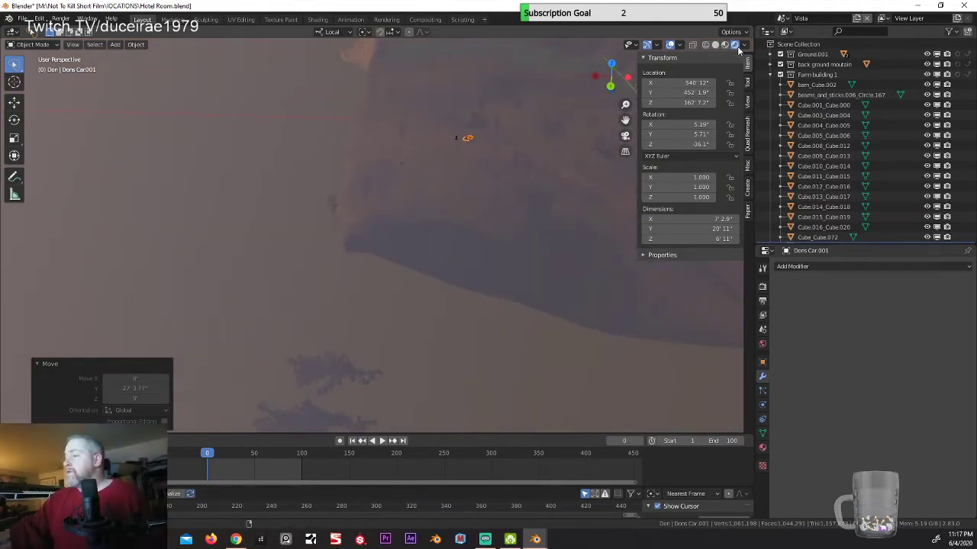
pyautogui.hotkey('ctrl', 'z')
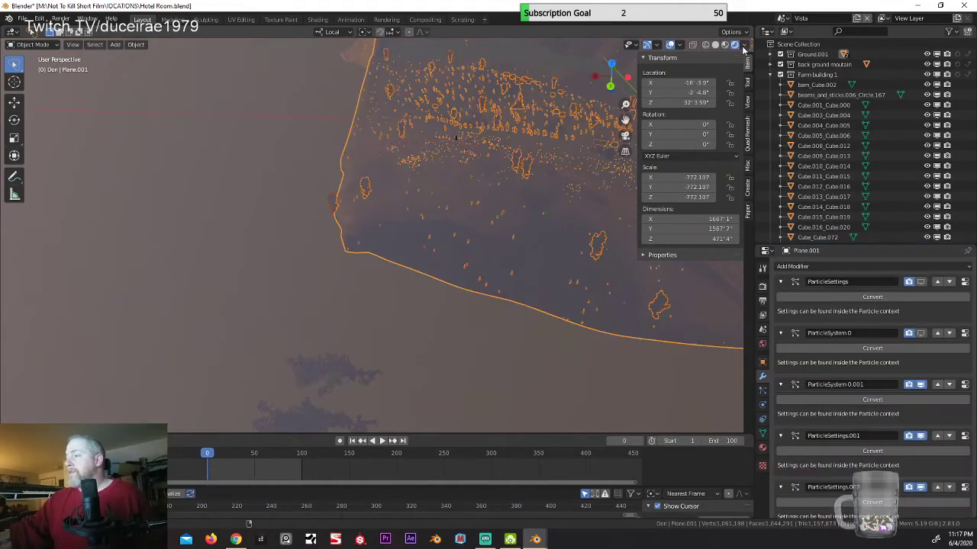
pyautogui.click(744, 46)
pyautogui.click(687, 94)
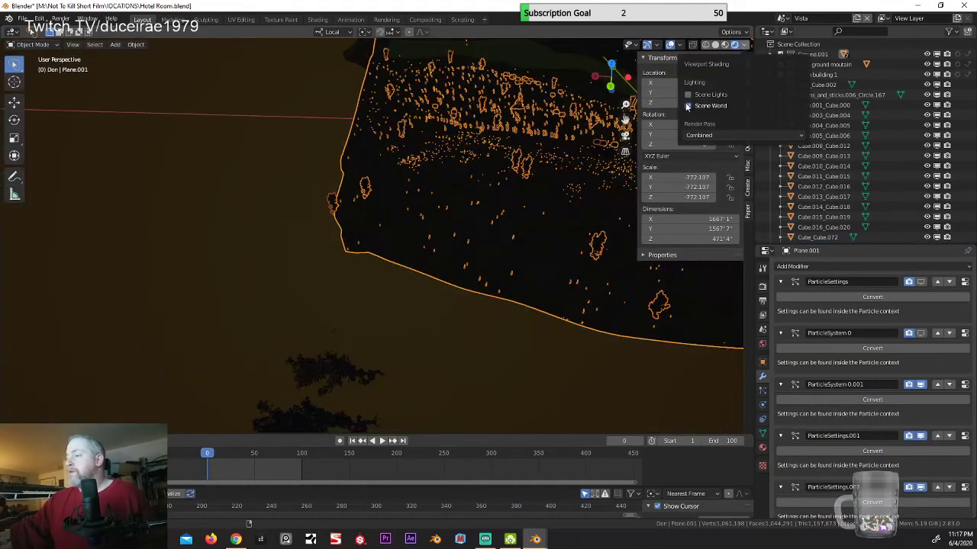
pyautogui.click(687, 105)
# Step: Select the large red oak tree standing apart from the terrain beside the other source trees
pyautogui.moveTo(436, 262); pyautogui.dragTo(392, 303, button='middle')
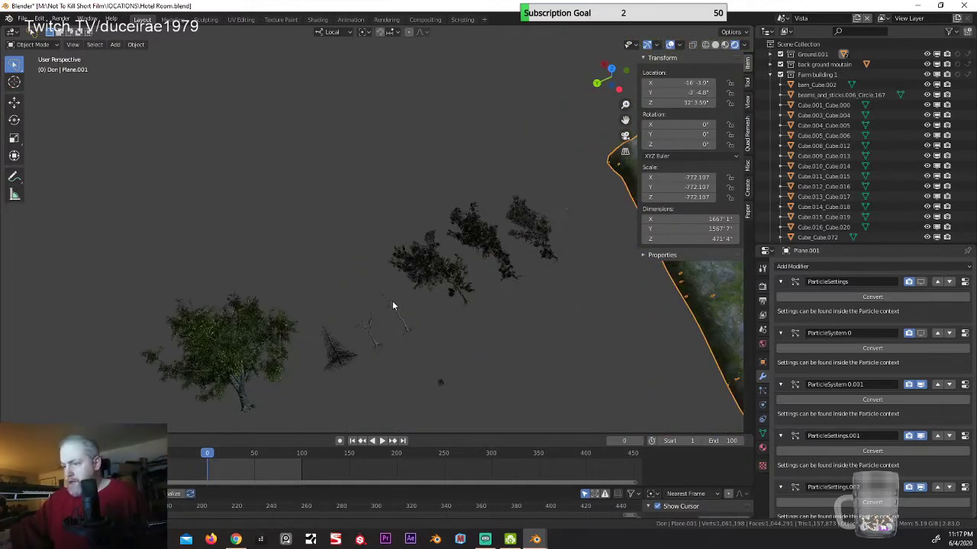
pyautogui.moveTo(324, 346); pyautogui.dragTo(256, 348, button='middle')
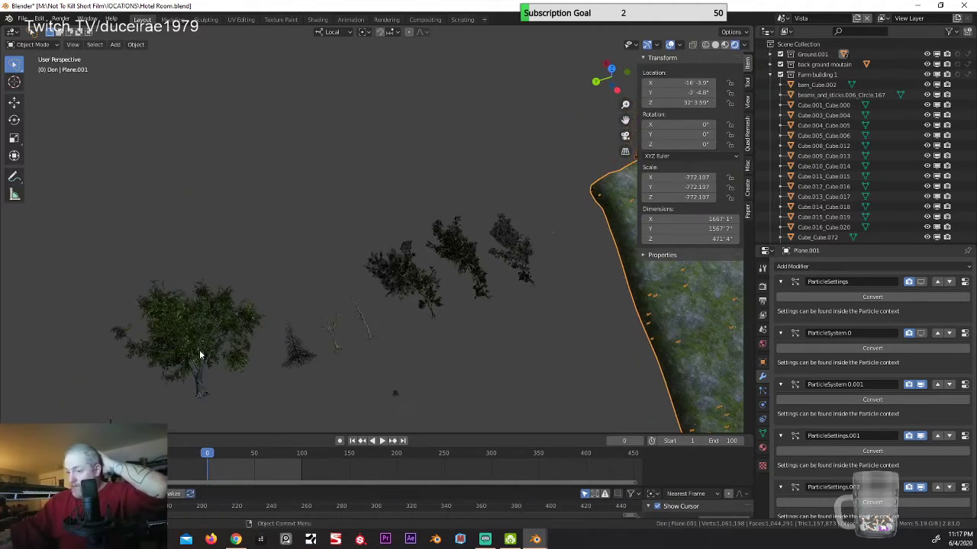
pyautogui.click(223, 377)
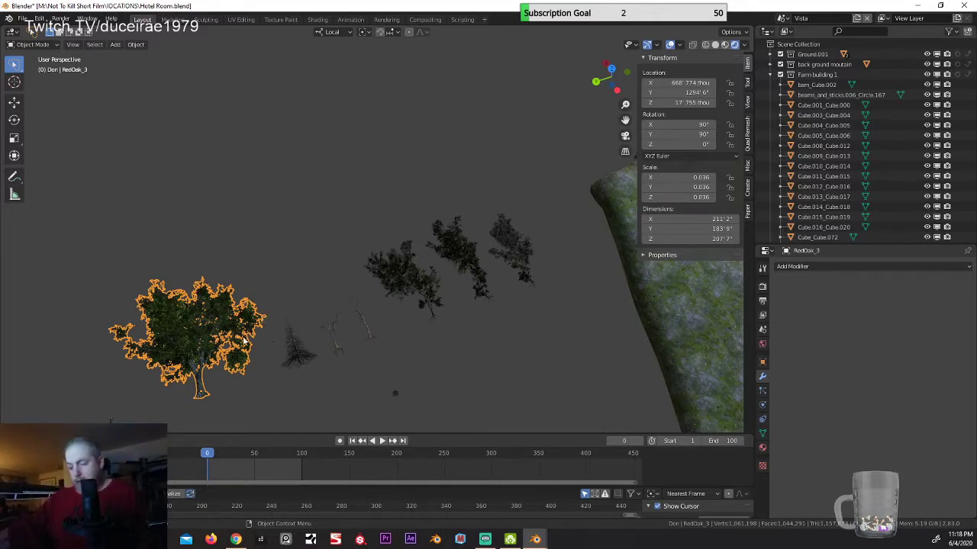
# Step: Collapse the Farm building 1 and character collections, and expand the Red Oaks collection to list its trees
pyautogui.click(770, 74)
pyautogui.click(770, 85)
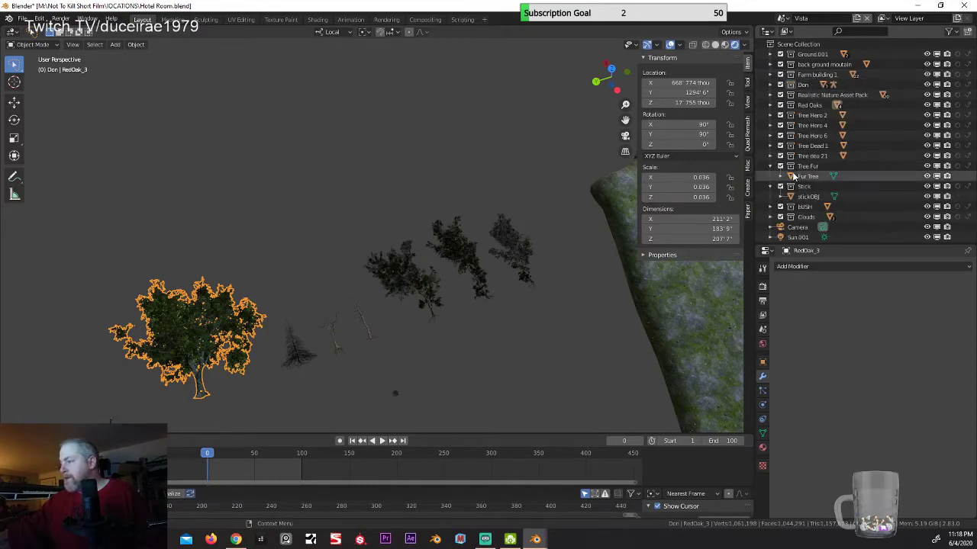
pyautogui.scroll(-1, 794, 176)
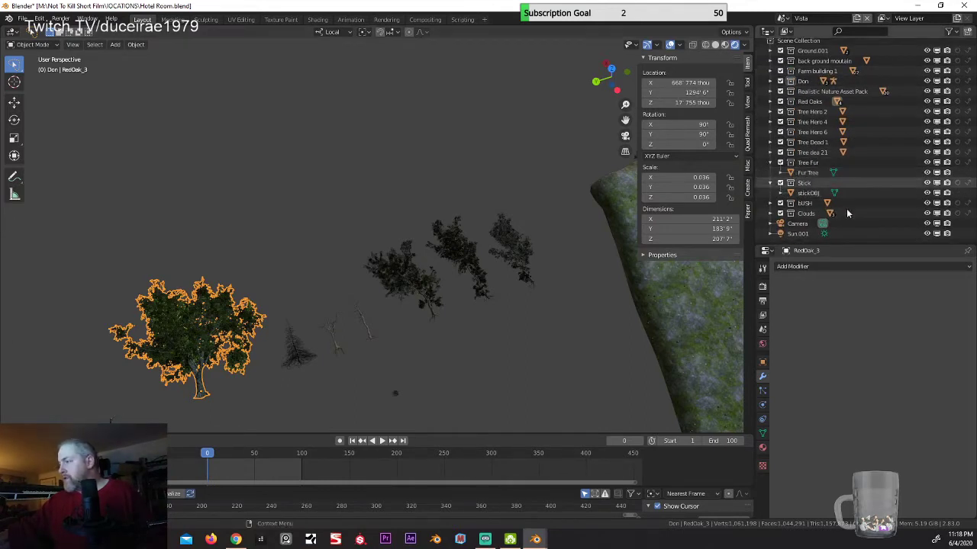
pyautogui.click(770, 102)
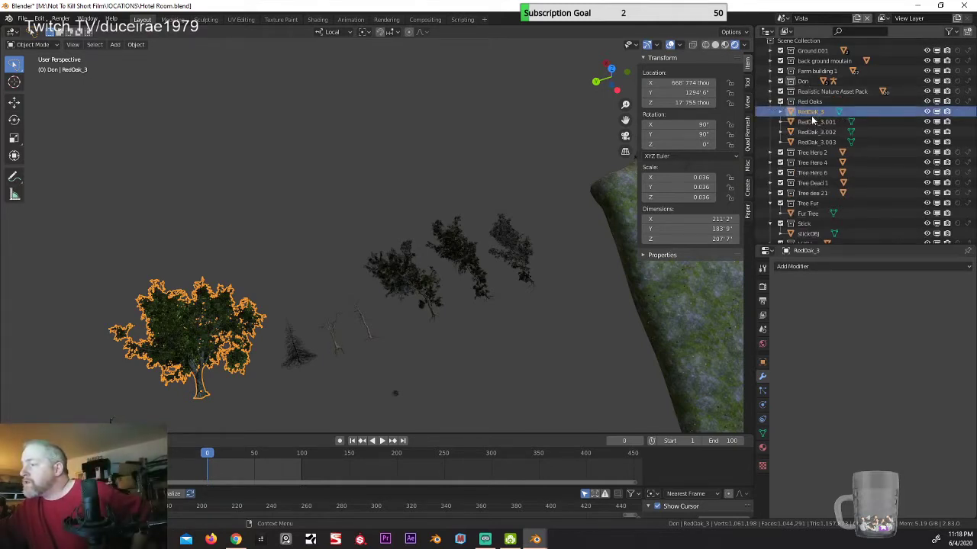
# Step: Select RedOak_3.001 and check where it stands on the terrain relative to the source trees
pyautogui.click(815, 122)
pyautogui.scroll(-7, 417, 308)
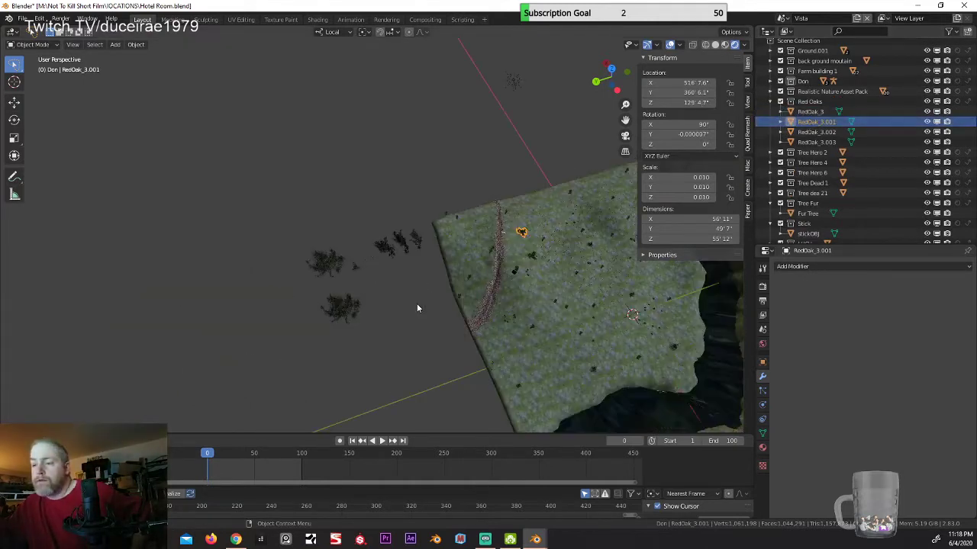
pyautogui.scroll(-3, 417, 308)
pyautogui.scroll(3, 417, 309)
pyautogui.scroll(5, 417, 308)
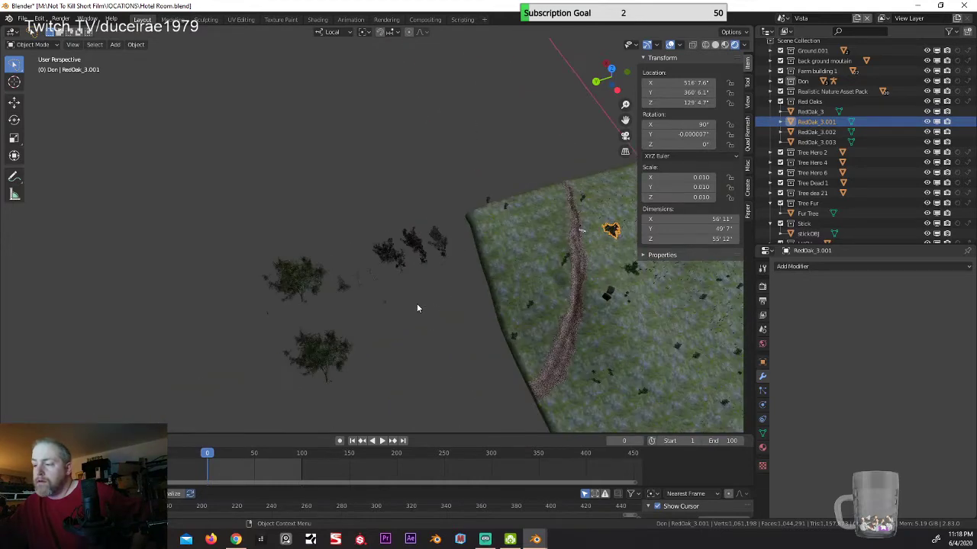
# Step: Copy the RedOak_3 tree object and switch the active scene back to Opening scene
pyautogui.click(814, 112)
pyautogui.rightClick(810, 114)
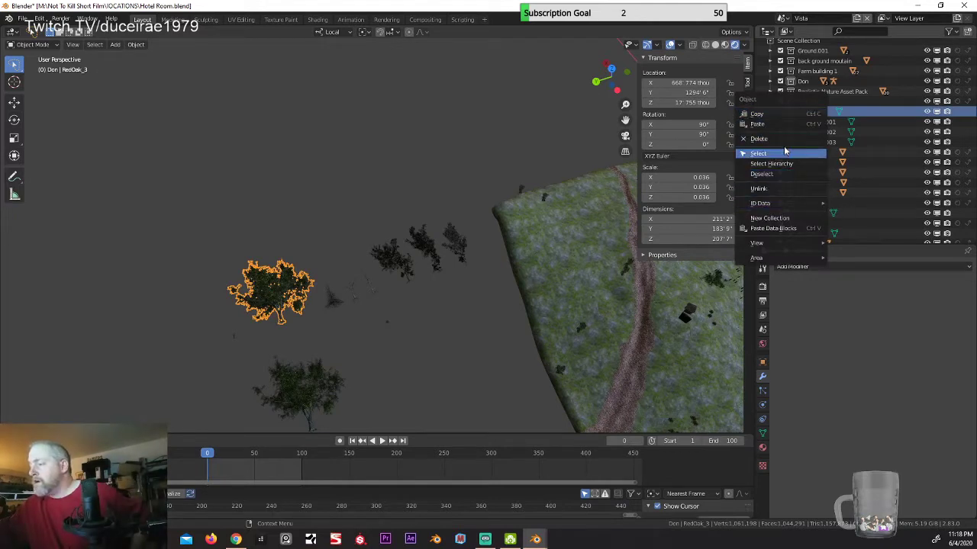
pyautogui.click(775, 116)
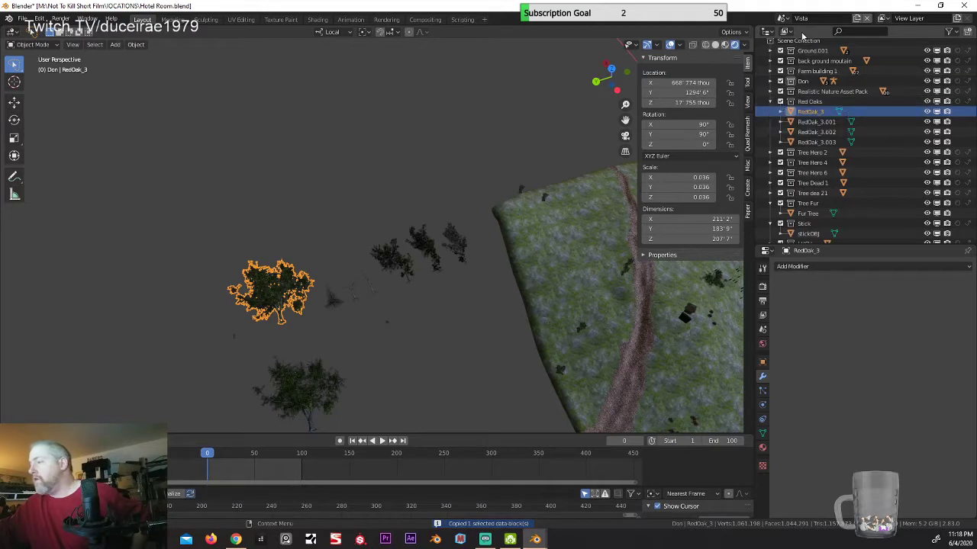
pyautogui.click(782, 17)
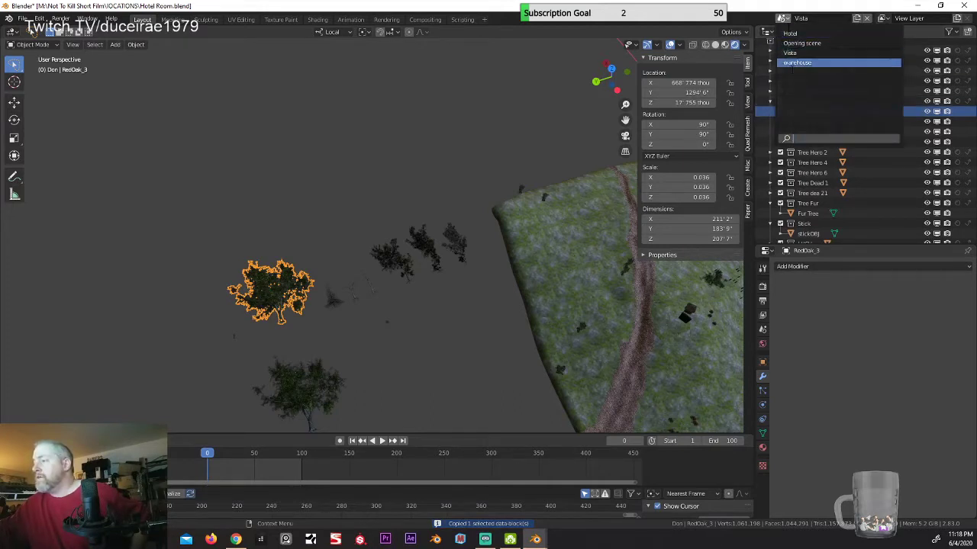
pyautogui.click(799, 44)
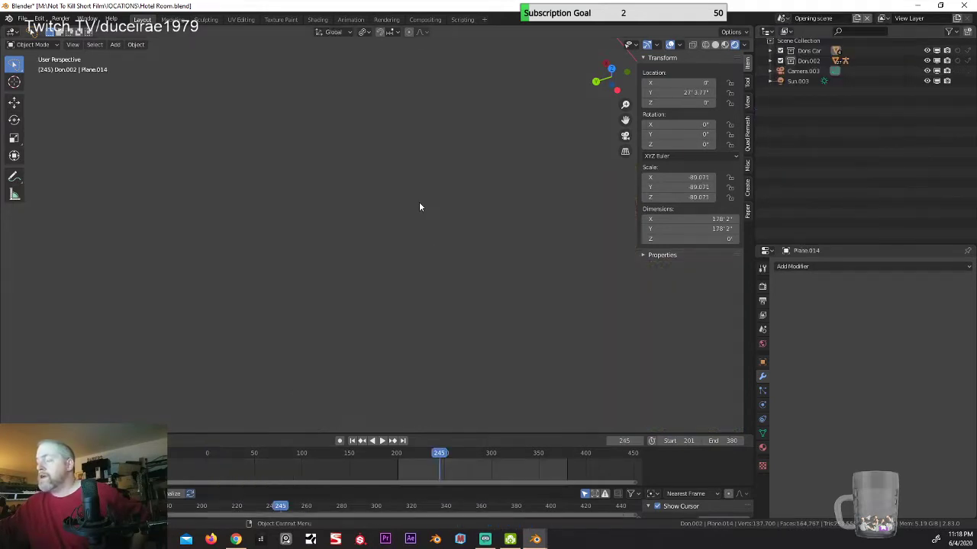
# Step: Paste the copied red oak tree into the Opening scene and locate it away from the ground plane
pyautogui.scroll(-4, 418, 206)
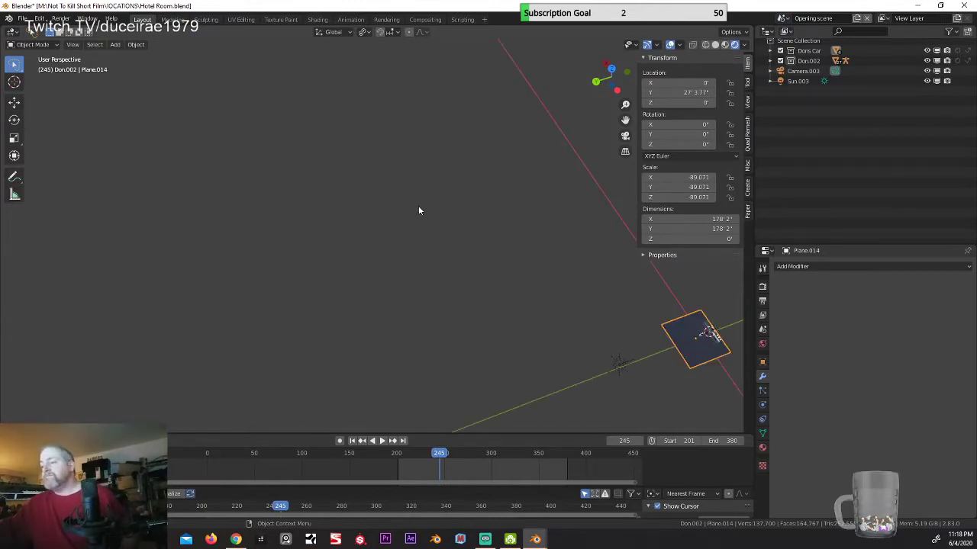
pyautogui.scroll(3, 418, 206)
pyautogui.keyDown('shift'); pyautogui.moveTo(552, 258); pyautogui.dragTo(340, 153, button='middle'); pyautogui.keyUp('shift')
pyautogui.scroll(5, 324, 300)
pyautogui.scroll(5, 396, 180)
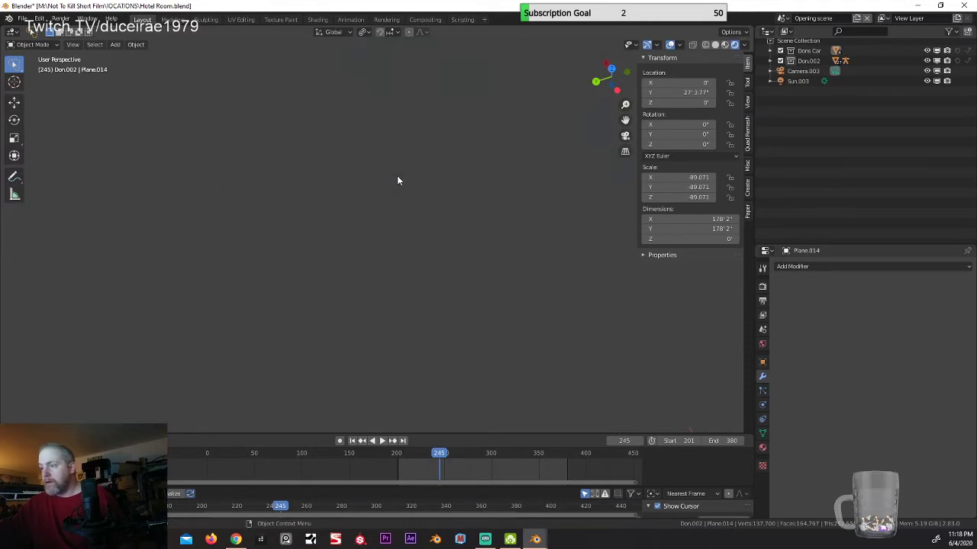
pyautogui.scroll(-3, 397, 180)
pyautogui.moveTo(397, 180); pyautogui.dragTo(334, 229, button='middle')
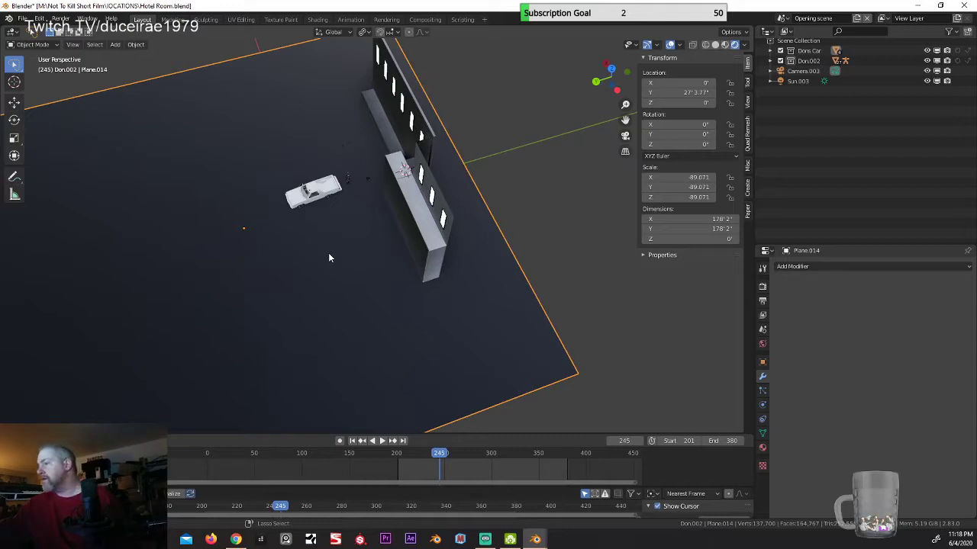
pyautogui.hotkey('ctrl', 'v')
pyautogui.scroll(-10, 316, 257)
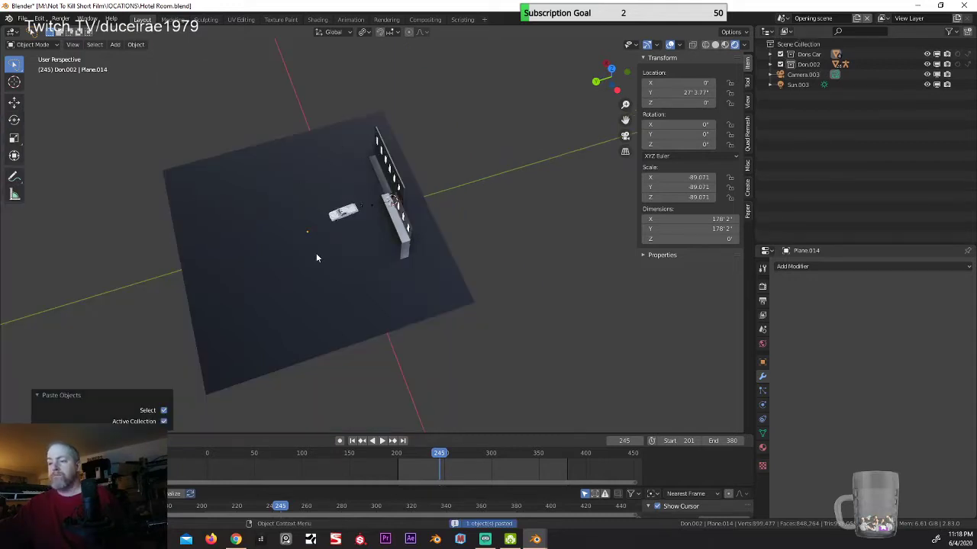
pyautogui.scroll(-6, 316, 257)
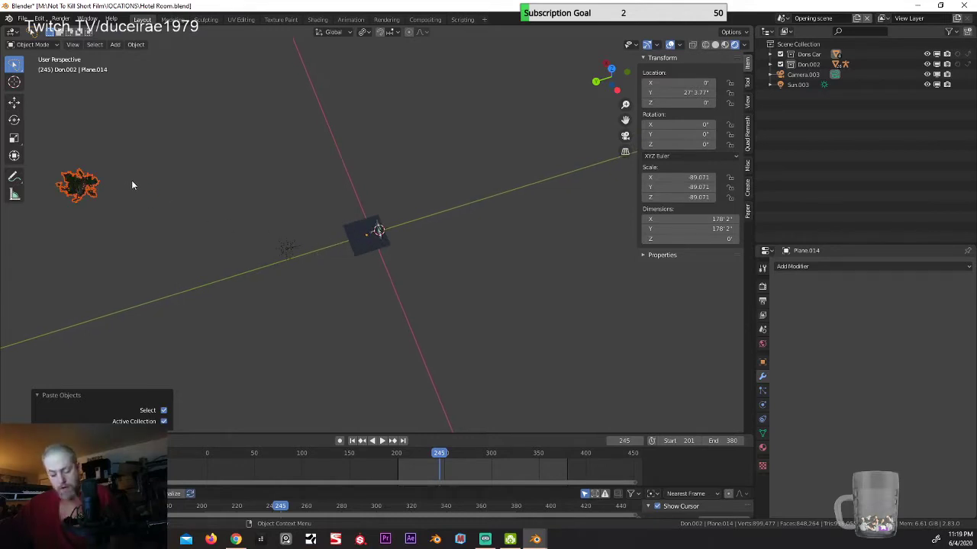
# Step: Move the pasted tree toward the set, about -1415' 9" along global Y and -752' 11.5" along global X
pyautogui.press('g')
pyautogui.press('y')
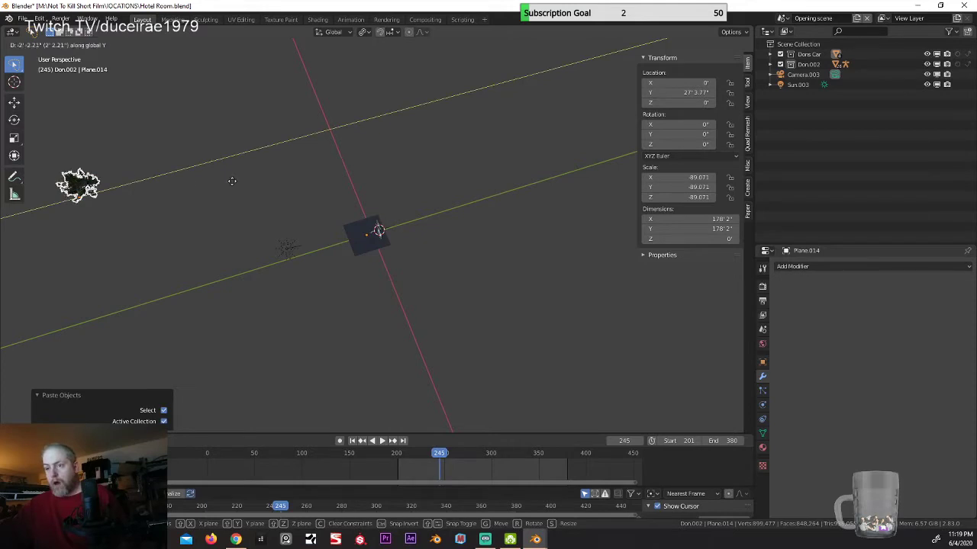
pyautogui.click(421, 168)
pyautogui.press('g')
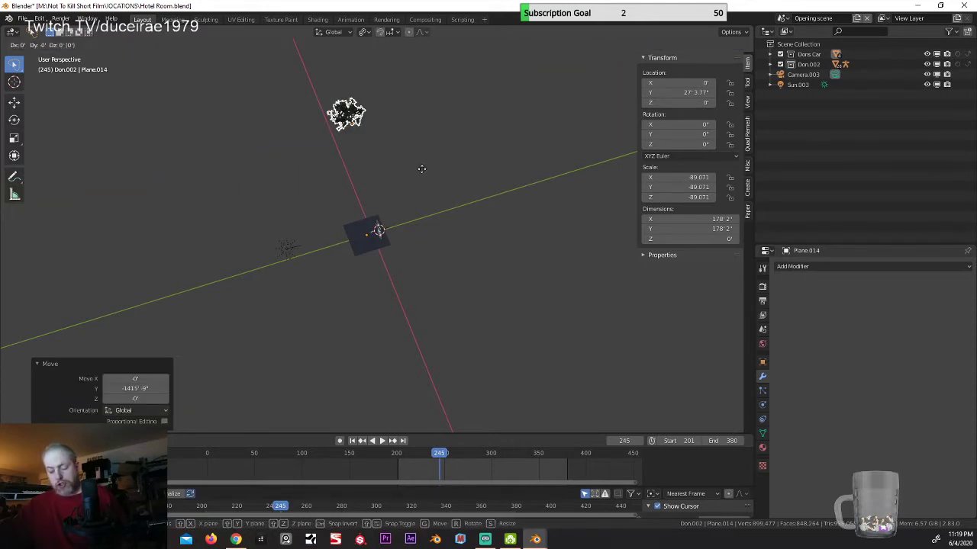
pyautogui.press('x')
pyautogui.click(464, 288)
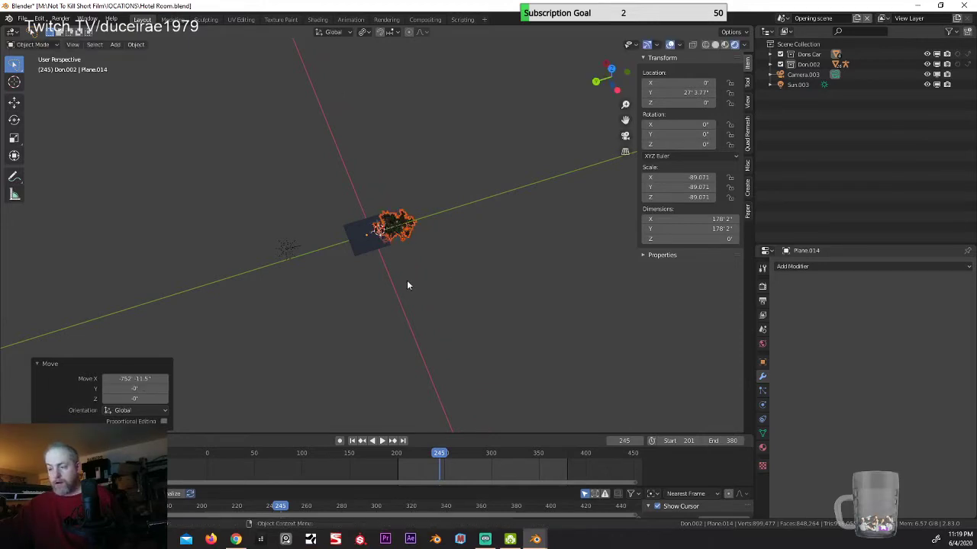
# Step: Shift the tree clear of the building and ground plane, about -149' 8.5" along global Y
pyautogui.scroll(3, 407, 285)
pyautogui.keyDown('shift'); pyautogui.moveTo(399, 279); pyautogui.dragTo(305, 322, button='middle'); pyautogui.keyUp('shift')
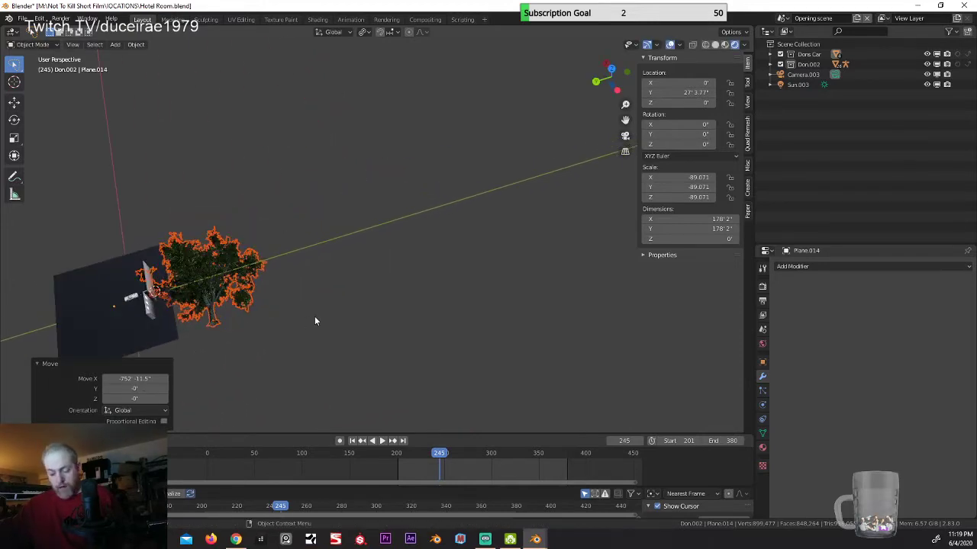
pyautogui.press('g')
pyautogui.press('y')
pyautogui.click(412, 299)
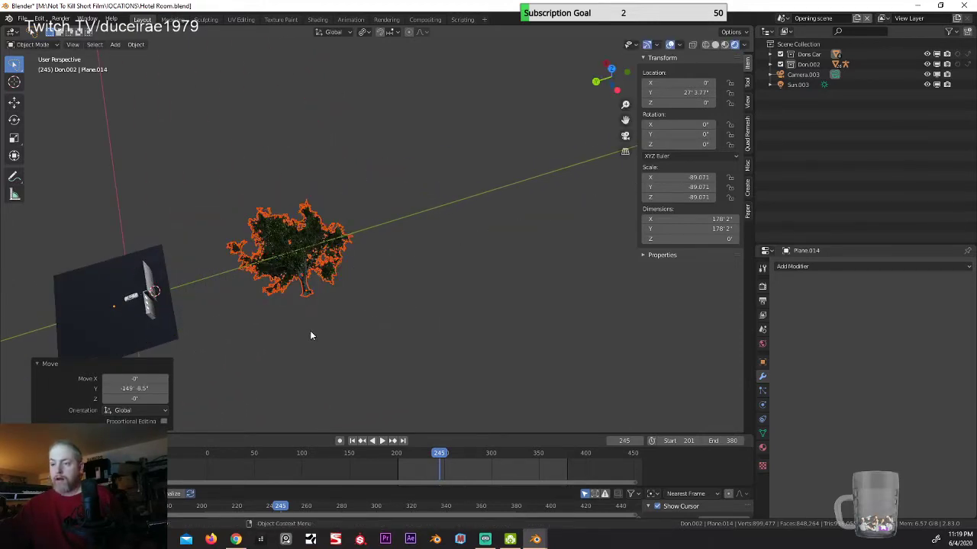
# Step: Lower the tree about 147' 3.5" along global Z
pyautogui.moveTo(311, 334); pyautogui.dragTo(360, 290, button='middle')
pyautogui.scroll(4, 374, 328)
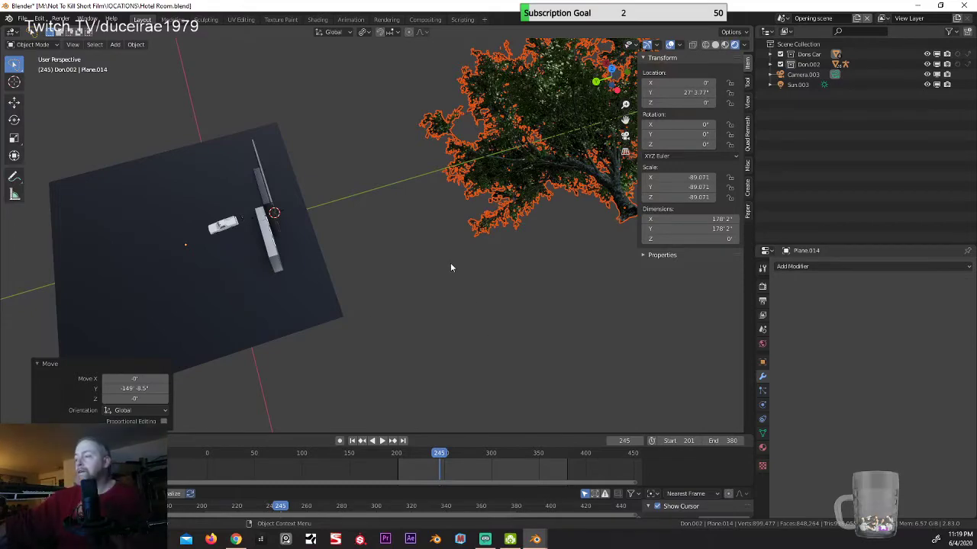
pyautogui.press('g')
pyautogui.press('z')
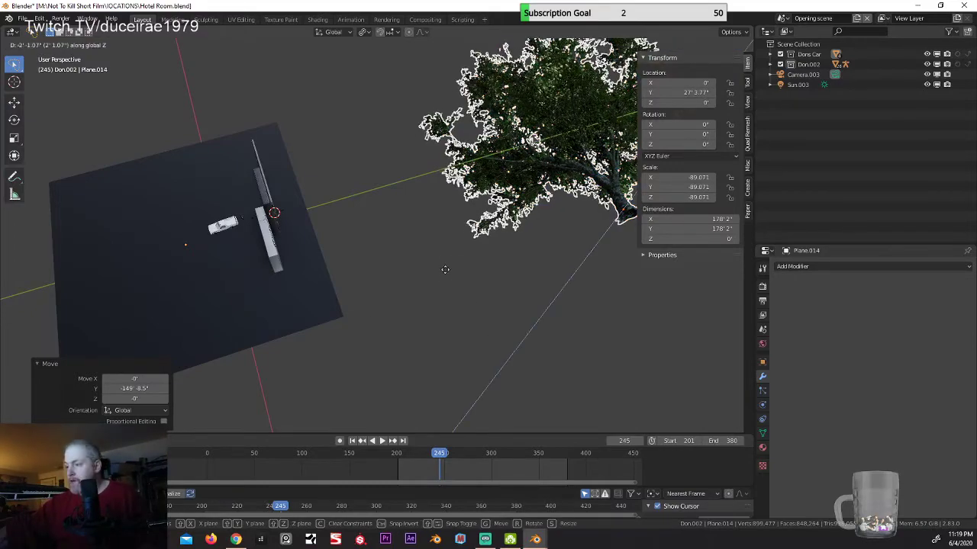
pyautogui.click(429, 382)
pyautogui.scroll(6, 423, 366)
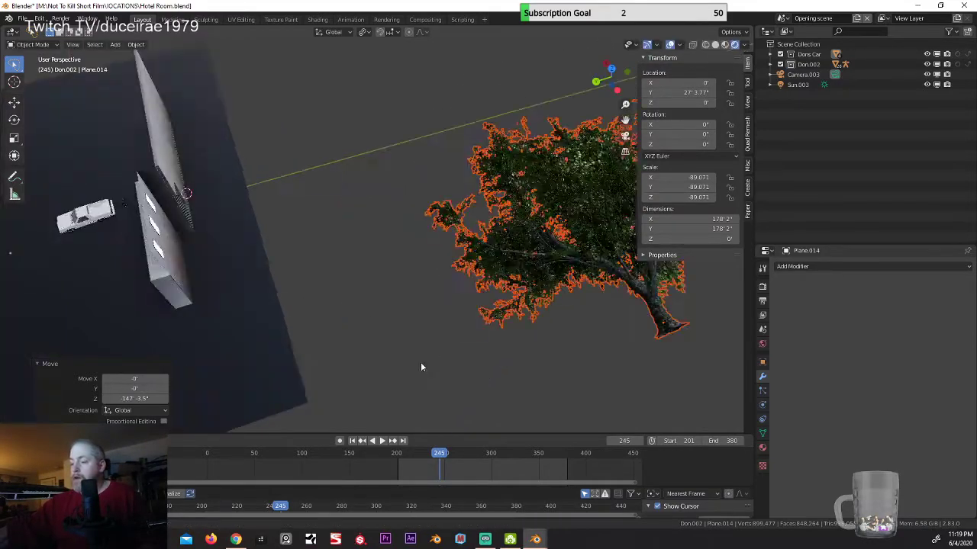
# Step: Select the white car on the ground plane and frame it to view the set around it
pyautogui.scroll(3, 401, 348)
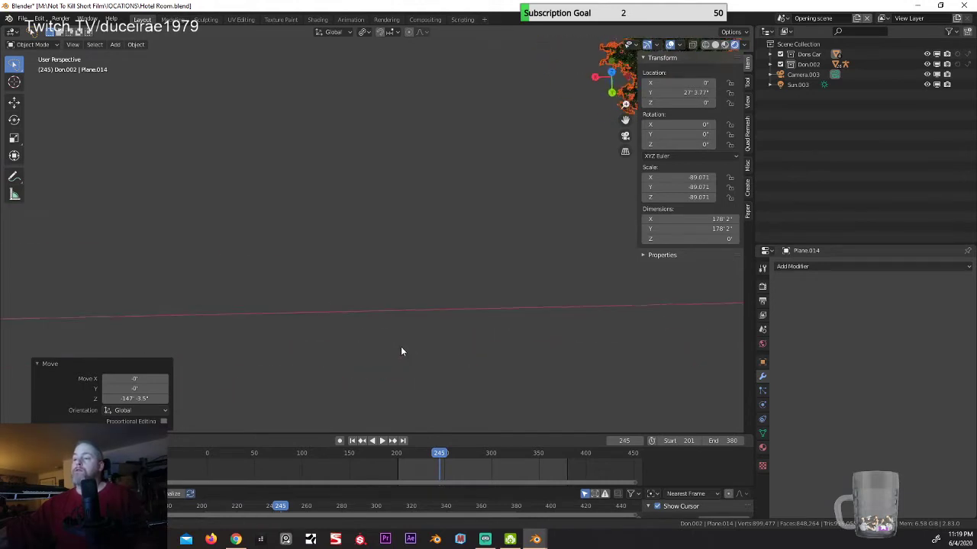
pyautogui.moveTo(421, 321); pyautogui.dragTo(399, 285, button='middle')
pyautogui.keyDown('shift'); pyautogui.moveTo(421, 241); pyautogui.dragTo(290, 227, button='middle'); pyautogui.keyUp('shift')
pyautogui.click(294, 211)
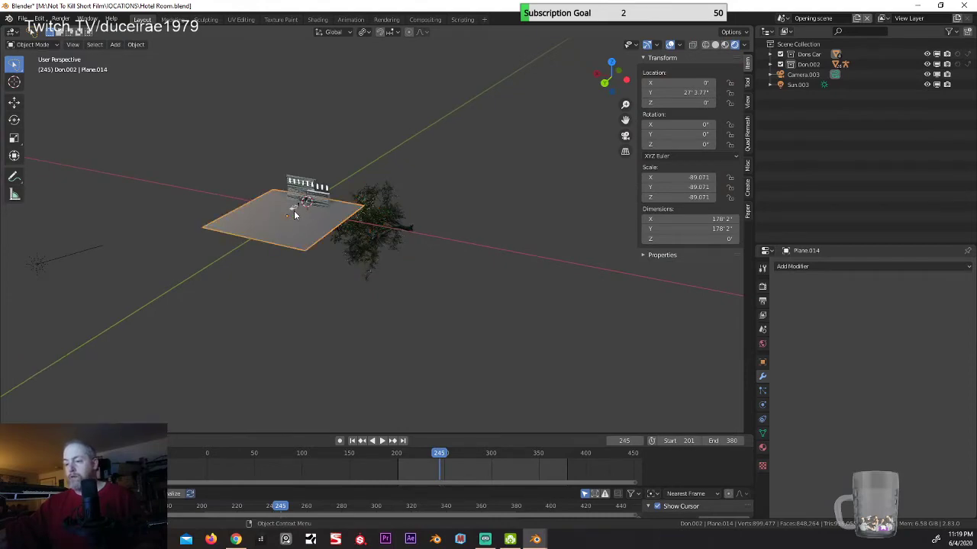
pyautogui.click(294, 210)
pyautogui.press('KP_Decimal')
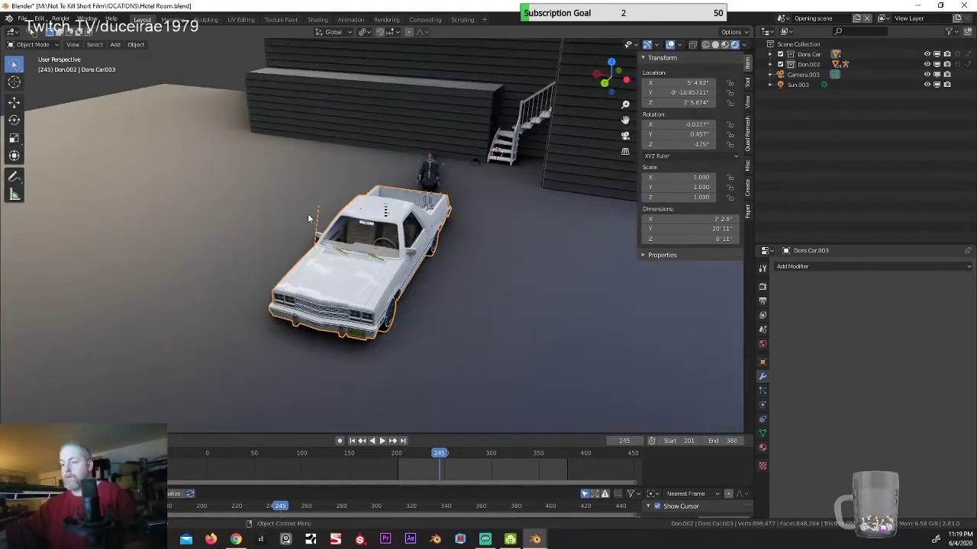
pyautogui.moveTo(364, 216); pyautogui.dragTo(381, 245, button='middle')
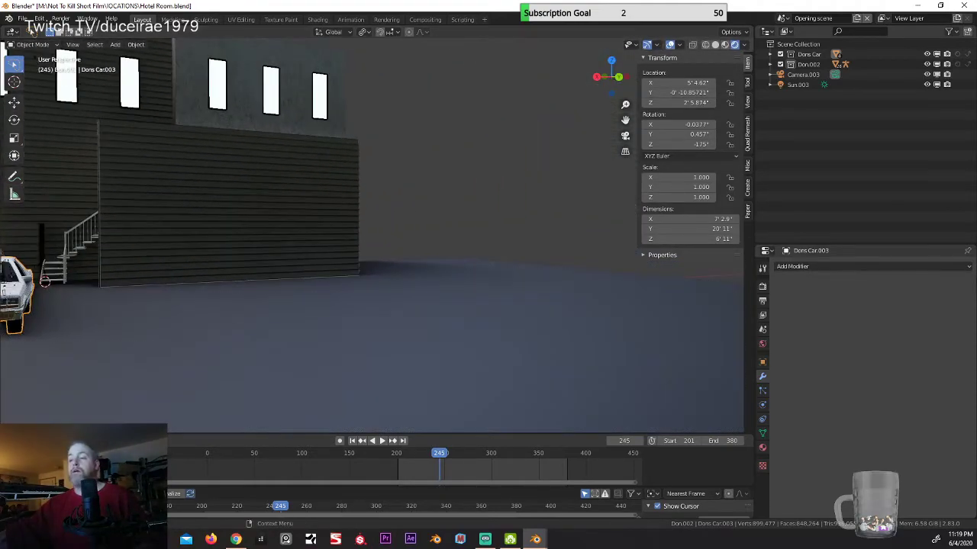
# Step: Select the red oak tree lying beyond the building
pyautogui.moveTo(486, 335); pyautogui.dragTo(595, 238, button='middle')
pyautogui.scroll(-3, 405, 351)
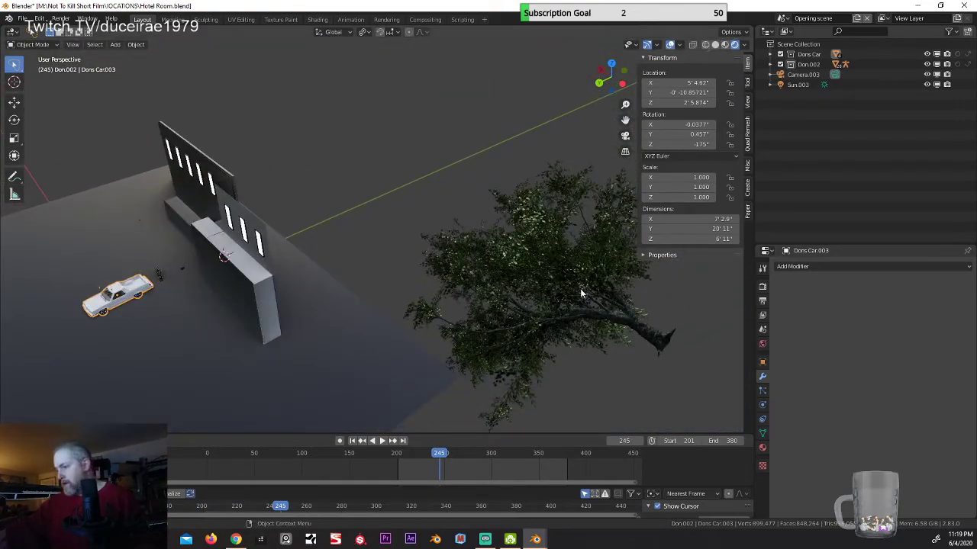
pyautogui.click(547, 277)
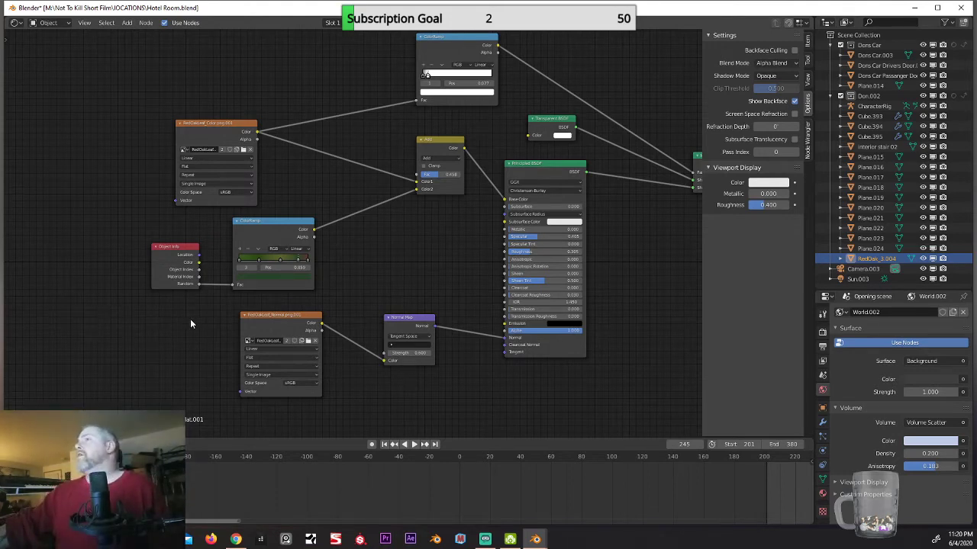
# Step: Examine the red oak leaf material's node network, from the color and normal textures to the Mix Shader and Material Output
pyautogui.press('Home')
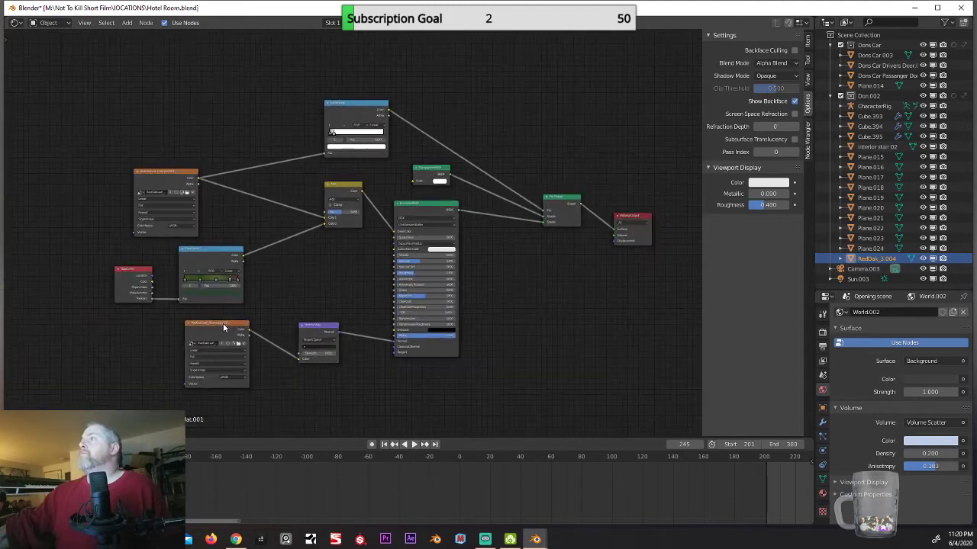
pyautogui.scroll(2, 214, 327)
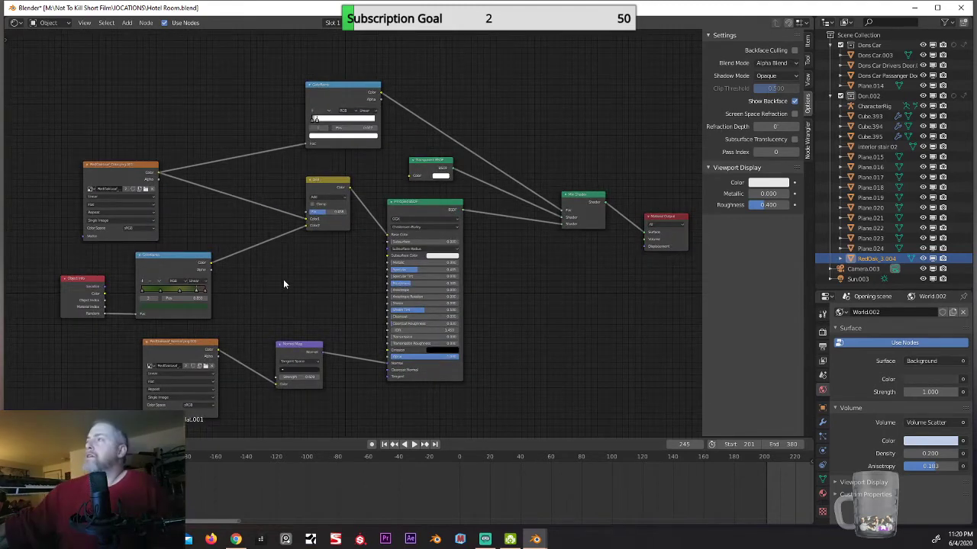
pyautogui.scroll(-2, 275, 282)
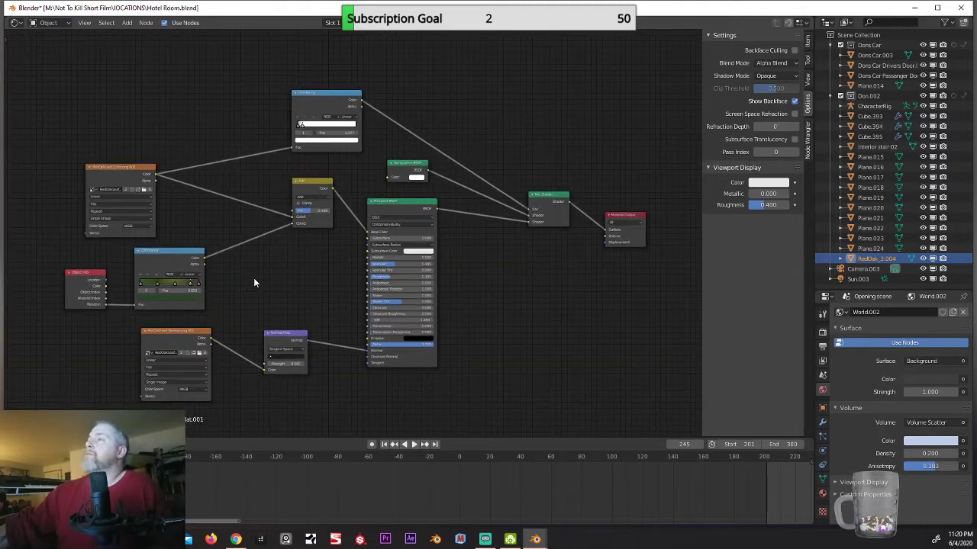
pyautogui.moveTo(254, 282); pyautogui.dragTo(238, 285, button='middle')
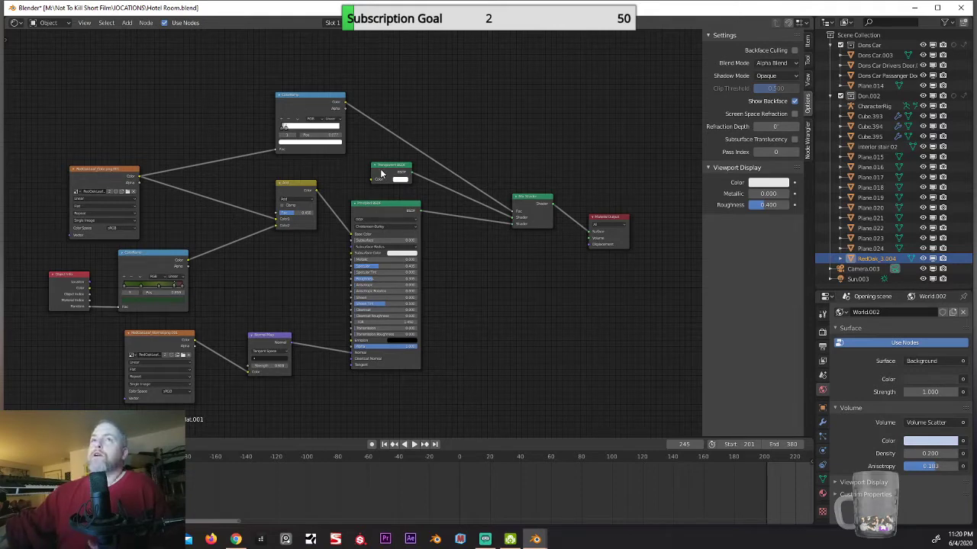
pyautogui.scroll(2, 256, 259)
pyautogui.moveTo(297, 251); pyautogui.dragTo(286, 237, button='middle')
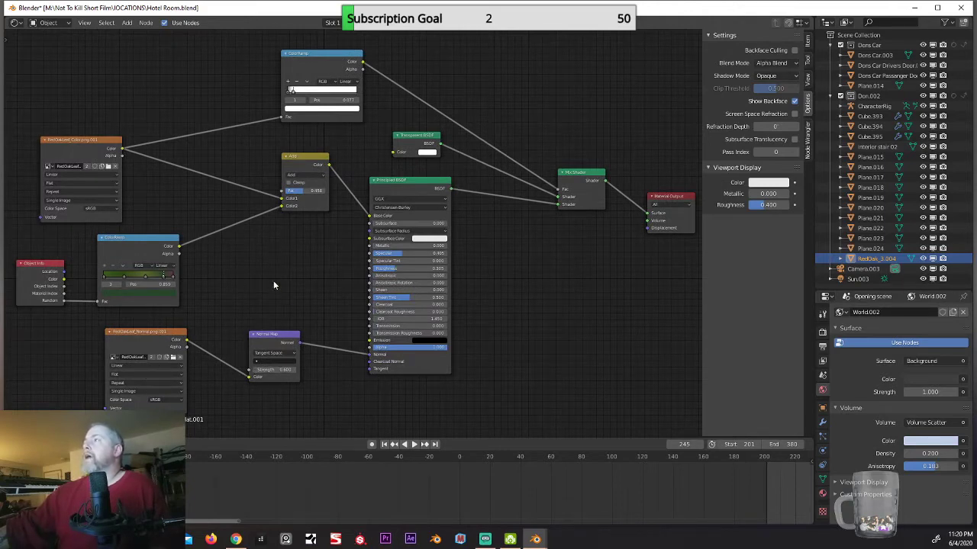
pyautogui.click(333, 23)
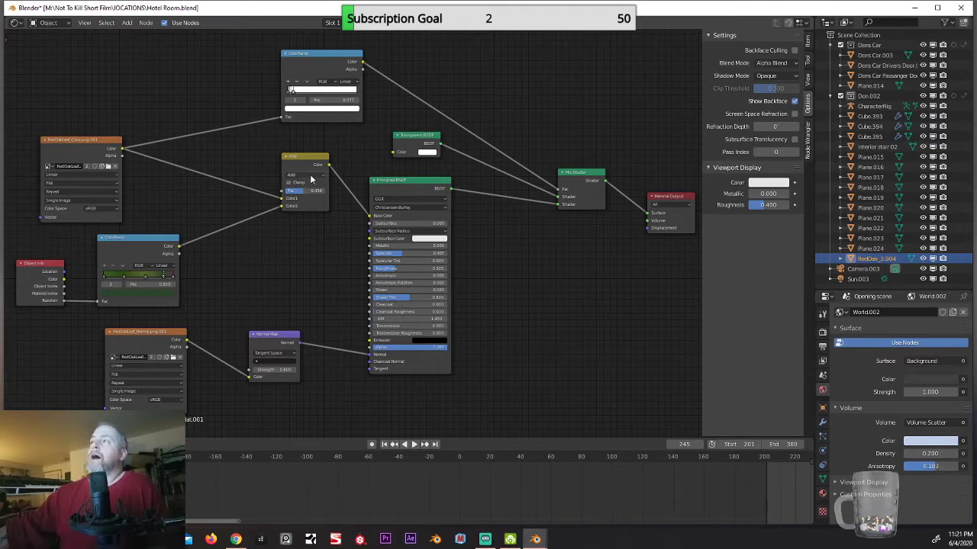
pyautogui.moveTo(303, 158); pyautogui.dragTo(289, 171)
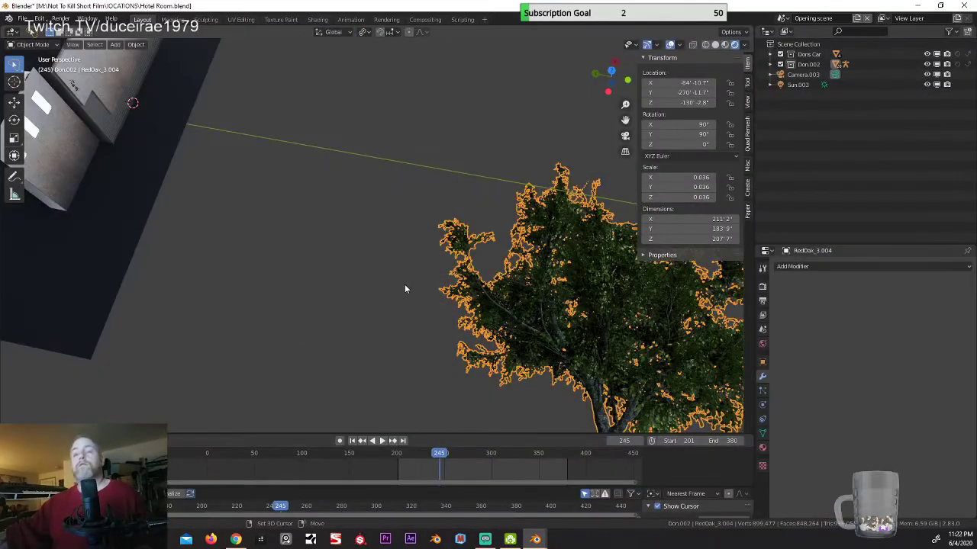
# Step: Inspect the red oak's leaves, branches and trunk in the rendered viewport, both up close and as a whole
pyautogui.keyDown('shift'); pyautogui.moveTo(405, 284); pyautogui.dragTo(115, 242, button='middle'); pyautogui.keyUp('shift')
pyautogui.scroll(-2, 275, 251)
pyautogui.scroll(4, 437, 256)
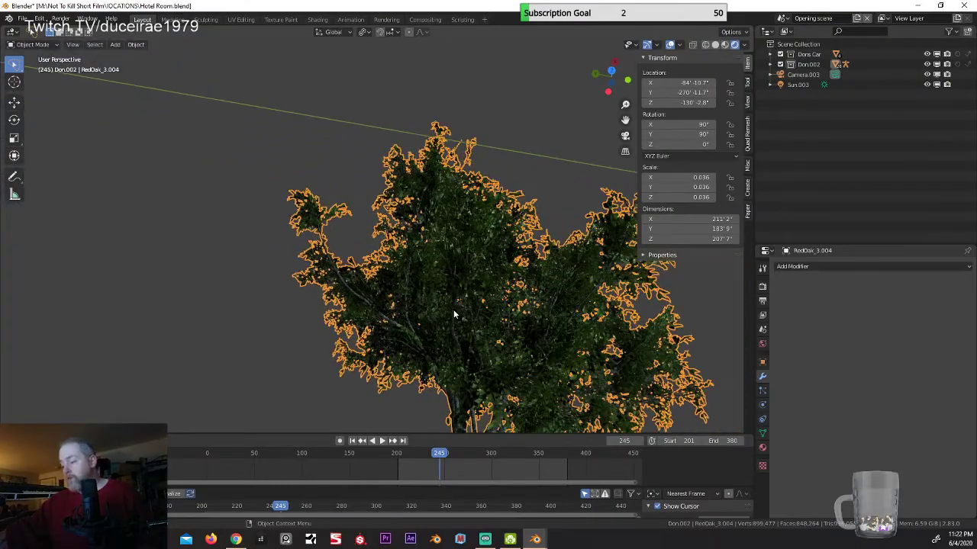
pyautogui.scroll(-2, 453, 310)
pyautogui.scroll(8, 427, 312)
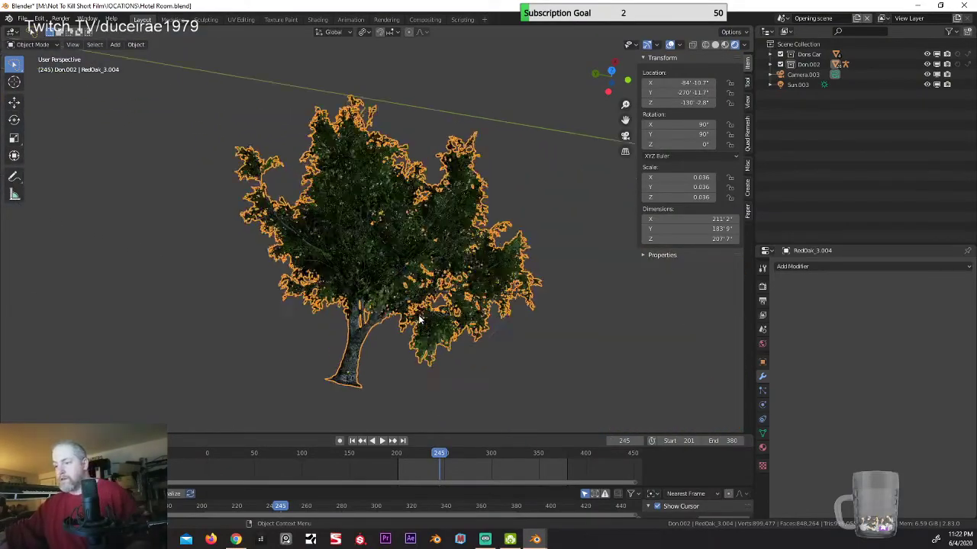
pyautogui.moveTo(418, 319); pyautogui.dragTo(443, 341, button='middle')
pyautogui.scroll(5, 443, 340)
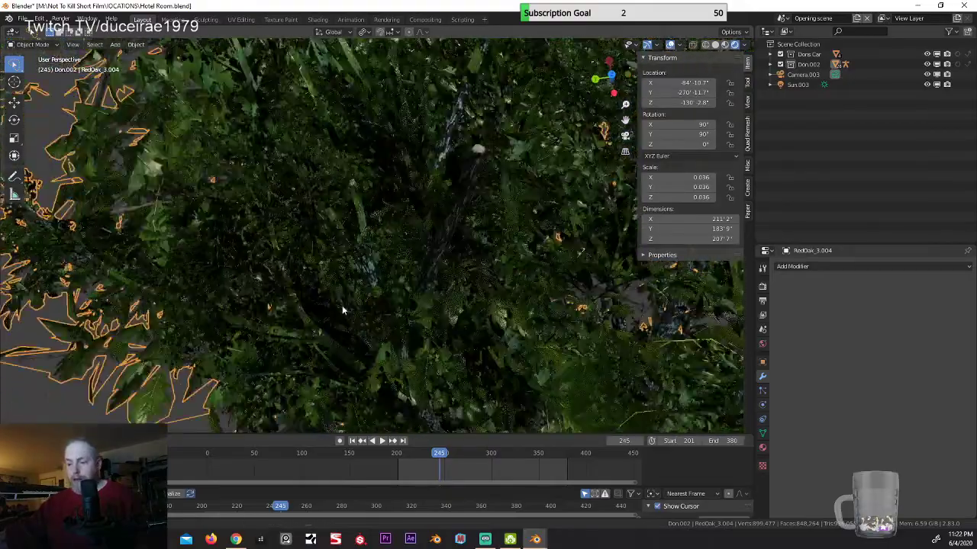
pyautogui.scroll(2, 334, 309)
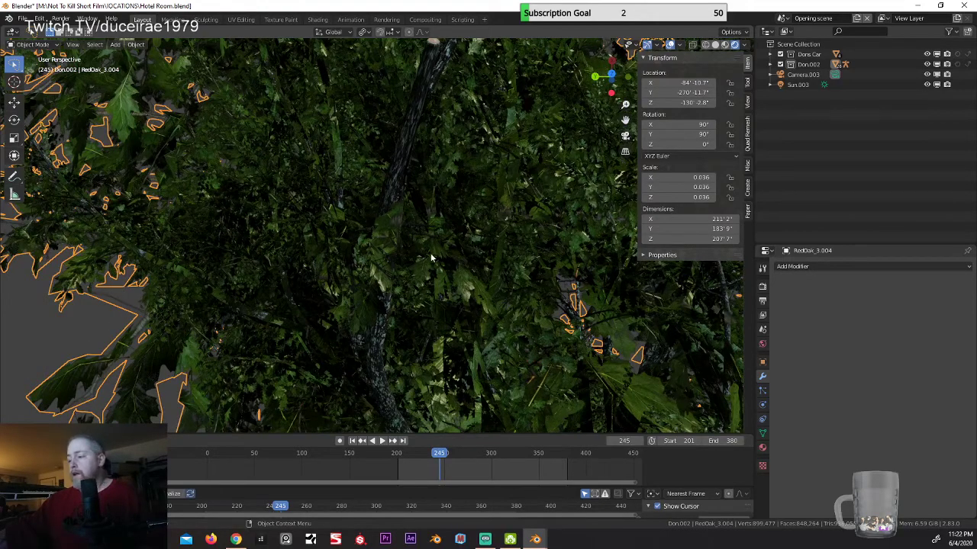
pyautogui.moveTo(430, 255); pyautogui.dragTo(424, 248, button='middle')
pyautogui.scroll(-5, 369, 239)
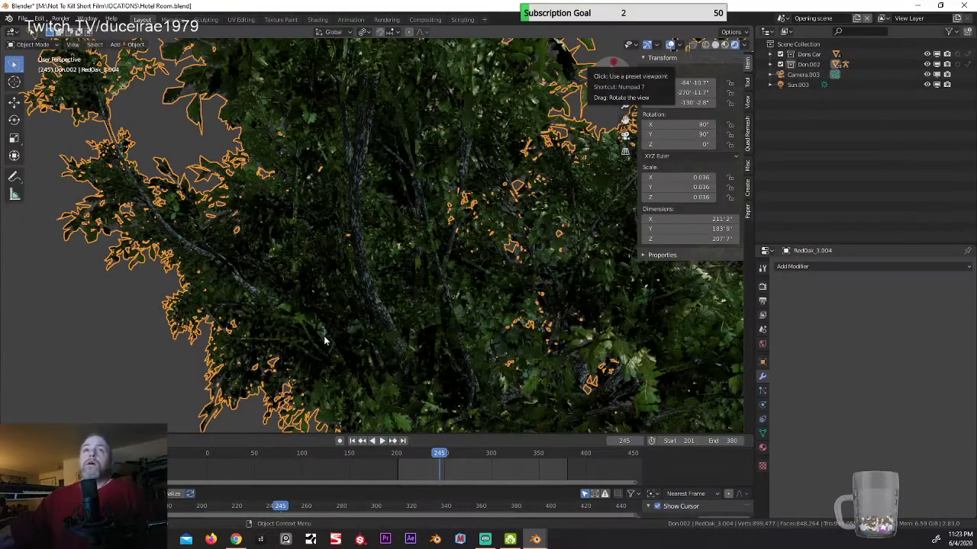
pyautogui.scroll(-8, 377, 278)
pyautogui.scroll(10, 377, 277)
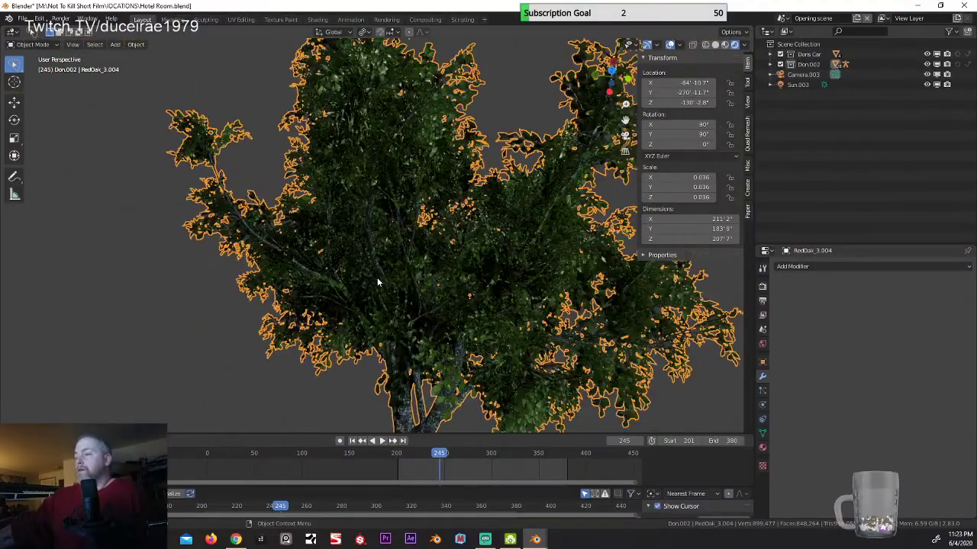
pyautogui.moveTo(405, 262); pyautogui.dragTo(398, 275, button='middle')
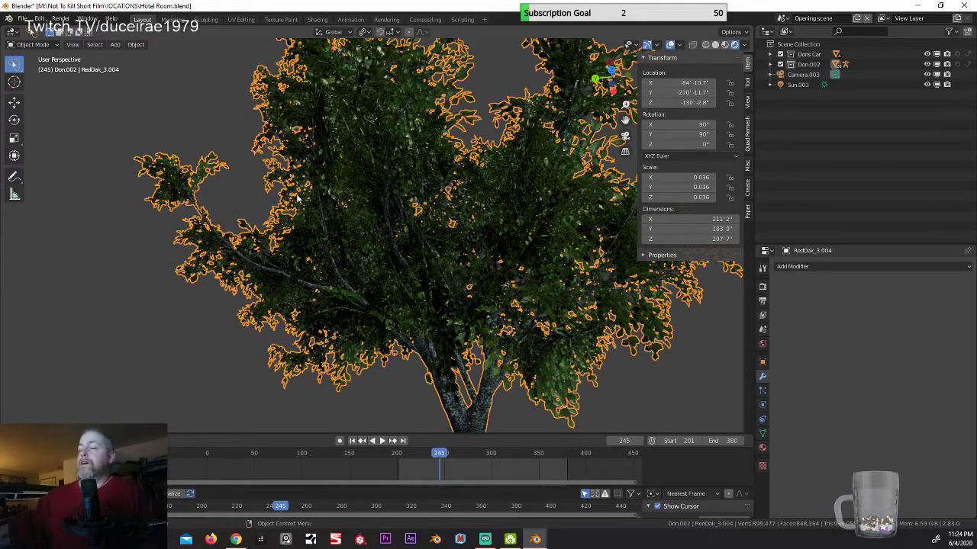
# Step: Check the tree's placement relative to the ground plane, car and building
pyautogui.scroll(-6, 250, 192)
pyautogui.moveTo(250, 198); pyautogui.dragTo(347, 220, button='middle')
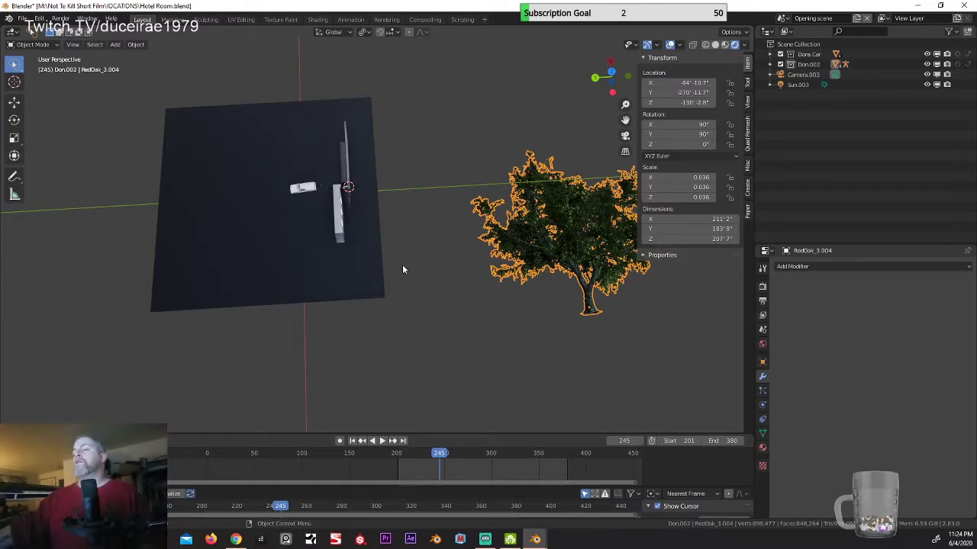
pyautogui.moveTo(401, 270); pyautogui.dragTo(396, 351, button='middle')
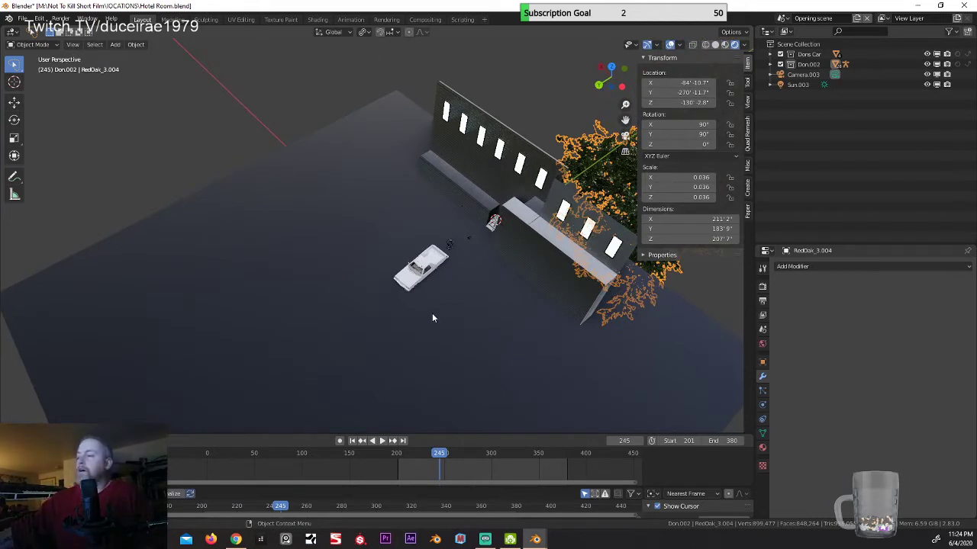
# Step: Select the ground plane beneath the car and building and show its particle settings
pyautogui.moveTo(432, 301); pyautogui.dragTo(399, 286, button='middle')
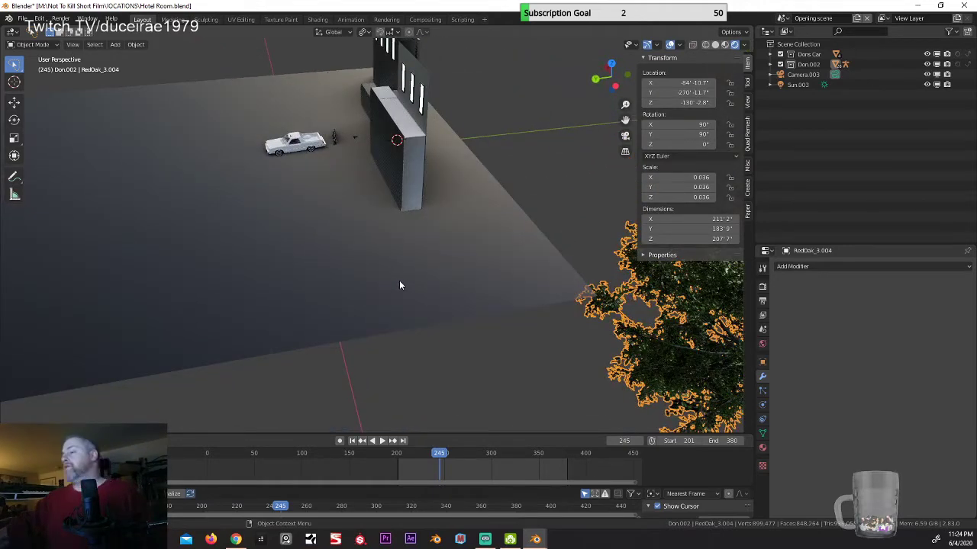
pyautogui.moveTo(399, 283); pyautogui.dragTo(383, 349, button='middle')
pyautogui.click(331, 332)
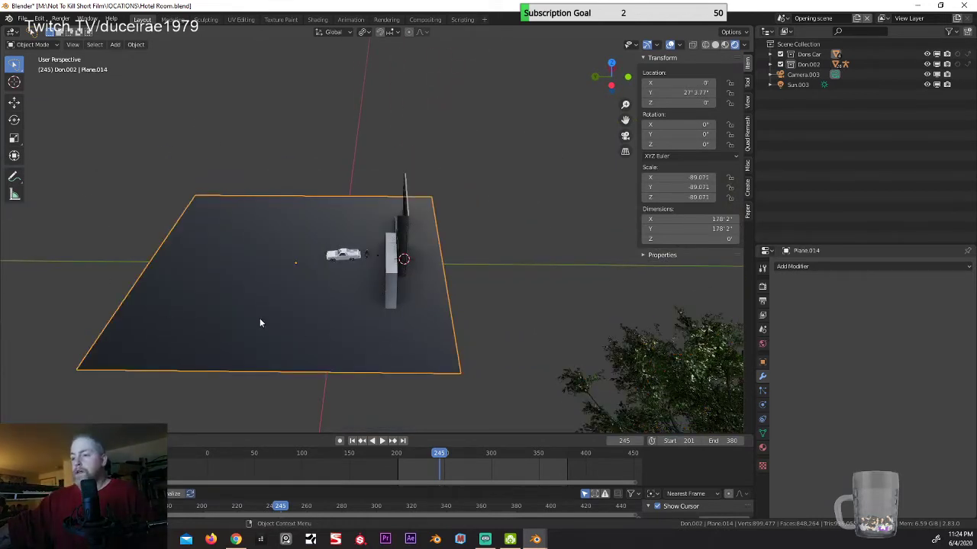
pyautogui.click(762, 392)
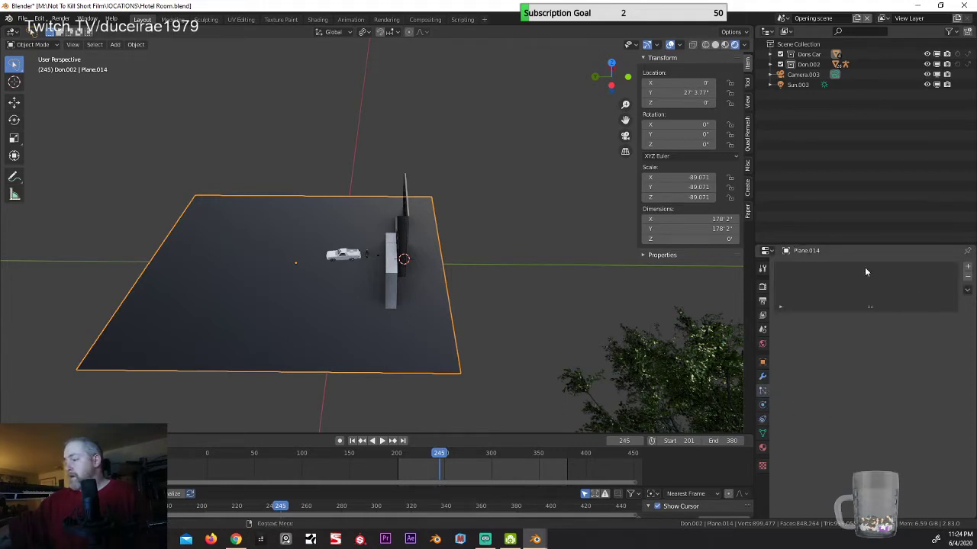
# Step: Look through the Don.002 collection's contents for the red oak tree's entry
pyautogui.click(771, 65)
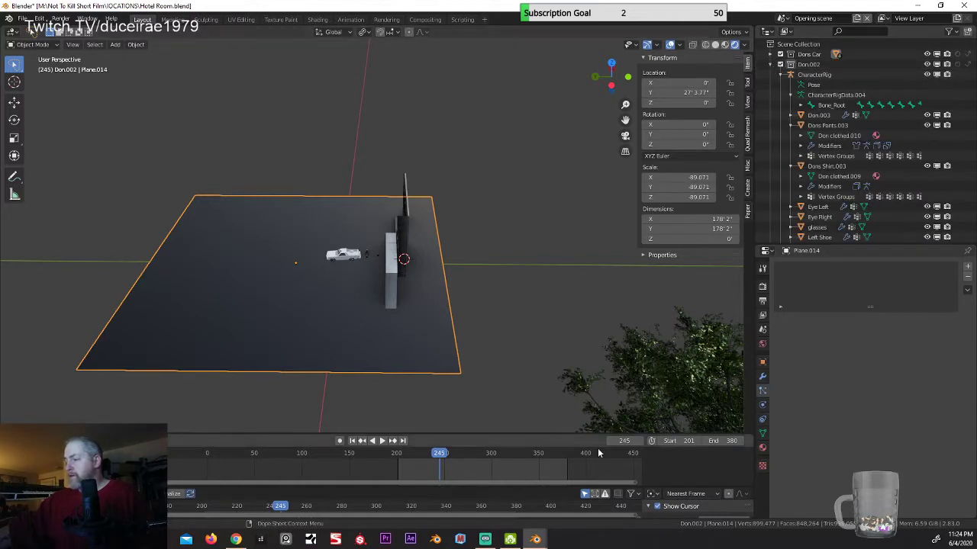
pyautogui.click(661, 385)
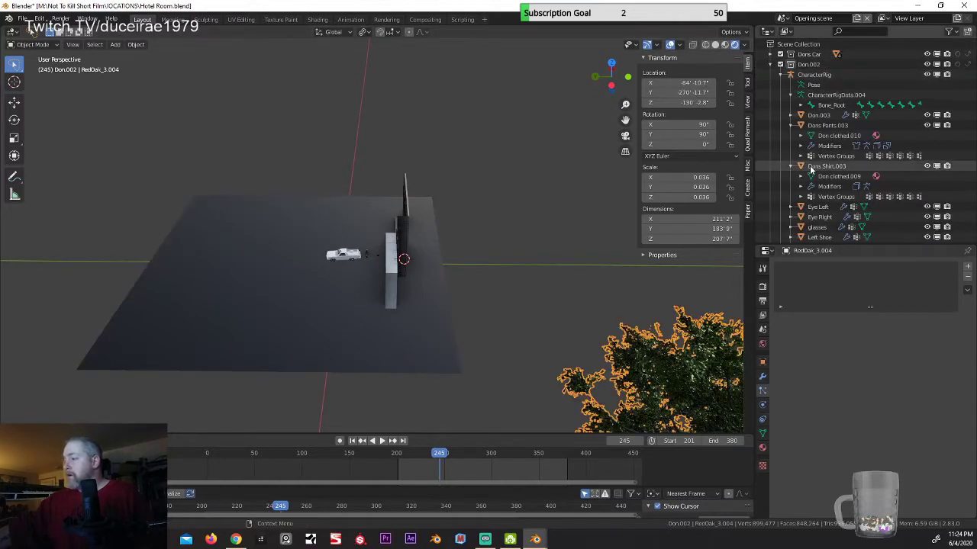
pyautogui.scroll(-6, 810, 169)
pyautogui.scroll(-2, 811, 170)
pyautogui.scroll(2, 811, 169)
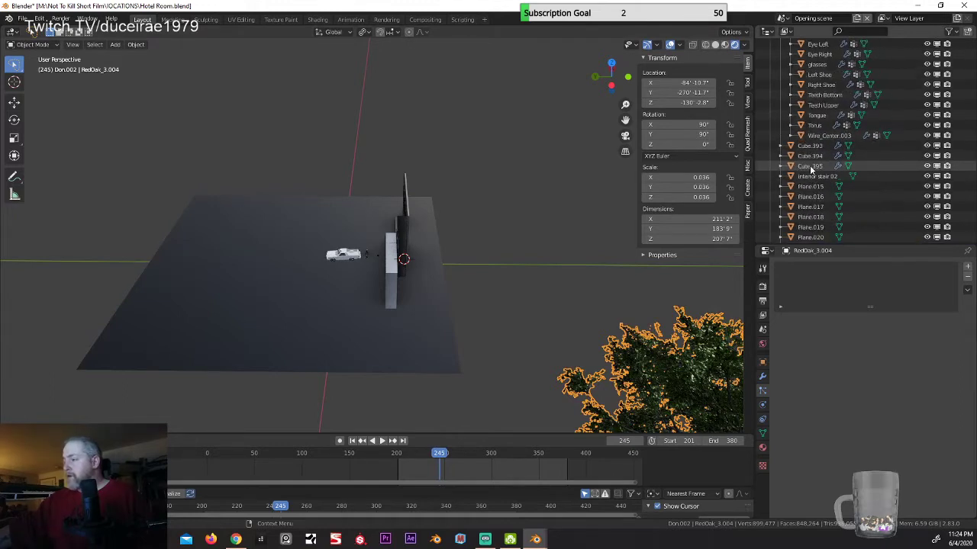
pyautogui.click(832, 138)
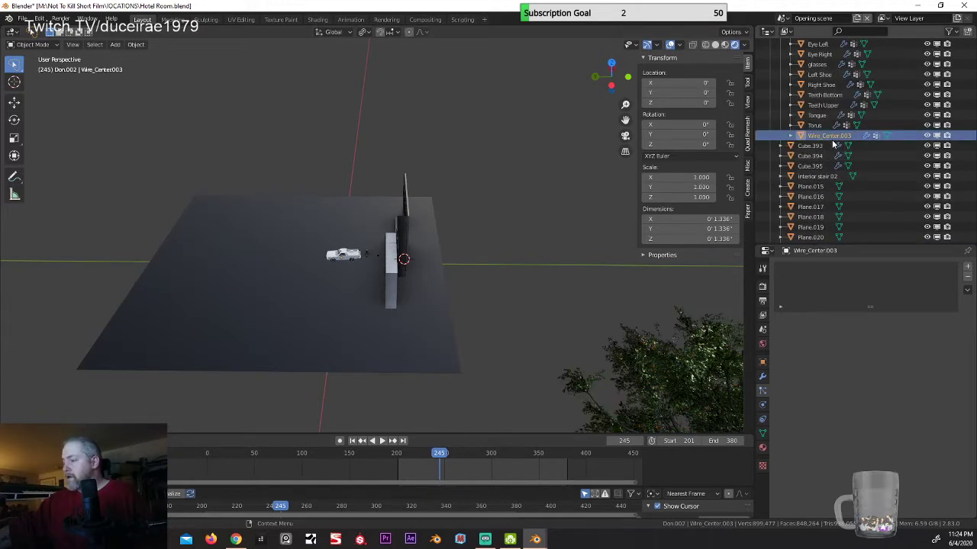
pyautogui.click(714, 361)
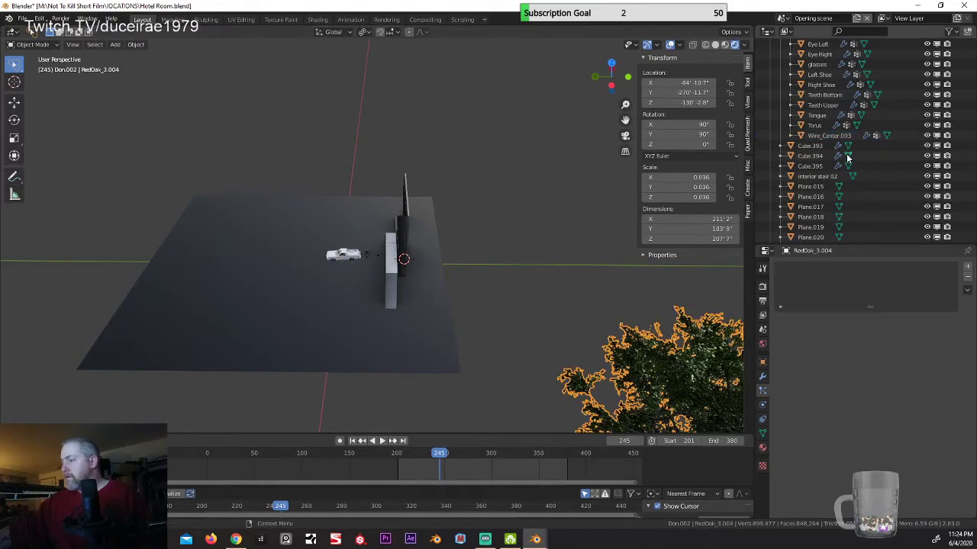
pyautogui.scroll(-4, 846, 158)
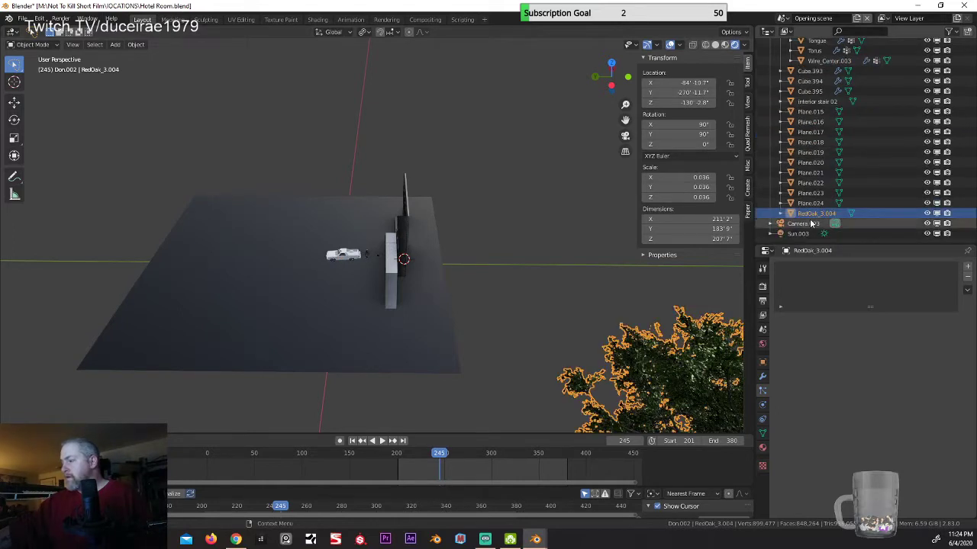
pyautogui.scroll(10, 767, 54)
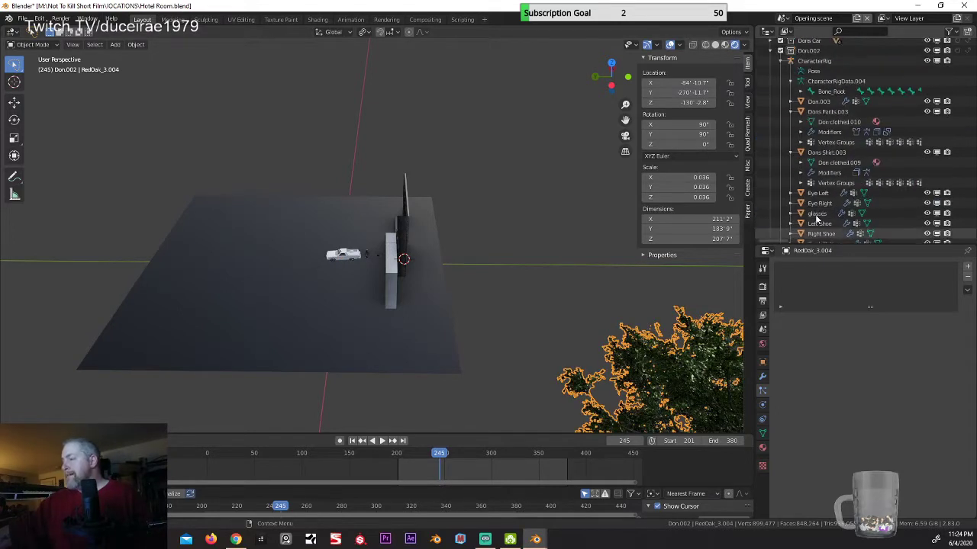
pyautogui.click(771, 51)
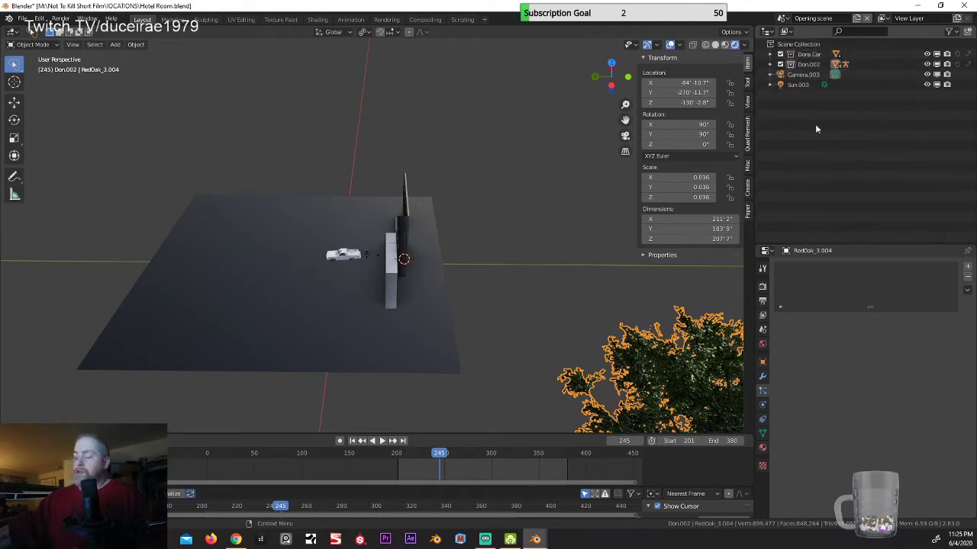
# Step: Create a new collection in the scene and move RedOak_3.004 from Don.002 into it
pyautogui.click(843, 135)
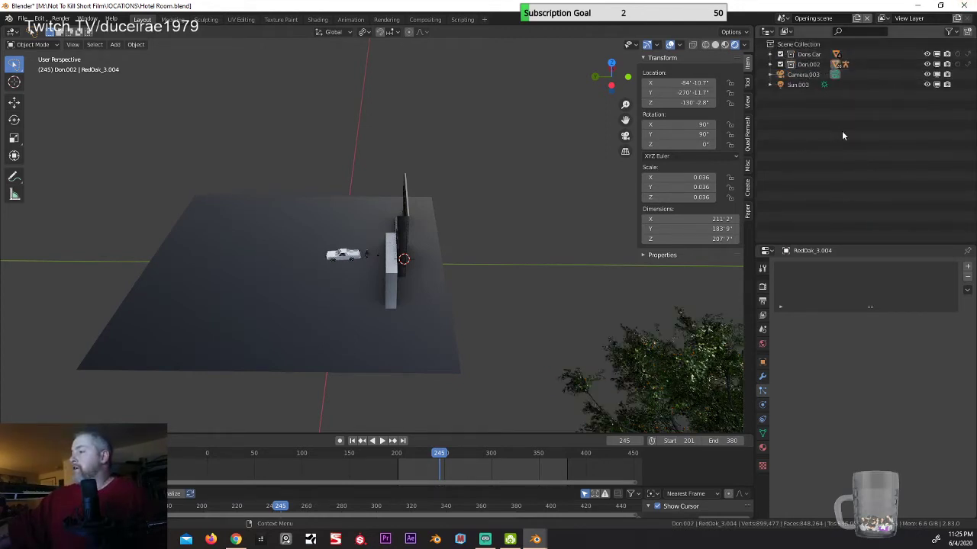
pyautogui.click(967, 35)
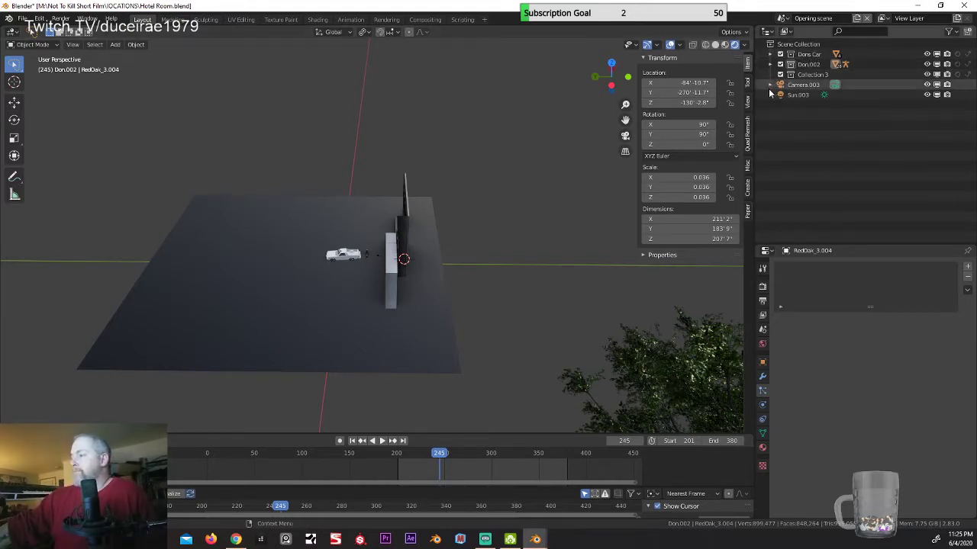
pyautogui.click(769, 64)
pyautogui.scroll(-7, 814, 127)
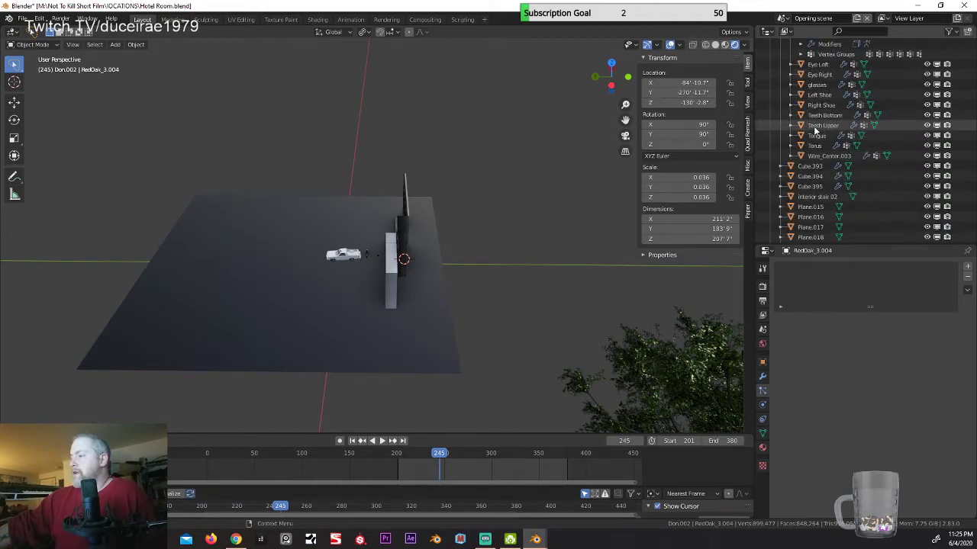
pyautogui.scroll(-5, 815, 132)
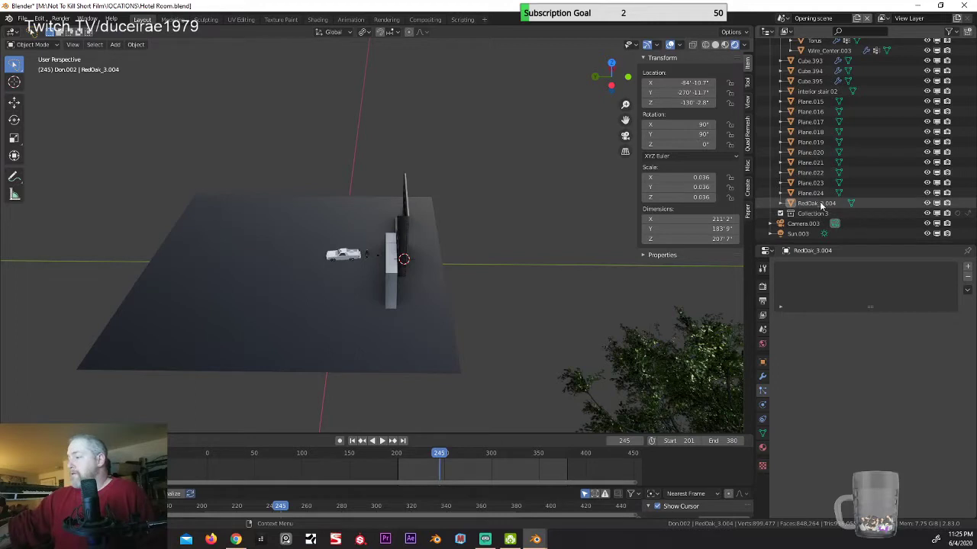
pyautogui.moveTo(821, 205); pyautogui.dragTo(813, 215)
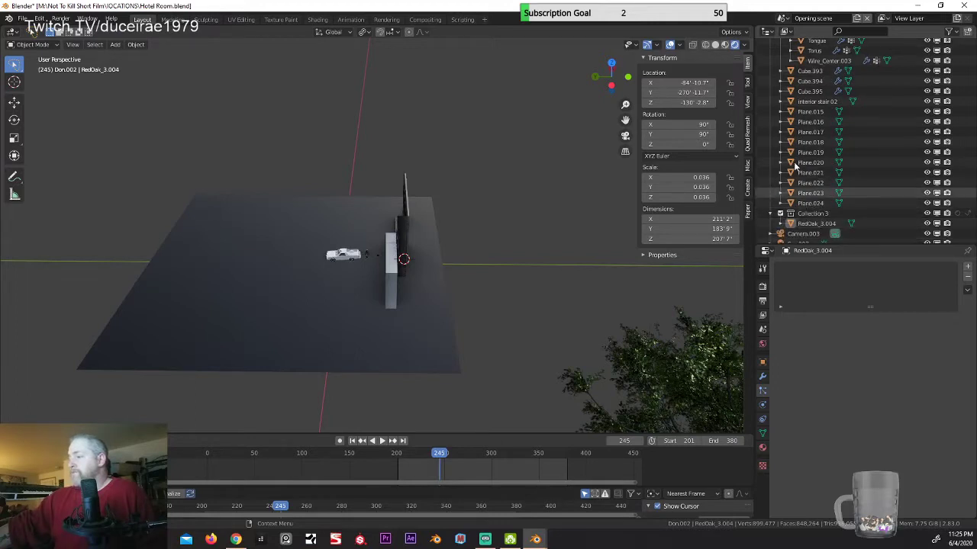
# Step: Check which part of the set Cube.394 in the Don.002 collection is and fold that collection away
pyautogui.scroll(2, 803, 118)
pyautogui.click(810, 122)
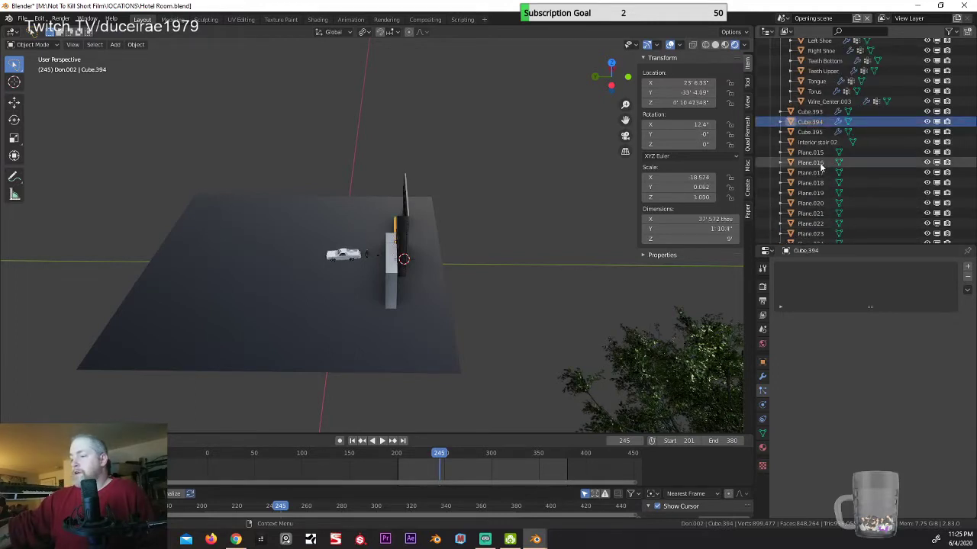
pyautogui.moveTo(341, 259)
pyautogui.mouseDown(button='middle')
pyautogui.moveTo(406, 254)
pyautogui.moveTo(359, 255)
pyautogui.mouseUp(button='middle')
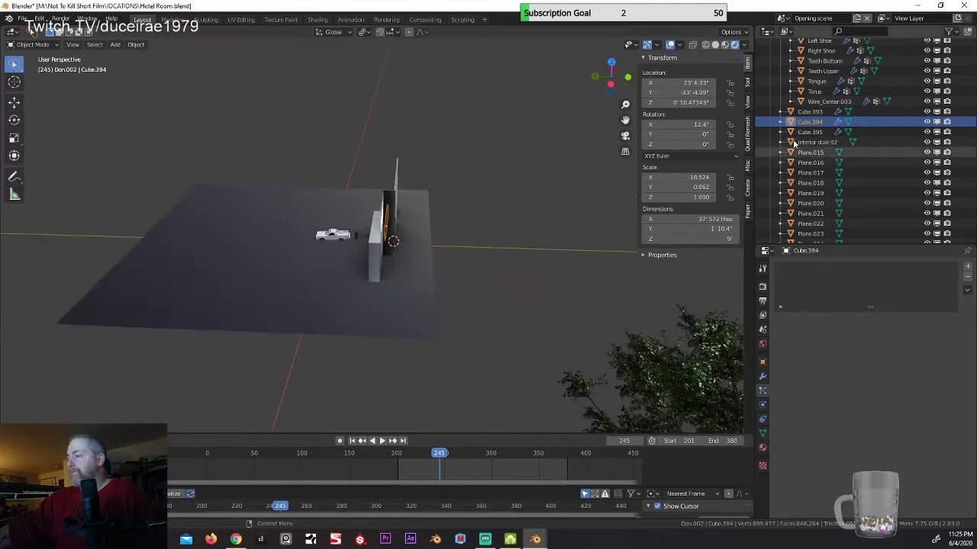
pyautogui.scroll(4, 840, 140)
pyautogui.scroll(5, 798, 110)
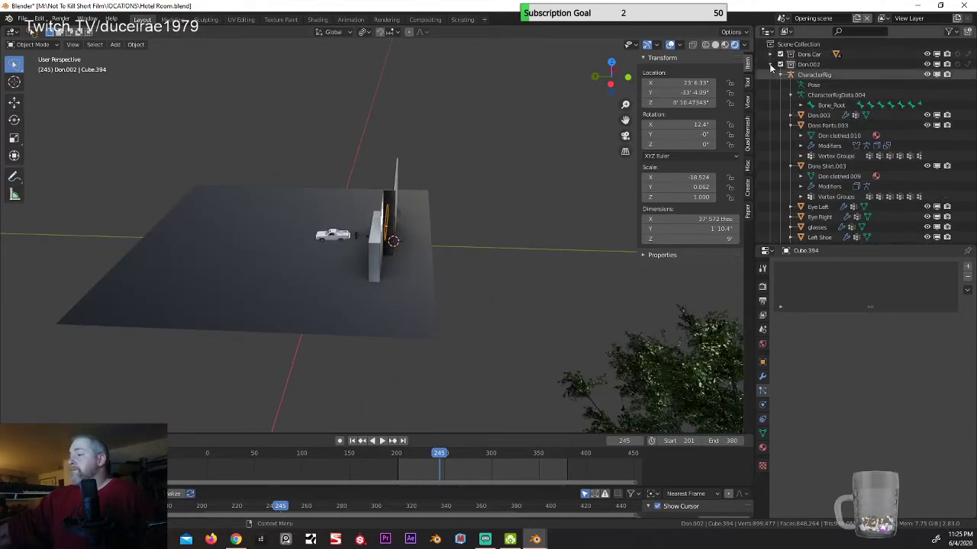
pyautogui.click(770, 65)
pyautogui.click(808, 94)
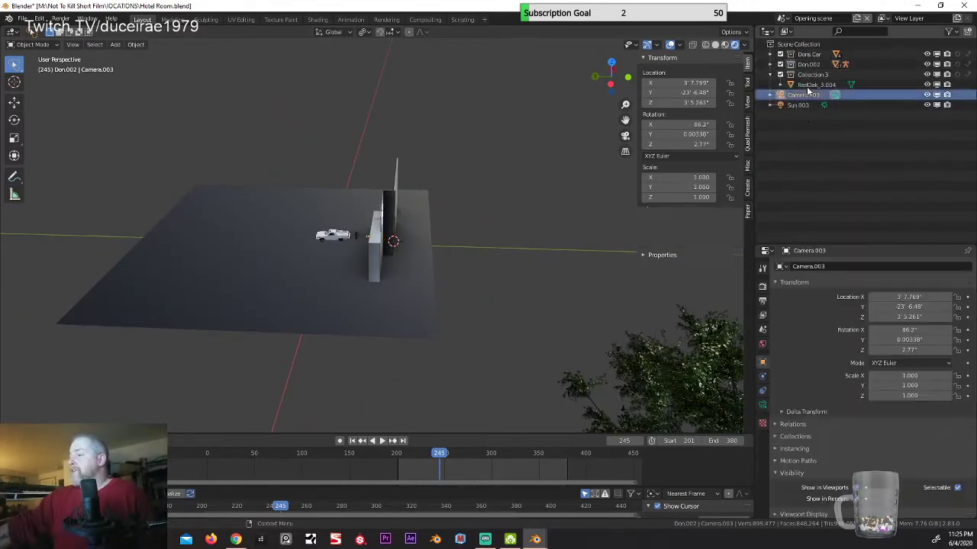
# Step: Rename the new collection holding the red oak as TREES
pyautogui.click(807, 87)
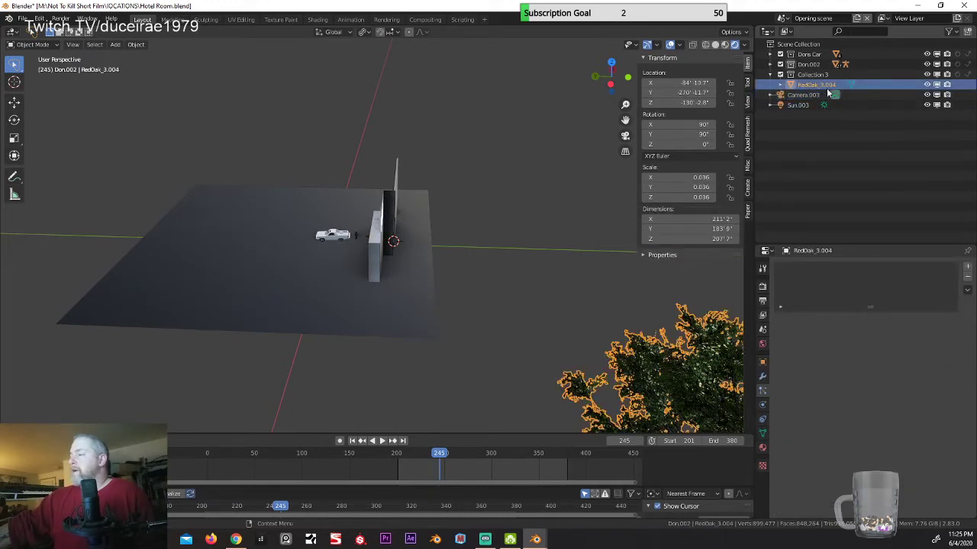
pyautogui.click(805, 77)
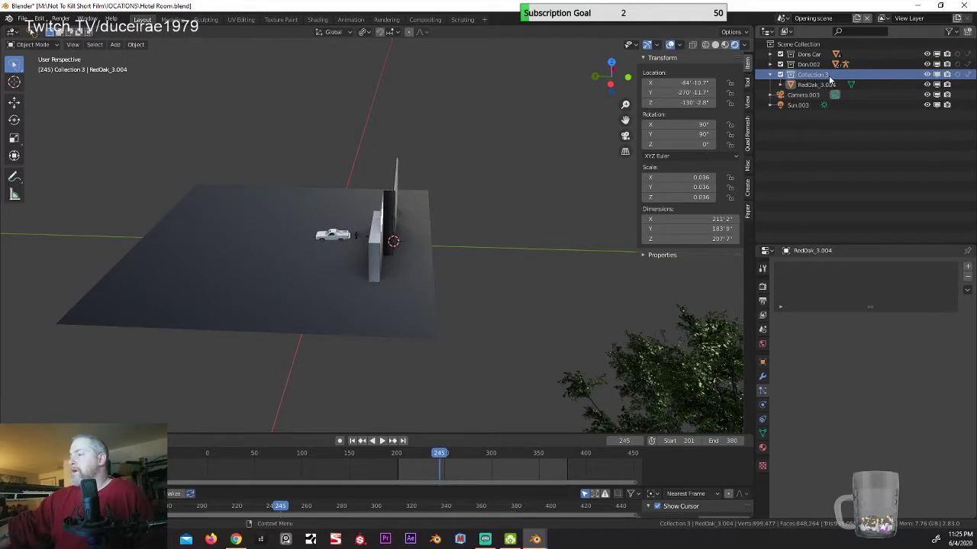
pyautogui.doubleClick(832, 76)
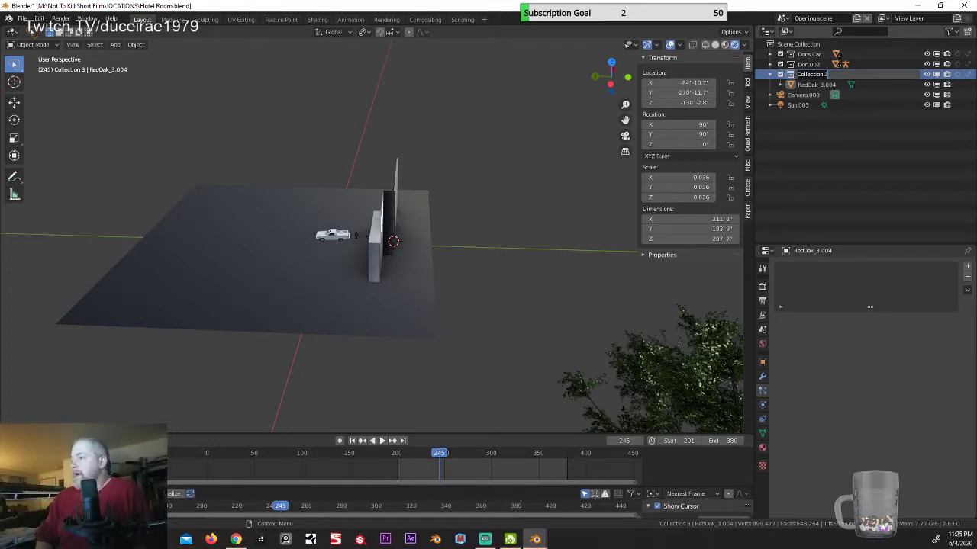
pyautogui.press('BackSpace')
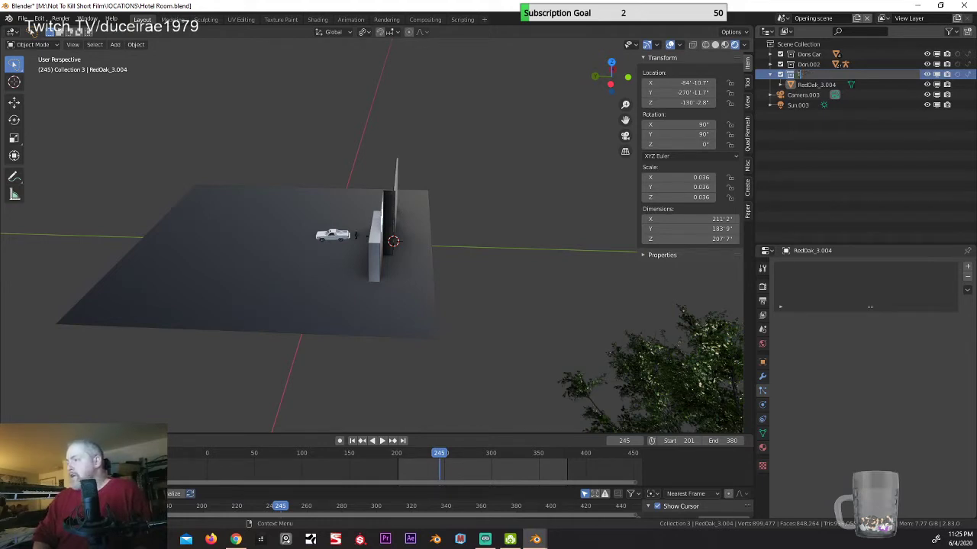
pyautogui.press('Return')
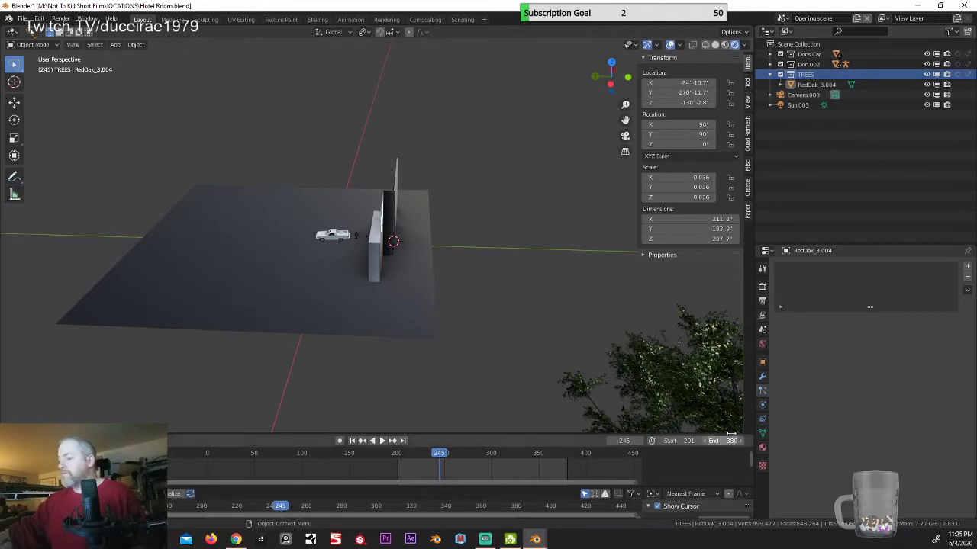
# Step: Add a particle system to the ground plane, set its type to Hair and inspect the strands around the car and building
pyautogui.click(383, 314)
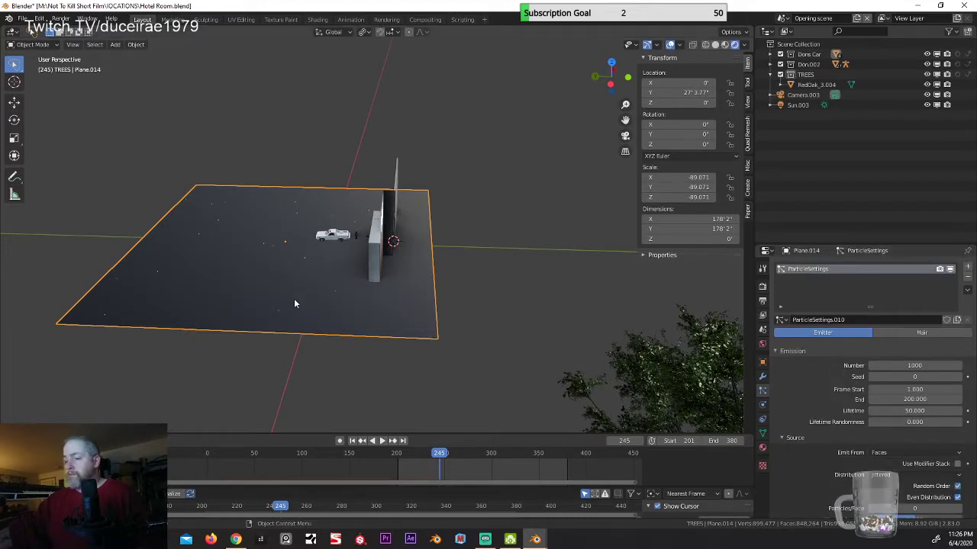
pyautogui.click(922, 333)
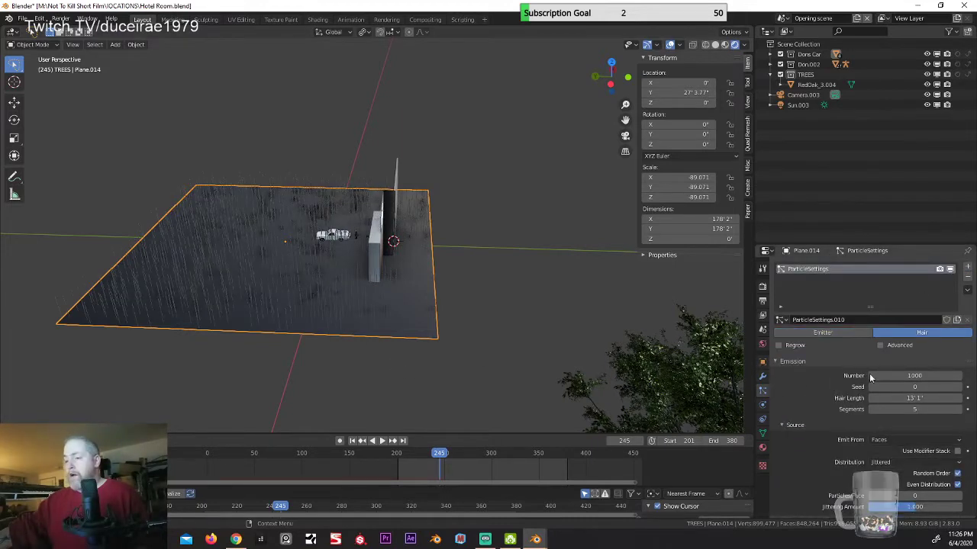
pyautogui.moveTo(683, 315); pyautogui.dragTo(569, 320, button='middle')
pyautogui.scroll(5, 569, 320)
pyautogui.scroll(-2, 509, 327)
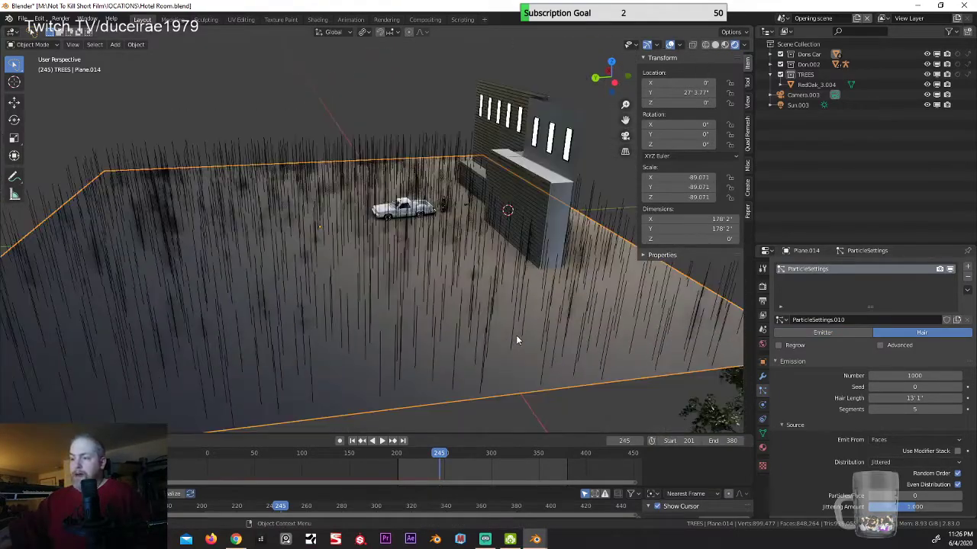
pyautogui.moveTo(488, 344); pyautogui.dragTo(495, 342, button='middle')
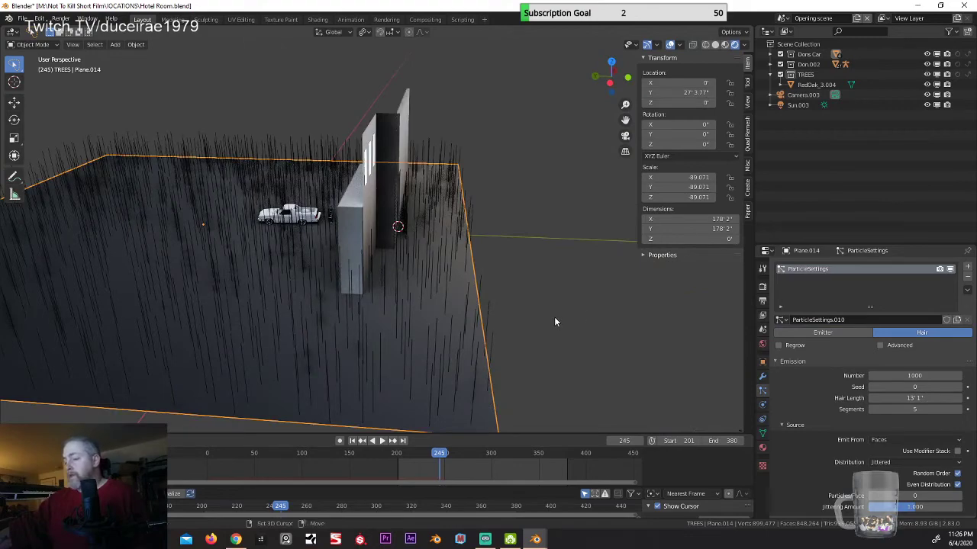
pyautogui.moveTo(555, 321); pyautogui.dragTo(460, 327, button='middle')
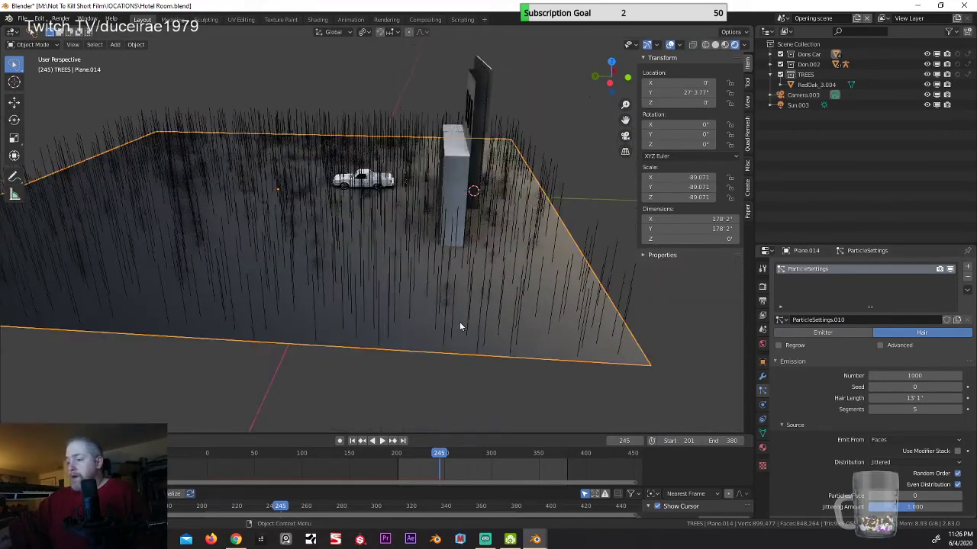
# Step: Enable the hair system's Advanced option and set its emission number to 10
pyautogui.click(881, 347)
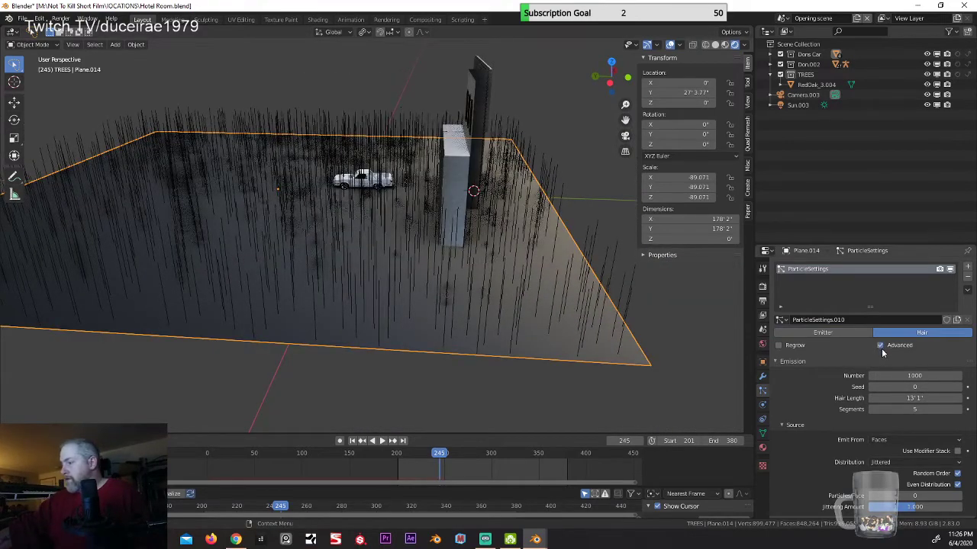
pyautogui.doubleClick(914, 375)
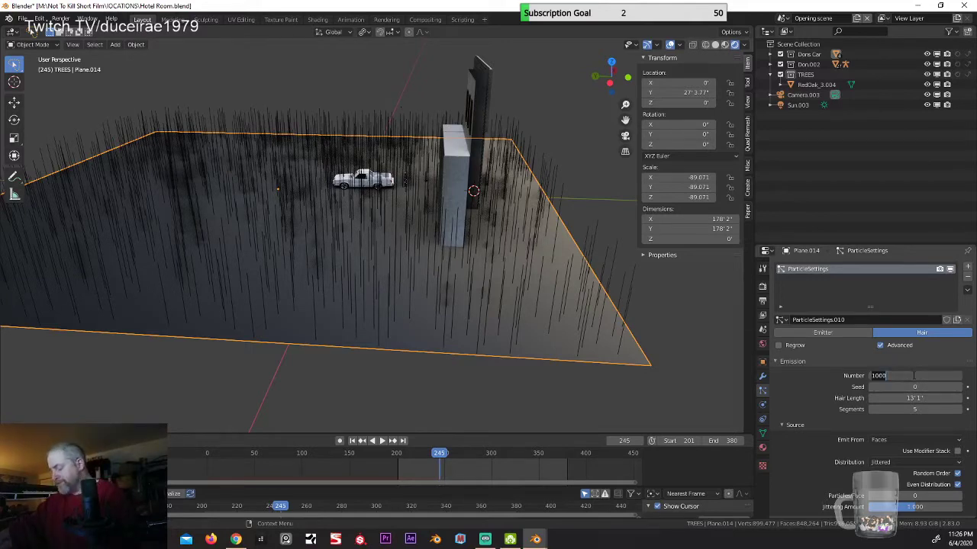
pyautogui.write('10')
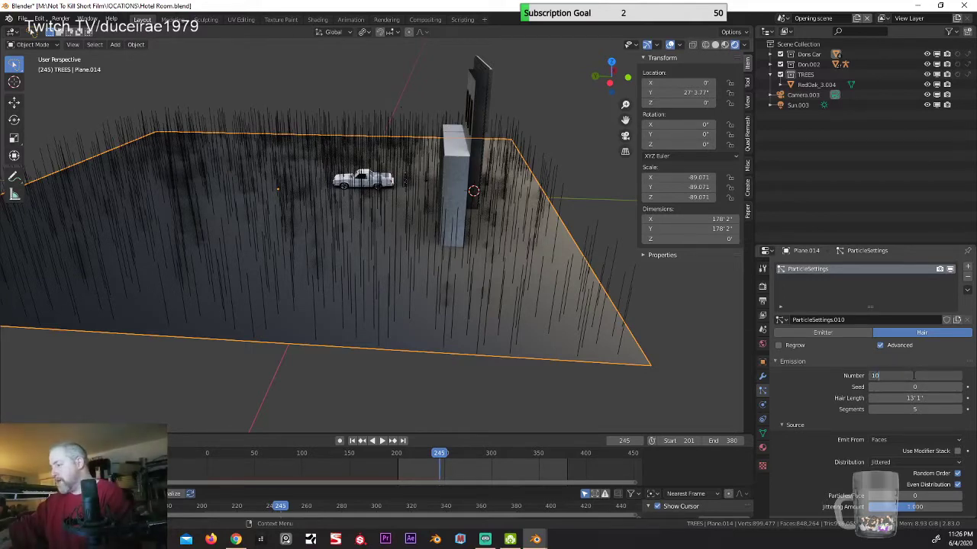
pyautogui.press('Return')
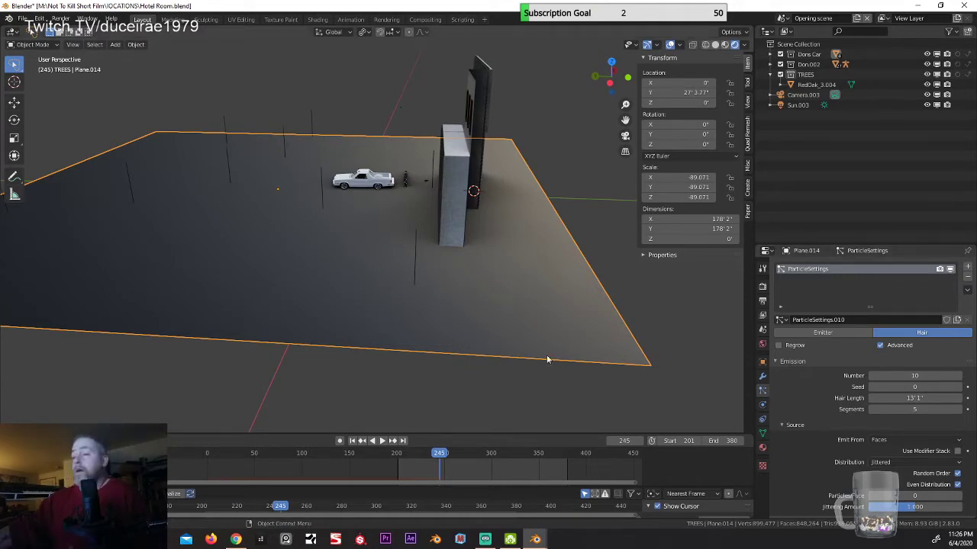
pyautogui.scroll(-4, 548, 353)
pyautogui.moveTo(519, 349); pyautogui.dragTo(419, 333, button='middle')
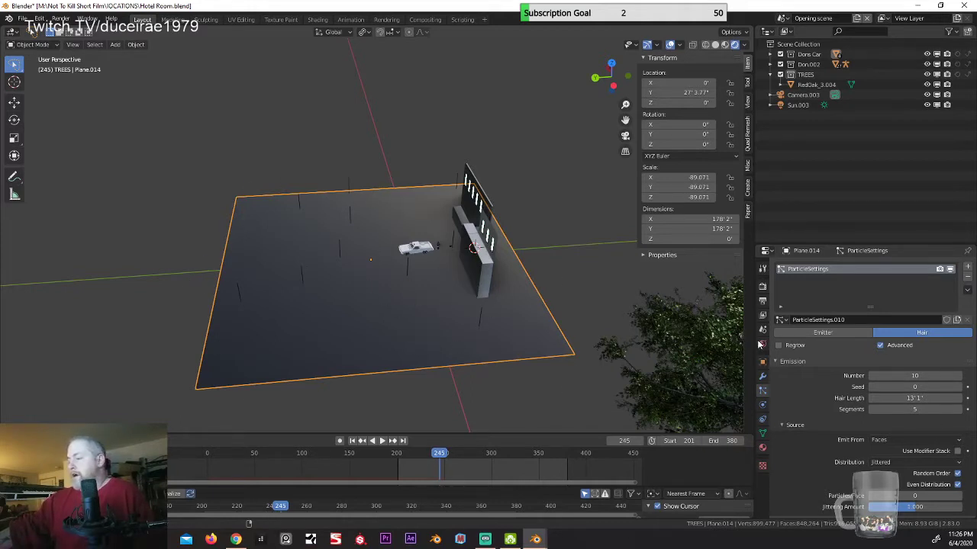
# Step: Undo the hair particle system on the ground plane
pyautogui.hotkey('ctrl', 'z')
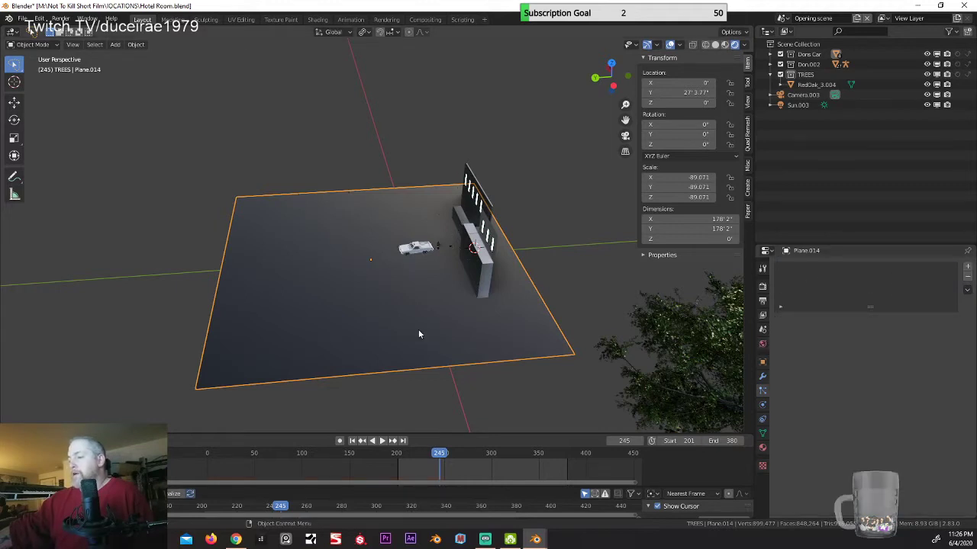
pyautogui.scroll(-2, 654, 369)
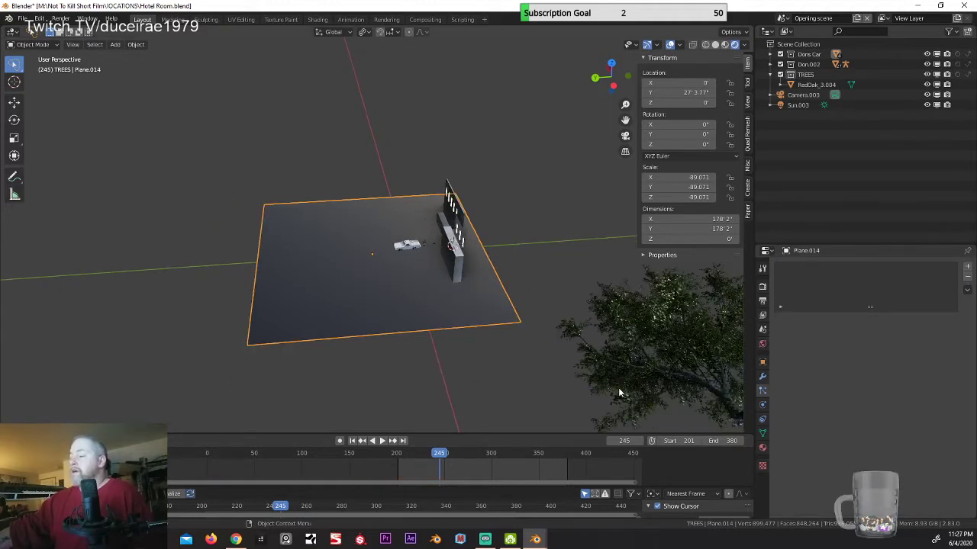
pyautogui.keyDown('shift'); pyautogui.moveTo(618, 388); pyautogui.dragTo(544, 386, button='middle'); pyautogui.keyUp('shift')
# Step: Make a linked duplicate of the red oak, raising it about 171 ft along Z and moving it about 302 ft along Y
pyautogui.click(555, 376)
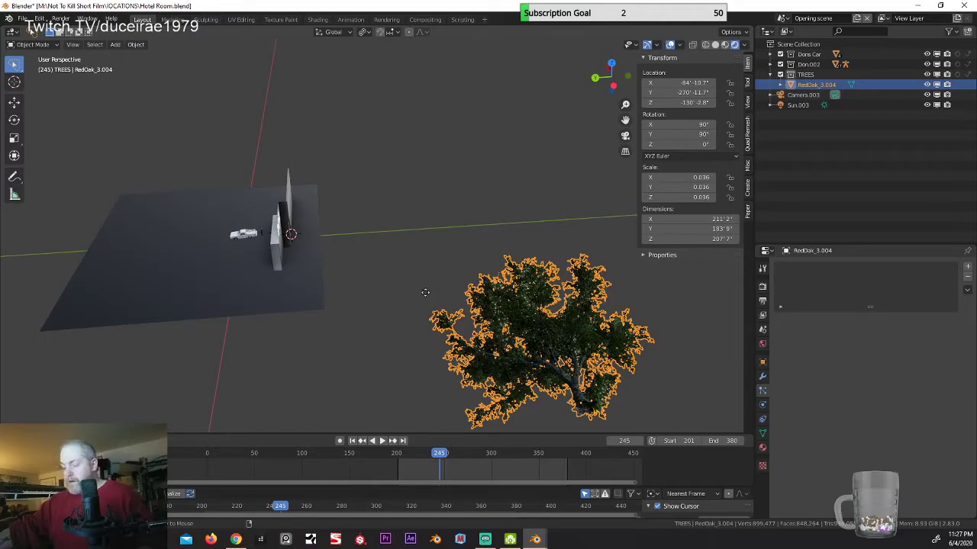
pyautogui.hotkey('alt', 'd')
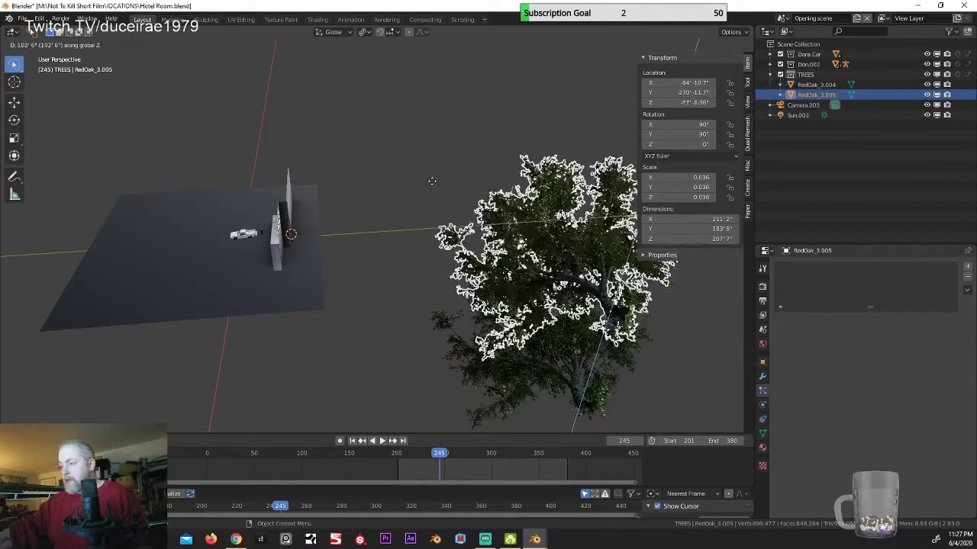
pyautogui.press('z')
pyautogui.click(420, 107)
pyautogui.press('g')
pyautogui.press('y')
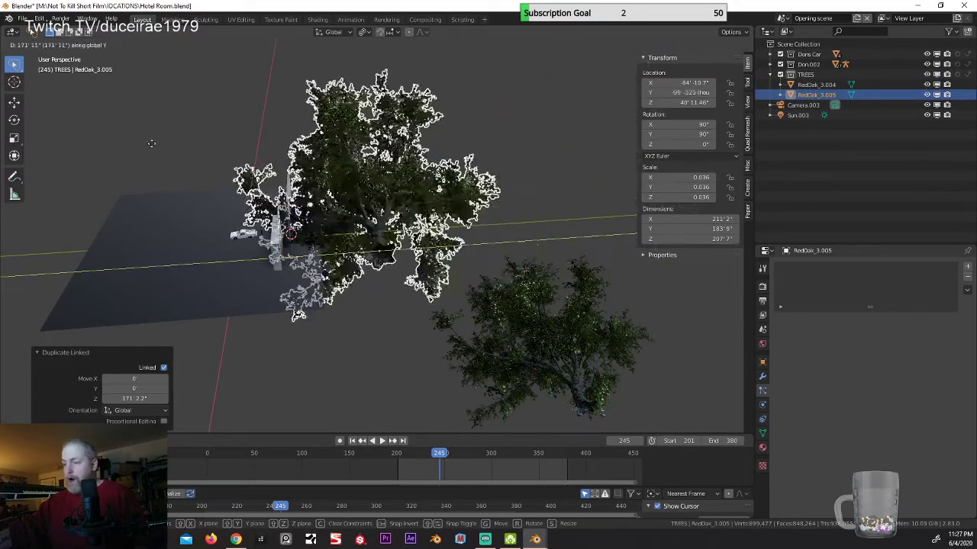
pyautogui.click(336, 252)
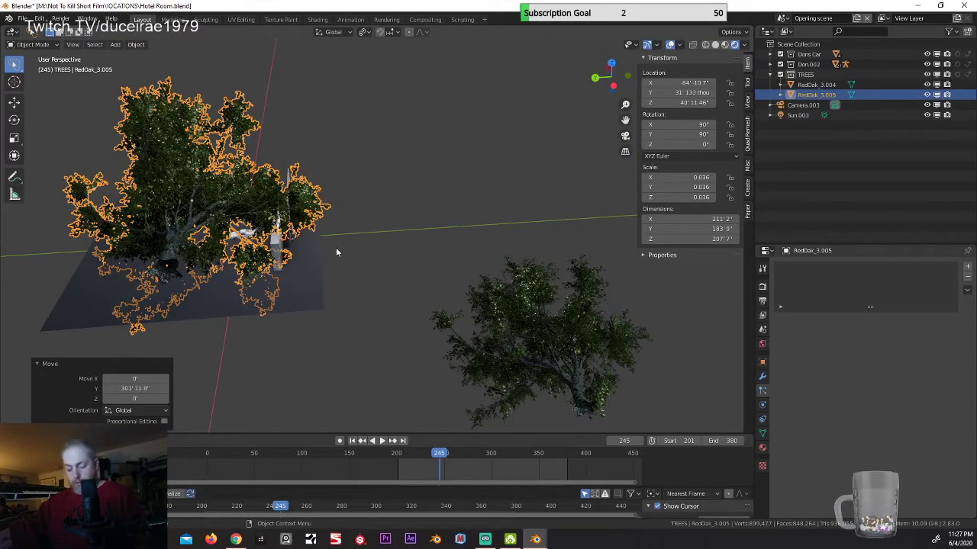
# Step: Stand the duplicated red oak upright with a 90° trackball rotation
pyautogui.write('r90')
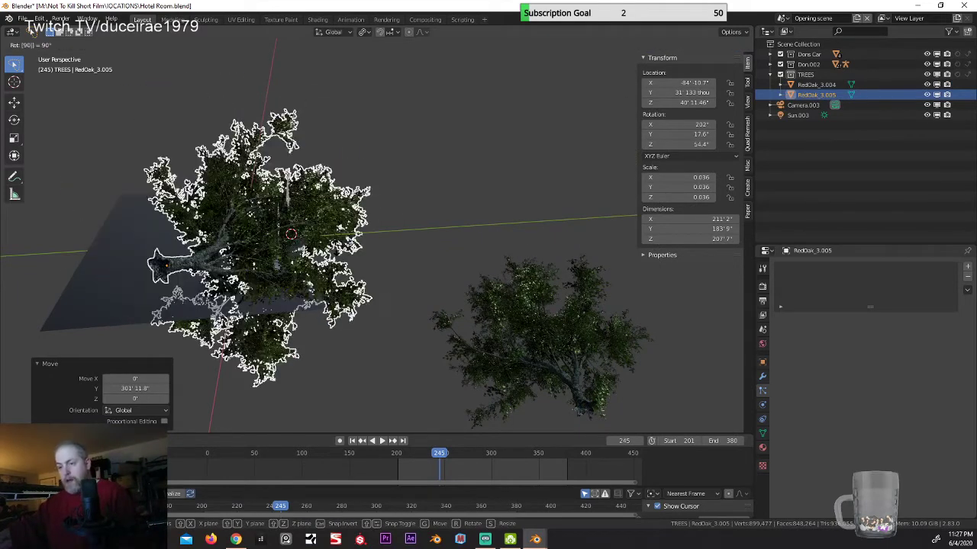
pyautogui.press('BackSpace')
pyautogui.press('BackSpace')
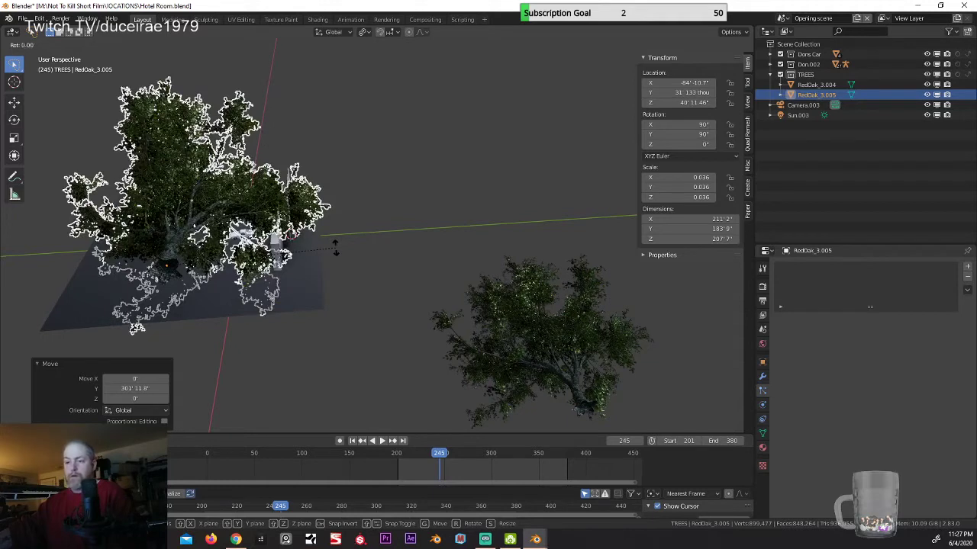
pyautogui.press('r')
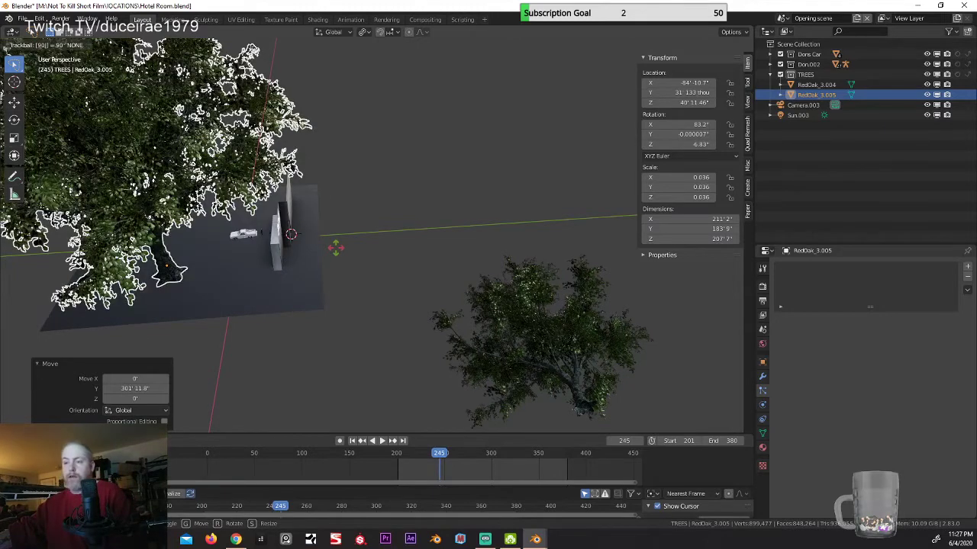
pyautogui.click(182, 242)
# Step: Scale the duplicated red oak down by a factor of about 0.204
pyautogui.press('s')
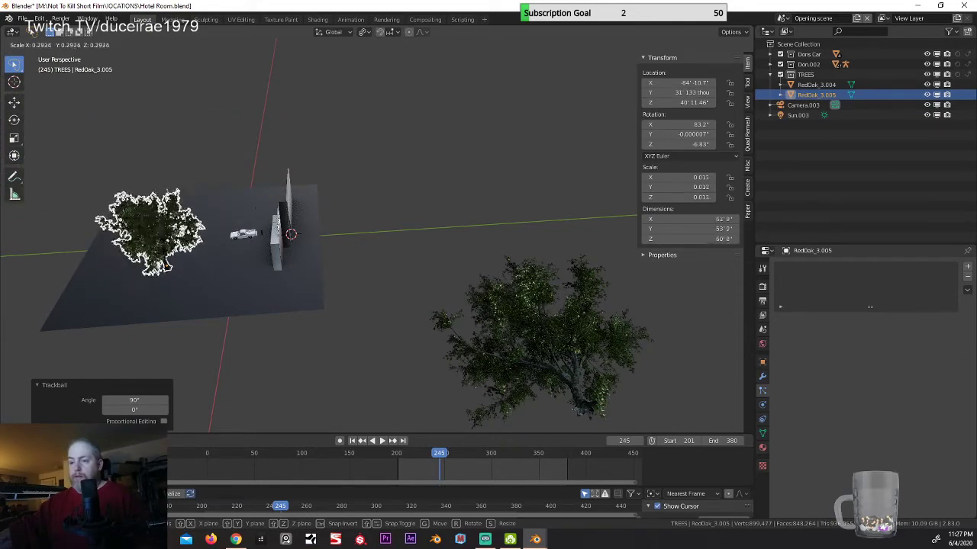
pyautogui.click(193, 285)
pyautogui.scroll(2, 192, 274)
pyautogui.moveTo(191, 270); pyautogui.dragTo(211, 273, button='middle')
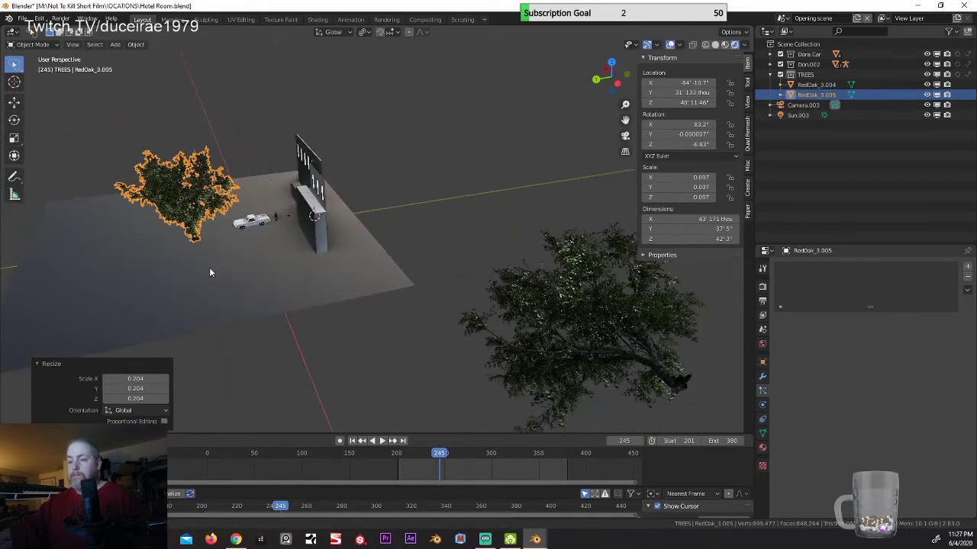
# Step: Lower the small tree to a Z location of about 4 ft and move it about 75 ft 7 in along X, near the car
pyautogui.scroll(2, 216, 269)
pyautogui.press('g')
pyautogui.press('z')
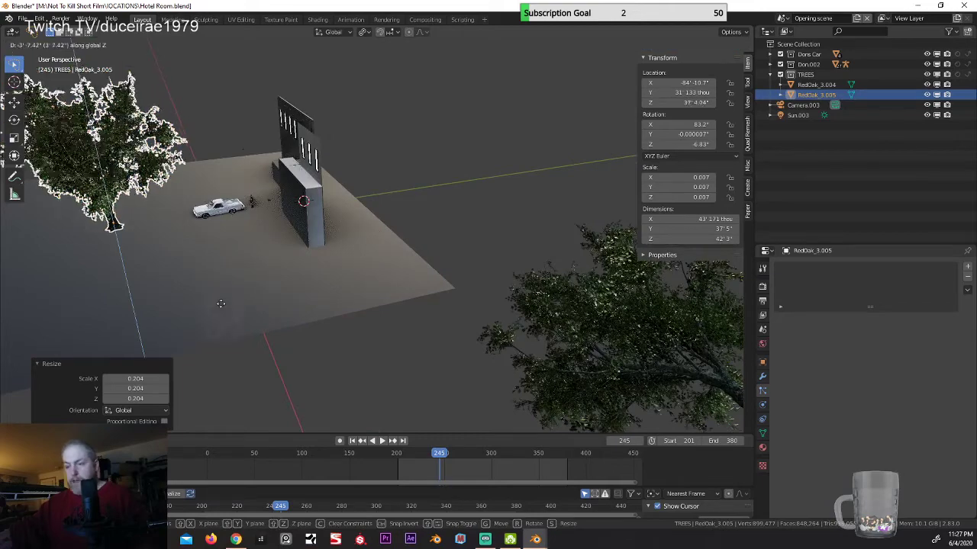
pyautogui.click(230, 398)
pyautogui.press('g')
pyautogui.press('x')
pyautogui.click(200, 293)
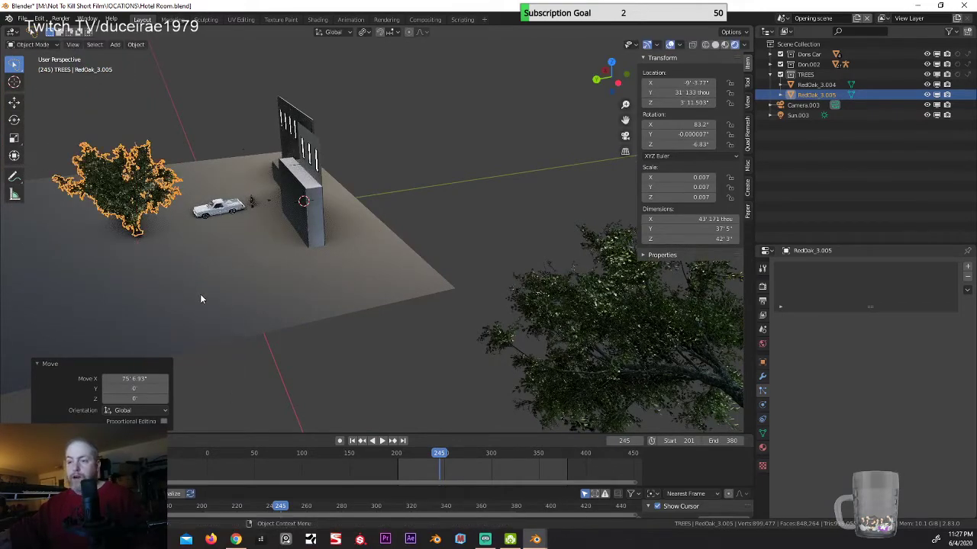
# Step: Lower the tree about 2 ft 10 in along Z so its trunk base meets the ground plane
pyautogui.scroll(6, 176, 285)
pyautogui.scroll(-6, 323, 275)
pyautogui.moveTo(323, 275); pyautogui.dragTo(347, 267, button='middle')
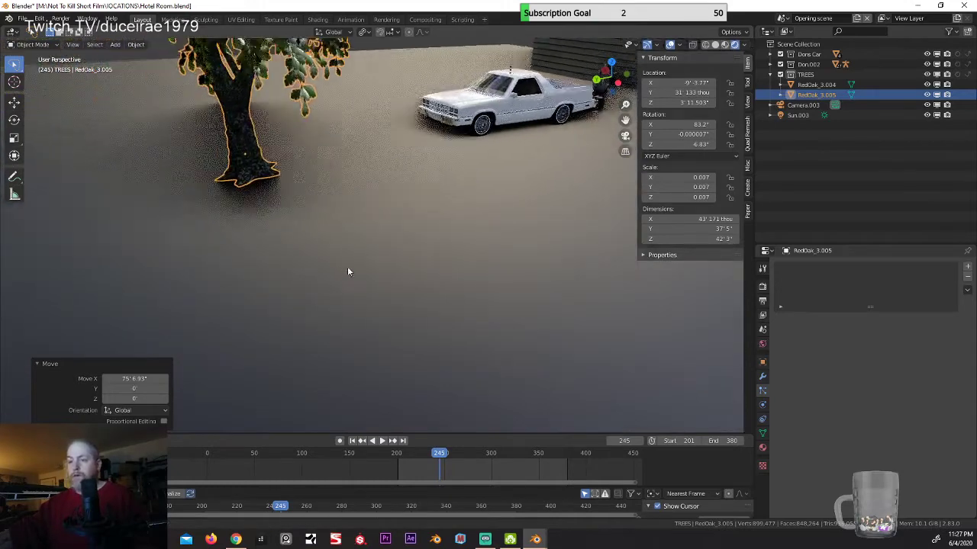
pyautogui.press('g')
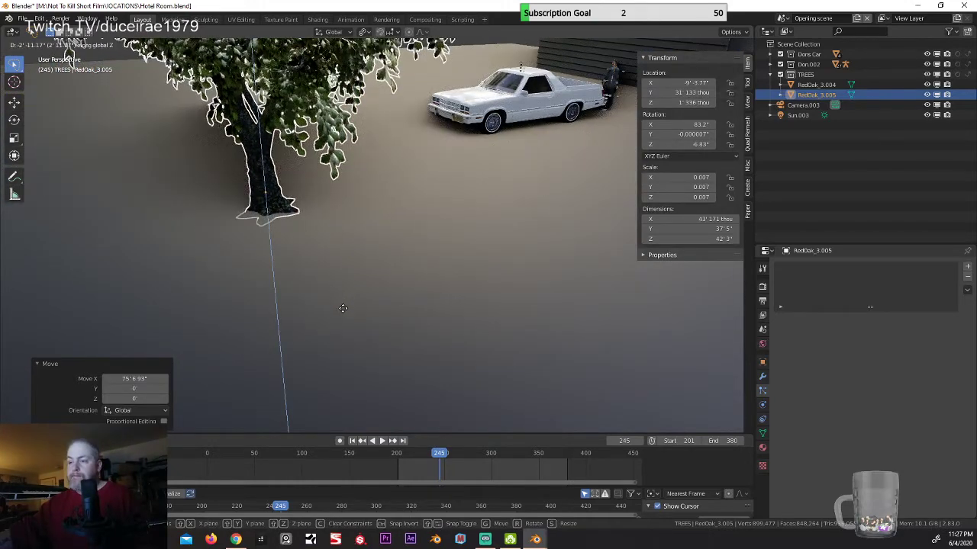
pyautogui.click(343, 312)
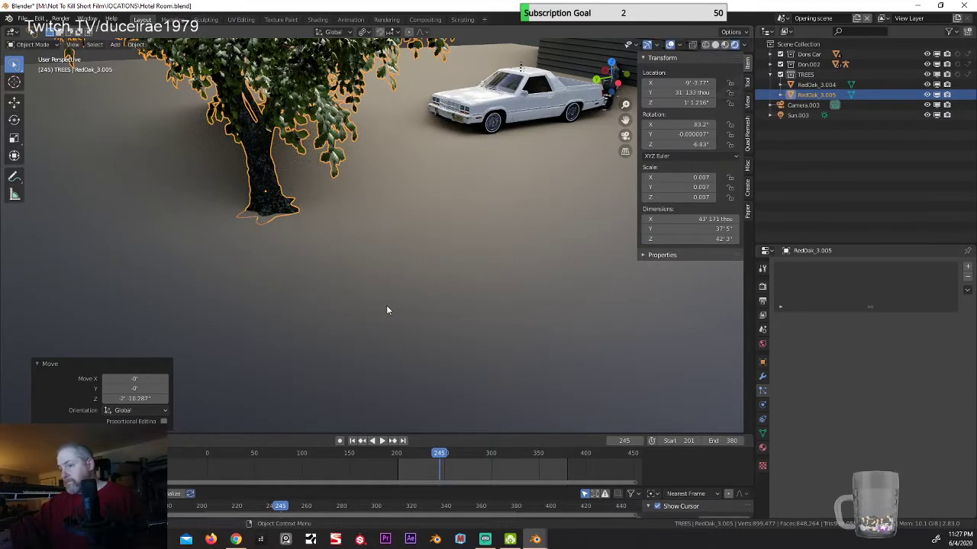
# Step: Rotate the tree about 6.5° in the current view to straighten its trunk
pyautogui.press('r')
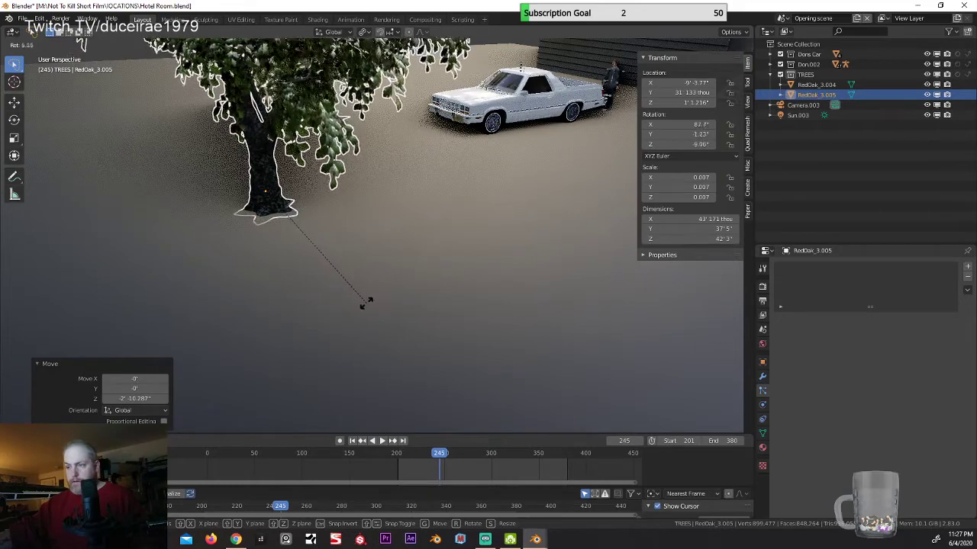
pyautogui.click(332, 302)
pyautogui.scroll(4, 350, 300)
pyautogui.scroll(-8, 323, 298)
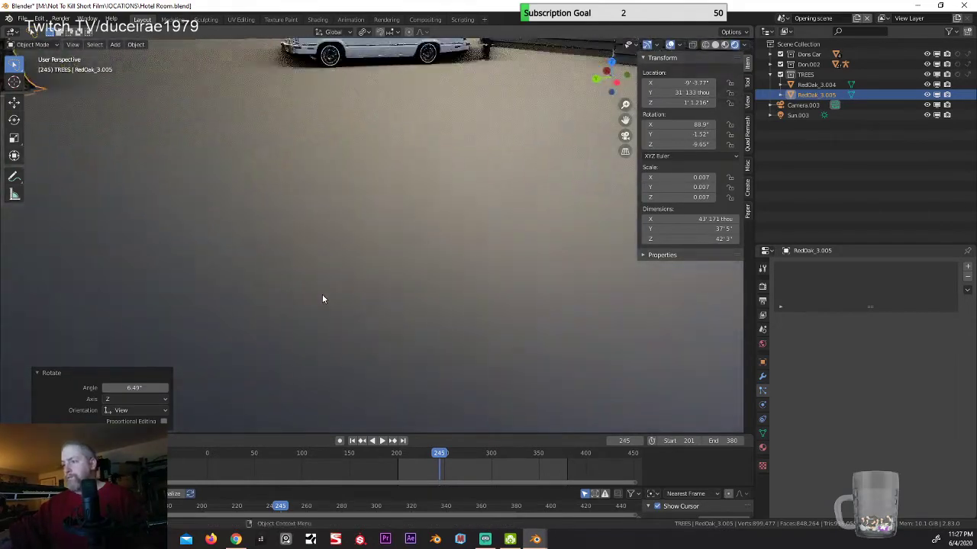
# Step: Move the tree about 58 ft along Y, away from the car, and check its placement through the scene camera
pyautogui.keyDown('shift'); pyautogui.moveTo(323, 298); pyautogui.dragTo(343, 332, button='middle'); pyautogui.keyUp('shift')
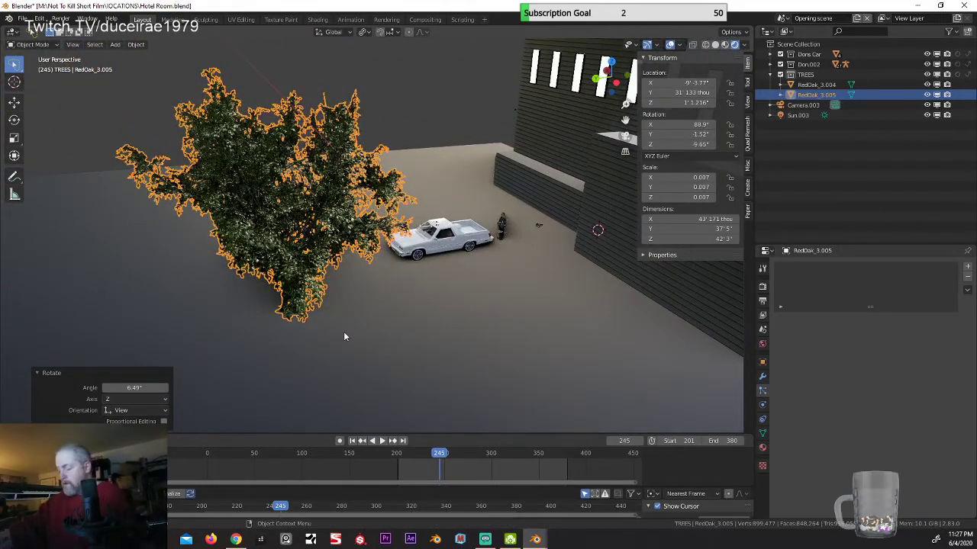
pyautogui.scroll(-1, 344, 331)
pyautogui.keyDown('shift'); pyautogui.moveTo(269, 307); pyautogui.dragTo(337, 311, button='middle'); pyautogui.keyUp('shift')
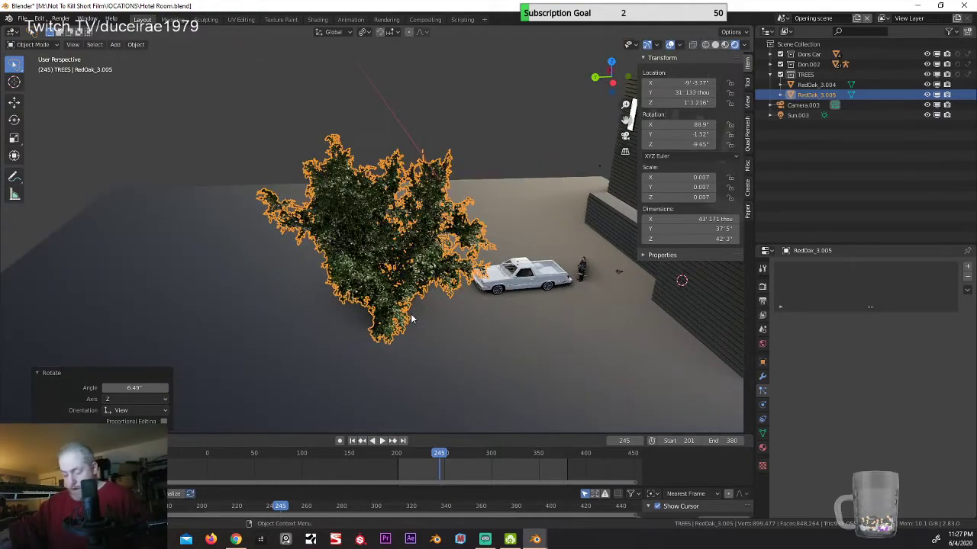
pyautogui.press('g')
pyautogui.press('y')
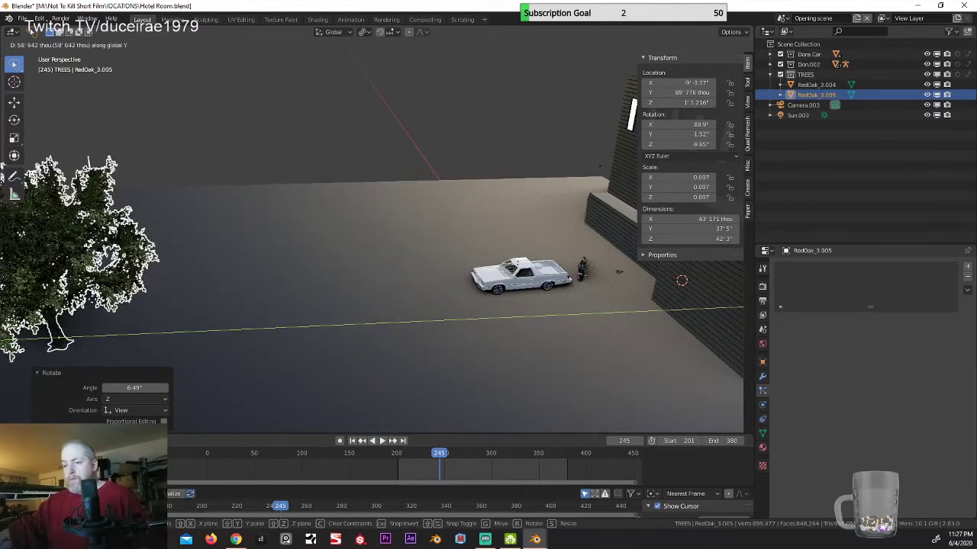
pyautogui.click(227, 306)
pyautogui.keyDown('shift'); pyautogui.moveTo(226, 306); pyautogui.dragTo(290, 304, button='middle'); pyautogui.keyUp('shift')
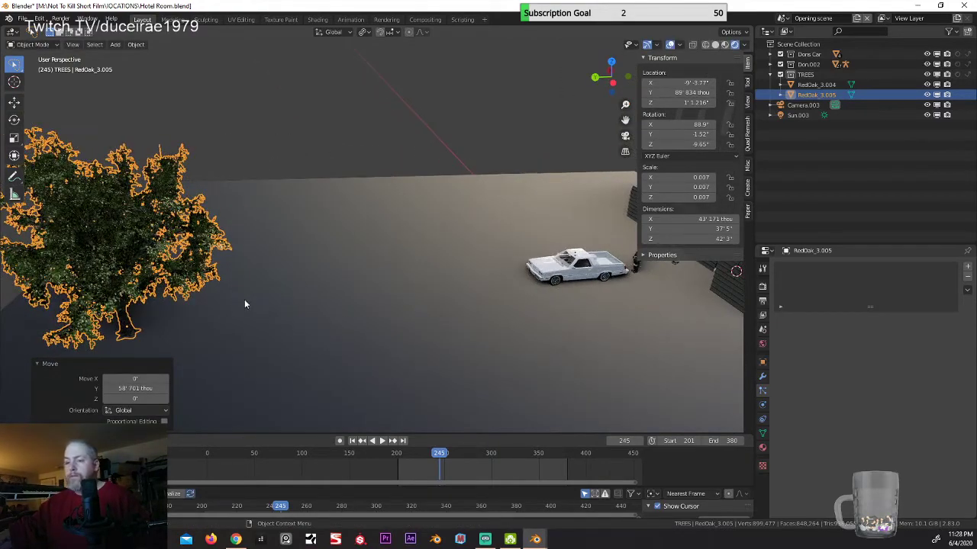
pyautogui.click(371, 160)
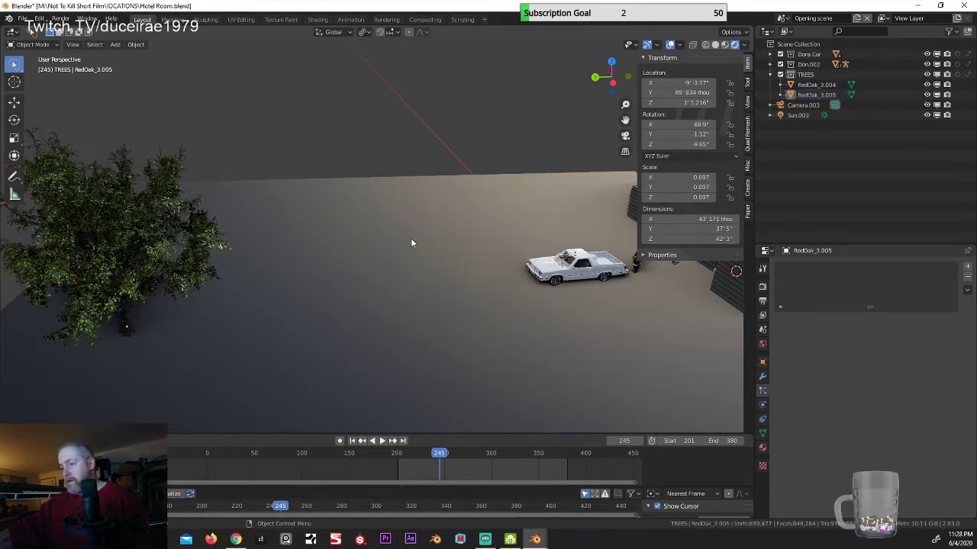
pyautogui.moveTo(348, 278); pyautogui.dragTo(322, 273, button='middle')
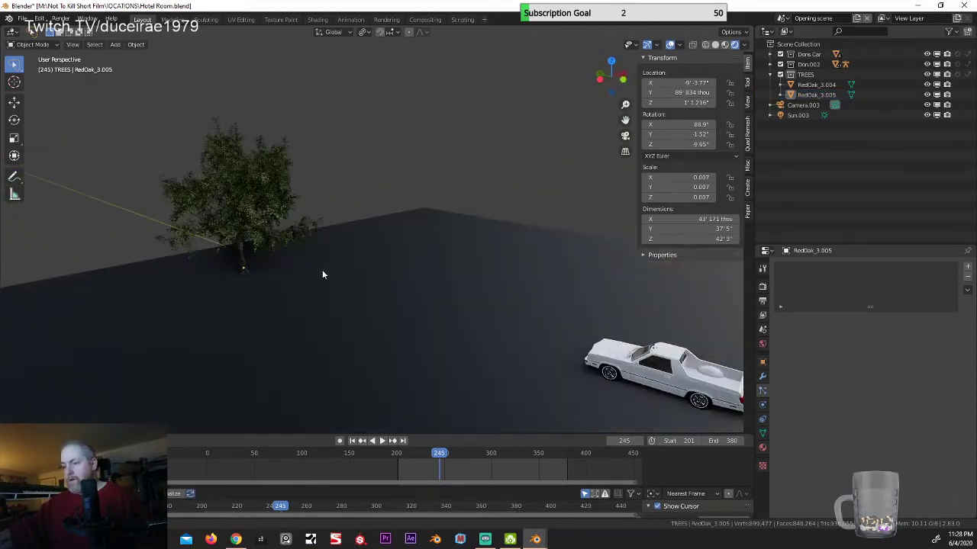
pyautogui.press('KP_0')
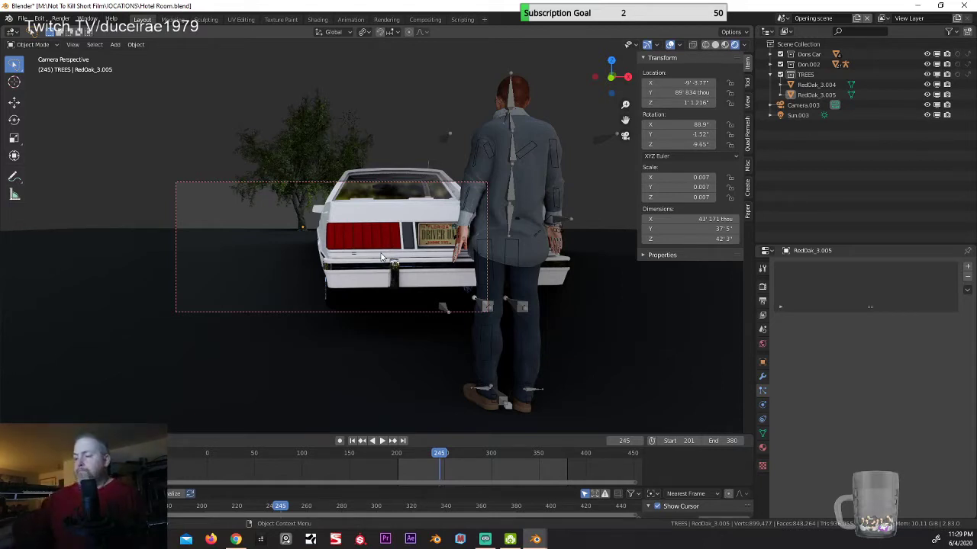
# Step: Make a linked duplicate of the placed tree, shifting it about -34 ft 8 in along Y and 40 ft 4 in along X
pyautogui.moveTo(243, 241)
pyautogui.mouseDown(button='middle')
pyautogui.moveTo(277, 250)
pyautogui.moveTo(251, 233)
pyautogui.moveTo(286, 243)
pyautogui.moveTo(244, 234)
pyautogui.mouseUp(button='middle')
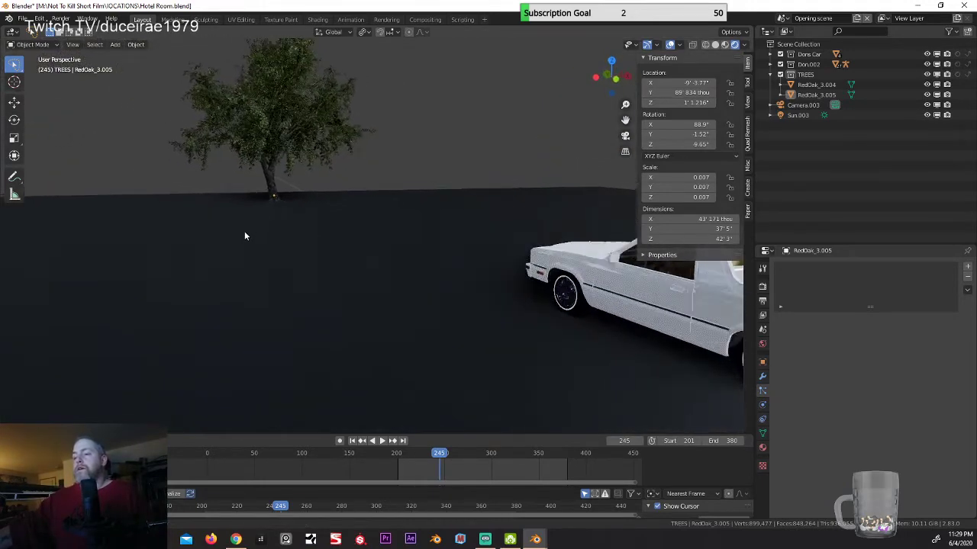
pyautogui.click(271, 174)
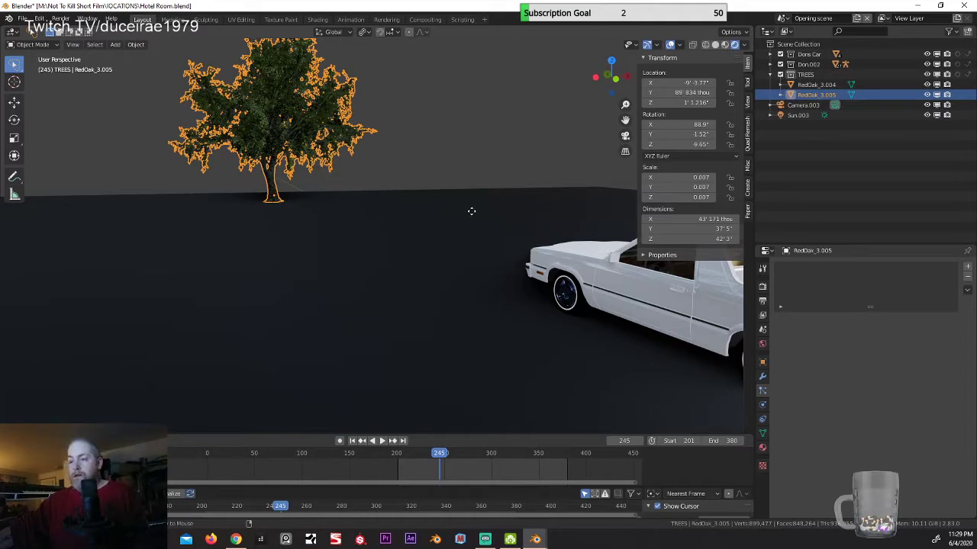
pyautogui.hotkey('shift', 'd')
pyautogui.press('y')
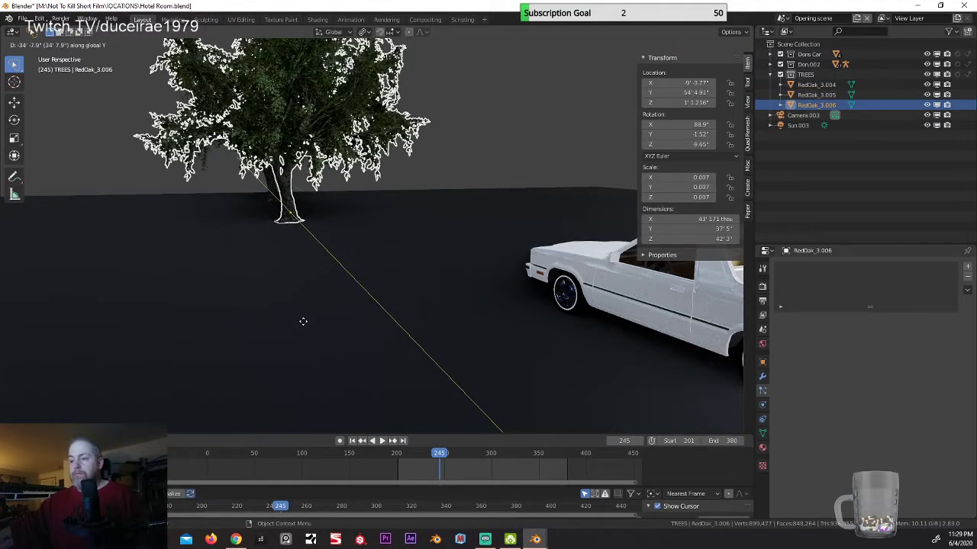
pyautogui.click(333, 297)
pyautogui.press('g')
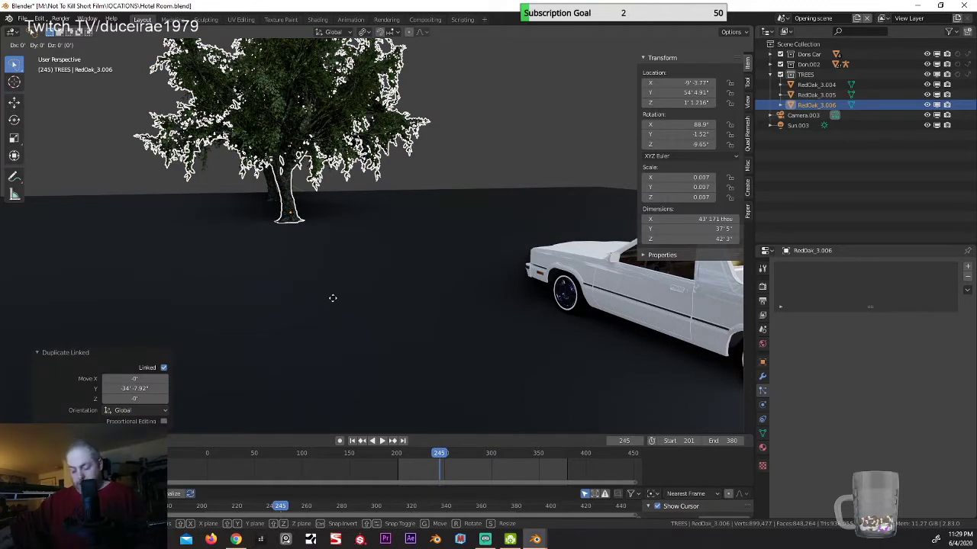
pyautogui.press('x')
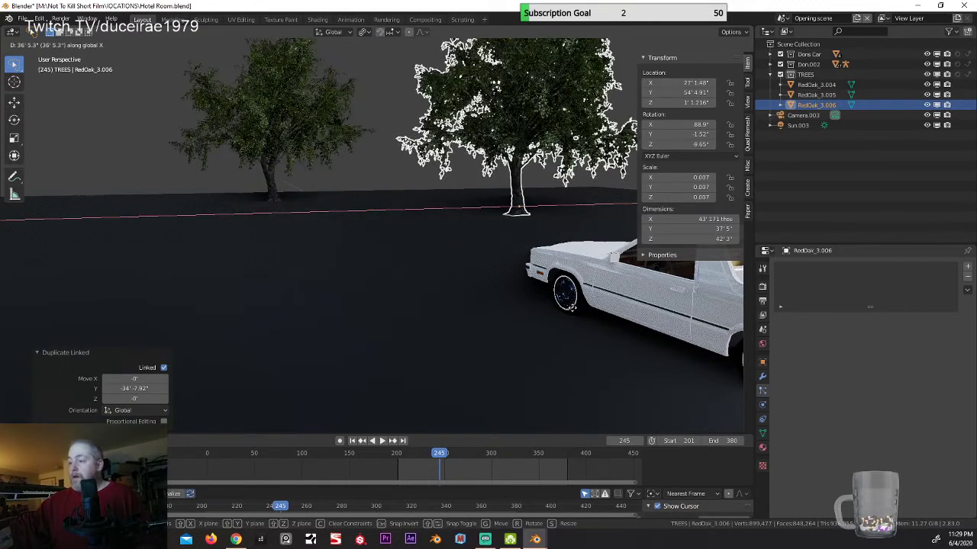
pyautogui.click(538, 314)
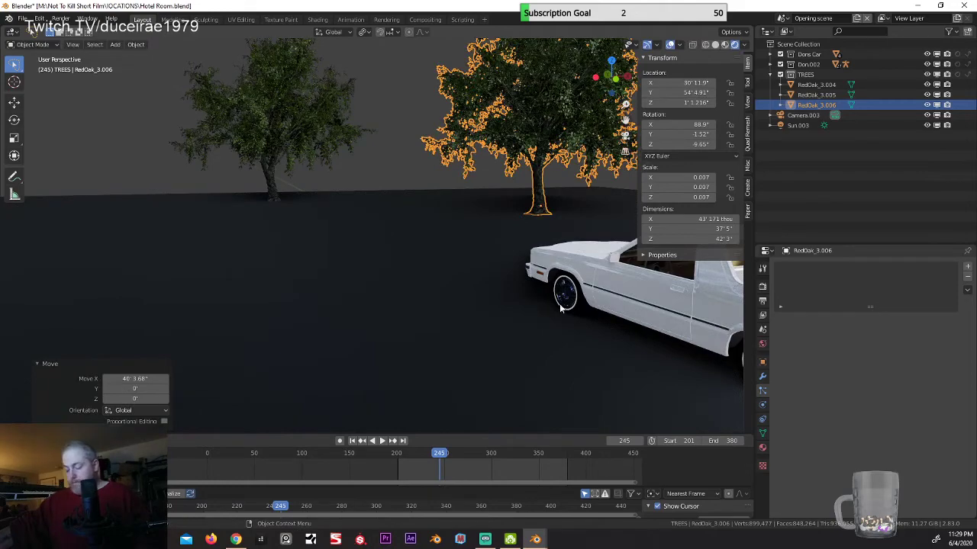
# Step: Scale the new duplicate tree by about 0.856 and rotate it about -59.3° around the global Z axis
pyautogui.press('s')
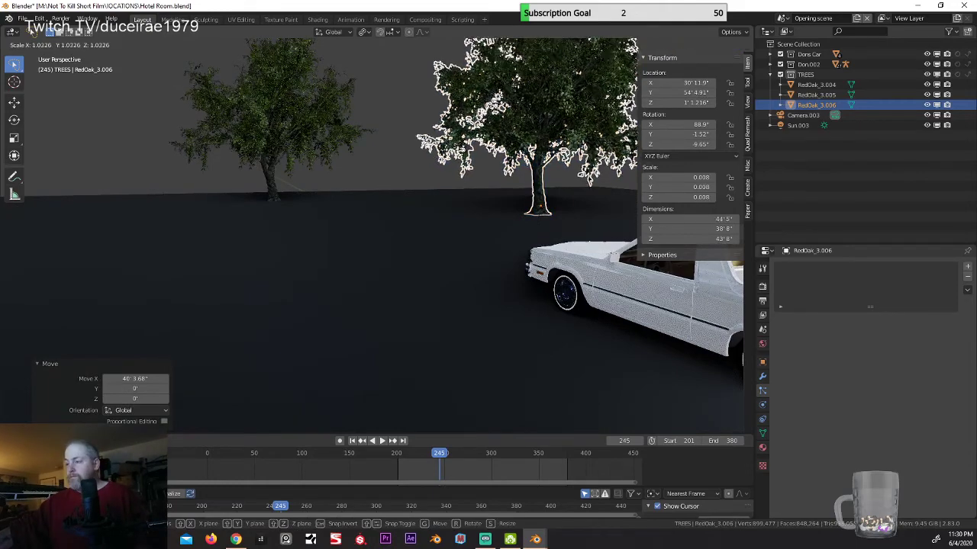
pyautogui.click(527, 261)
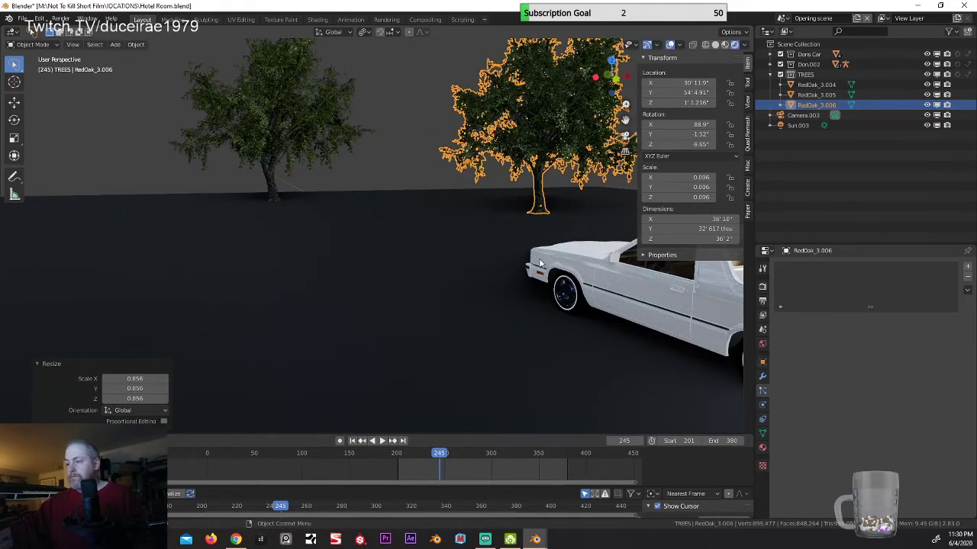
pyautogui.moveTo(528, 264); pyautogui.dragTo(522, 325, button='middle')
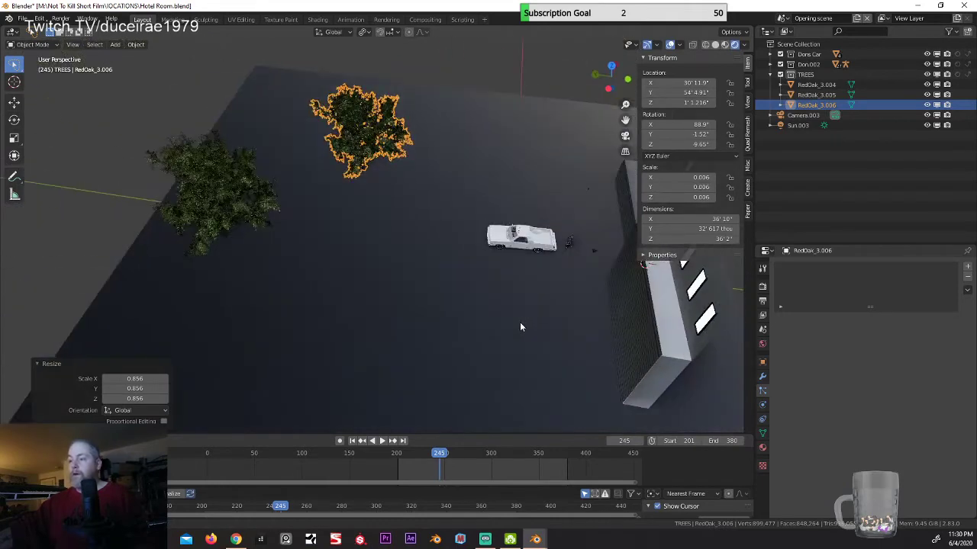
pyautogui.press('r')
pyautogui.press('z')
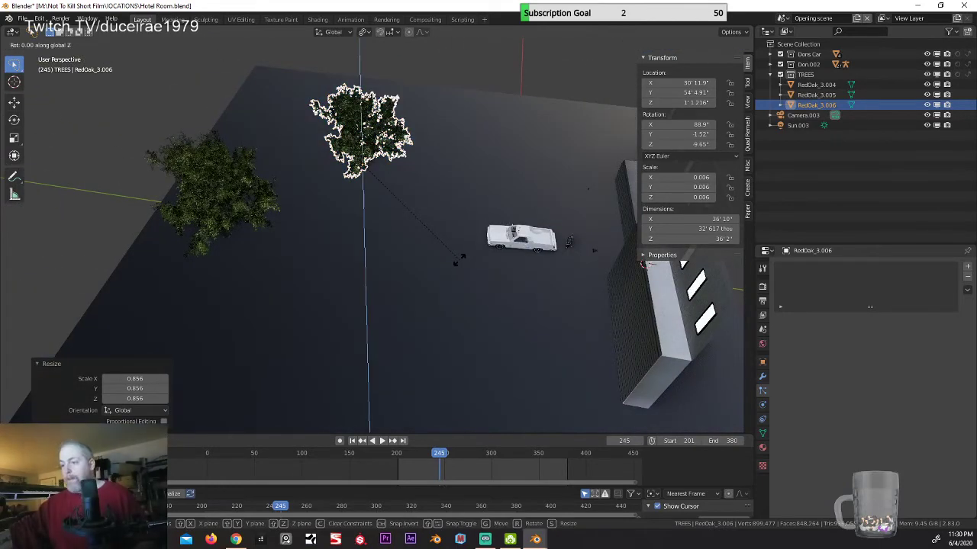
pyautogui.click(340, 259)
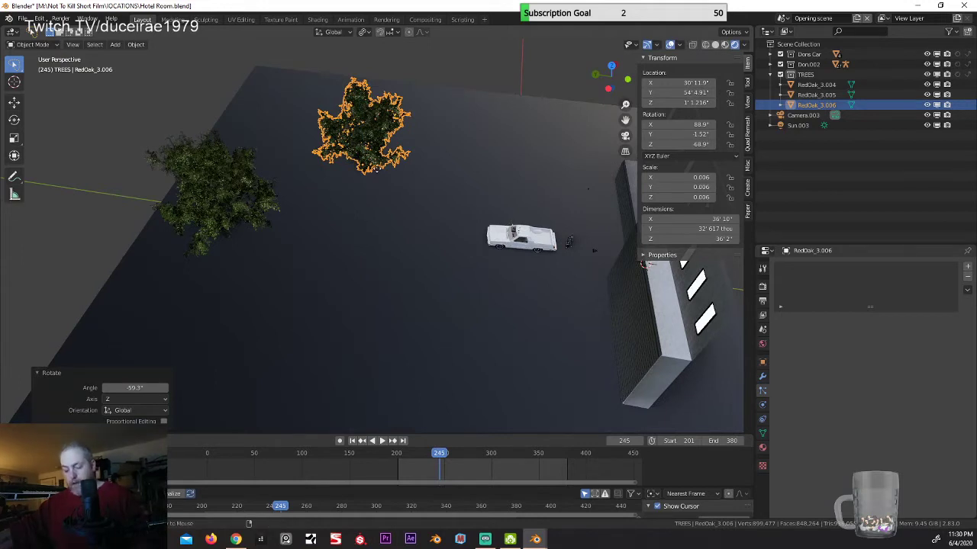
# Step: Make a linked duplicate of that tree, shift it about -69 ft 7 in along Y and 13 ft 9 in along X, and enlarge it about 1.1 times
pyautogui.hotkey('shift', 'd')
pyautogui.press('y')
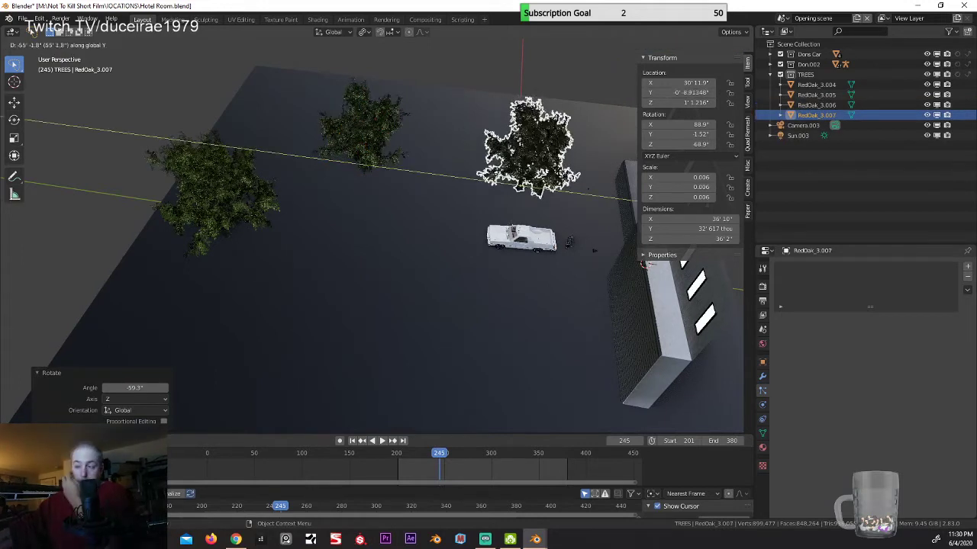
pyautogui.press('Return')
pyautogui.press('g')
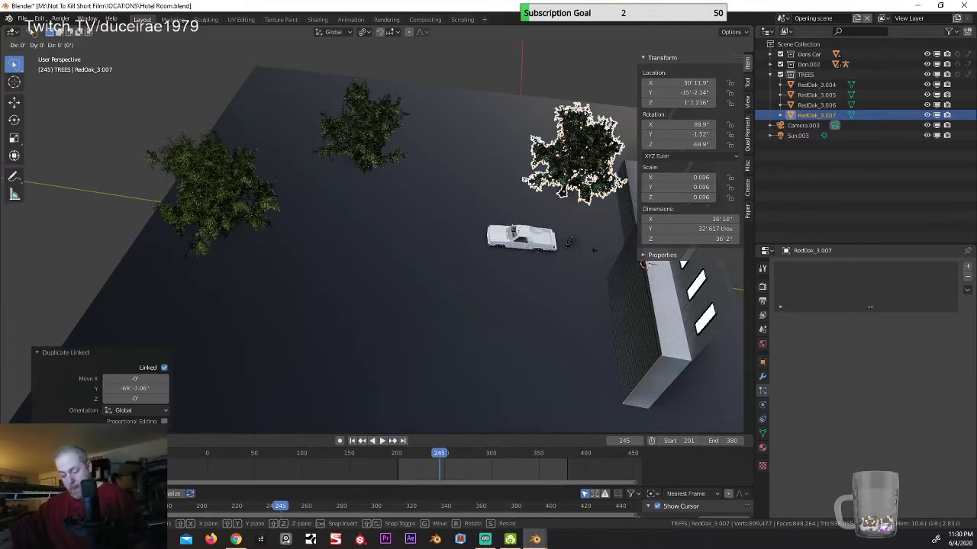
pyautogui.press('x')
pyautogui.press('Return')
pyautogui.press('s')
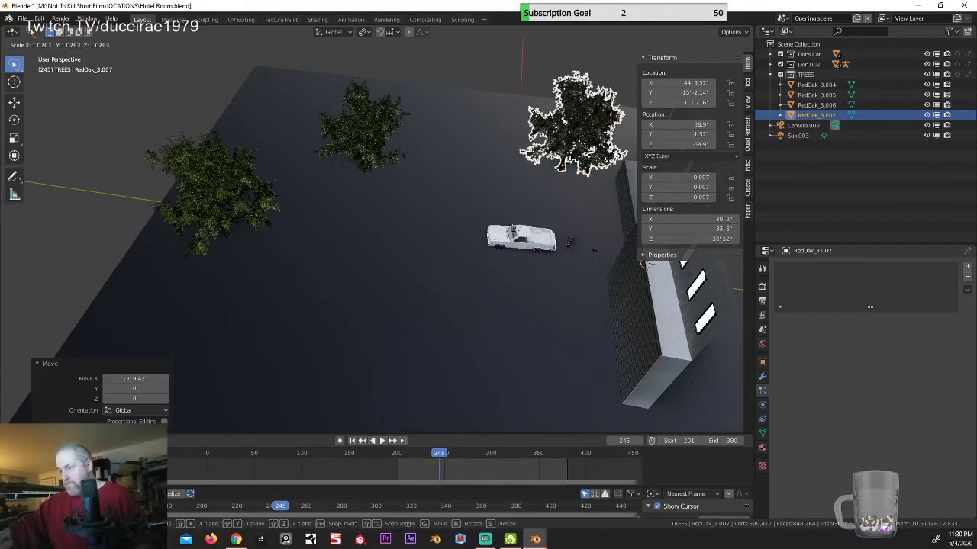
pyautogui.press('Return')
# Step: Frame the car's driver door and enable Scene Lights and Scene World for the rendered viewport shading
pyautogui.moveTo(568, 164); pyautogui.dragTo(328, 218, button='middle')
pyautogui.scroll(5, 494, 161)
pyautogui.click(328, 217)
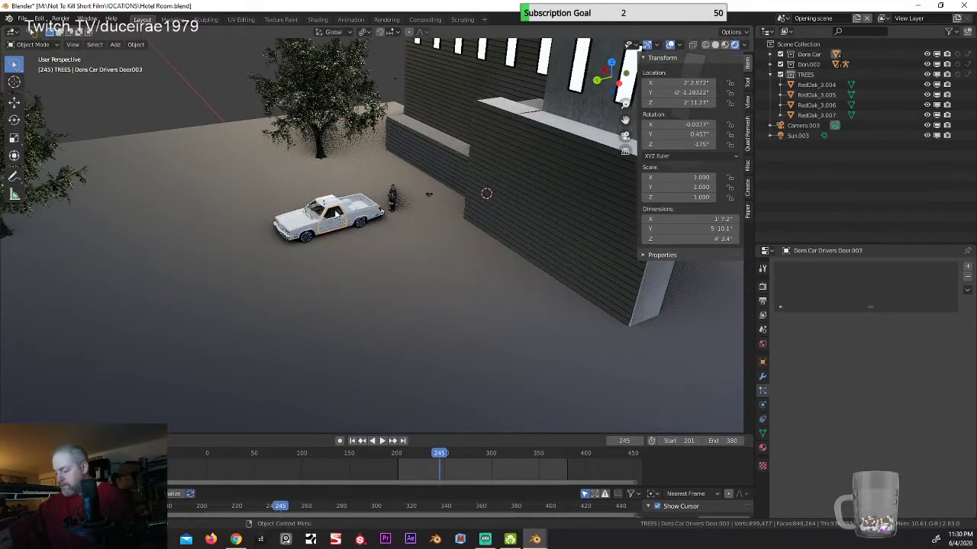
pyautogui.press('KP_Decimal')
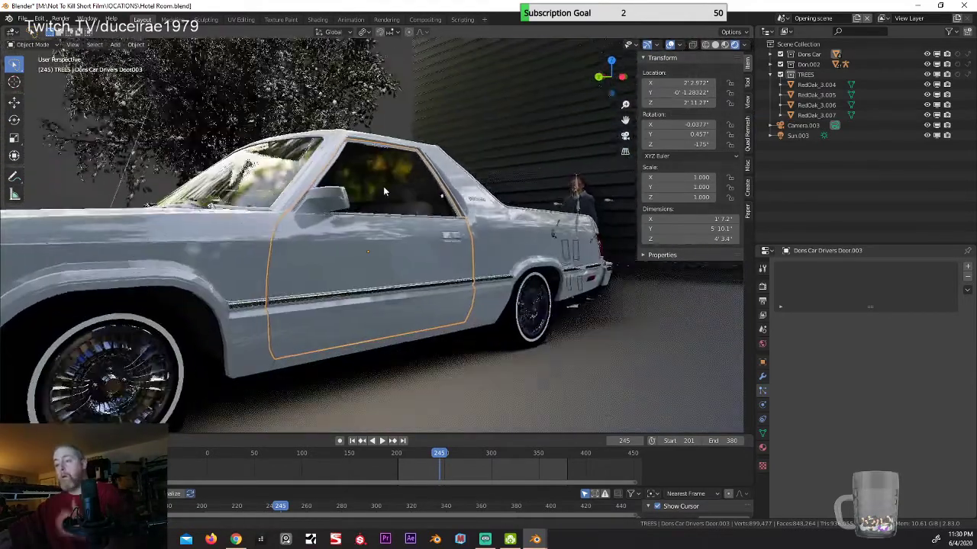
pyautogui.moveTo(383, 186); pyautogui.dragTo(205, 298, button='middle')
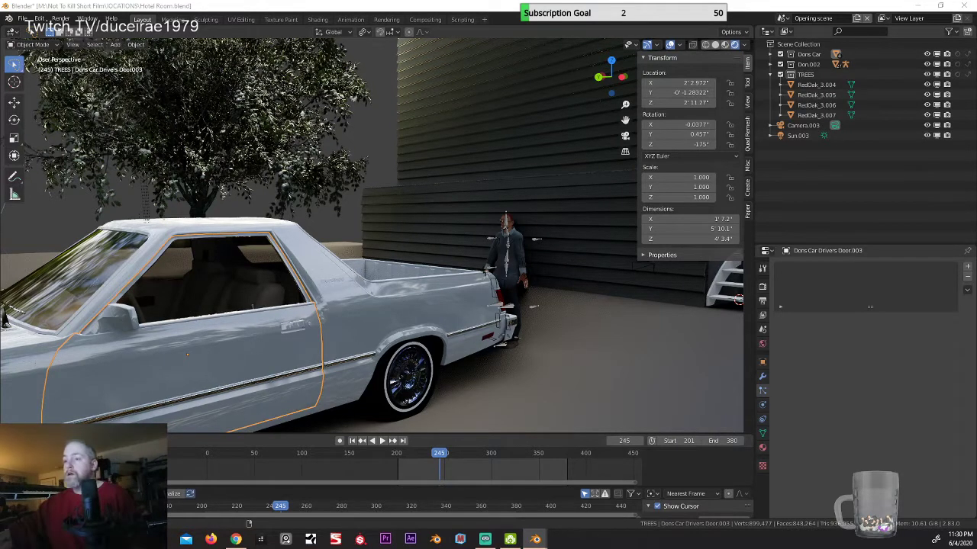
pyautogui.click(744, 45)
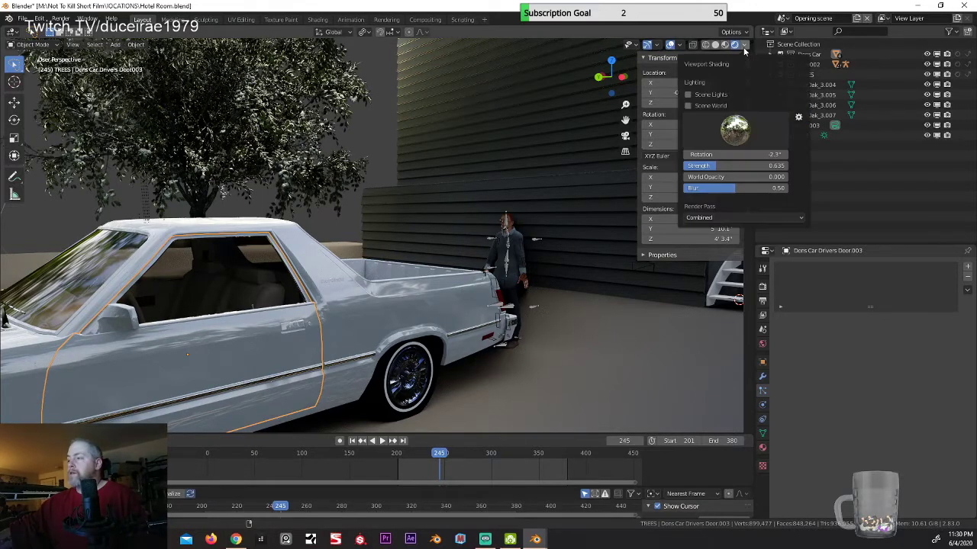
pyautogui.click(691, 95)
pyautogui.click(691, 106)
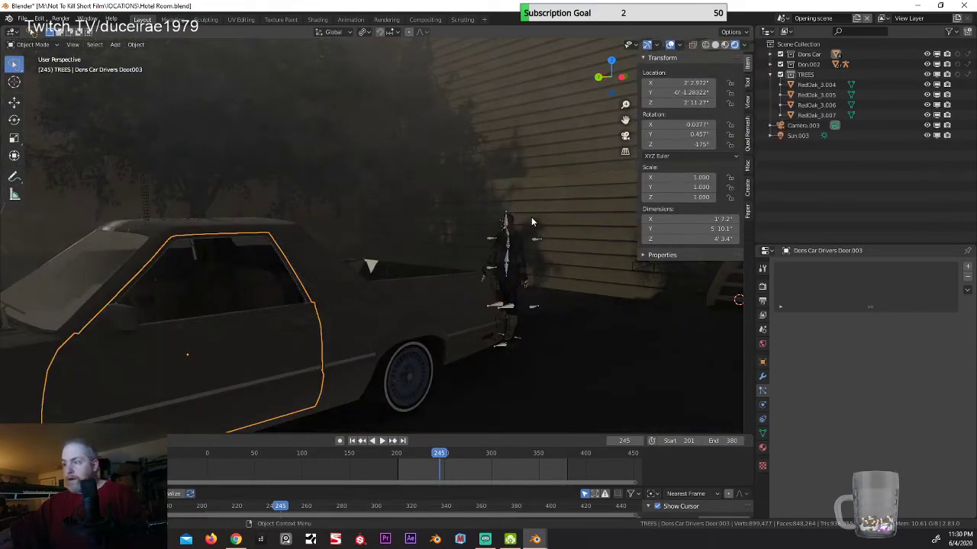
# Step: Through the scene camera, move the far tree behind the car about -9 ft 3 in along X
pyautogui.moveTo(531, 222)
pyautogui.mouseDown(button='middle')
pyautogui.moveTo(529, 235)
pyautogui.moveTo(496, 222)
pyautogui.moveTo(538, 245)
pyautogui.moveTo(495, 242)
pyautogui.moveTo(263, 293)
pyautogui.moveTo(308, 297)
pyautogui.mouseUp(button='middle')
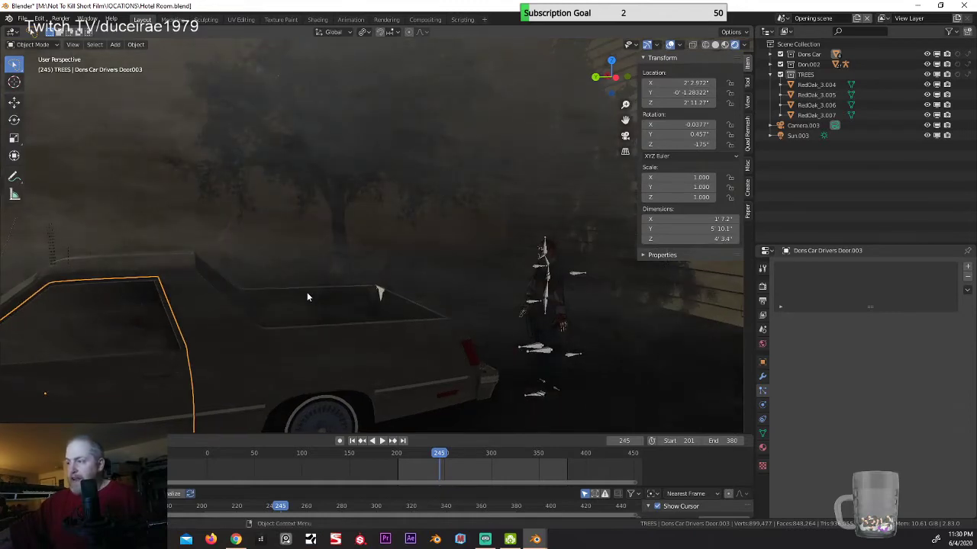
pyautogui.moveTo(359, 258); pyautogui.dragTo(426, 261, button='middle')
pyautogui.moveTo(228, 273); pyautogui.dragTo(110, 205, button='middle')
pyautogui.press('KP_0')
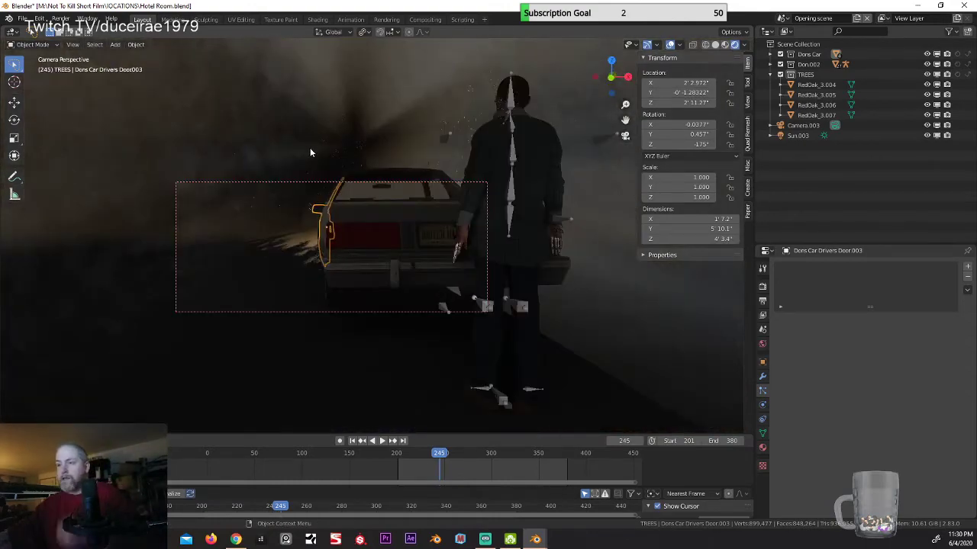
pyautogui.click(342, 176)
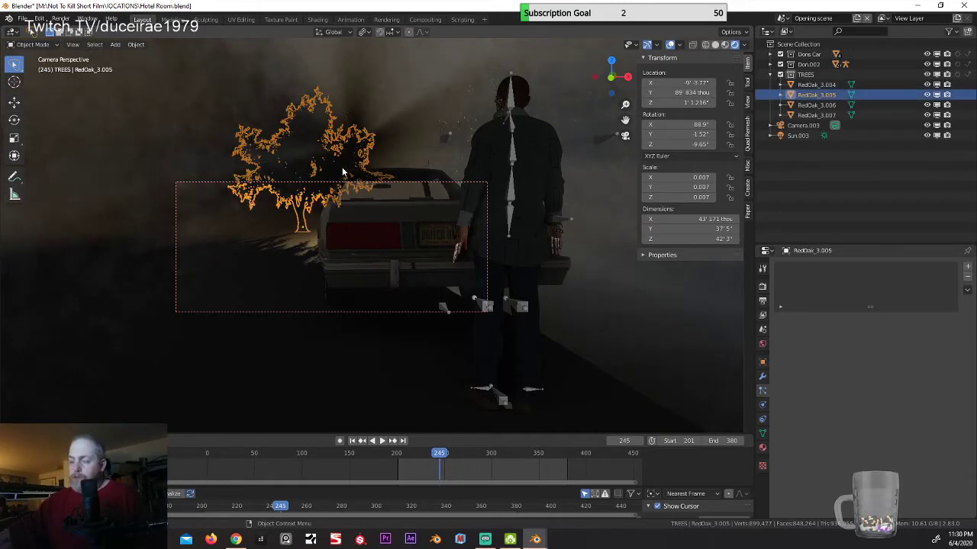
pyautogui.press('g')
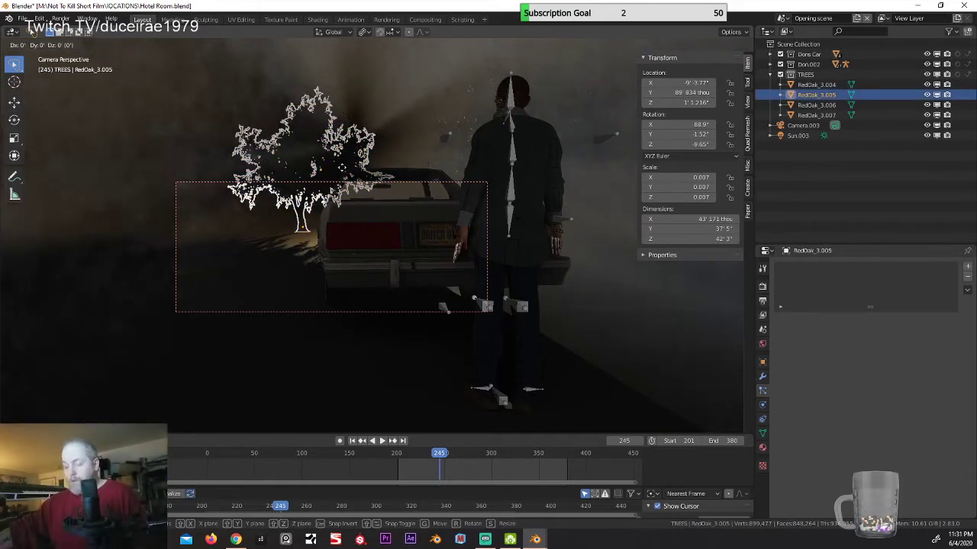
pyautogui.press('x')
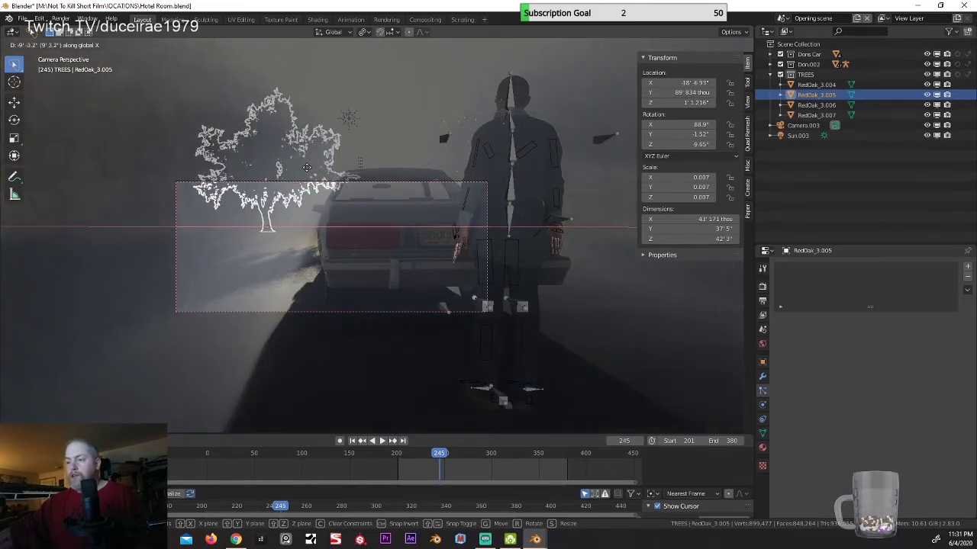
pyautogui.click(305, 167)
# Step: Enlarge the RedOak_3.006 tree beyond the car's front by about 1.19 times
pyautogui.moveTo(313, 218)
pyautogui.mouseDown(button='middle')
pyautogui.moveTo(342, 228)
pyautogui.moveTo(336, 223)
pyautogui.moveTo(362, 254)
pyautogui.moveTo(335, 261)
pyautogui.moveTo(317, 225)
pyautogui.mouseUp(button='middle')
pyautogui.scroll(-4, 334, 261)
pyautogui.scroll(5, 314, 247)
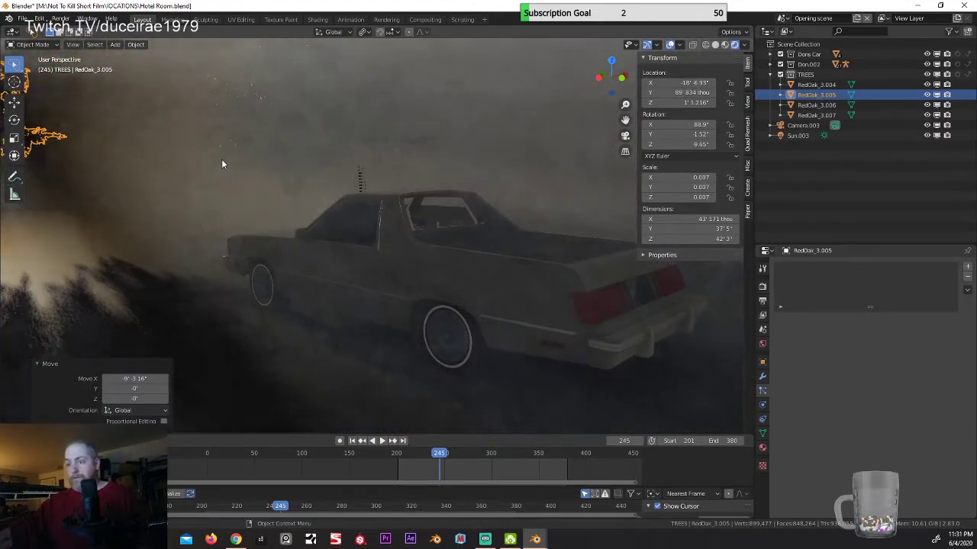
pyautogui.click(287, 184)
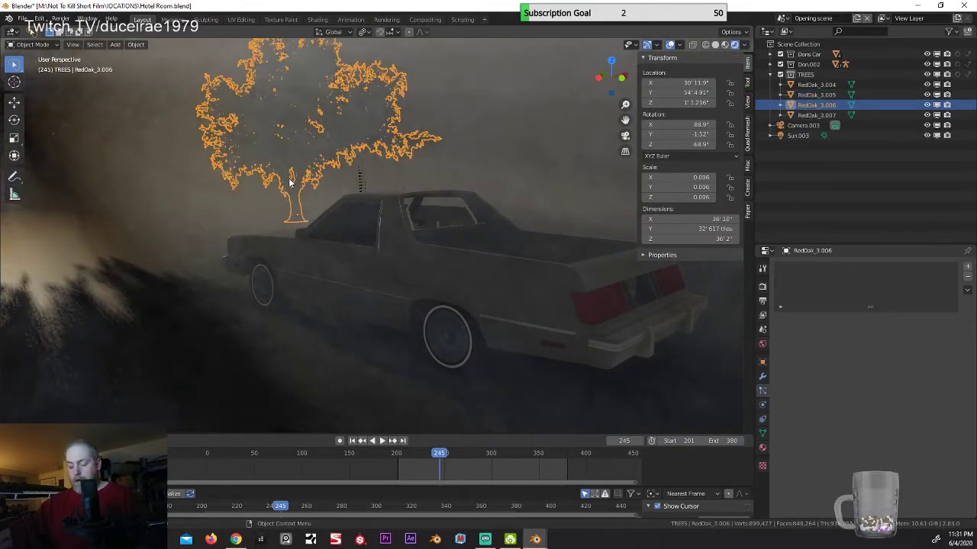
pyautogui.press('s')
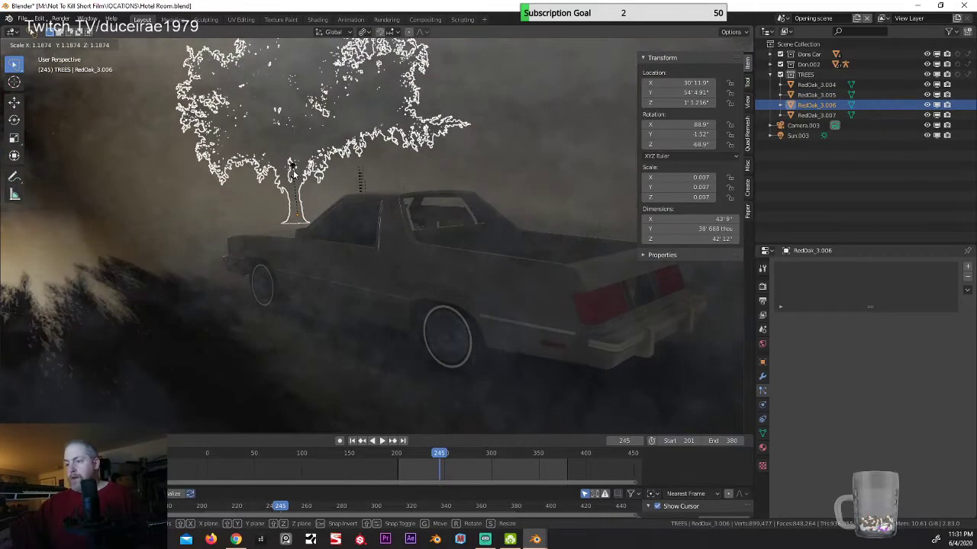
pyautogui.click(264, 206)
# Step: Make a linked duplicate of the enlarged tree, shifting it about -59 ft 7 in along X
pyautogui.moveTo(264, 206); pyautogui.dragTo(387, 209, button='middle')
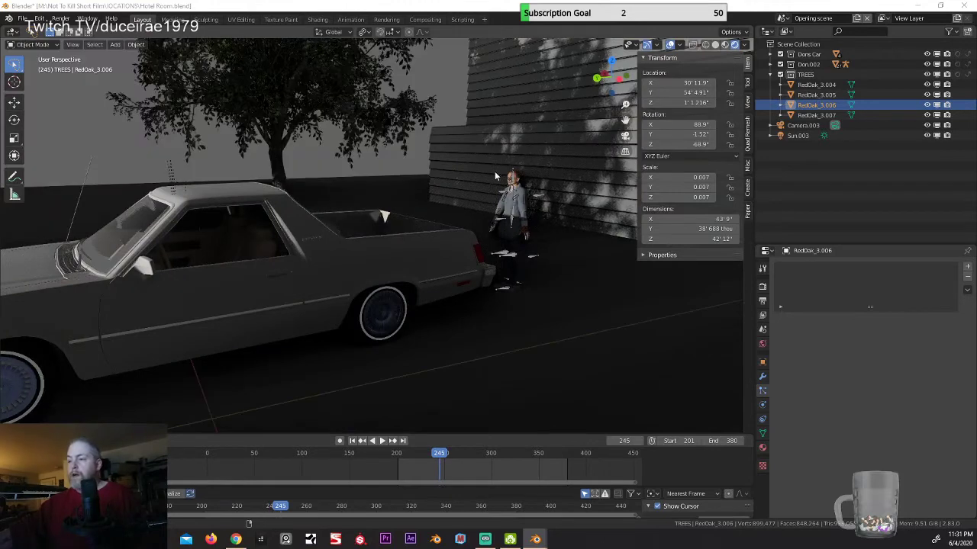
pyautogui.moveTo(384, 216)
pyautogui.mouseDown(button='middle')
pyautogui.moveTo(437, 211)
pyautogui.moveTo(384, 241)
pyautogui.mouseUp(button='middle')
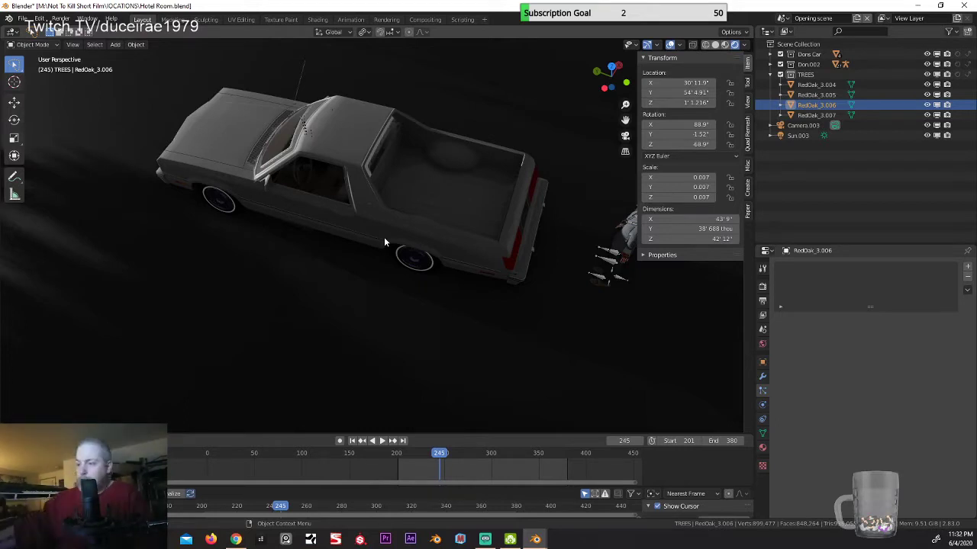
pyautogui.moveTo(490, 295); pyautogui.dragTo(540, 270, button='middle')
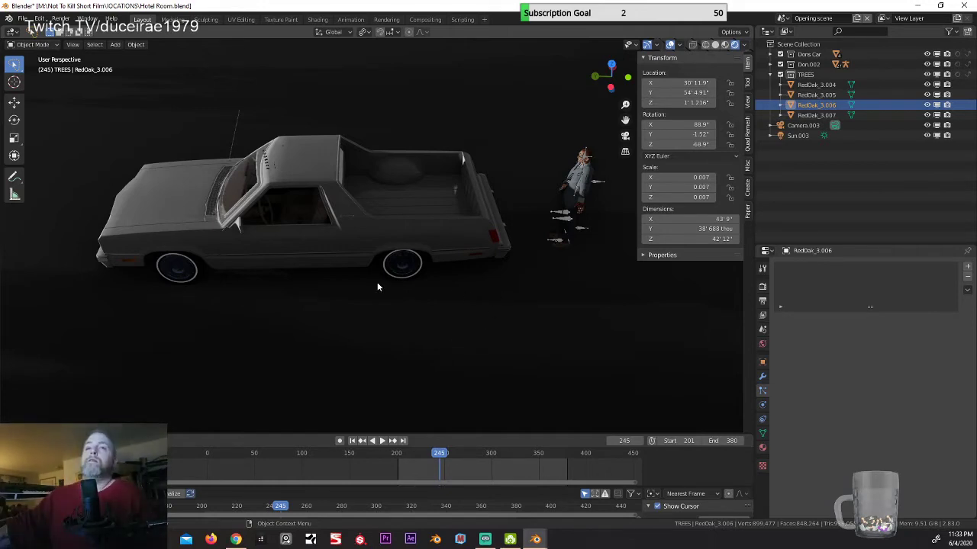
pyautogui.moveTo(421, 281); pyautogui.dragTo(395, 150, button='middle')
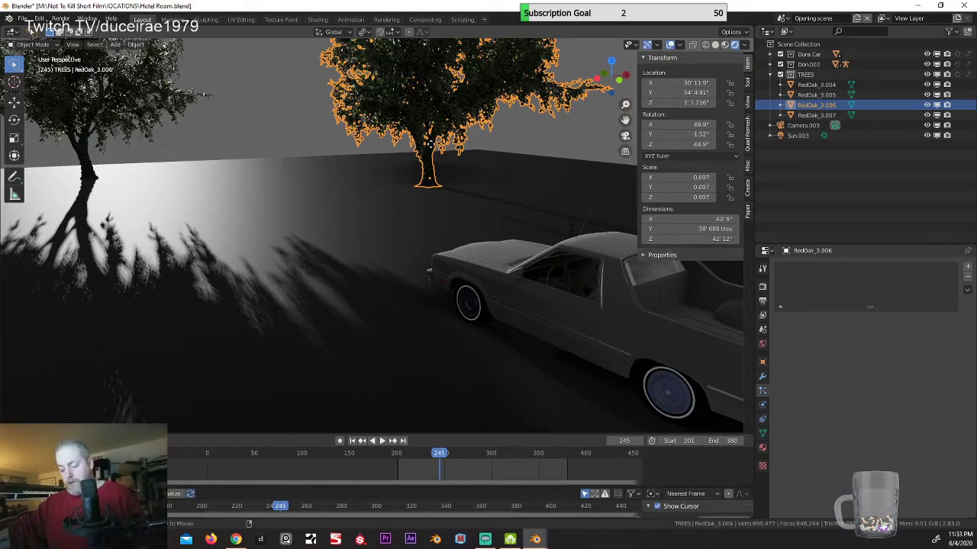
pyautogui.hotkey('shift', 'd')
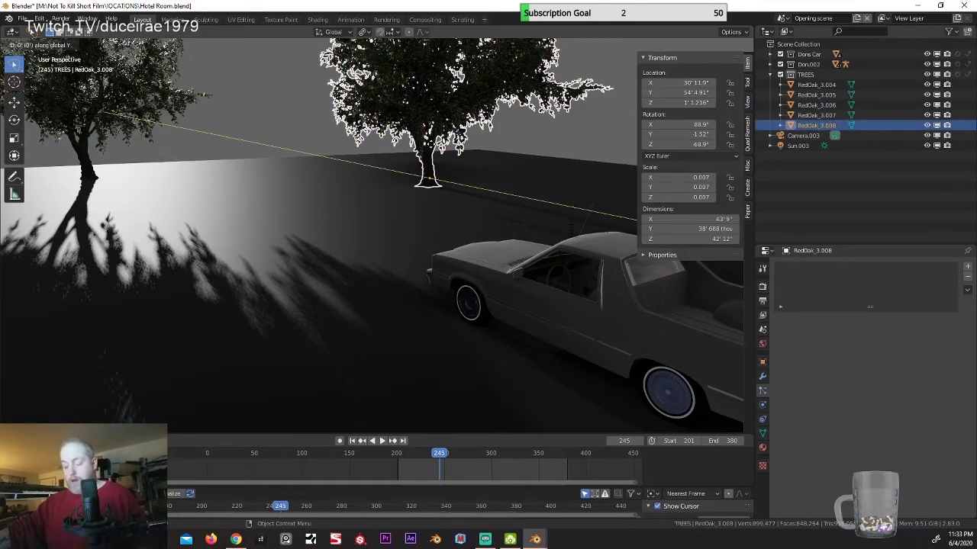
pyautogui.press('x')
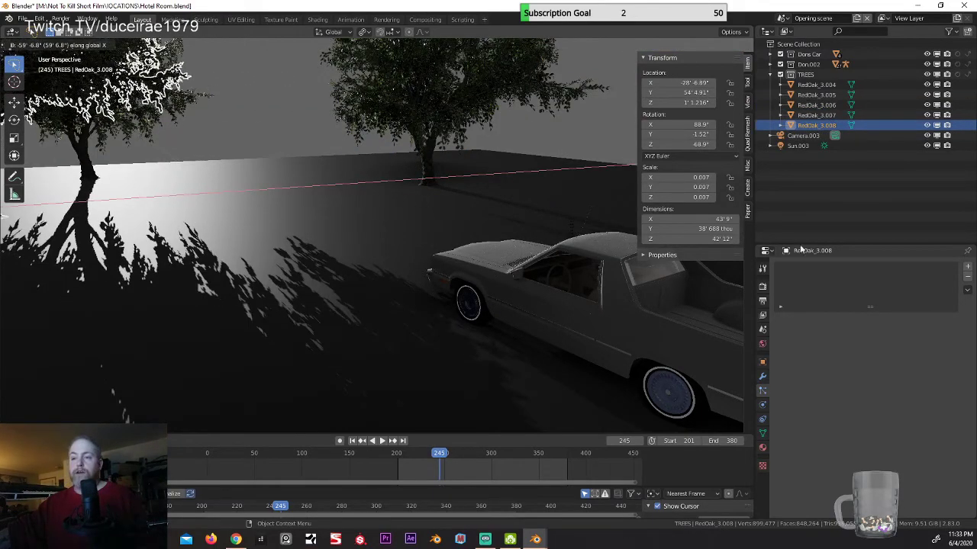
pyautogui.click(619, 298)
# Step: Move the new duplicate about another -10 ft 4 in along X and rotate it about -485° around Z
pyautogui.moveTo(297, 286)
pyautogui.mouseDown(button='middle')
pyautogui.moveTo(229, 286)
pyautogui.moveTo(450, 321)
pyautogui.moveTo(283, 274)
pyautogui.mouseUp(button='middle')
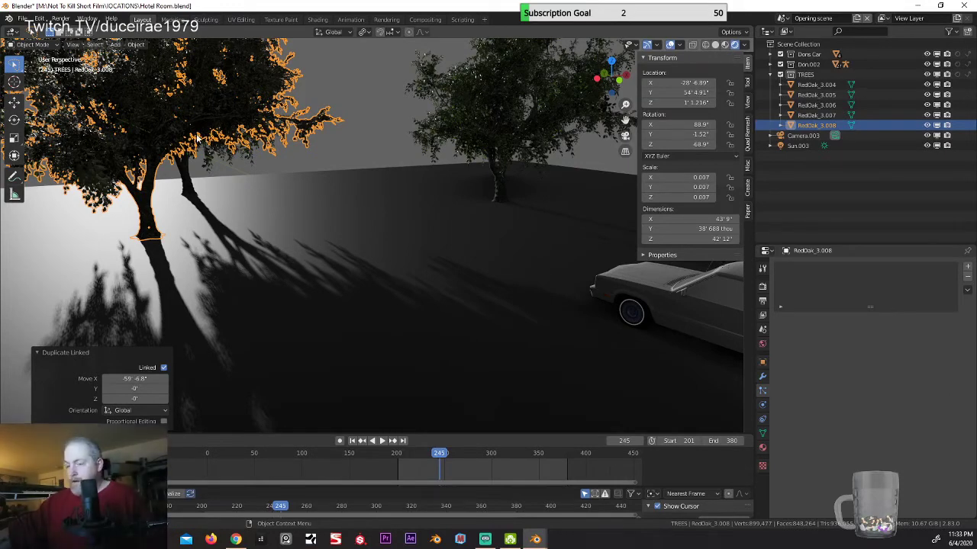
pyautogui.press('g')
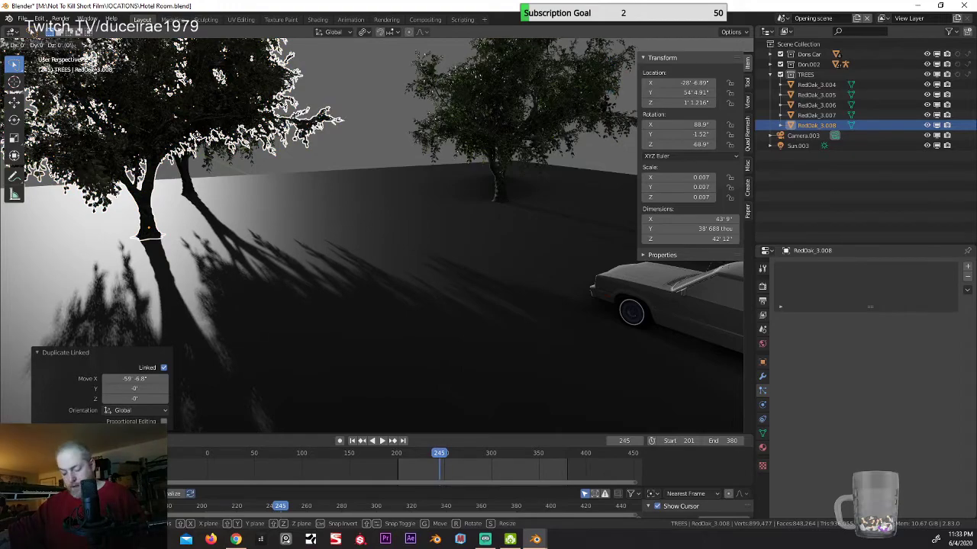
pyautogui.press('x')
pyautogui.click(181, 189)
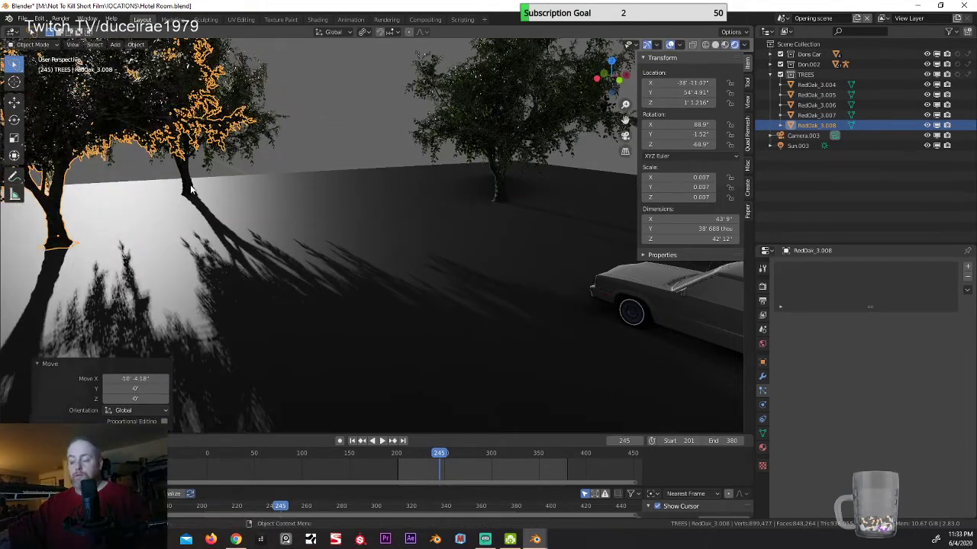
pyautogui.press('r')
pyautogui.press('z')
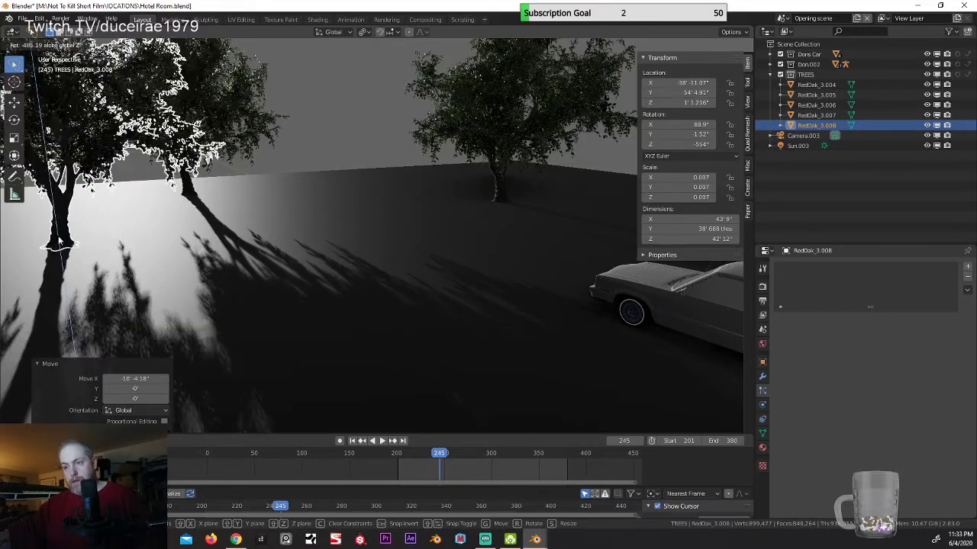
pyautogui.click(129, 229)
# Step: Make a linked duplicate of the RedOak_3.007 tree behind the car, shifting it about -11 ft 8 in along Y and 16 ft 4 in along X
pyautogui.moveTo(129, 229); pyautogui.dragTo(315, 229, button='middle')
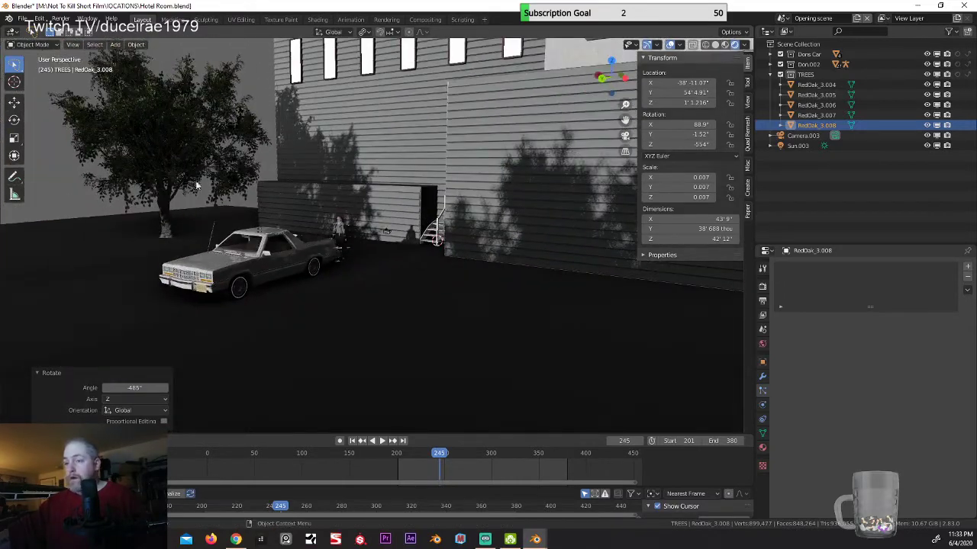
pyautogui.click(168, 226)
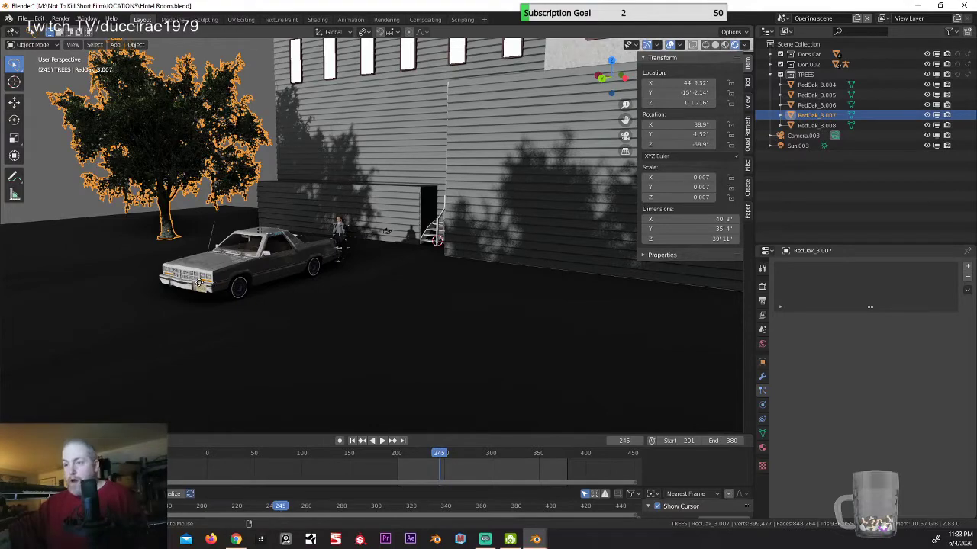
pyautogui.hotkey('shift', 'd')
pyautogui.press('y')
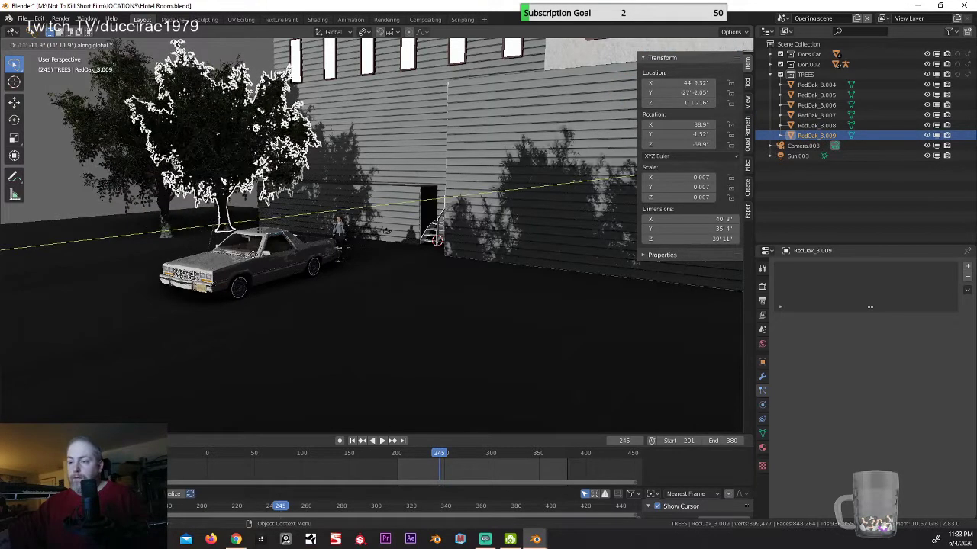
pyautogui.click(251, 253)
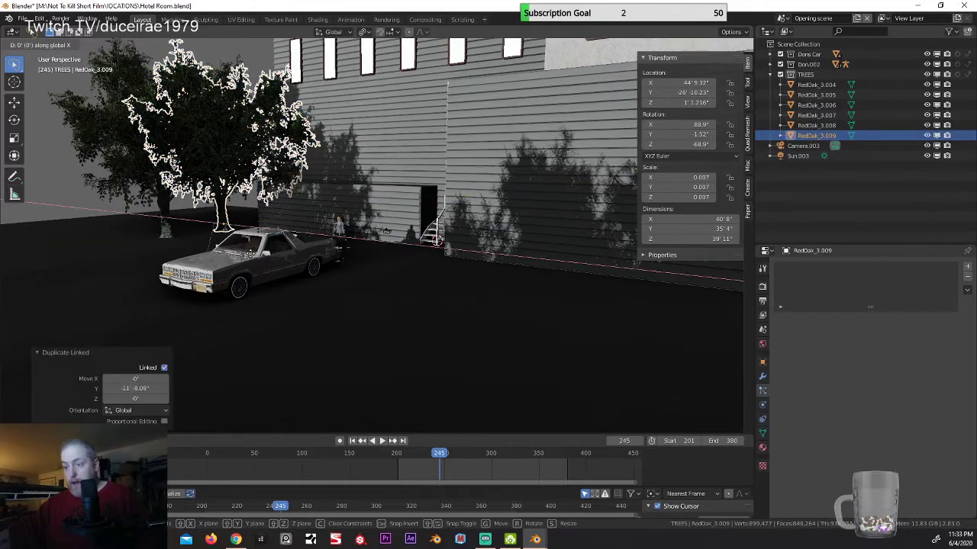
# Step: Rotate the new duplicate tree about 56.6° around Z and scale it to about 0.755
pyautogui.press('r')
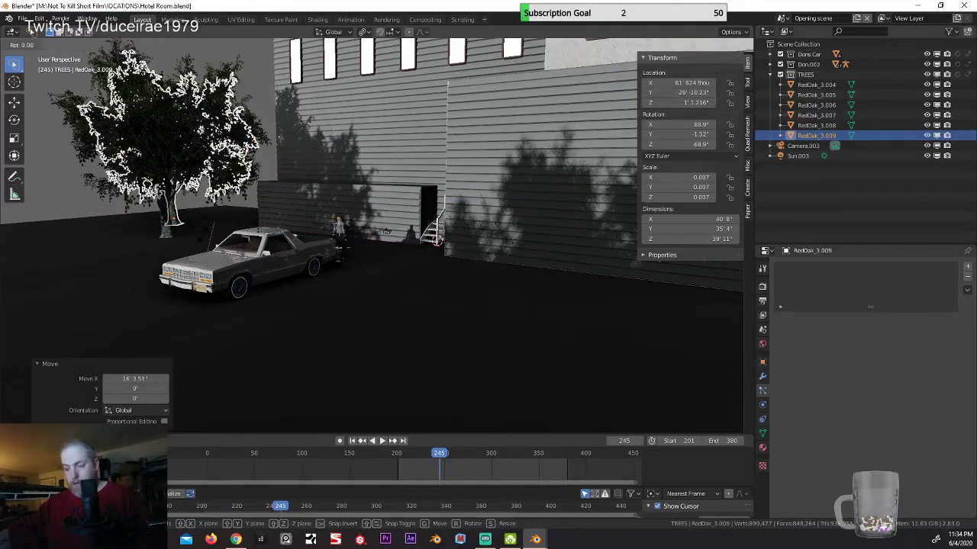
pyautogui.press('z')
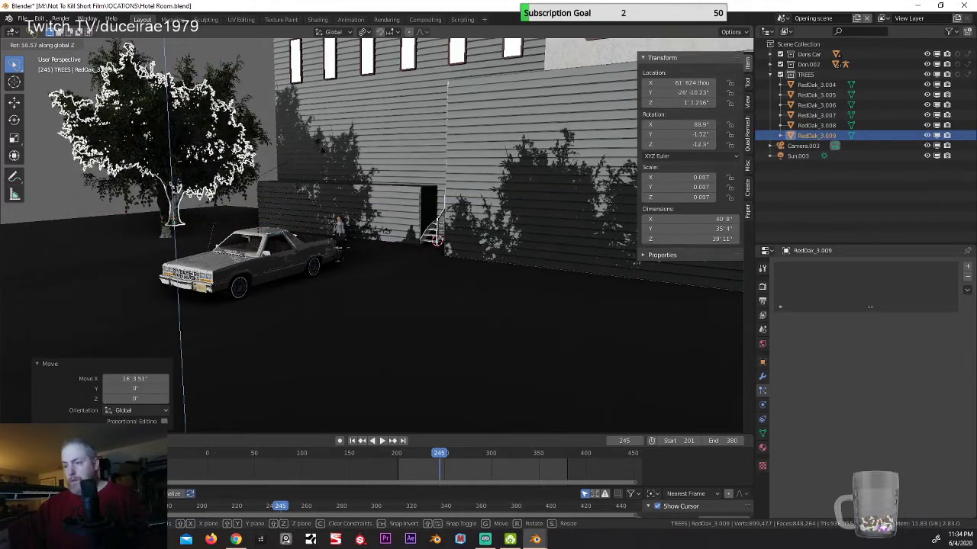
pyautogui.click(32, 29)
pyautogui.press('s')
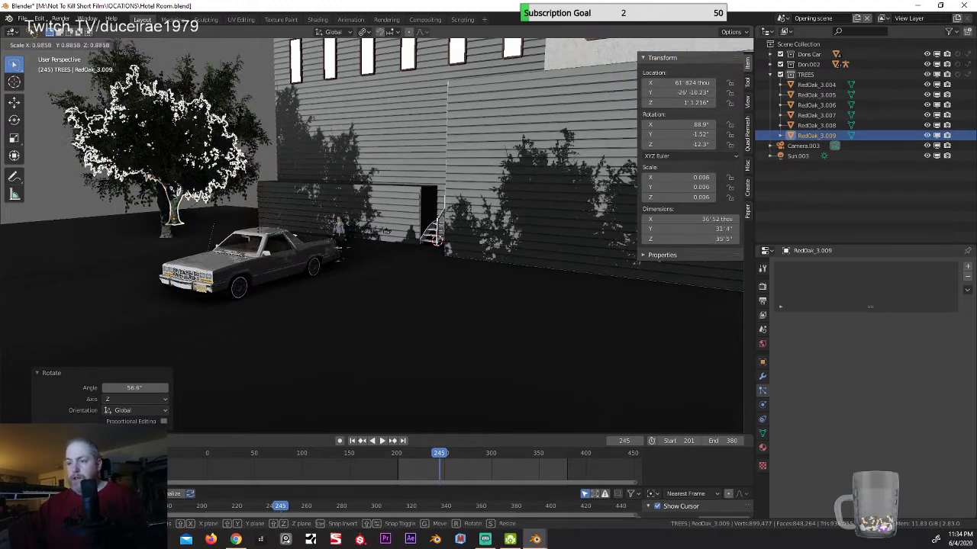
pyautogui.press('Return')
# Step: Move the reduced tree about -14 ft 5 in along Y and -3 ft 3 in along X, towards the building
pyautogui.press('g')
pyautogui.press('y')
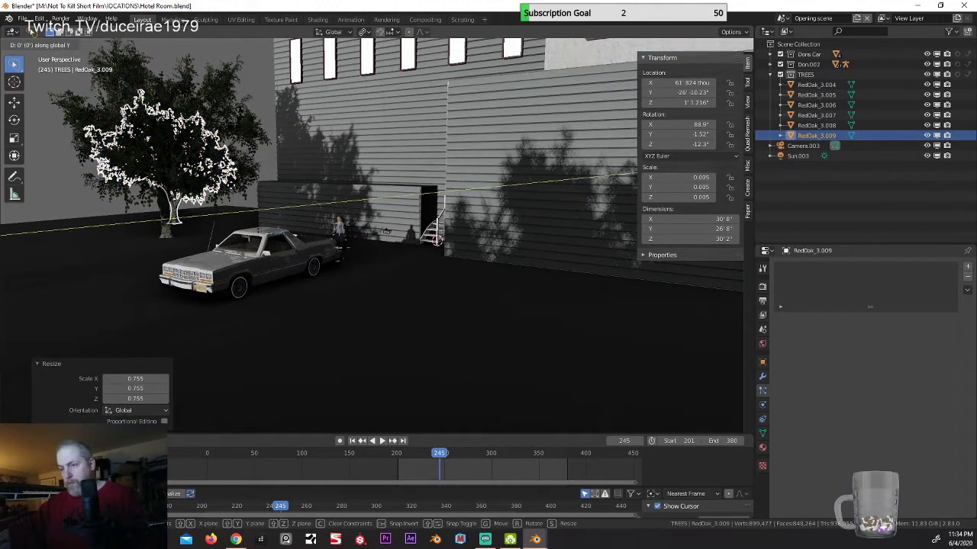
pyautogui.click(287, 187)
pyautogui.press('g')
pyautogui.press('x')
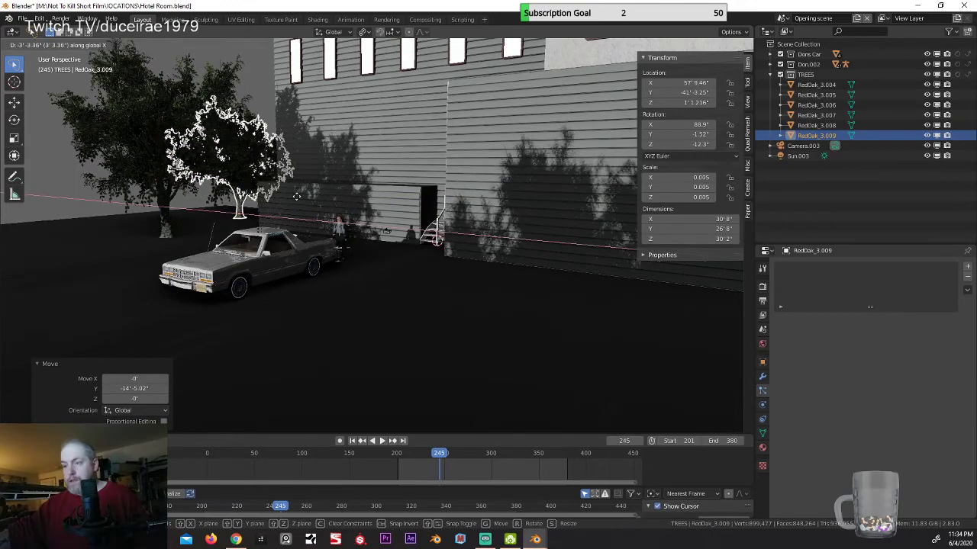
pyautogui.click(258, 218)
# Step: Make a linked duplicate of the larger RedOak_3.007 tree, shifting it about -73 ft 7 in along X in front of the building wall
pyautogui.moveTo(258, 218); pyautogui.dragTo(241, 201, button='middle')
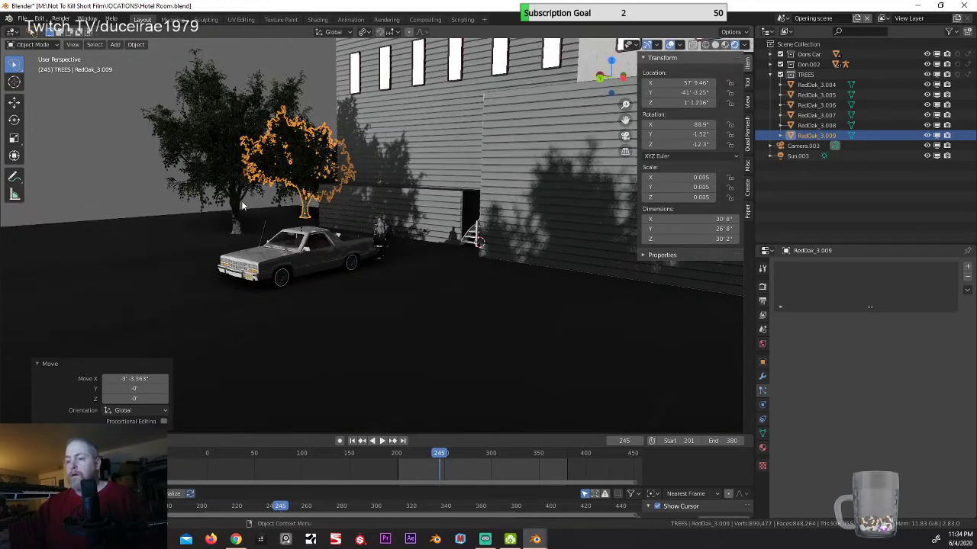
pyautogui.click(238, 206)
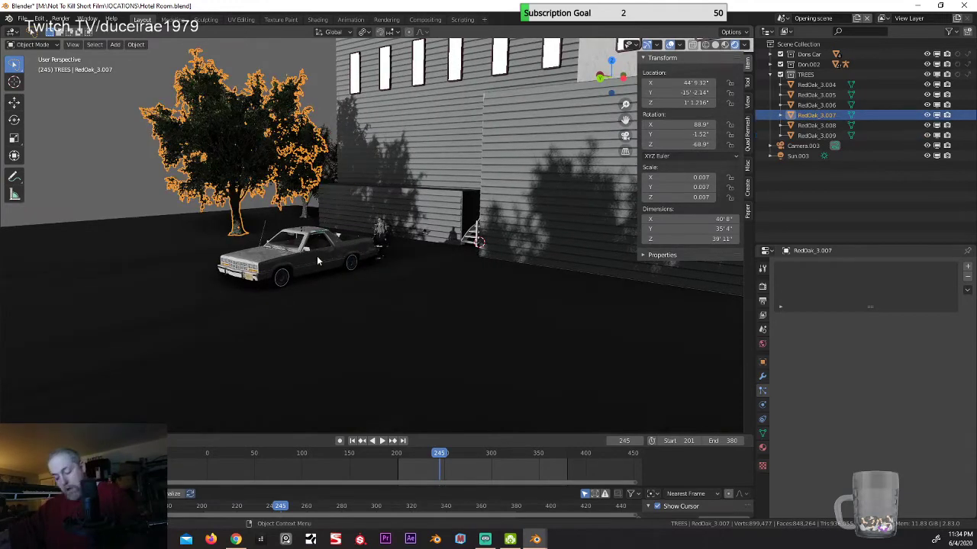
pyautogui.press('g')
pyautogui.press('y')
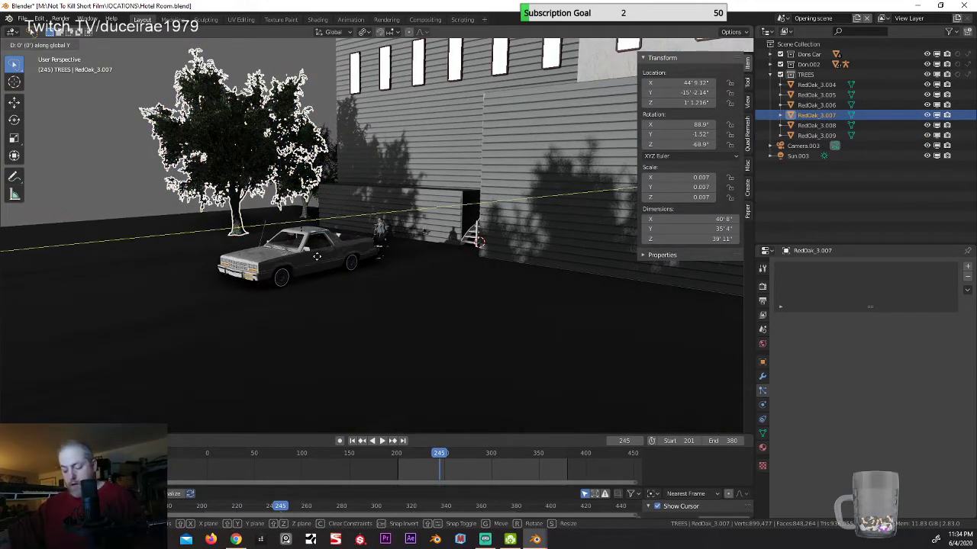
pyautogui.rightClick(317, 257)
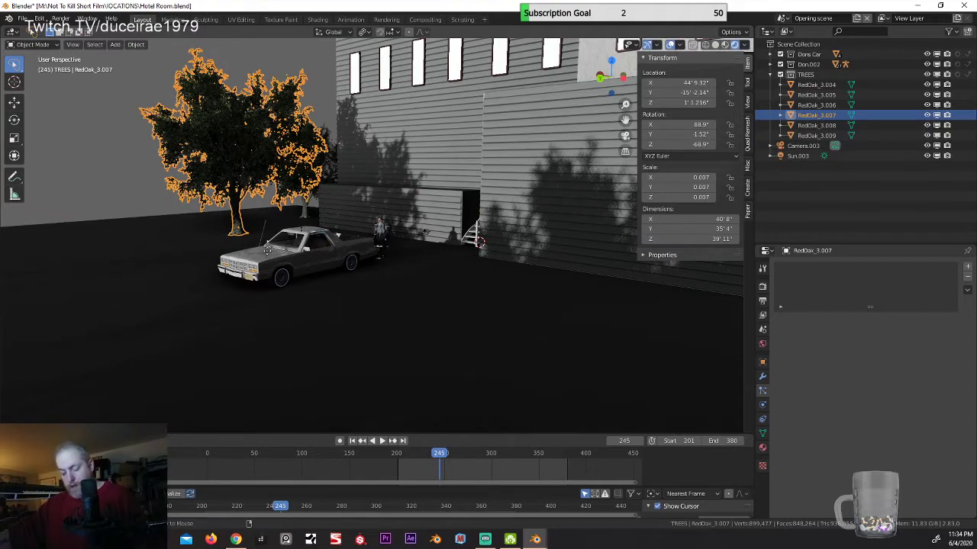
pyautogui.hotkey('shift', 'd')
pyautogui.press('x')
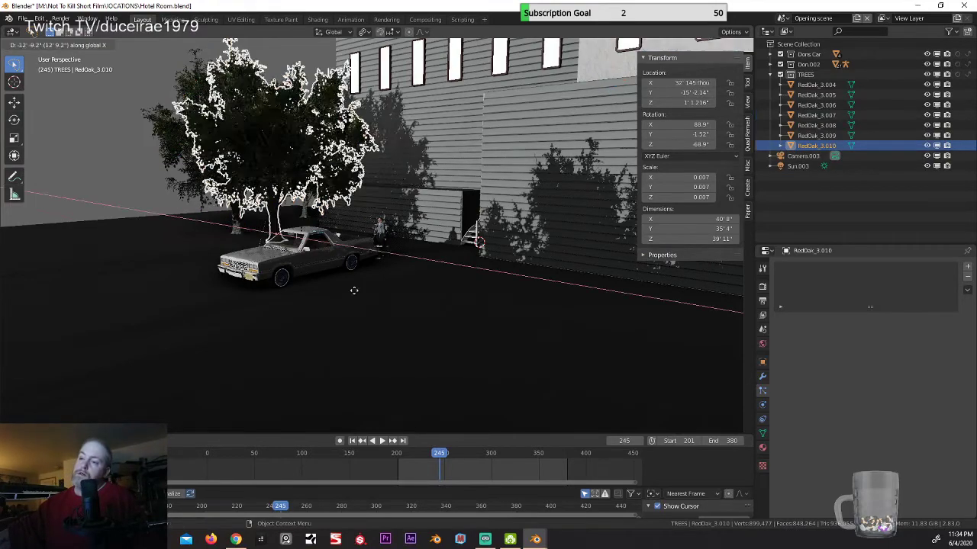
pyautogui.click(472, 369)
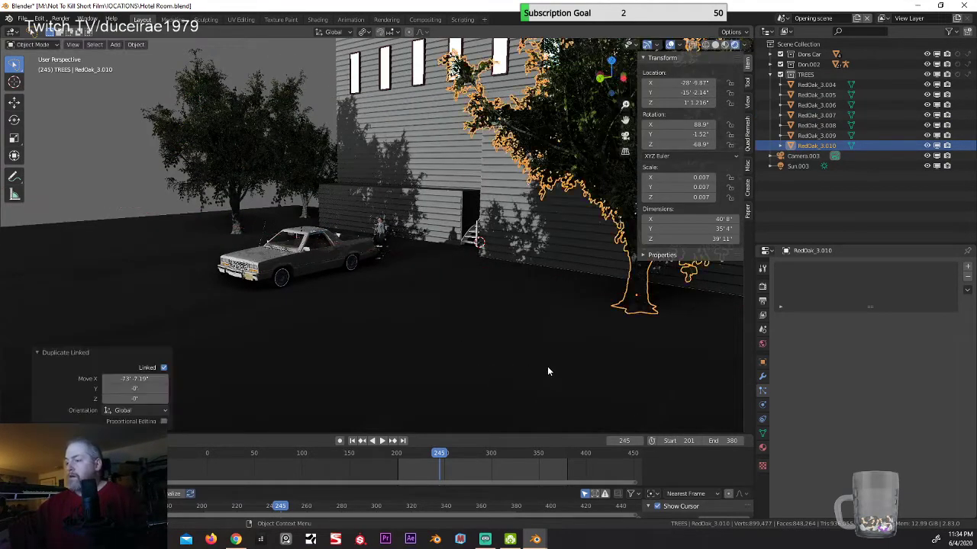
# Step: Move the new tree about another -22 ft 6 in along X past the building's end and rotate it about -104° around Z
pyautogui.press('KP_Decimal')
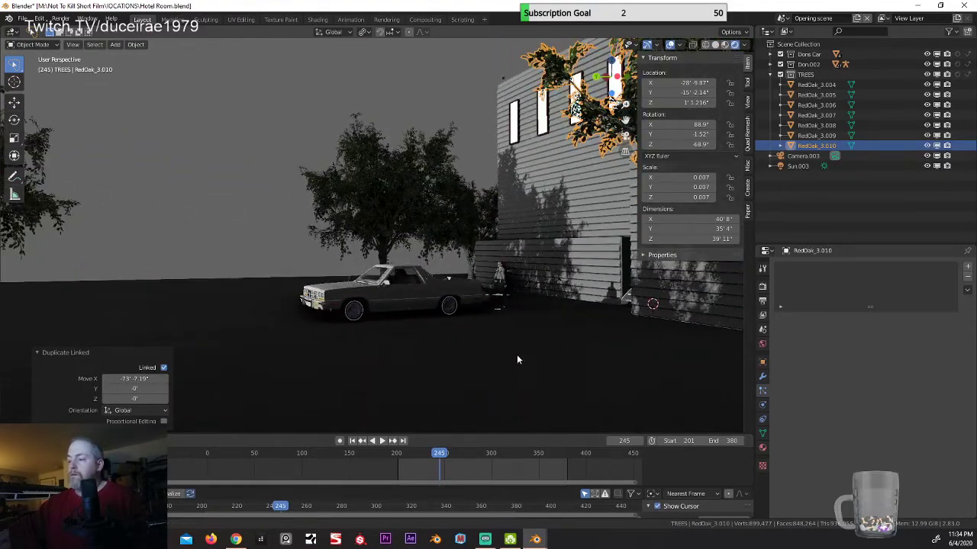
pyautogui.press('g')
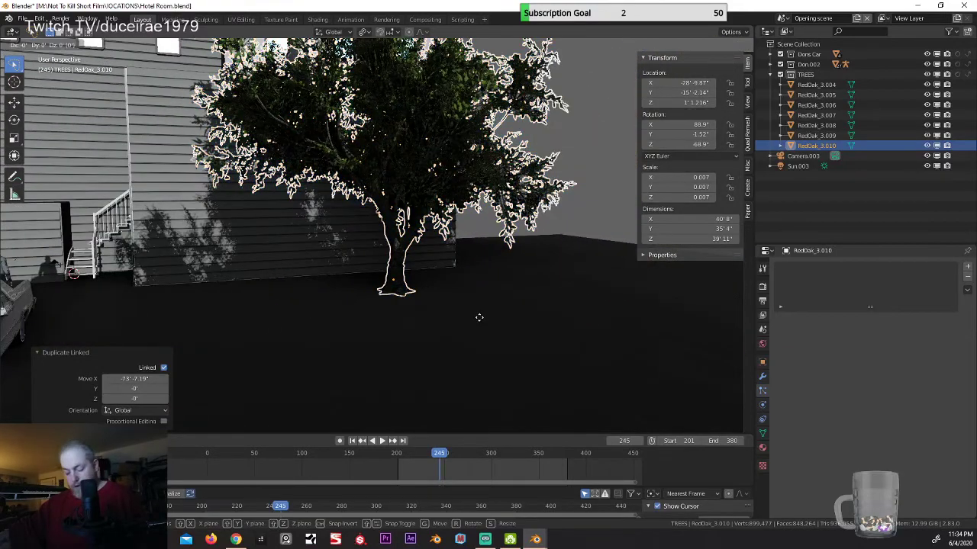
pyautogui.press('x')
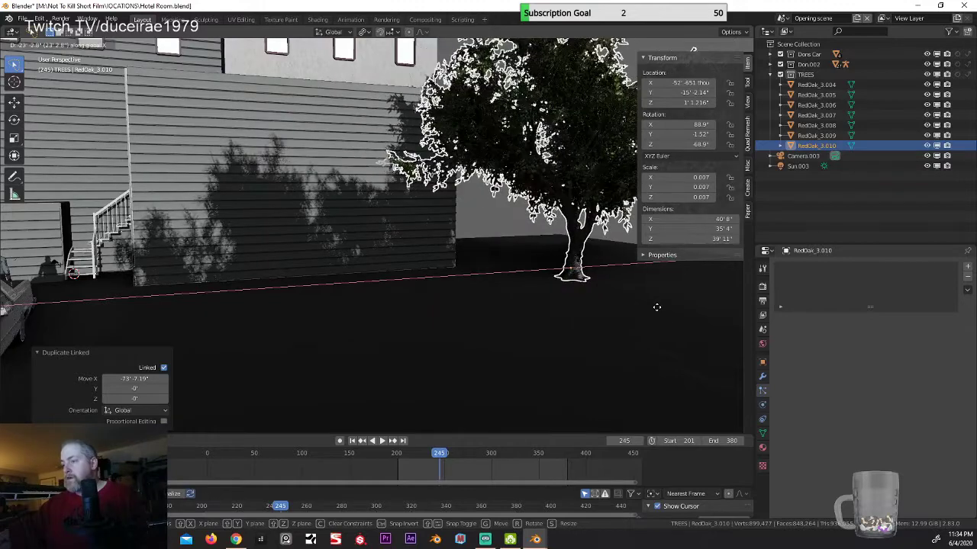
pyautogui.click(647, 306)
pyautogui.press('r')
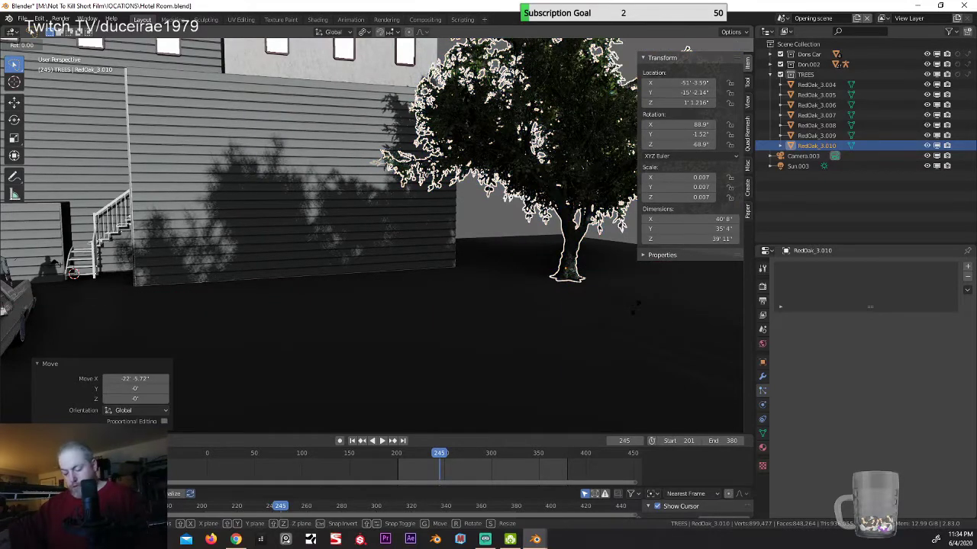
pyautogui.press('z')
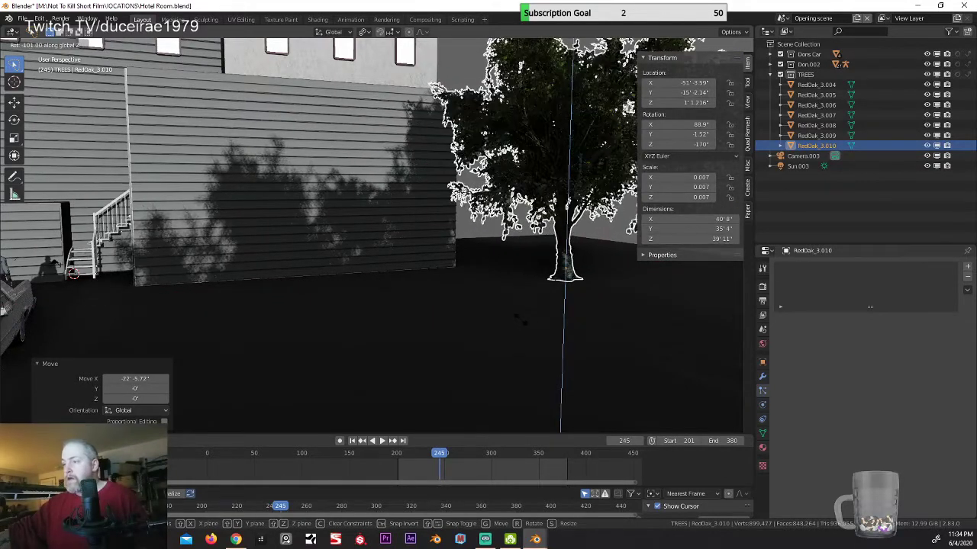
pyautogui.click(516, 319)
# Step: Shift the tree at the building's end about -5 ft along Y and 2 ft 7 in along X
pyautogui.press('g')
pyautogui.press('y')
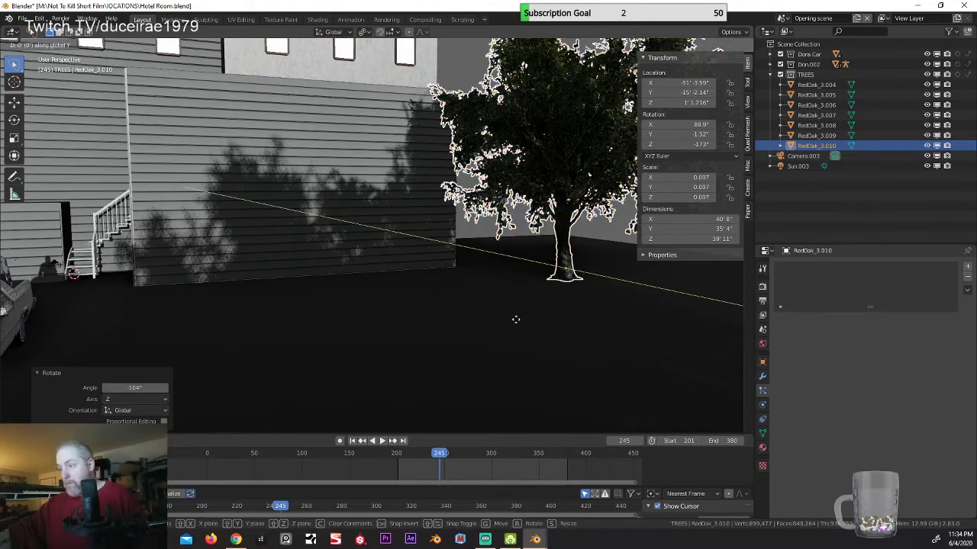
pyautogui.click(490, 308)
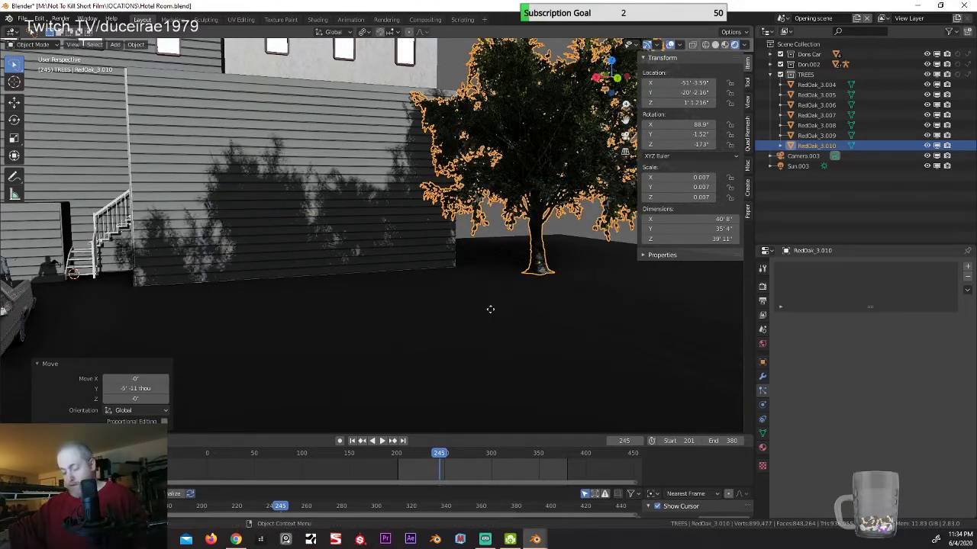
pyautogui.press('g')
pyautogui.press('x')
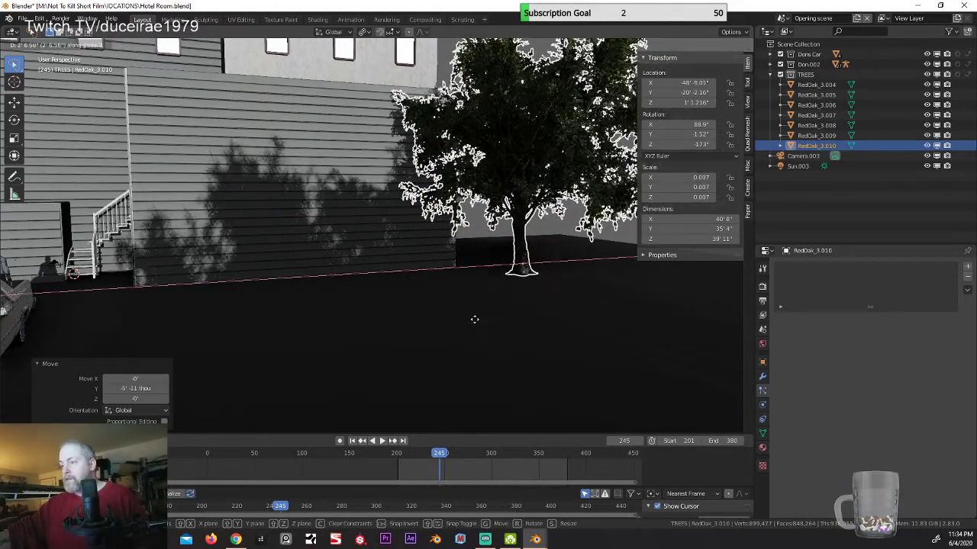
pyautogui.click(476, 323)
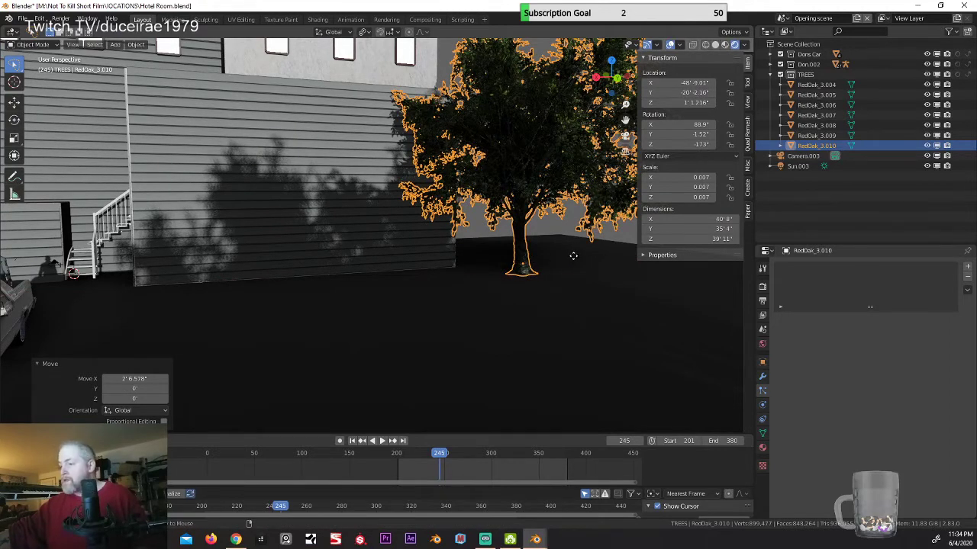
# Step: Make a linked duplicate of the tree at the building's end, offset about -15 ft 3 in along X and -22 ft 4 in along Y
pyautogui.hotkey('shift', 'd')
pyautogui.press('x')
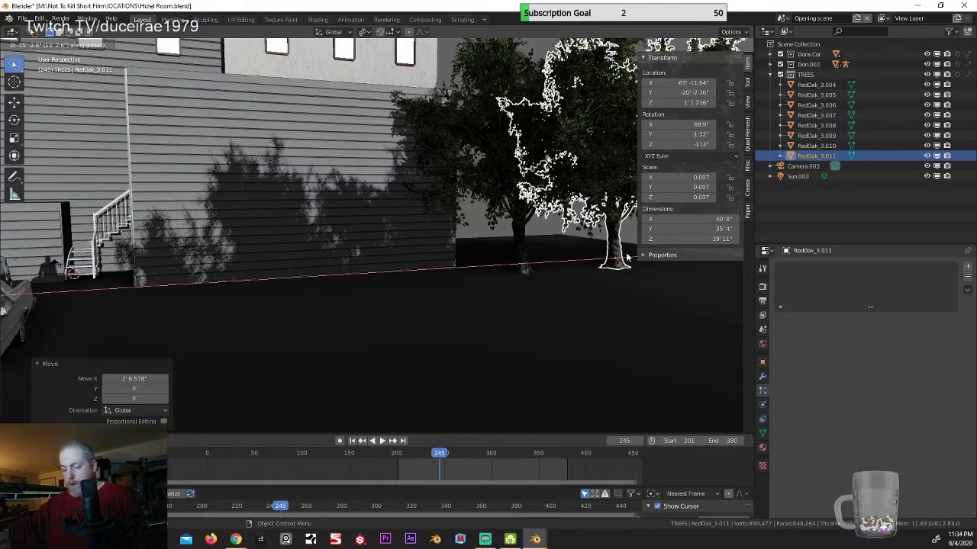
pyautogui.press('y')
pyautogui.press('Return')
# Step: Scale the new duplicate to about 0.740 and move it about 3 ft along X
pyautogui.press('s')
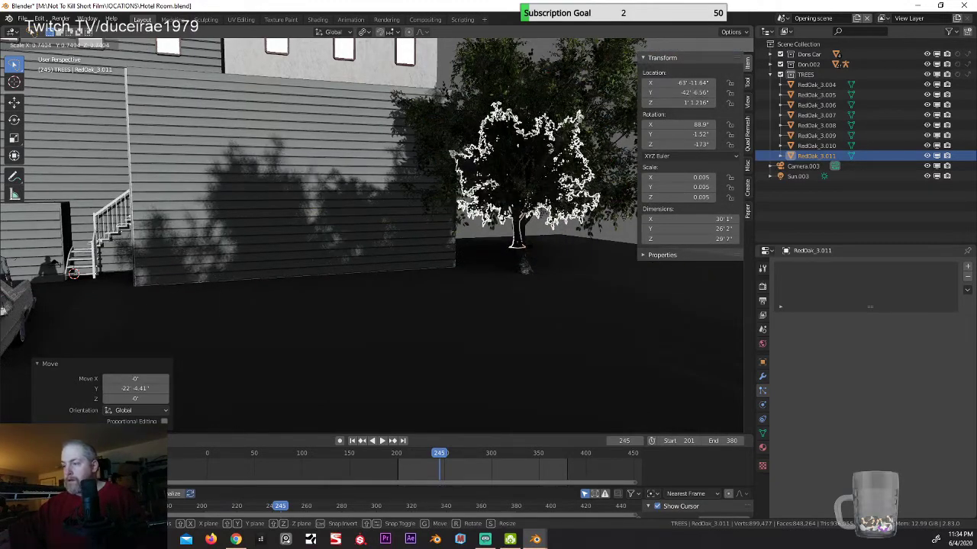
pyautogui.press('Return')
pyautogui.press('g')
pyautogui.press('y')
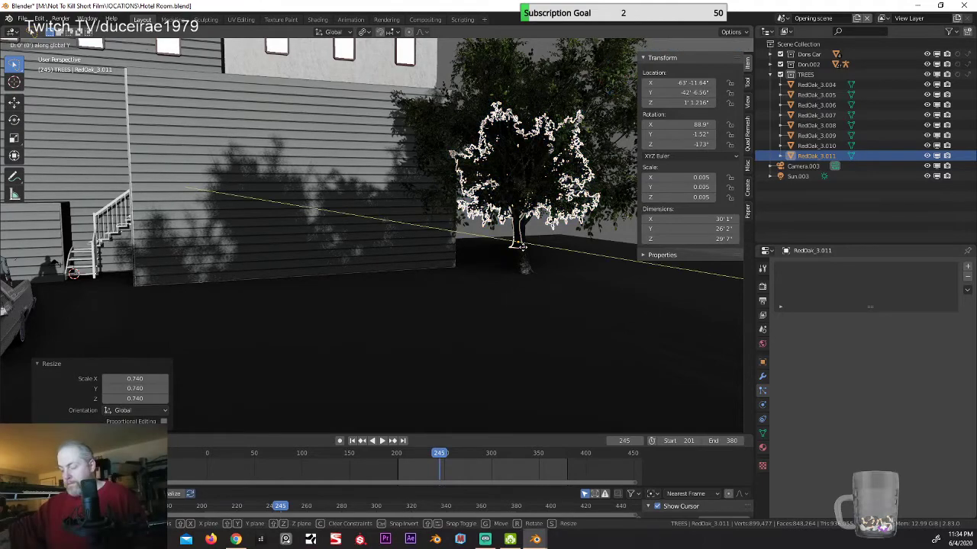
pyautogui.press('x')
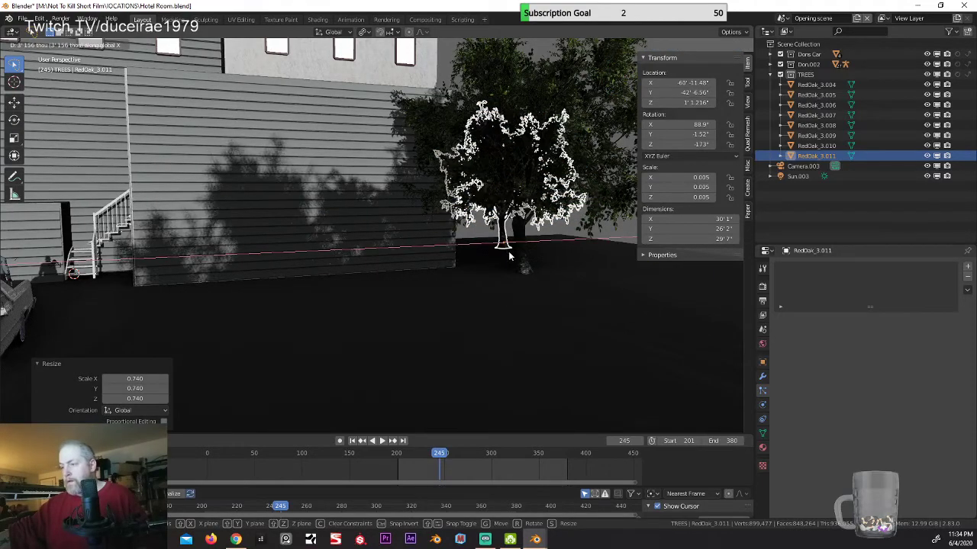
pyautogui.press('Return')
# Step: Examine the tree arrangement and shadows around the car, both from a free view and through the scene camera
pyautogui.moveTo(428, 293); pyautogui.dragTo(252, 296, button='middle')
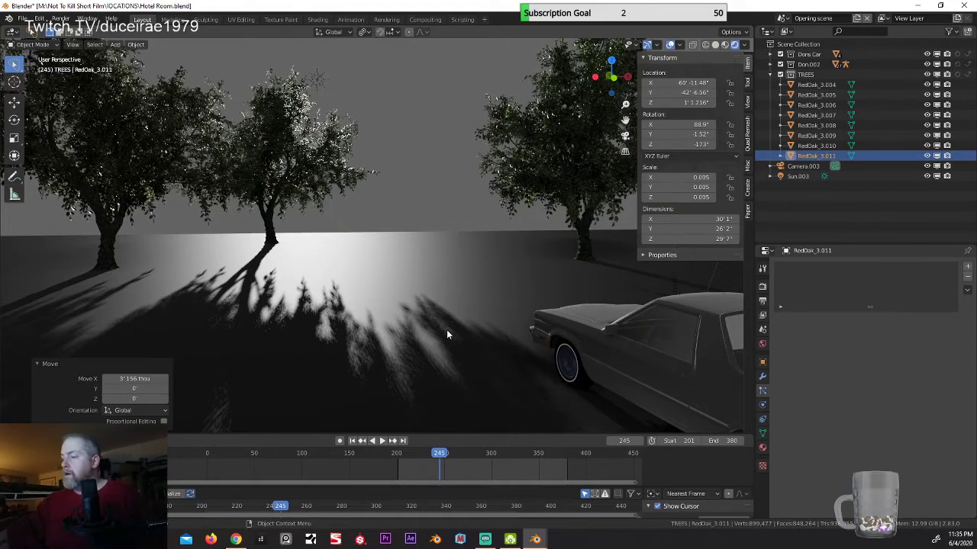
pyautogui.moveTo(448, 334); pyautogui.dragTo(438, 282, button='middle')
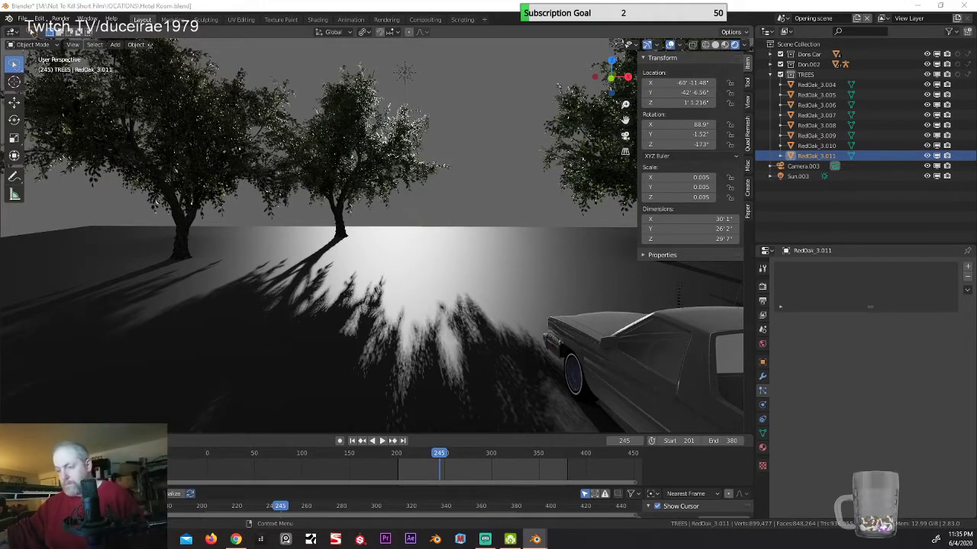
pyautogui.press('KP_0')
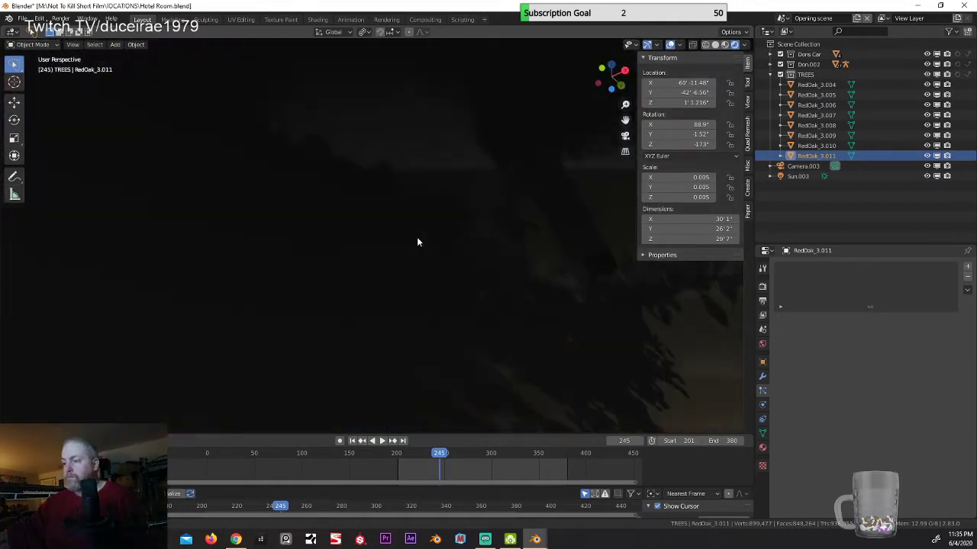
pyautogui.scroll(-1, 436, 272)
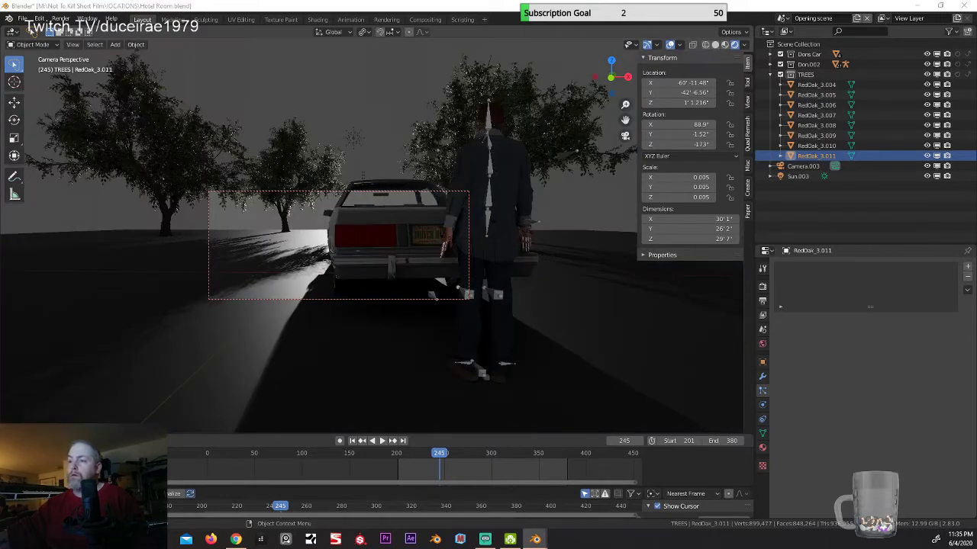
# Step: Make a linked duplicate of the tree beyond the car's front, offset about -12 ft 4 in along X and 56 ft 8 in along Y
pyautogui.moveTo(404, 115); pyautogui.dragTo(366, 108, button='middle')
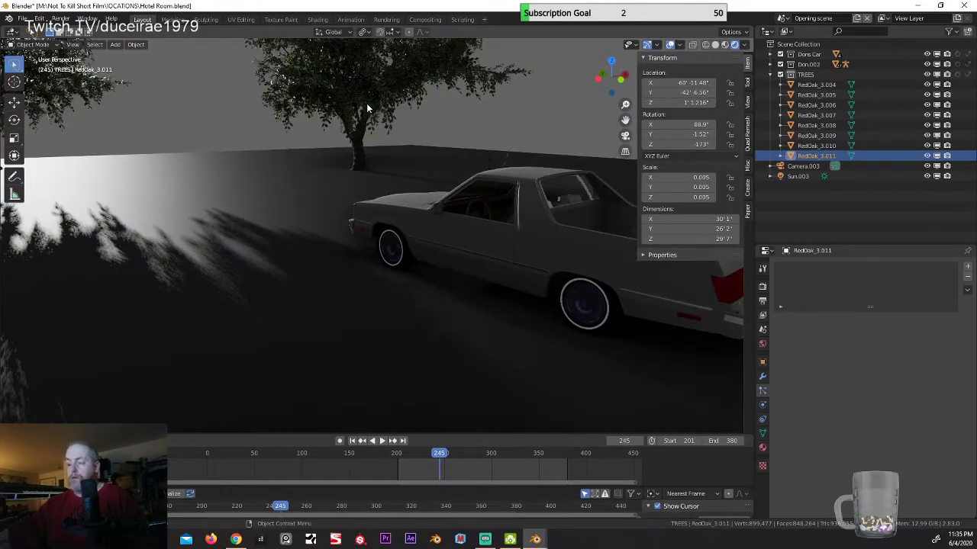
pyautogui.click(367, 108)
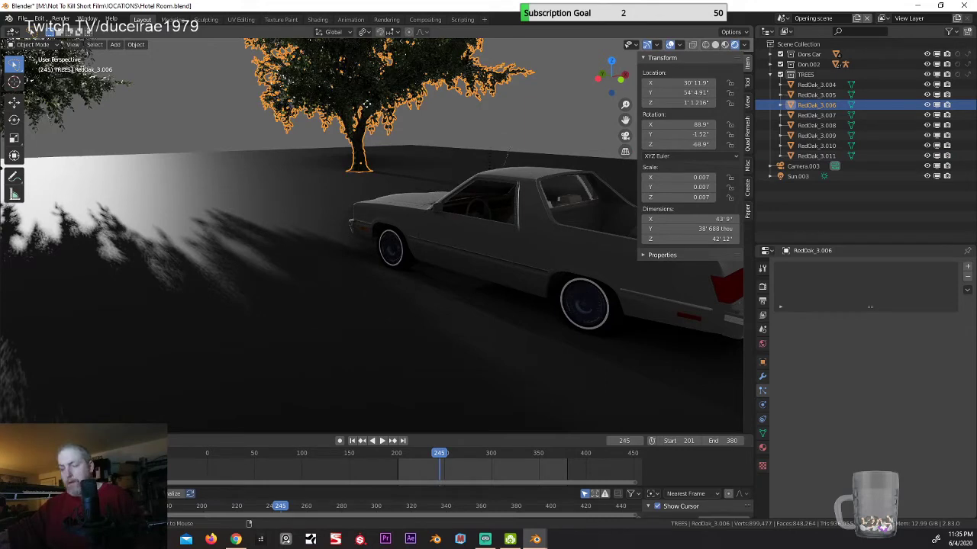
pyautogui.hotkey('shift', 'd')
pyautogui.press('x')
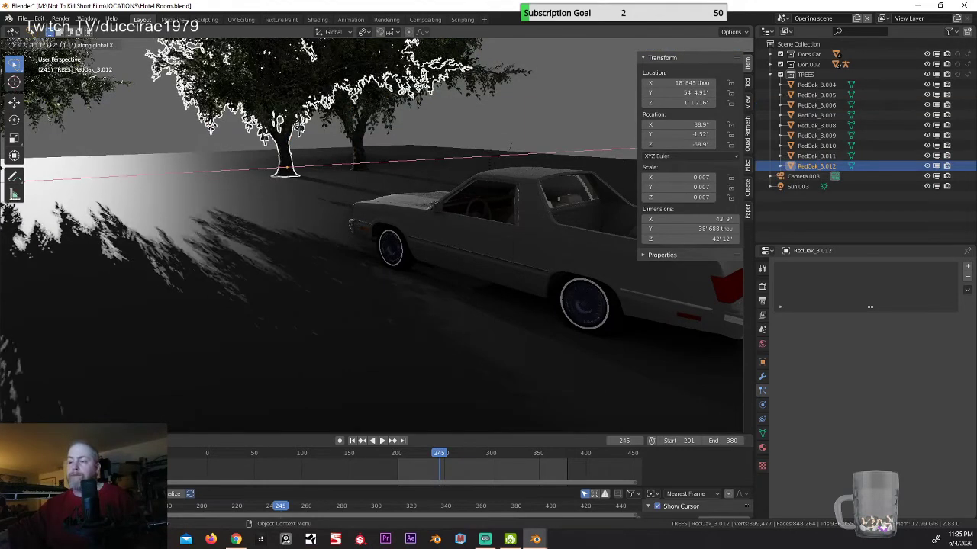
pyautogui.press('g')
pyautogui.press('y')
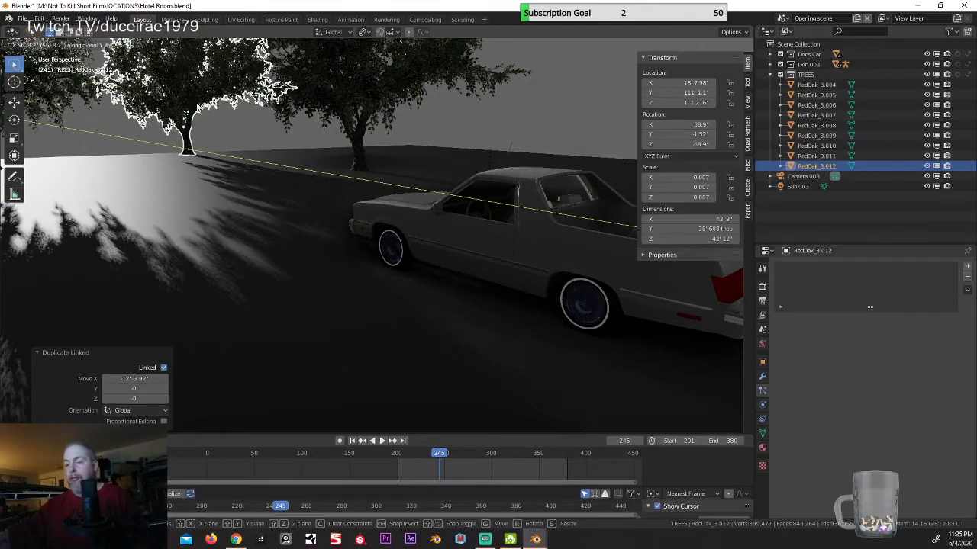
pyautogui.click(226, 115)
# Step: Rotate the new duplicate tree about -46° around the Z axis
pyautogui.moveTo(226, 116); pyautogui.dragTo(186, 110, button='middle')
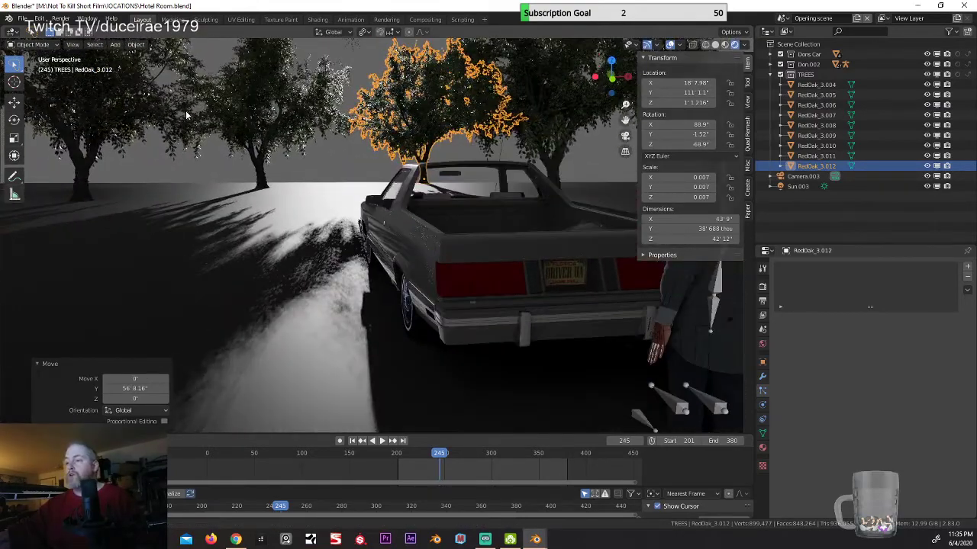
pyautogui.press('r')
pyautogui.press('z')
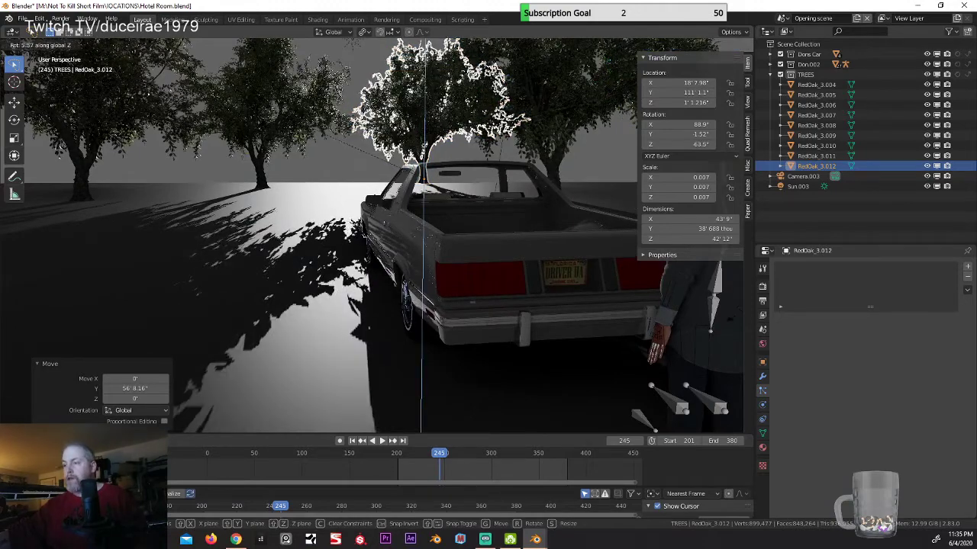
pyautogui.moveTo(6, 144)
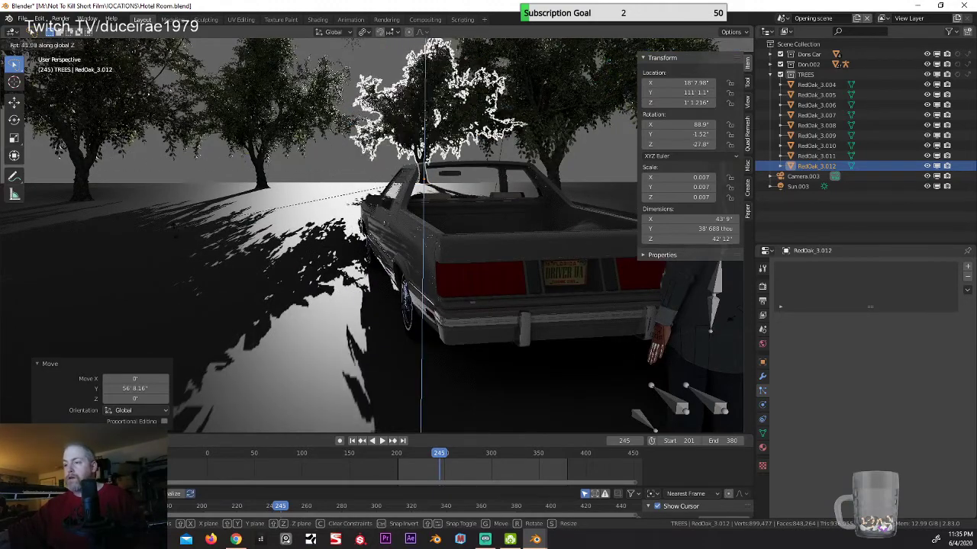
pyautogui.moveTo(320, 181)
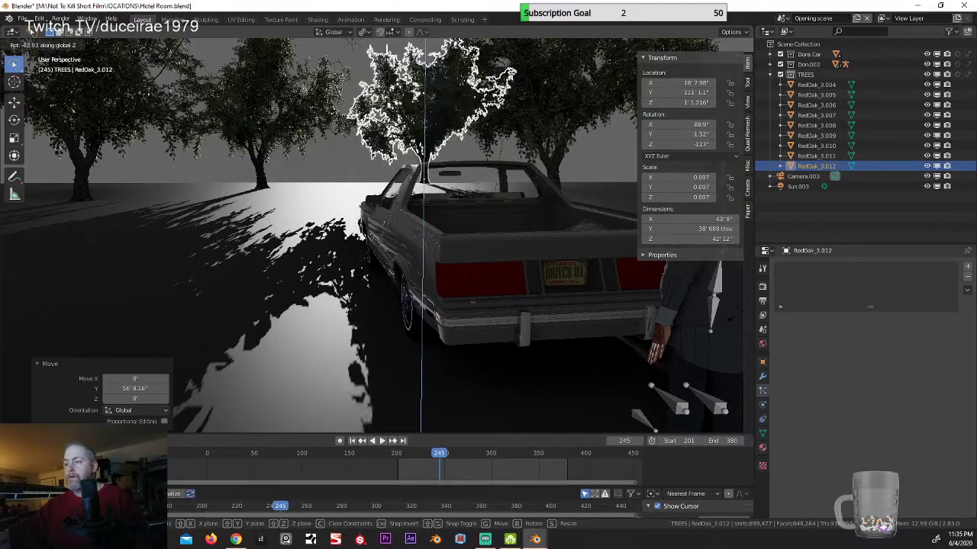
pyautogui.click(320, 181)
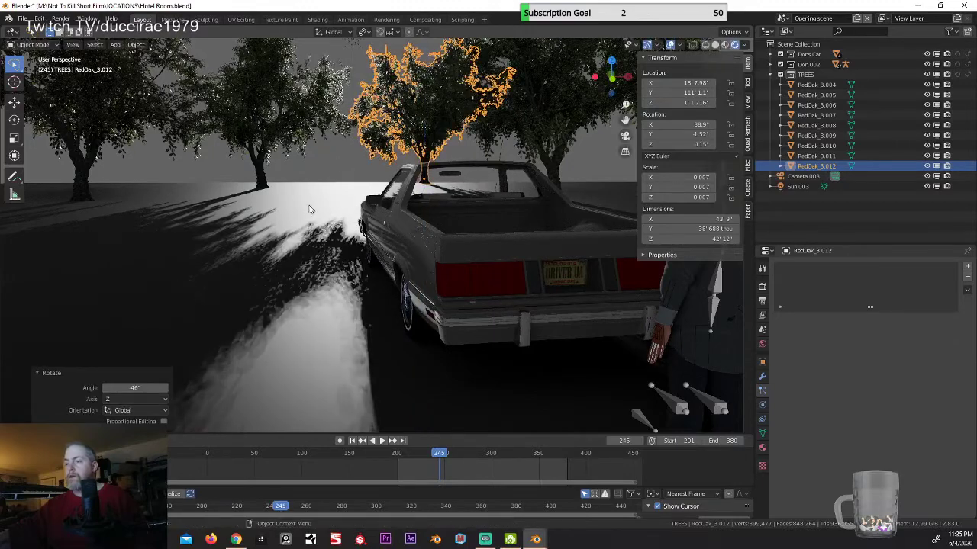
# Step: Scale the rotated duplicate tree uniformly to about 0.619
pyautogui.press('s')
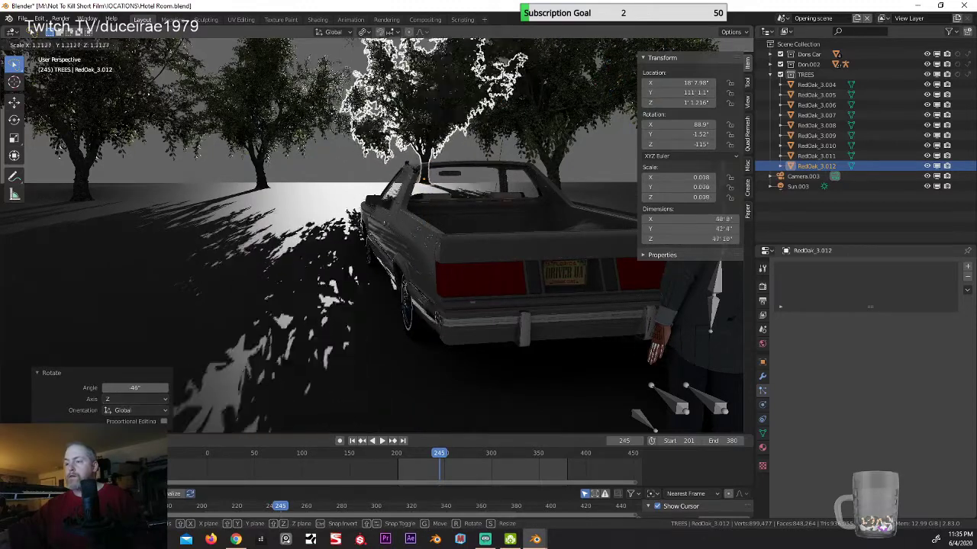
pyautogui.moveTo(359, 174)
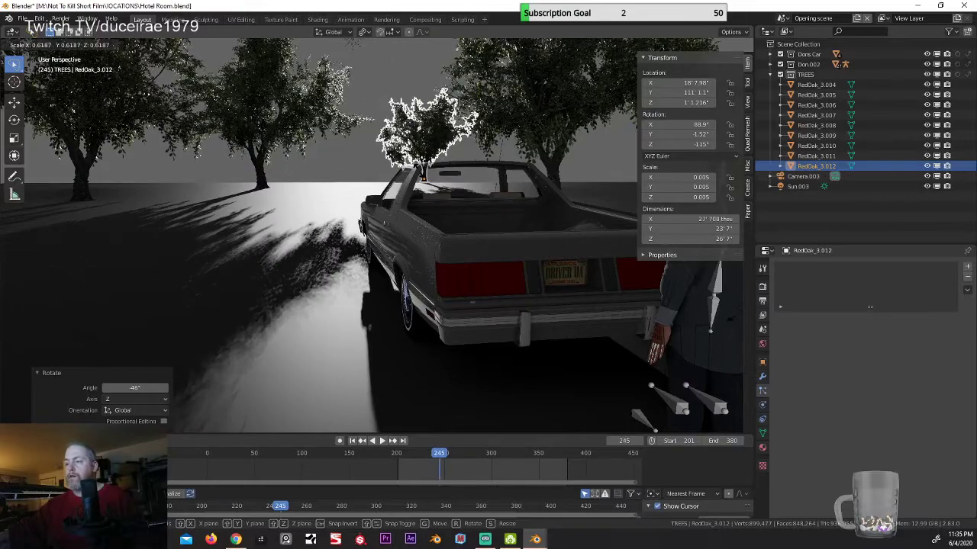
pyautogui.click(347, 212)
# Step: Select the spiral staircase against the building's siding and frame it up close
pyautogui.moveTo(347, 212); pyautogui.dragTo(414, 213, button='middle')
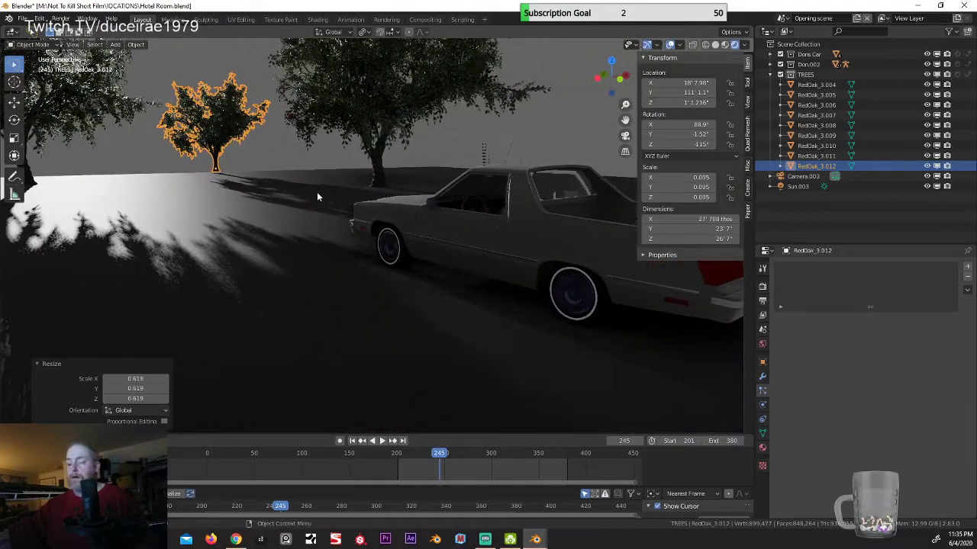
pyautogui.moveTo(275, 191); pyautogui.dragTo(293, 220, button='middle')
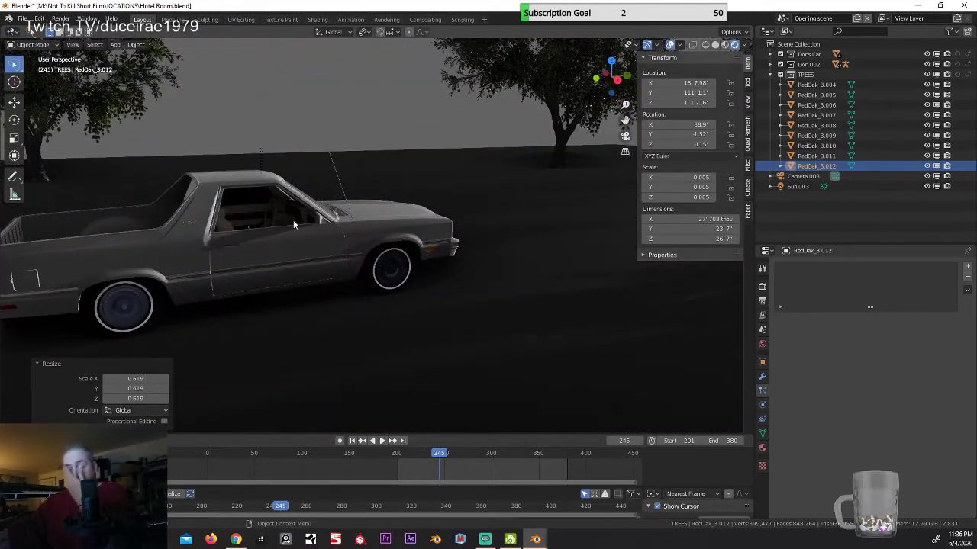
pyautogui.moveTo(265, 318); pyautogui.dragTo(111, 340, button='middle')
pyautogui.moveTo(174, 294); pyautogui.dragTo(263, 278, button='middle')
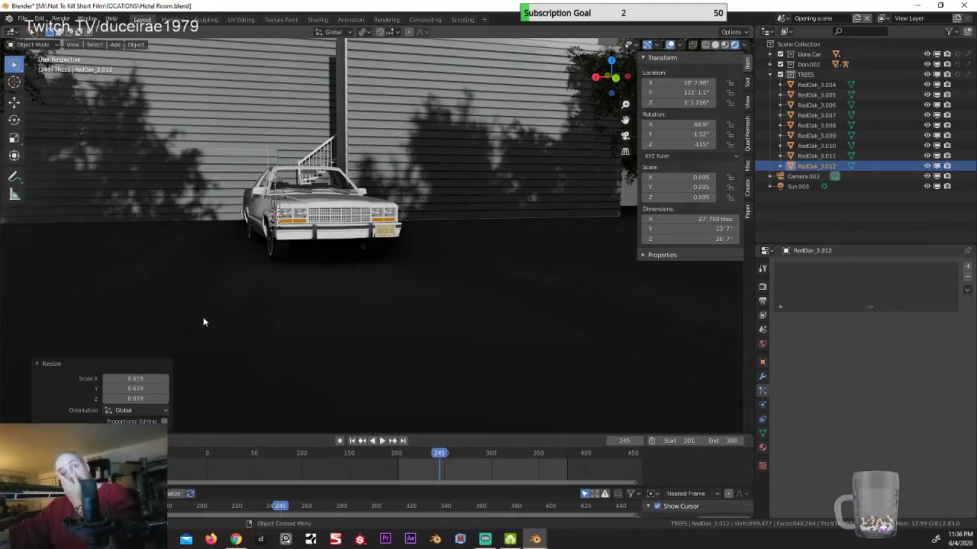
pyautogui.moveTo(246, 312); pyautogui.dragTo(224, 284, button='middle')
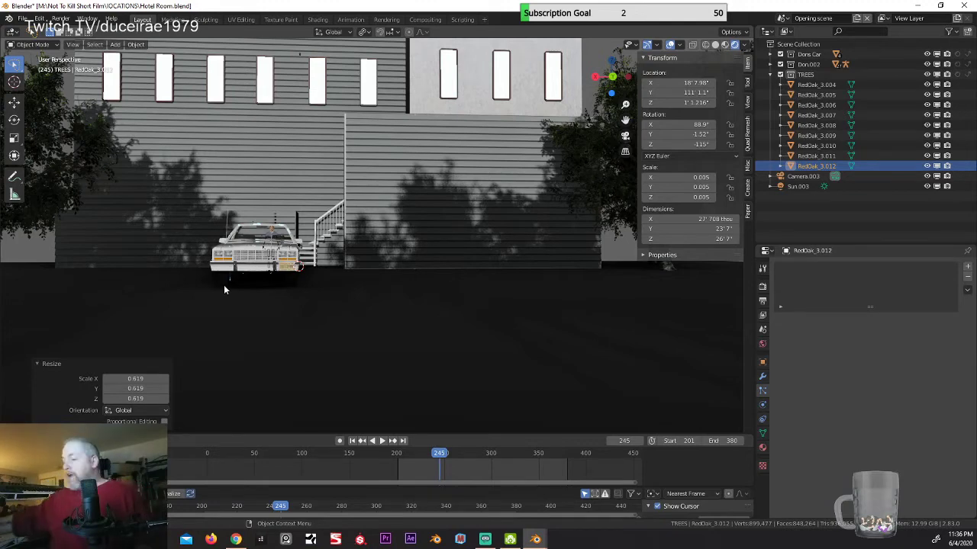
pyautogui.moveTo(224, 282); pyautogui.dragTo(304, 200, button='middle')
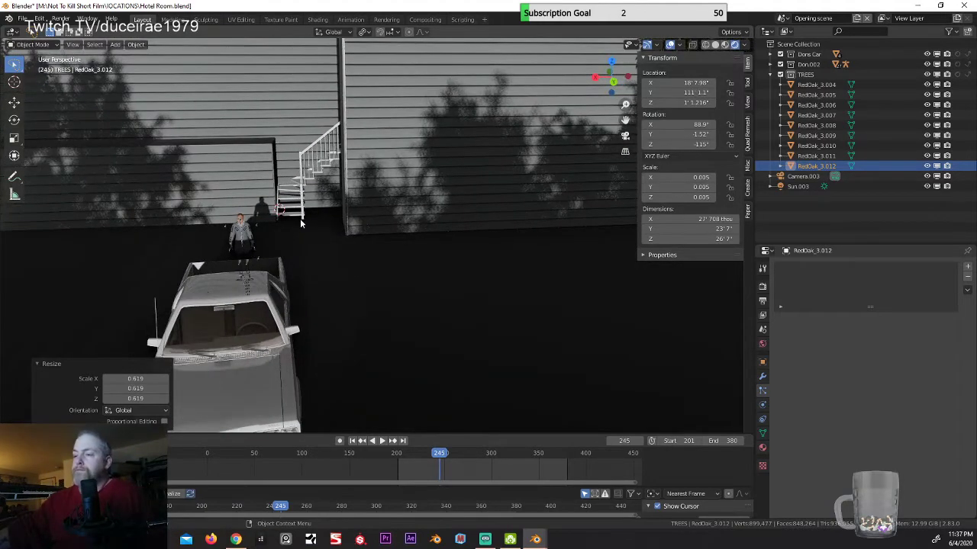
pyautogui.click(301, 222)
pyautogui.moveTo(311, 249); pyautogui.dragTo(453, 226, button='middle')
pyautogui.press('KP_Decimal')
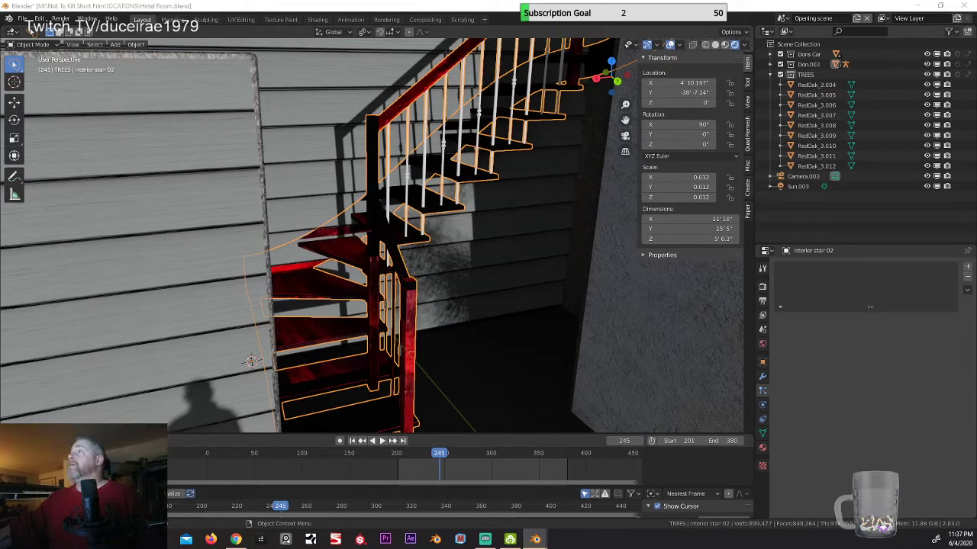
pyautogui.click(370, 211)
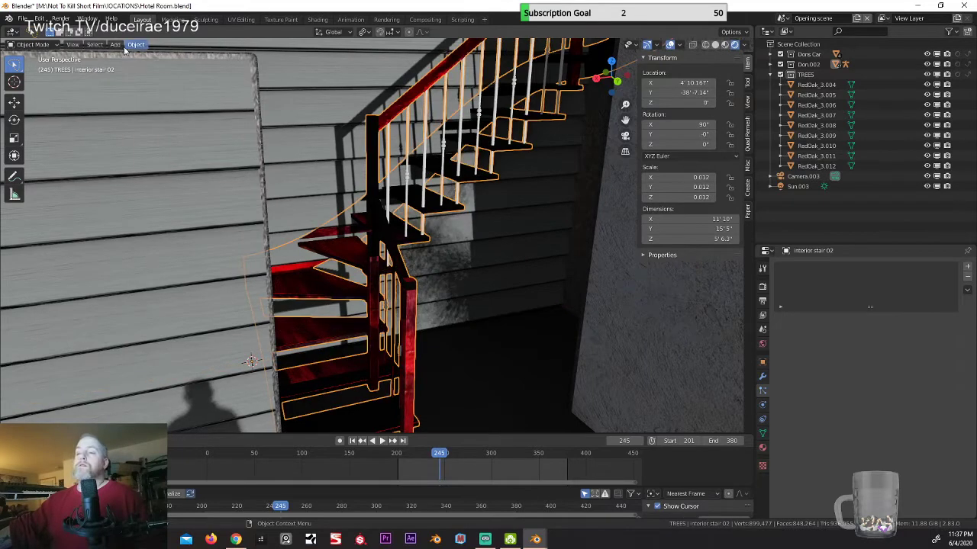
# Step: Unwrap the whole staircase mesh with Smart UV Project using an island margin of 0.09, then return to Object Mode
pyautogui.press('Tab')
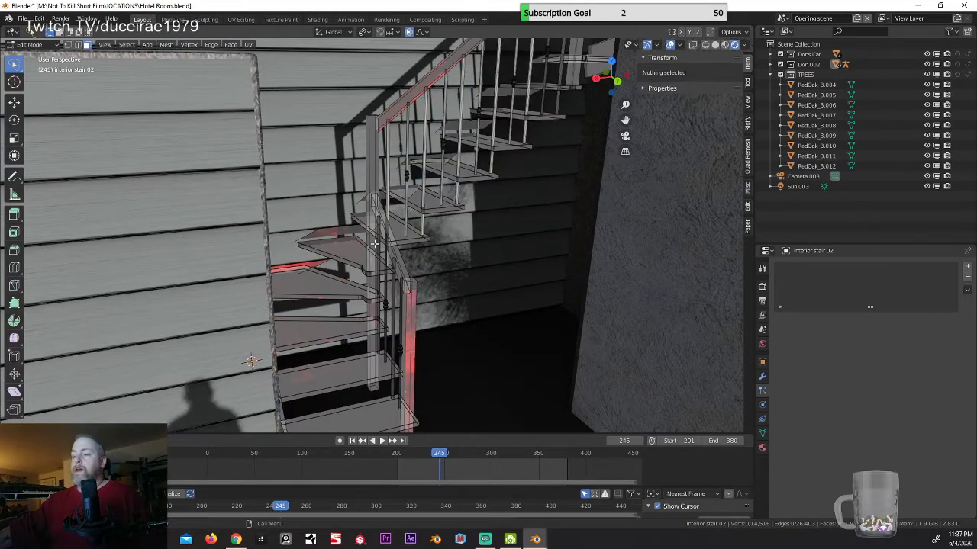
pyautogui.press('a')
pyautogui.click(248, 45)
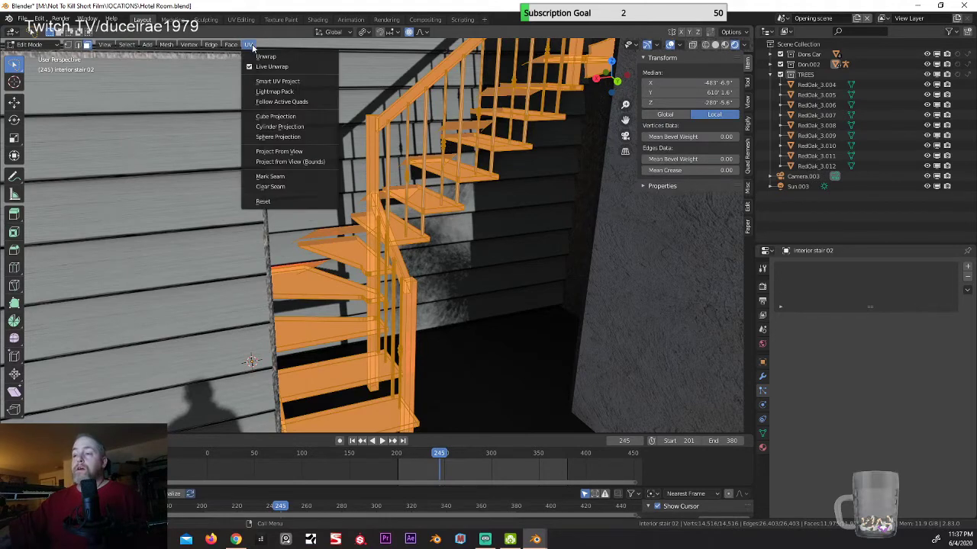
pyautogui.click(259, 82)
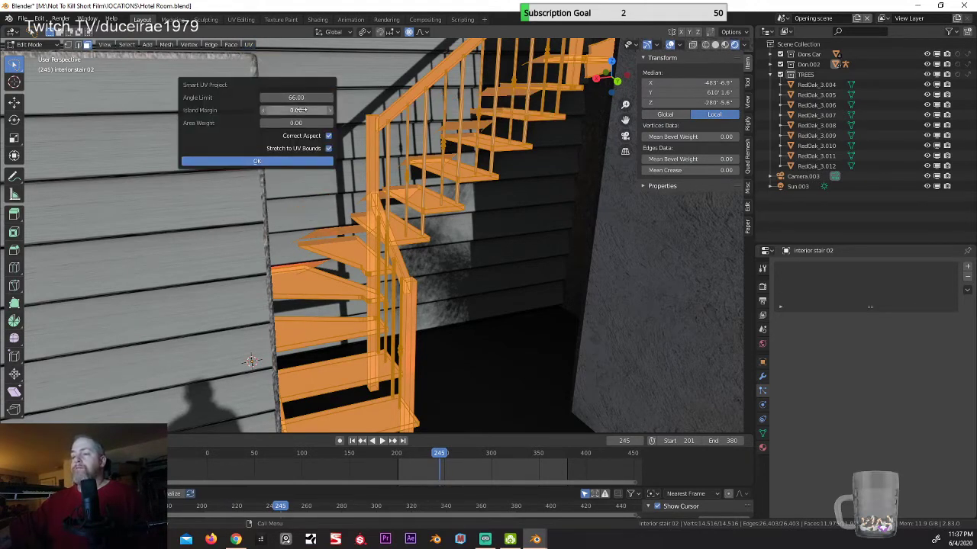
pyautogui.click(331, 110)
pyautogui.click(332, 110)
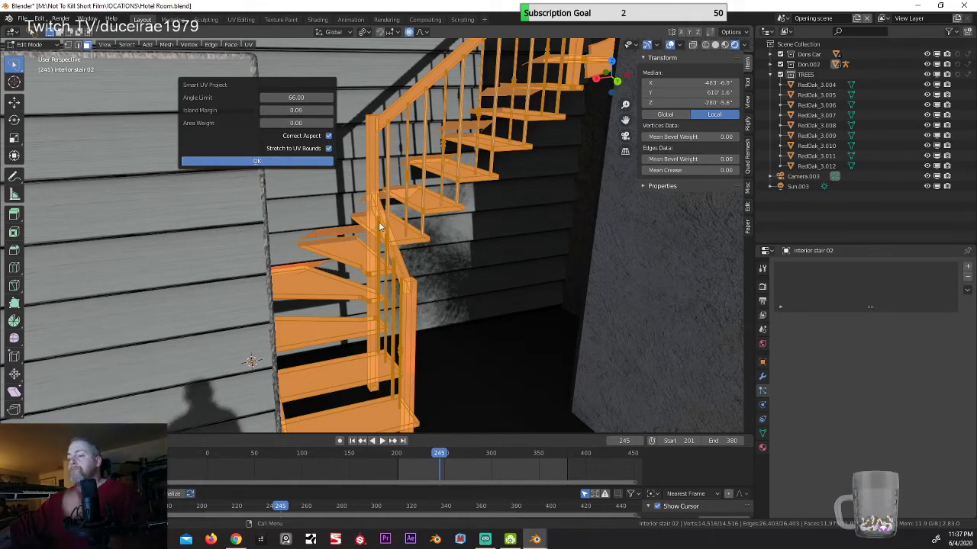
pyautogui.press('Return')
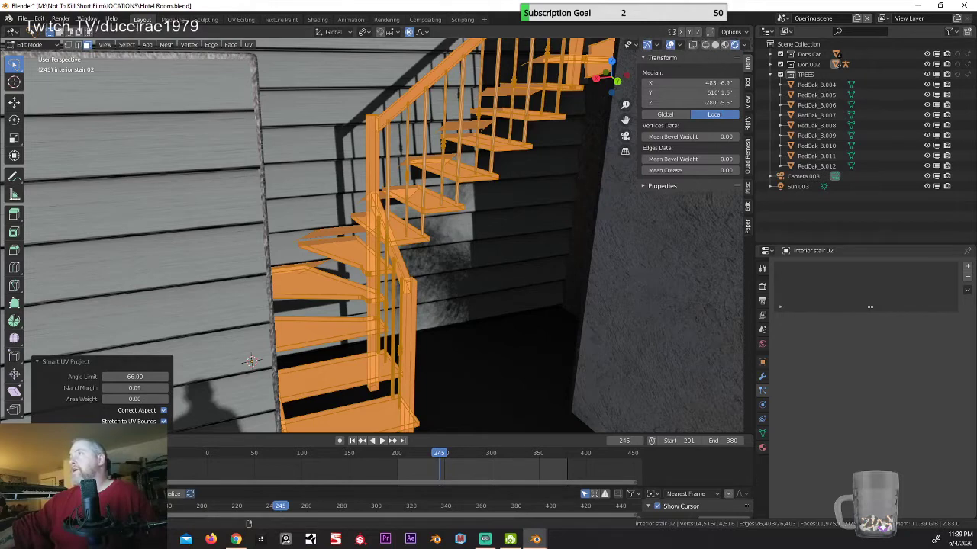
pyautogui.click(29, 45)
pyautogui.click(35, 56)
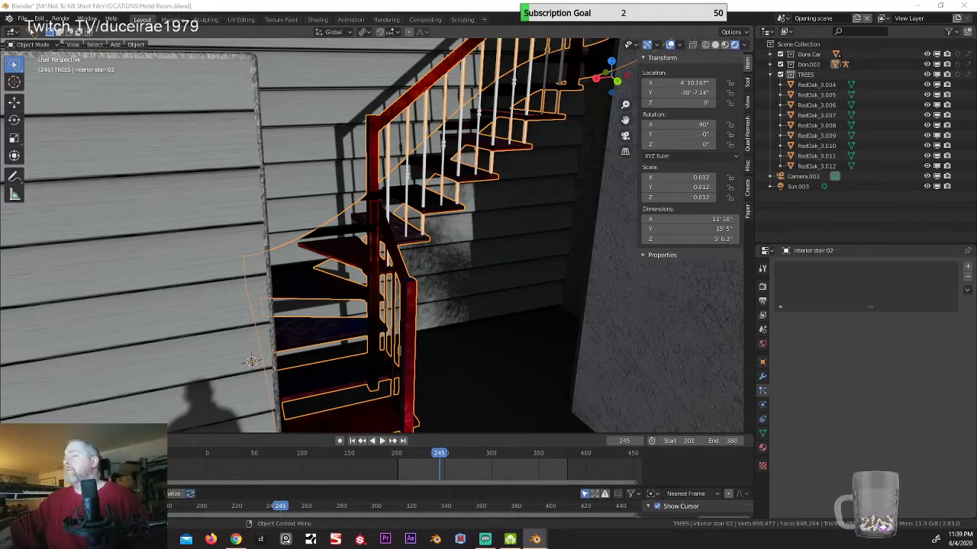
# Step: Examine the material on the staircase's treads, posts and railing up close and from several angles
pyautogui.scroll(3, 333, 304)
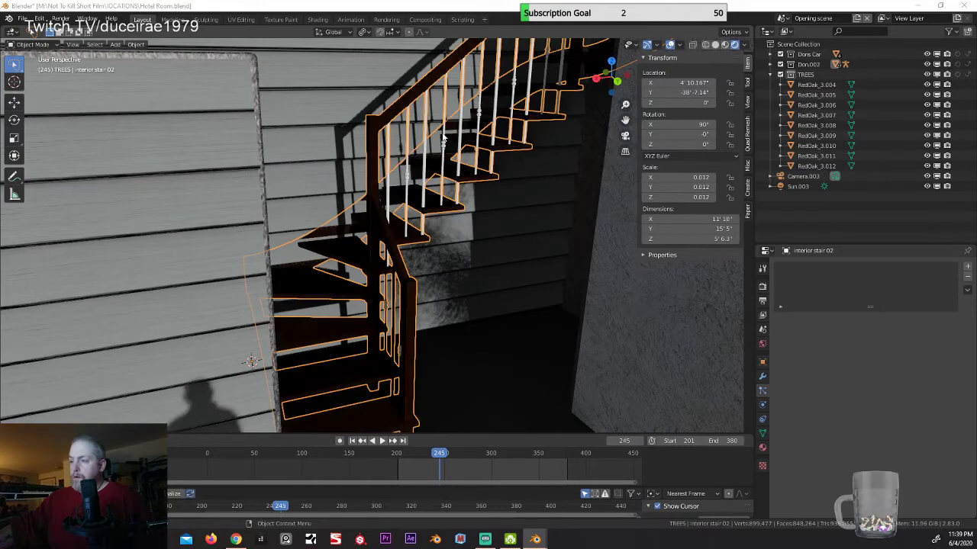
pyautogui.scroll(4, 334, 304)
pyautogui.scroll(5, 334, 304)
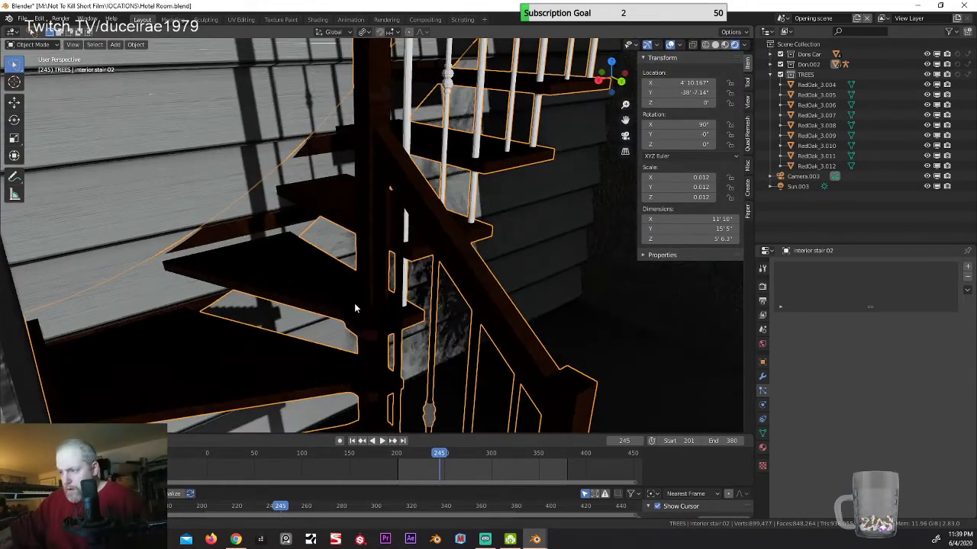
pyautogui.scroll(2, 431, 281)
pyautogui.scroll(6, 438, 278)
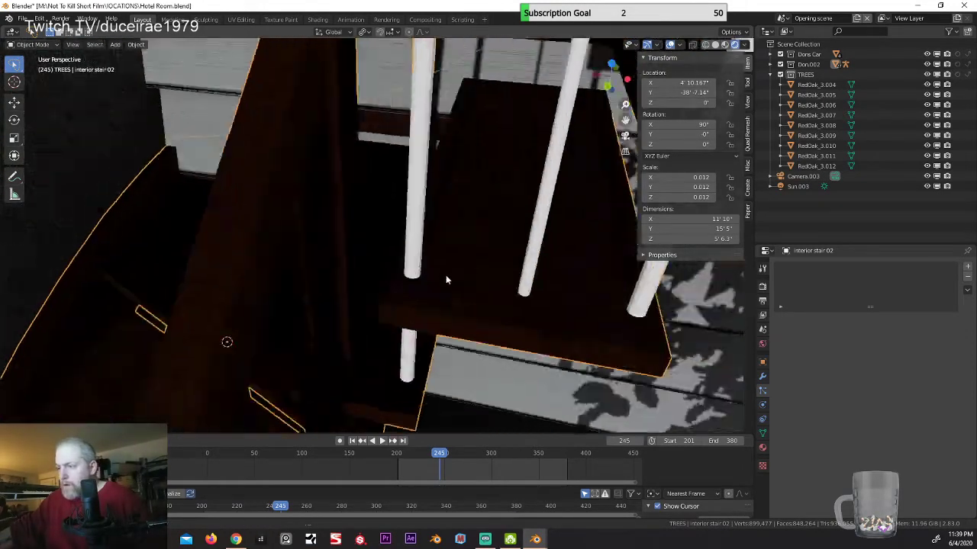
pyautogui.moveTo(464, 303); pyautogui.dragTo(450, 284, button='middle')
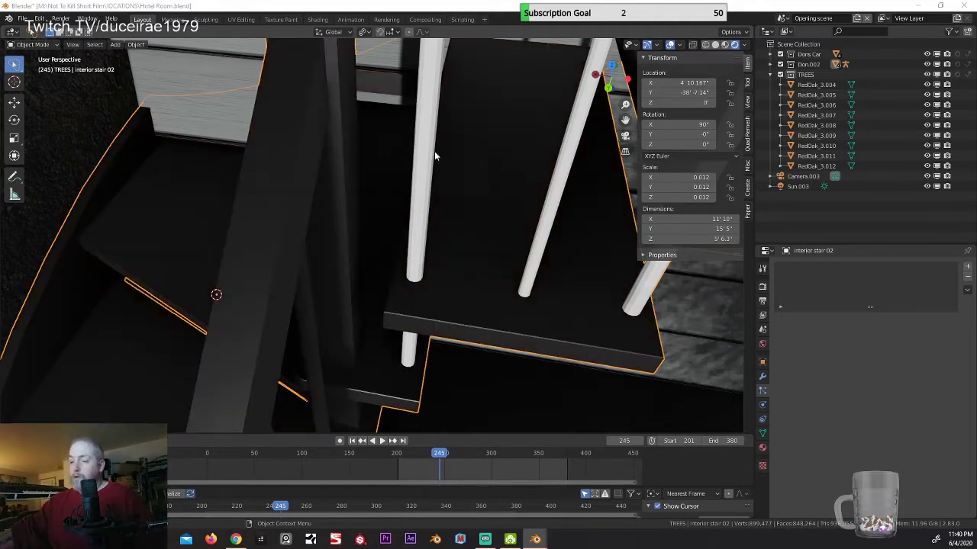
pyautogui.scroll(-6, 430, 157)
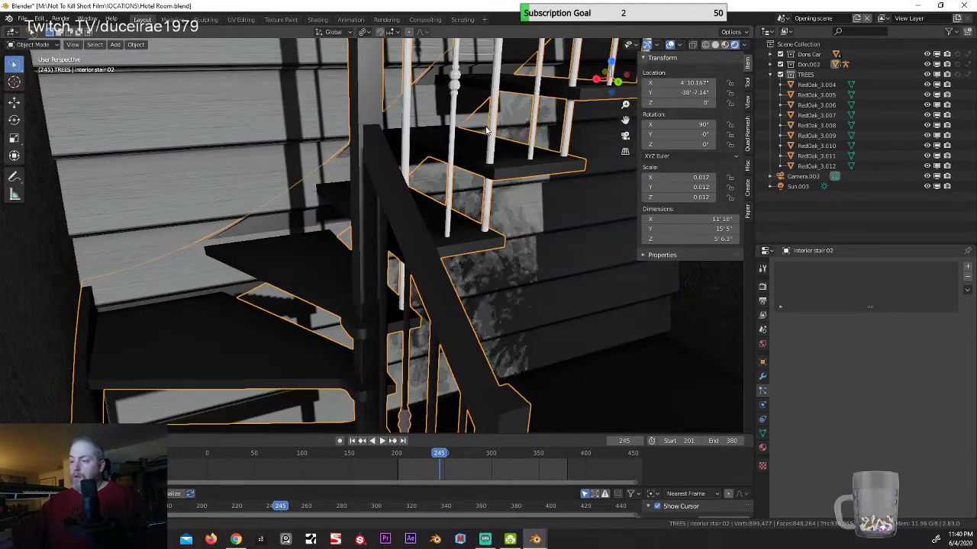
pyautogui.scroll(2, 458, 138)
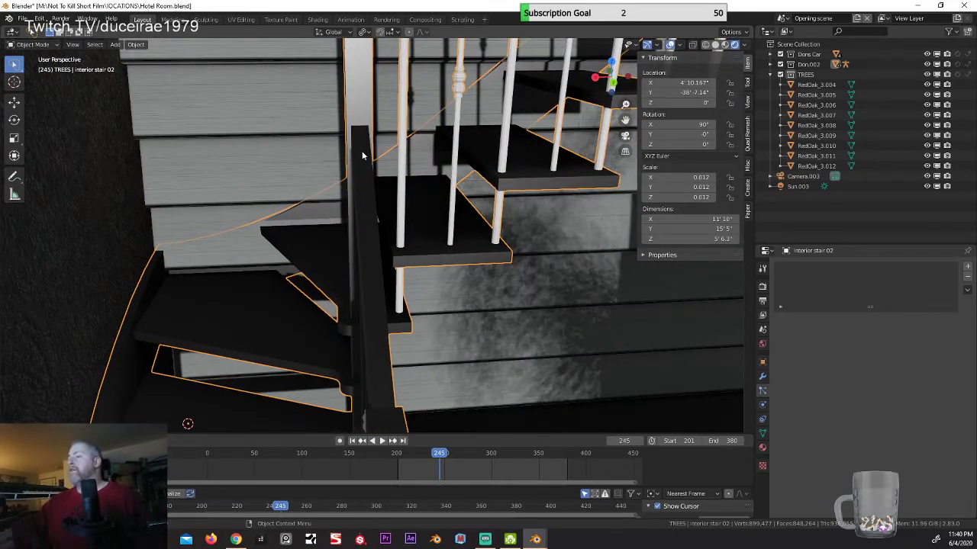
pyautogui.scroll(5, 425, 173)
pyautogui.scroll(-5, 424, 173)
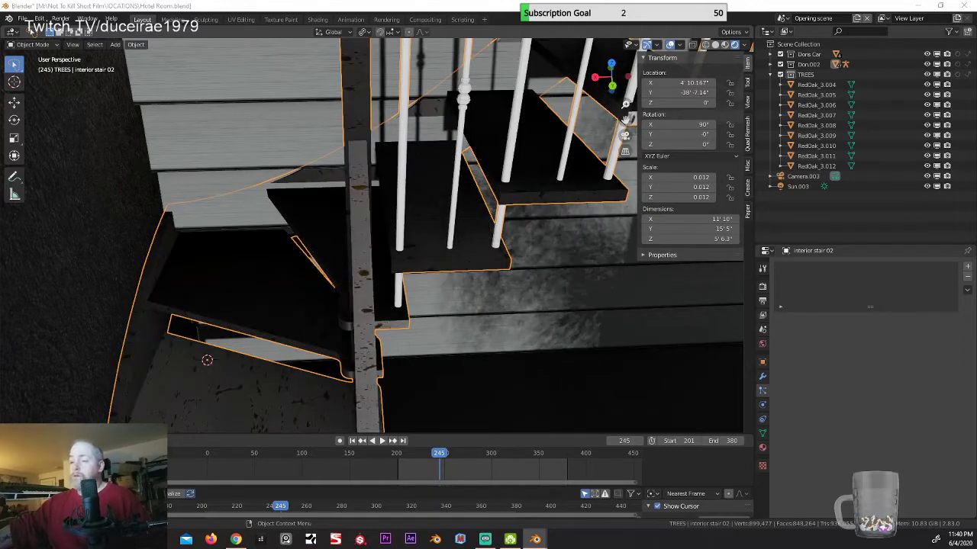
pyautogui.moveTo(259, 279); pyautogui.dragTo(236, 241, button='middle')
pyautogui.moveTo(290, 245); pyautogui.dragTo(468, 138, button='middle')
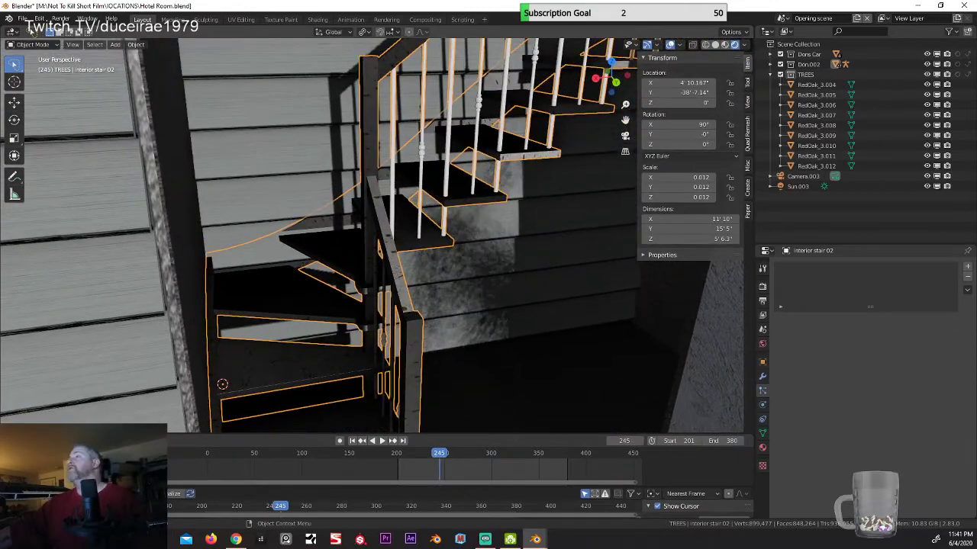
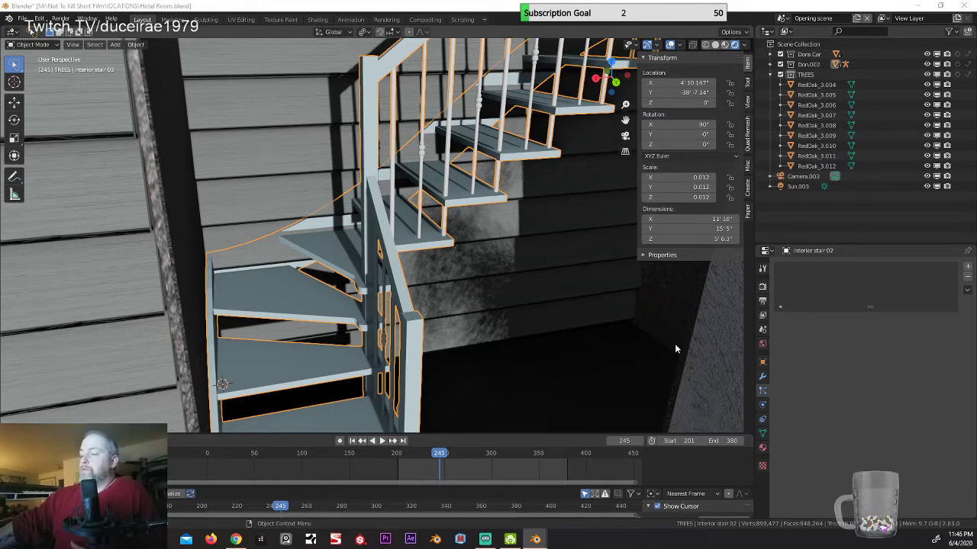
pyautogui.click(782, 18)
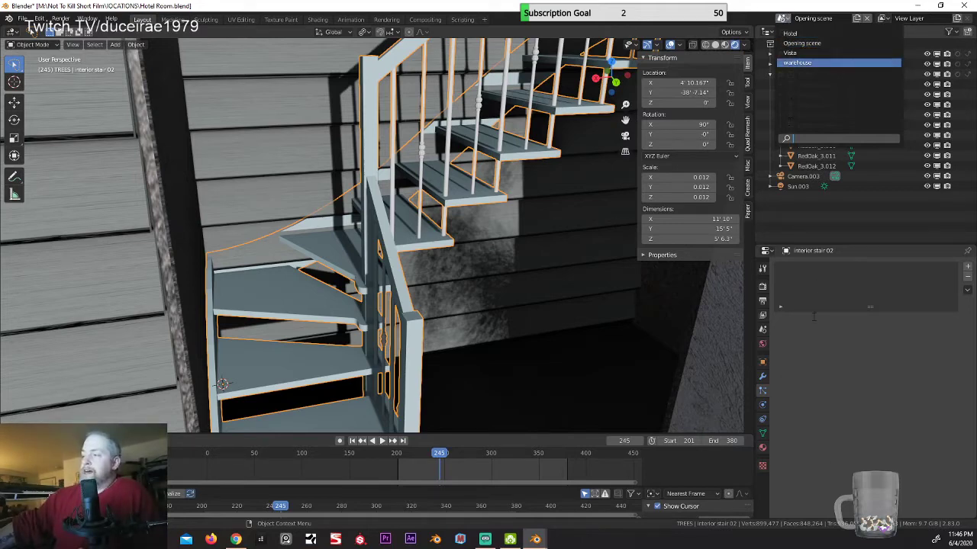
pyautogui.press('Up')
pyautogui.press('Up')
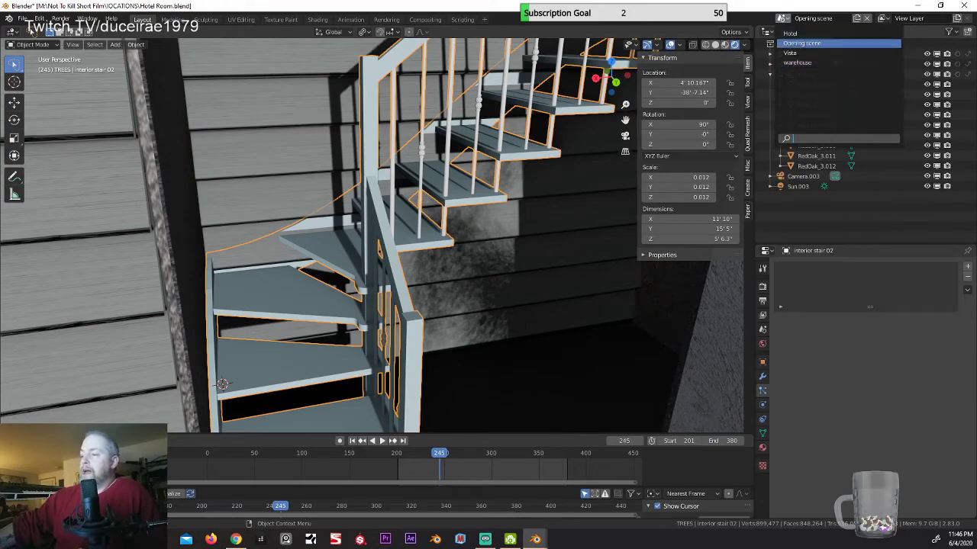
pyautogui.press('Return')
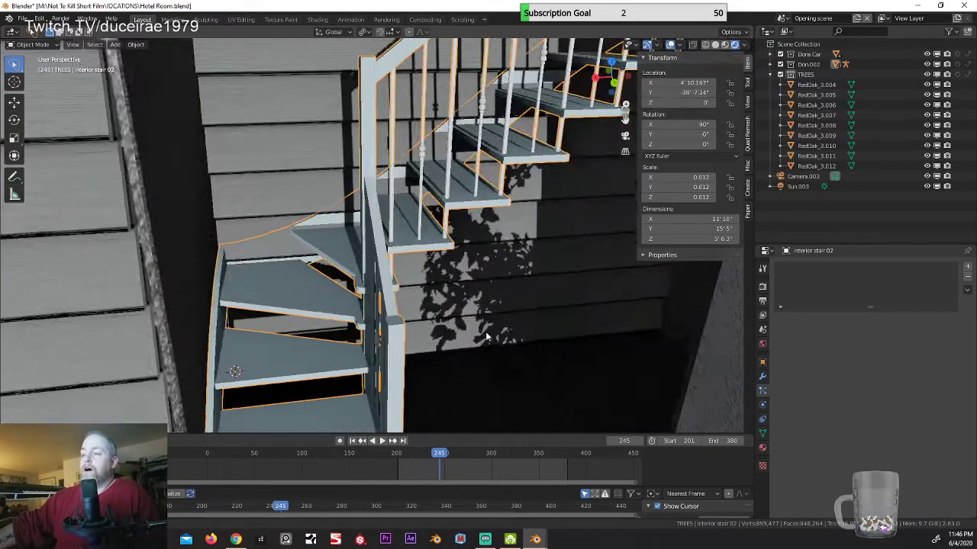
# Step: Enter Edit Mode on the staircase and start a selection with the lowest tread's top face and the linked surfaces of the next two treads
pyautogui.scroll(-4, 486, 336)
pyautogui.moveTo(474, 328); pyautogui.dragTo(461, 314, button='middle')
pyautogui.scroll(5, 497, 329)
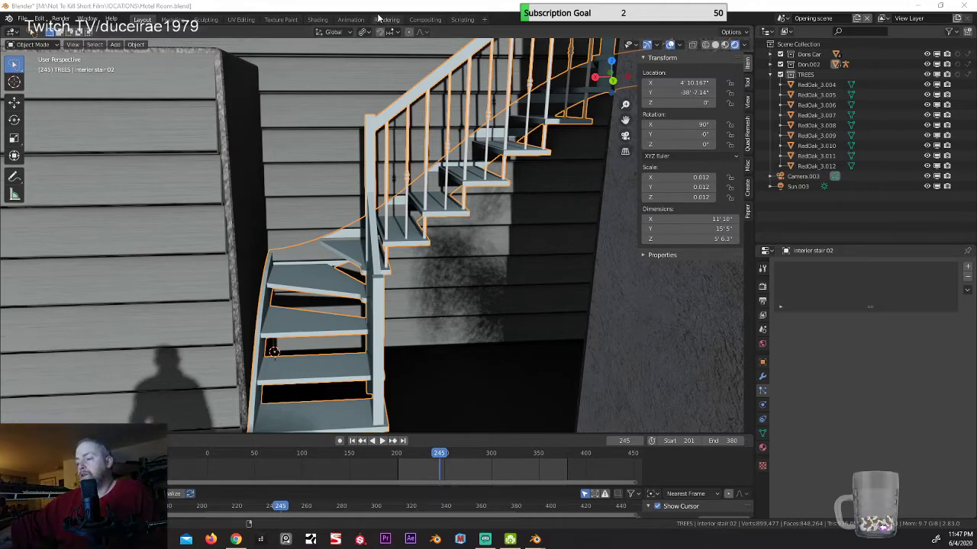
pyautogui.moveTo(326, 318)
pyautogui.mouseDown(button='middle')
pyautogui.moveTo(356, 324)
pyautogui.moveTo(325, 328)
pyautogui.mouseUp(button='middle')
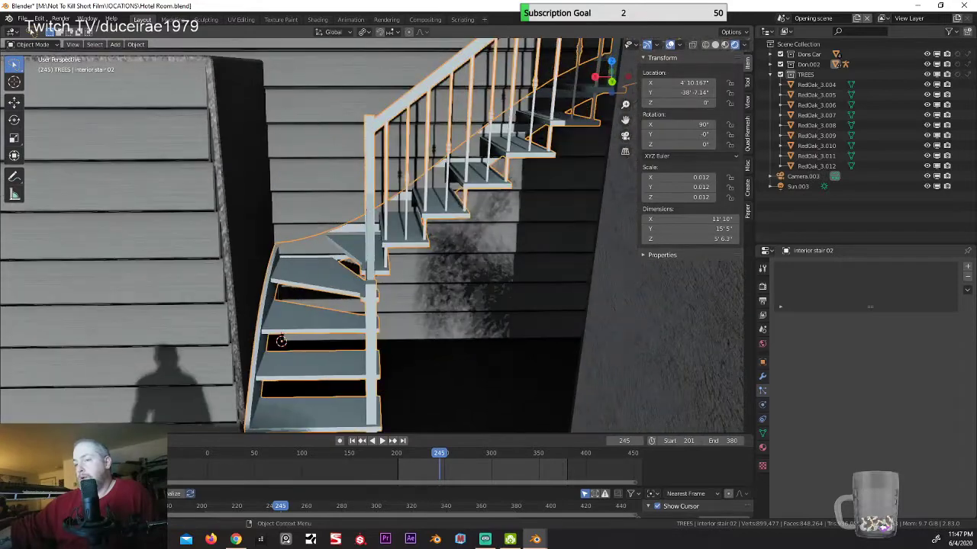
pyautogui.moveTo(318, 258); pyautogui.dragTo(312, 379, button='middle')
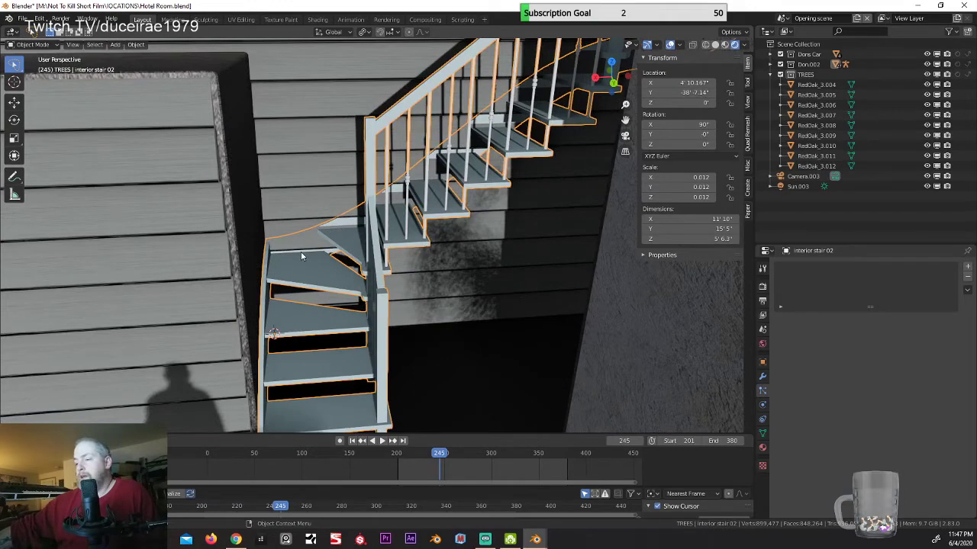
pyautogui.click(31, 45)
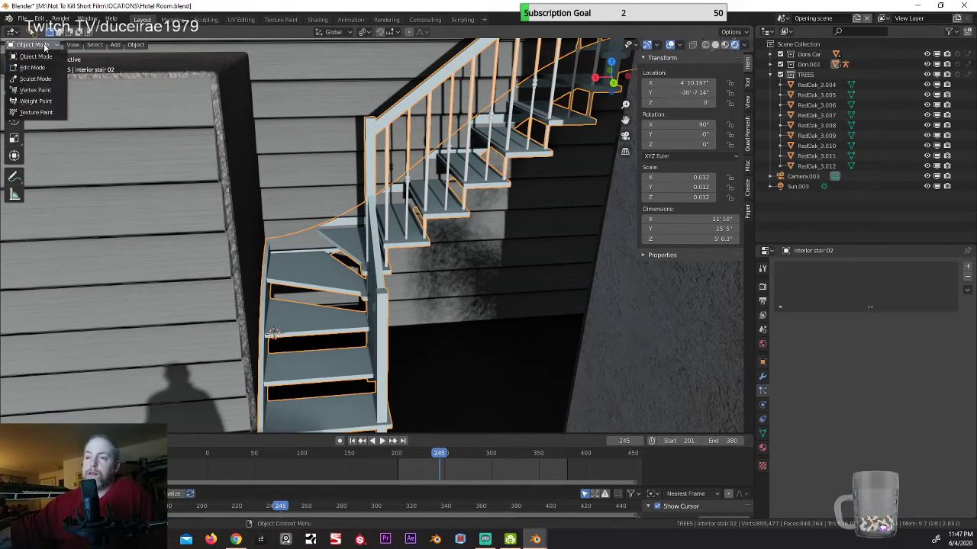
pyautogui.click(34, 67)
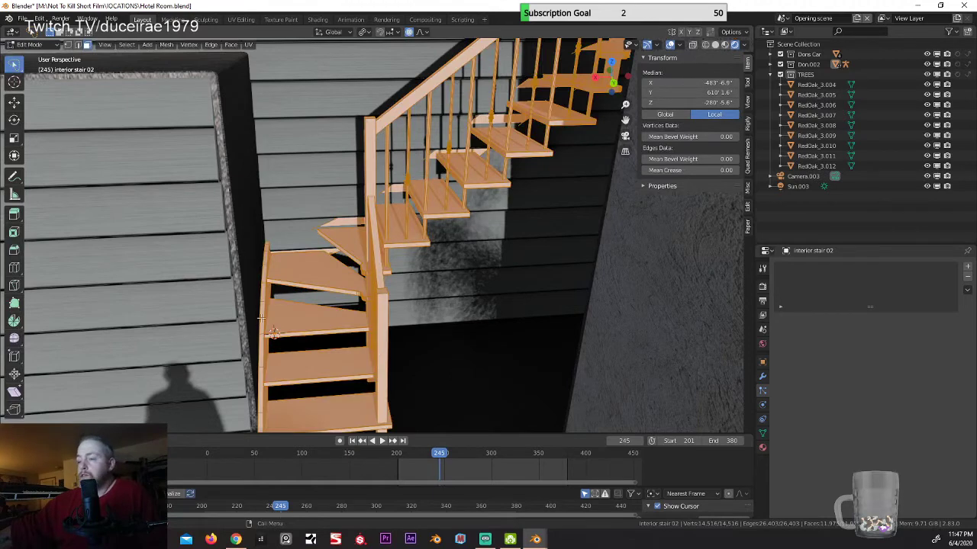
pyautogui.click(353, 412)
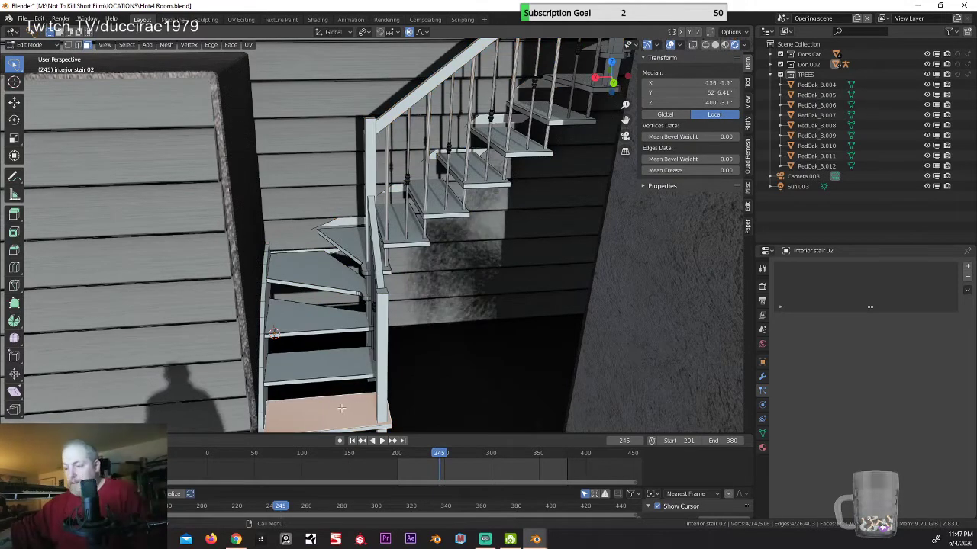
pyautogui.press('l')
pyautogui.press('l')
pyautogui.press('l')
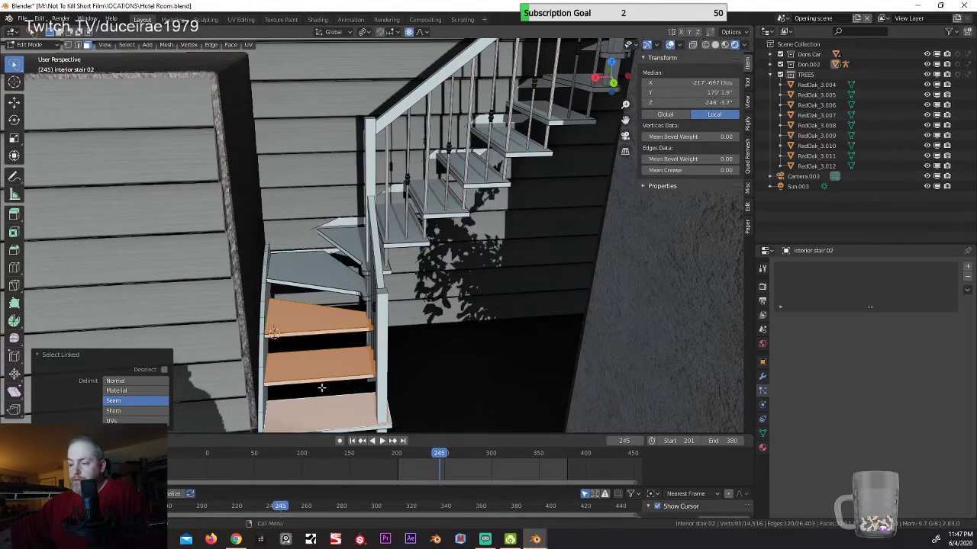
# Step: Add the linked front edges and undersides of the three lowest treads to the selection
pyautogui.moveTo(323, 388); pyautogui.dragTo(318, 365, button='middle')
pyautogui.moveTo(313, 336); pyautogui.dragTo(314, 397, button='middle')
pyautogui.press('l')
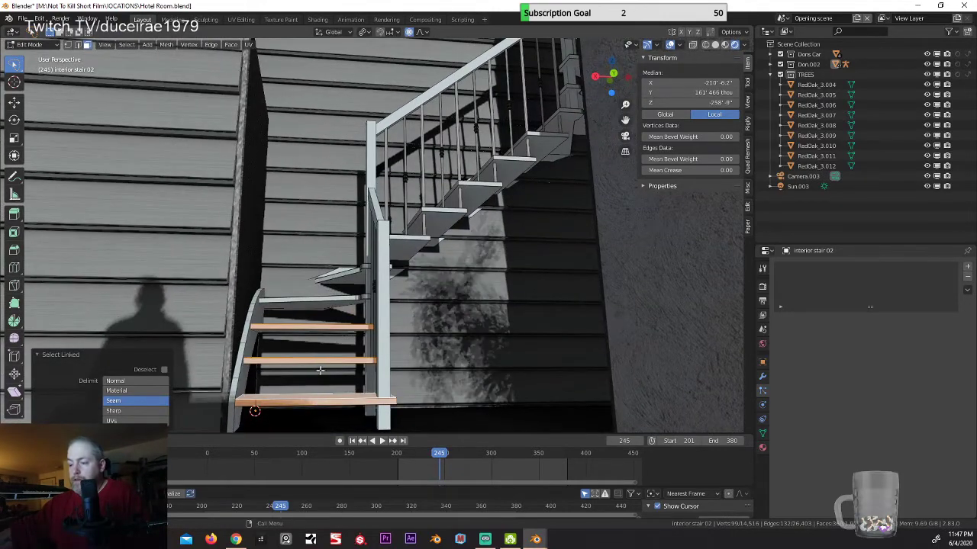
pyautogui.moveTo(321, 369)
pyautogui.mouseDown(button='middle')
pyautogui.moveTo(326, 338)
pyautogui.moveTo(327, 370)
pyautogui.mouseUp(button='middle')
pyautogui.press('l')
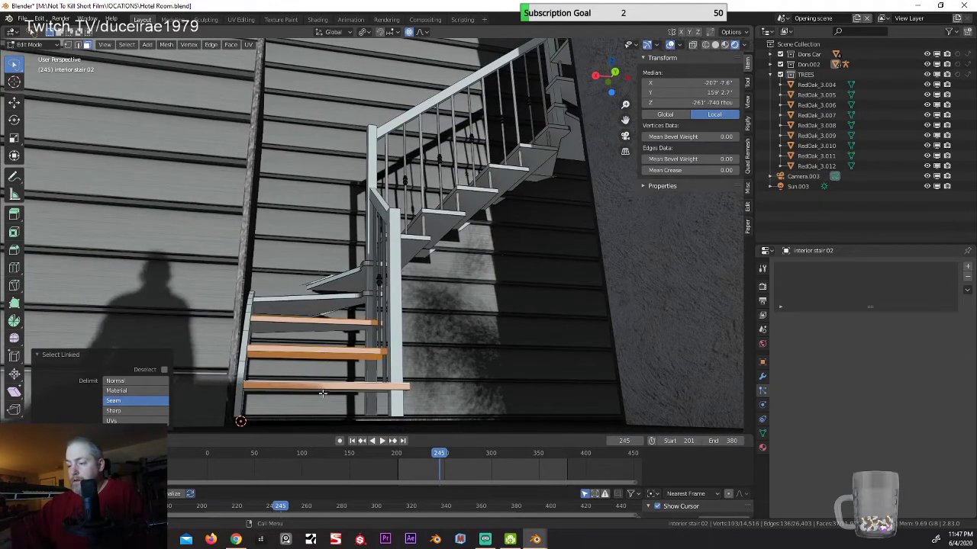
pyautogui.press('l')
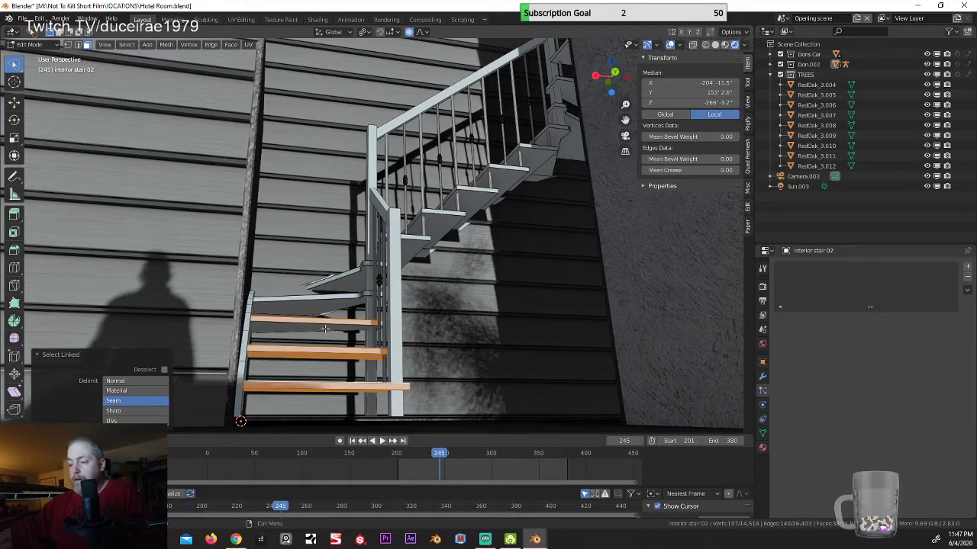
# Step: Extend the selection to the linked edges and undersides of the lower winder treads and the straight flight up to the upper turn
pyautogui.press('l')
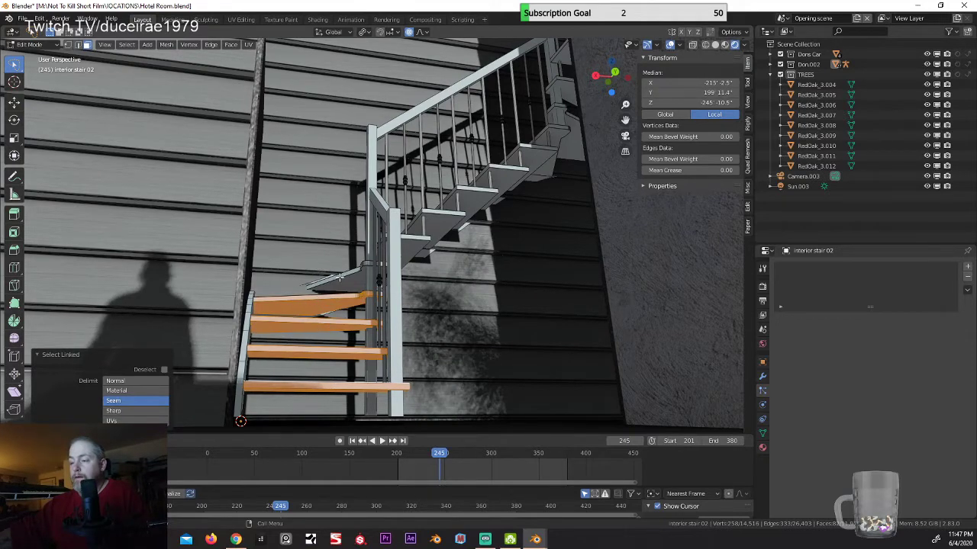
pyautogui.press('l')
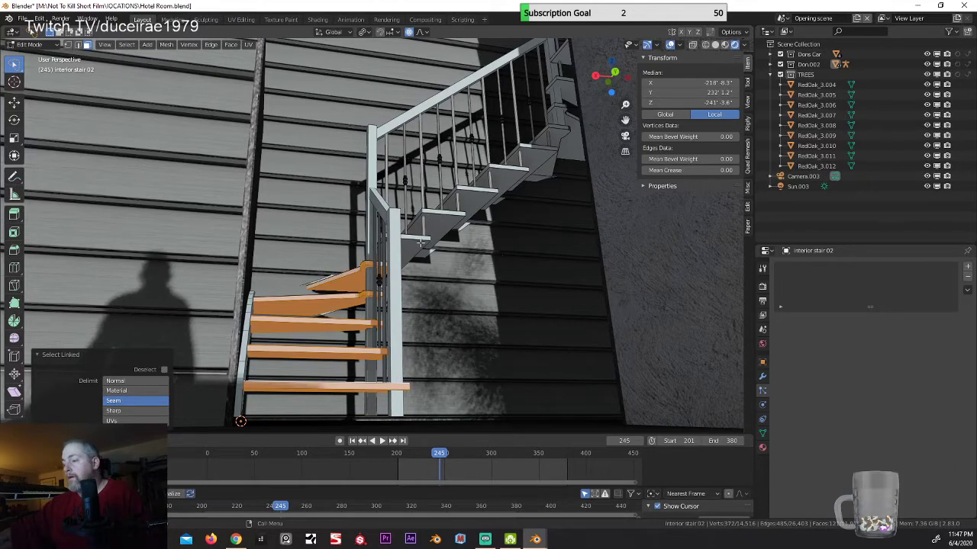
pyautogui.press('l')
pyautogui.press('l')
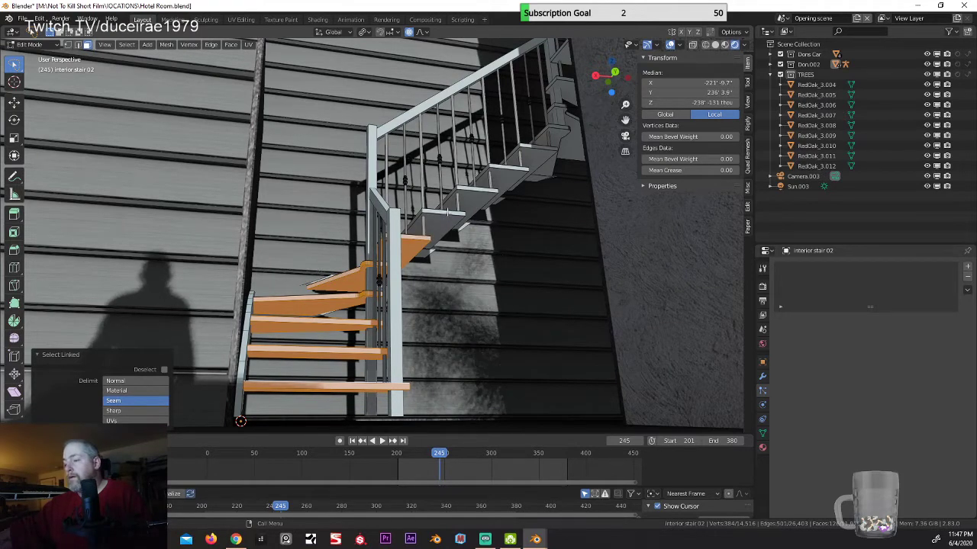
pyautogui.press('l')
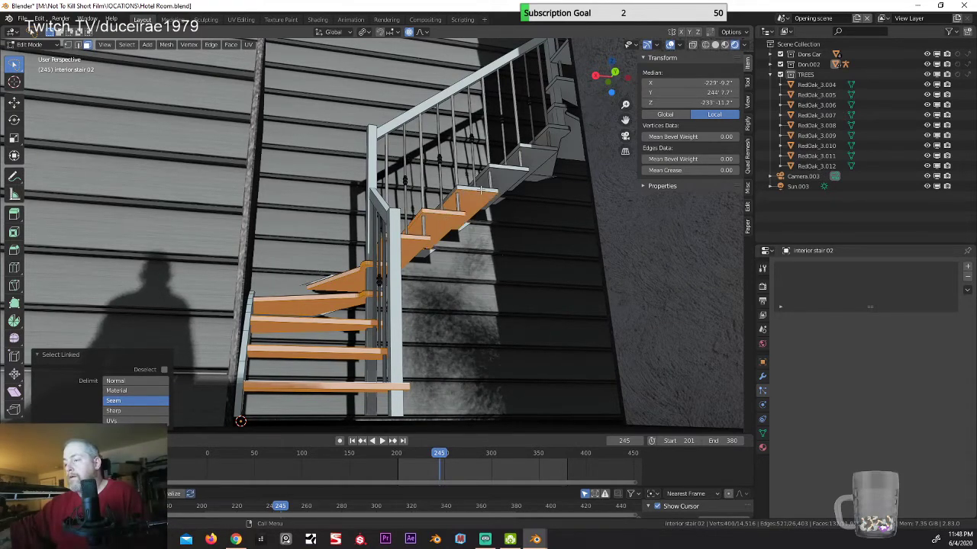
pyautogui.press('l')
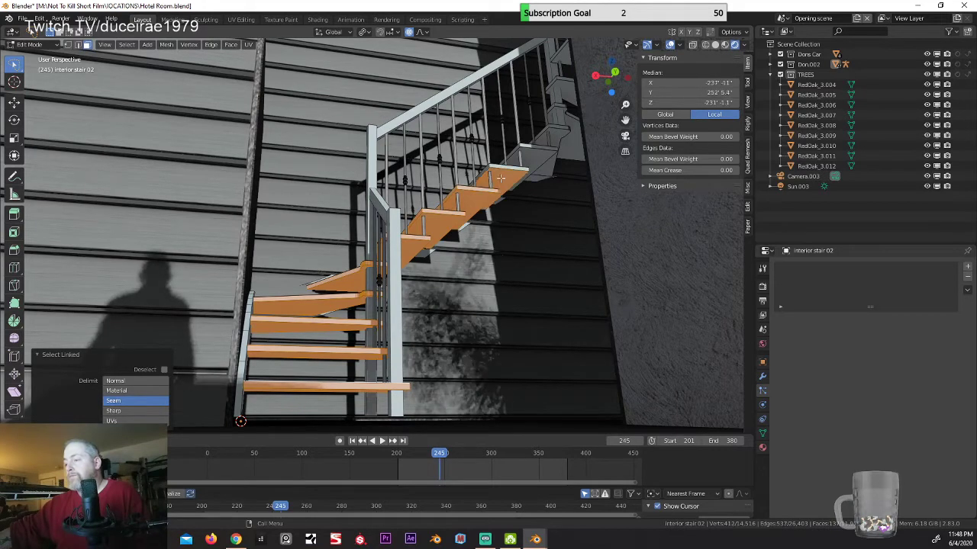
pyautogui.press('l')
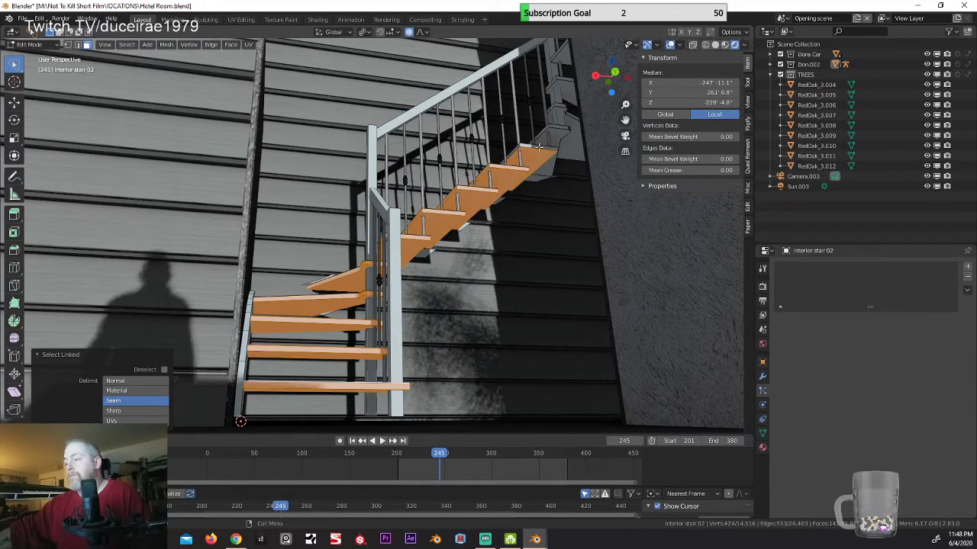
pyautogui.press('l')
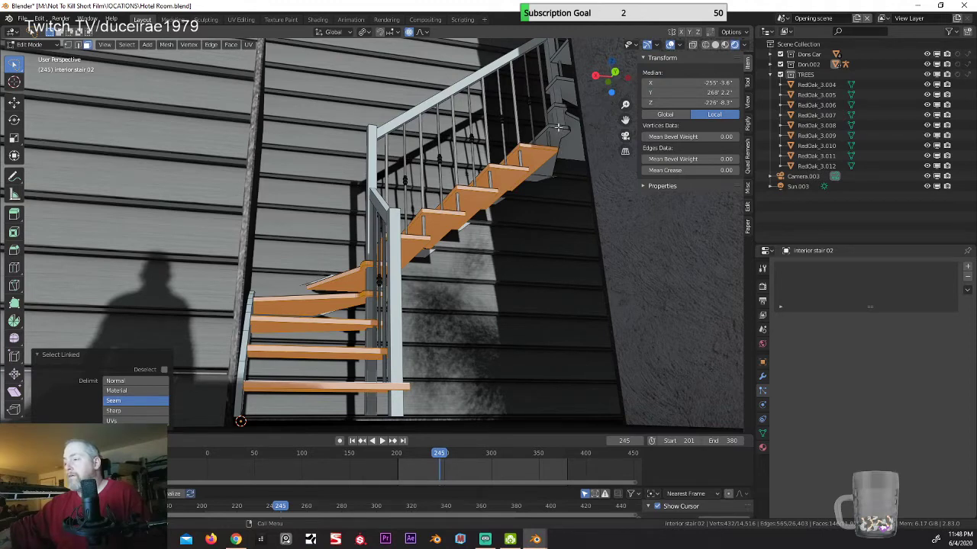
pyautogui.press('l')
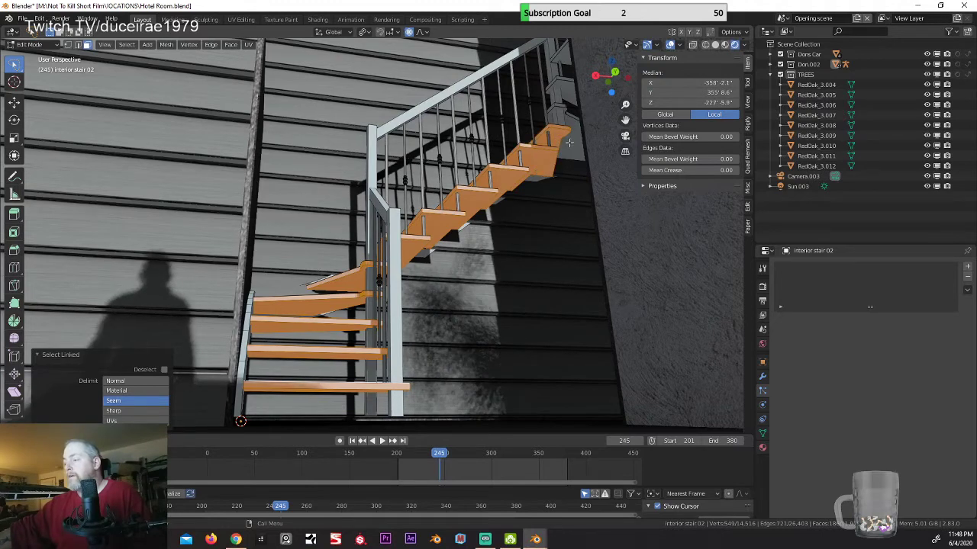
pyautogui.press('l')
# Step: Add the linked top surfaces of the treads from the lower winders up through the straight flight to the selection
pyautogui.moveTo(524, 203); pyautogui.dragTo(543, 225, button='middle')
pyautogui.keyDown('shift'); pyautogui.moveTo(494, 273); pyautogui.dragTo(413, 356, button='middle'); pyautogui.keyUp('shift')
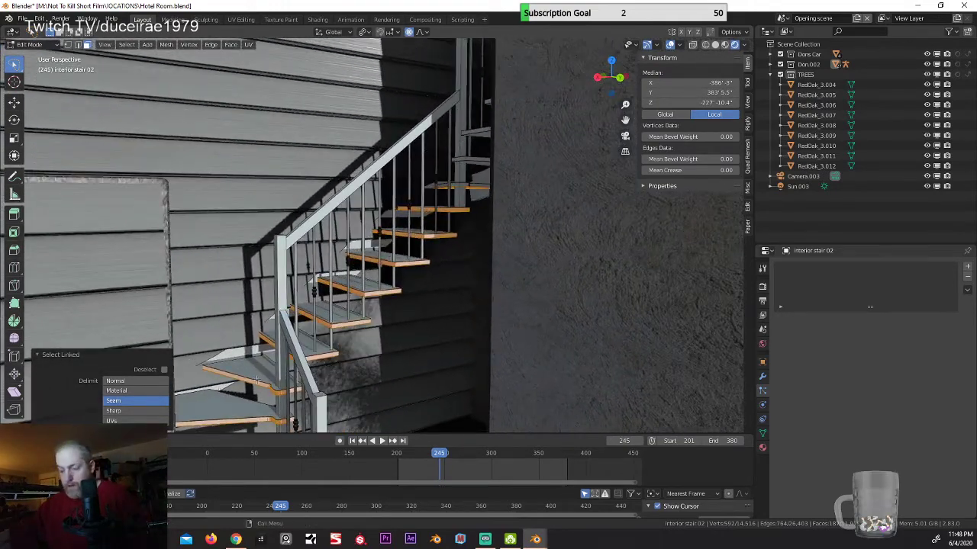
pyautogui.press('l')
pyautogui.press('l')
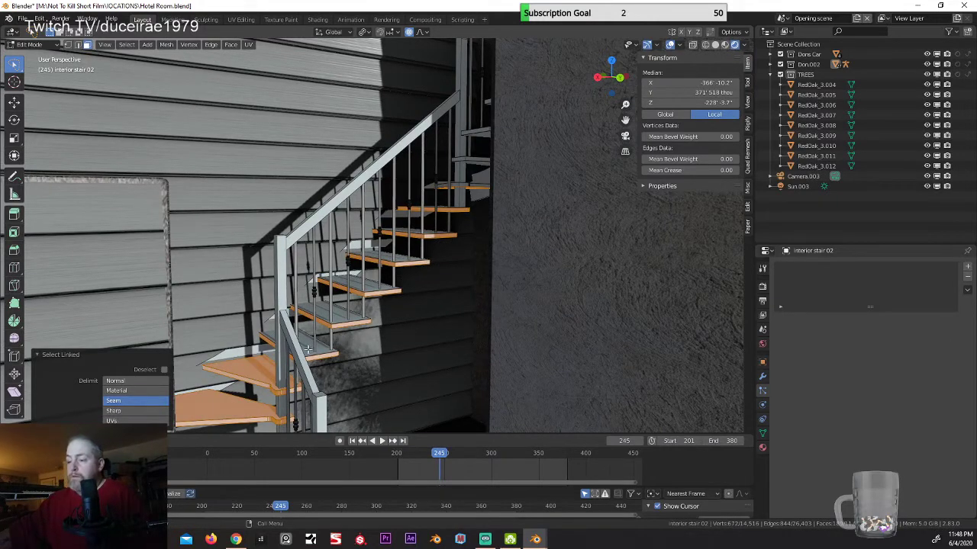
pyautogui.press('l')
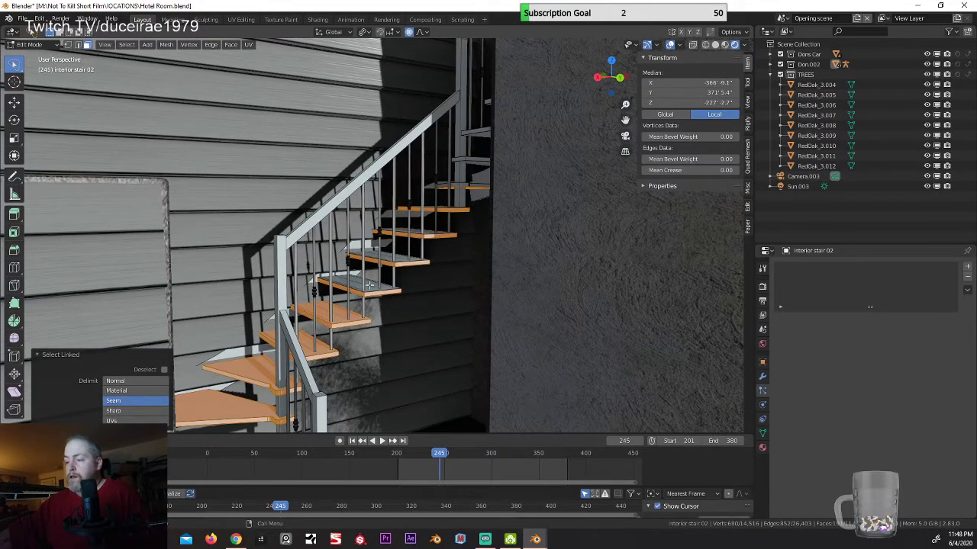
pyautogui.press('l')
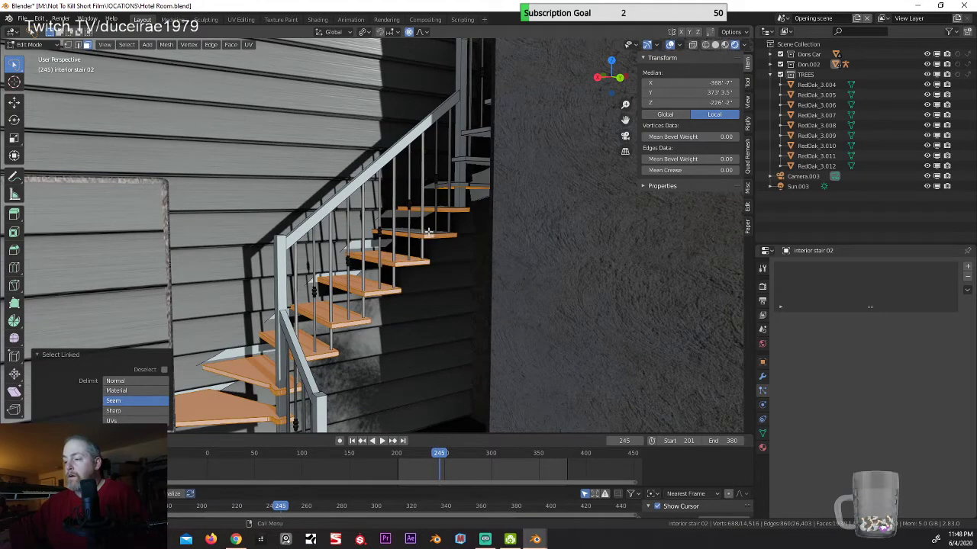
pyautogui.press('l')
pyautogui.moveTo(429, 233); pyautogui.dragTo(437, 242, button='middle')
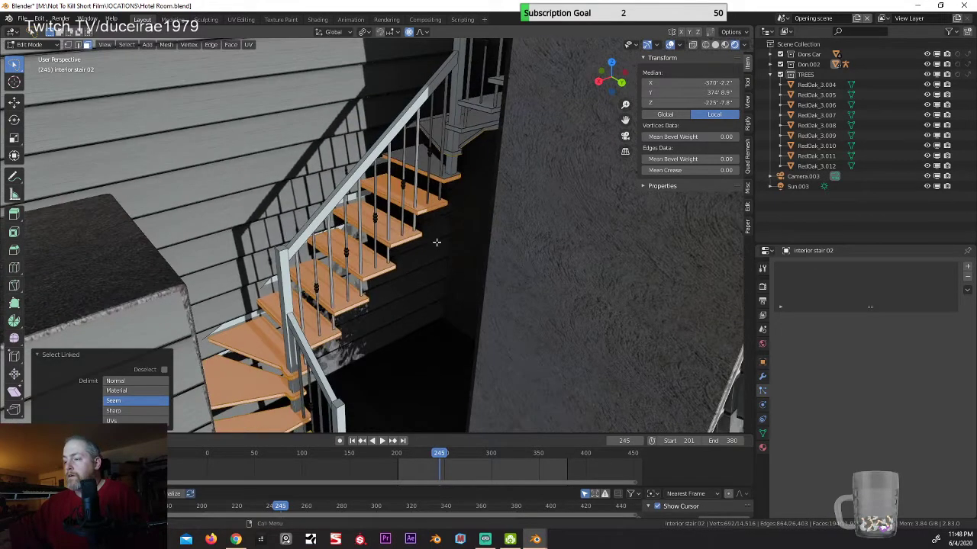
pyautogui.press('l')
pyautogui.press('l')
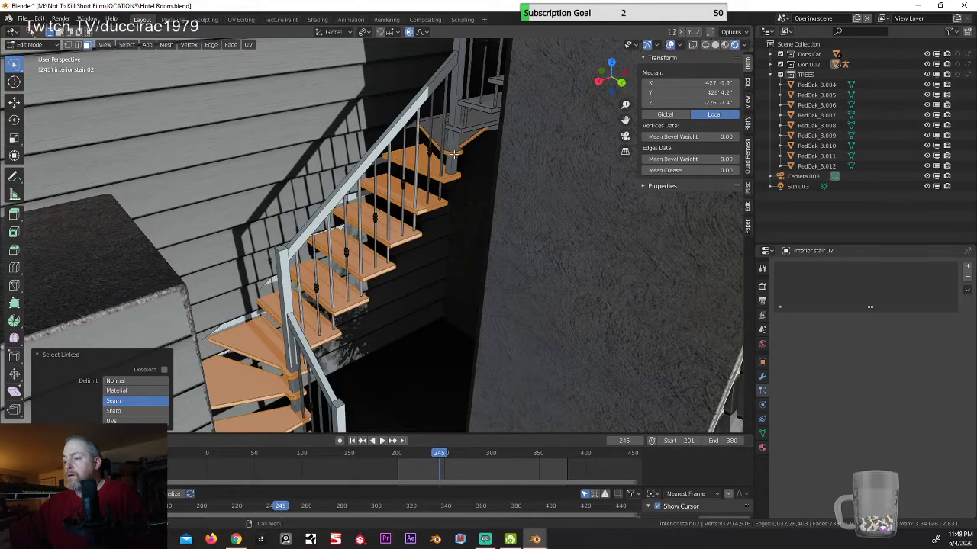
# Step: Add the winder treads around the upper corner post to the selection
pyautogui.press('l')
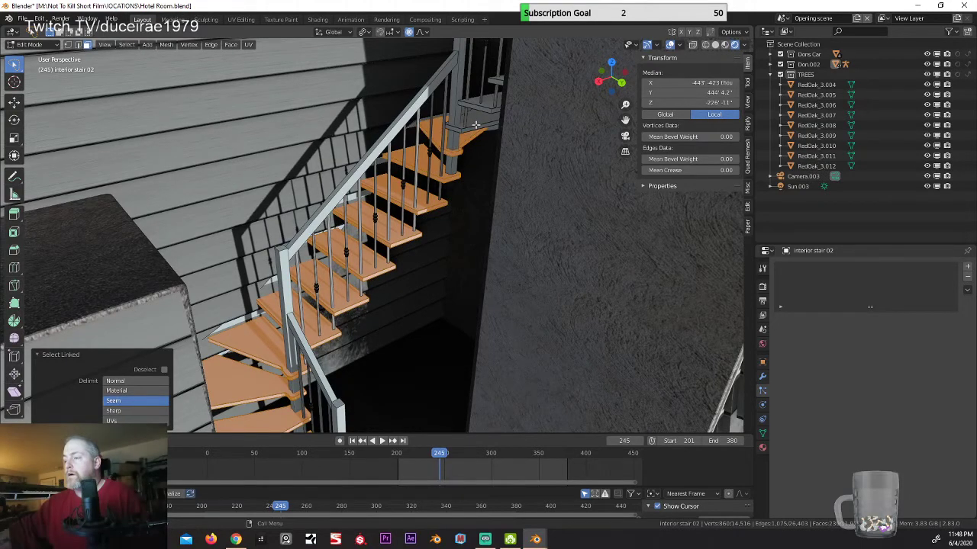
pyautogui.press('l')
pyautogui.press('l')
pyautogui.moveTo(475, 131); pyautogui.dragTo(480, 151, button='middle')
pyautogui.press('l')
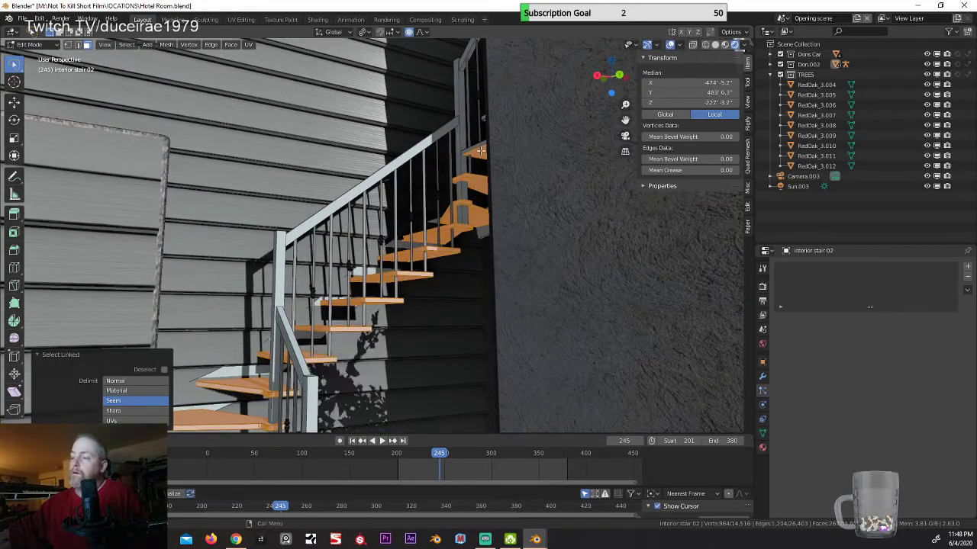
pyautogui.press('l')
# Step: Add the treads of the flight above the upper turn, up to the highest one in view, to the selection
pyautogui.moveTo(480, 150)
pyautogui.mouseDown(button='middle')
pyautogui.moveTo(480, 243)
pyautogui.moveTo(484, 96)
pyautogui.moveTo(444, 160)
pyautogui.moveTo(450, 140)
pyautogui.moveTo(462, 142)
pyautogui.mouseUp(button='middle')
pyautogui.press('l')
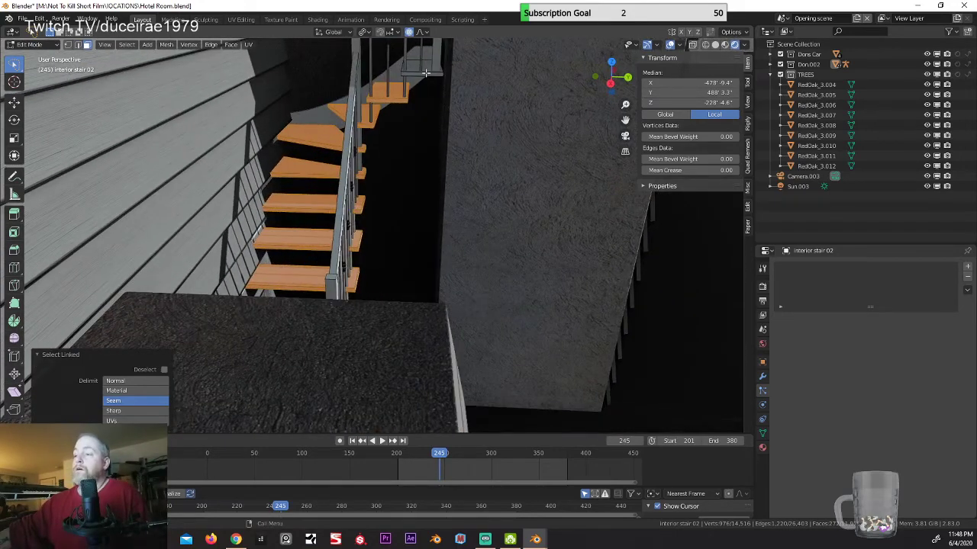
pyautogui.press('l')
pyautogui.press('l')
pyautogui.moveTo(423, 94); pyautogui.dragTo(421, 74, button='middle')
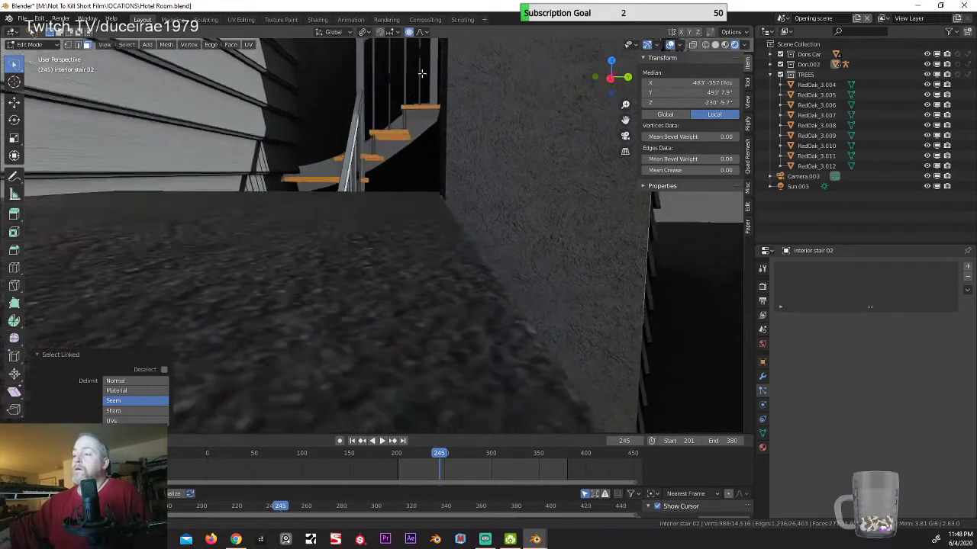
pyautogui.press('l')
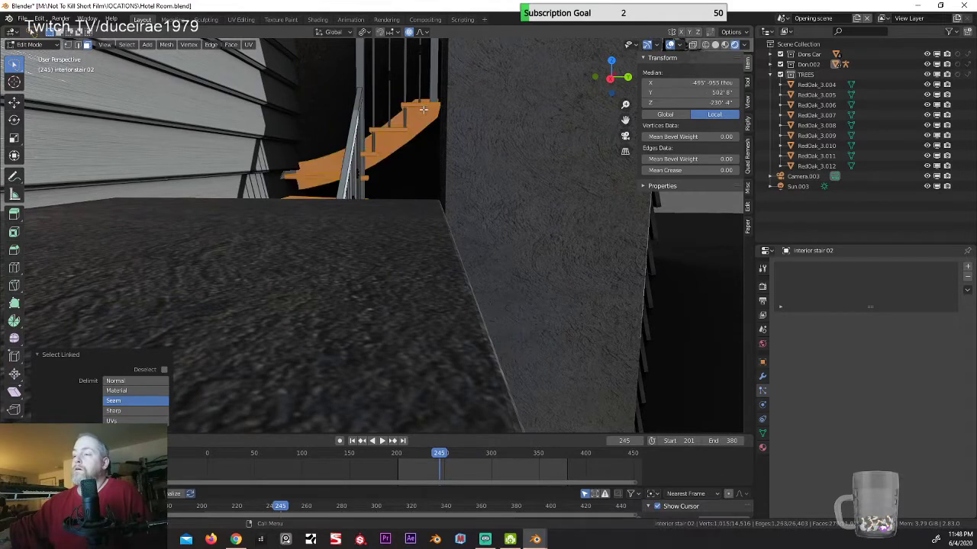
pyautogui.keyDown('shift'); pyautogui.click(423, 110); pyautogui.keyUp('shift')
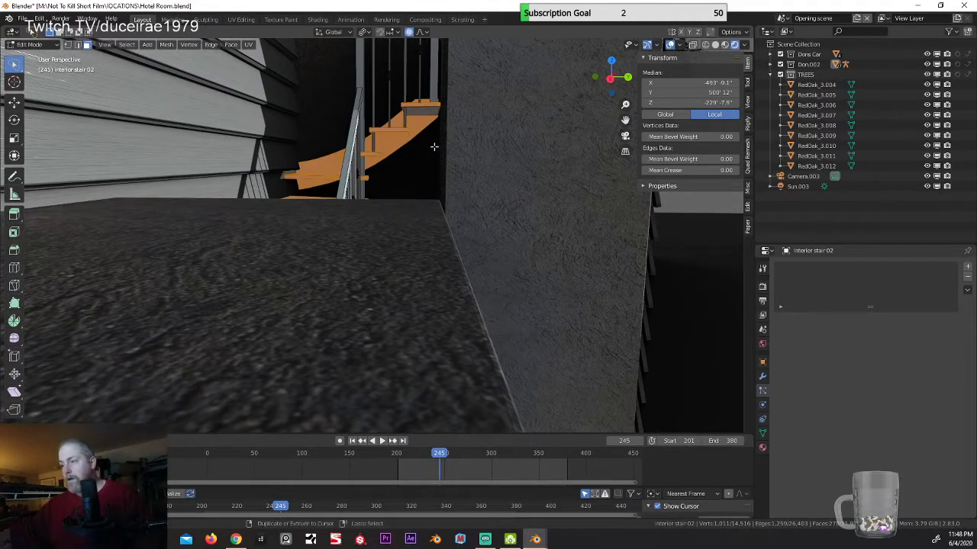
pyautogui.hotkey('shift', 'l')
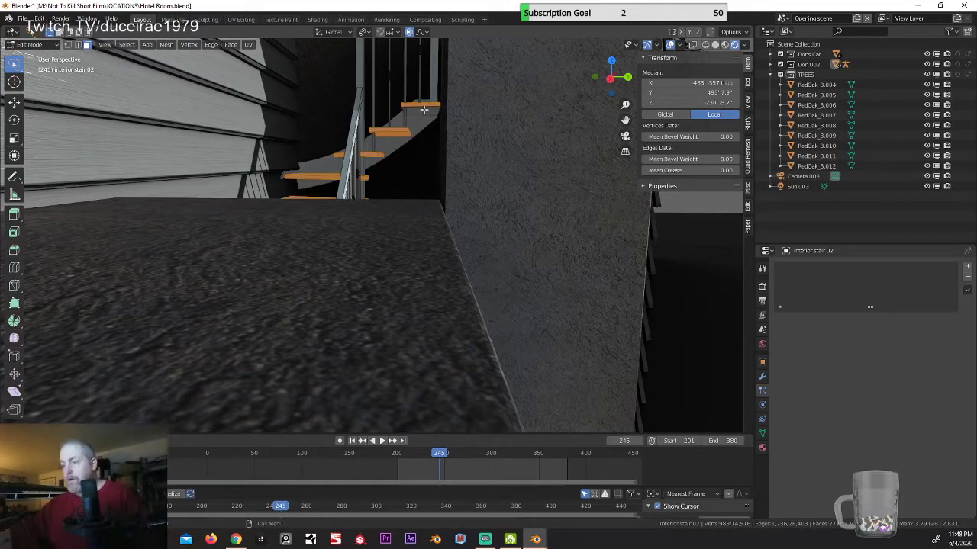
# Step: Add the last linked face of the highest treads to the selection and frame the staircase from farther back
pyautogui.press('l')
pyautogui.moveTo(412, 132); pyautogui.dragTo(267, 234, button='middle')
pyautogui.scroll(-3, 405, 147)
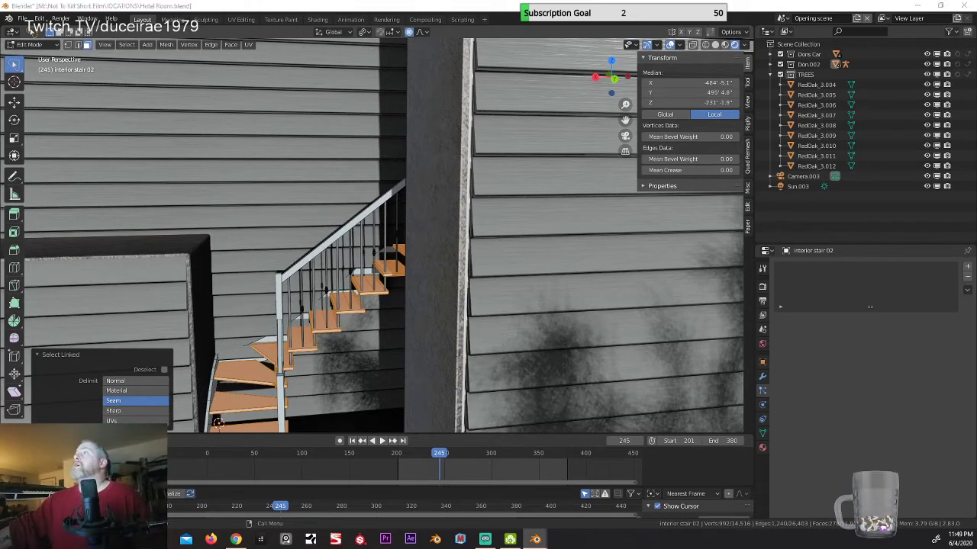
# Step: Undo the last linked selection on the staircase
pyautogui.hotkey('ctrl', 'z')
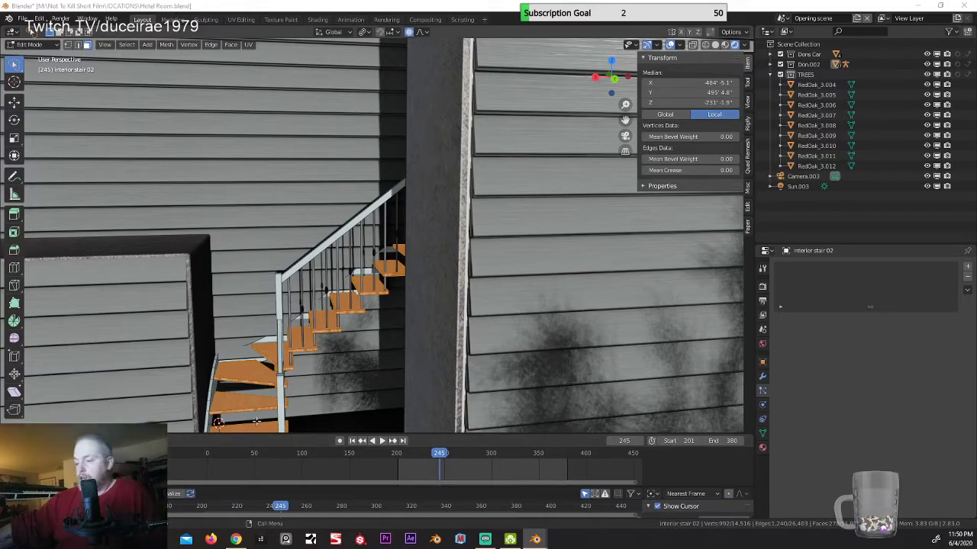
# Step: Examine the wood texture on the winder treads and the straight flight from above and from the railing side
pyautogui.moveTo(257, 421); pyautogui.dragTo(255, 51, button='middle')
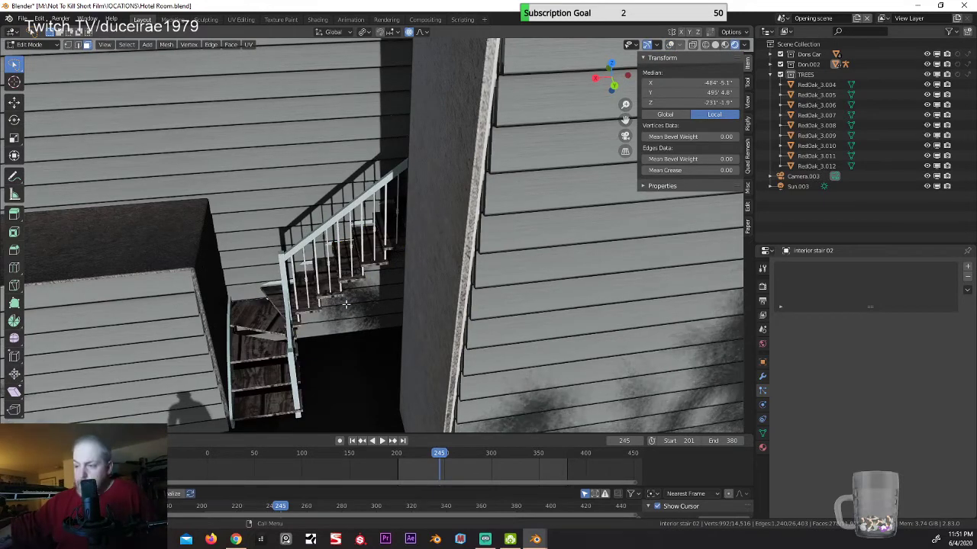
pyautogui.scroll(1, 345, 306)
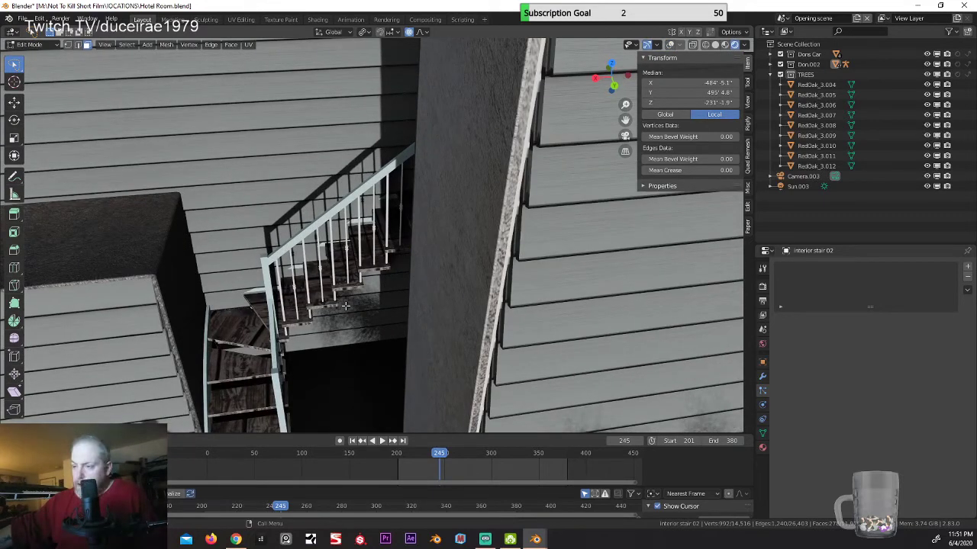
pyautogui.scroll(-1, 345, 306)
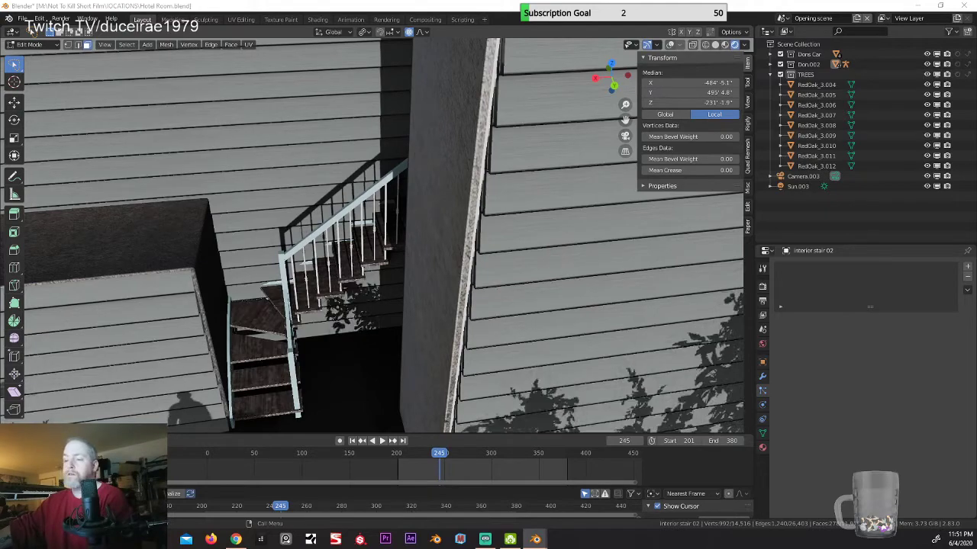
pyautogui.moveTo(330, 338)
pyautogui.mouseDown(button='middle')
pyautogui.moveTo(423, 356)
pyautogui.moveTo(344, 328)
pyautogui.mouseUp(button='middle')
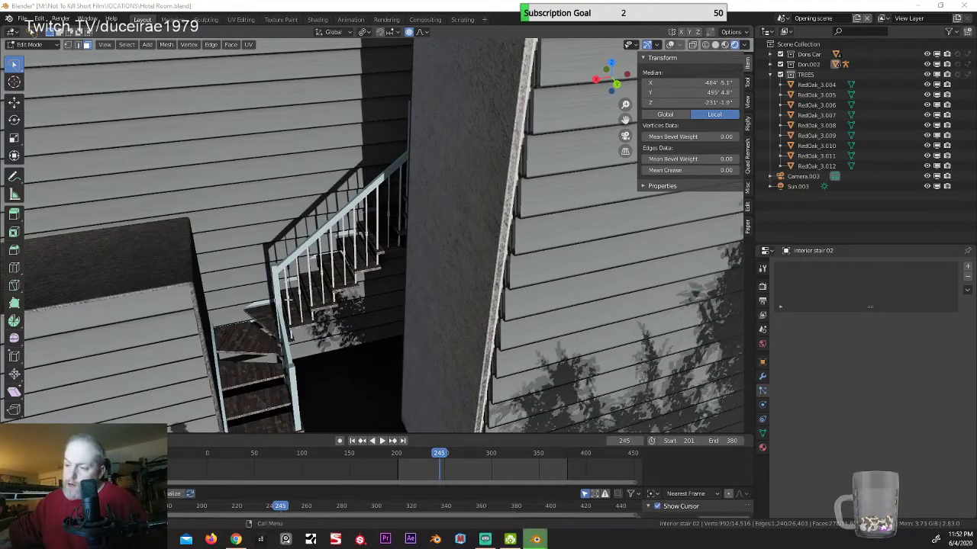
pyautogui.scroll(10, 303, 325)
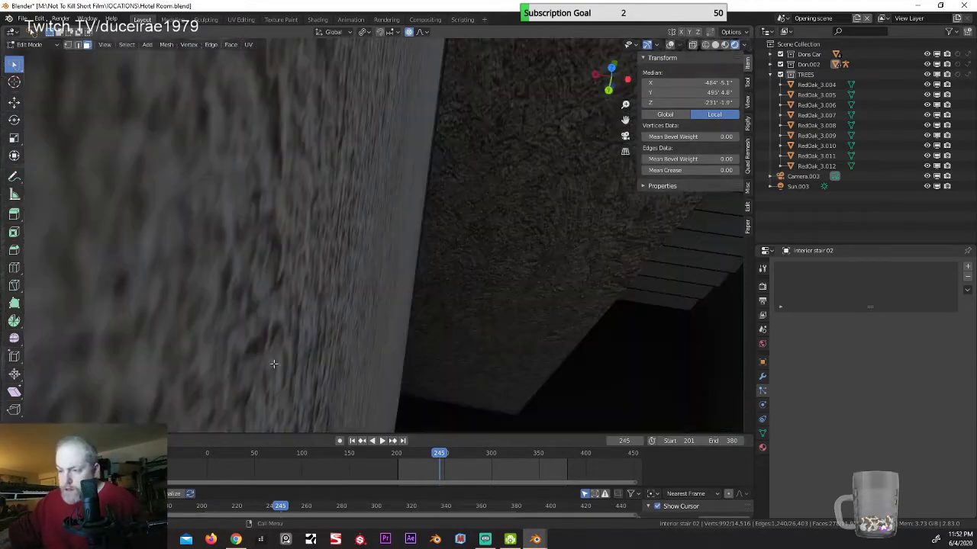
pyautogui.scroll(-10, 255, 346)
pyautogui.moveTo(255, 343); pyautogui.dragTo(369, 303, button='middle')
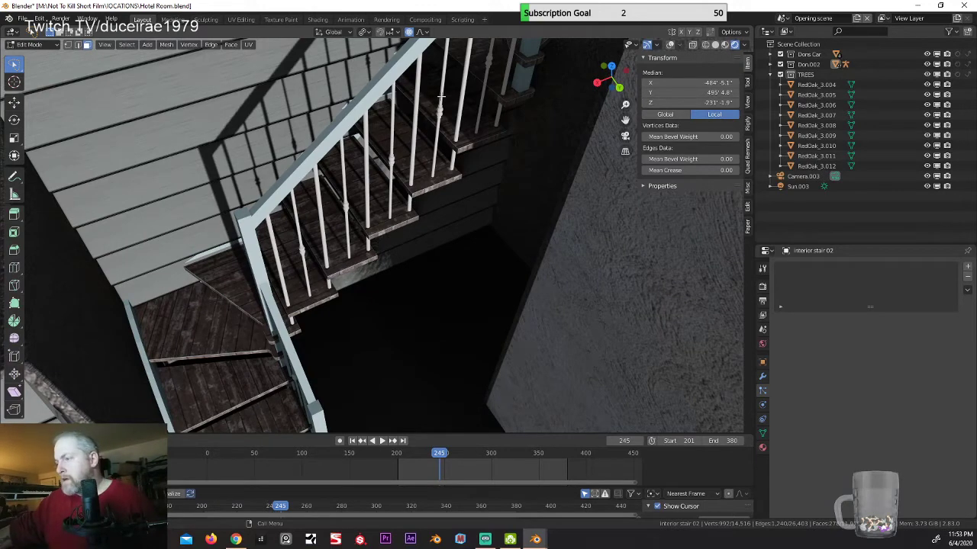
pyautogui.moveTo(362, 306); pyautogui.dragTo(349, 292, button='middle')
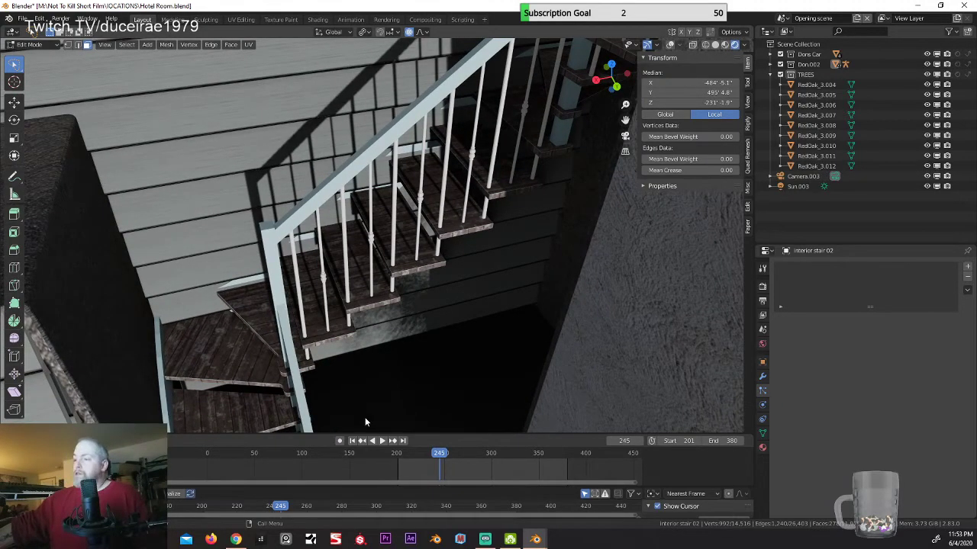
pyautogui.moveTo(387, 317); pyautogui.dragTo(369, 319, button='middle')
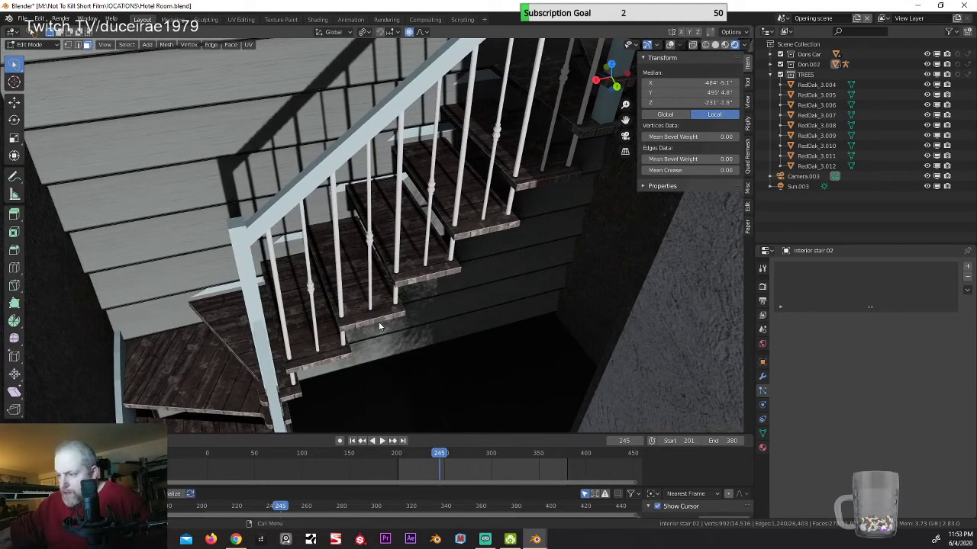
pyautogui.moveTo(329, 386); pyautogui.dragTo(311, 340, button='middle')
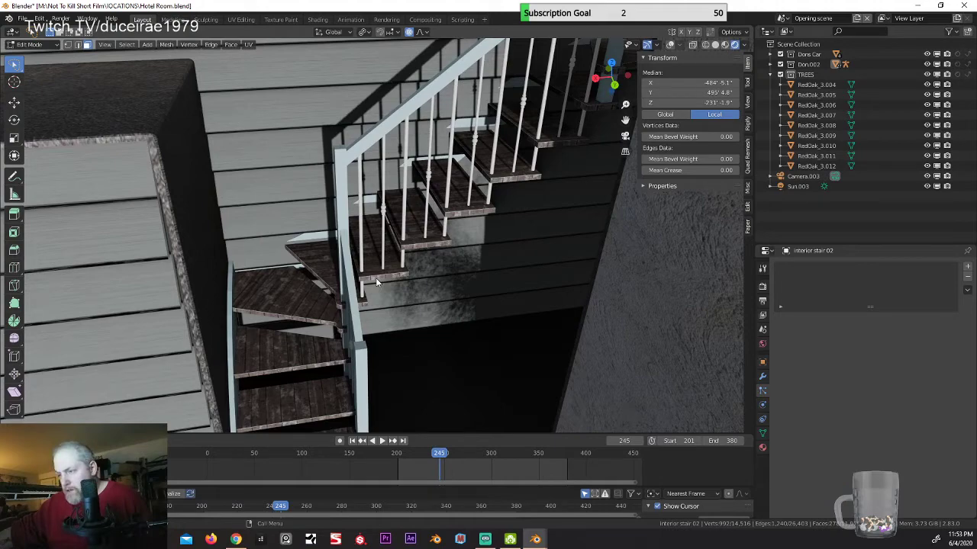
pyautogui.moveTo(300, 393)
pyautogui.mouseDown(button='middle')
pyautogui.moveTo(343, 378)
pyautogui.moveTo(359, 356)
pyautogui.moveTo(412, 359)
pyautogui.mouseUp(button='middle')
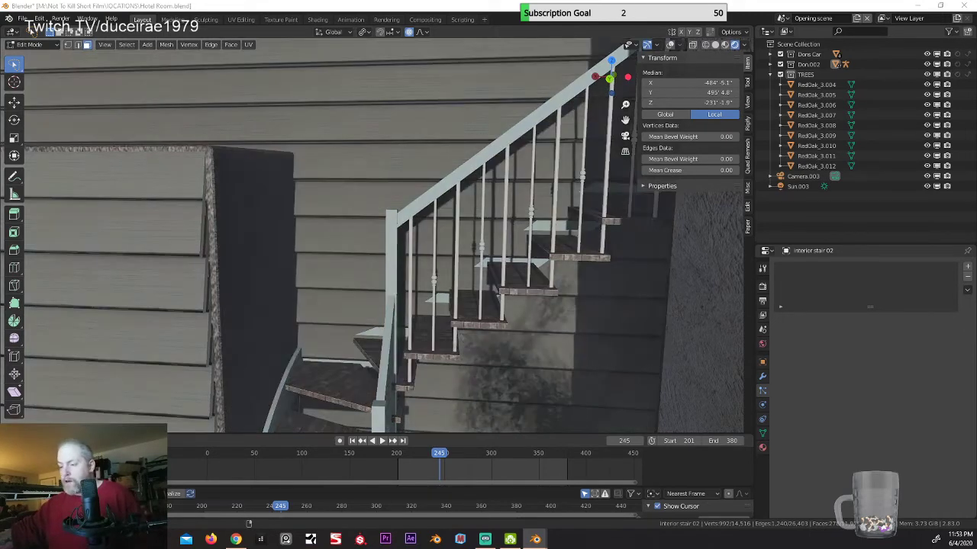
# Step: Examine the wood texture on the front edges and undersides of the treads up close
pyautogui.moveTo(531, 288); pyautogui.dragTo(404, 242, button='middle')
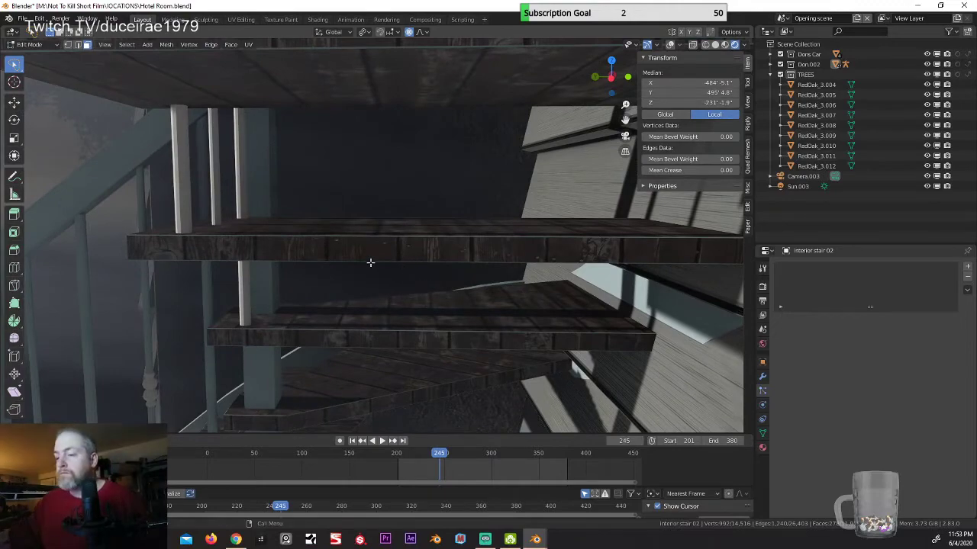
pyautogui.moveTo(334, 278); pyautogui.dragTo(229, 153, button='middle')
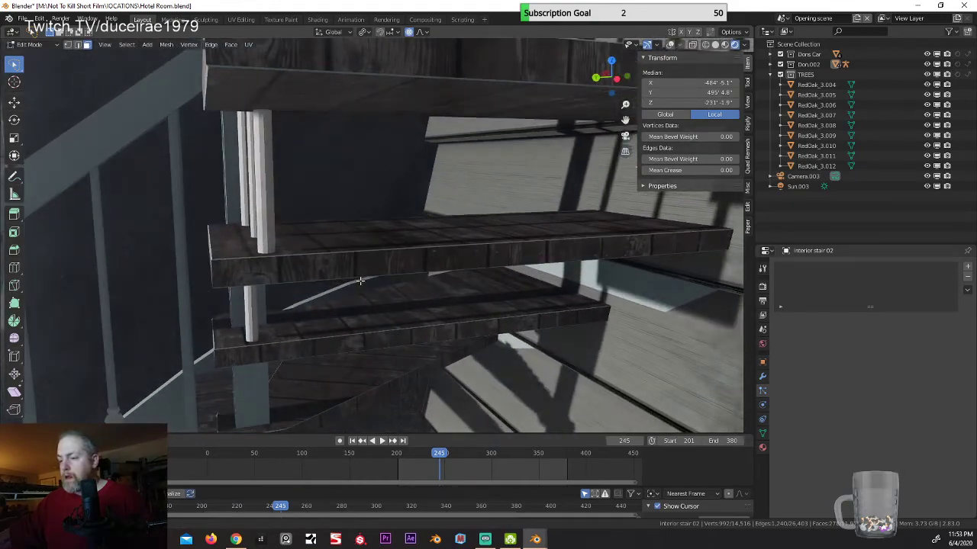
pyautogui.moveTo(241, 318); pyautogui.dragTo(338, 298, button='middle')
pyautogui.moveTo(438, 335); pyautogui.dragTo(327, 305, button='middle')
pyautogui.moveTo(277, 349); pyautogui.dragTo(264, 298, button='middle')
pyautogui.moveTo(399, 259); pyautogui.dragTo(235, 367, button='middle')
# Step: Select the front face of a low tread and show the viewport overlays
pyautogui.click(265, 363)
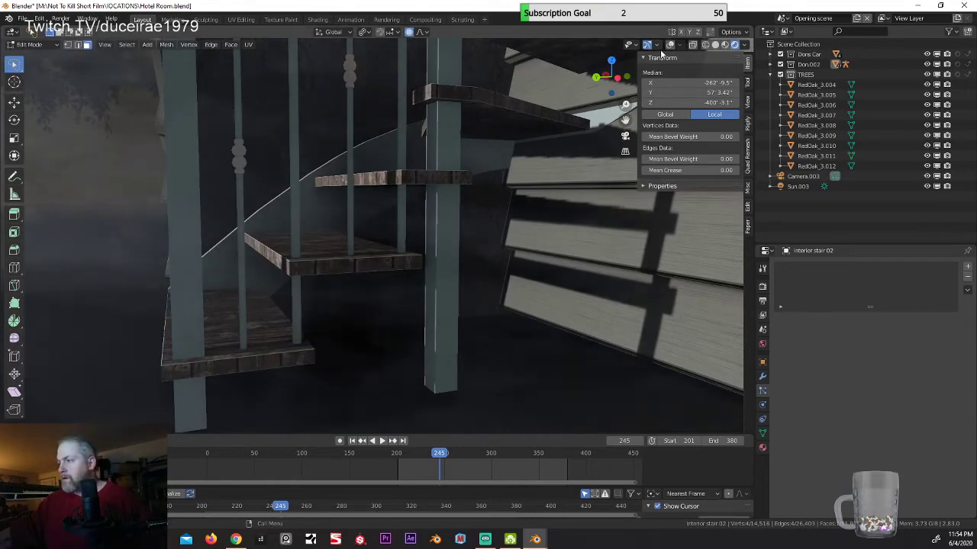
pyautogui.press('z')
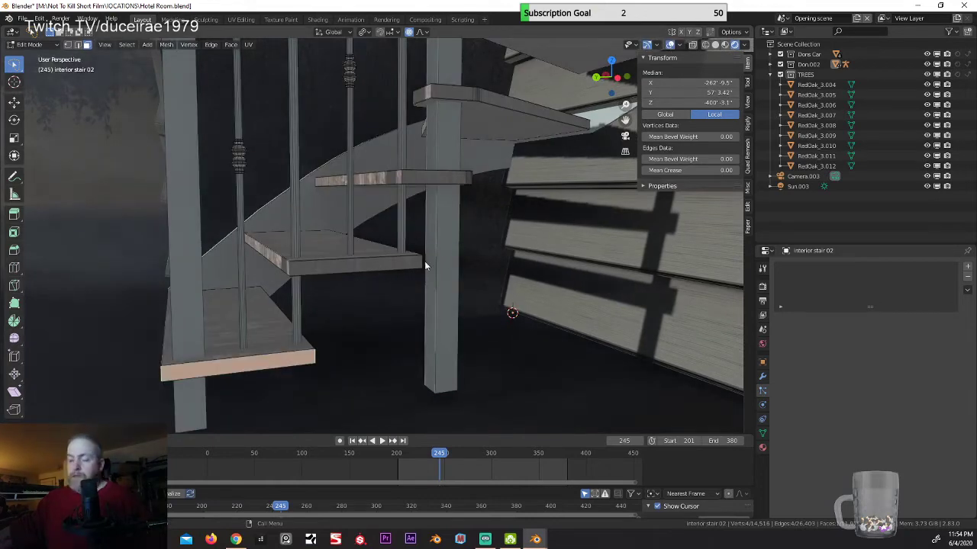
# Step: Select the front faces of five consecutive treads, starting just above the winders and going up the straight flight
pyautogui.moveTo(448, 255); pyautogui.dragTo(290, 259, button='middle')
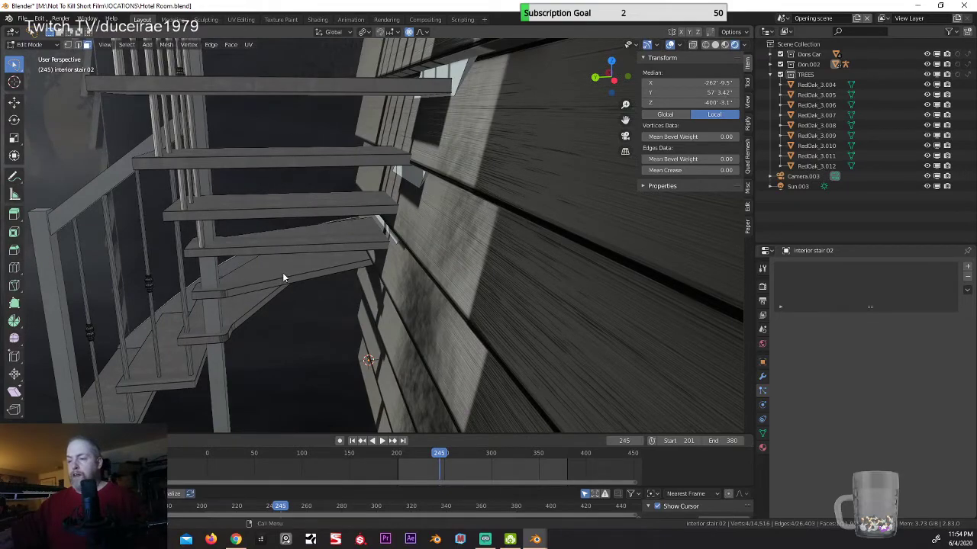
pyautogui.scroll(3, 282, 275)
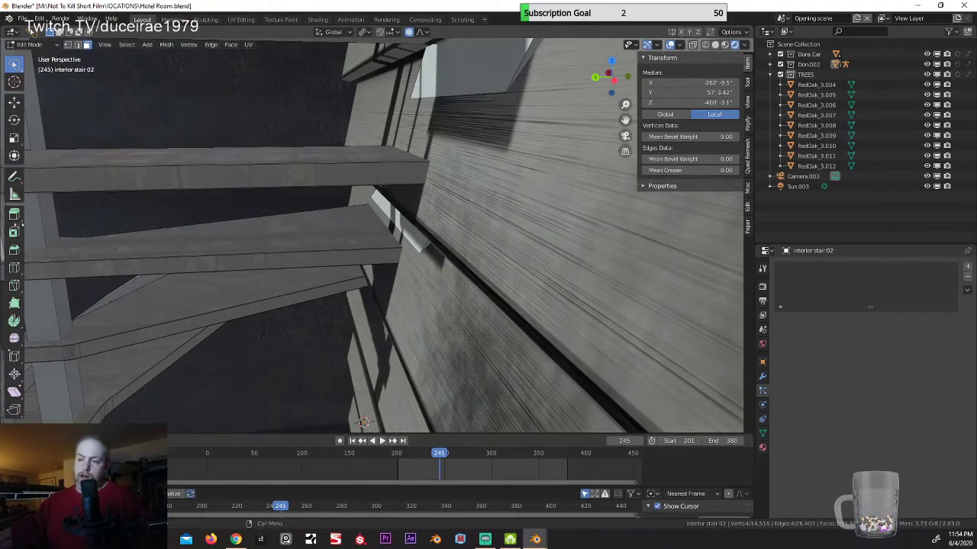
pyautogui.keyDown('shift'); pyautogui.moveTo(114, 251); pyautogui.dragTo(218, 221, button='middle'); pyautogui.keyUp('shift')
pyautogui.scroll(-3, 215, 226)
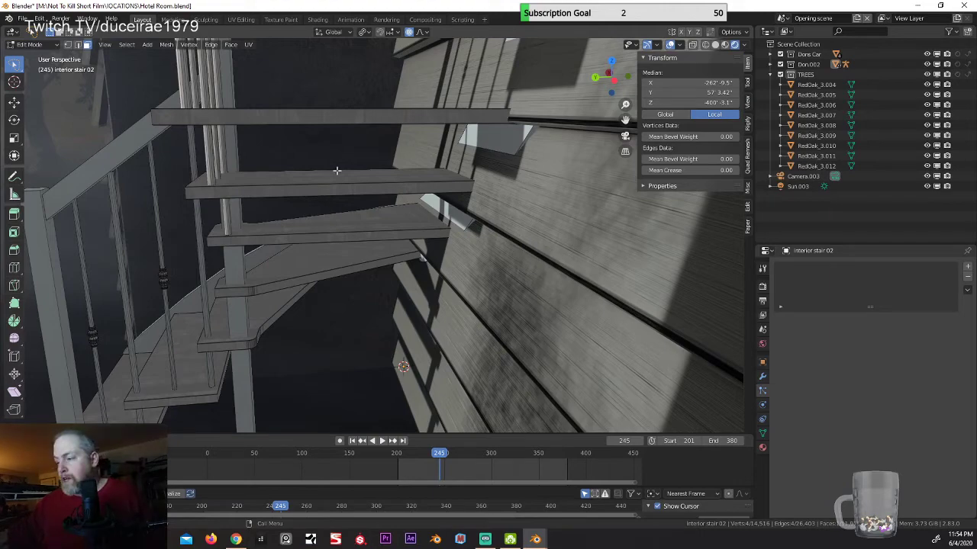
pyautogui.moveTo(327, 228)
pyautogui.mouseDown(button='middle')
pyautogui.moveTo(382, 211)
pyautogui.moveTo(331, 220)
pyautogui.mouseUp(button='middle')
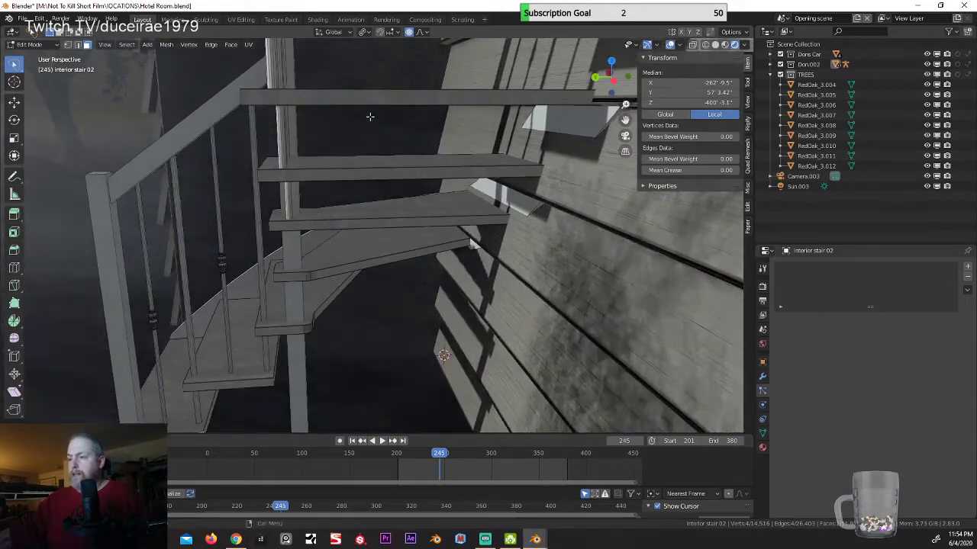
pyautogui.moveTo(369, 117); pyautogui.dragTo(423, 120, button='middle')
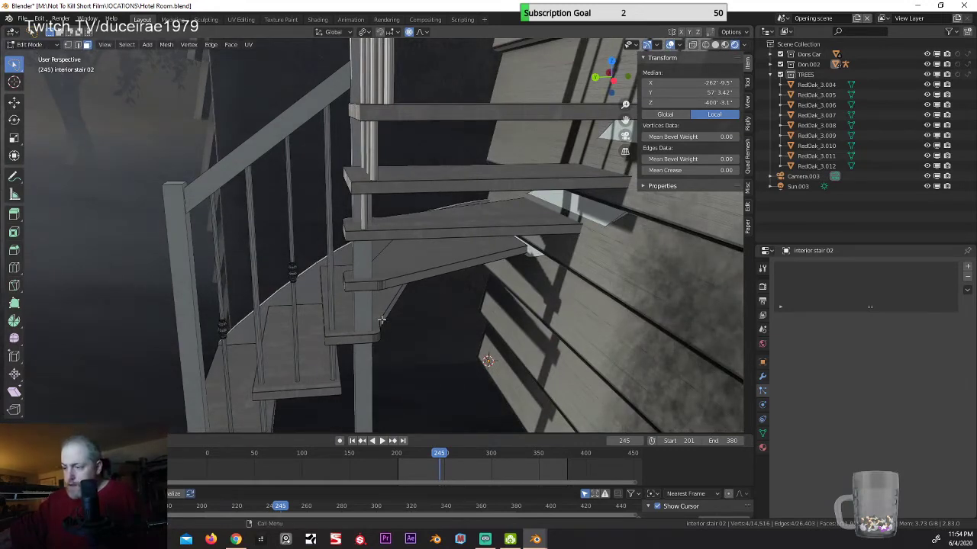
pyautogui.click(453, 229)
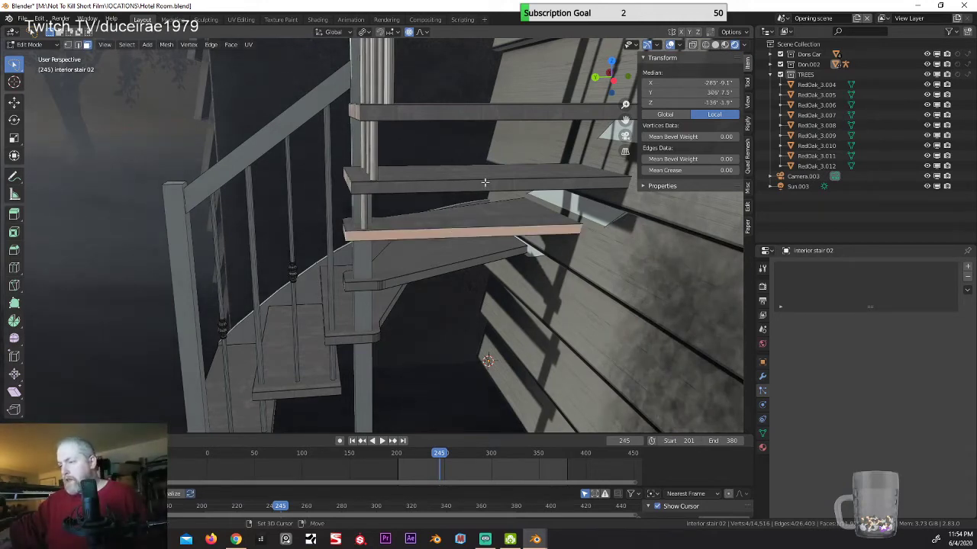
pyautogui.keyDown('alt'); pyautogui.keyDown('shift'); pyautogui.click(485, 183); pyautogui.keyUp('shift'); pyautogui.keyUp('alt')
pyautogui.keyDown('alt'); pyautogui.keyDown('shift'); pyautogui.click(492, 114); pyautogui.keyUp('shift'); pyautogui.keyUp('alt')
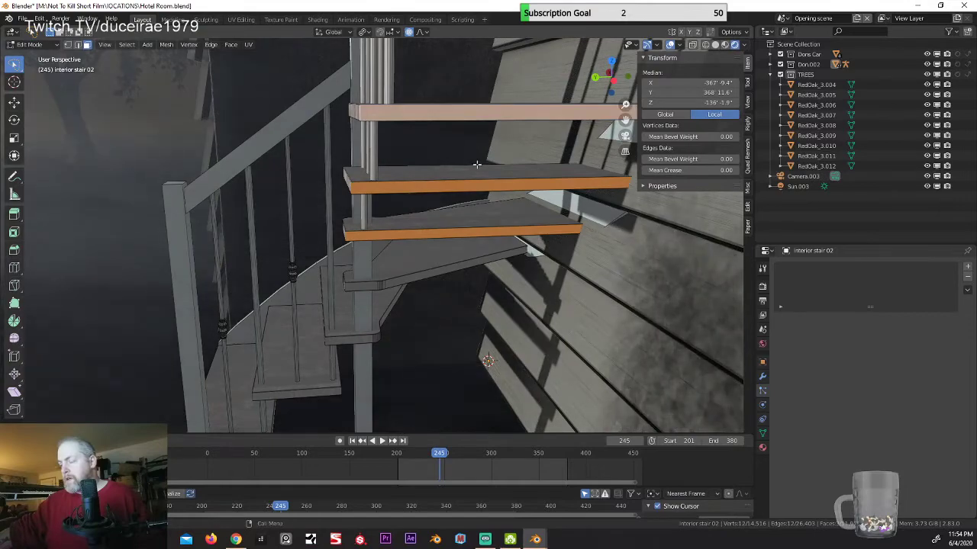
pyautogui.moveTo(476, 164); pyautogui.dragTo(339, 228, button='middle')
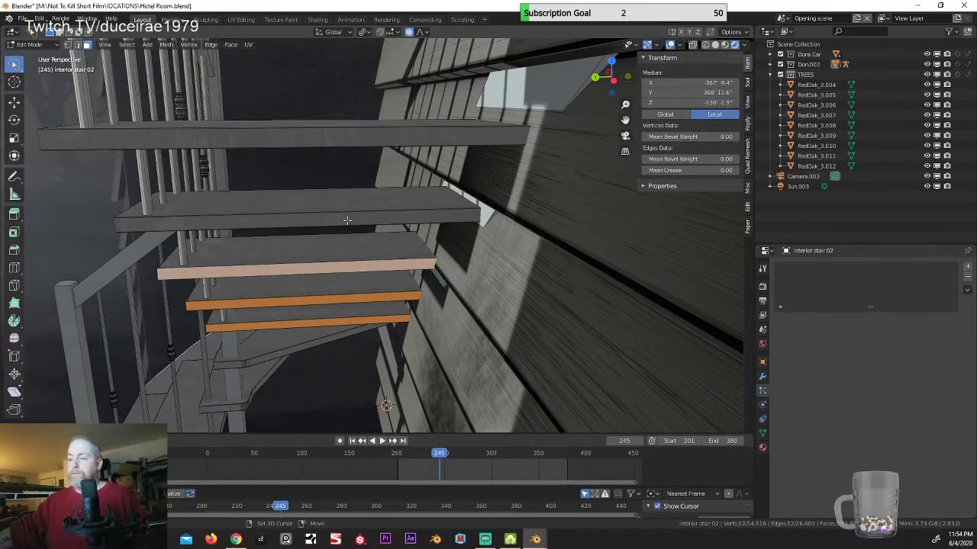
pyautogui.keyDown('alt'); pyautogui.keyDown('shift'); pyautogui.click(346, 220); pyautogui.keyUp('shift'); pyautogui.keyUp('alt')
pyautogui.keyDown('alt'); pyautogui.keyDown('shift'); pyautogui.click(371, 153); pyautogui.keyUp('shift'); pyautogui.keyUp('alt')
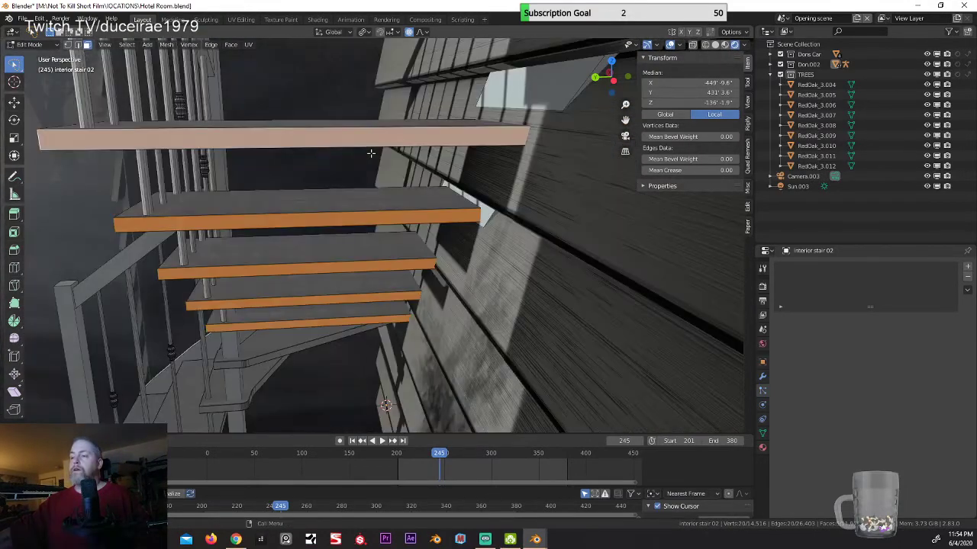
# Step: Add the next higher tread's front face to the selection, and try including the one above before deselecting it
pyautogui.keyDown('shift'); pyautogui.moveTo(371, 153); pyautogui.dragTo(353, 243, button='middle'); pyautogui.keyUp('shift')
pyautogui.keyDown('shift'); pyautogui.click(336, 236); pyautogui.keyUp('shift')
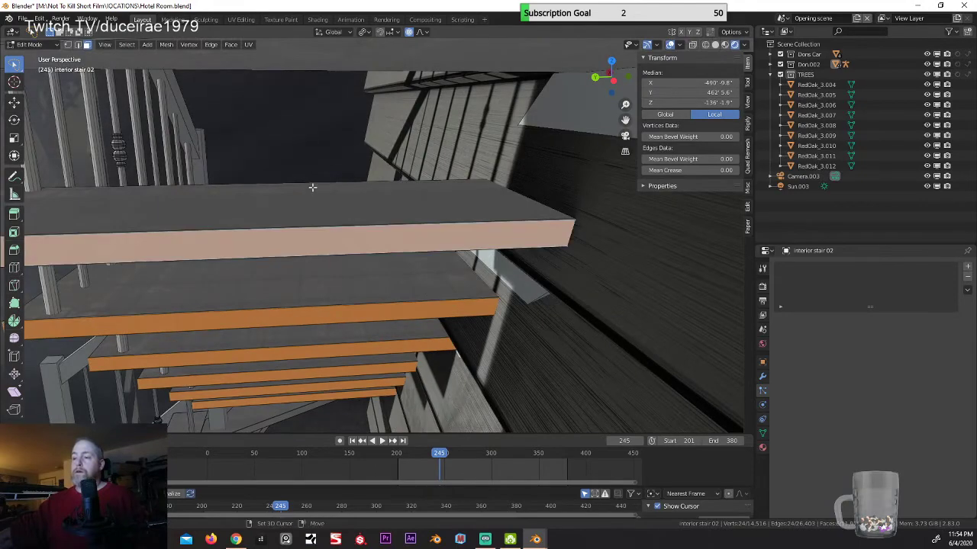
pyautogui.keyDown('shift'); pyautogui.moveTo(313, 187); pyautogui.dragTo(303, 229, button='middle'); pyautogui.keyUp('shift')
pyautogui.keyDown('shift'); pyautogui.click(303, 229); pyautogui.keyUp('shift')
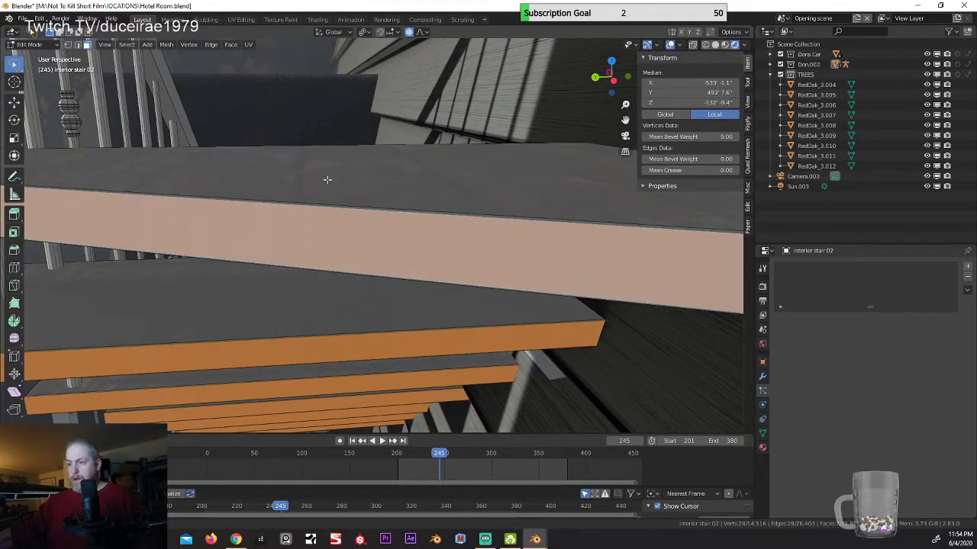
pyautogui.moveTo(327, 179)
pyautogui.mouseDown(button='middle')
pyautogui.moveTo(325, 216)
pyautogui.moveTo(323, 171)
pyautogui.mouseUp(button='middle')
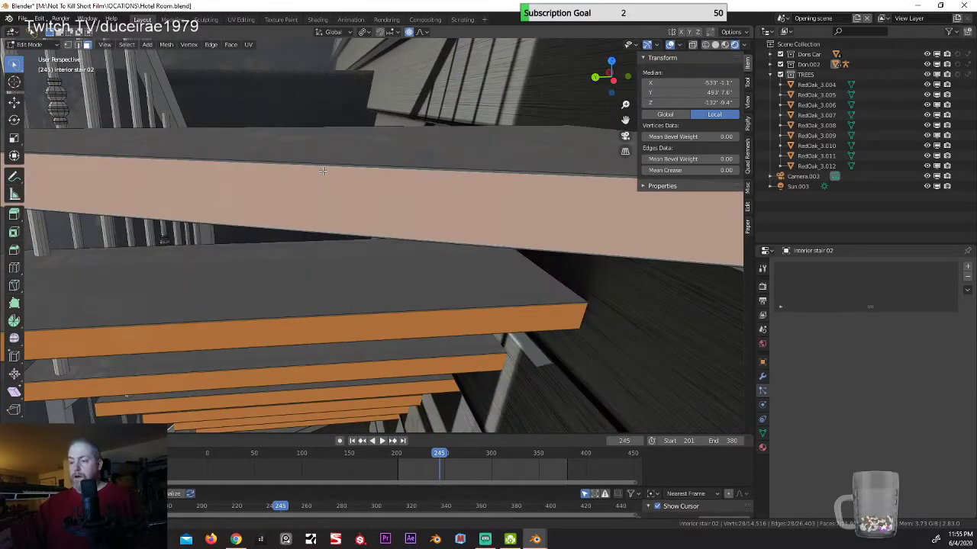
pyautogui.keyDown('shift'); pyautogui.click(325, 176); pyautogui.keyUp('shift')
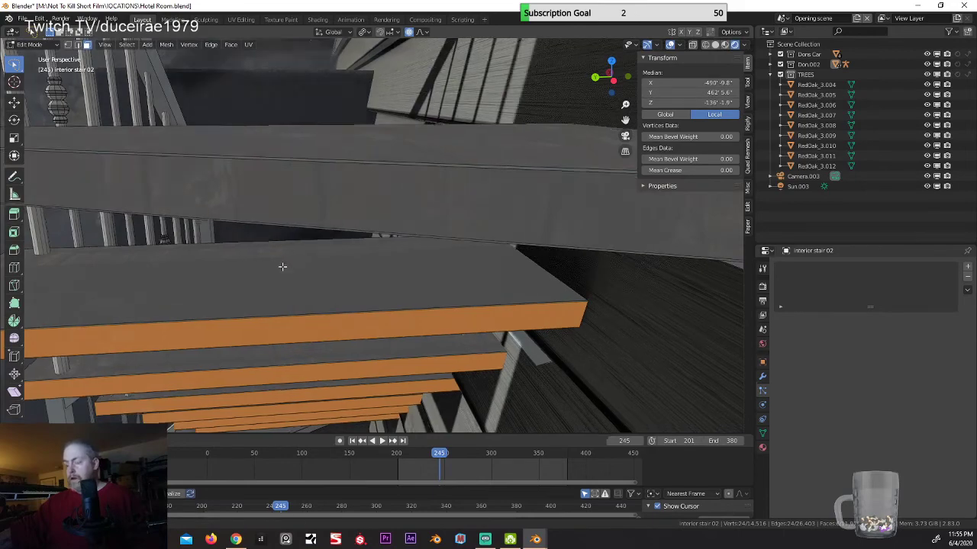
pyautogui.moveTo(282, 266); pyautogui.dragTo(293, 298, button='middle')
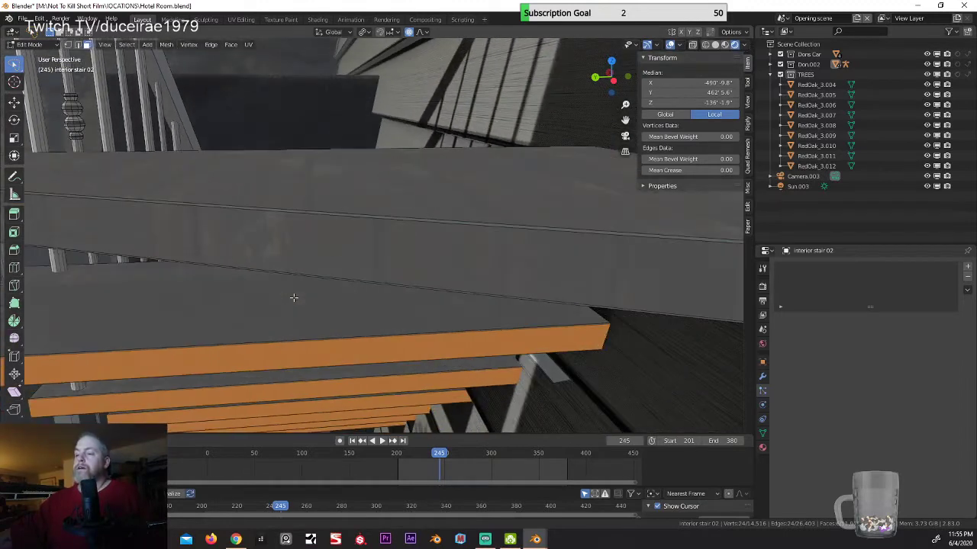
# Step: Select only the front face of the angled upper tread and inspect the wood texture down the flight
pyautogui.click(297, 261)
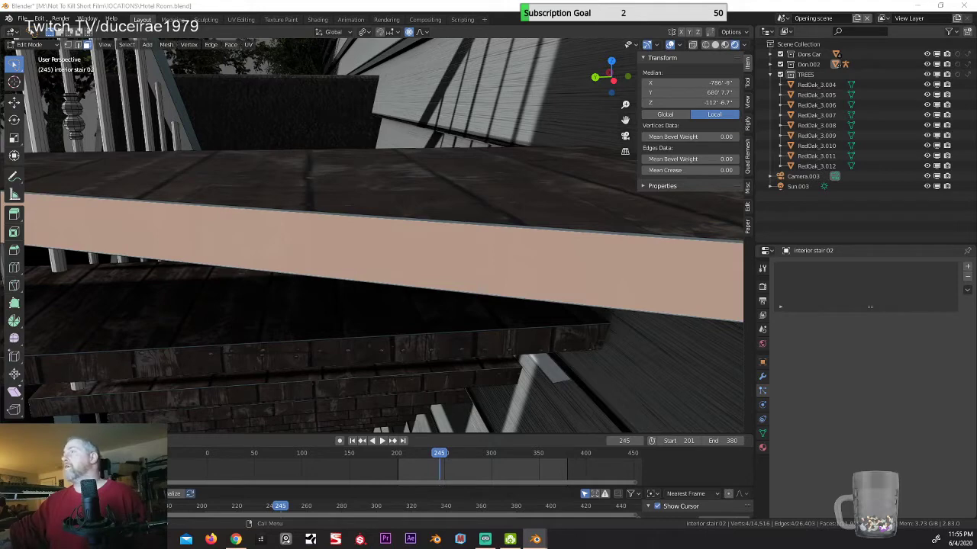
pyautogui.press('z')
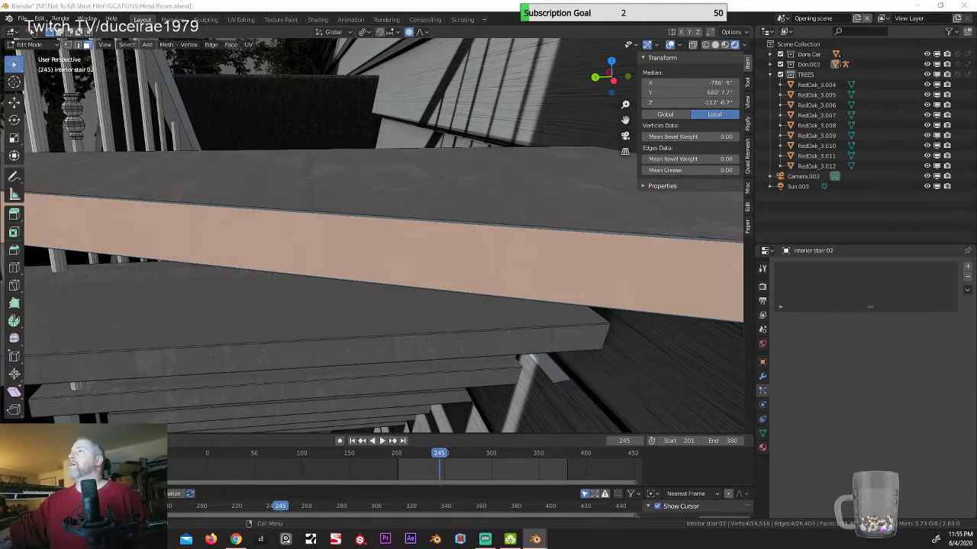
pyautogui.click(968, 277)
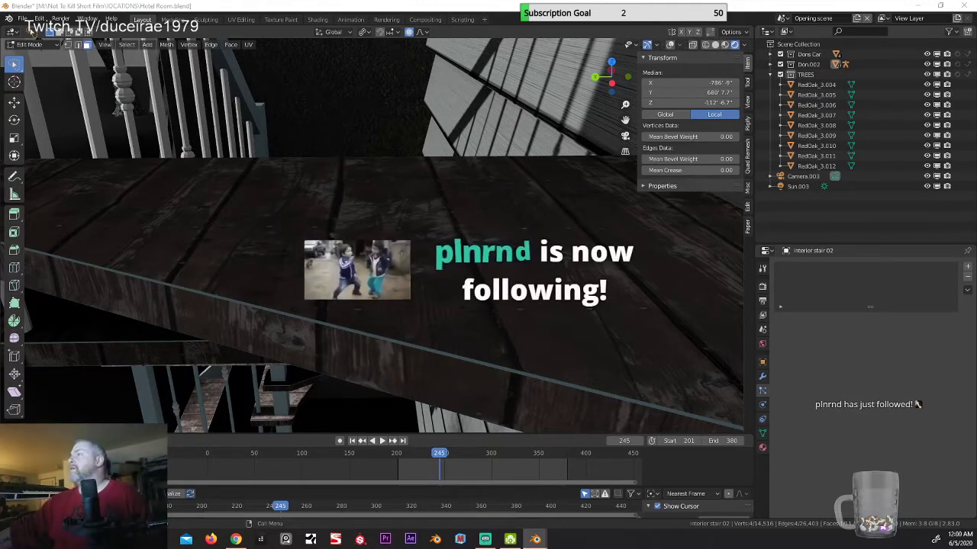
pyautogui.scroll(-5, 348, 200)
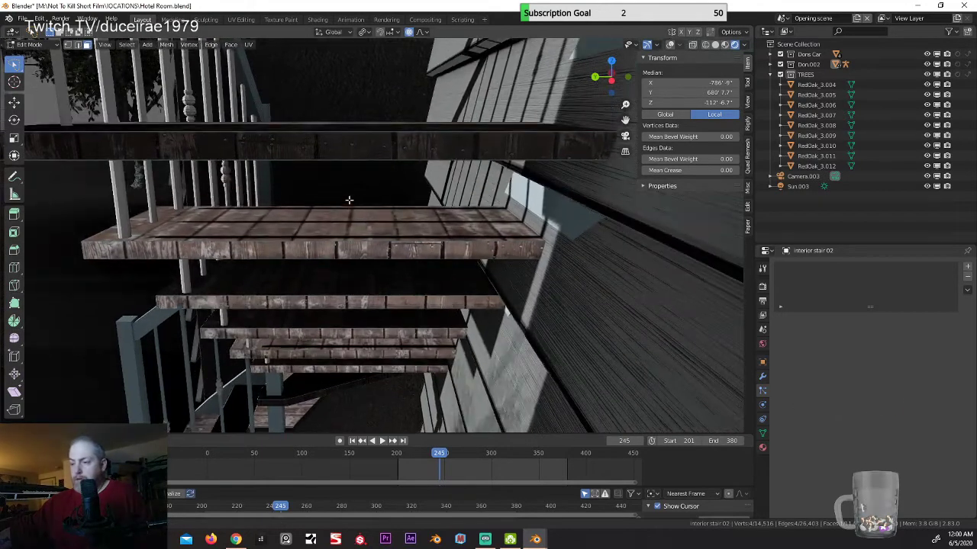
pyautogui.moveTo(349, 201); pyautogui.dragTo(343, 242, button='middle')
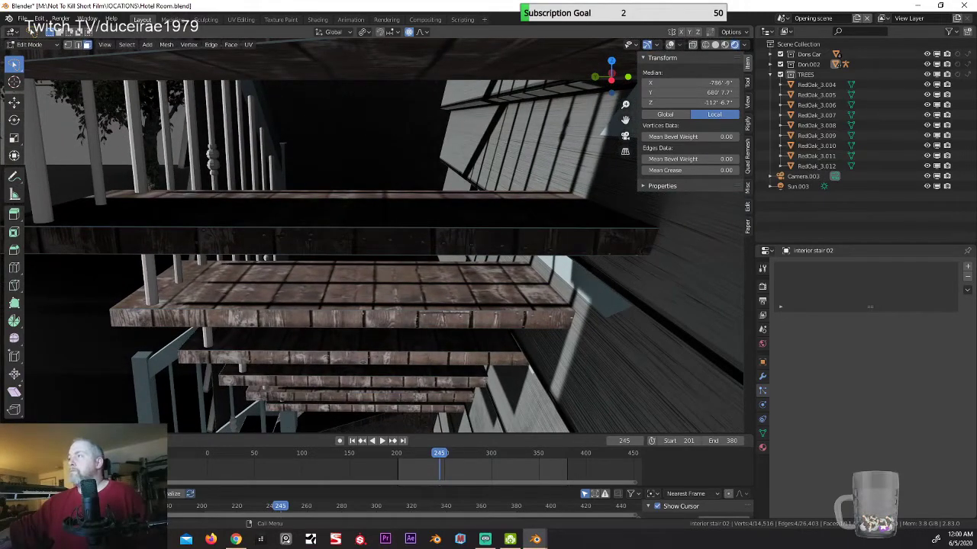
pyautogui.hotkey('shift', 'a')
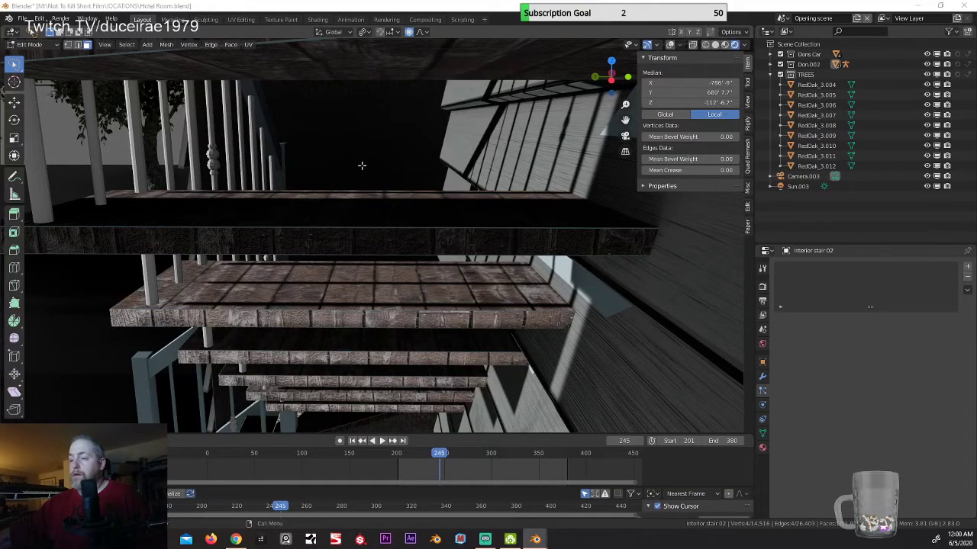
# Step: Examine the wood texture on the angled upper tread and its neighbours, undoing and redoing the last change for comparison
pyautogui.scroll(3, 359, 173)
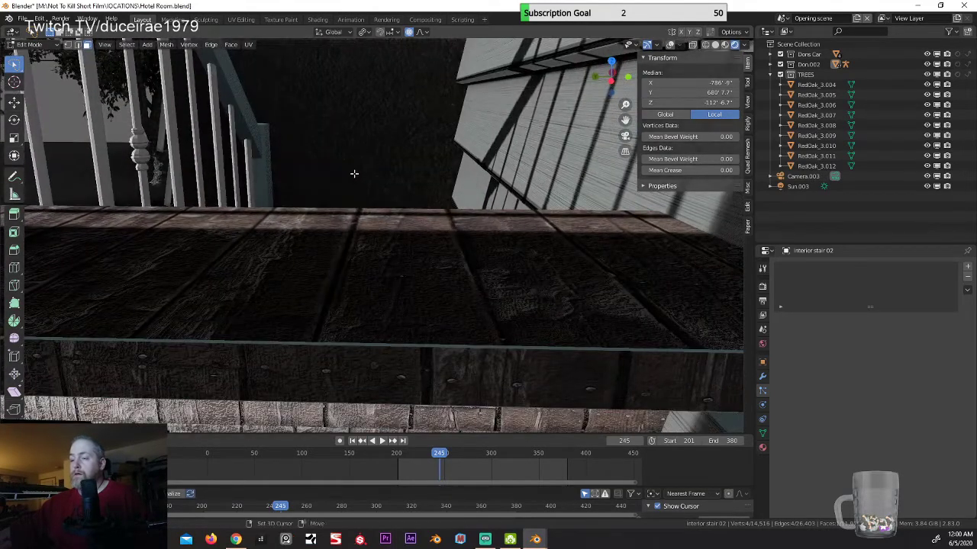
pyautogui.moveTo(355, 173)
pyautogui.keyDown('shift'); pyautogui.mouseDown(button='middle')
pyautogui.moveTo(360, 153)
pyautogui.moveTo(361, 161)
pyautogui.mouseUp(button='middle'); pyautogui.keyUp('shift')
pyautogui.scroll(4, 359, 187)
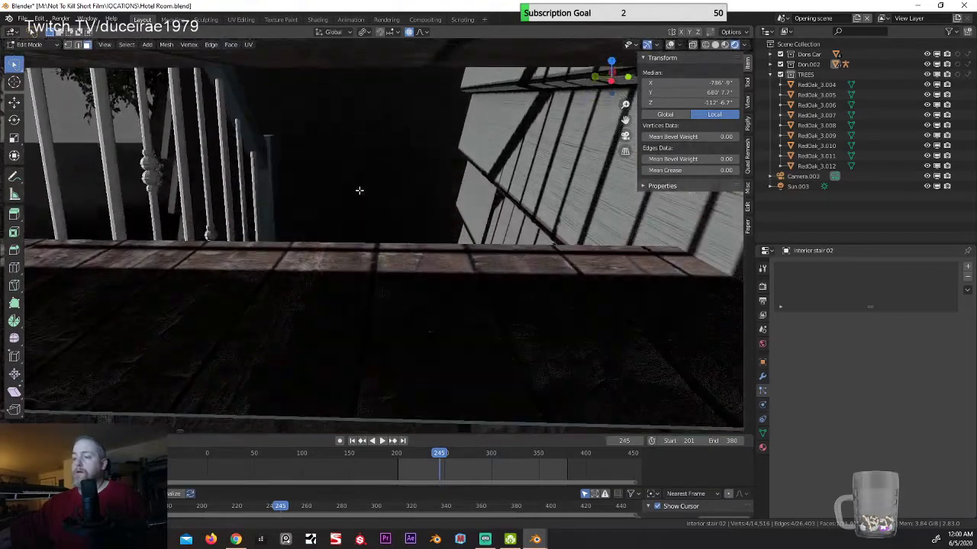
pyautogui.scroll(-2, 360, 191)
pyautogui.scroll(-2, 358, 183)
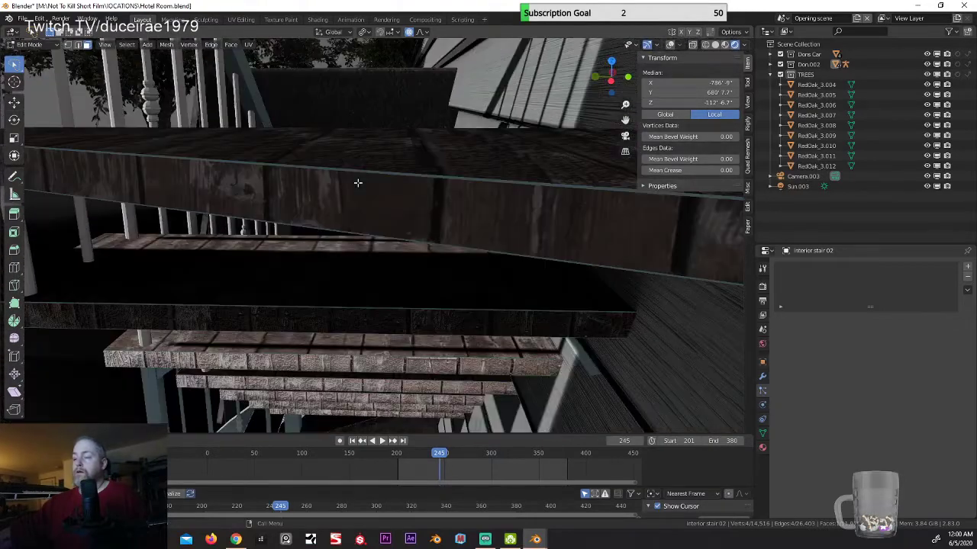
pyautogui.scroll(2, 358, 190)
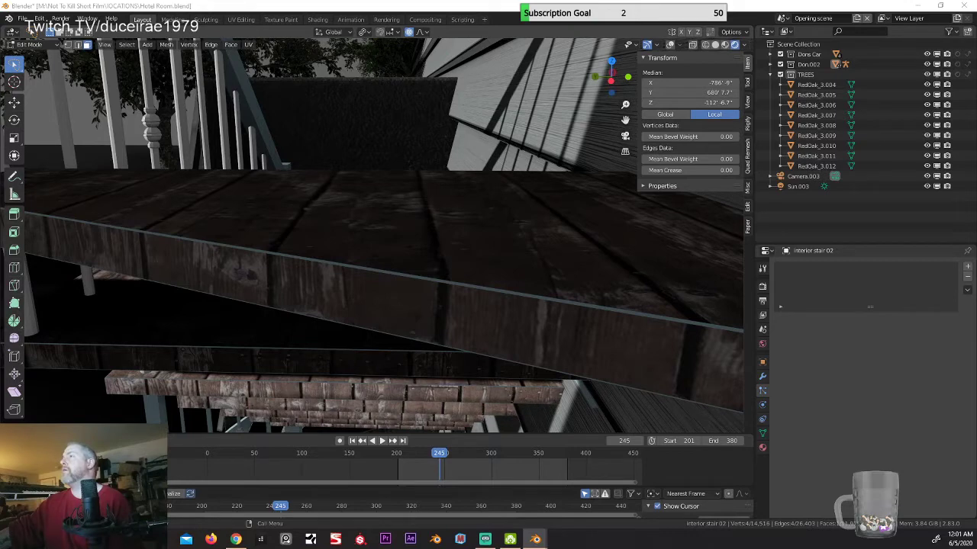
pyautogui.hotkey('ctrl', 'z')
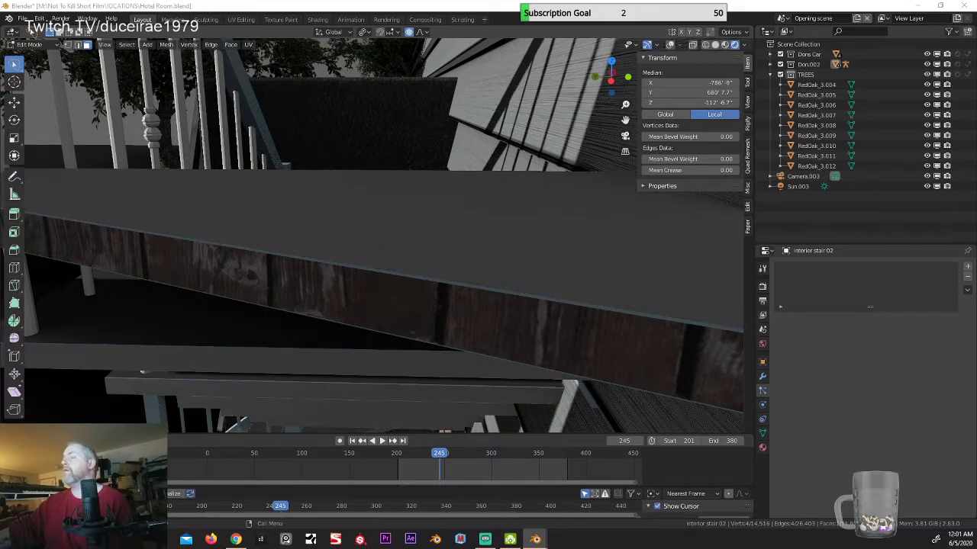
pyautogui.hotkey('ctrl', 'shift', 'z')
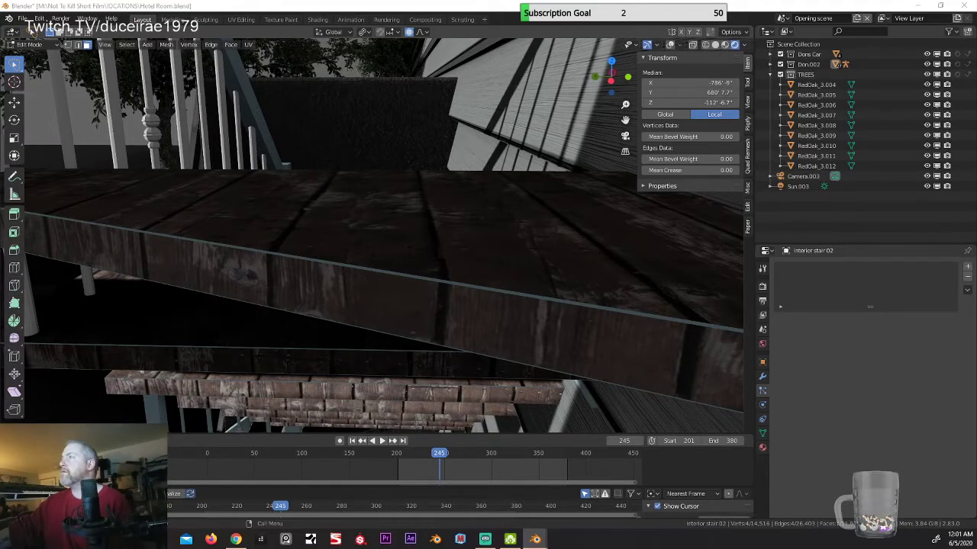
pyautogui.hotkey('ctrl', 'z')
pyautogui.hotkey('ctrl', 'shift', 'z')
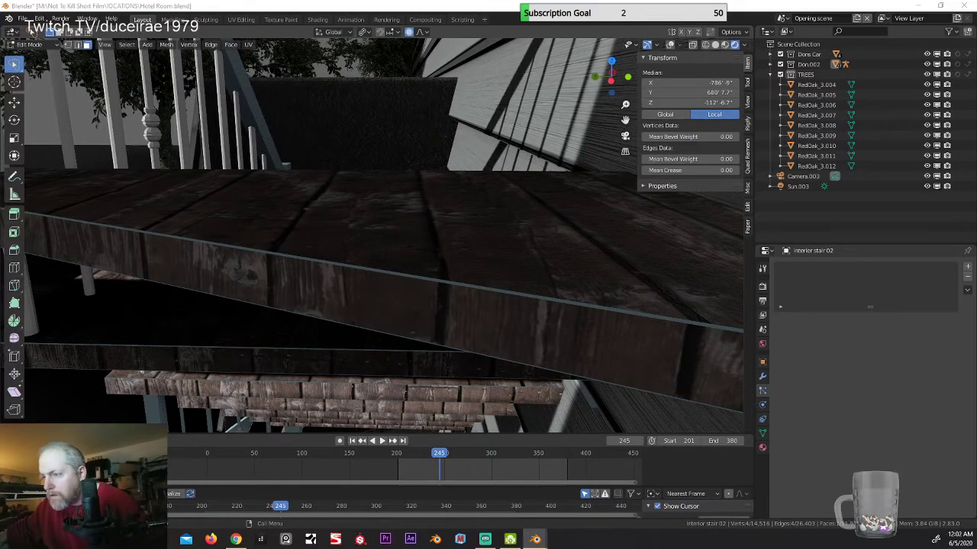
# Step: Clear the face selection on the stair mesh, leaving the viewport overlays hidden
pyautogui.moveTo(390, 260); pyautogui.dragTo(386, 308, button='middle')
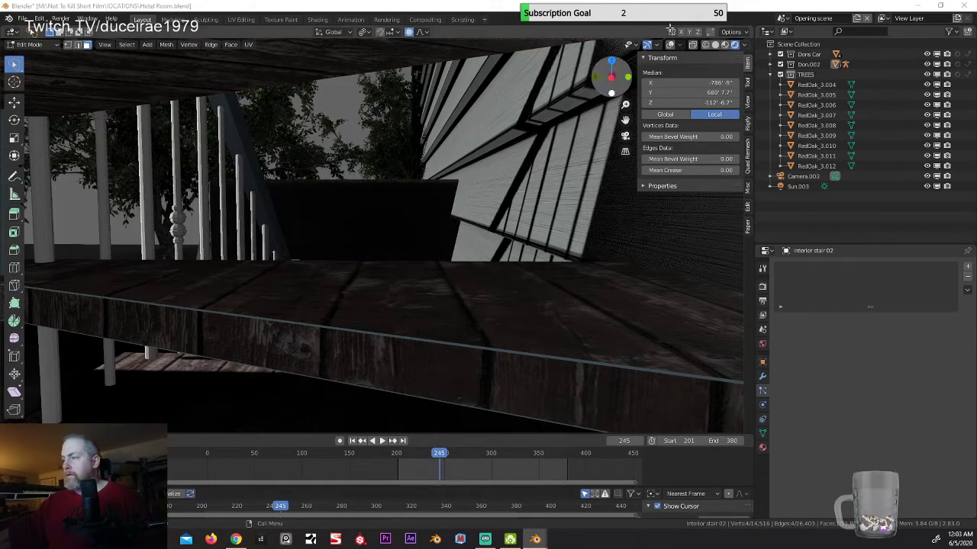
pyautogui.click(671, 45)
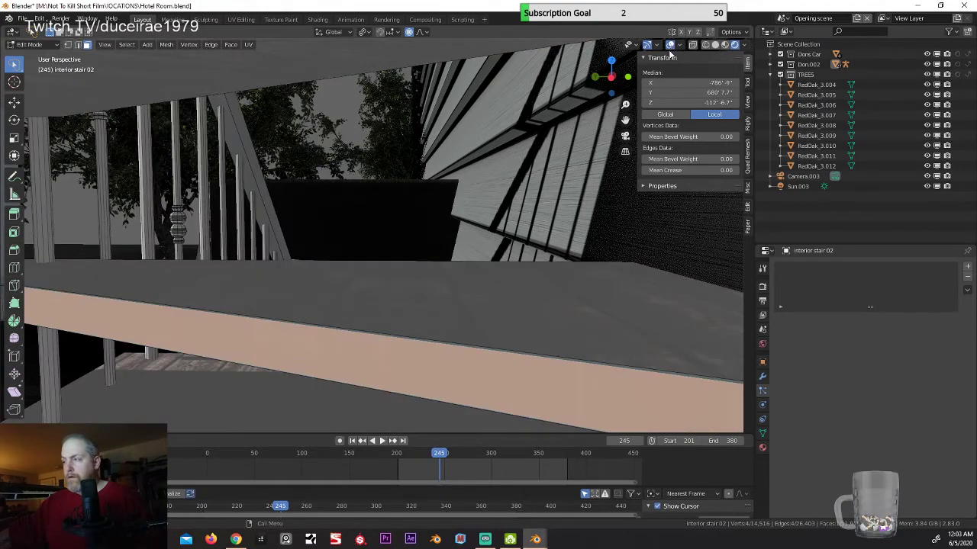
pyautogui.hotkey('alt', 'a')
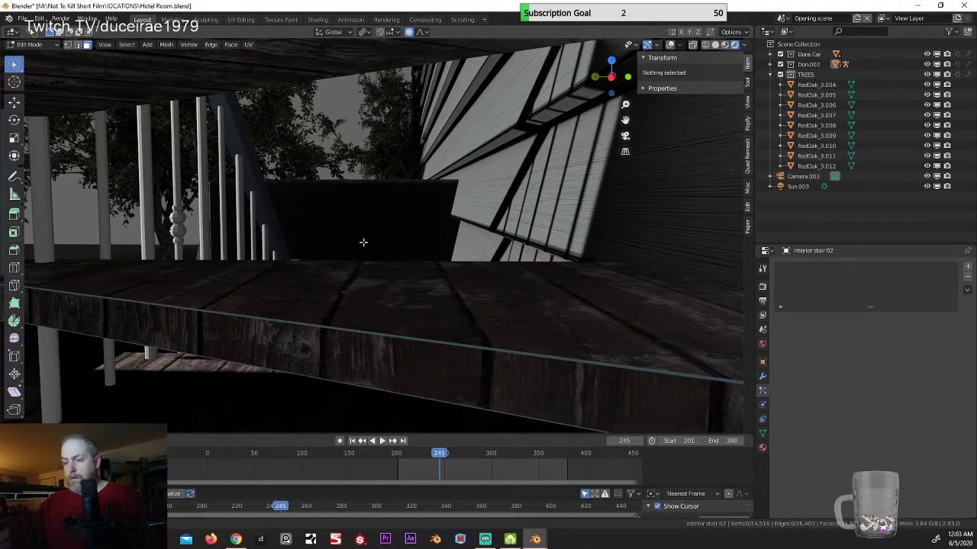
# Step: Examine the front and top edges of the upper treads from several angles, ending at the angled tread's post end
pyautogui.keyDown('shift'); pyautogui.scroll(-8, 362, 242); pyautogui.keyUp('shift')
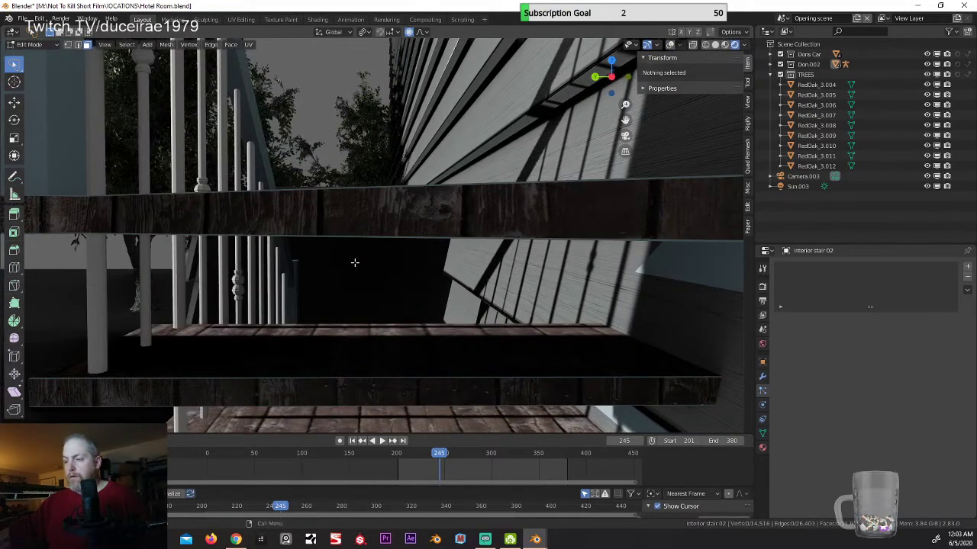
pyautogui.keyDown('shift'); pyautogui.scroll(-5, 355, 264); pyautogui.keyUp('shift')
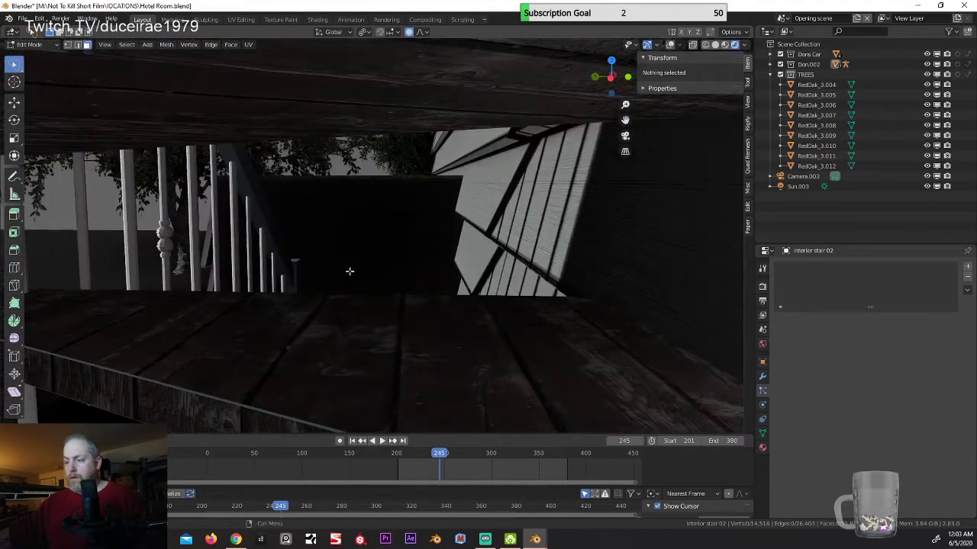
pyautogui.keyDown('shift'); pyautogui.scroll(-5, 347, 273); pyautogui.keyUp('shift')
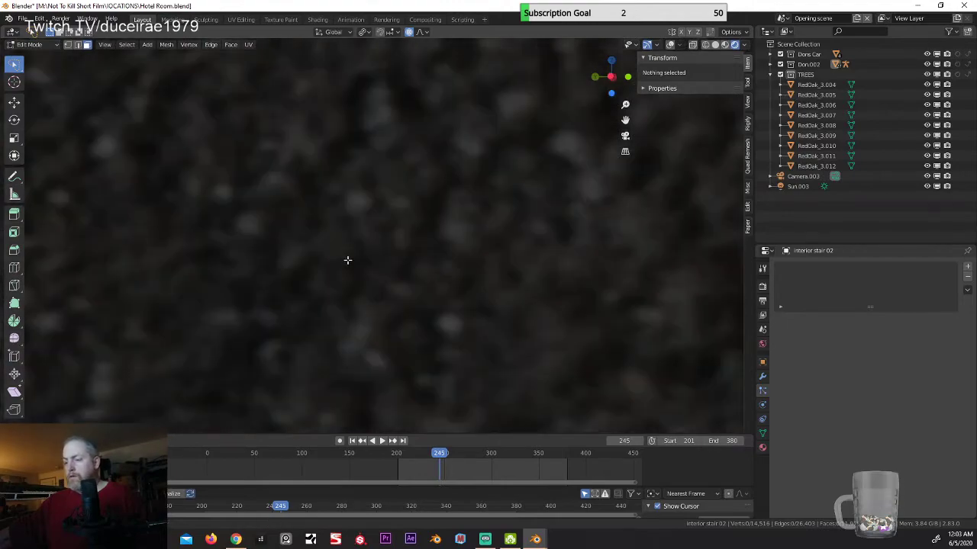
pyautogui.keyDown('shift'); pyautogui.scroll(-6, 345, 270); pyautogui.keyUp('shift')
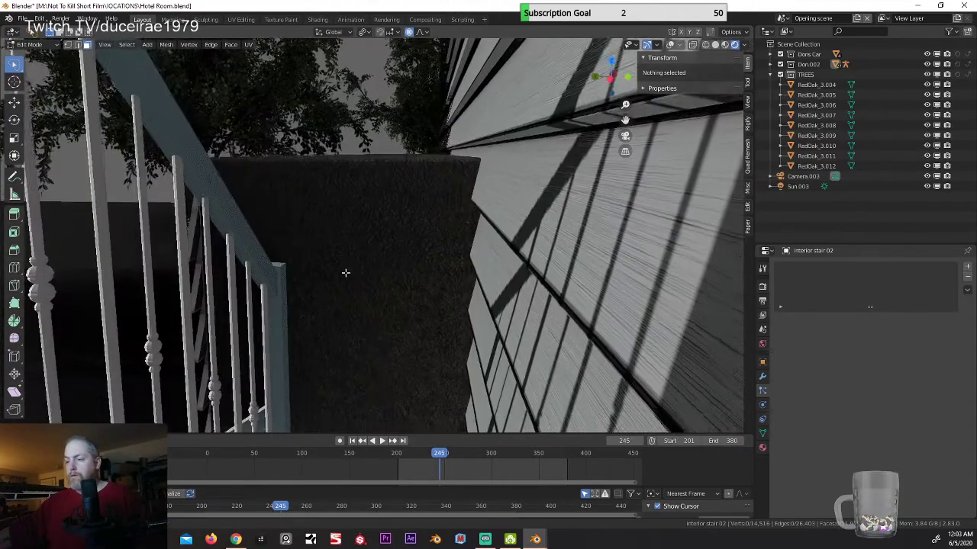
pyautogui.keyDown('shift'); pyautogui.scroll(-5, 343, 257); pyautogui.keyUp('shift')
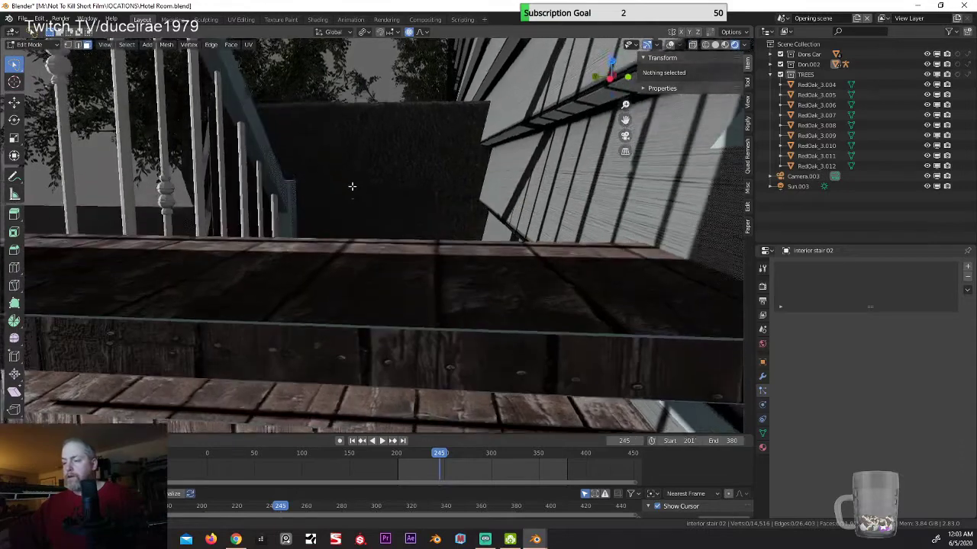
pyautogui.keyDown('shift'); pyautogui.scroll(-5, 351, 216); pyautogui.keyUp('shift')
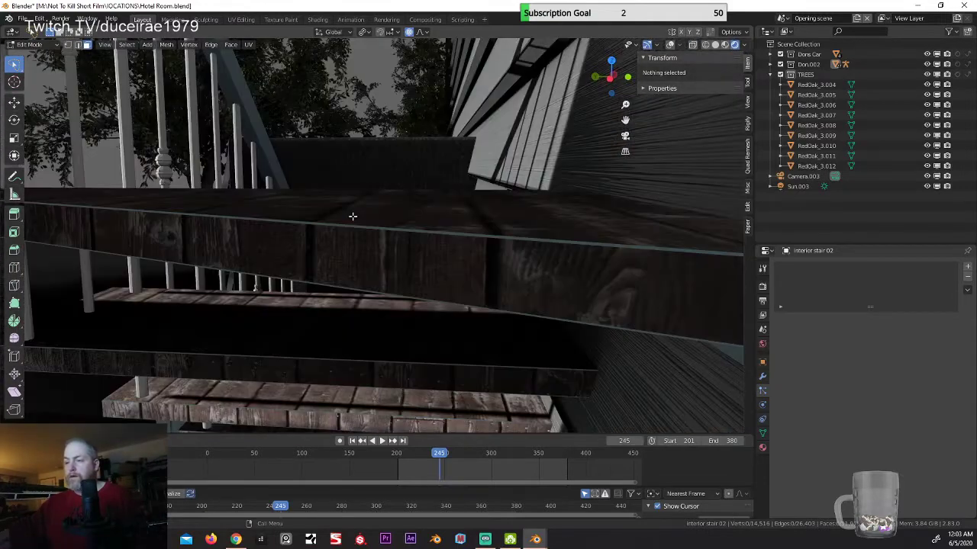
pyautogui.keyDown('shift'); pyautogui.scroll(-5, 351, 225); pyautogui.keyUp('shift')
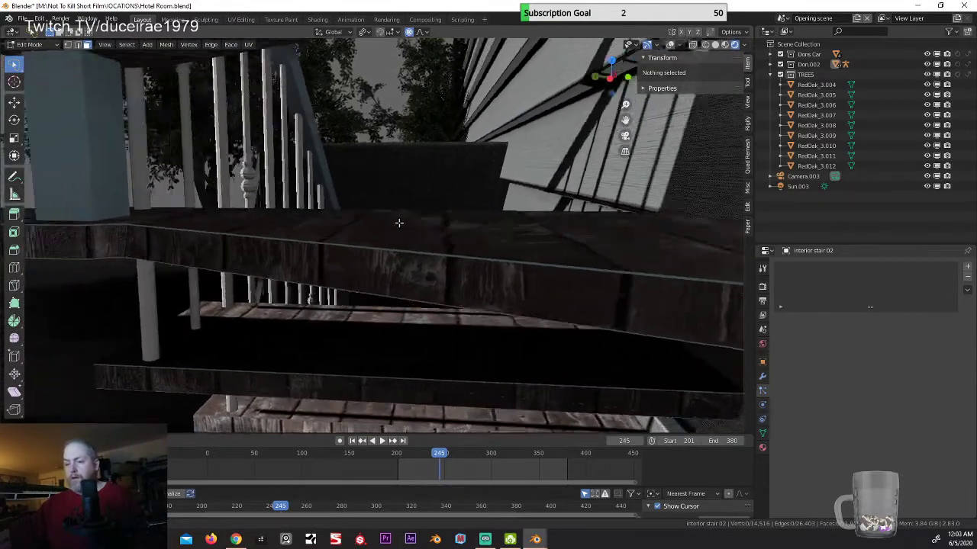
pyautogui.keyDown('shift'); pyautogui.scroll(-2, 351, 225); pyautogui.keyUp('shift')
pyautogui.keyDown('ctrl'); pyautogui.scroll(5, 262, 228); pyautogui.keyUp('ctrl')
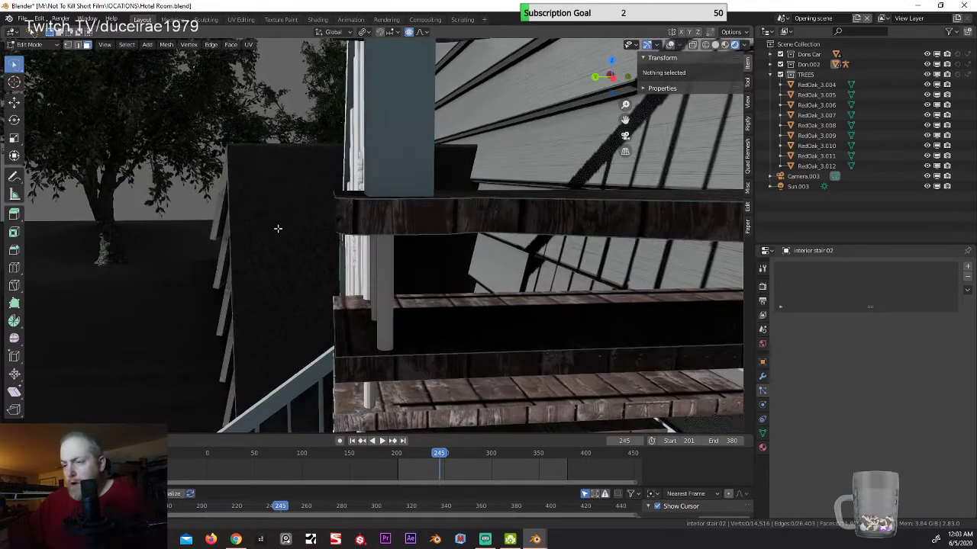
pyautogui.keyDown('shift'); pyautogui.scroll(-6, 275, 229); pyautogui.keyUp('shift')
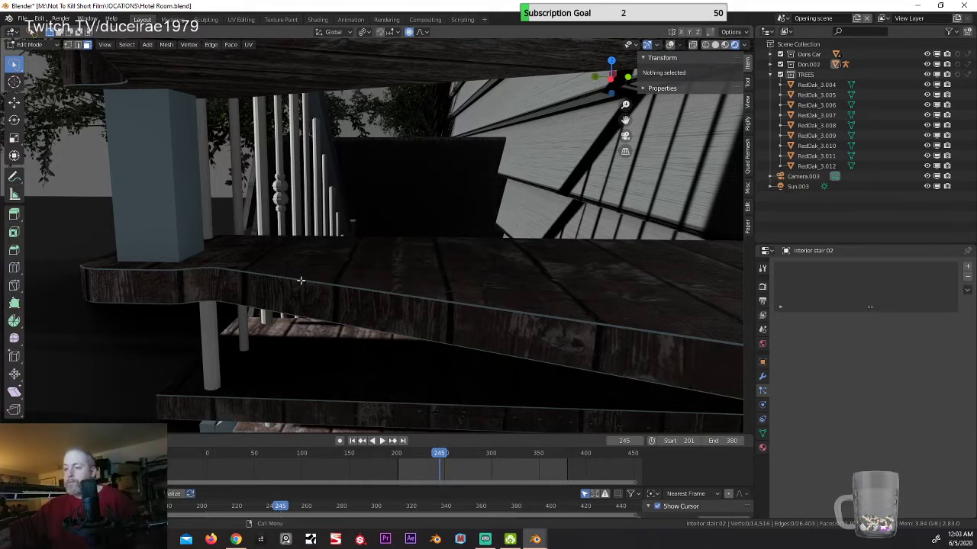
# Step: Show the overlays and select the whole narrow bevel strip around the angled upper tread's top edge, using seam-limited linked selection
pyautogui.click(300, 281)
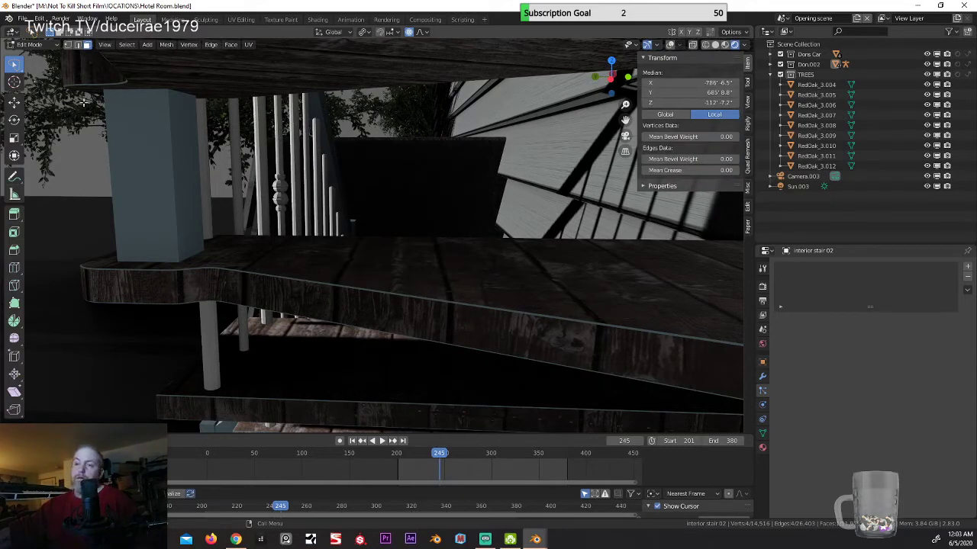
pyautogui.click(671, 47)
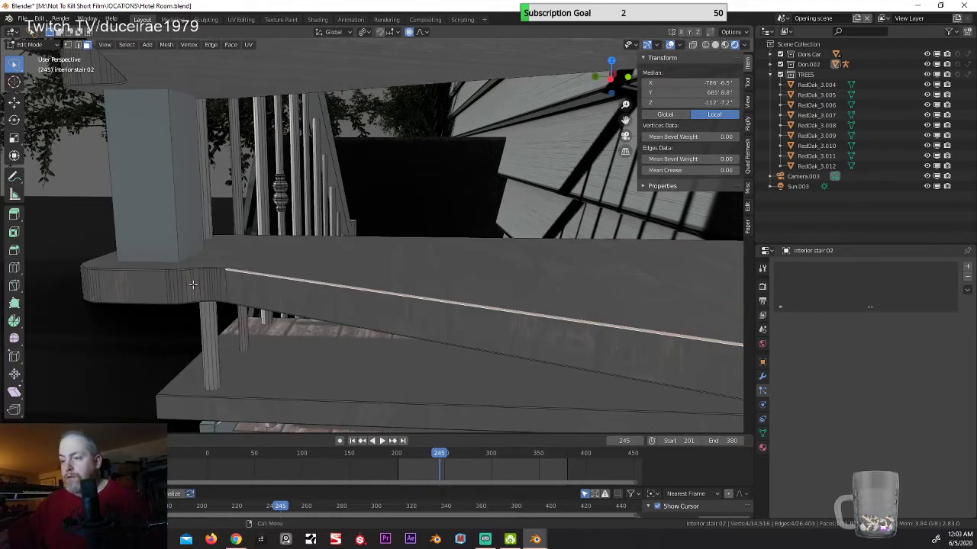
pyautogui.scroll(2, 193, 285)
pyautogui.scroll(-2, 193, 296)
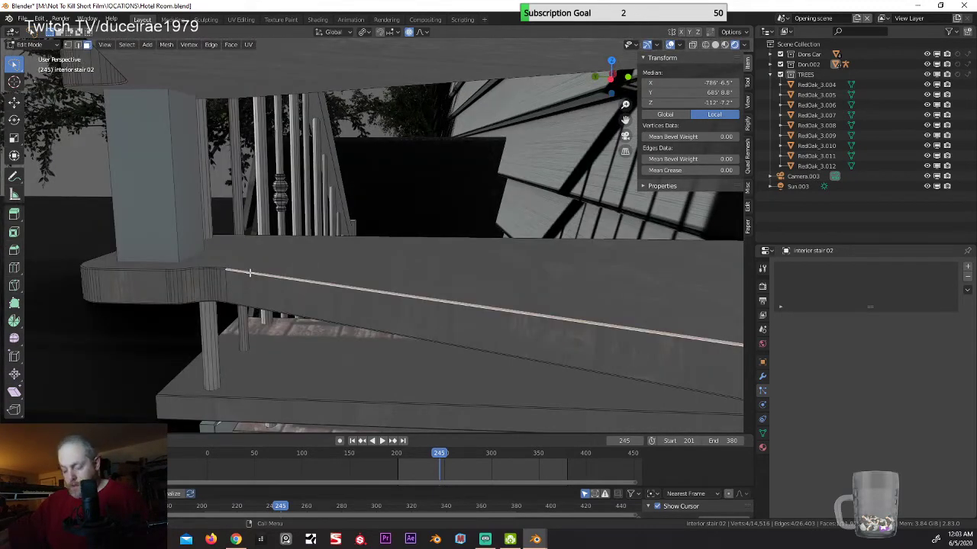
pyautogui.press('l')
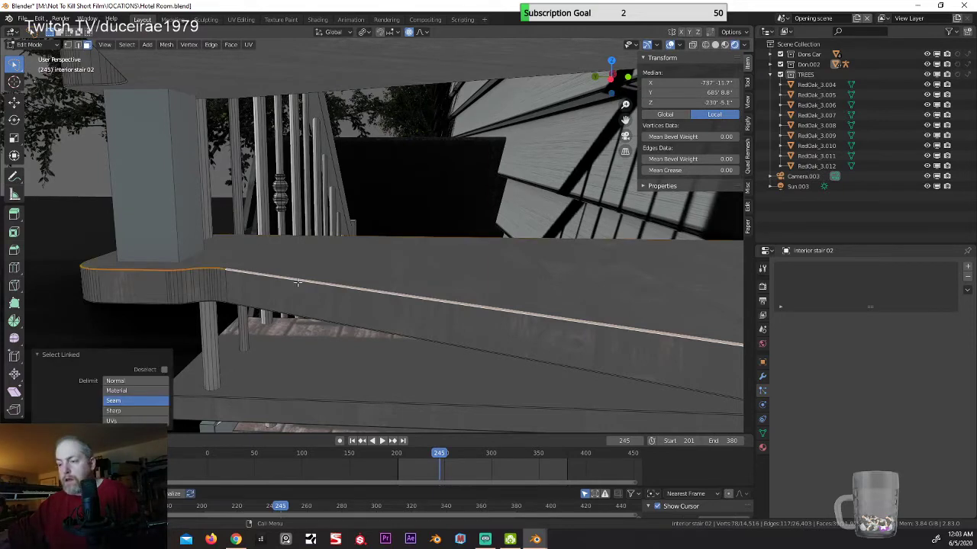
# Step: Add the linked narrow bevel strip around the same angled tread's bottom edge to the selection
pyautogui.moveTo(273, 301)
pyautogui.mouseDown(button='middle')
pyautogui.moveTo(289, 317)
pyautogui.moveTo(272, 272)
pyautogui.moveTo(288, 294)
pyautogui.mouseUp(button='middle')
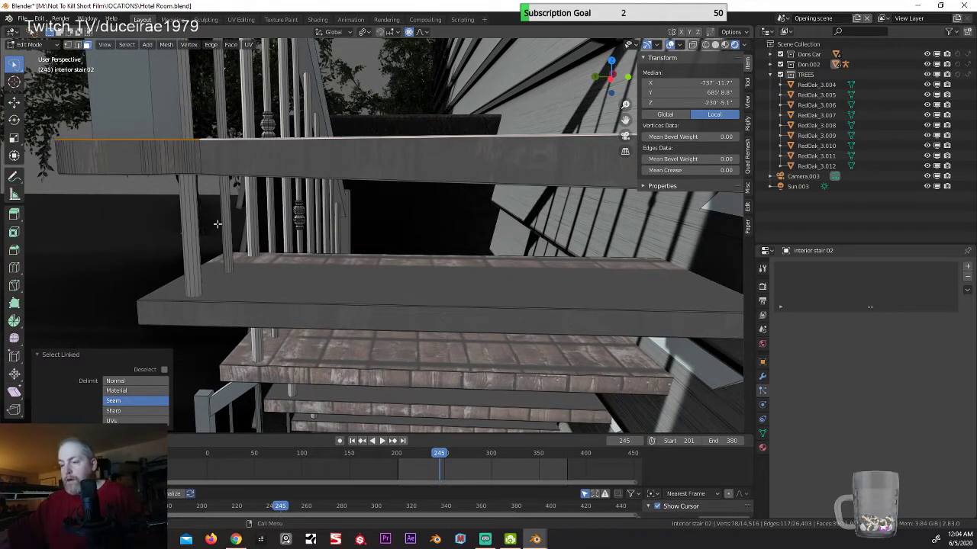
pyautogui.moveTo(213, 211); pyautogui.dragTo(249, 216, button='middle')
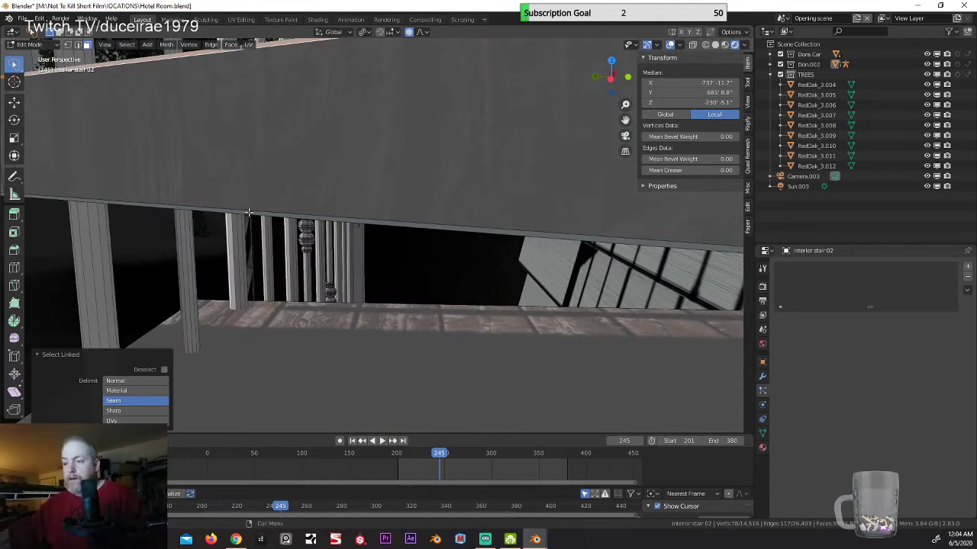
pyautogui.press('l')
pyautogui.moveTo(249, 213); pyautogui.dragTo(279, 265, button='middle')
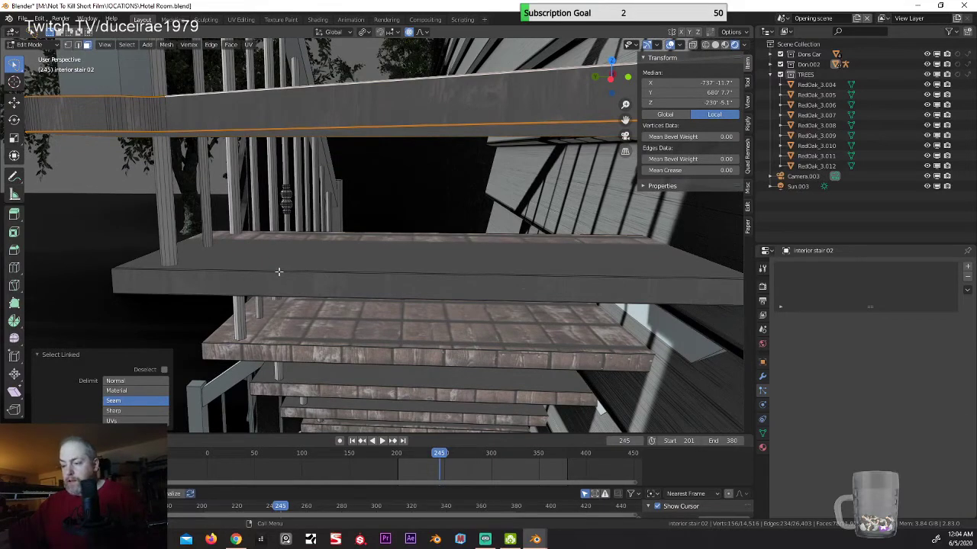
# Step: Add the narrow bevel strips around the top and bottom edges of the next lower tread to the selection
pyautogui.scroll(3, 279, 271)
pyautogui.moveTo(262, 285); pyautogui.dragTo(262, 275, button='middle')
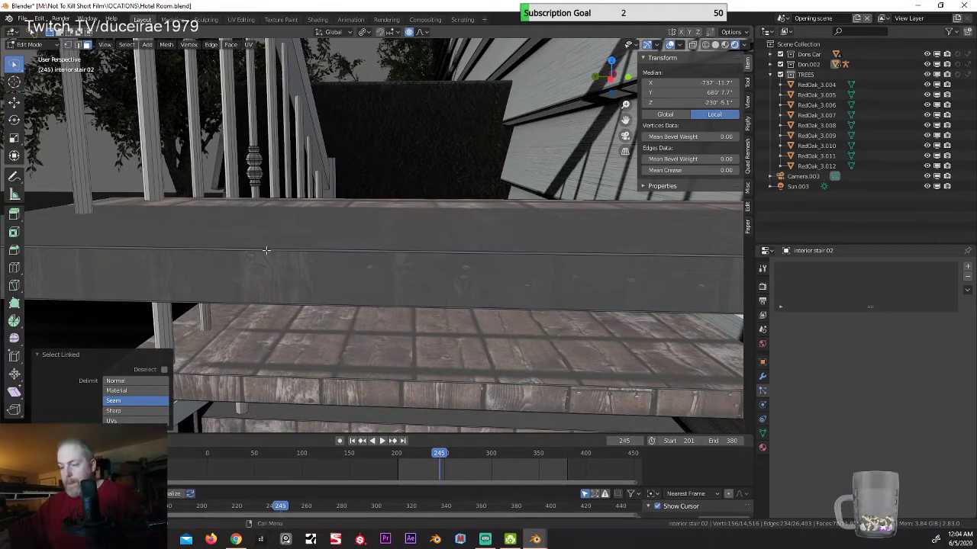
pyautogui.keyDown('alt'); pyautogui.keyDown('shift'); pyautogui.click(266, 252); pyautogui.keyUp('shift'); pyautogui.keyUp('alt')
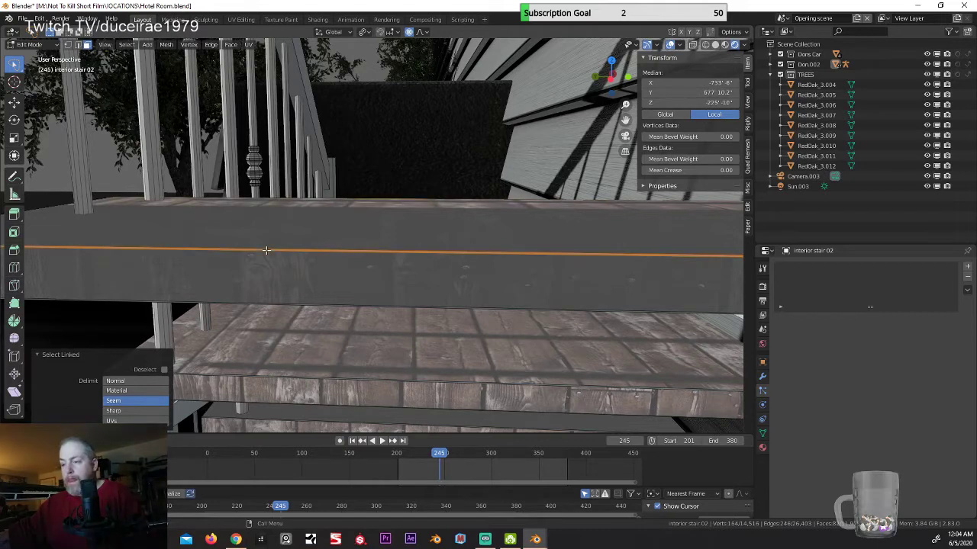
pyautogui.keyDown('alt'); pyautogui.keyDown('shift'); pyautogui.click(274, 304); pyautogui.keyUp('shift'); pyautogui.keyUp('alt')
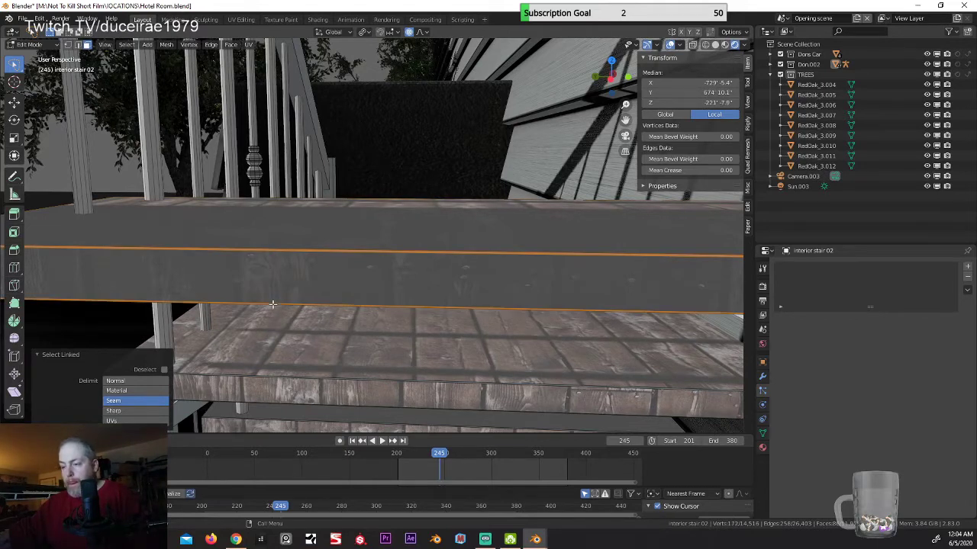
# Step: Add the top and bottom bevel strips of the third tread down, undoing the accidental selection of its front face
pyautogui.keyDown('alt'); pyautogui.keyDown('shift'); pyautogui.click(304, 377); pyautogui.keyUp('shift'); pyautogui.keyUp('alt')
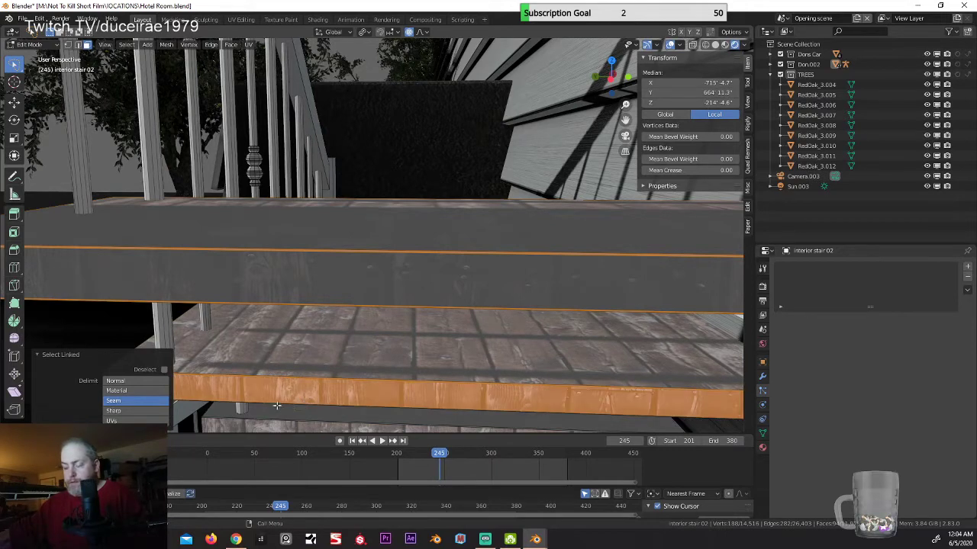
pyautogui.hotkey('ctrl', 'z')
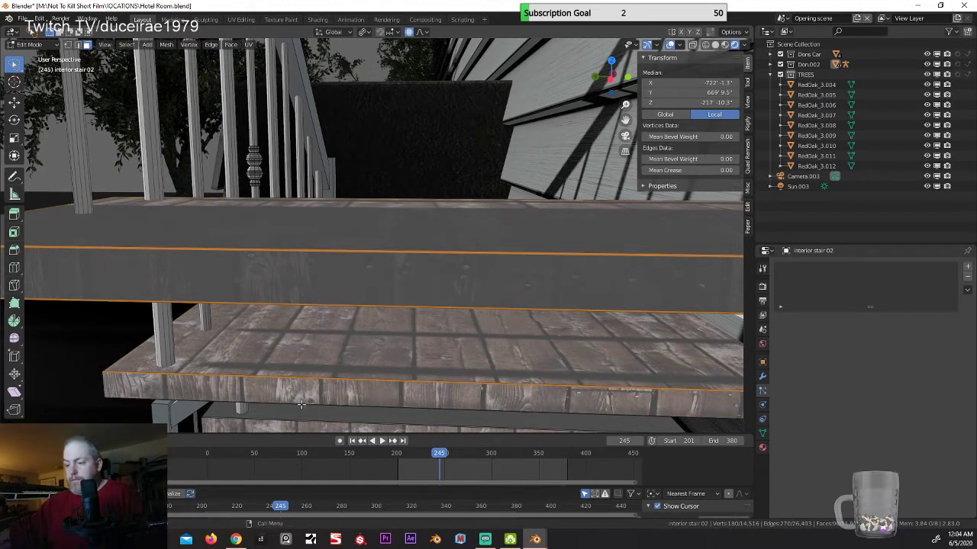
pyautogui.press('l')
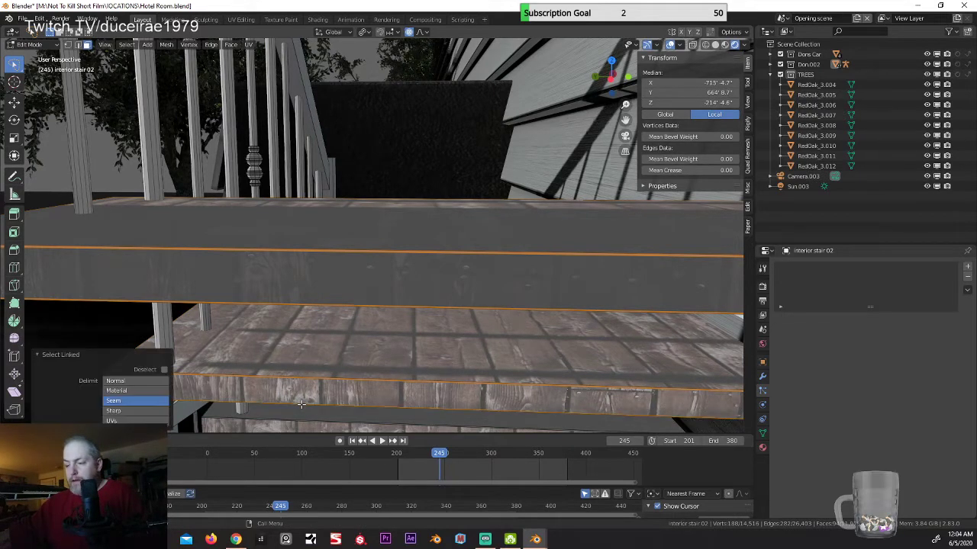
# Step: Add the top bevel strip of the fourth tread down to the selection, and undo the attempt at its bottom edge
pyautogui.moveTo(302, 405); pyautogui.dragTo(279, 336, button='middle')
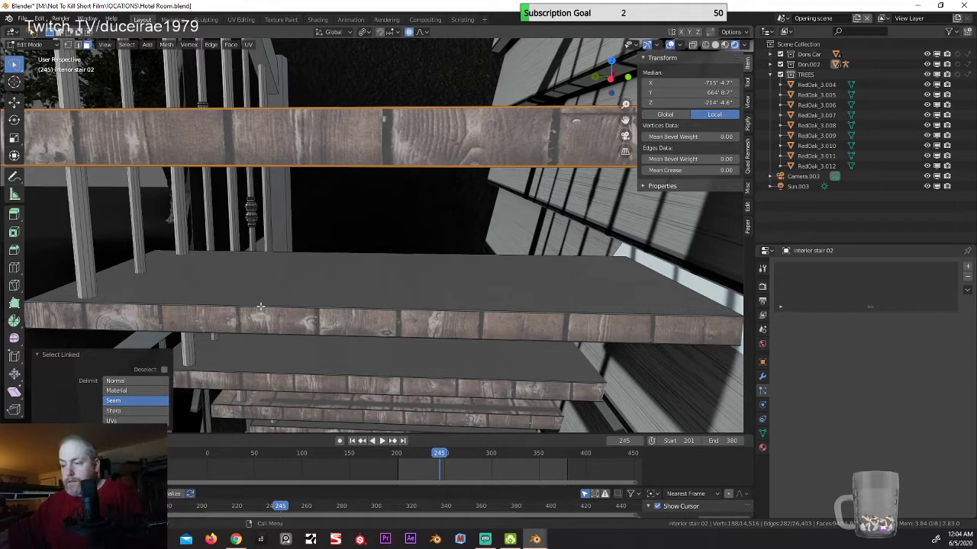
pyautogui.press('l')
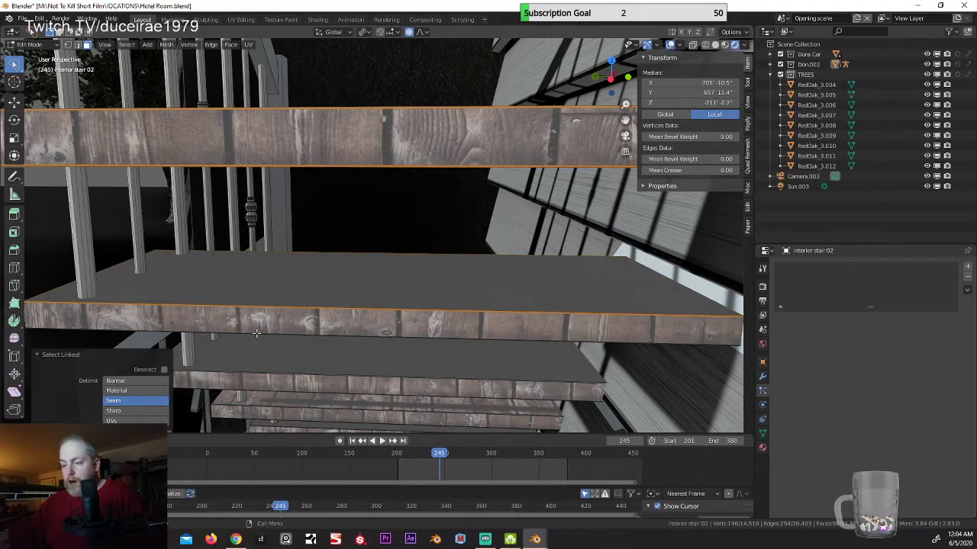
pyautogui.press('l')
pyautogui.hotkey('ctrl', 'z')
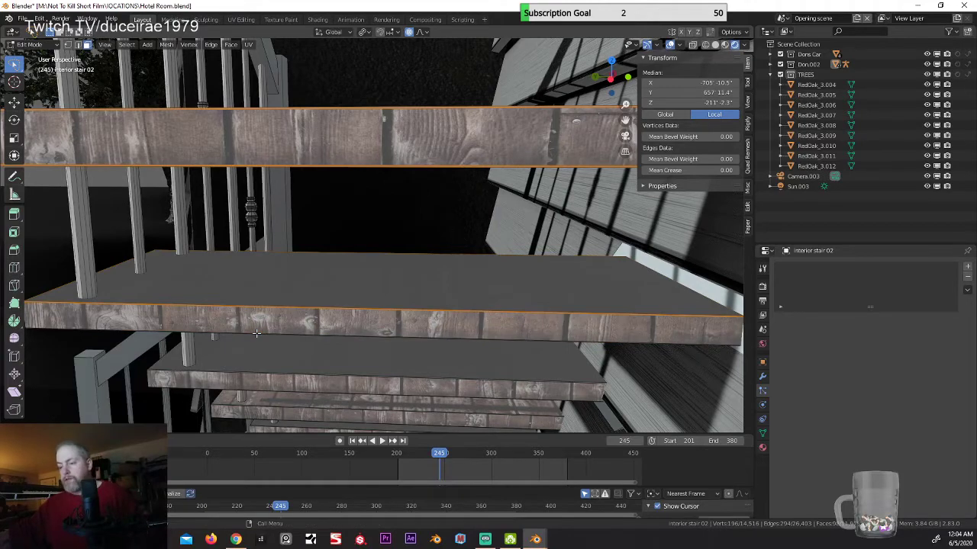
# Step: Add the narrow bevel strip around the fourth tread's bottom edge to the selection
pyautogui.scroll(3, 257, 333)
pyautogui.scroll(-2, 257, 334)
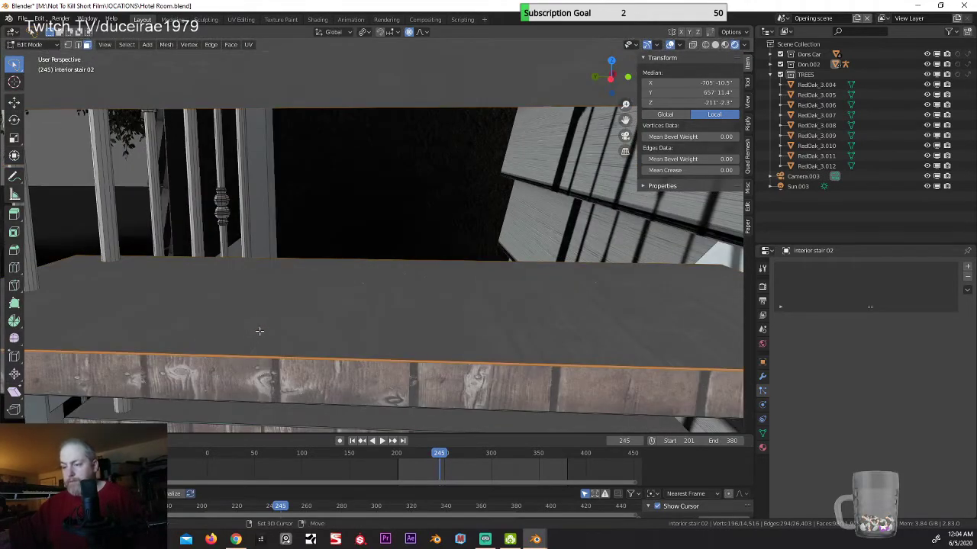
pyautogui.scroll(-3, 255, 328)
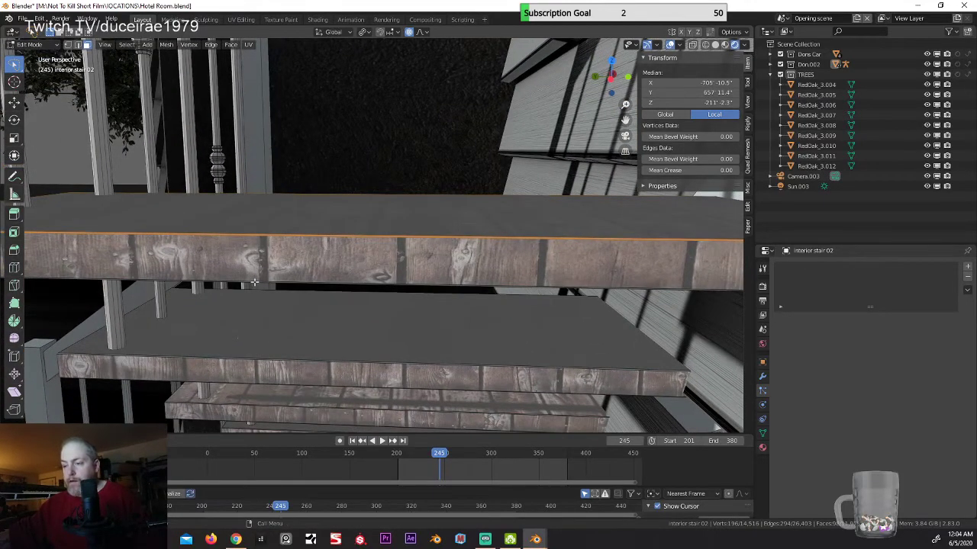
pyautogui.press('l')
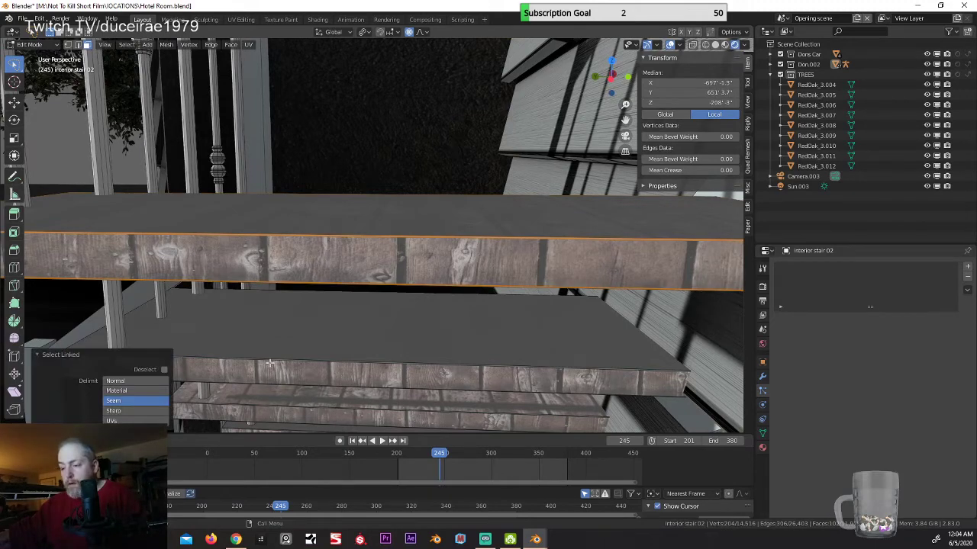
# Step: Add the top and bottom bevel strips of the plain grey-topped tread directly below the fourth one to the selection
pyautogui.press('l')
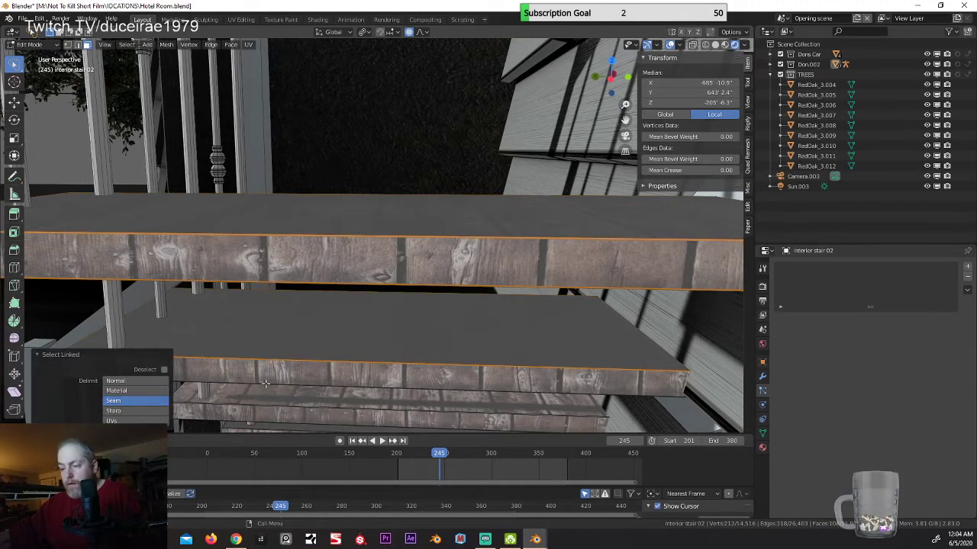
pyautogui.keyDown('shift'); pyautogui.moveTo(267, 360); pyautogui.dragTo(258, 242, button='middle'); pyautogui.keyUp('shift')
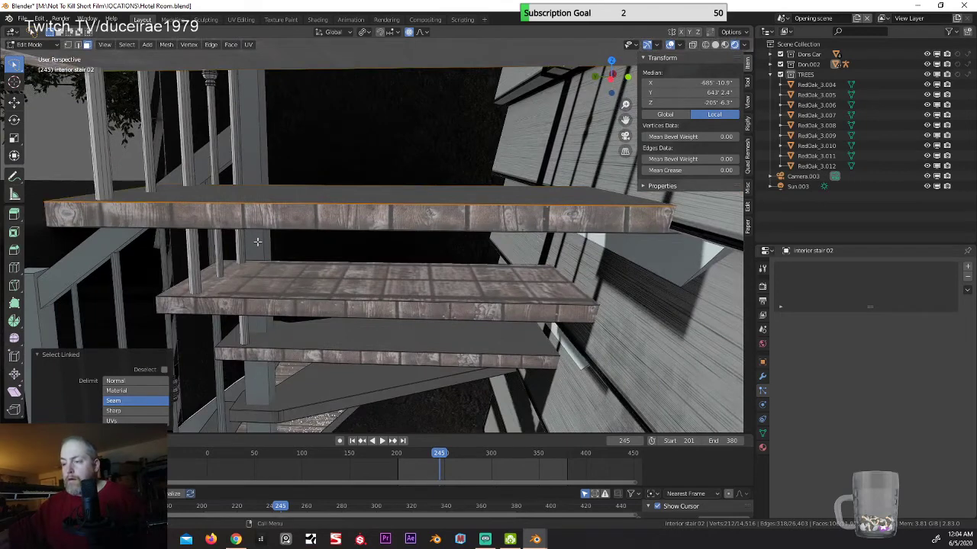
pyautogui.scroll(1, 258, 243)
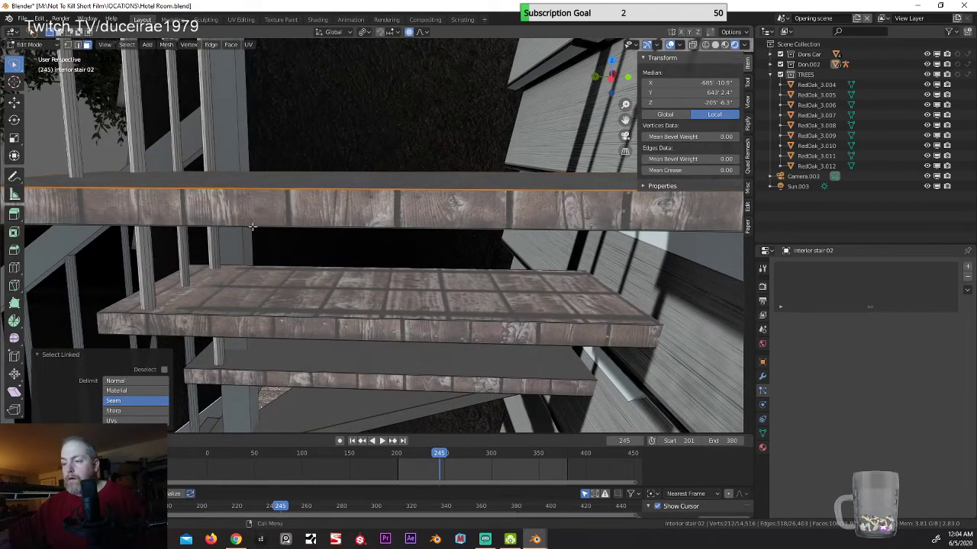
pyautogui.press('l')
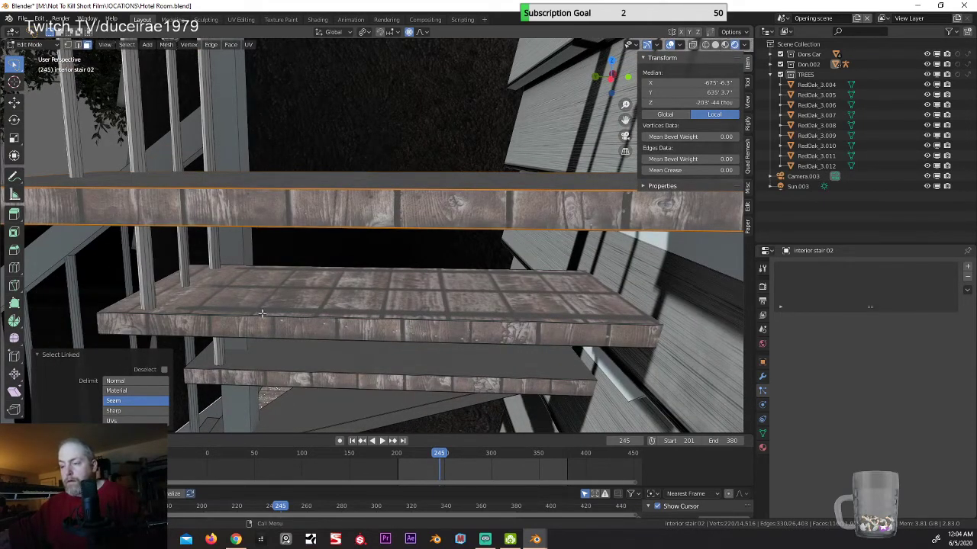
# Step: Add the top and bottom bevel strips of the wood-topped tread below it to the selection
pyautogui.press('l')
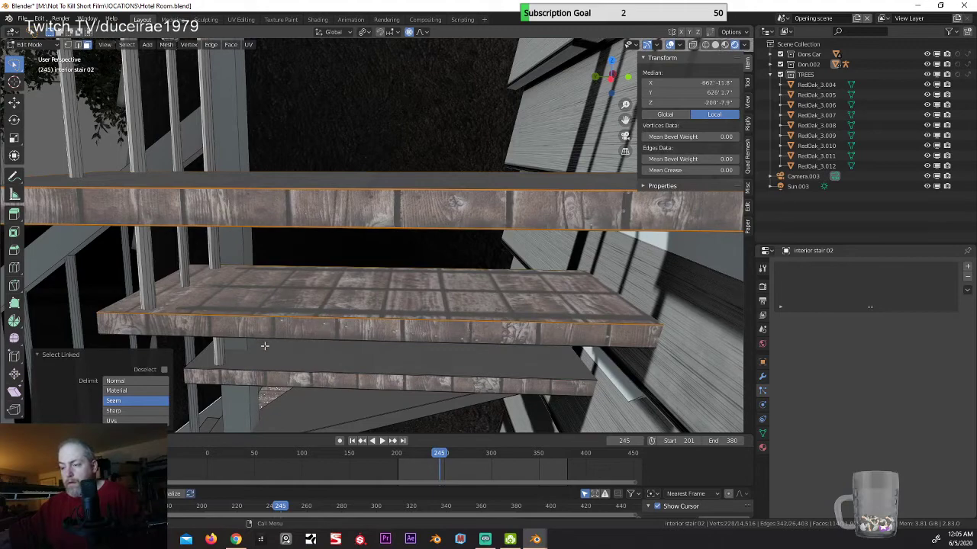
pyautogui.scroll(3, 265, 297)
pyautogui.keyDown('shift'); pyautogui.moveTo(265, 296); pyautogui.dragTo(247, 246, button='middle'); pyautogui.keyUp('shift')
pyautogui.scroll(2, 247, 246)
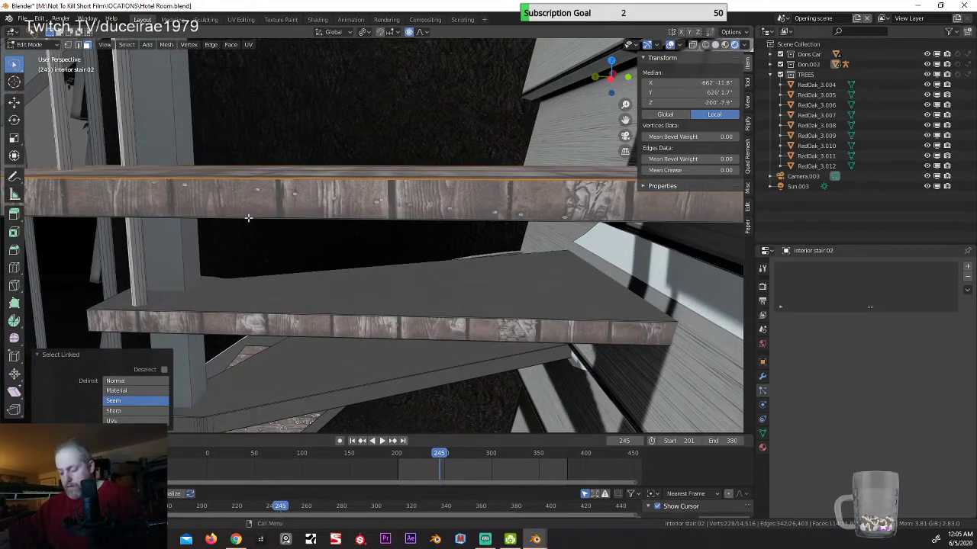
pyautogui.press('l')
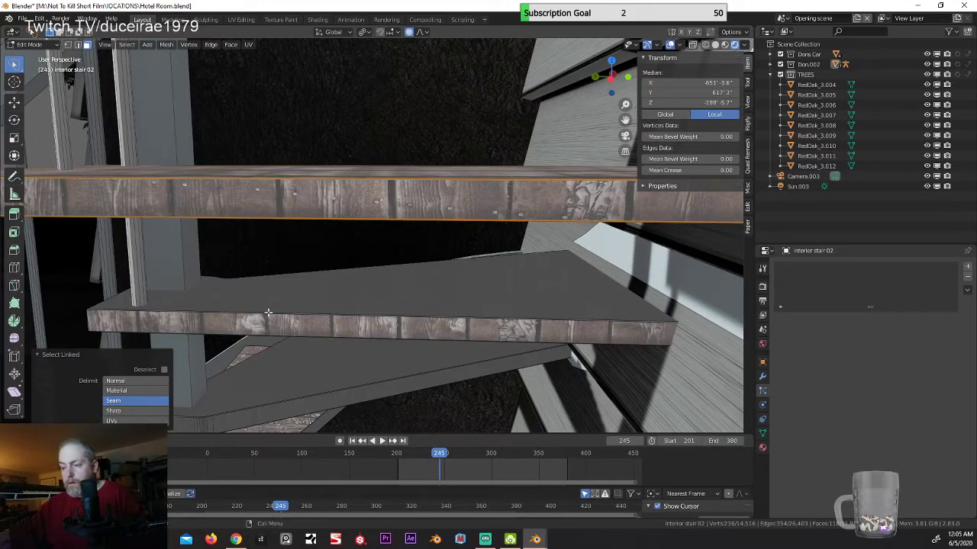
# Step: Add the top bevel strip of the grey wedge-shaped tread to the selection, undoing the accidental selection of its top face
pyautogui.press('l')
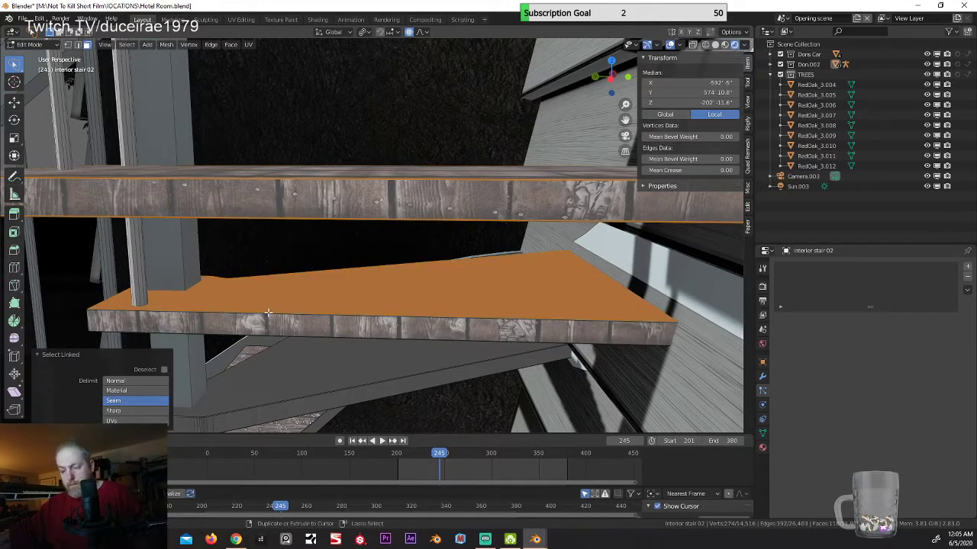
pyautogui.hotkey('ctrl', 'z')
pyautogui.keyDown('shift'); pyautogui.moveTo(269, 312); pyautogui.dragTo(273, 318, button='middle'); pyautogui.keyUp('shift')
pyautogui.scroll(2, 273, 318)
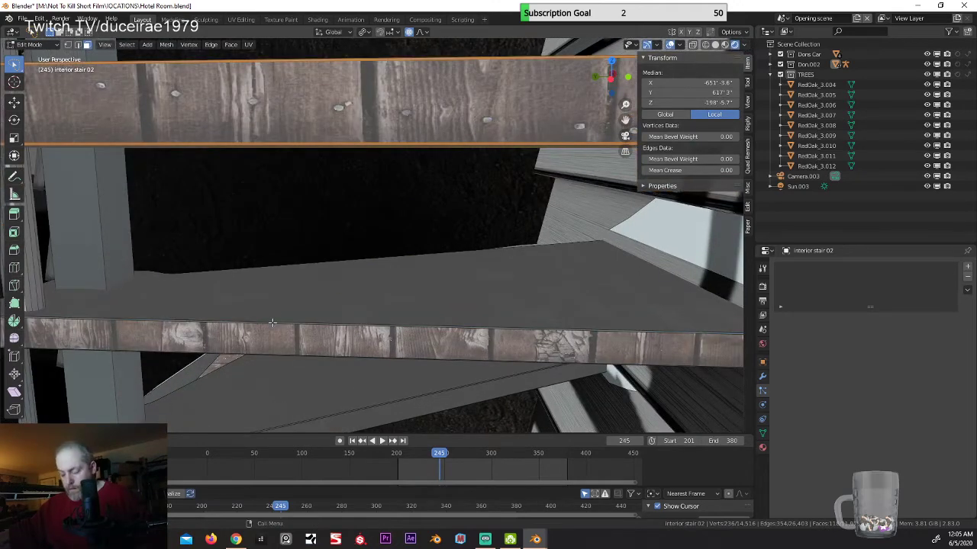
pyautogui.press('l')
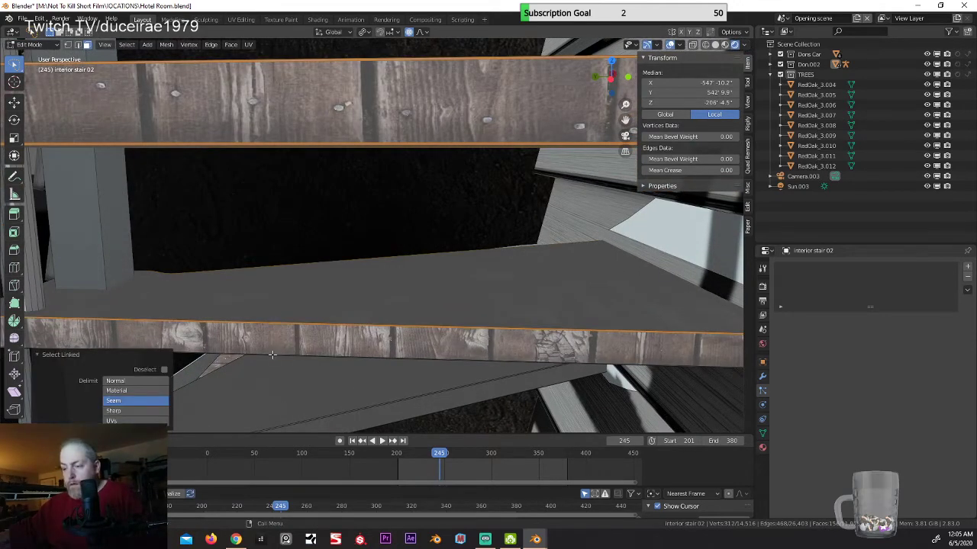
# Step: Add the bottom bevel strip of the same wedge-shaped tread to the selection, undoing the first mis-selection
pyautogui.press('l')
pyautogui.hotkey('ctrl', 'z')
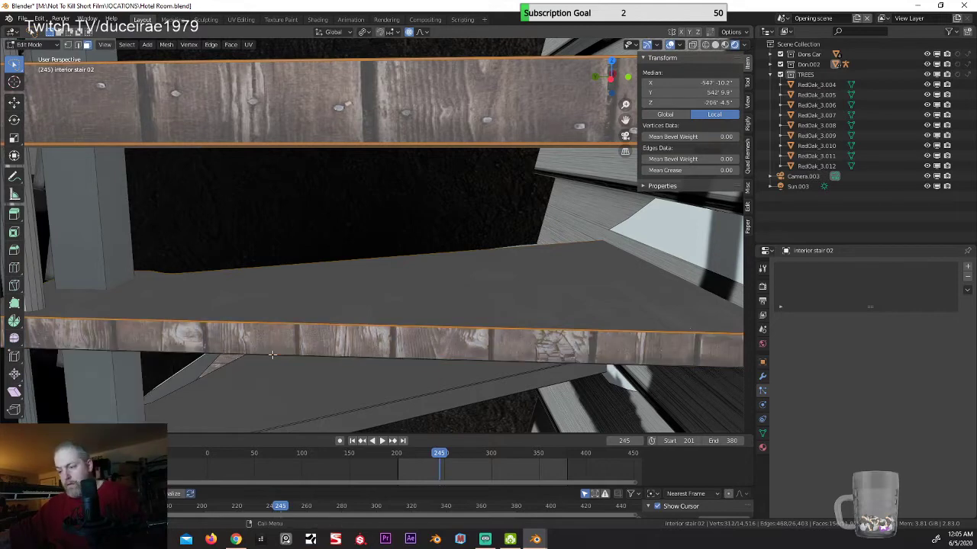
pyautogui.moveTo(271, 355); pyautogui.dragTo(256, 305, button='middle')
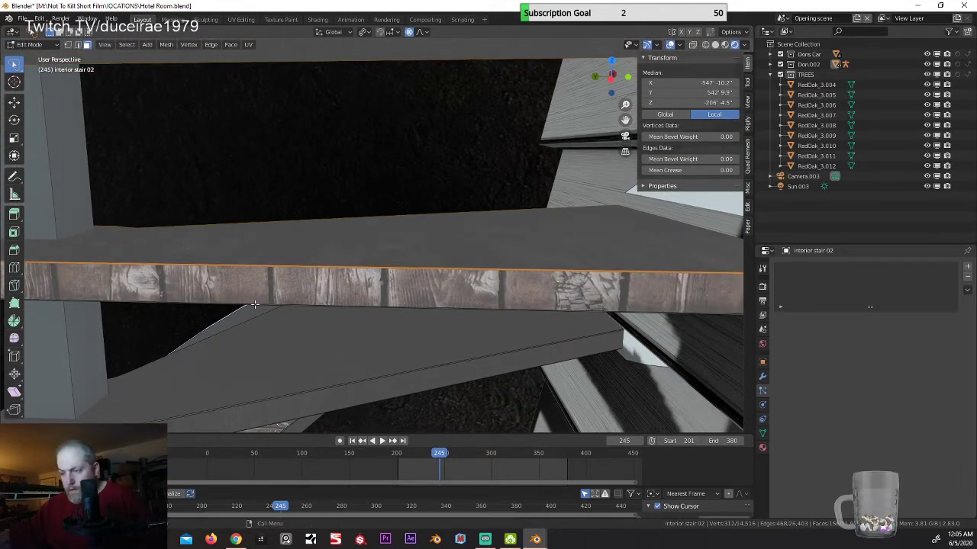
pyautogui.press('l')
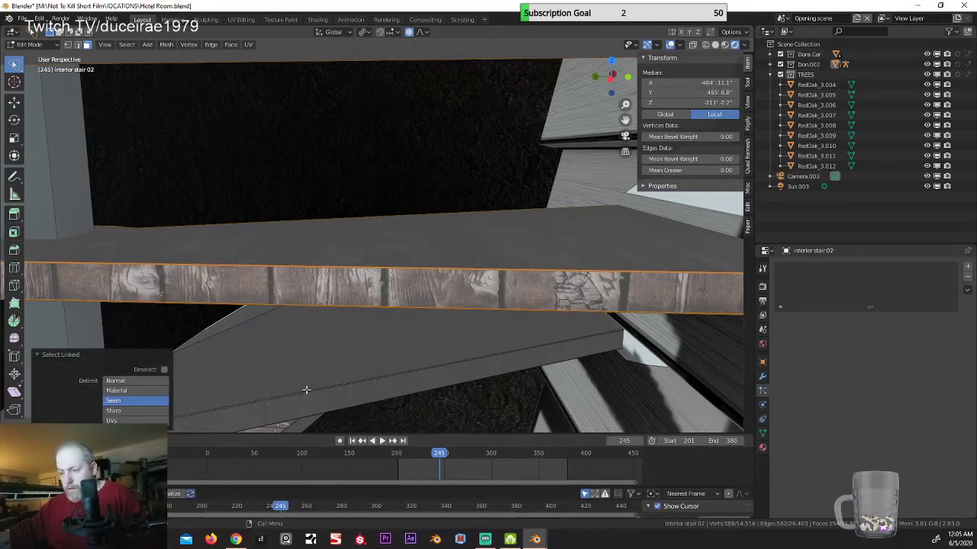
# Step: Add the top bevel strip of the next lower, all-grey angled tread to the selection, undoing the accidental selection of its top face
pyautogui.press('l')
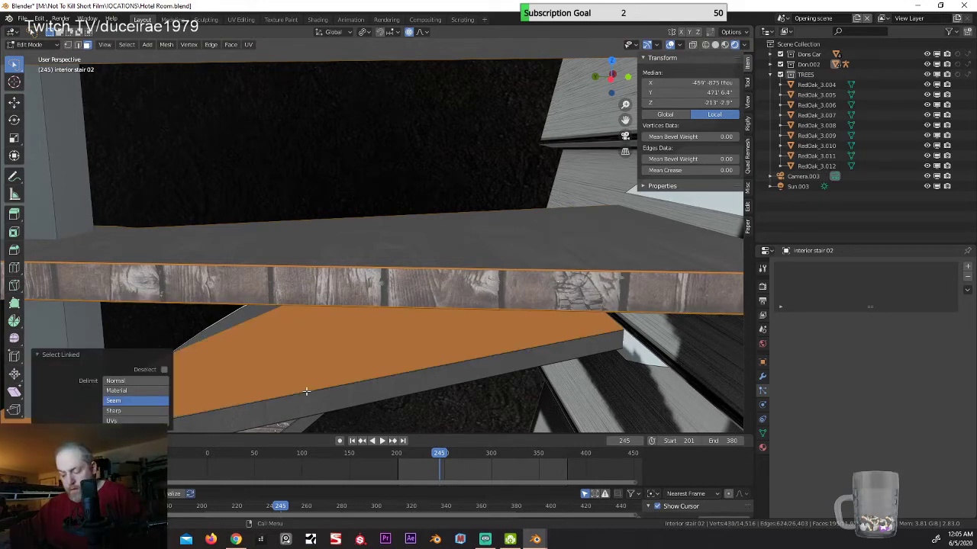
pyautogui.hotkey('ctrl', 'z')
pyautogui.scroll(1, 306, 391)
pyautogui.keyDown('shift'); pyautogui.moveTo(306, 391); pyautogui.dragTo(277, 343, button='middle'); pyautogui.keyUp('shift')
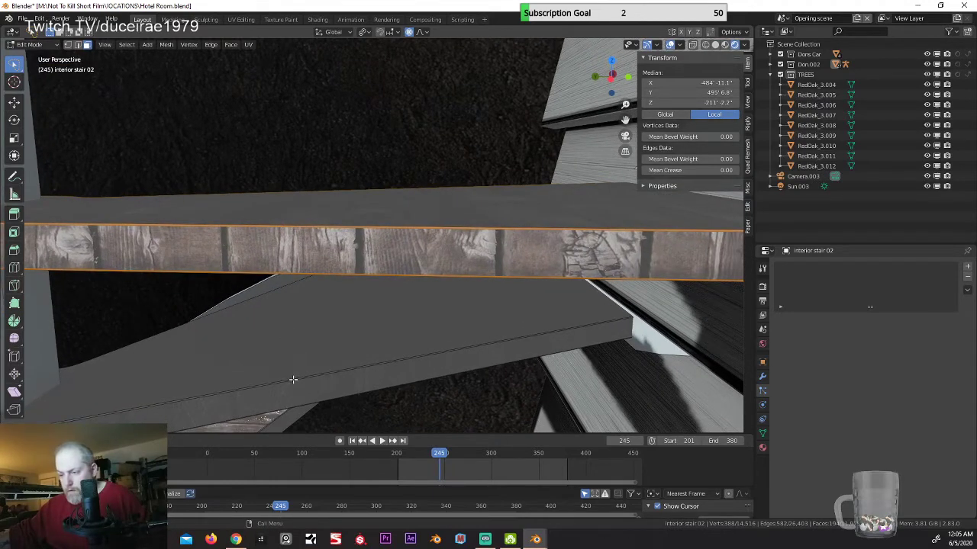
pyautogui.press('l')
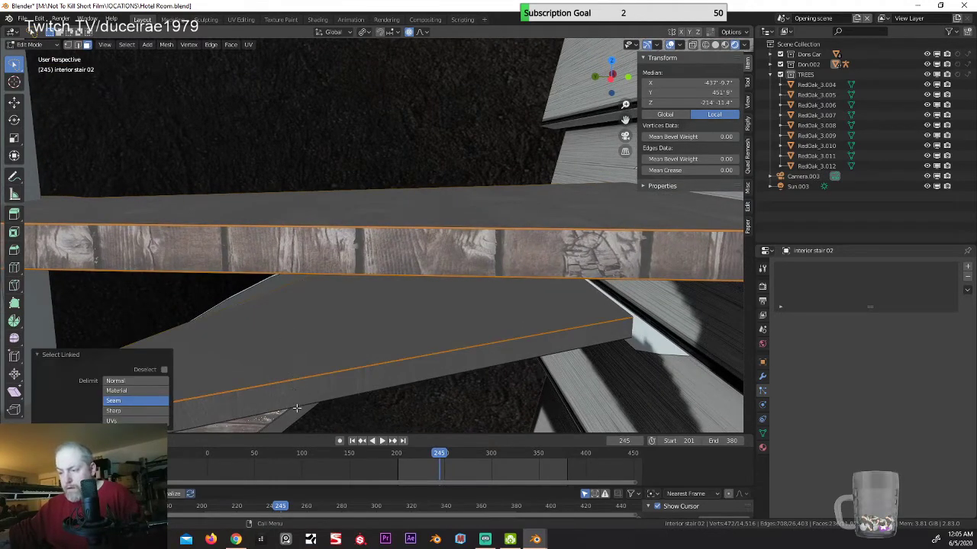
# Step: Add the bottom bevel strip of the all-grey angled tread to the selection, undoing the accidental selection of its front face
pyautogui.press('l')
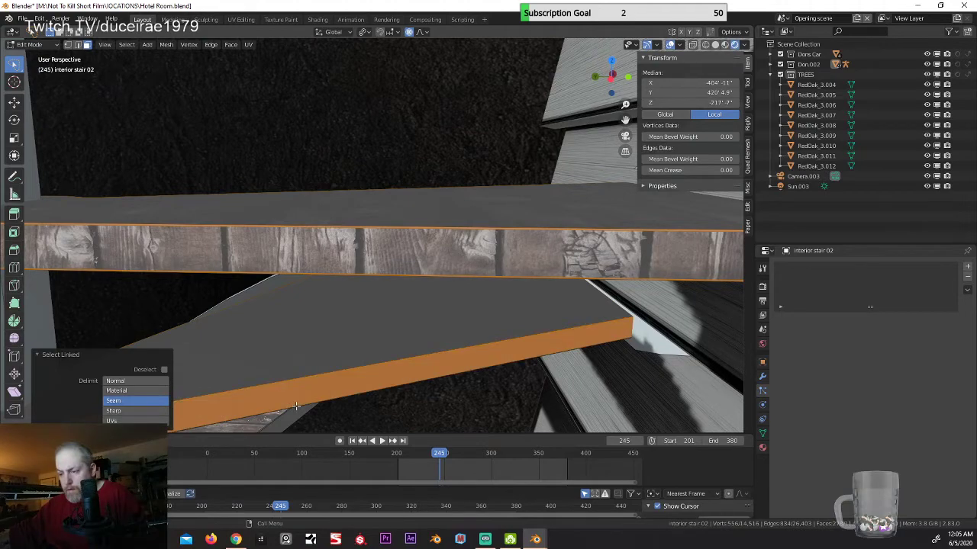
pyautogui.hotkey('ctrl', 'z')
pyautogui.keyDown('shift'); pyautogui.moveTo(296, 406); pyautogui.dragTo(251, 367, button='middle'); pyautogui.keyUp('shift')
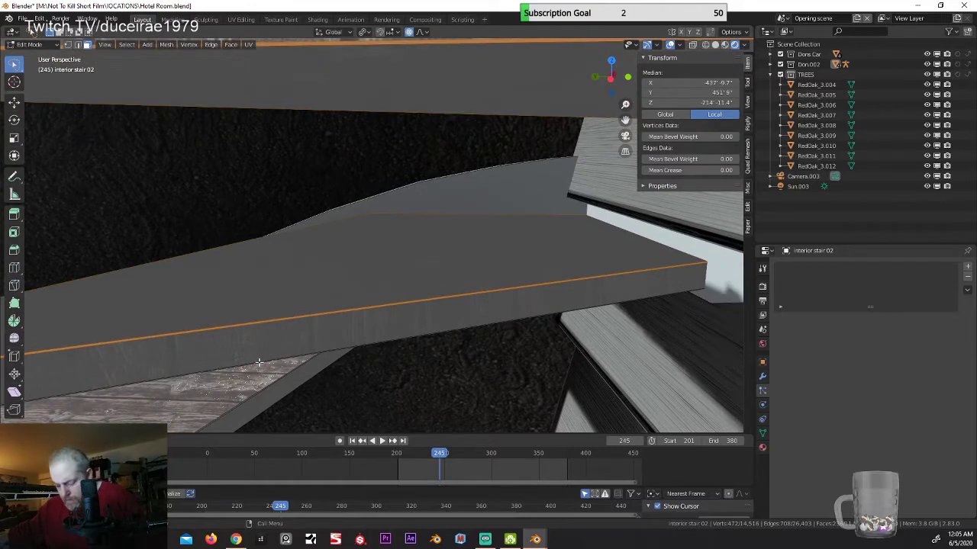
pyautogui.press('l')
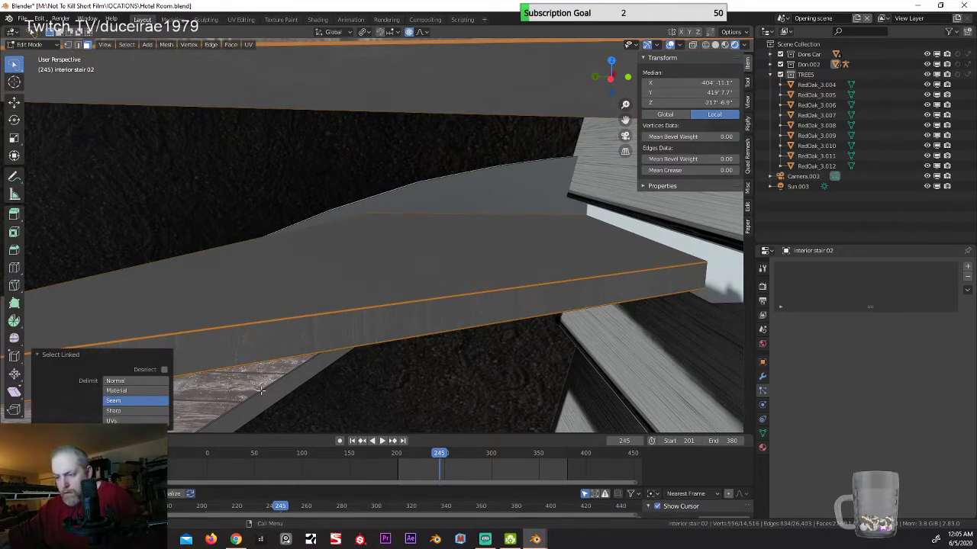
# Step: Add the top and bottom bevel strips of the plank-topped tread with the rounded corner, undoing the accidental selection of its front face
pyautogui.press('l')
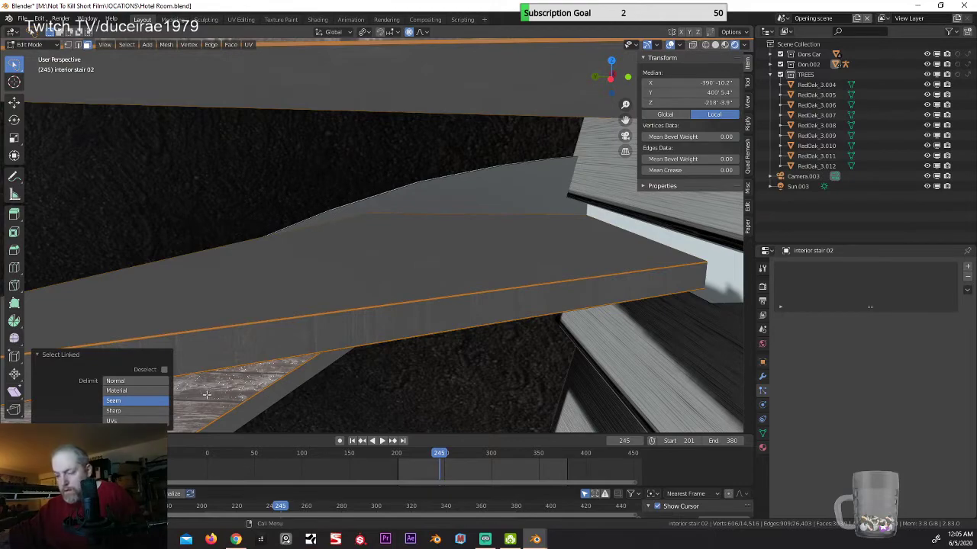
pyautogui.moveTo(206, 395); pyautogui.dragTo(317, 350, button='middle')
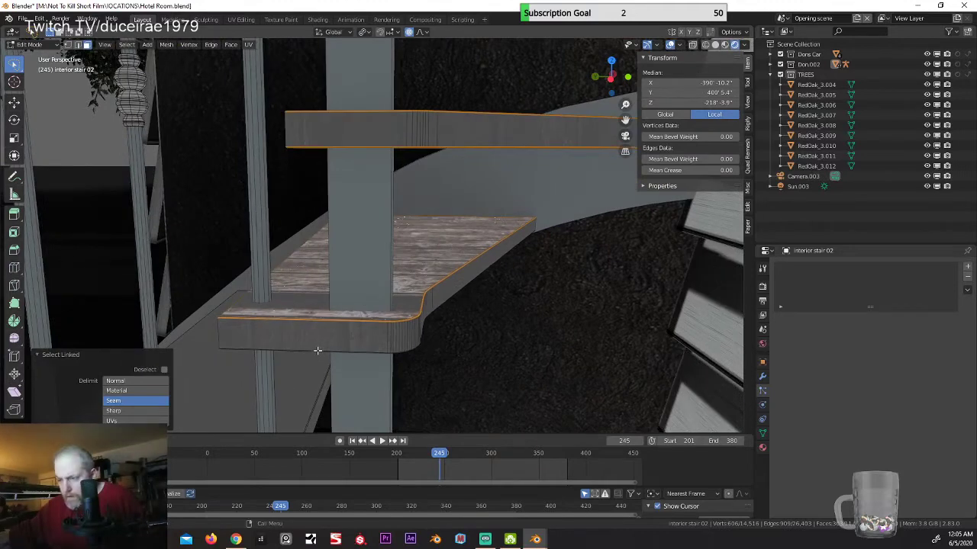
pyautogui.press('l')
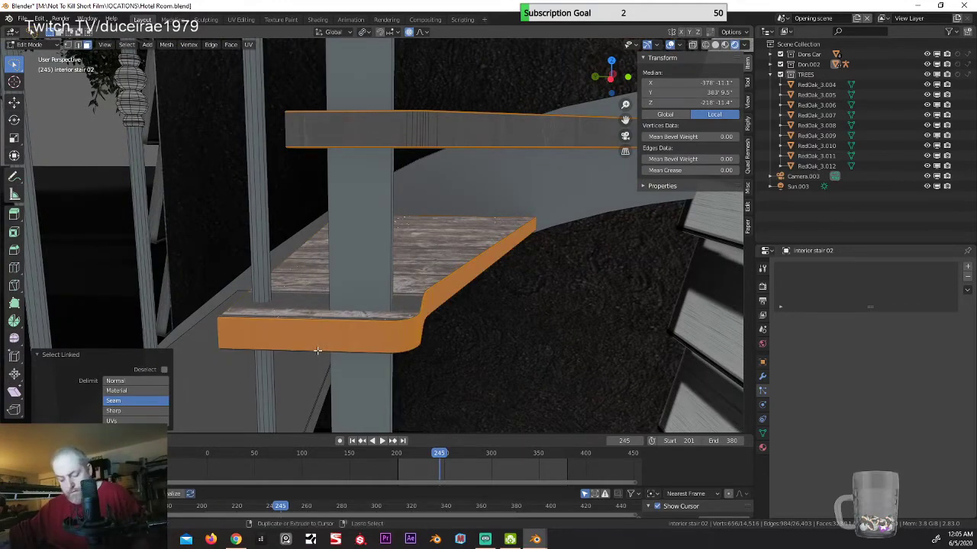
pyautogui.hotkey('ctrl', 'z')
pyautogui.moveTo(317, 350); pyautogui.dragTo(329, 345, button='middle')
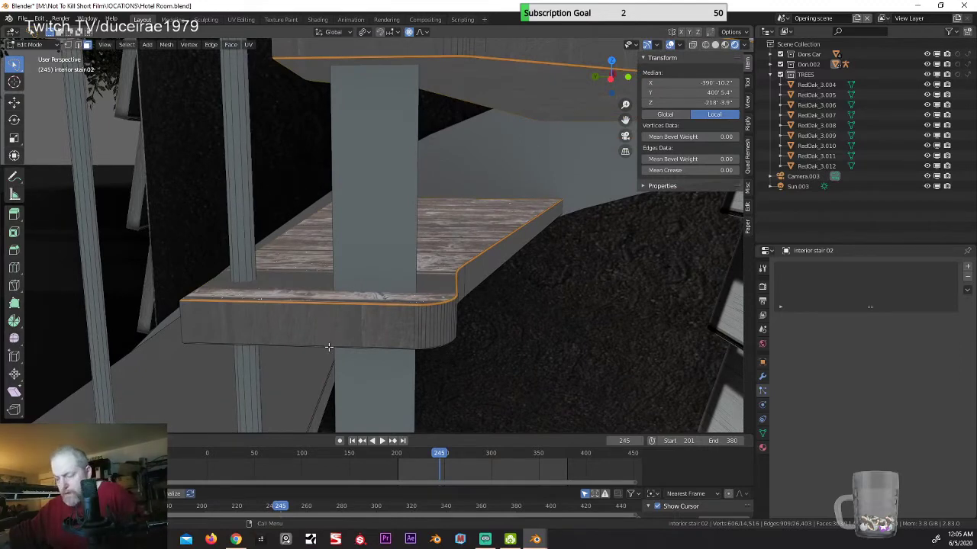
pyautogui.press('l')
# Step: Add the top and bottom bevel strips of the grey-topped tread below the rounded one, undoing the accidental selection of its front face
pyautogui.moveTo(270, 397); pyautogui.dragTo(328, 352, button='middle')
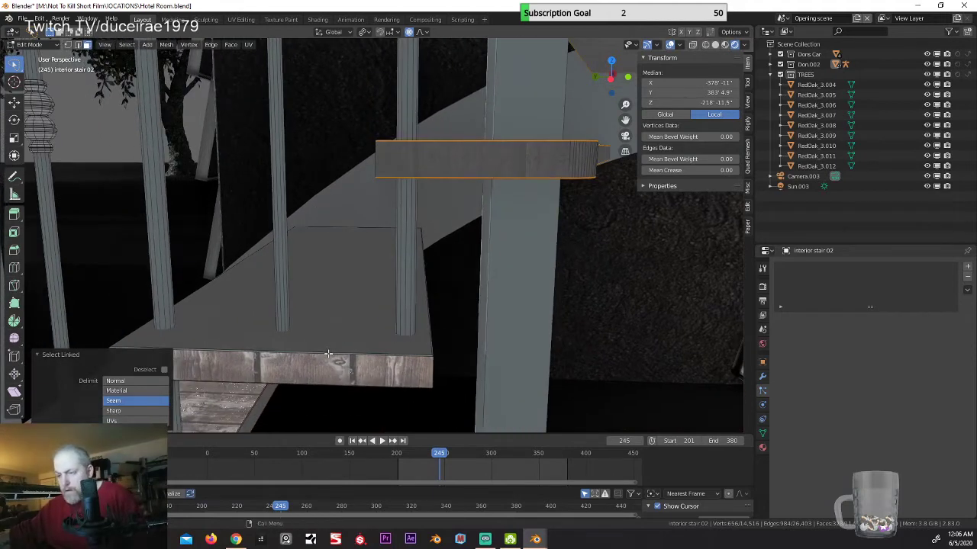
pyautogui.press('l')
pyautogui.press('l')
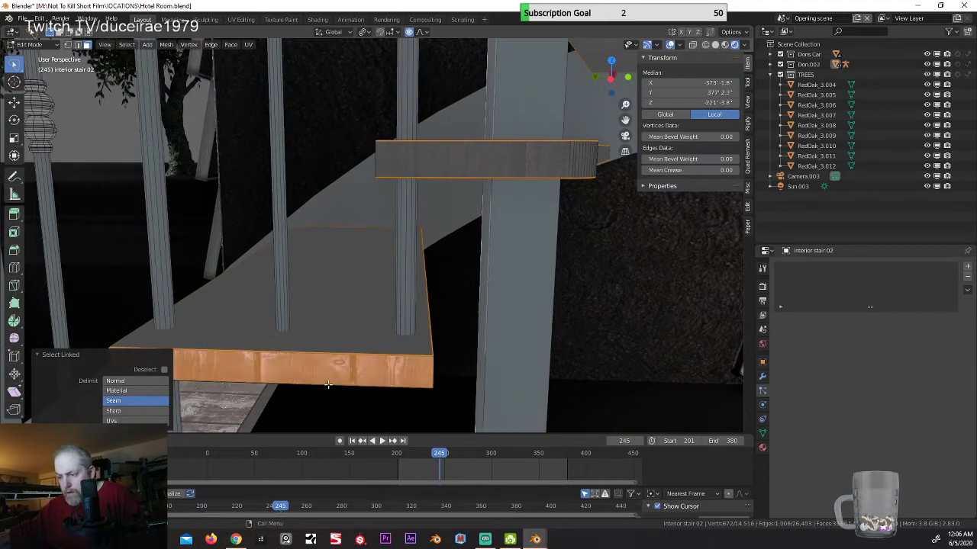
pyautogui.hotkey('shift', 'l')
pyautogui.moveTo(328, 384); pyautogui.dragTo(412, 236, button='middle')
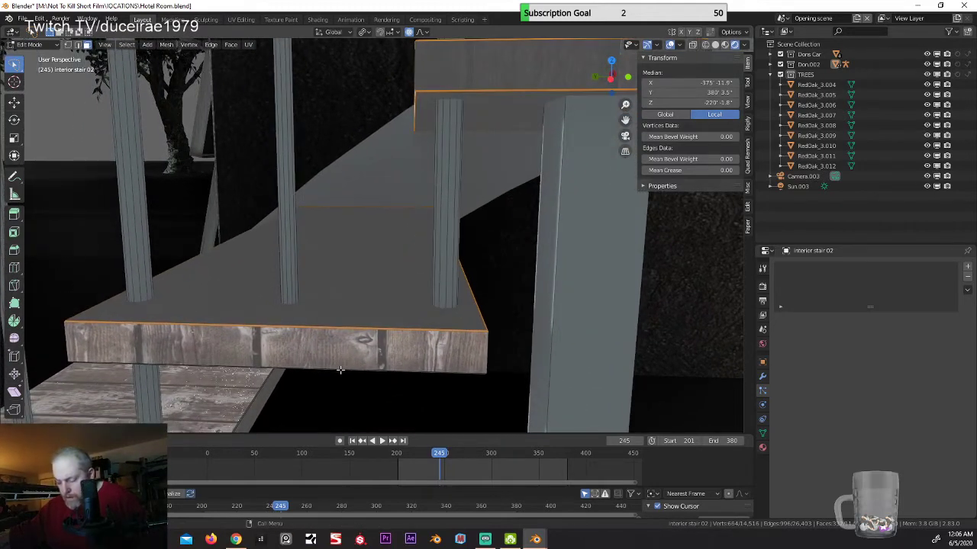
pyautogui.press('l')
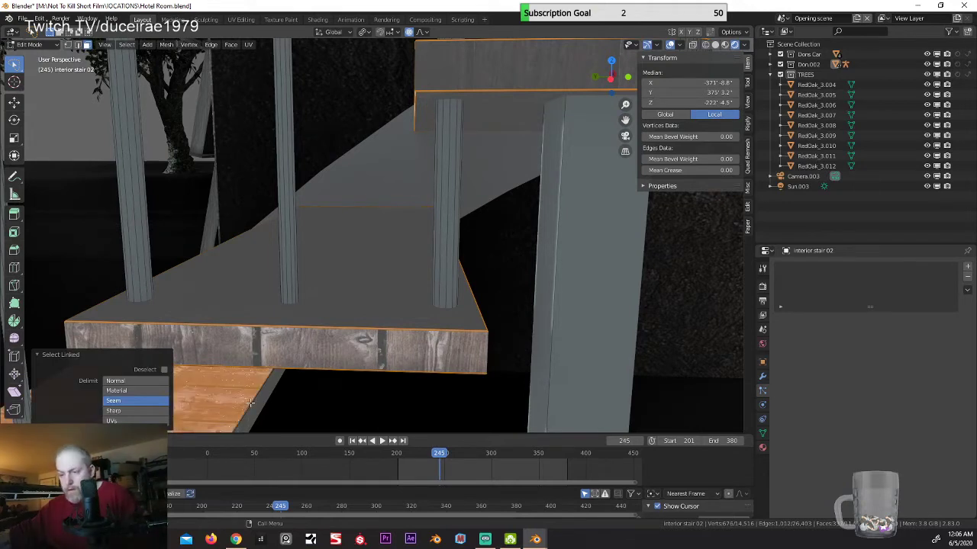
# Step: Add the top bevel strip of the plank-topped tread around the thick post to the selection, leaving its plank surface unselected
pyautogui.moveTo(250, 403); pyautogui.dragTo(325, 340, button='middle')
pyautogui.scroll(2, 325, 340)
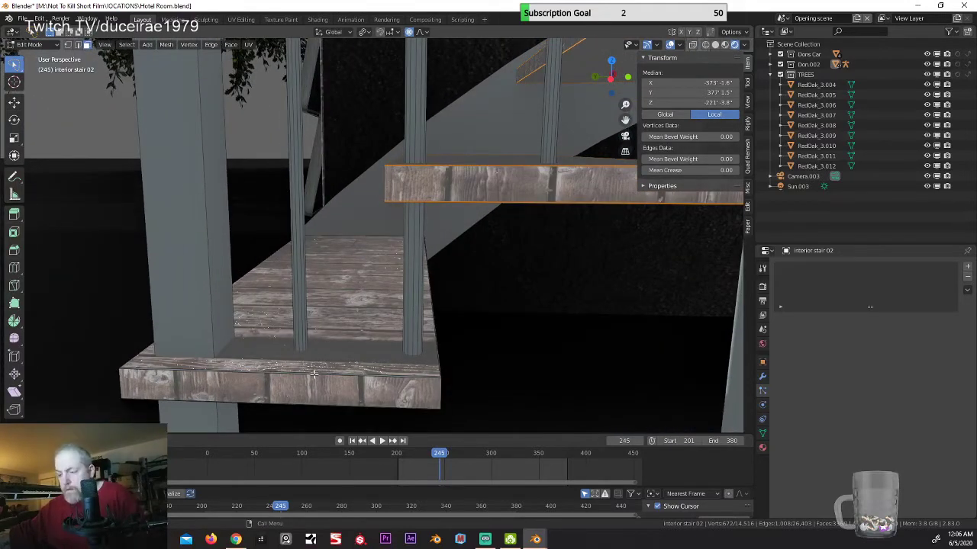
pyautogui.press('l')
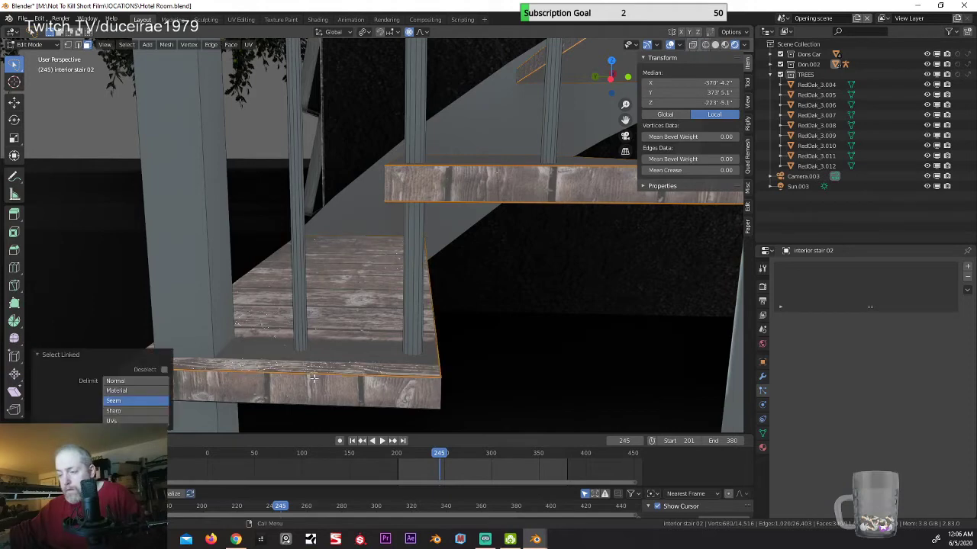
pyautogui.press('l')
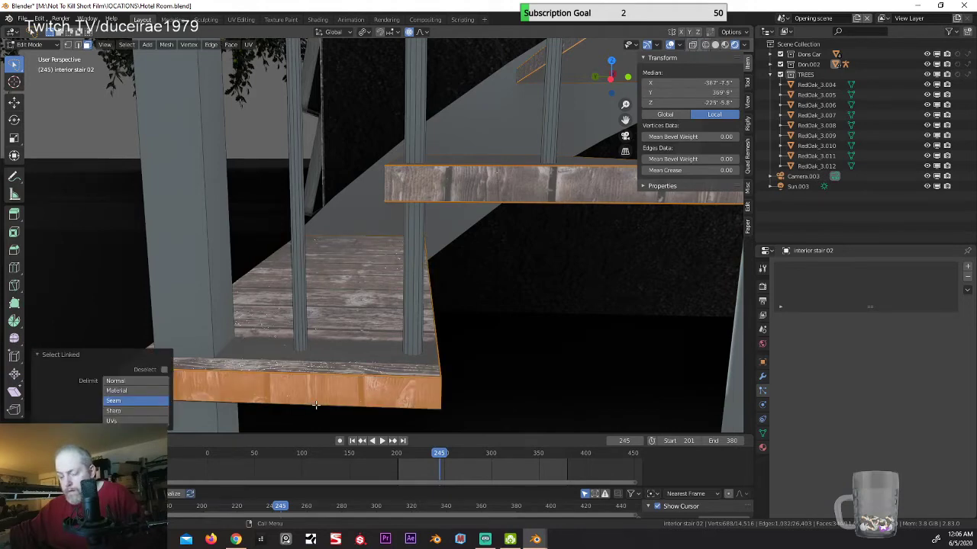
pyautogui.hotkey('ctrl', 'z')
pyautogui.moveTo(390, 409); pyautogui.dragTo(229, 372, button='middle')
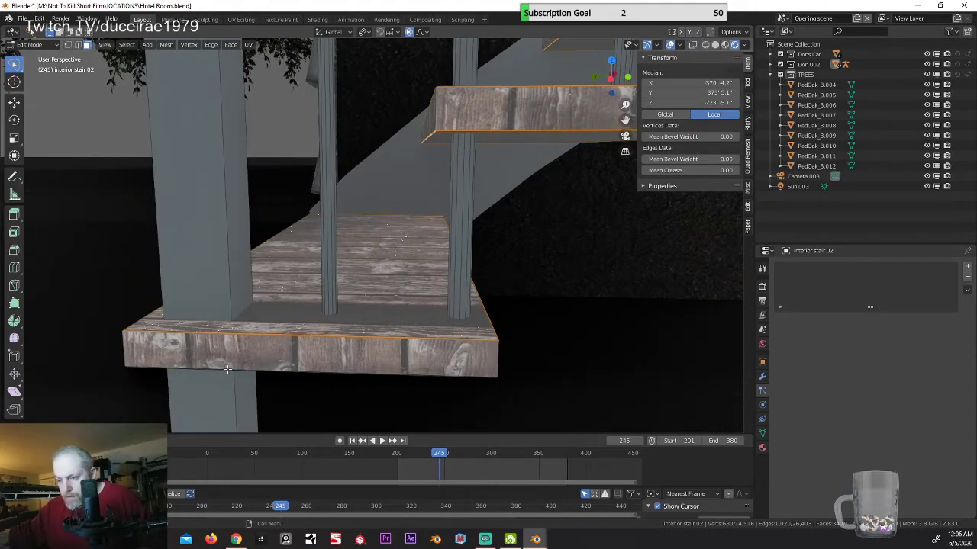
pyautogui.press('l')
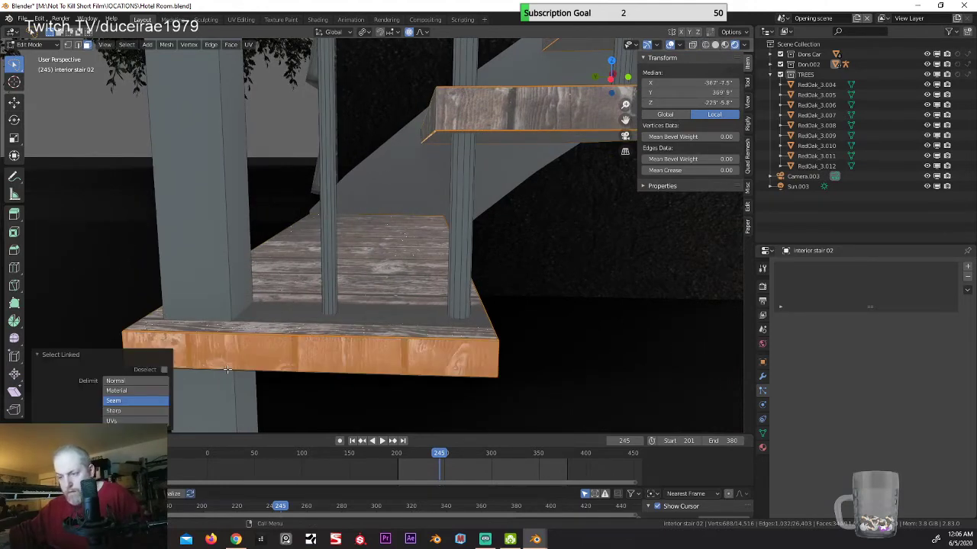
pyautogui.hotkey('ctrl', 'z')
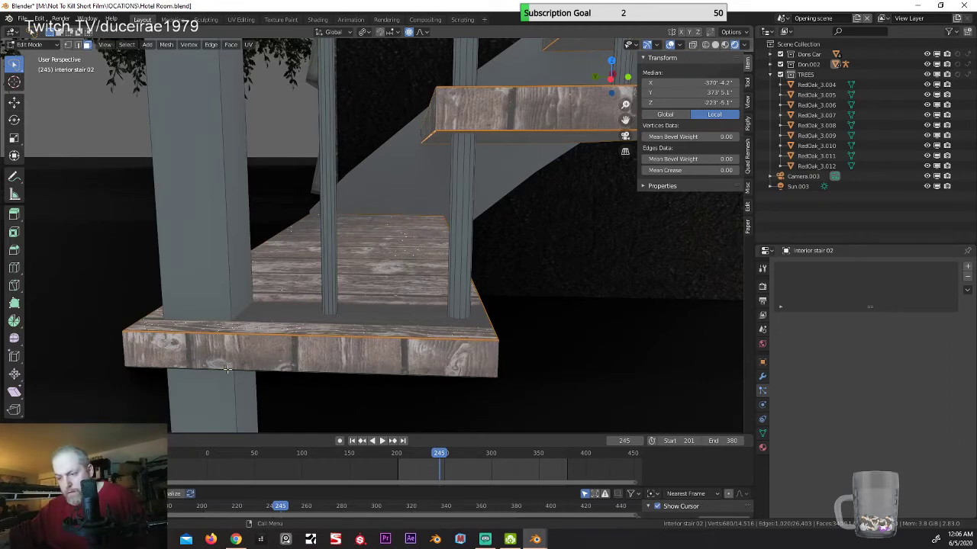
# Step: Add the linked face on the underside of the lowest stair tread to the selection
pyautogui.press('l')
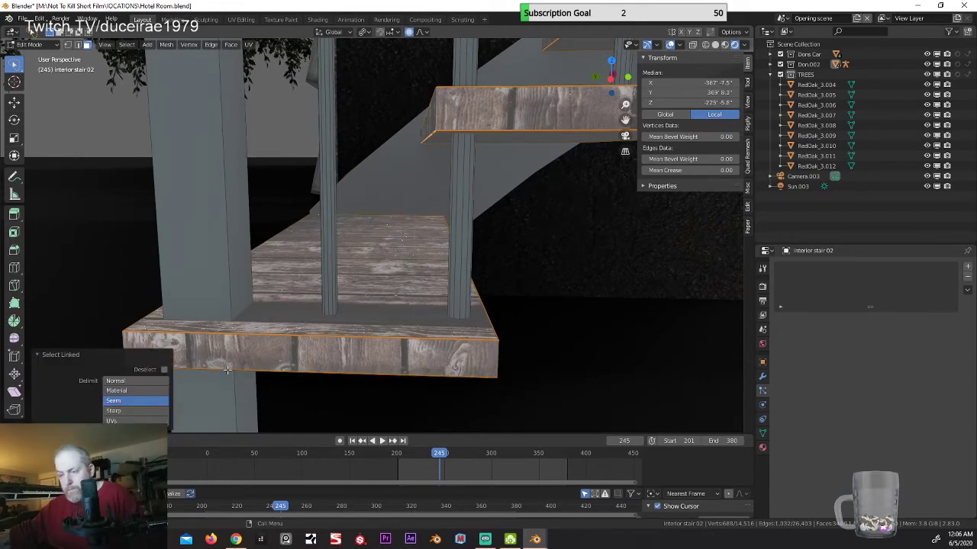
pyautogui.scroll(-5, 520, 351)
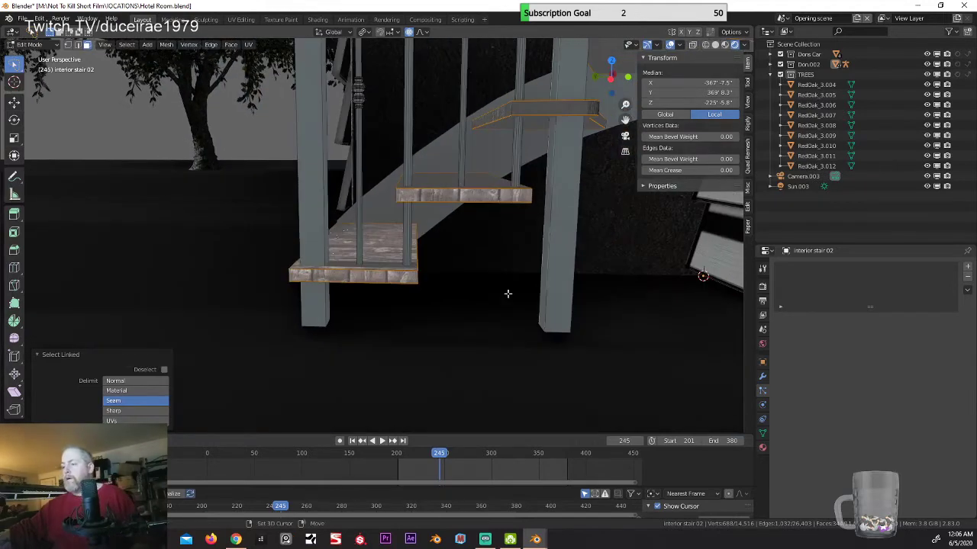
pyautogui.moveTo(506, 290); pyautogui.dragTo(577, 346, button='middle')
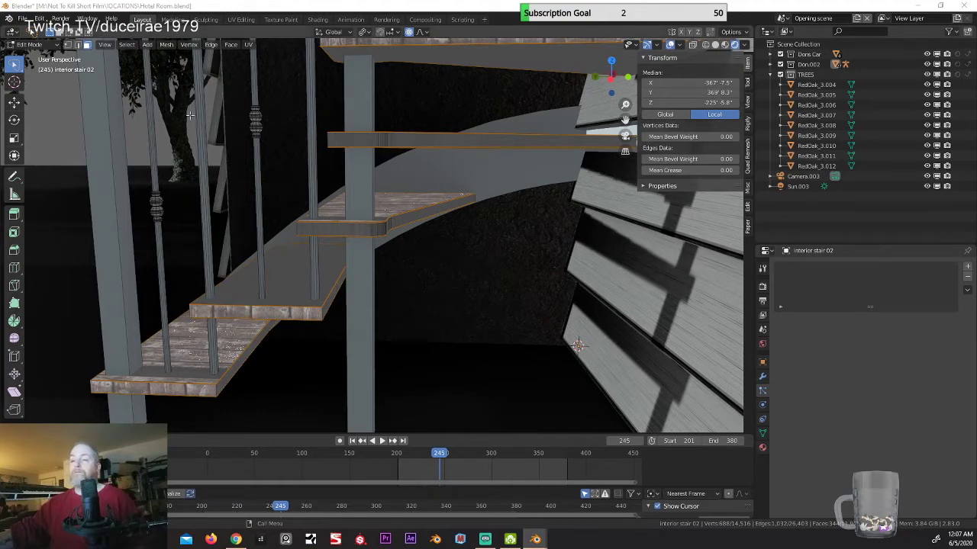
# Step: Select the front face of the dark upper tread and align its wood plank texture with the boards on top
pyautogui.moveTo(534, 198); pyautogui.dragTo(383, 358, button='middle')
pyautogui.scroll(-6, 374, 348)
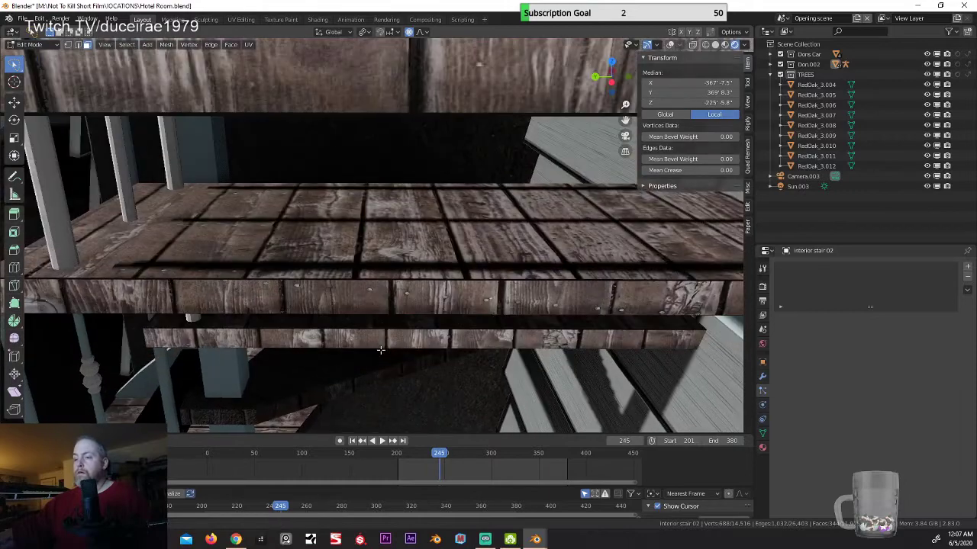
pyautogui.scroll(-4, 360, 335)
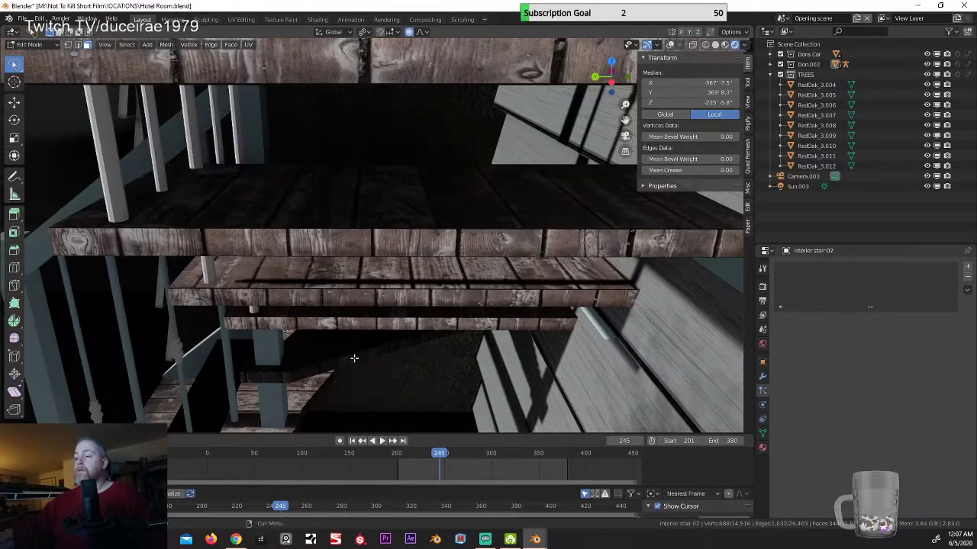
pyautogui.scroll(-2, 353, 355)
pyautogui.moveTo(344, 328); pyautogui.dragTo(336, 409, button='middle')
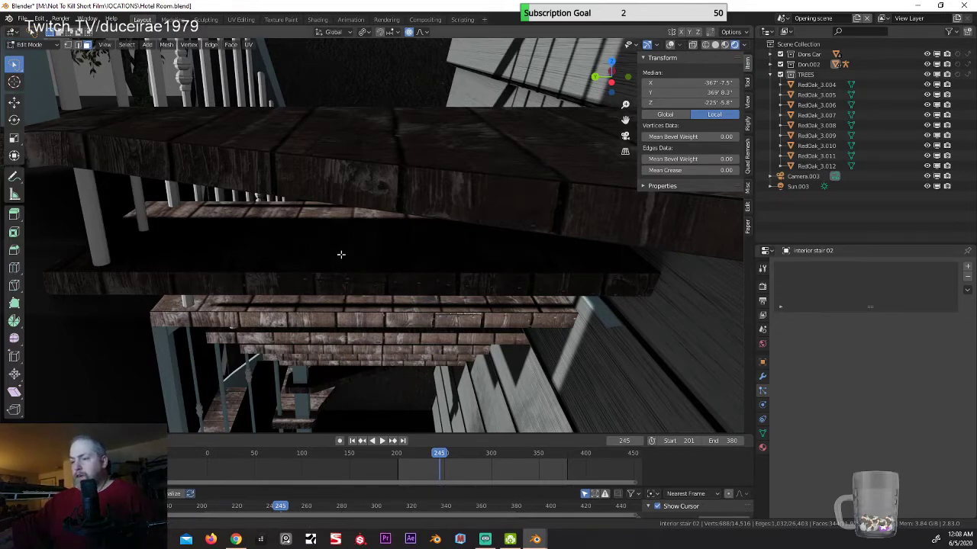
pyautogui.keyDown('shift'); pyautogui.moveTo(341, 255); pyautogui.dragTo(337, 222, button='middle'); pyautogui.keyUp('shift')
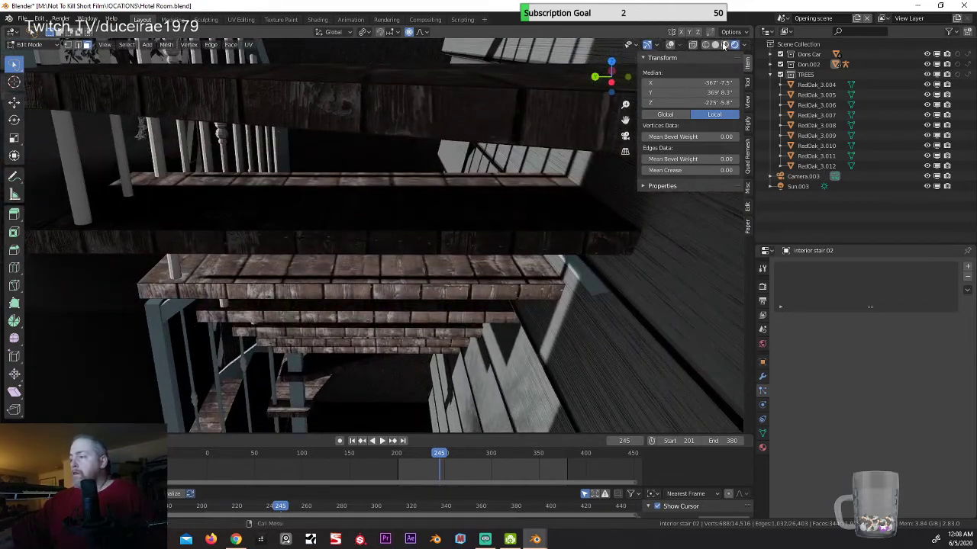
pyautogui.click(670, 47)
pyautogui.click(401, 244)
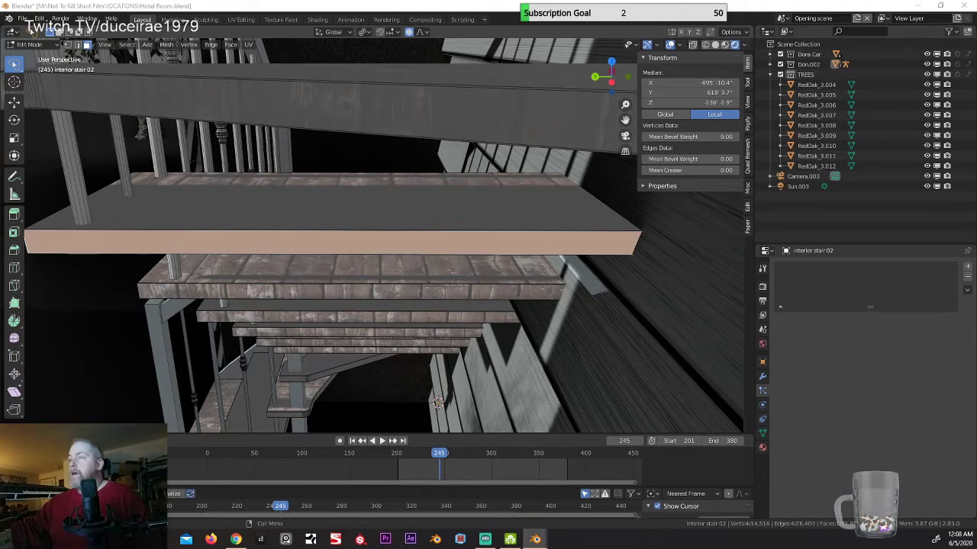
pyautogui.click(669, 45)
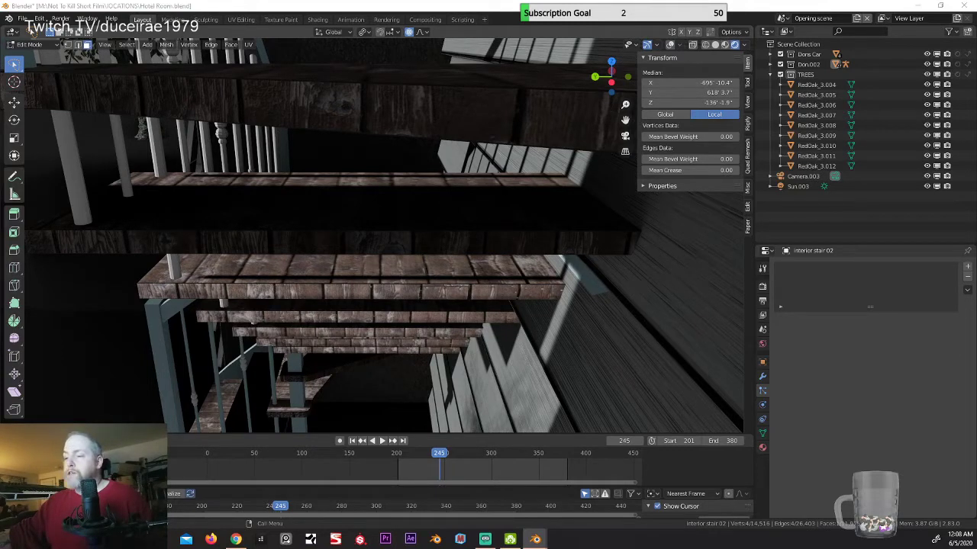
pyautogui.moveTo(298, 291)
pyautogui.mouseDown(button='middle')
pyautogui.moveTo(305, 282)
pyautogui.moveTo(294, 287)
pyautogui.mouseUp(button='middle')
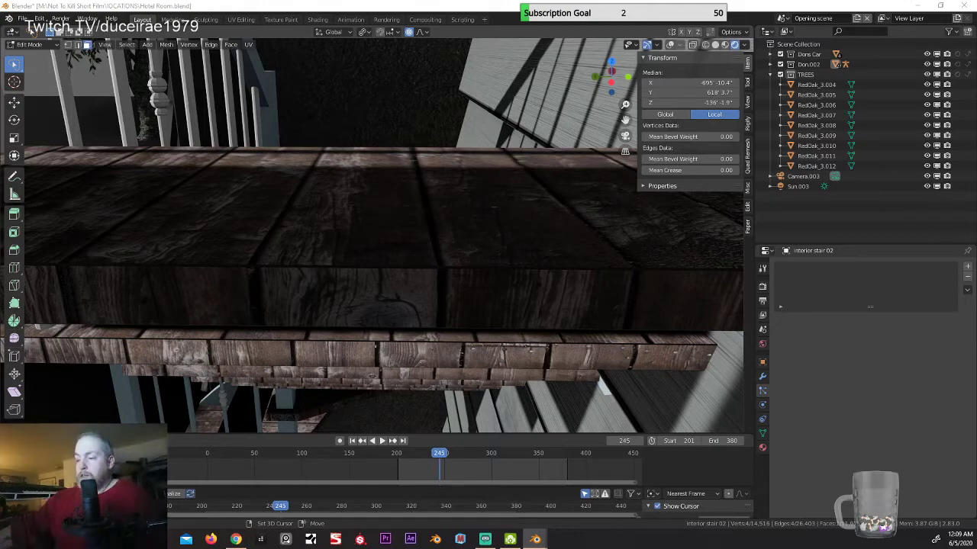
# Step: Examine the wood texture on the upper treads and the lower flight from close up and further away with overlays hidden
pyautogui.scroll(-5, 263, 267)
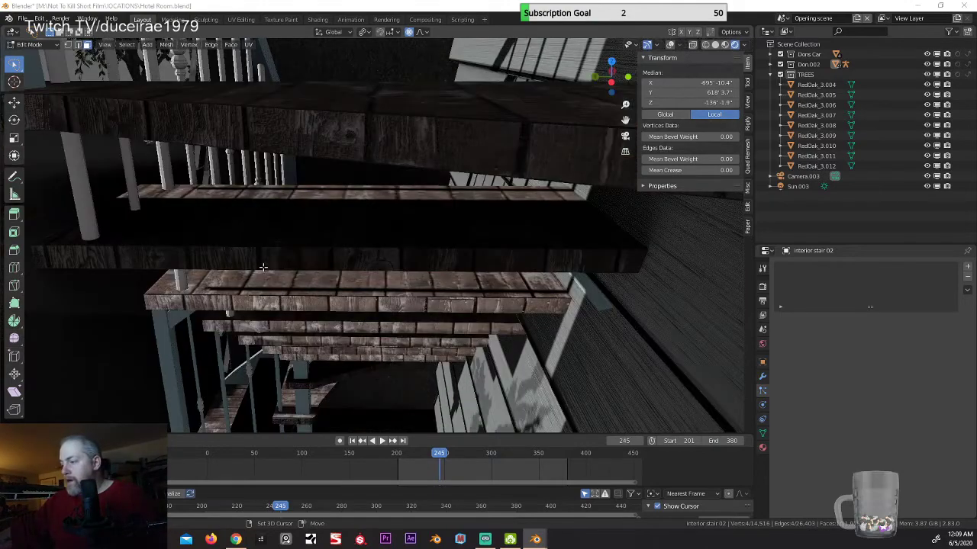
pyautogui.scroll(3, 266, 265)
pyautogui.scroll(2, 266, 265)
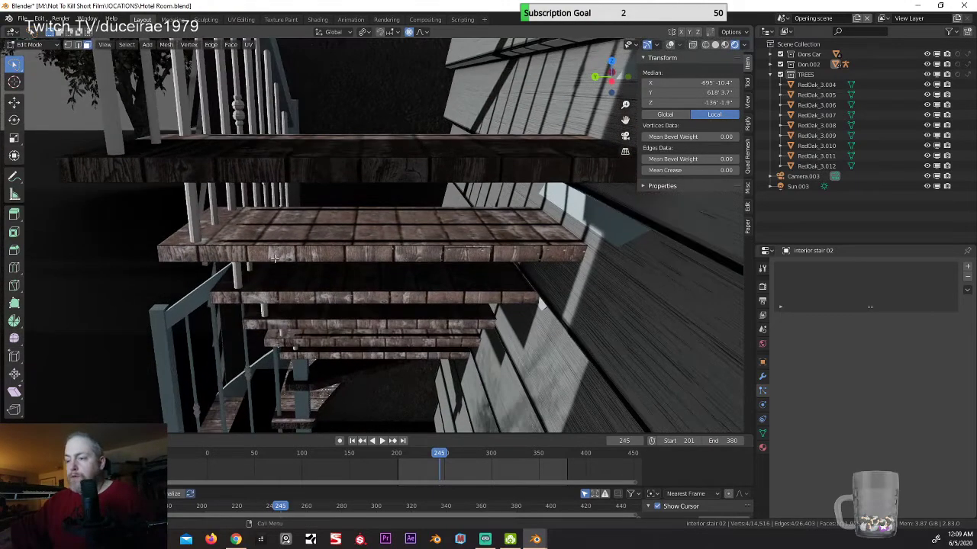
pyautogui.scroll(-1, 344, 286)
pyautogui.scroll(3, 344, 294)
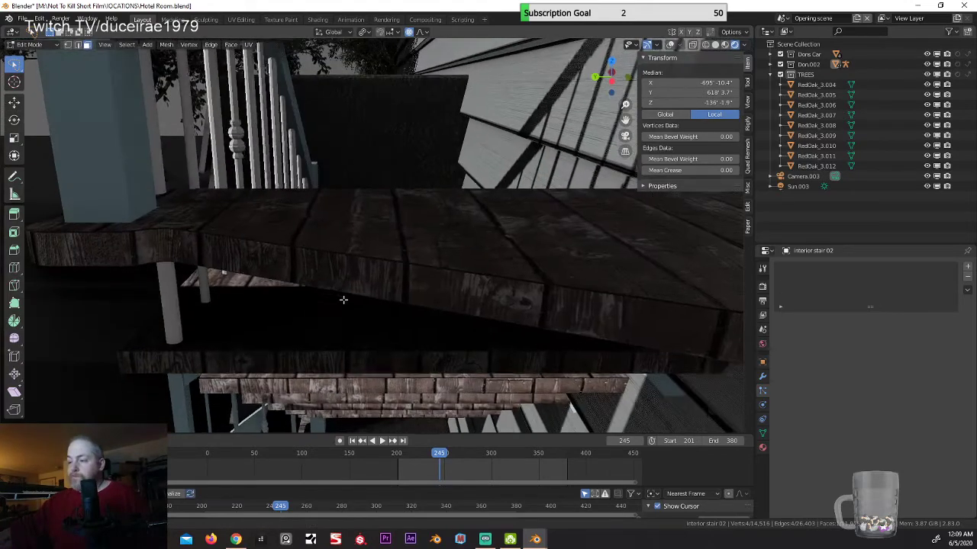
pyautogui.scroll(-1, 340, 300)
pyautogui.scroll(3, 339, 304)
pyautogui.scroll(3, 339, 305)
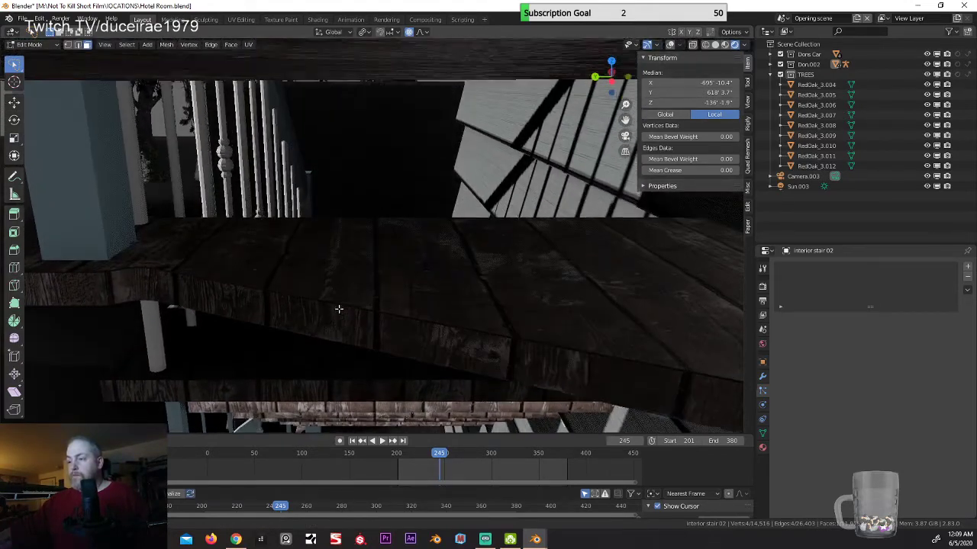
pyautogui.scroll(-2, 338, 310)
pyautogui.scroll(2, 338, 312)
pyautogui.scroll(-3, 338, 316)
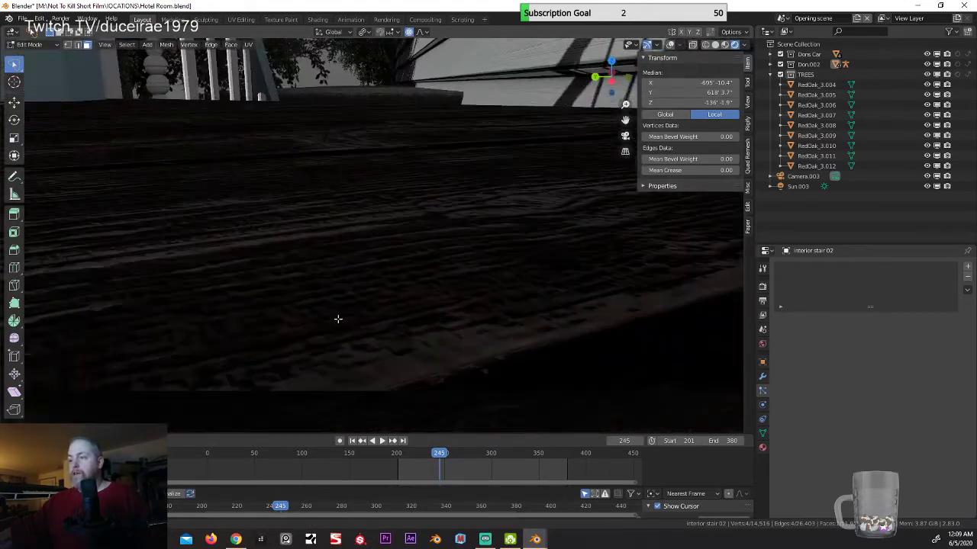
pyautogui.scroll(-4, 336, 312)
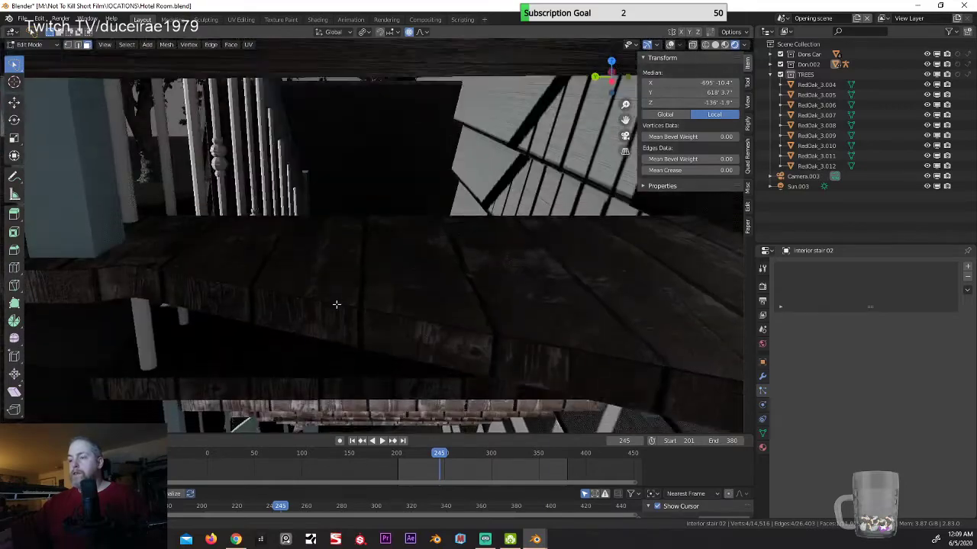
pyautogui.scroll(-5, 326, 284)
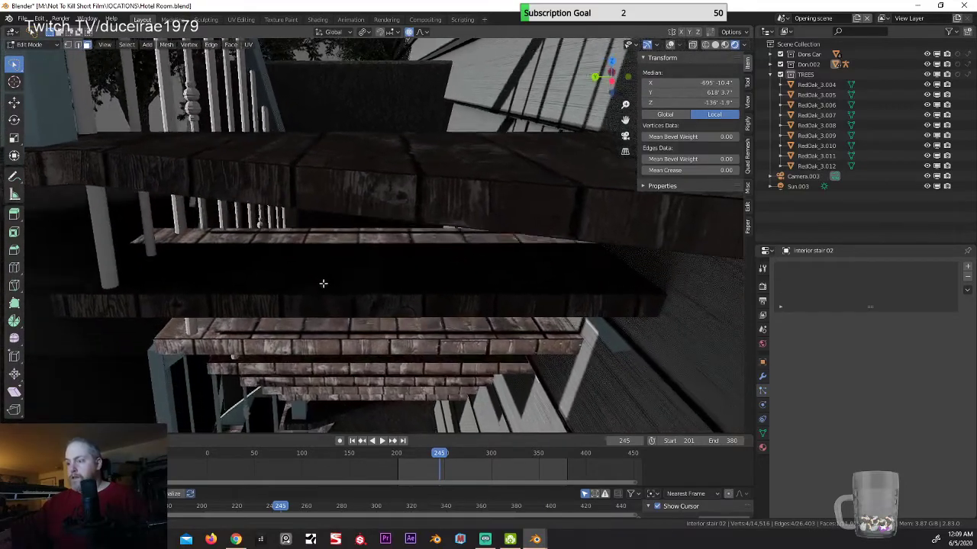
pyautogui.scroll(-3, 325, 252)
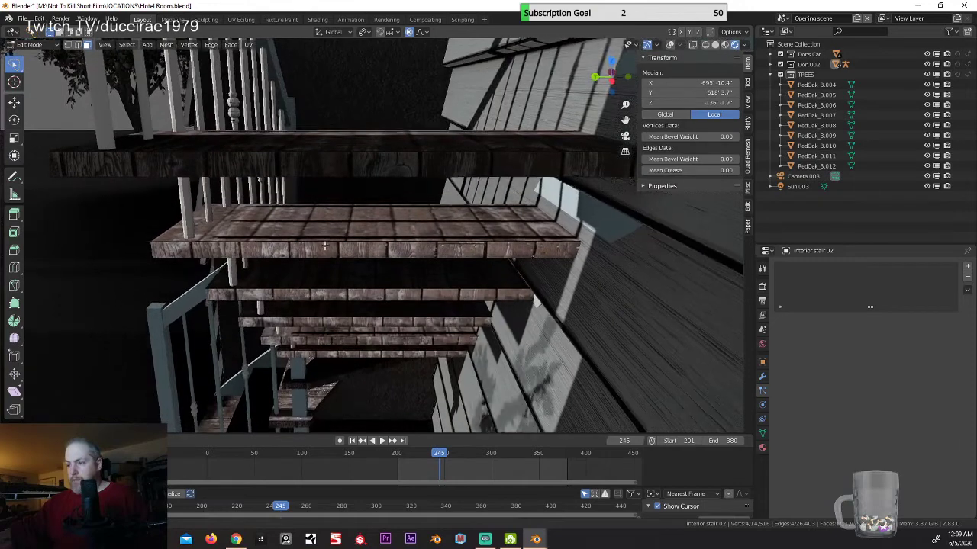
# Step: Shift the wood texture on the sunlit tread's front face so its plank seams match the top boards, and save the file
pyautogui.click(670, 45)
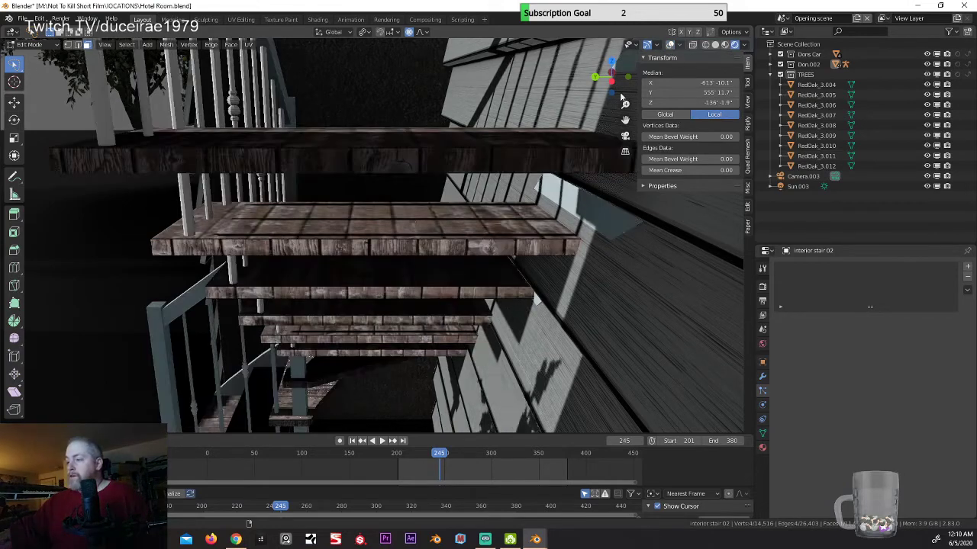
pyautogui.moveTo(394, 275); pyautogui.dragTo(364, 277, button='middle')
pyautogui.scroll(3, 364, 277)
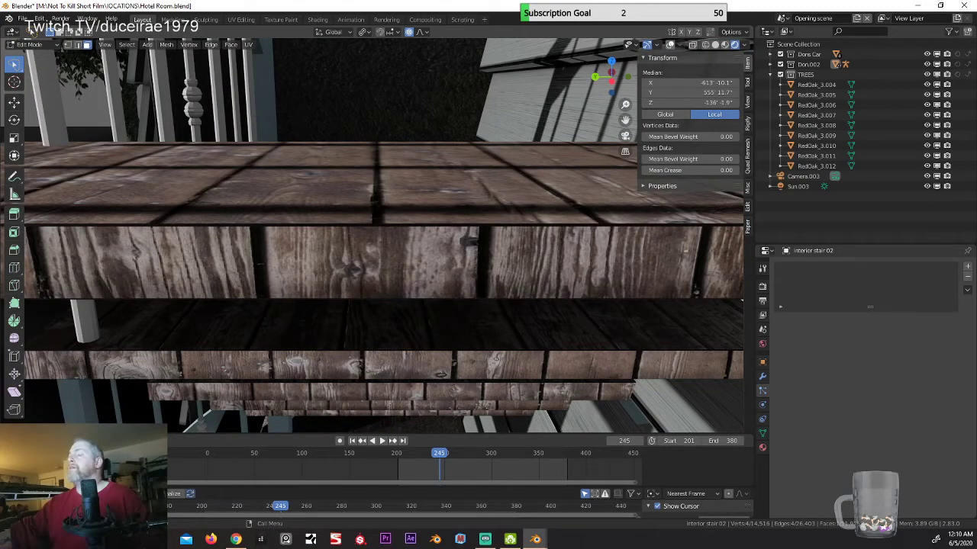
pyautogui.press('g')
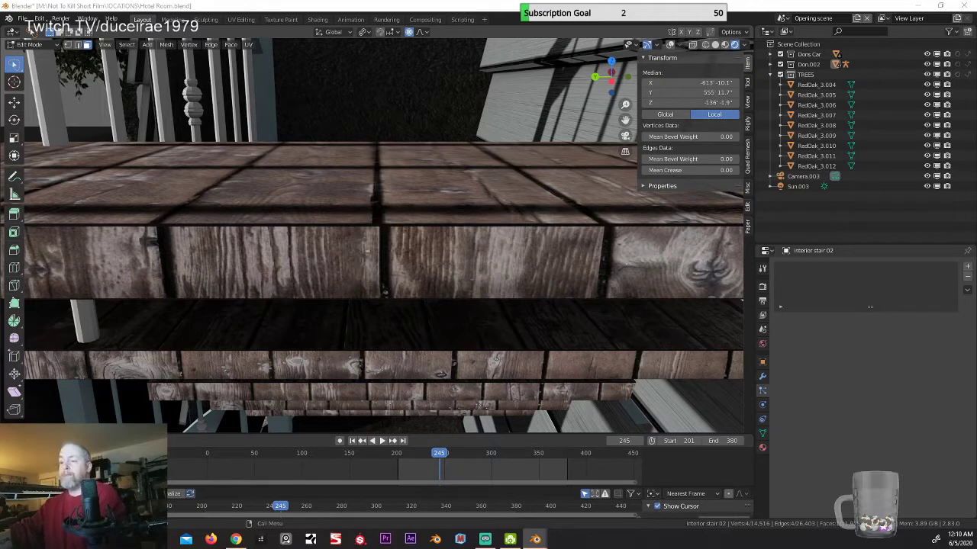
pyautogui.hotkey('ctrl', 'z')
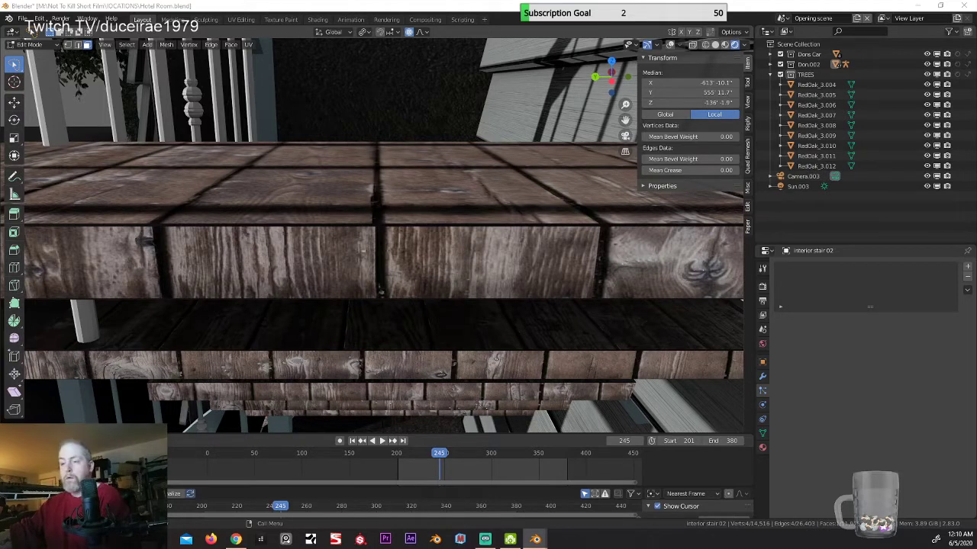
pyautogui.hotkey('ctrl', 'z')
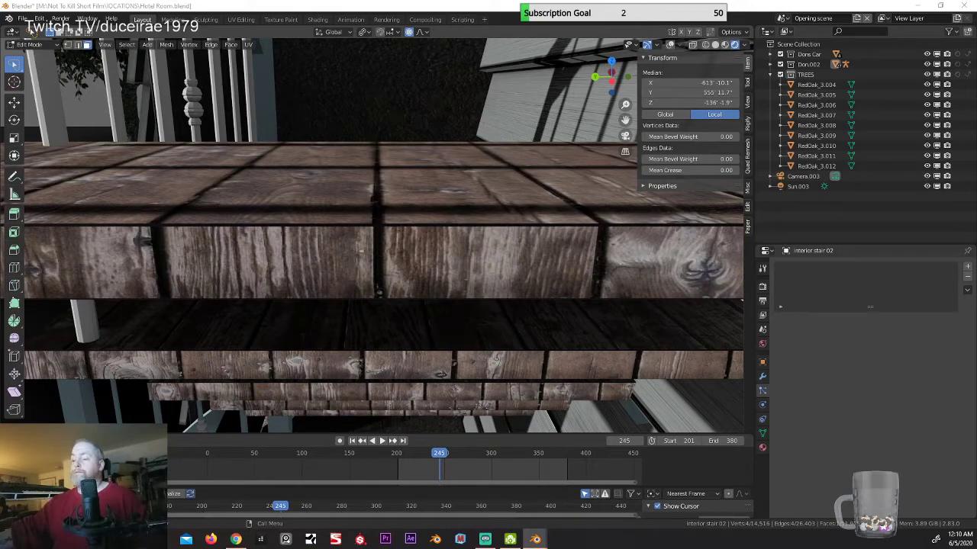
pyautogui.click(23, 23)
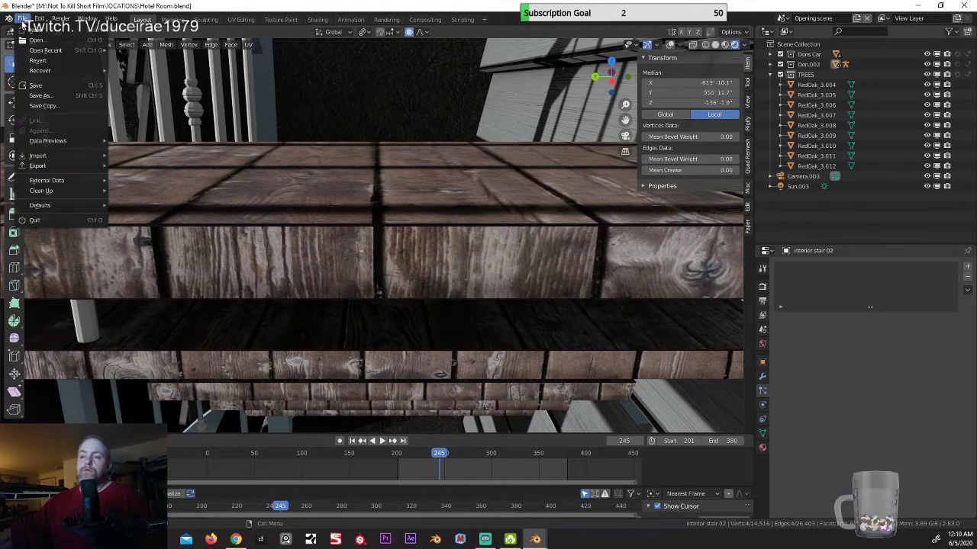
pyautogui.click(36, 86)
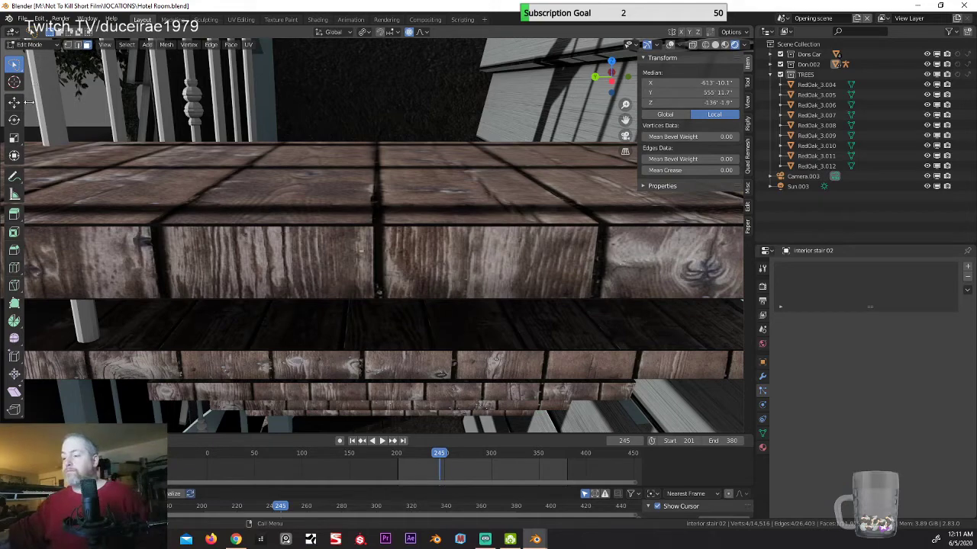
# Step: Select the front face of the next tread down and align its wood plank texture with the boards on top
pyautogui.moveTo(371, 322); pyautogui.dragTo(366, 280, button='middle')
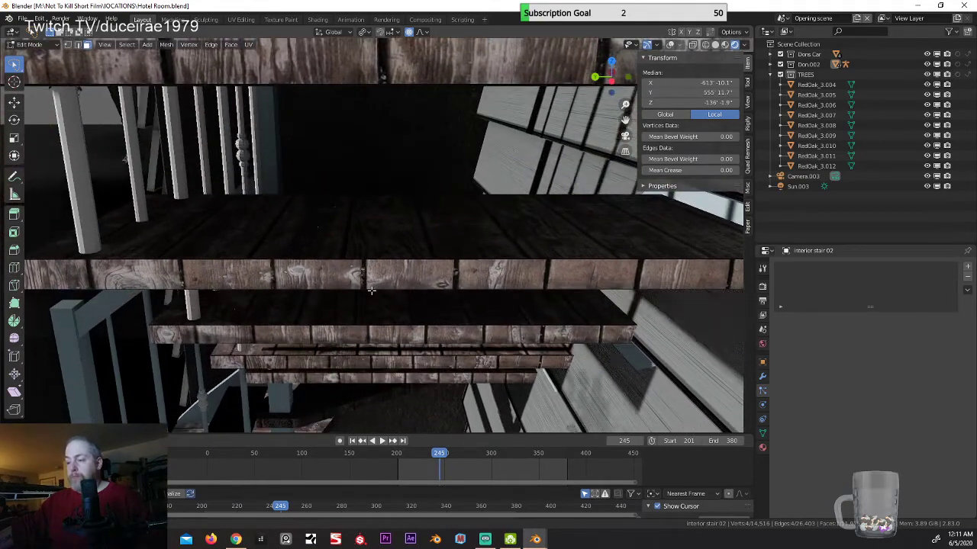
pyautogui.click(670, 46)
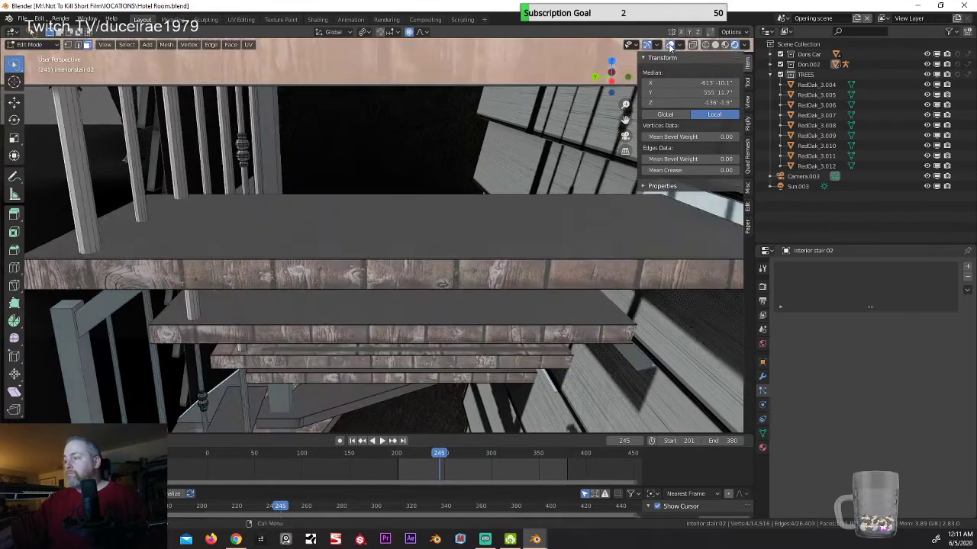
pyautogui.click(431, 285)
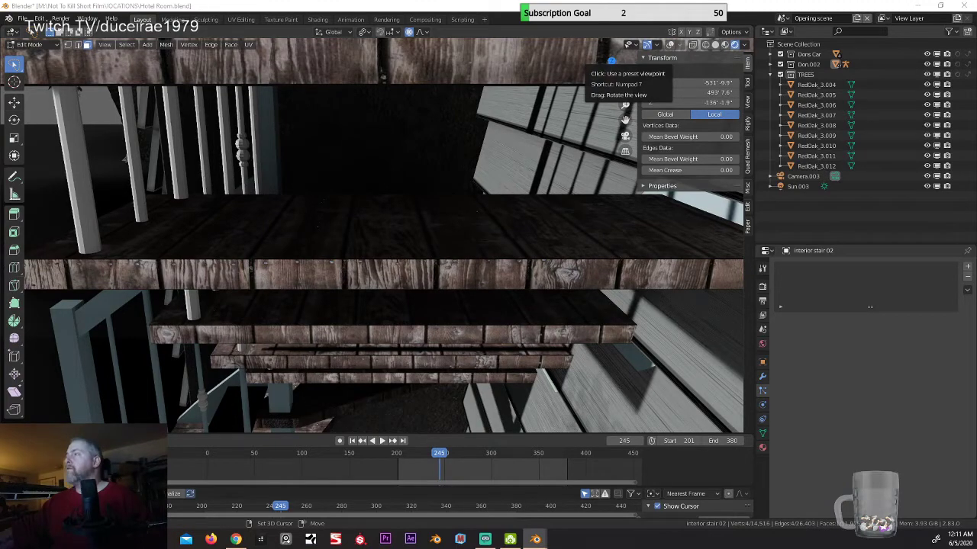
pyautogui.scroll(5, 399, 248)
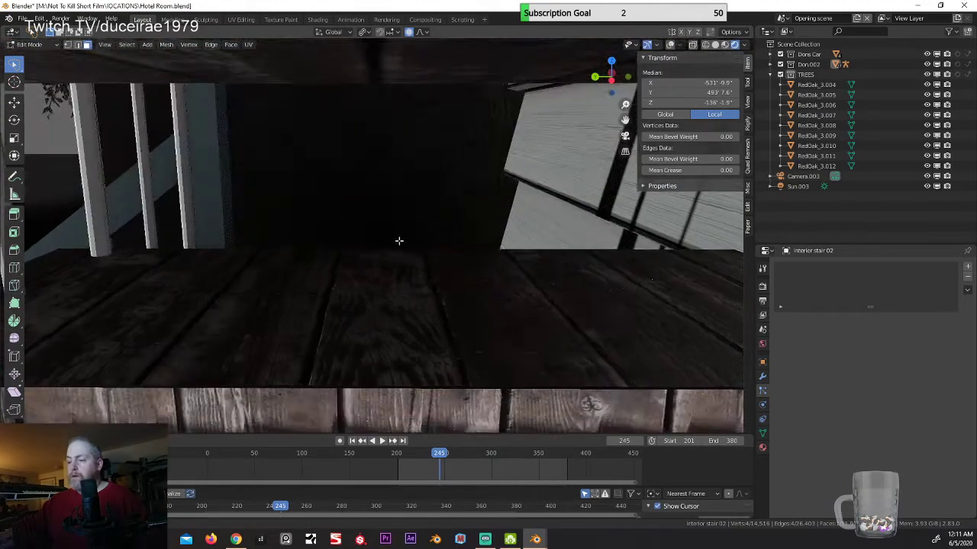
pyautogui.keyDown('shift'); pyautogui.moveTo(399, 242); pyautogui.dragTo(397, 249, button='middle'); pyautogui.keyUp('shift')
pyautogui.scroll(3, 397, 247)
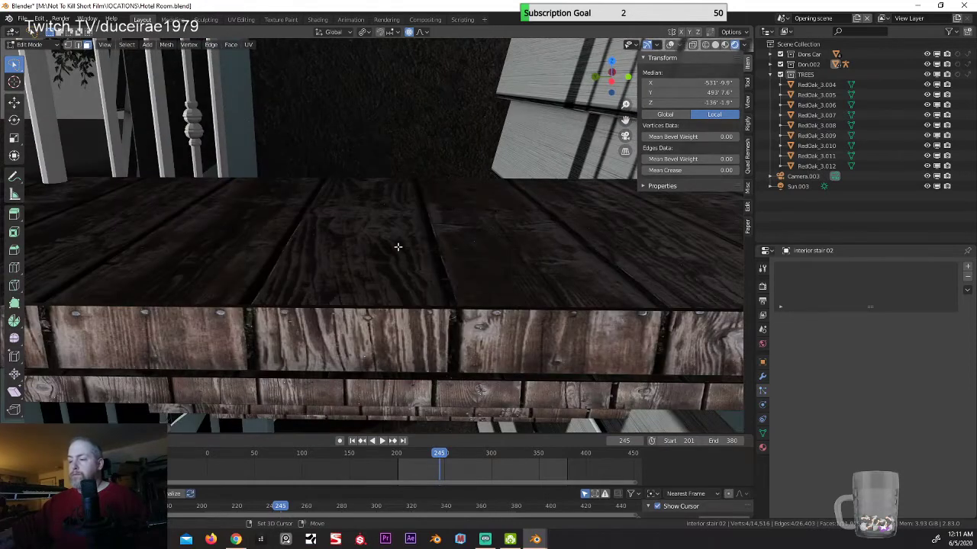
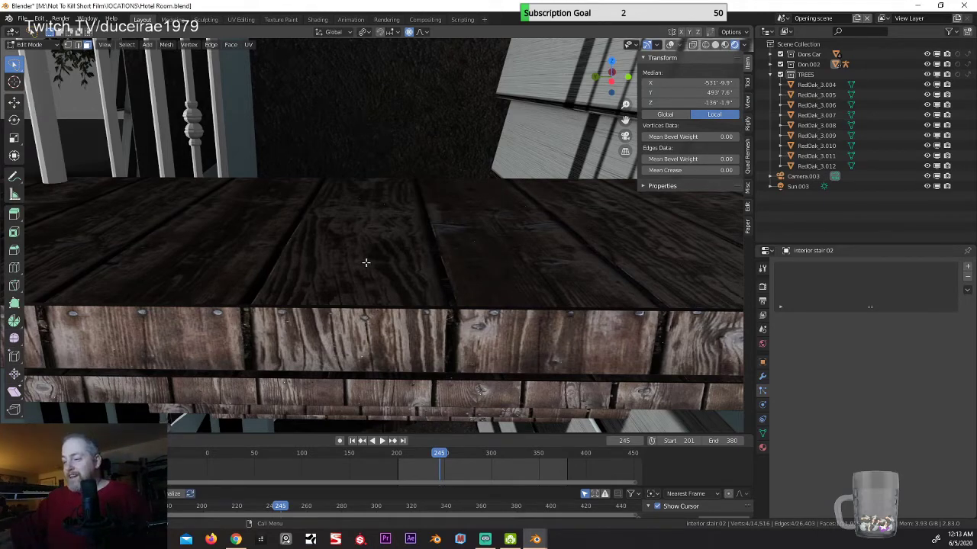
# Step: Select the front face of the tread just above the sunlit one and align its wood plank texture with the top boards
pyautogui.moveTo(367, 262)
pyautogui.mouseDown(button='middle')
pyautogui.moveTo(361, 249)
pyautogui.moveTo(355, 270)
pyautogui.moveTo(381, 264)
pyautogui.moveTo(382, 238)
pyautogui.moveTo(382, 260)
pyautogui.mouseUp(button='middle')
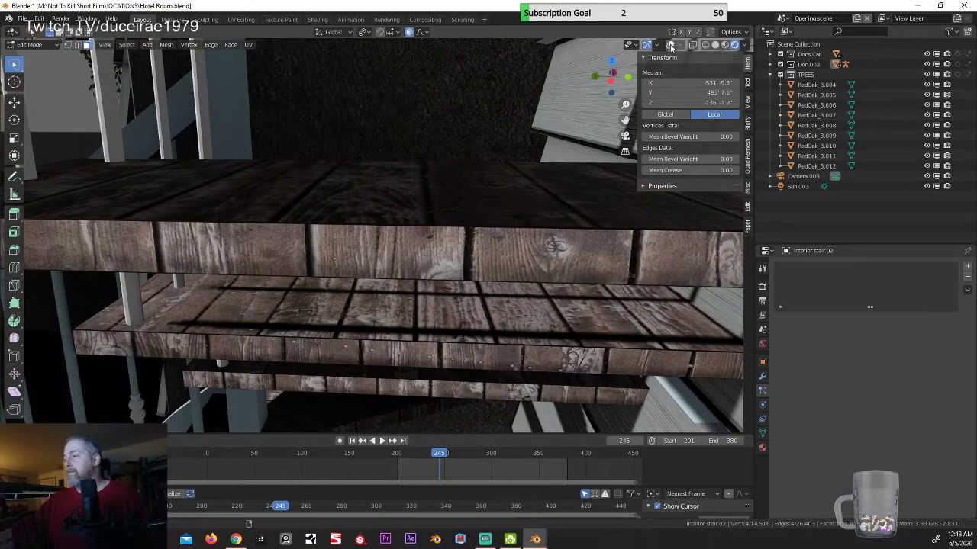
pyautogui.click(670, 44)
pyautogui.click(407, 255)
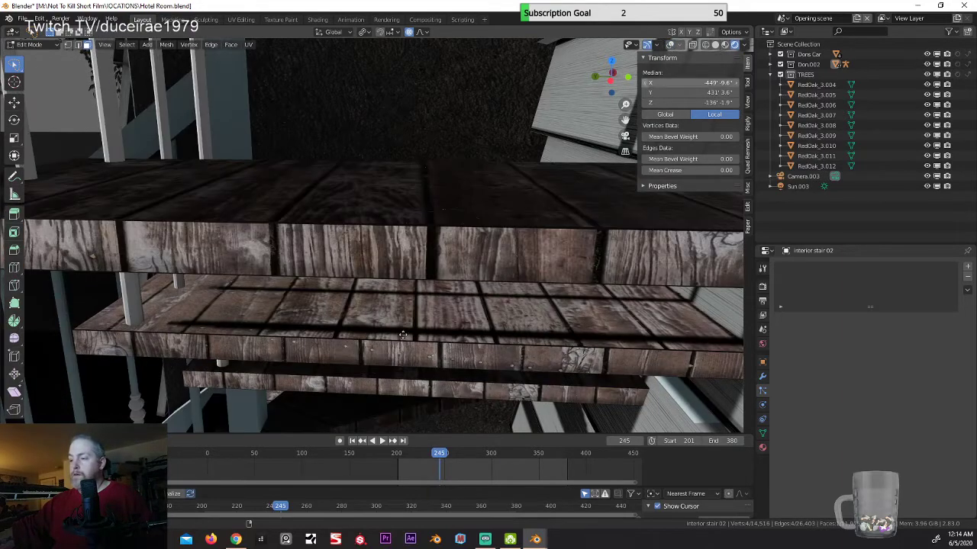
pyautogui.scroll(5, 381, 308)
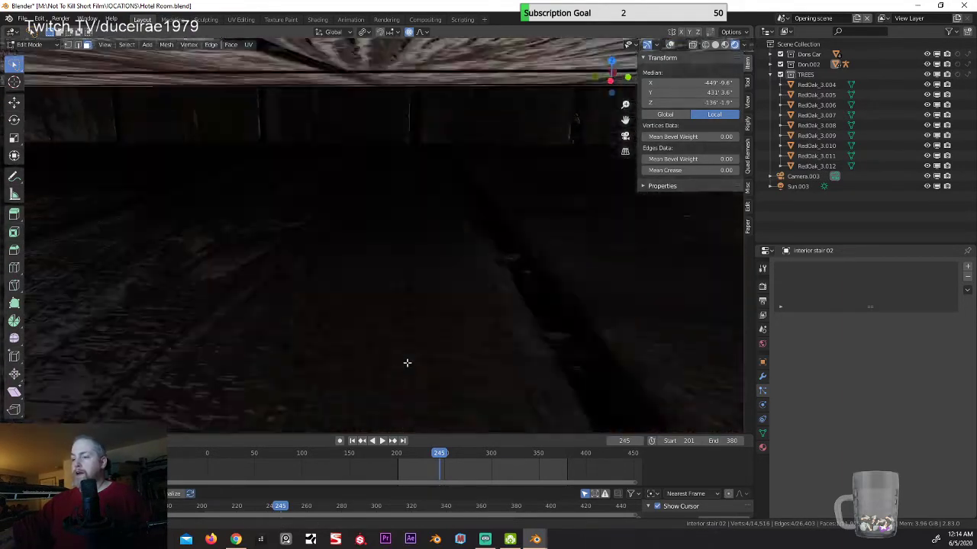
pyautogui.scroll(-5, 406, 343)
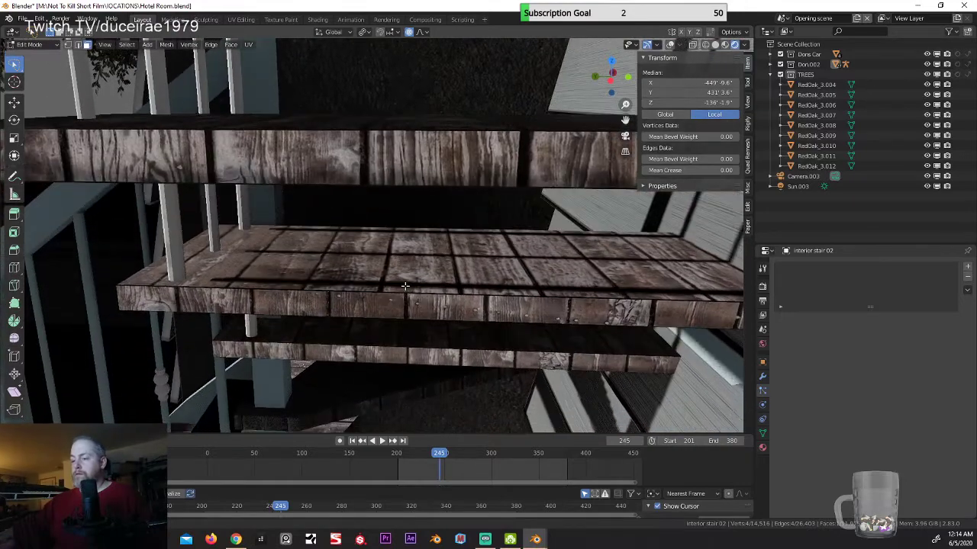
pyautogui.scroll(-6, 406, 265)
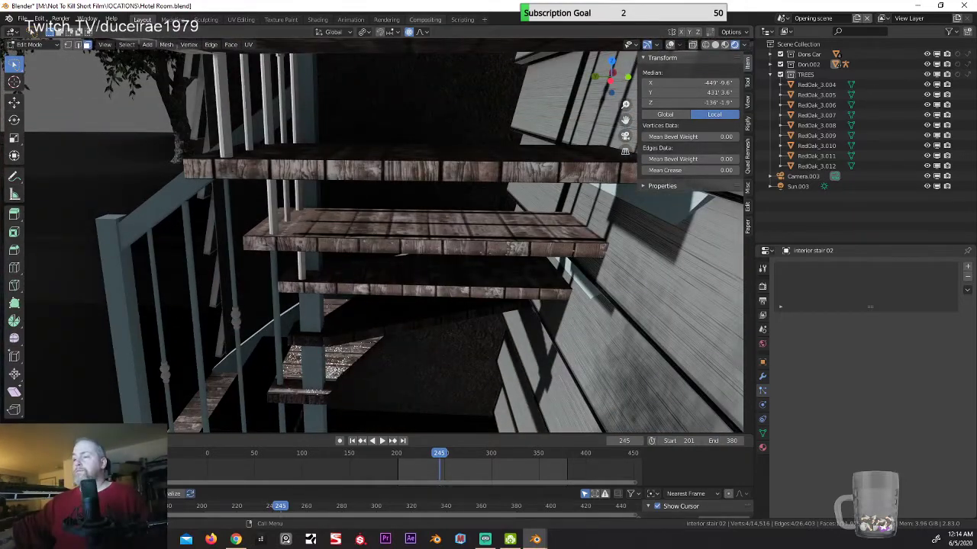
# Step: Clear the selection with overlays shown and reselect the front face of the tread just above the sunlit one
pyautogui.click(670, 44)
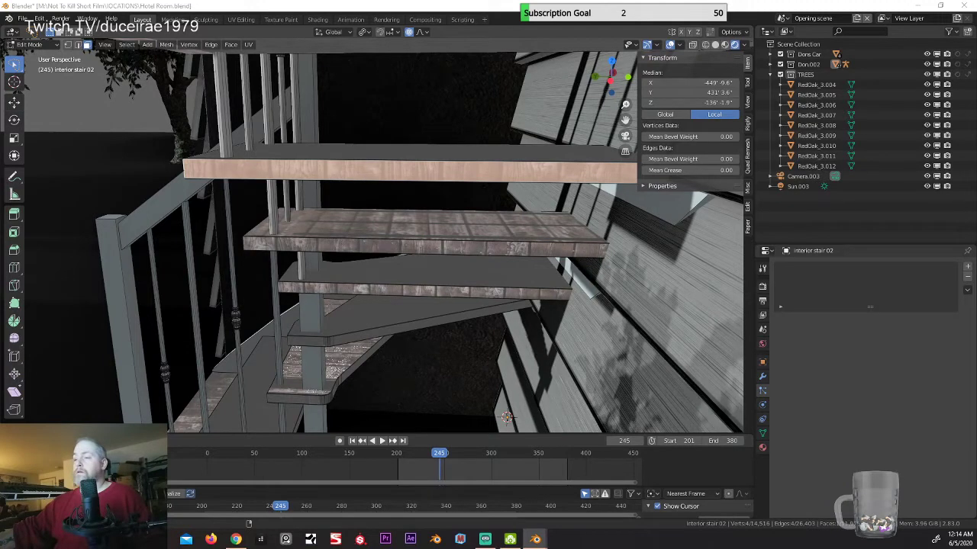
pyautogui.hotkey('alt', 'a')
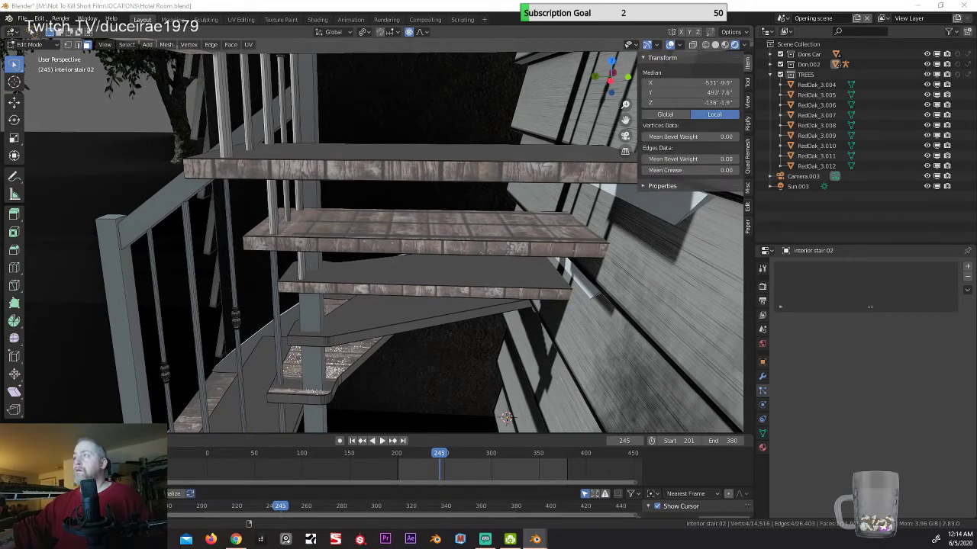
pyautogui.moveTo(395, 117)
pyautogui.mouseDown(button='middle')
pyautogui.moveTo(393, 127)
pyautogui.moveTo(385, 115)
pyautogui.mouseUp(button='middle')
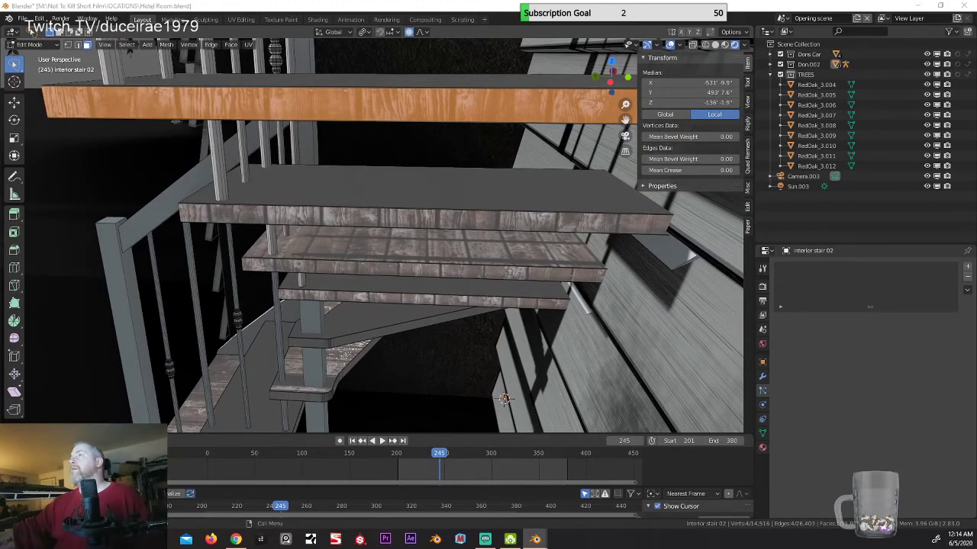
pyautogui.hotkey('alt', 'a')
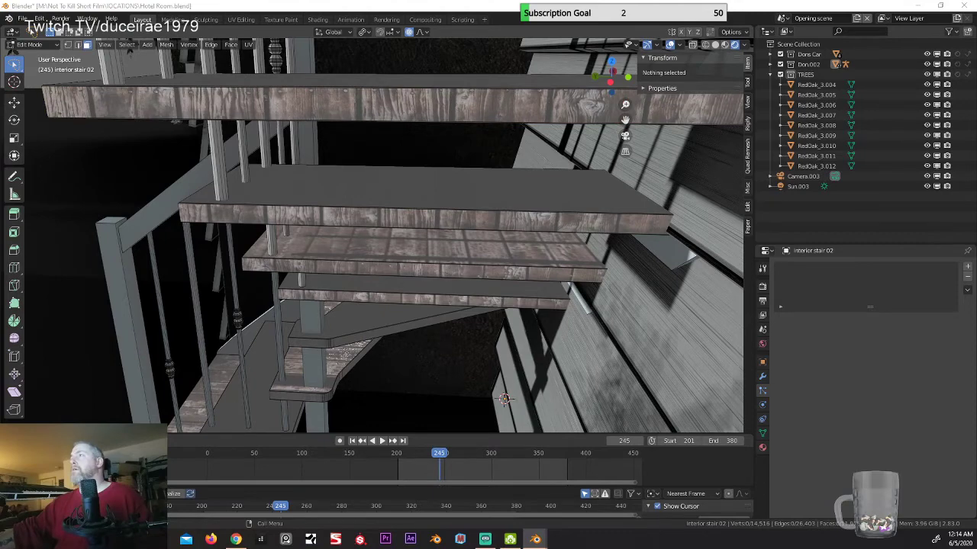
pyautogui.click(425, 218)
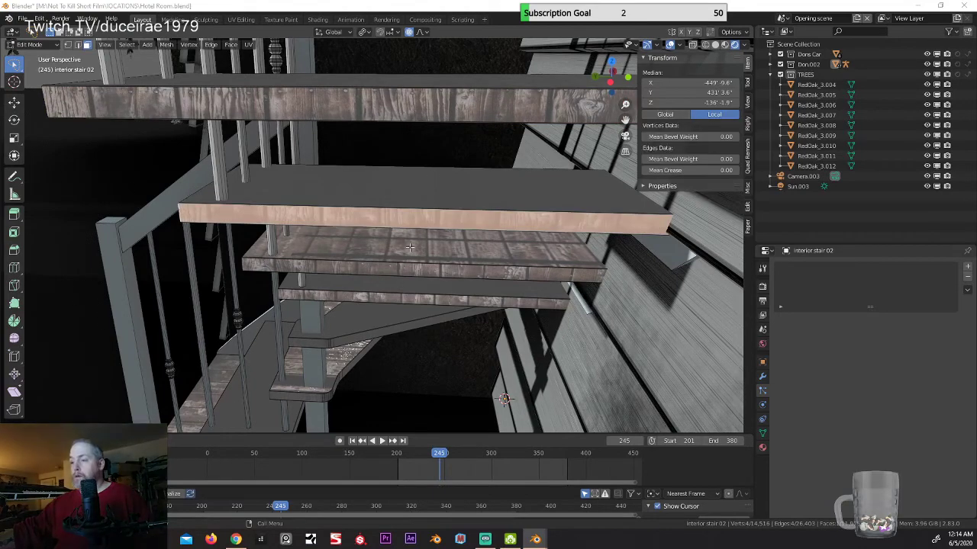
pyautogui.moveTo(409, 241); pyautogui.dragTo(418, 287, button='middle')
pyautogui.scroll(2, 407, 225)
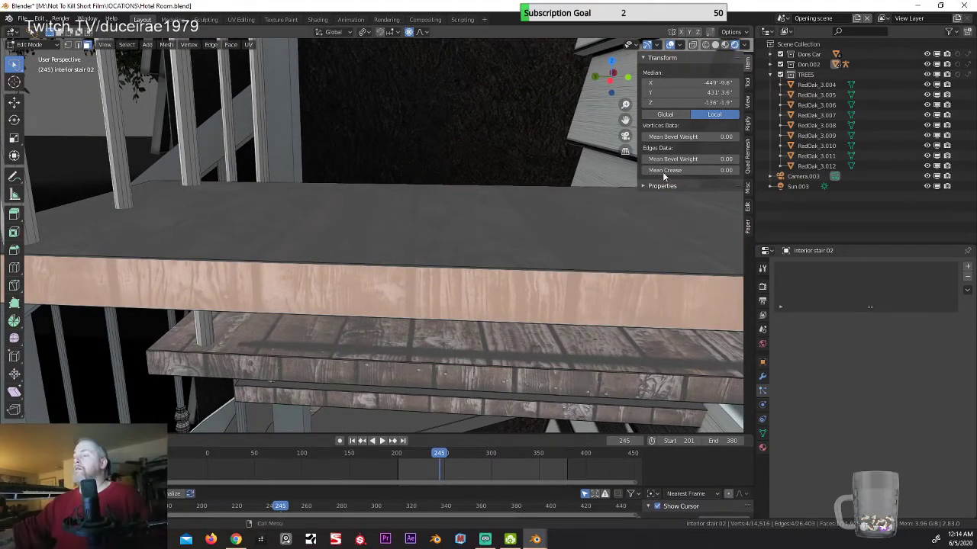
# Step: Compare the front-face plank seams of the three visible treads with their top boards, with overlays hidden
pyautogui.click(669, 45)
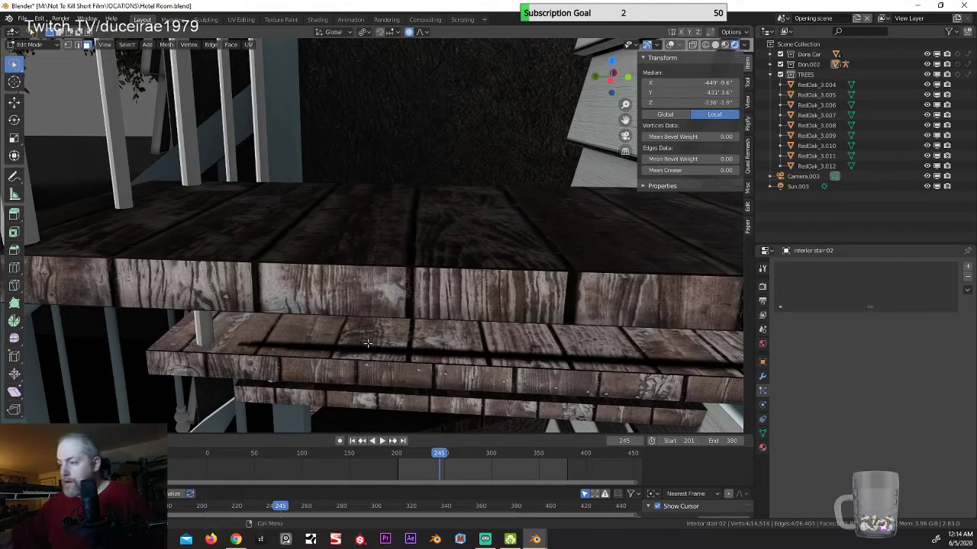
pyautogui.scroll(1, 368, 343)
pyautogui.scroll(-1, 368, 342)
pyautogui.scroll(-1, 356, 343)
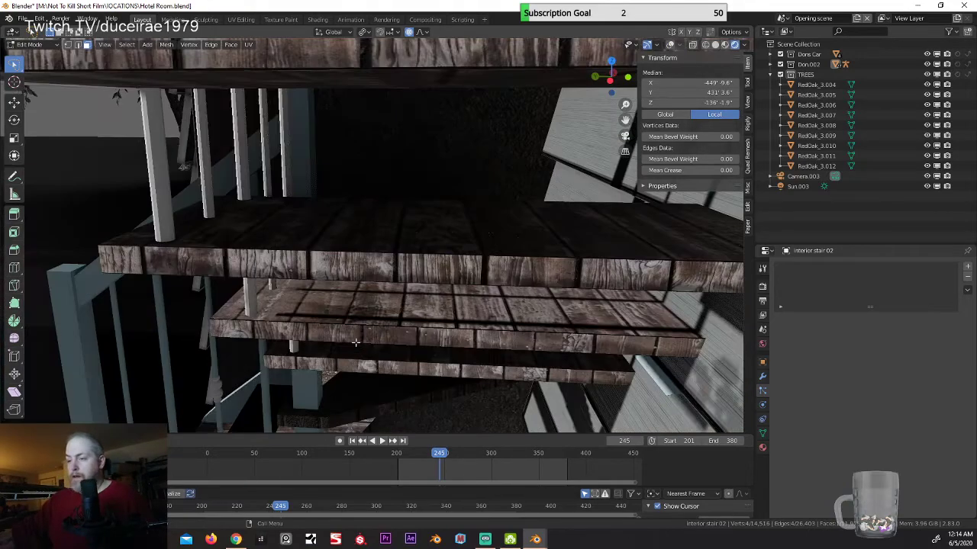
pyautogui.keyDown('shift'); pyautogui.moveTo(410, 340); pyautogui.dragTo(446, 328, button='middle'); pyautogui.keyUp('shift')
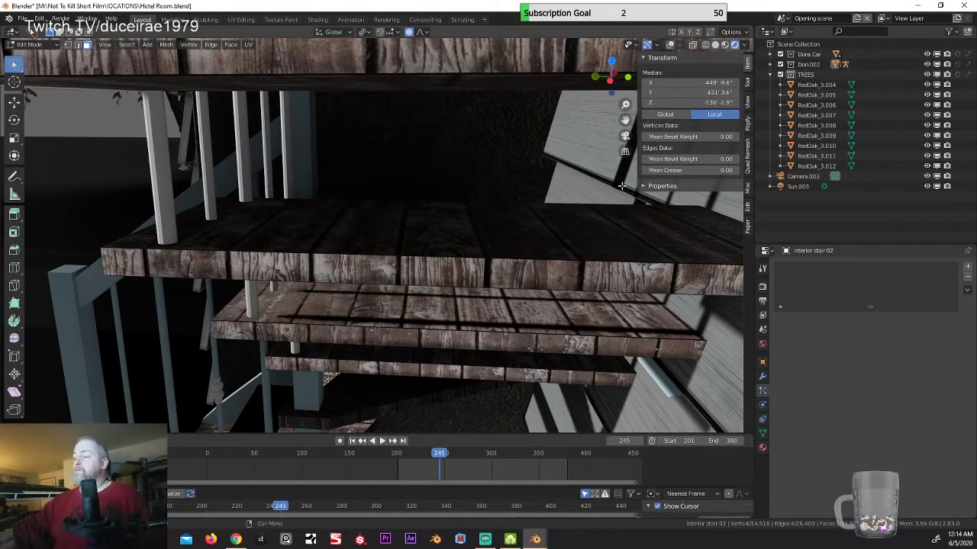
pyautogui.click(669, 45)
pyautogui.click(469, 271)
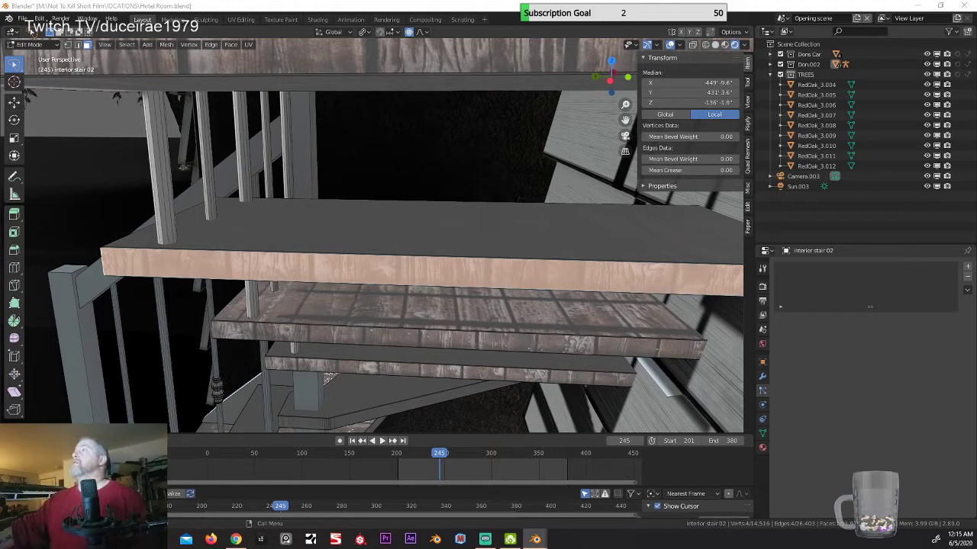
pyautogui.click(670, 45)
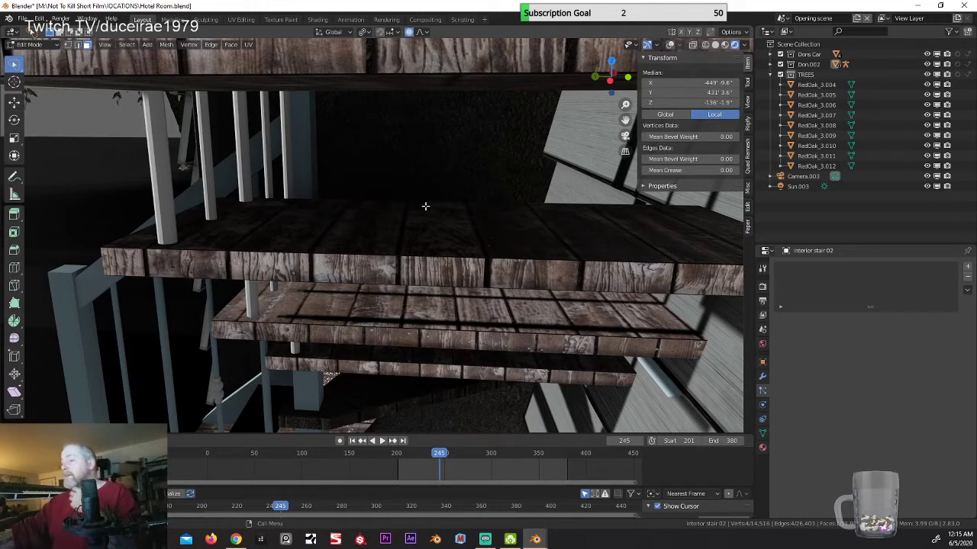
pyautogui.click(666, 46)
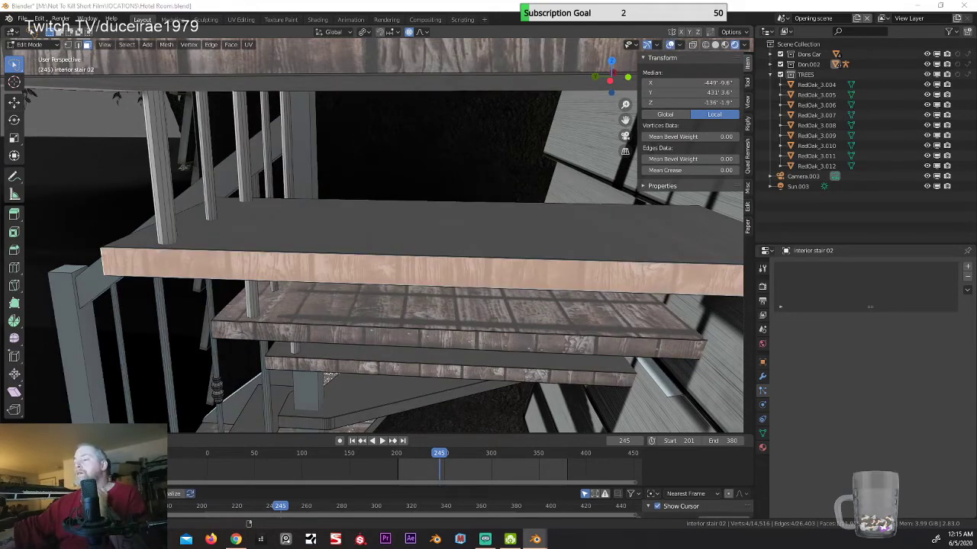
# Step: Select only the sunlit tread's front face, shift its wood texture until the plank seams meet the top boards, and save the file
pyautogui.hotkey('alt', 'a')
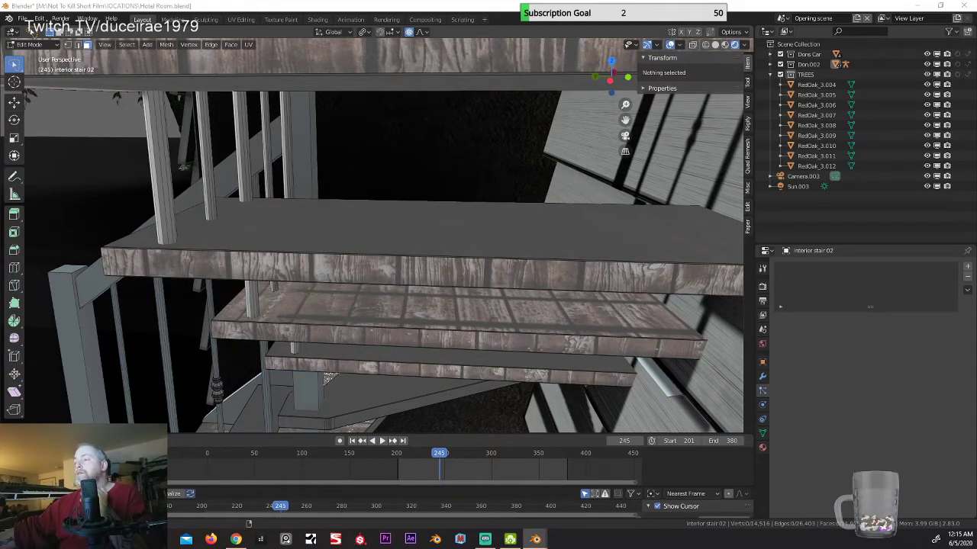
pyautogui.hotkey('ctrl', 'z')
pyautogui.hotkey('alt', 'a')
pyautogui.hotkey('ctrl', 'z')
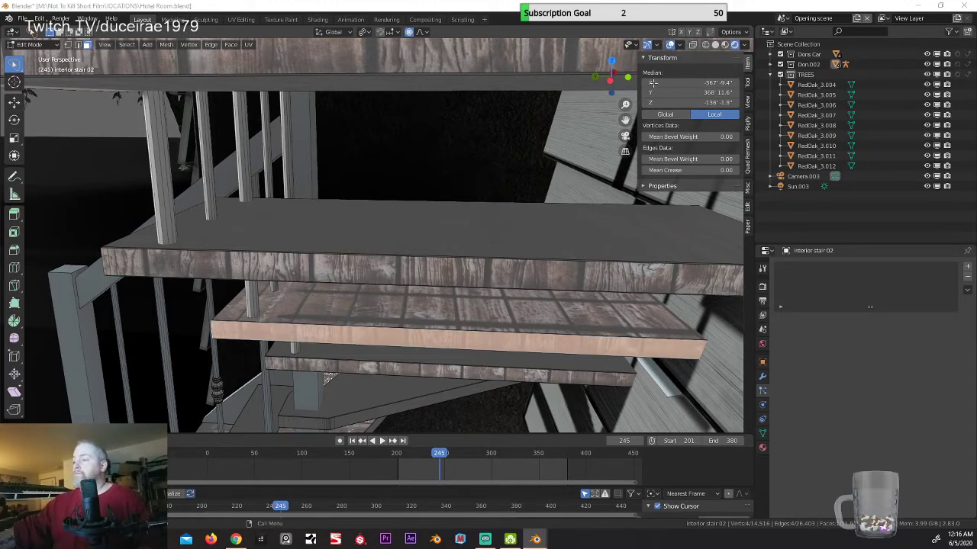
pyautogui.click(669, 47)
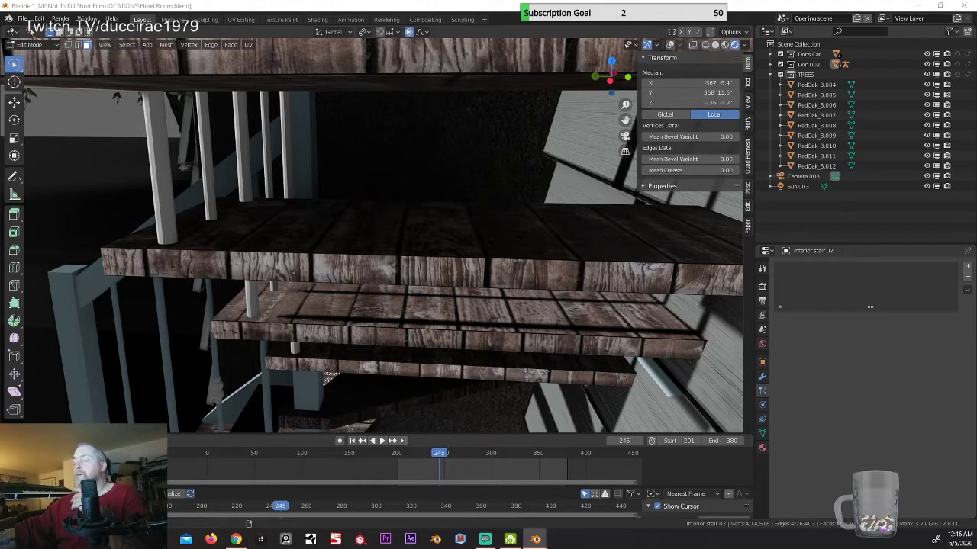
pyautogui.click(669, 44)
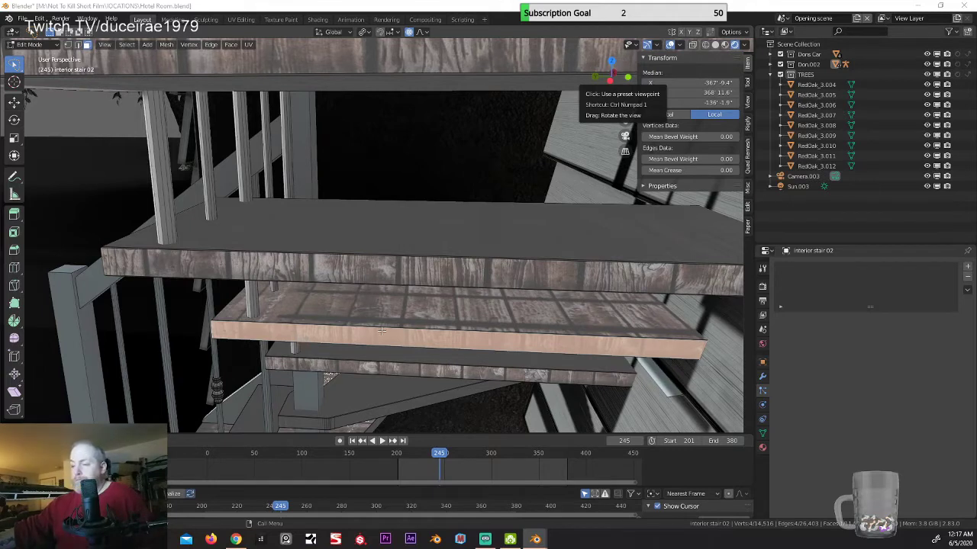
pyautogui.click(670, 46)
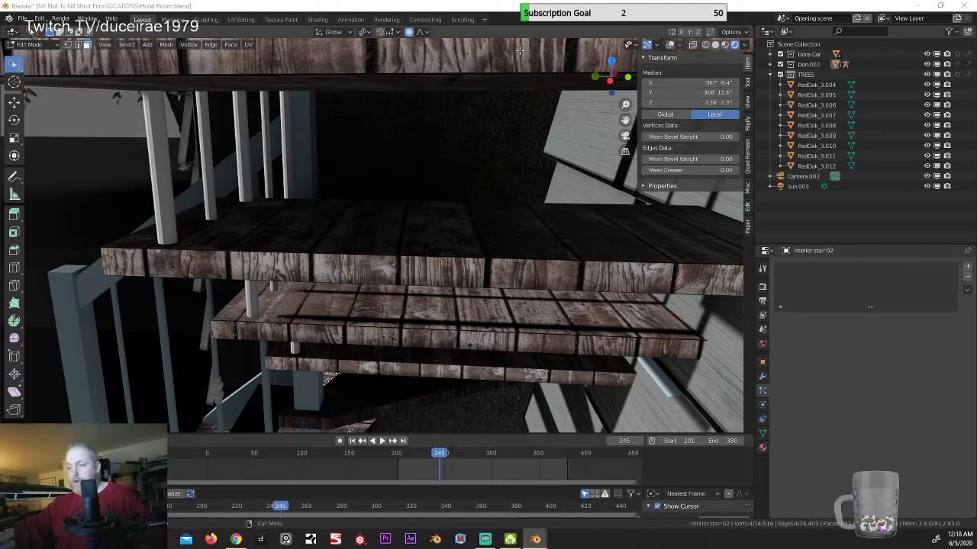
pyautogui.hotkey('ctrl', 's')
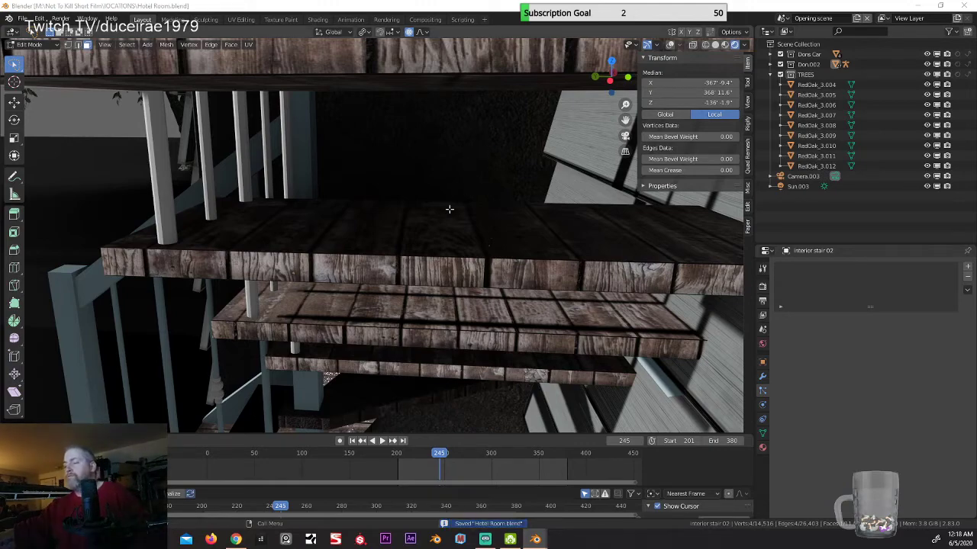
# Step: Select the front face of the dark tread below the sunlit one, align its plank texture with the top boards, and deselect it
pyautogui.moveTo(418, 254); pyautogui.dragTo(416, 186, button='middle')
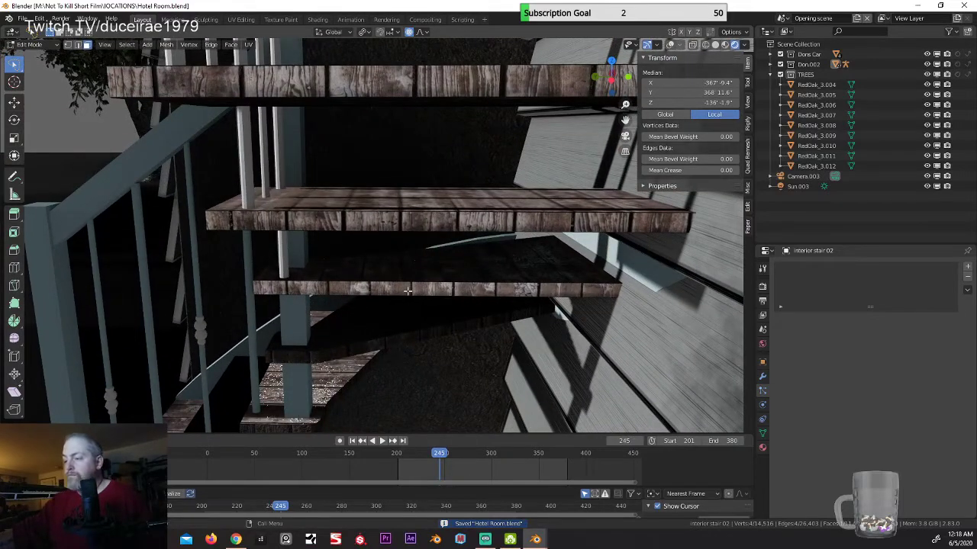
pyautogui.click(670, 45)
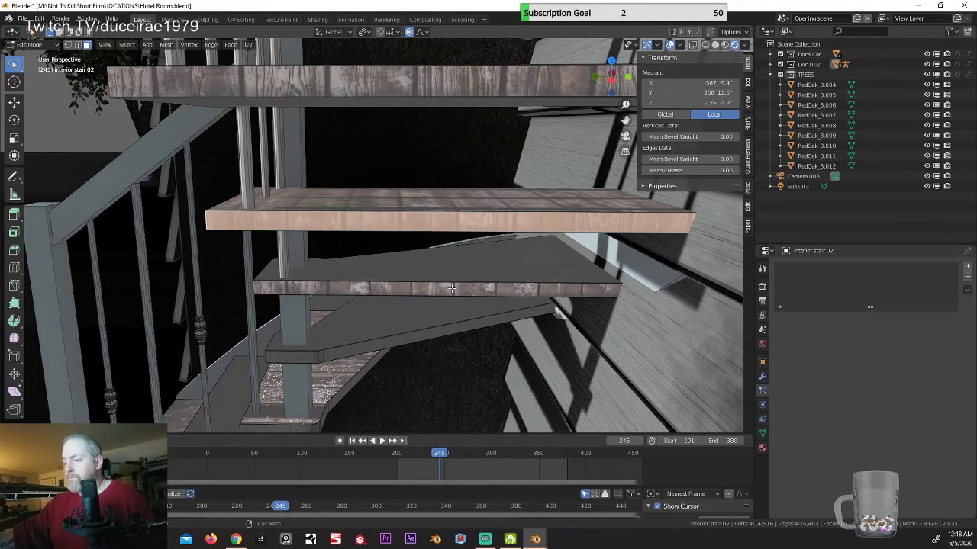
pyautogui.click(487, 296)
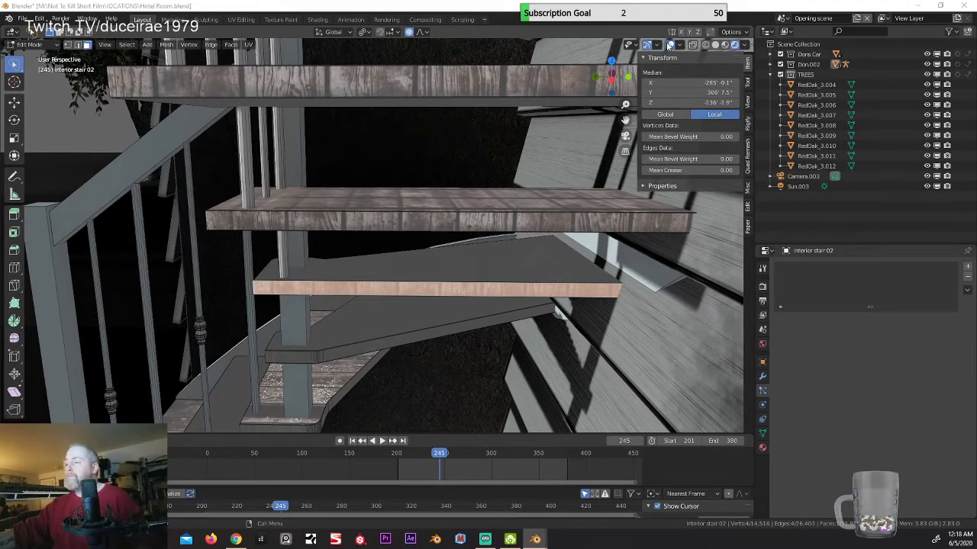
pyautogui.hotkey('alt', 'a')
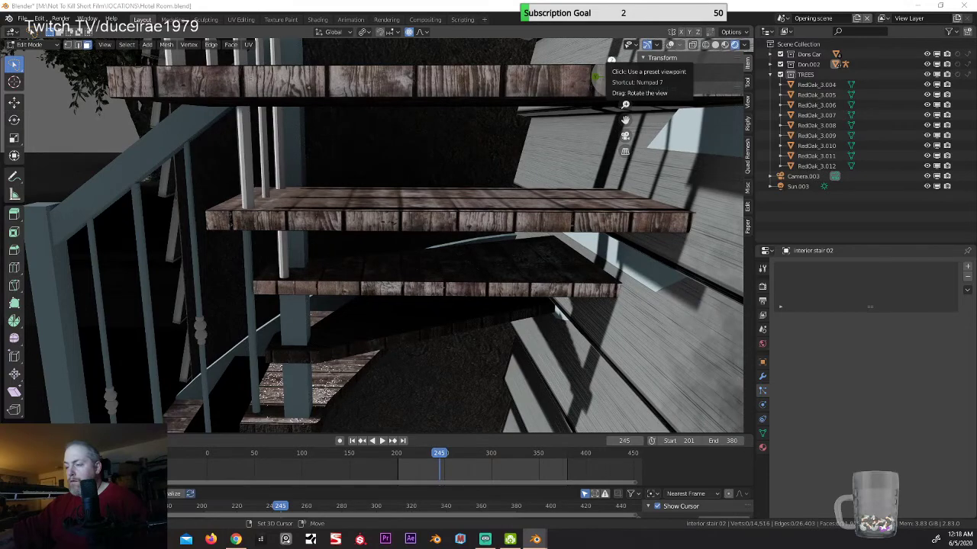
# Step: Select the front face of the angled dark tread below and check its plank seams against the top boards with overlays hidden
pyautogui.scroll(5, 485, 344)
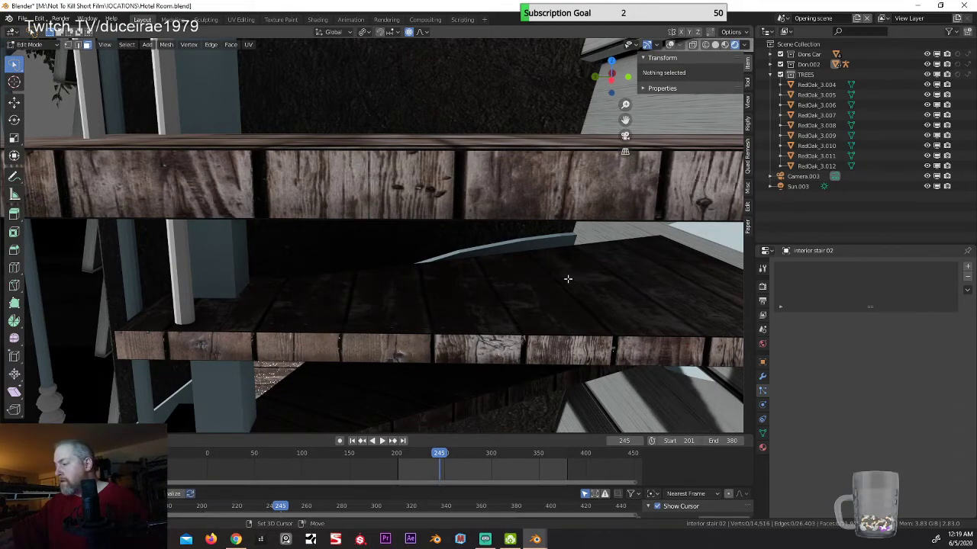
pyautogui.moveTo(567, 277); pyautogui.dragTo(438, 312, button='middle')
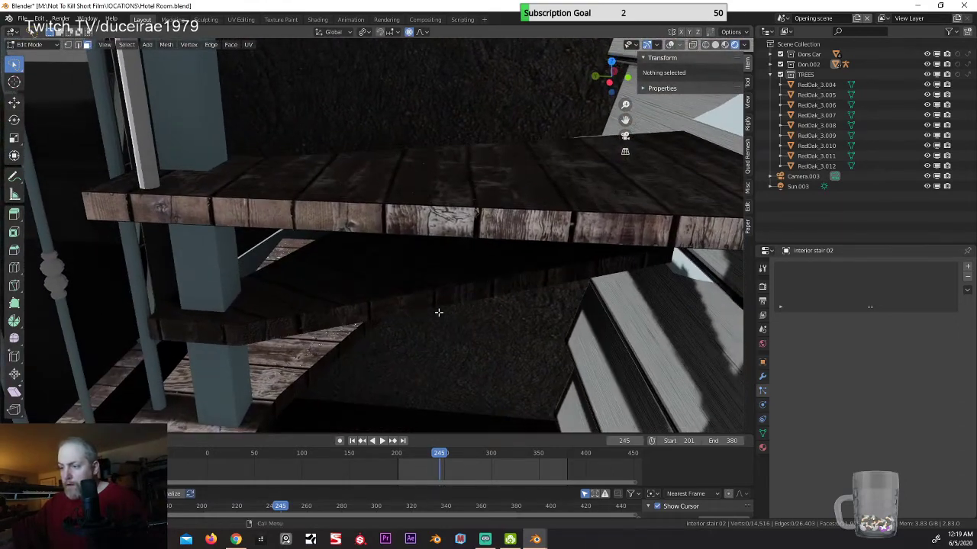
pyautogui.click(441, 299)
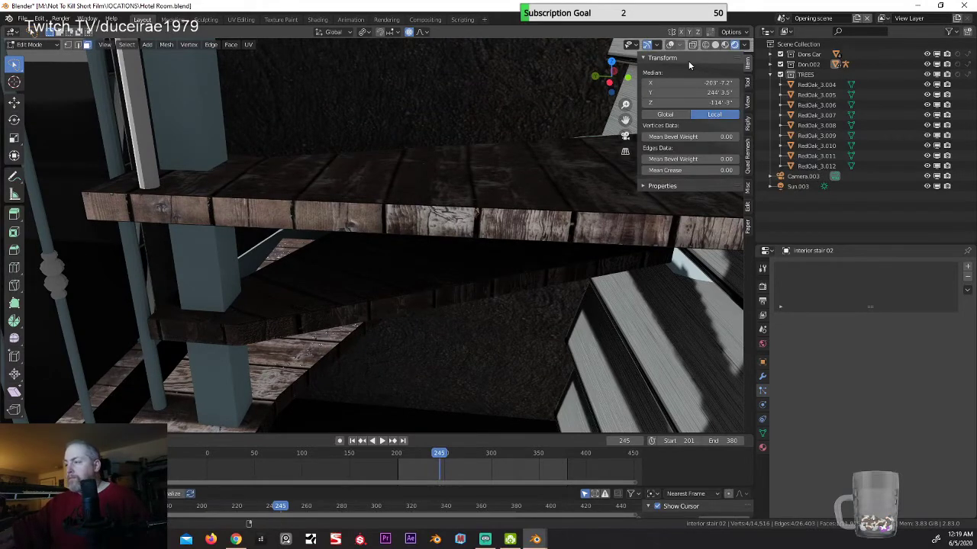
pyautogui.press('z')
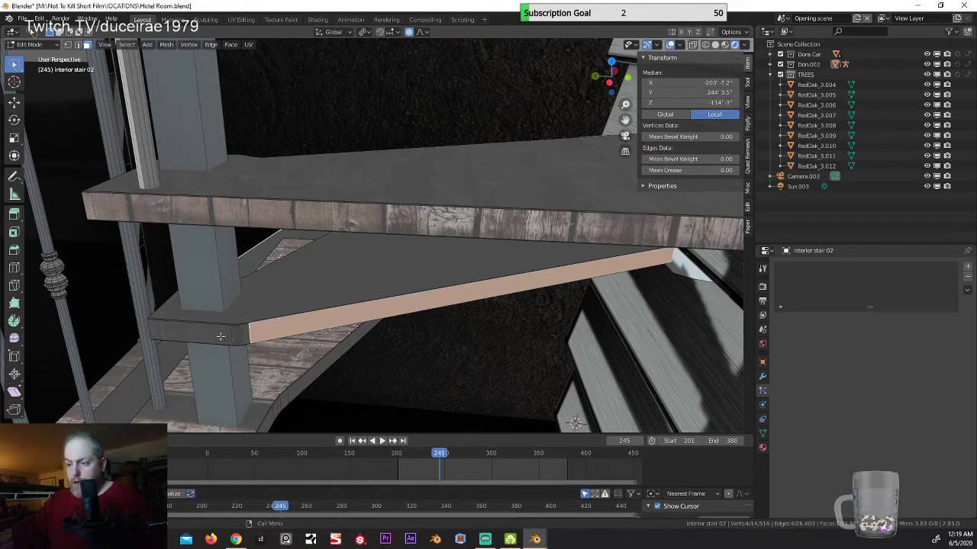
pyautogui.click(670, 46)
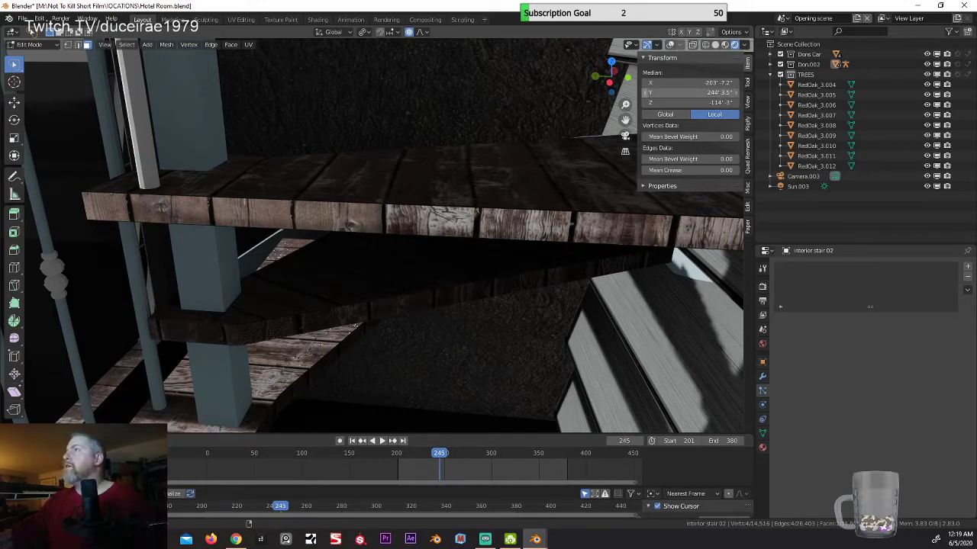
pyautogui.click(670, 45)
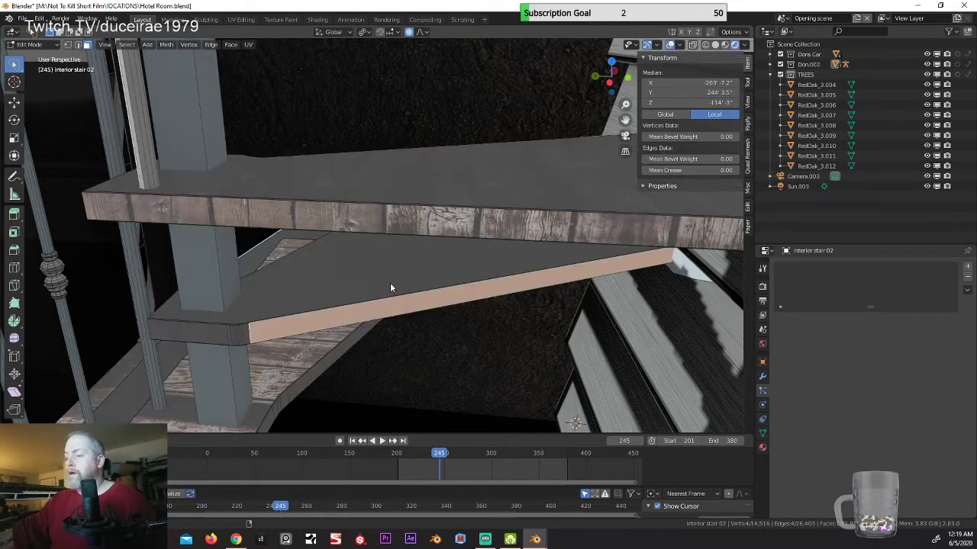
# Step: Extend the selection around the tread's rounded corner to its short end face and align the plank texture with the top boards
pyautogui.click(243, 336)
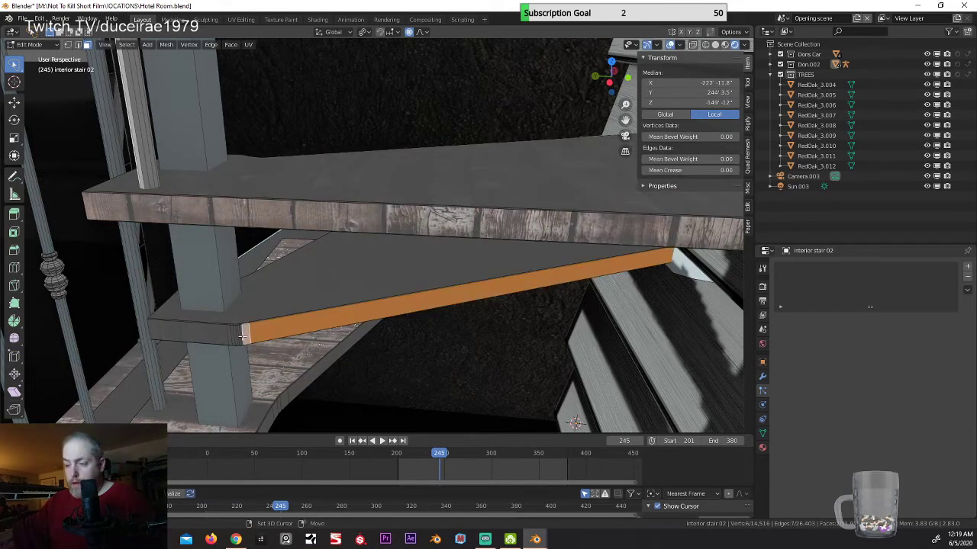
pyautogui.click(240, 336)
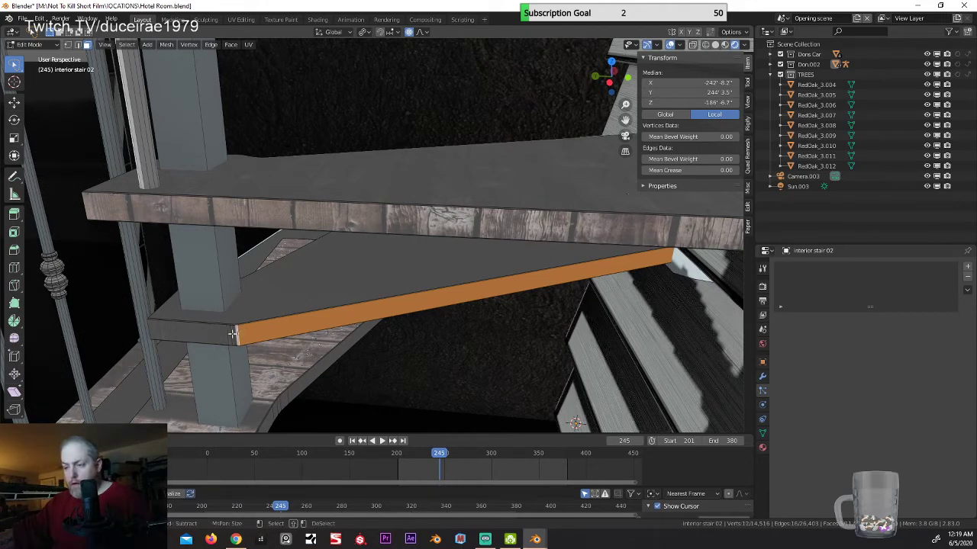
pyautogui.keyDown('shift'); pyautogui.click(234, 336); pyautogui.keyUp('shift')
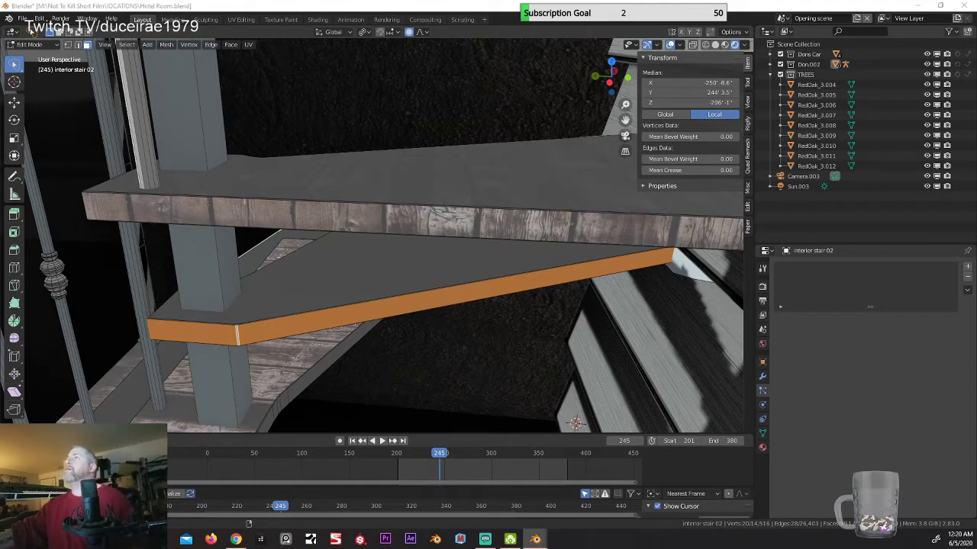
pyautogui.click(670, 45)
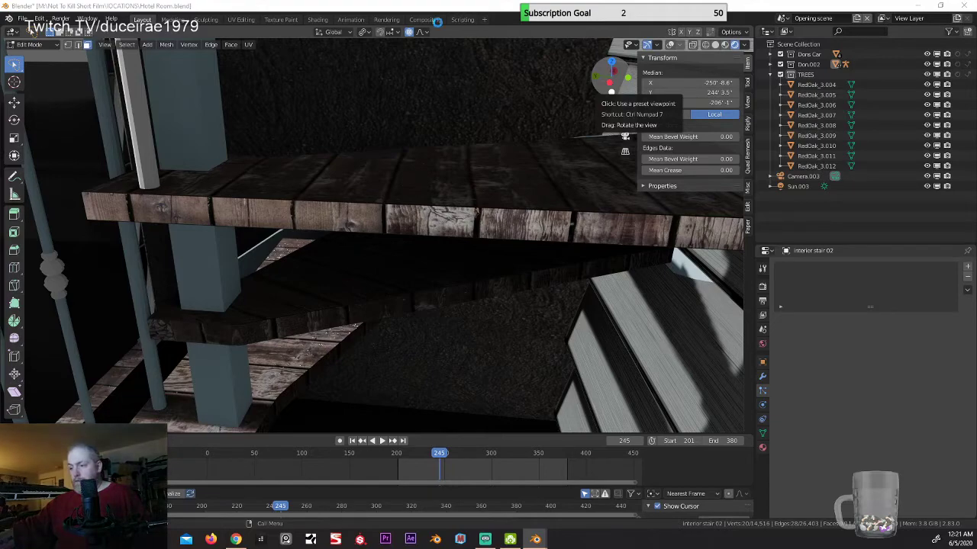
# Step: Select the outer end face and rounded corner of the tread below, adding the outer end faces of the next two lower treads
pyautogui.moveTo(354, 275); pyautogui.dragTo(469, 262, button='middle')
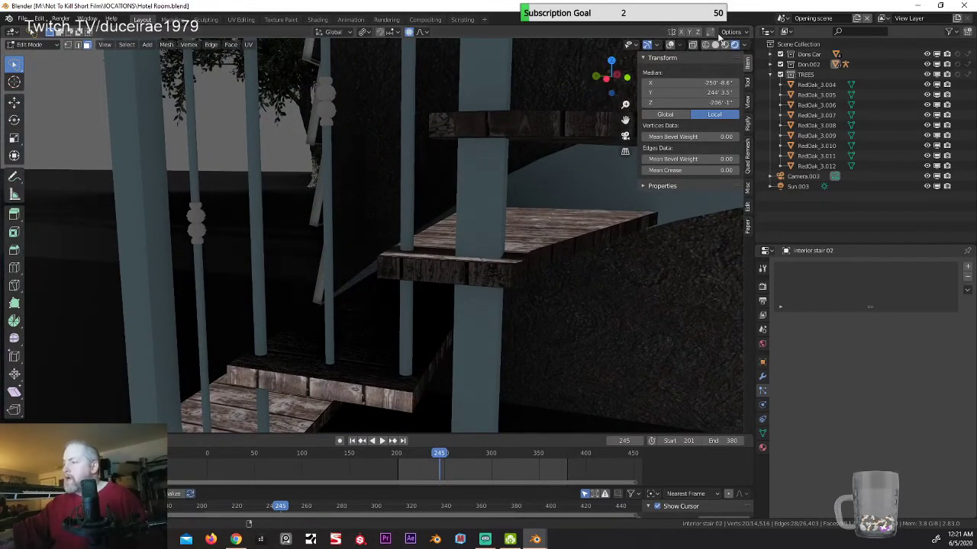
pyautogui.click(670, 45)
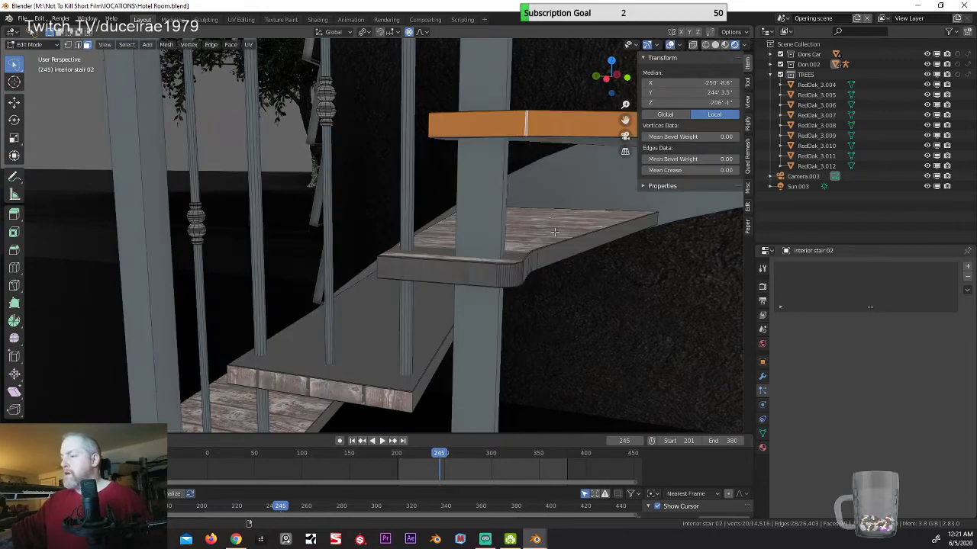
pyautogui.click(466, 276)
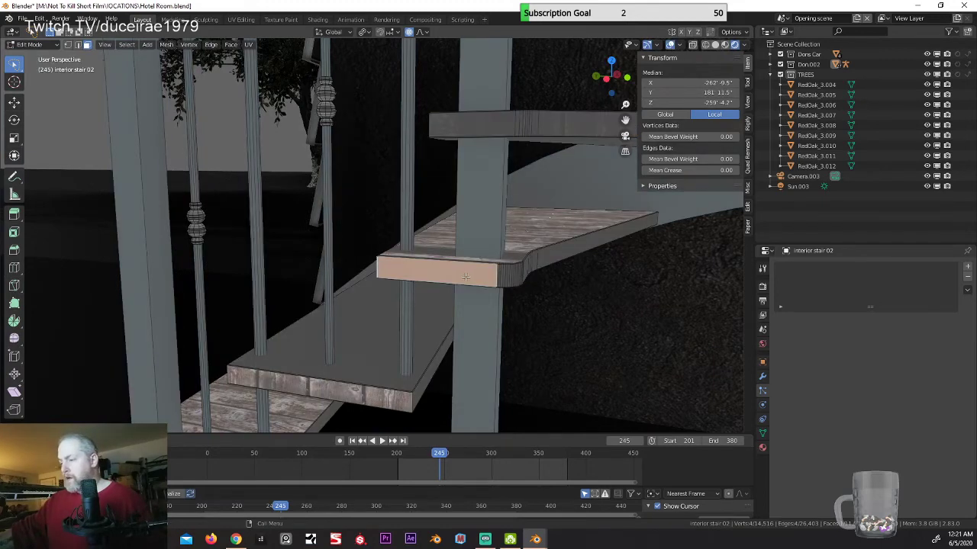
pyautogui.keyDown('ctrl'); pyautogui.click(506, 276); pyautogui.keyUp('ctrl')
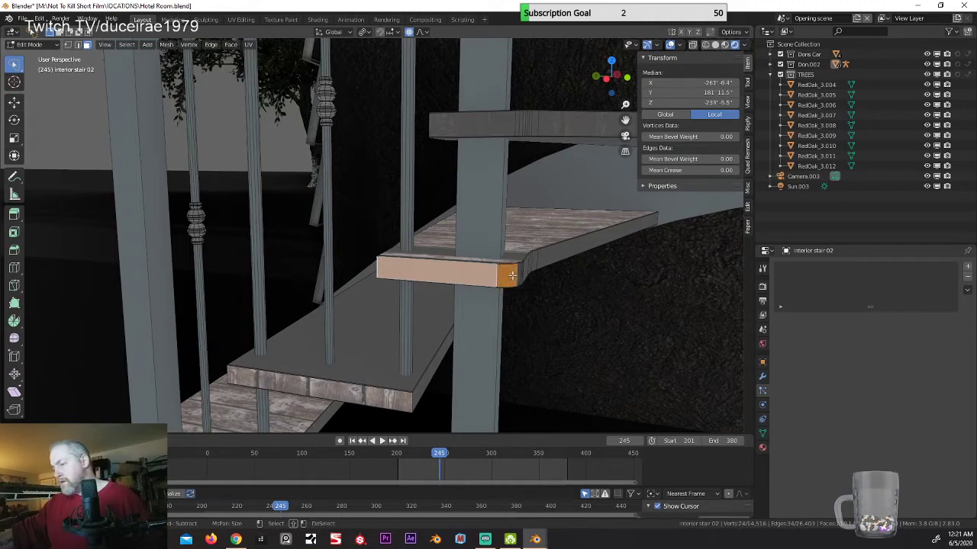
pyautogui.moveTo(512, 276); pyautogui.dragTo(519, 275)
pyautogui.keyDown('shift'); pyautogui.click(397, 402); pyautogui.keyUp('shift')
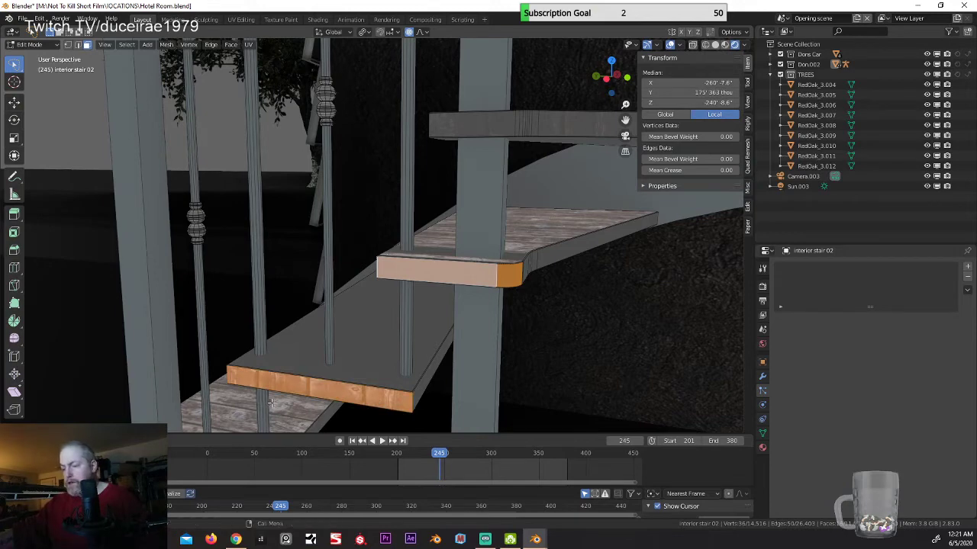
pyautogui.moveTo(272, 404); pyautogui.dragTo(360, 385, button='middle')
pyautogui.keyDown('shift'); pyautogui.click(356, 390); pyautogui.keyUp('shift')
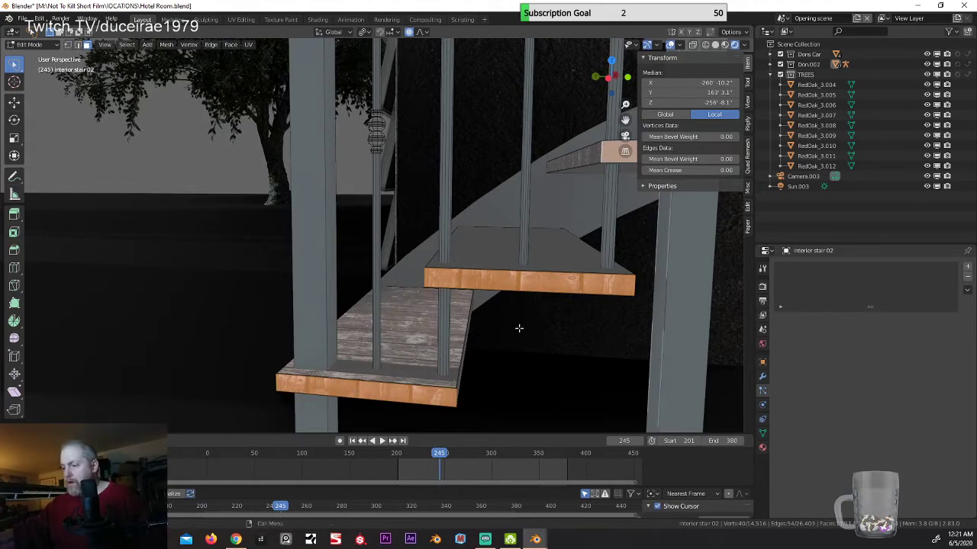
pyautogui.moveTo(519, 329); pyautogui.dragTo(466, 328, button='middle')
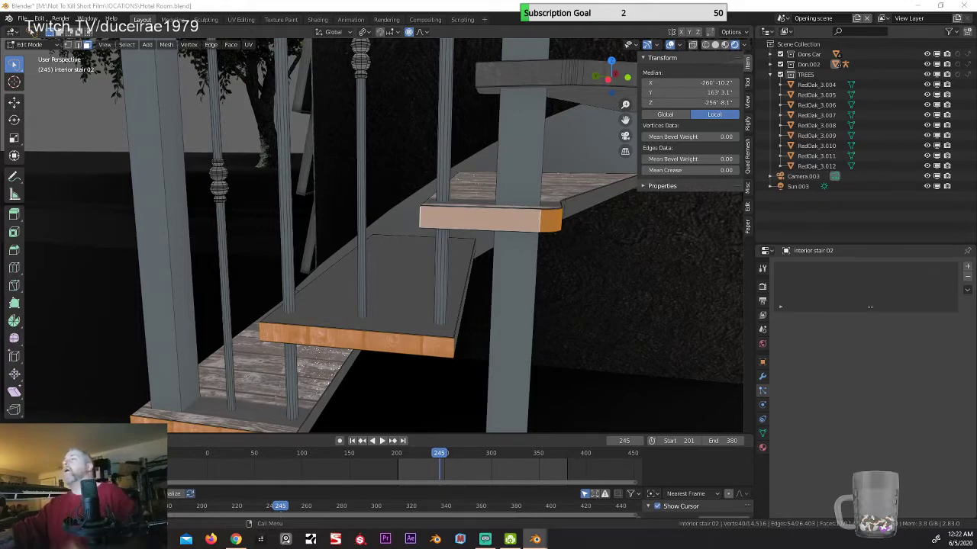
# Step: Rotate the selected end faces' wood texture so the planks run lengthwise along the tread edges, and save the file
pyautogui.click(670, 47)
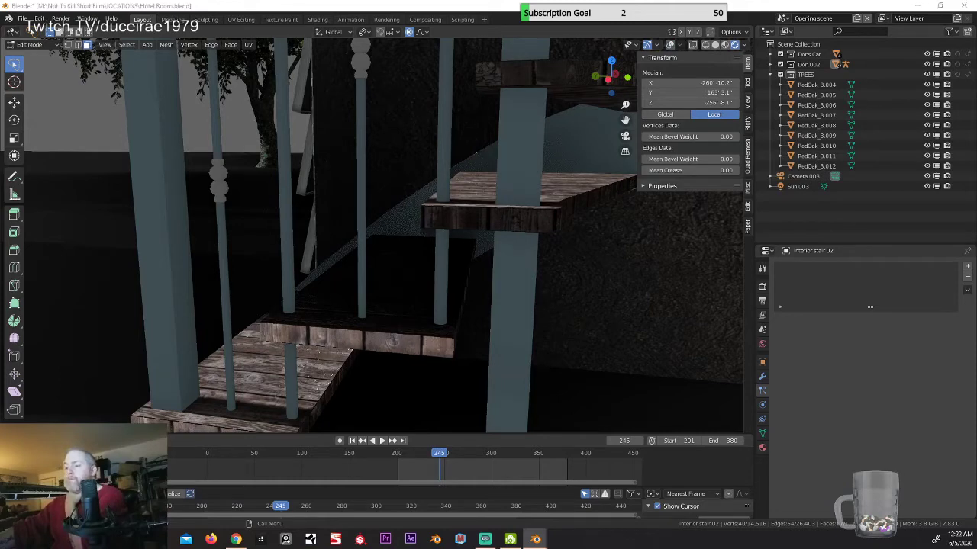
pyautogui.press('r')
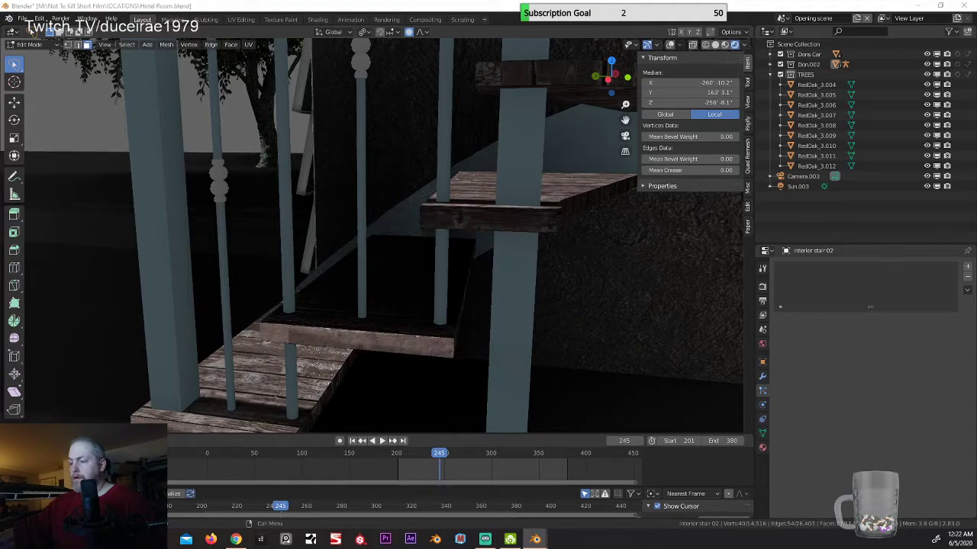
pyautogui.moveTo(428, 211); pyautogui.dragTo(382, 176, button='middle')
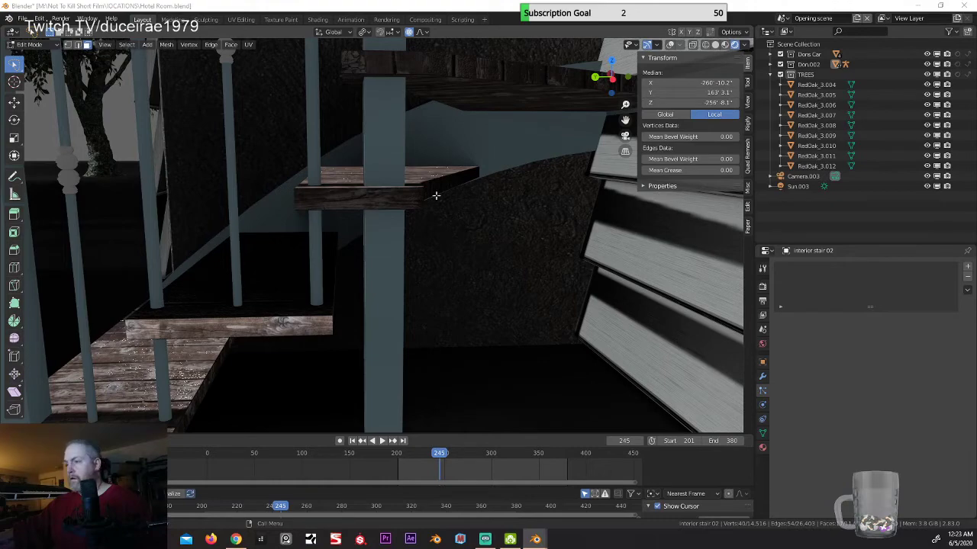
pyautogui.moveTo(358, 246); pyautogui.dragTo(373, 285, button='middle')
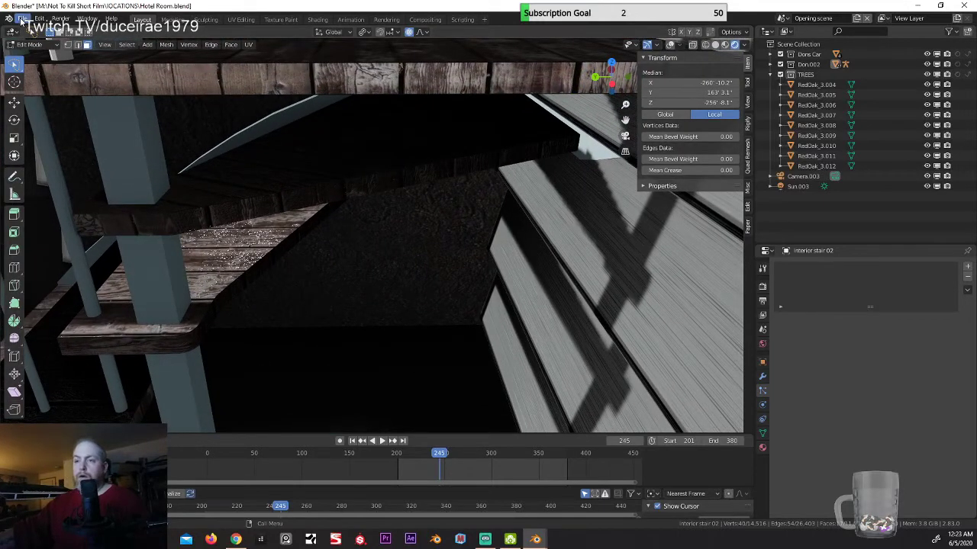
pyautogui.click(21, 20)
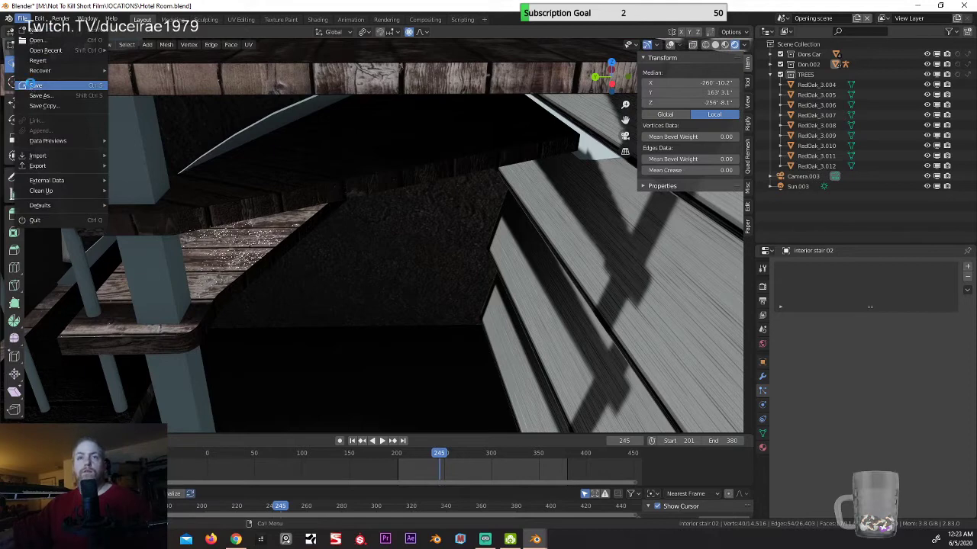
pyautogui.click(32, 84)
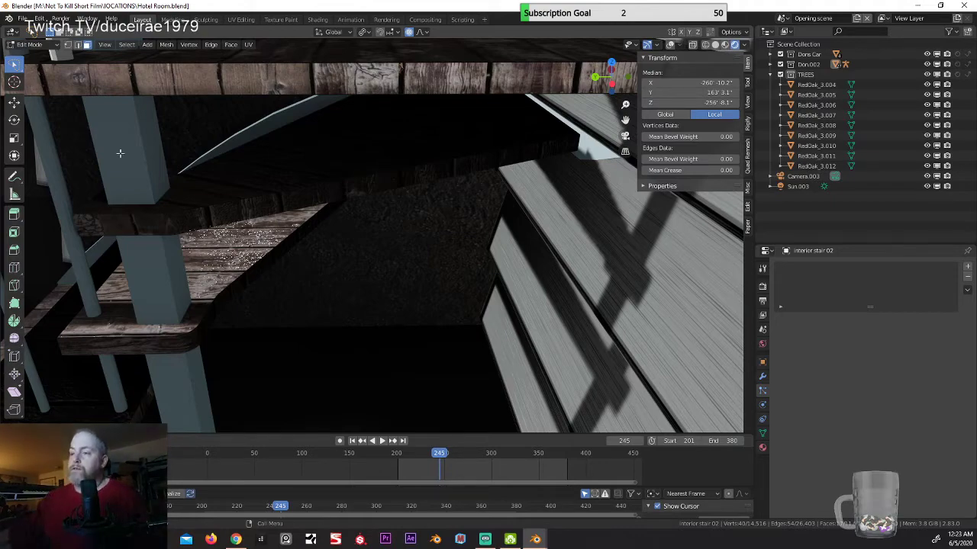
# Step: Show the overlays and select the linked geometry of the four lower railing balusters, including the decorative knob
pyautogui.moveTo(198, 226); pyautogui.dragTo(322, 307, button='middle')
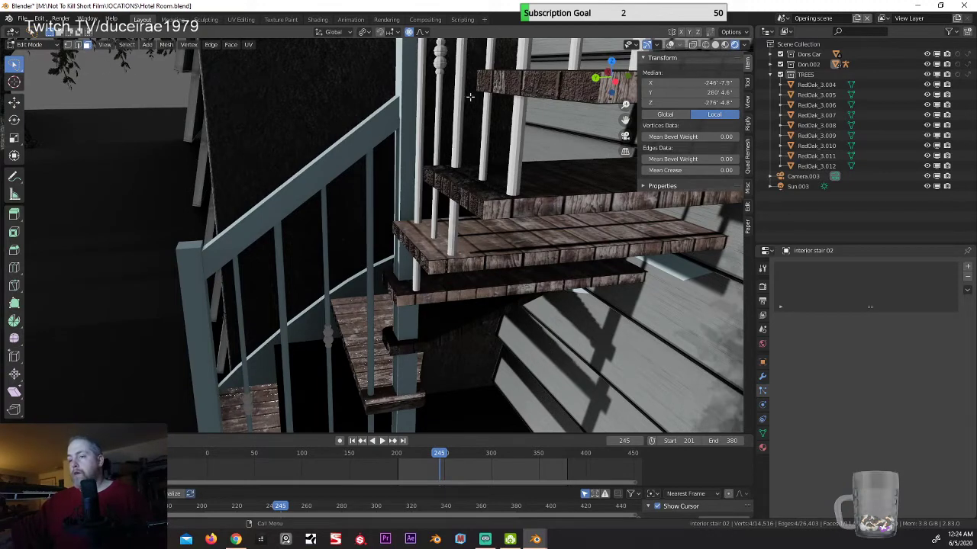
pyautogui.click(671, 44)
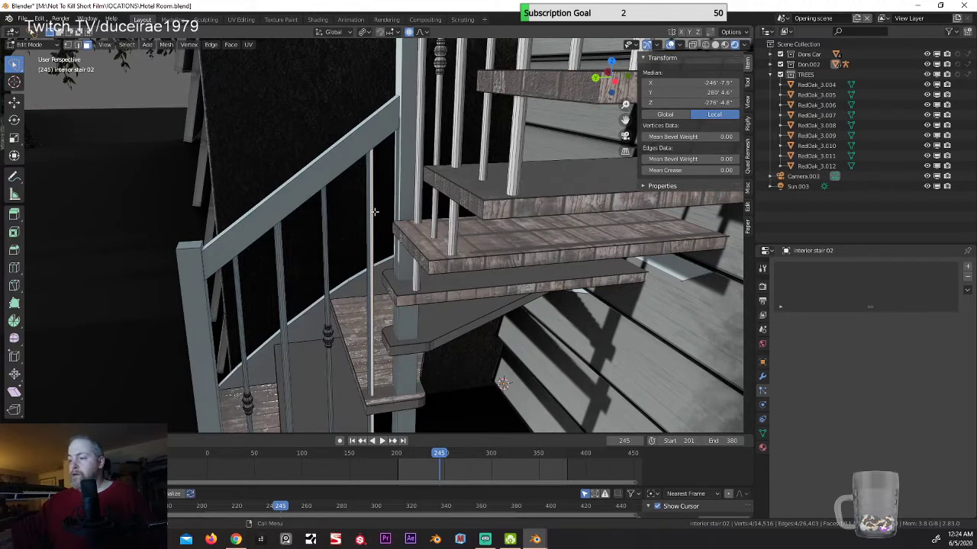
pyautogui.click(370, 218)
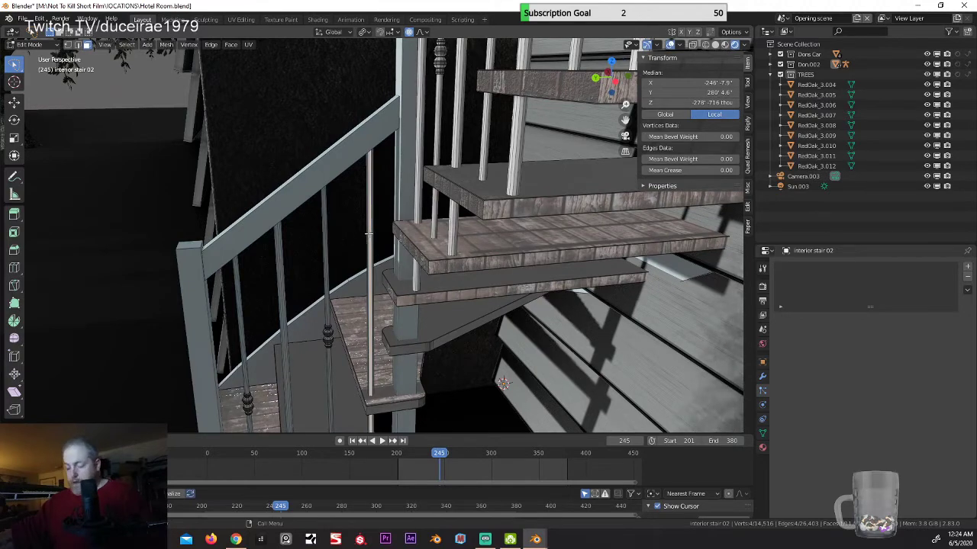
pyautogui.press('l')
pyautogui.press('l')
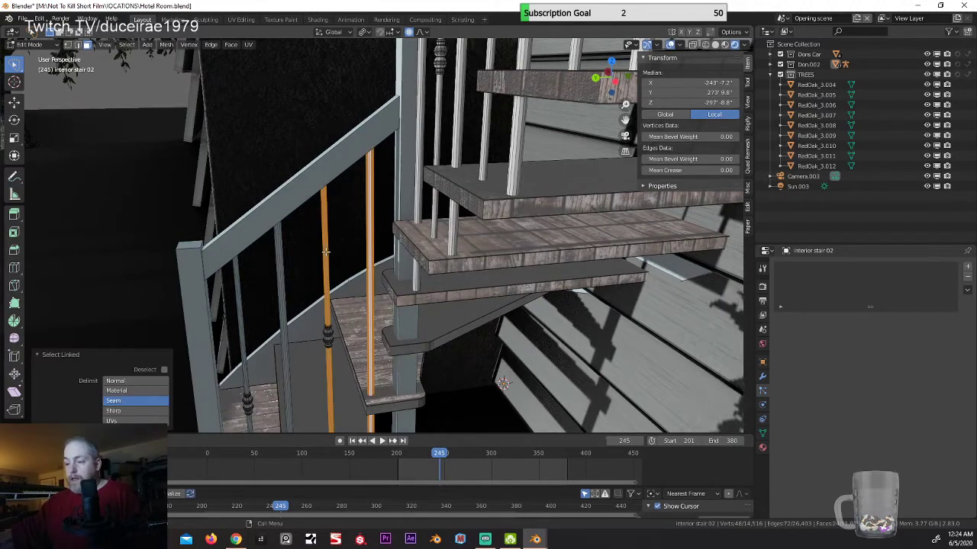
pyautogui.press('l')
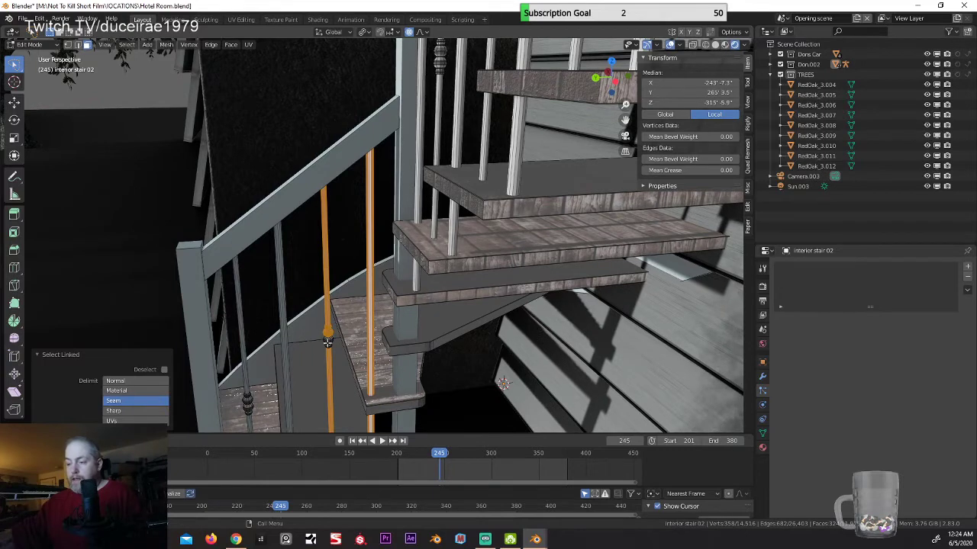
pyautogui.press('l')
pyautogui.press('l')
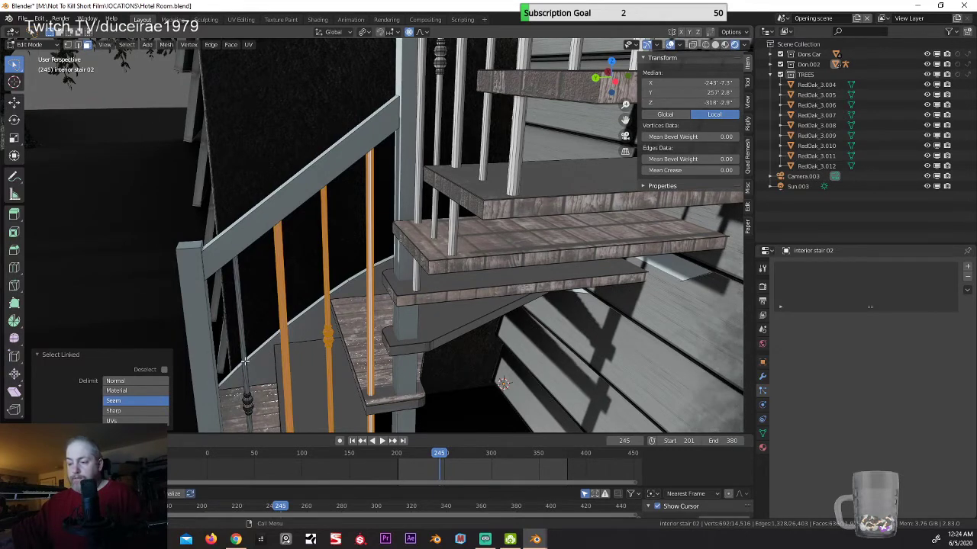
pyautogui.press('l')
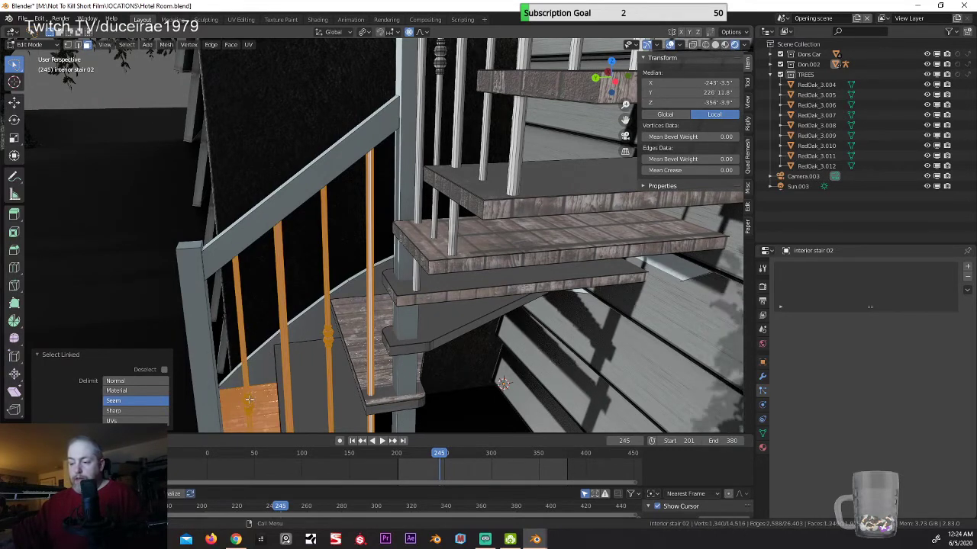
# Step: Add the lower newel post, the curved stringer and the sloping handrail to the selection as linked geometry
pyautogui.press('l')
pyautogui.press('l')
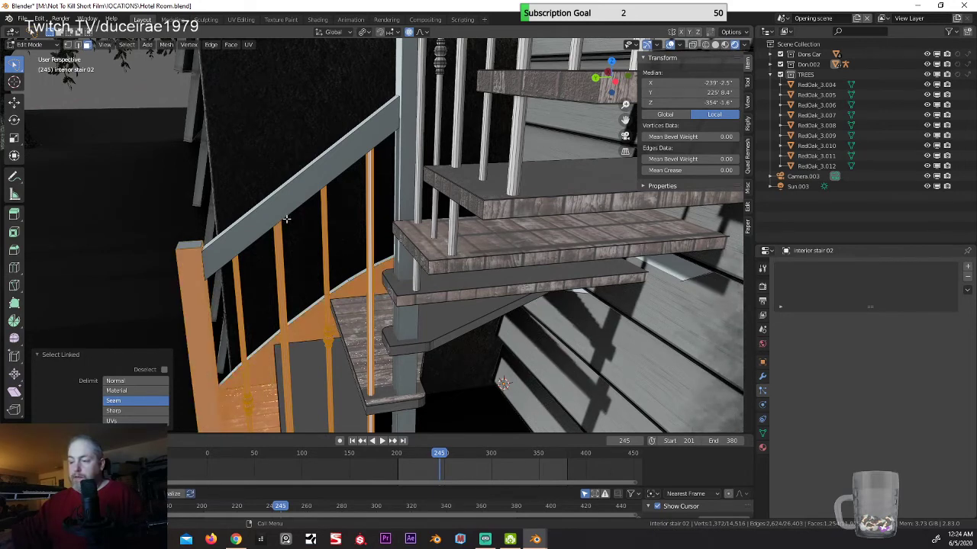
pyautogui.press('l')
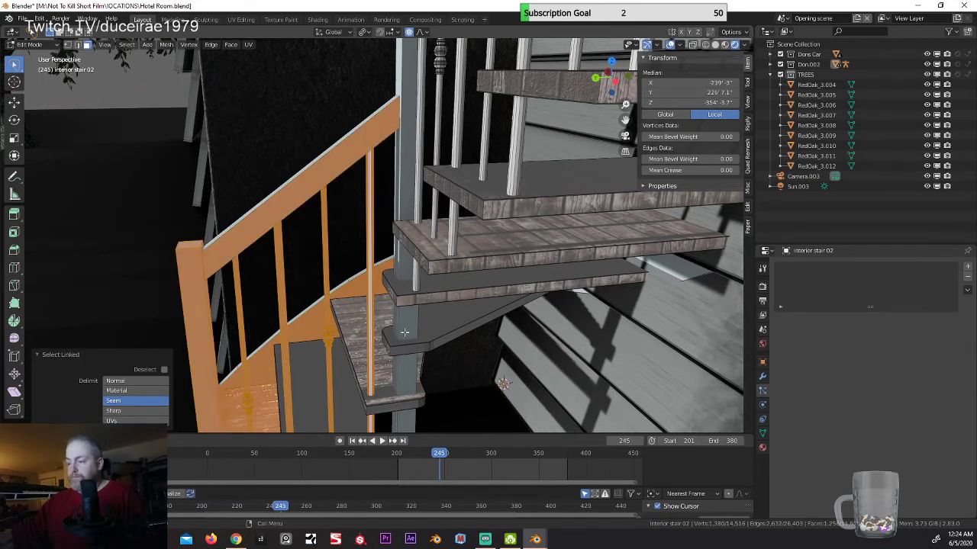
# Step: Add the middle newel post and the balusters rising beside it to the selection as linked geometry
pyautogui.press('l')
pyautogui.press('l')
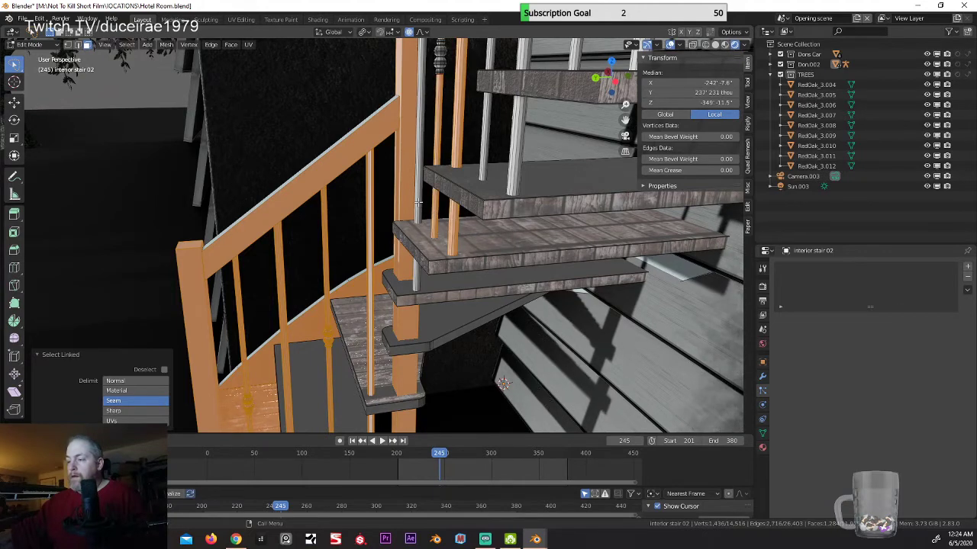
pyautogui.press('l')
pyautogui.press('l')
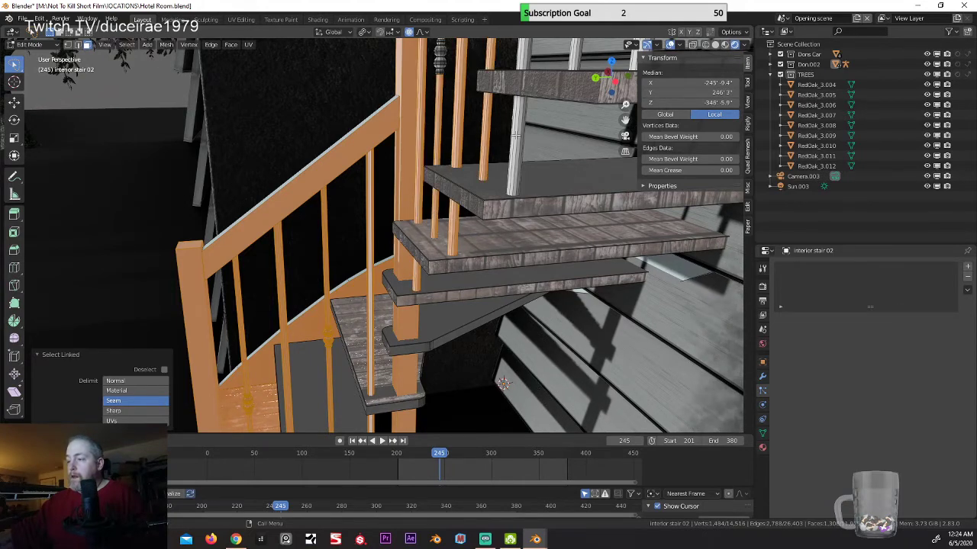
pyautogui.press('l')
# Step: Add the unselected upper faces of the lower handrail and the wall-side stringer pieces behind the treads to the selection
pyautogui.moveTo(338, 283); pyautogui.dragTo(401, 269, button='middle')
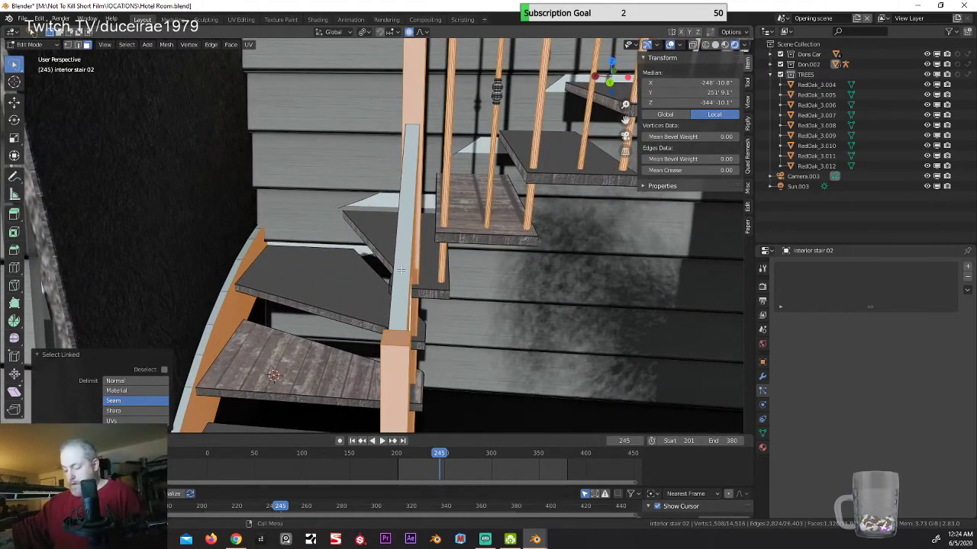
pyautogui.press('l')
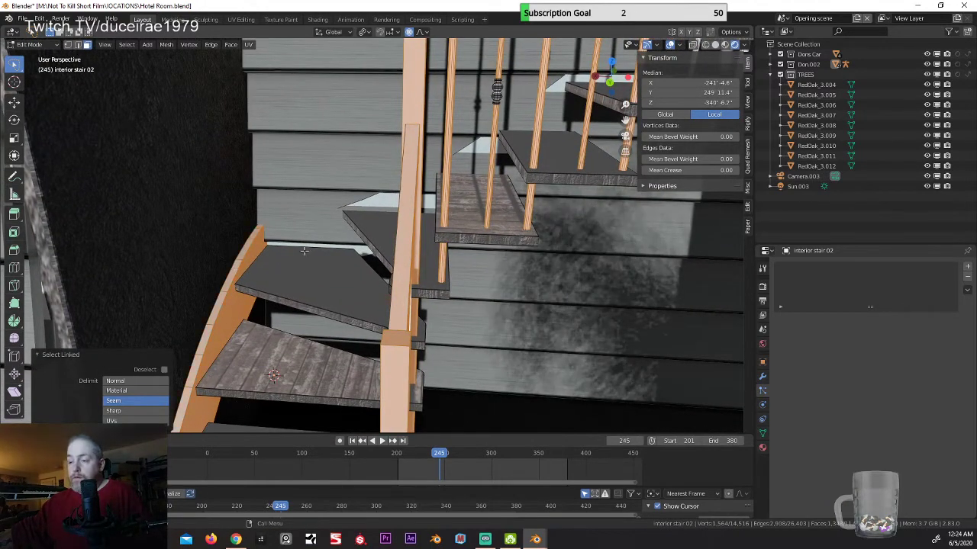
pyautogui.press('l')
# Step: Add the middle newel post's cap and the remaining side and top faces of the adjoining handrails to the selection
pyautogui.moveTo(374, 203); pyautogui.dragTo(433, 150, button='middle')
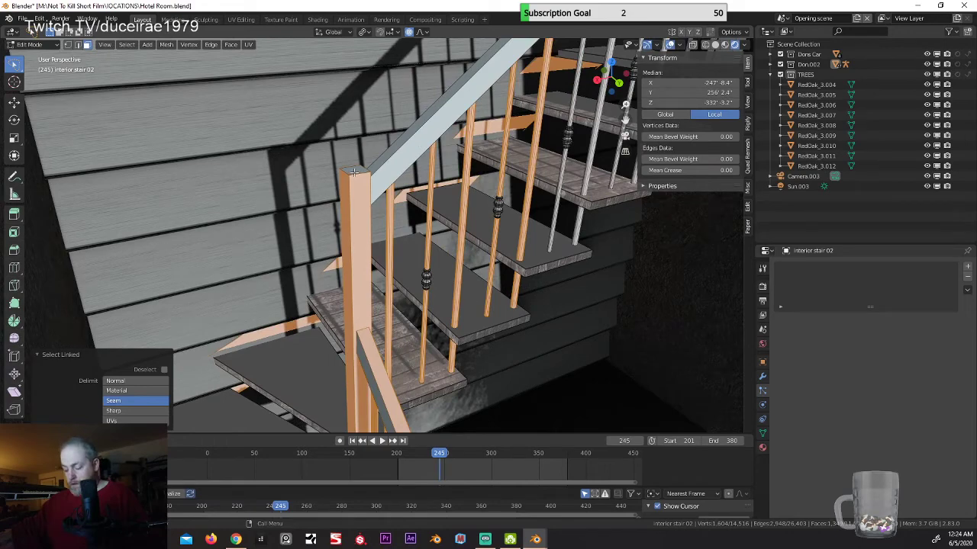
pyautogui.press('l')
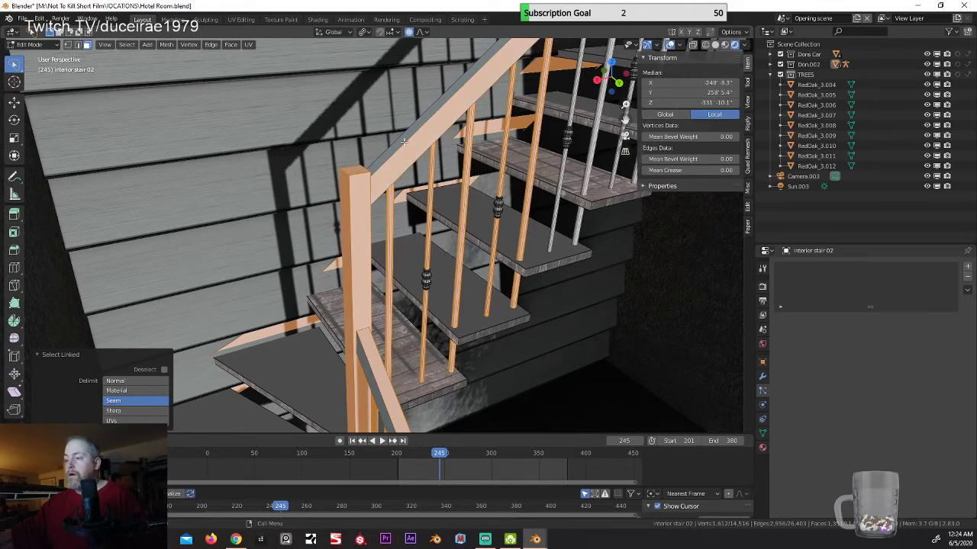
pyautogui.moveTo(398, 155); pyautogui.dragTo(390, 305, button='middle')
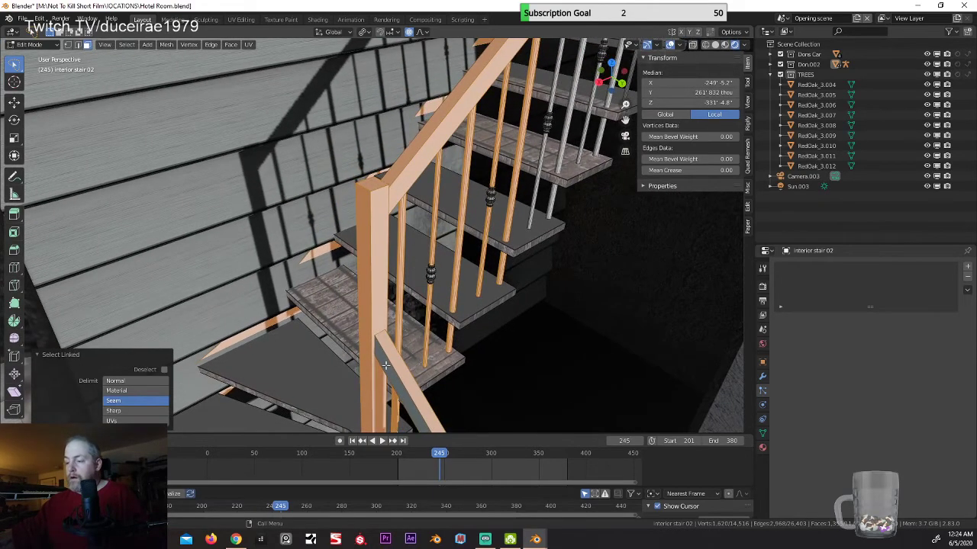
pyautogui.press('l')
pyautogui.moveTo(388, 362); pyautogui.dragTo(475, 373, button='middle')
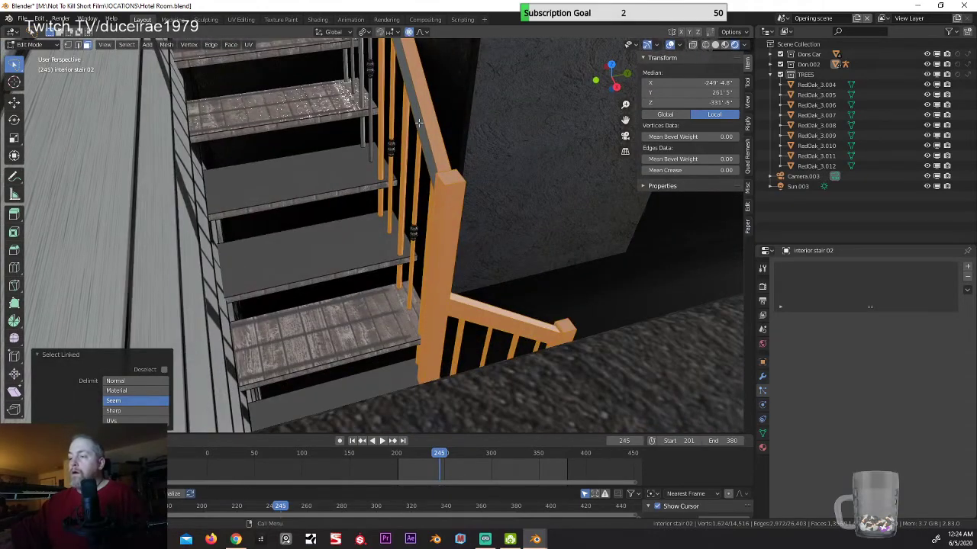
pyautogui.press('l')
# Step: Add the straight flight's remaining balusters, including their decorative knobs, to the selection as linked geometry
pyautogui.keyDown('shift'); pyautogui.moveTo(324, 264); pyautogui.dragTo(436, 279, button='middle'); pyautogui.keyUp('shift')
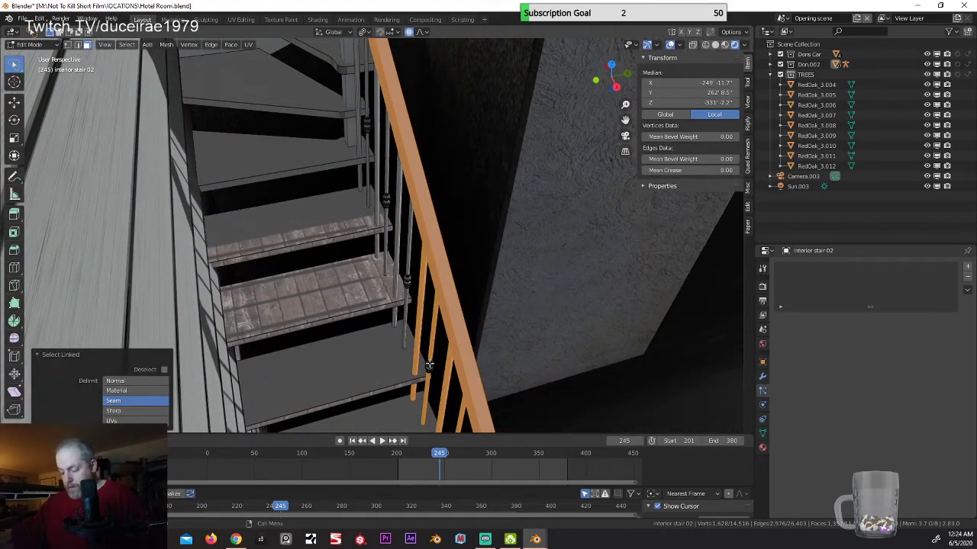
pyautogui.press('l')
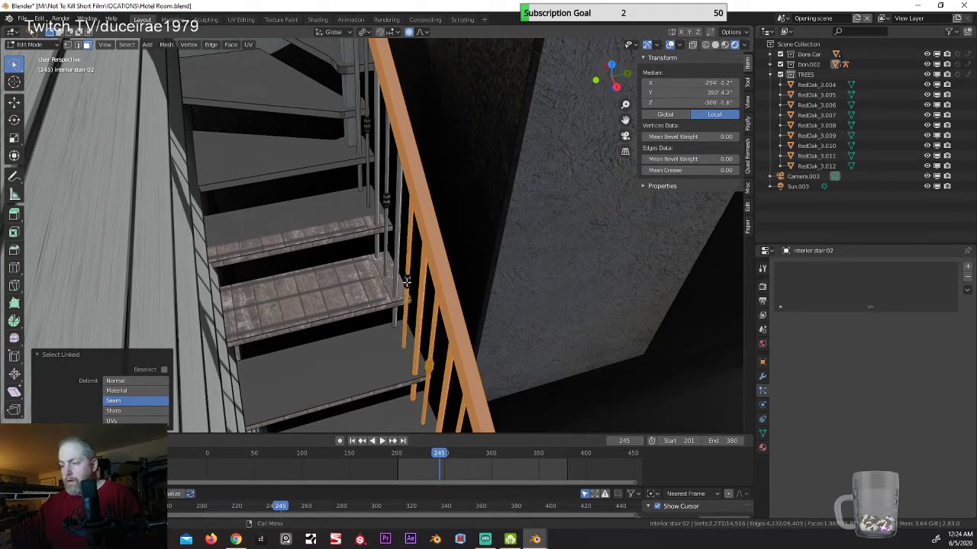
pyautogui.press('l')
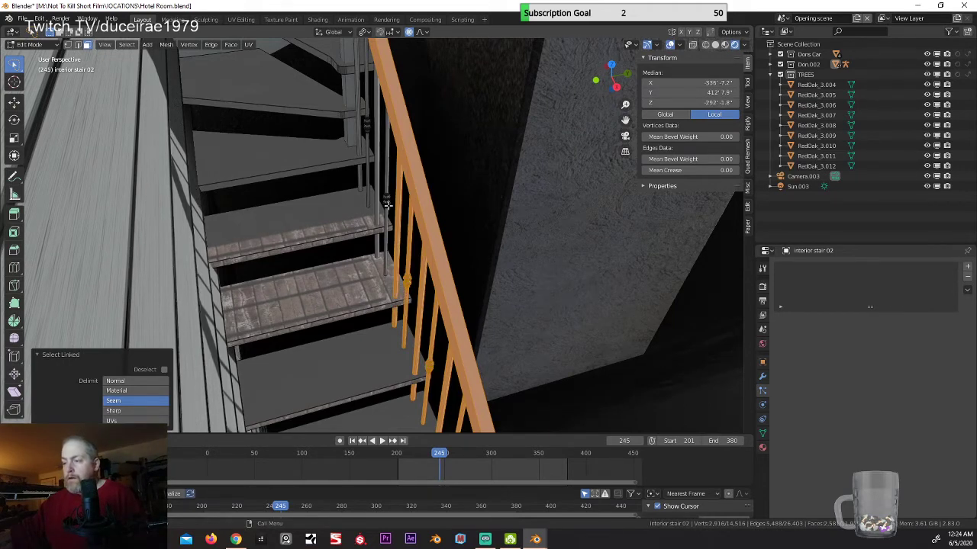
pyautogui.press('l')
pyautogui.press('l')
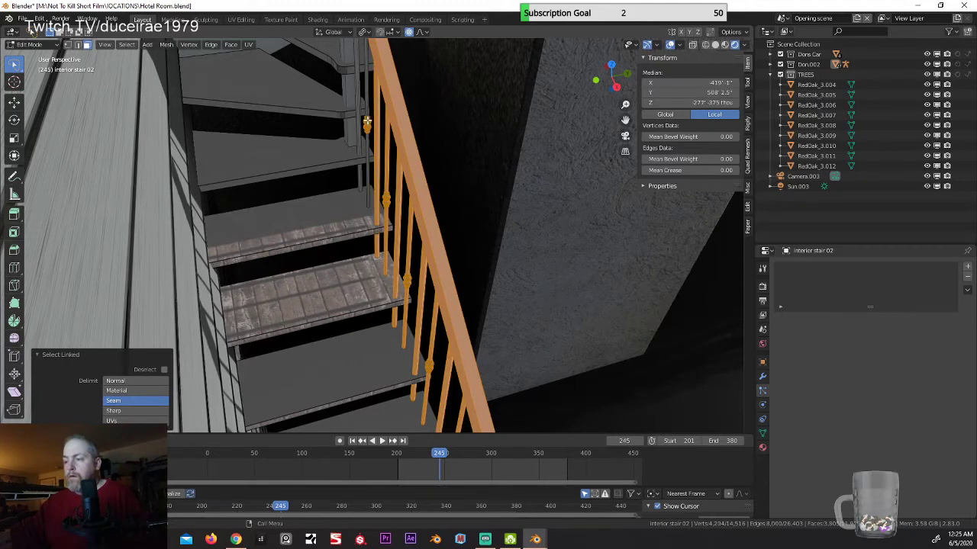
pyautogui.press('l')
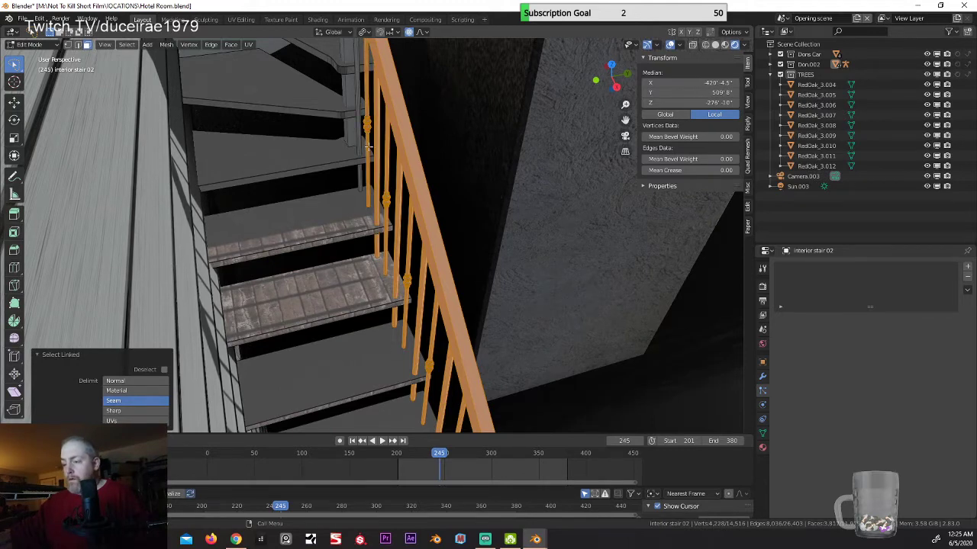
# Step: Add the straight flight's topmost baluster and the upper newel post to the selection as linked geometry
pyautogui.moveTo(407, 231); pyautogui.dragTo(386, 241, button='middle')
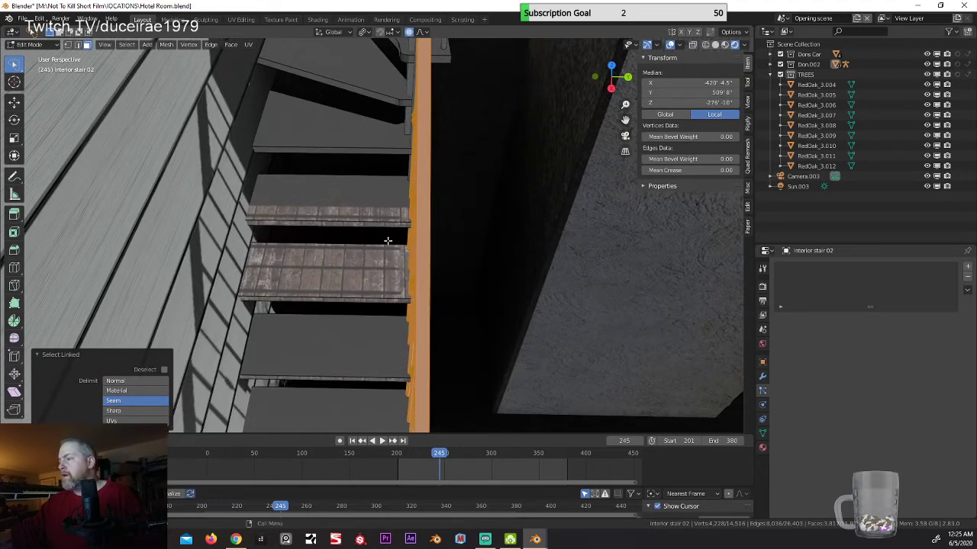
pyautogui.moveTo(419, 245); pyautogui.dragTo(441, 229, button='middle')
pyautogui.press('l')
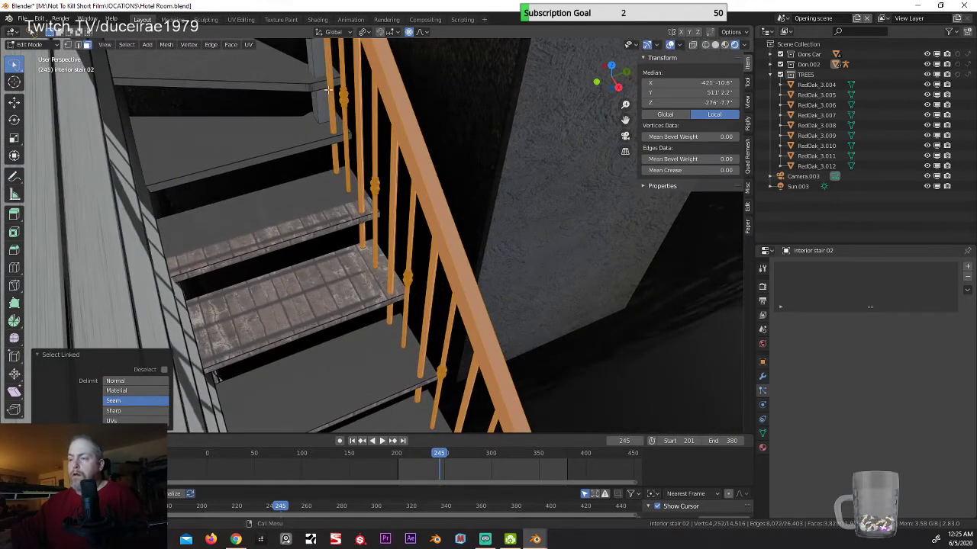
pyautogui.press('l')
# Step: Select the linked geometry of the upper winding flight's balusters and of the newel post at its end
pyautogui.scroll(-4, 361, 113)
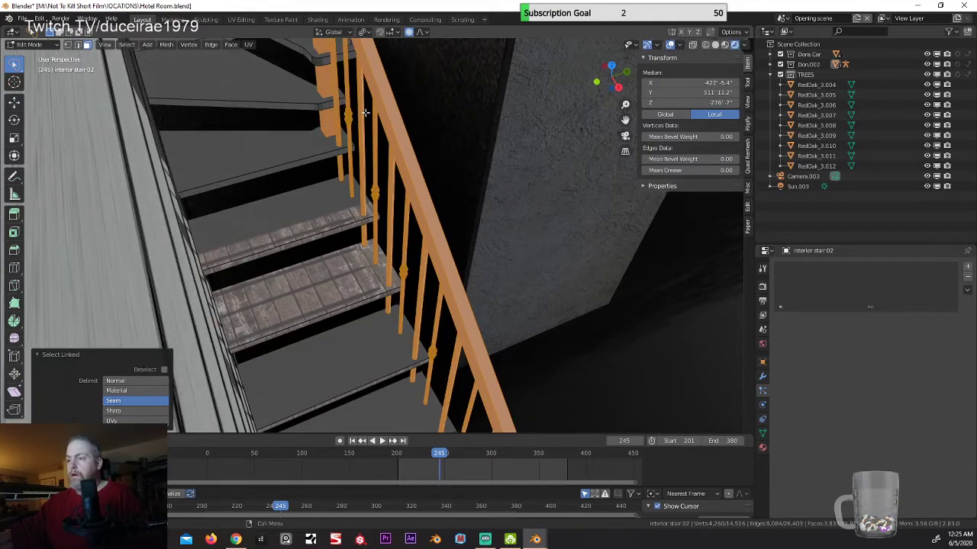
pyautogui.scroll(1, 367, 111)
pyautogui.moveTo(367, 111); pyautogui.dragTo(294, 159, button='middle')
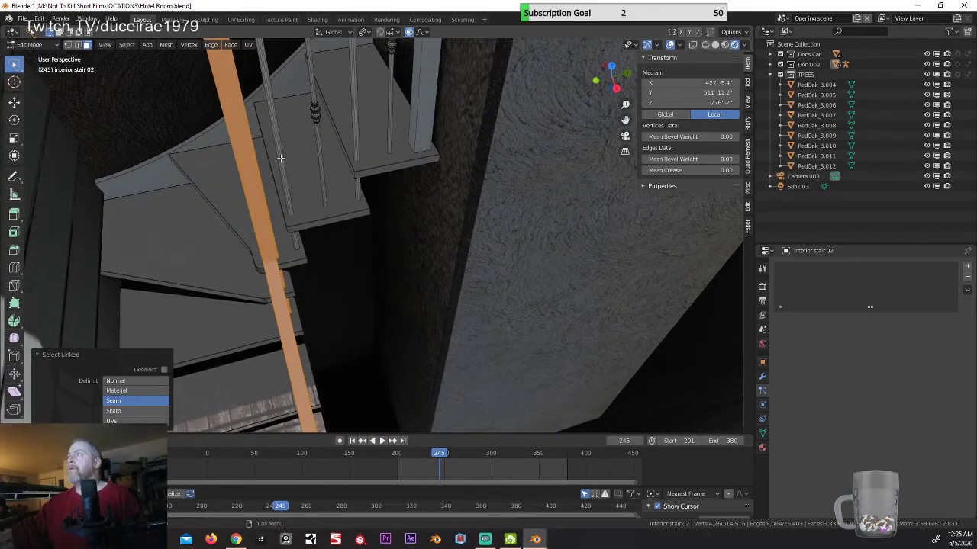
pyautogui.press('l')
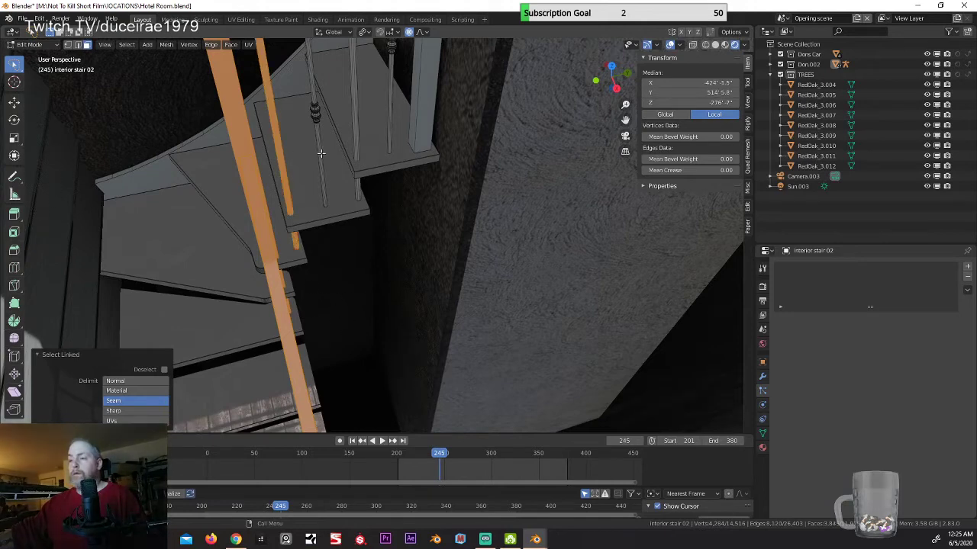
pyautogui.press('l')
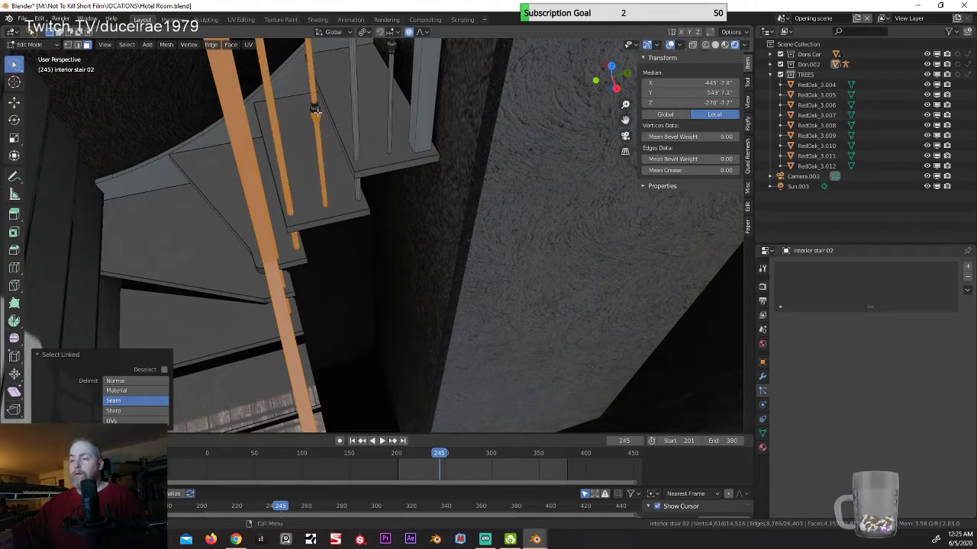
pyautogui.press('l')
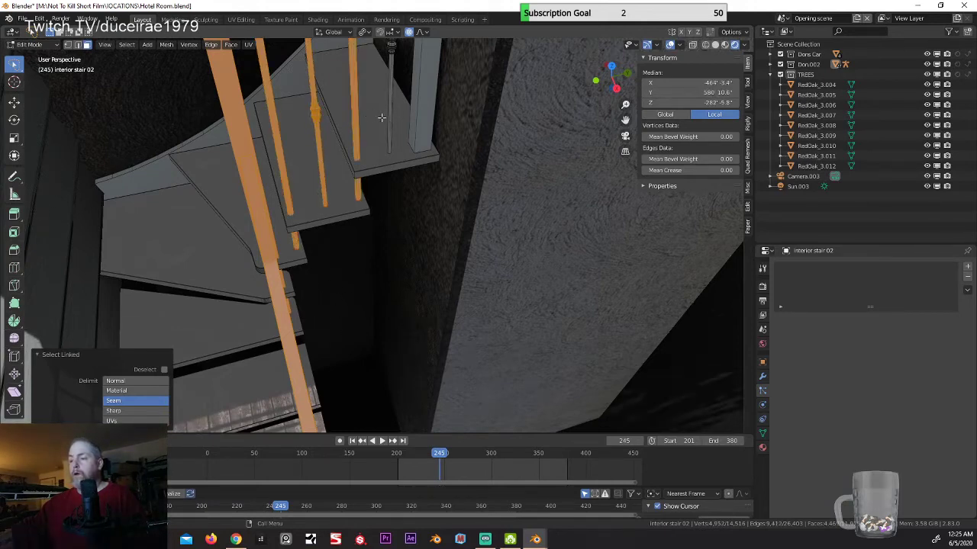
pyautogui.press('l')
pyautogui.press('l')
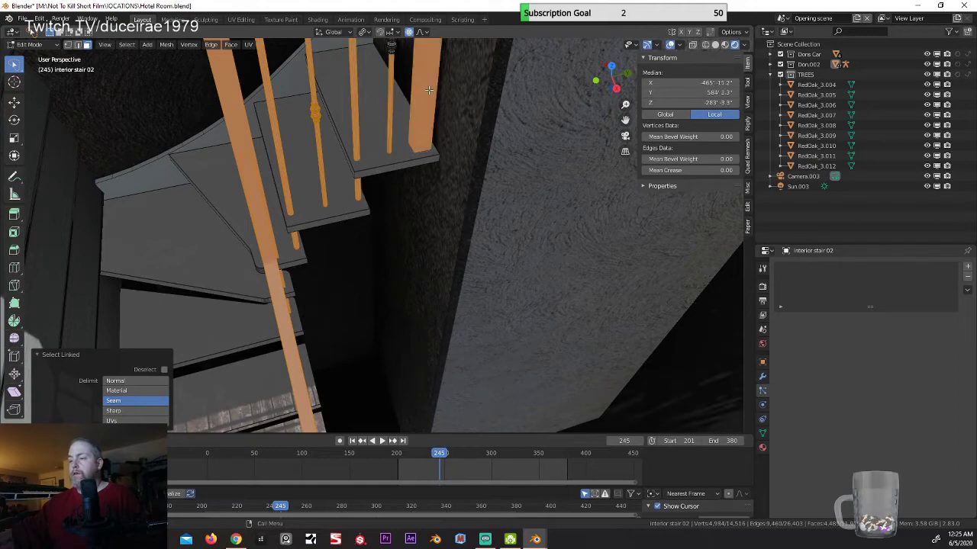
pyautogui.press('l')
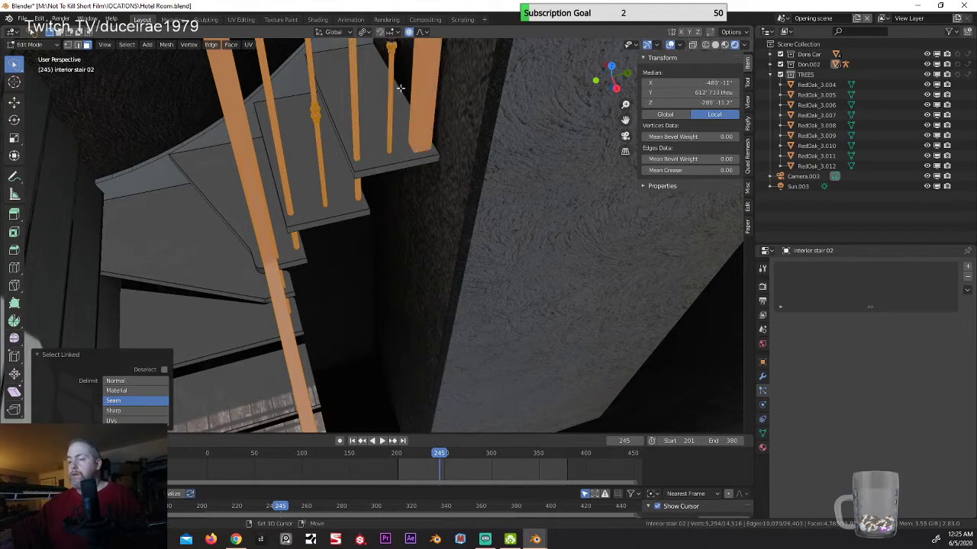
# Step: Add the last baluster's remaining knob part, the upper flight's handrail and the newel post cap to the selection
pyautogui.moveTo(400, 88)
pyautogui.mouseDown(button='middle')
pyautogui.moveTo(427, 80)
pyautogui.moveTo(395, 92)
pyautogui.mouseUp(button='middle')
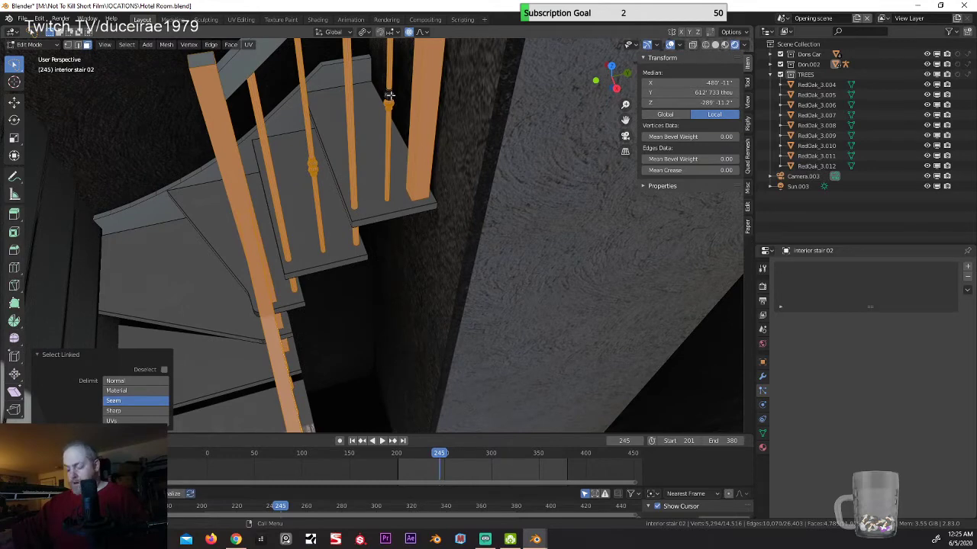
pyautogui.press('l')
pyautogui.press('l')
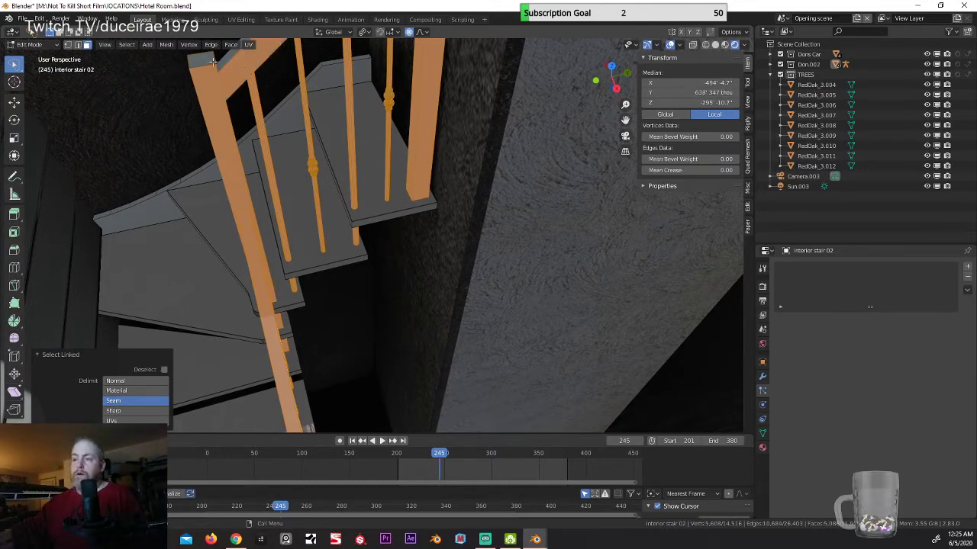
pyautogui.press('l')
# Step: Undo the last change to the railing parts and deselect all of the staircase's geometry
pyautogui.moveTo(380, 271); pyautogui.dragTo(272, 222, button='middle')
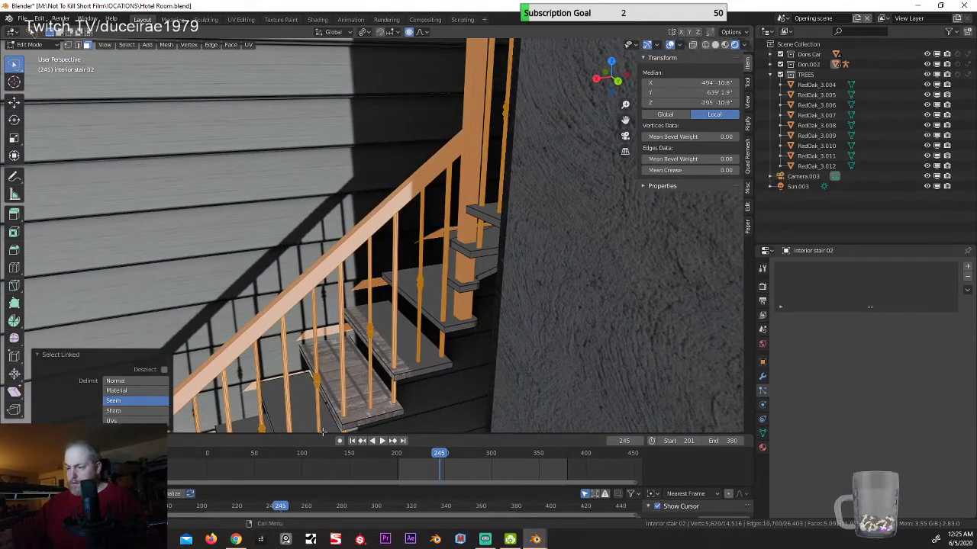
pyautogui.moveTo(278, 372); pyautogui.dragTo(416, 263, button='middle')
pyautogui.moveTo(472, 312); pyautogui.dragTo(405, 322, button='middle')
pyautogui.moveTo(300, 336); pyautogui.dragTo(471, 335, button='middle')
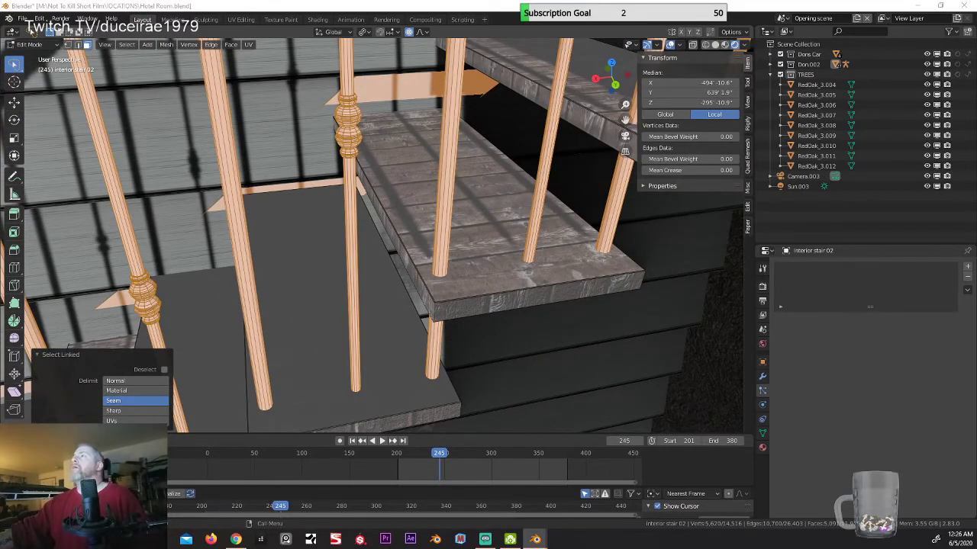
pyautogui.hotkey('ctrl', 'z')
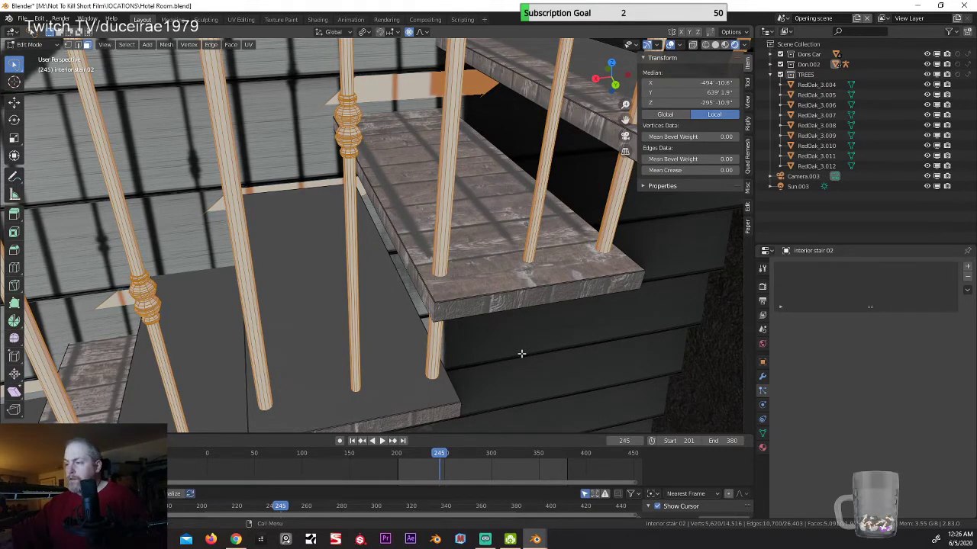
pyautogui.hotkey('alt', 'a')
pyautogui.moveTo(571, 379); pyautogui.dragTo(398, 199, button='middle')
# Step: Switch to Object Mode, reselect the interior staircase and return it to Edit Mode
pyautogui.press('Tab')
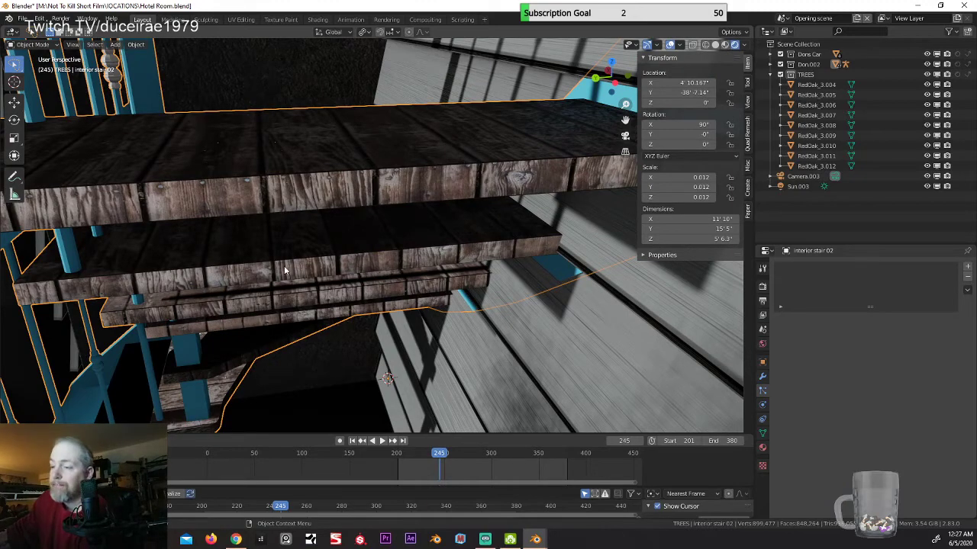
pyautogui.click(702, 320)
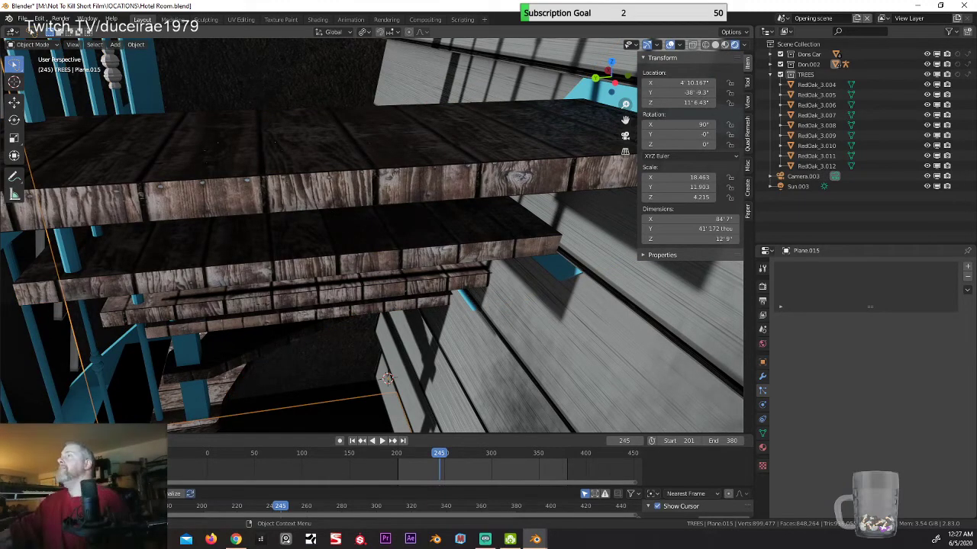
pyautogui.click(341, 160)
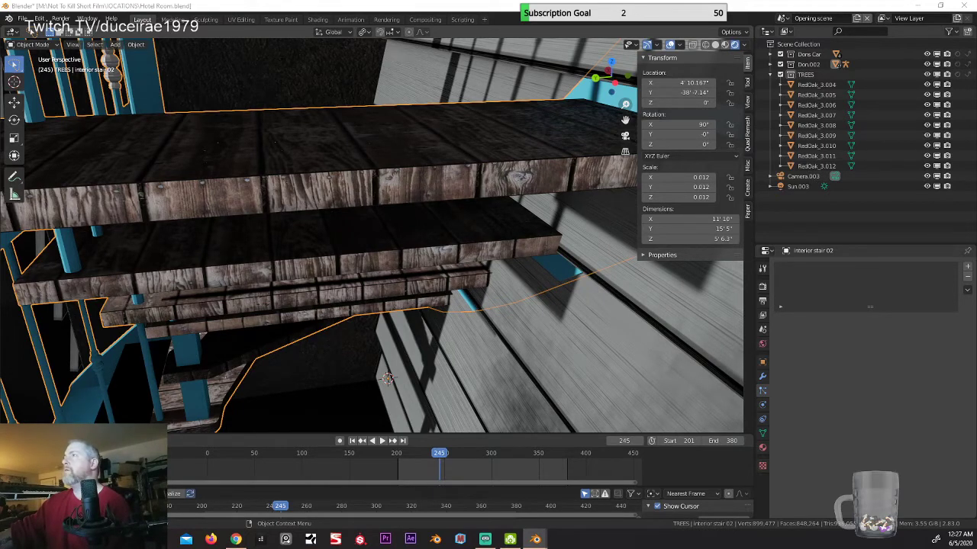
pyautogui.click(31, 45)
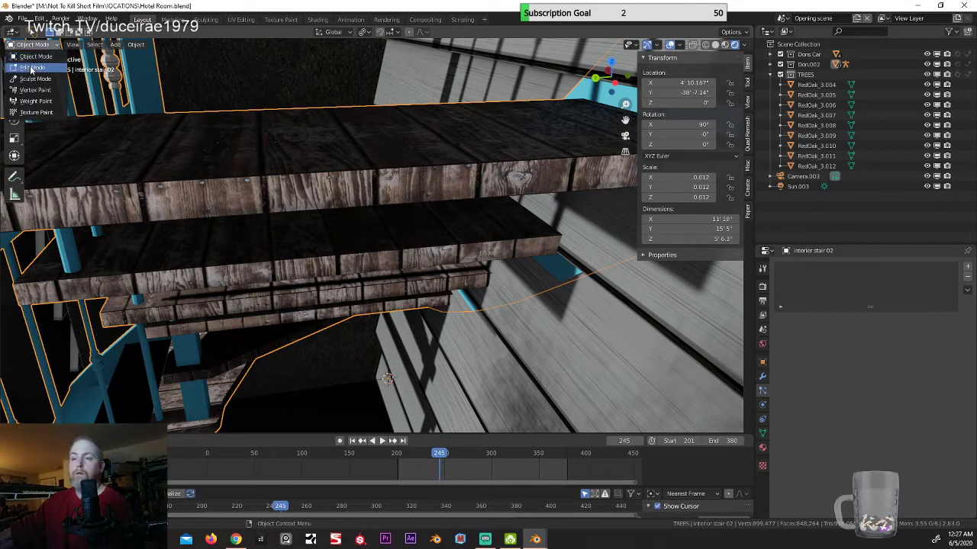
pyautogui.click(32, 65)
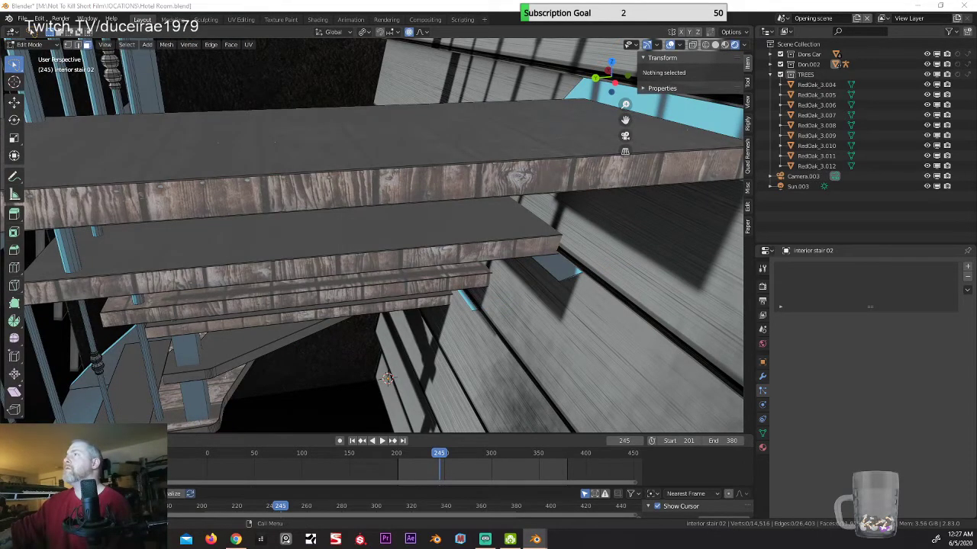
# Step: Undo the last selection change in the staircase mesh
pyautogui.hotkey('ctrl', 'z')
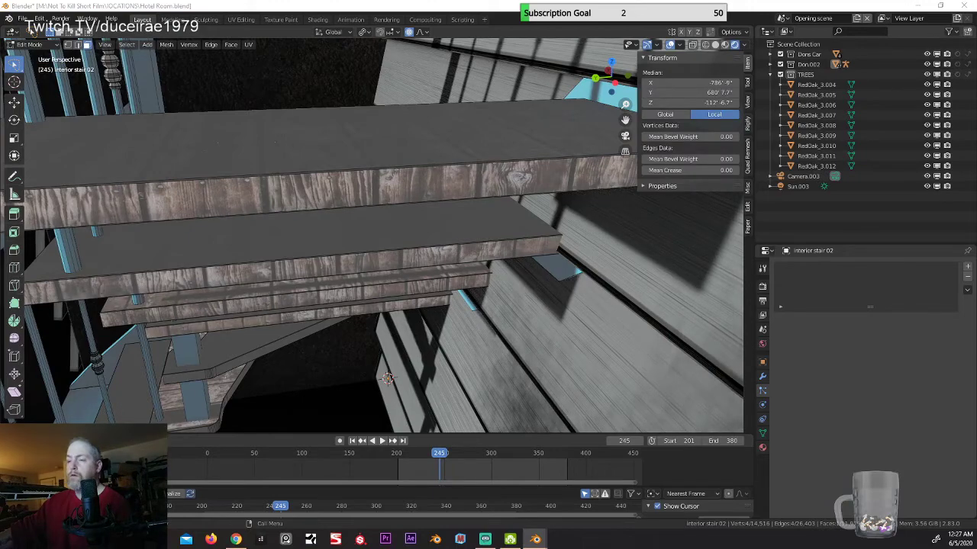
pyautogui.moveTo(387, 378); pyautogui.dragTo(311, 180, button='middle')
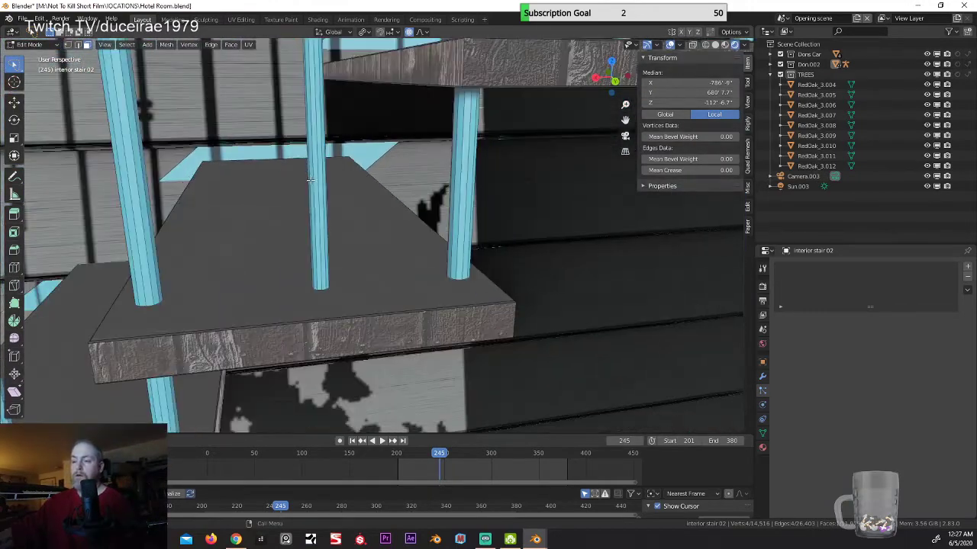
pyautogui.scroll(-3, 310, 181)
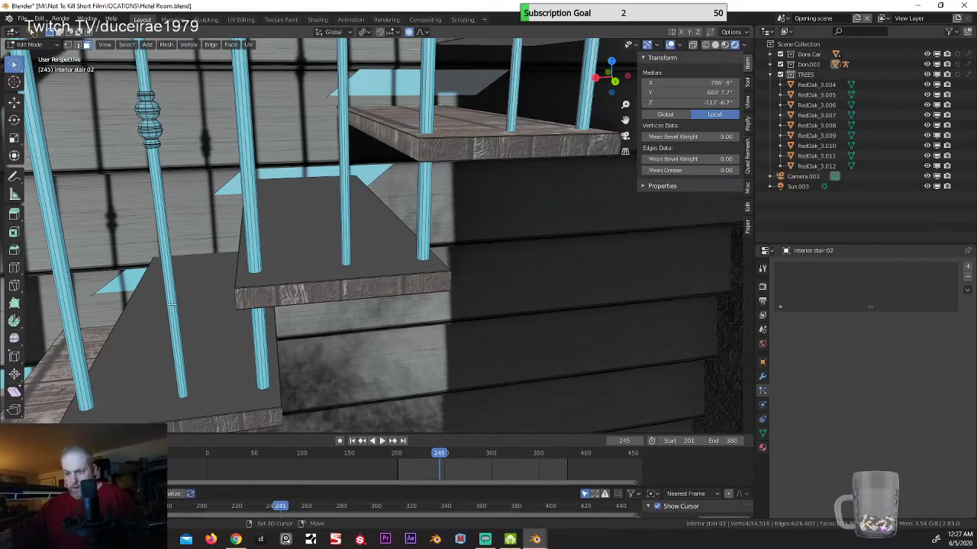
# Step: Clear the current selection and select all of the tread faces of the interior staircase
pyautogui.keyDown('shift'); pyautogui.moveTo(173, 304); pyautogui.dragTo(205, 284, button='middle'); pyautogui.keyUp('shift')
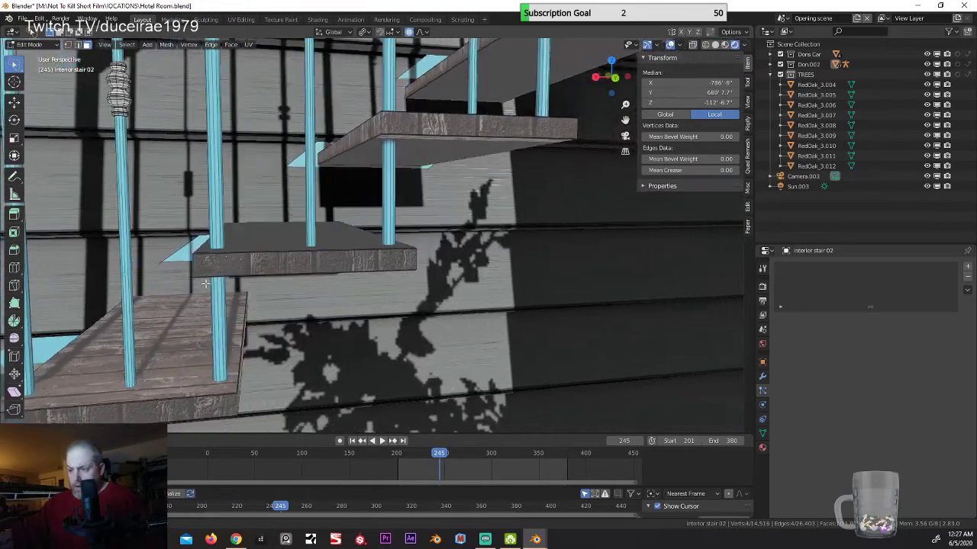
pyautogui.scroll(3, 408, 218)
pyautogui.scroll(-2, 197, 333)
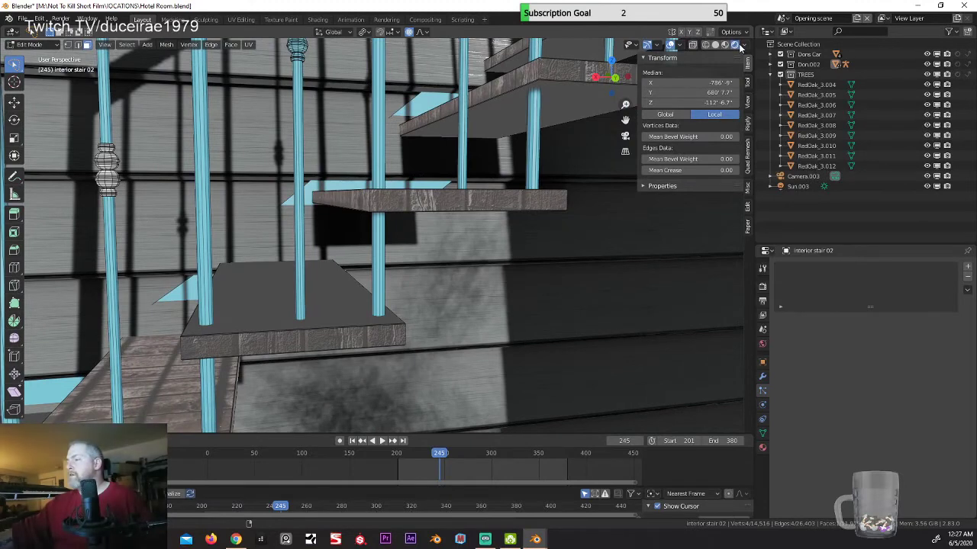
pyautogui.hotkey('ctrl', 's')
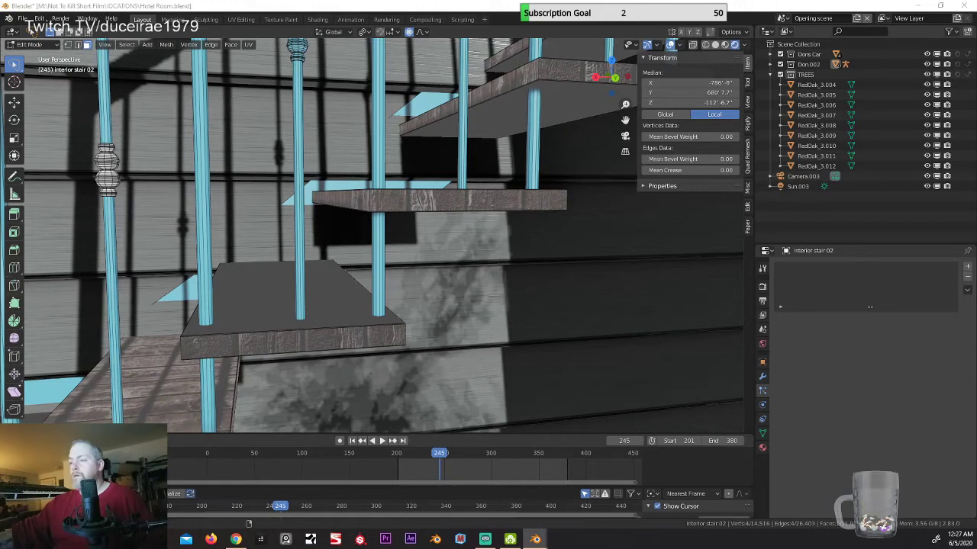
pyautogui.hotkey('alt', 'a')
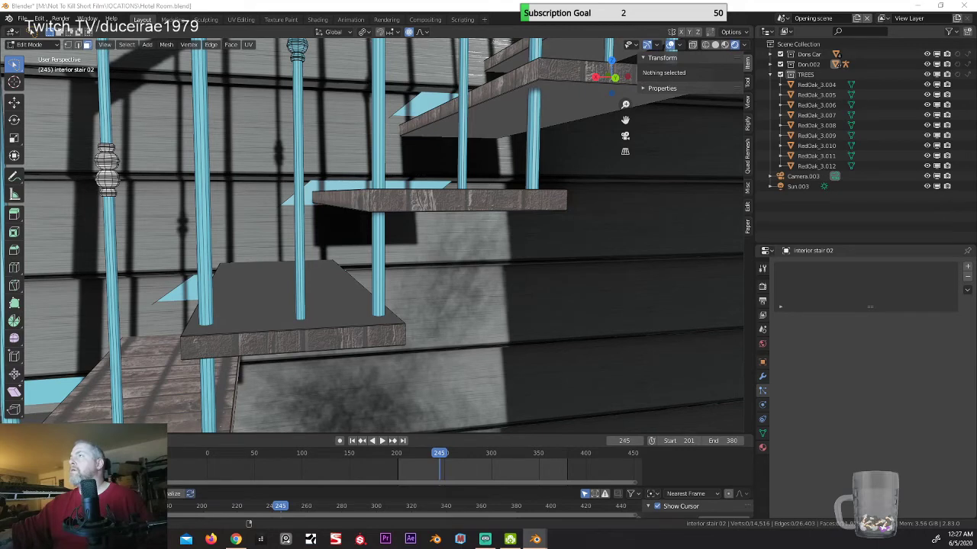
pyautogui.hotkey('ctrl', 'z')
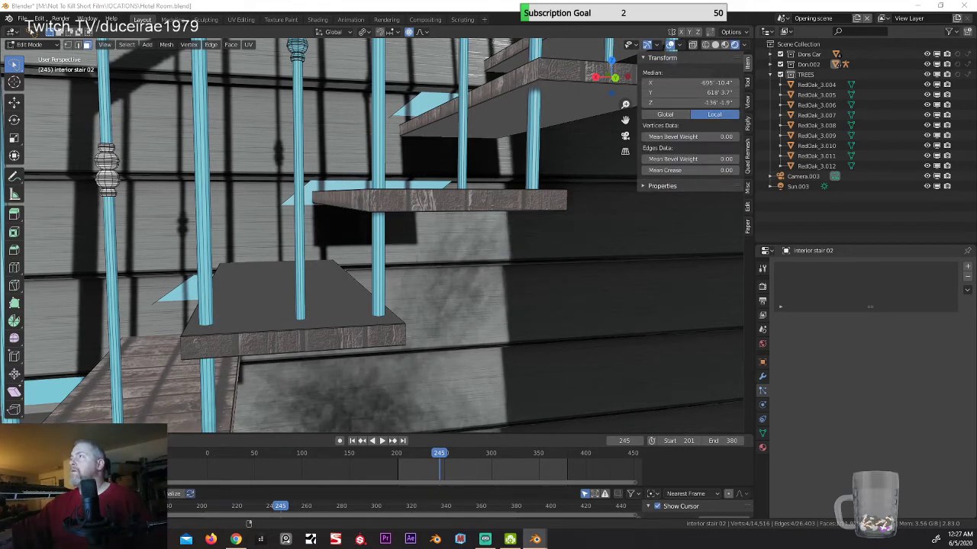
pyautogui.hotkey('alt', 'a')
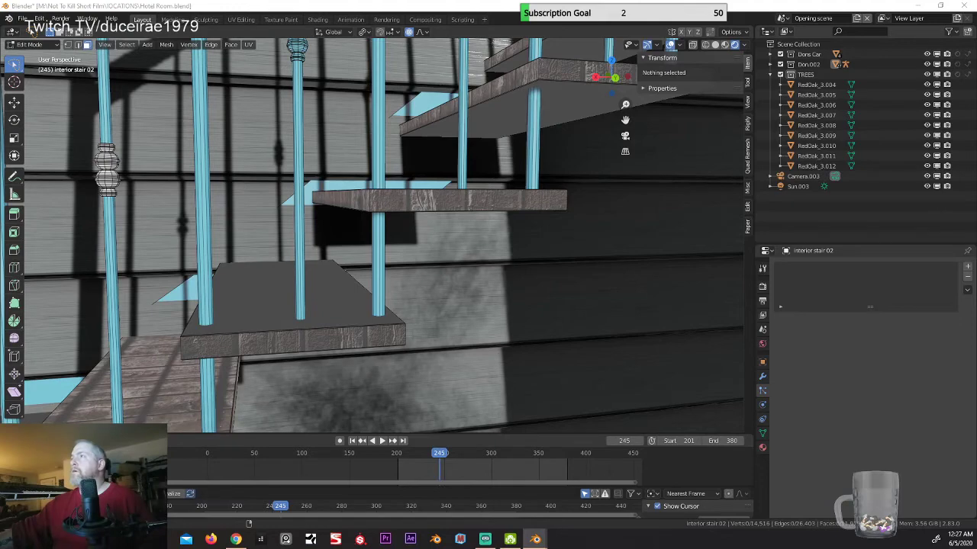
pyautogui.press('a')
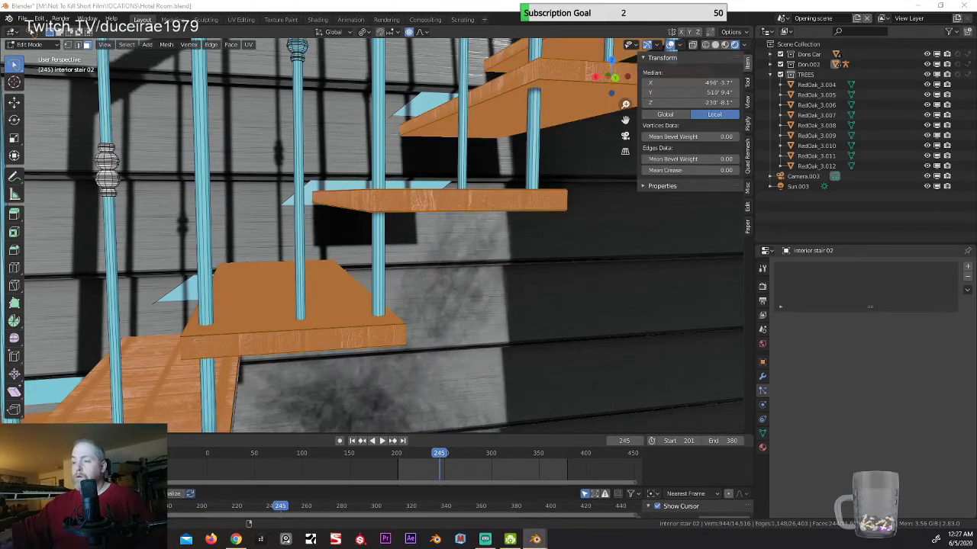
# Step: Examine the wood plank texture on the tops, front edges and ends of the stair treads from several angles
pyautogui.moveTo(393, 242); pyautogui.dragTo(355, 273, button='middle')
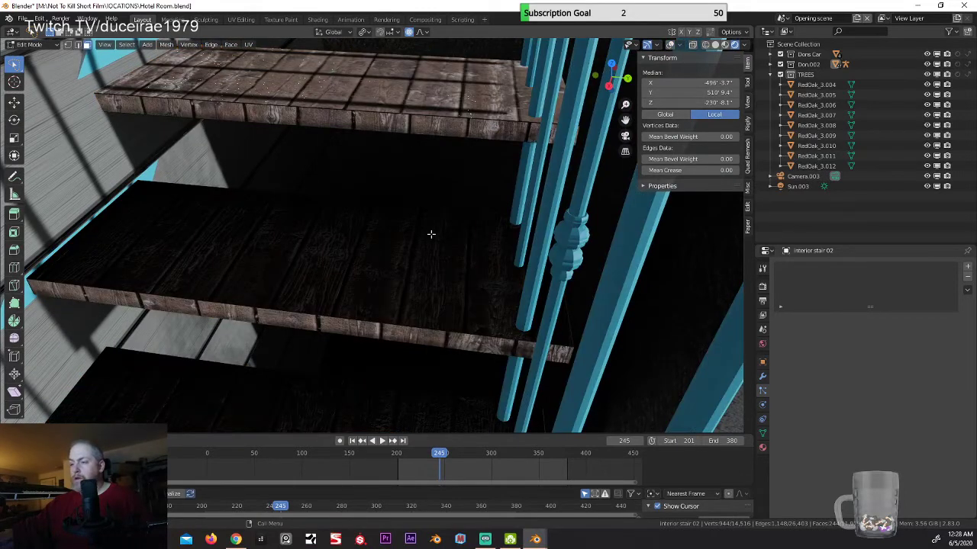
pyautogui.moveTo(451, 222); pyautogui.dragTo(482, 187, button='middle')
pyautogui.scroll(5, 490, 186)
pyautogui.scroll(-5, 473, 189)
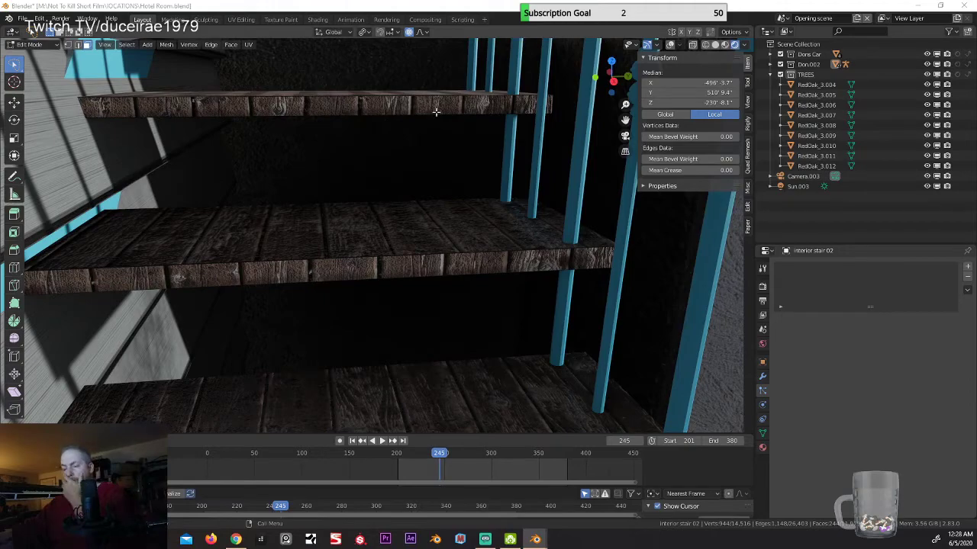
pyautogui.moveTo(322, 168); pyautogui.dragTo(115, 167, button='middle')
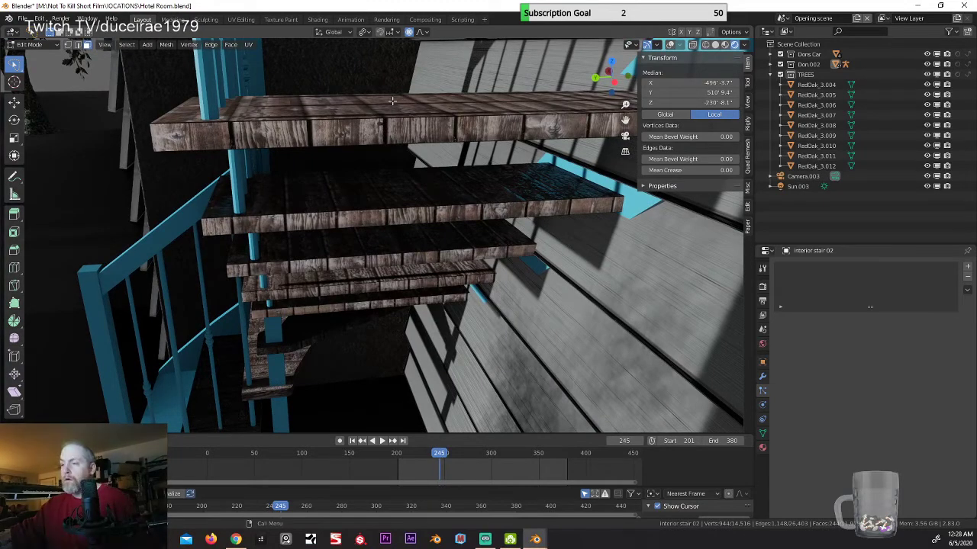
pyautogui.moveTo(412, 191); pyautogui.dragTo(325, 263, button='middle')
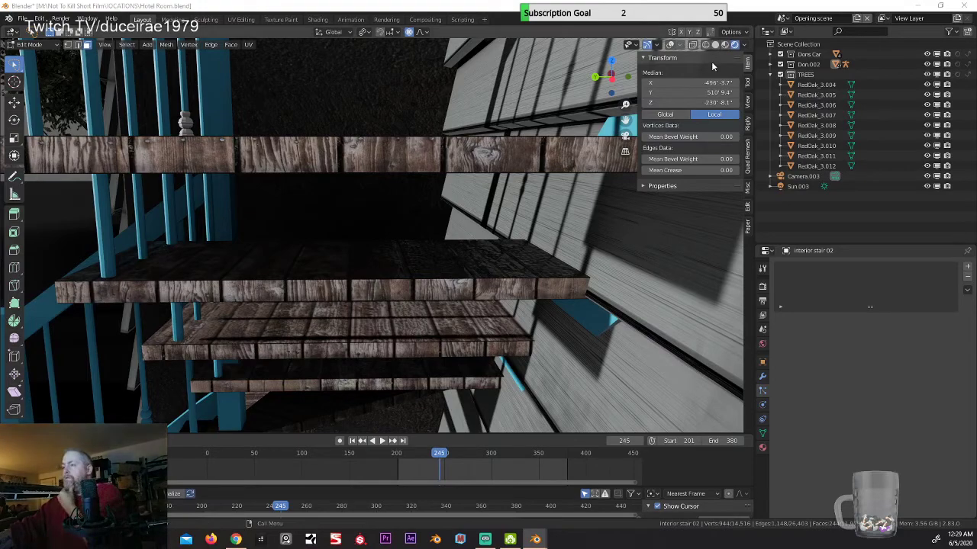
pyautogui.click(743, 46)
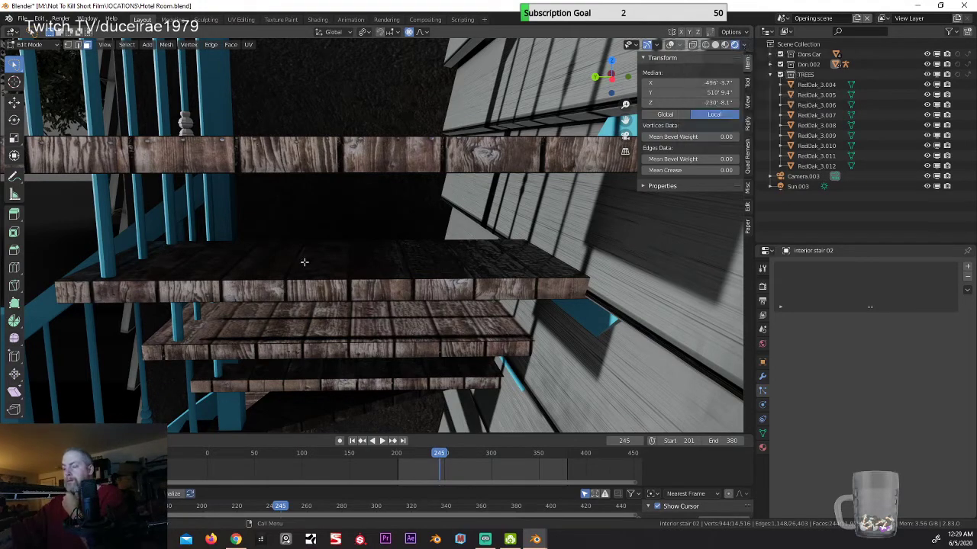
pyautogui.moveTo(303, 262)
pyautogui.mouseDown(button='middle')
pyautogui.moveTo(350, 296)
pyautogui.moveTo(404, 283)
pyautogui.moveTo(353, 272)
pyautogui.moveTo(288, 280)
pyautogui.moveTo(396, 216)
pyautogui.moveTo(409, 175)
pyautogui.mouseUp(button='middle')
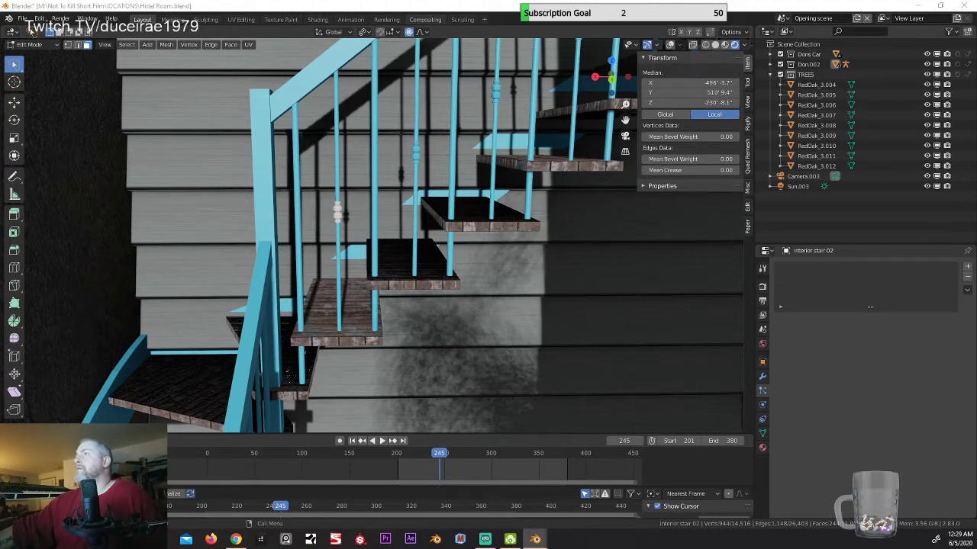
# Step: Select the entire white knob on the lower baluster and assign it the blue railing material
pyautogui.hotkey('ctrl', 'l')
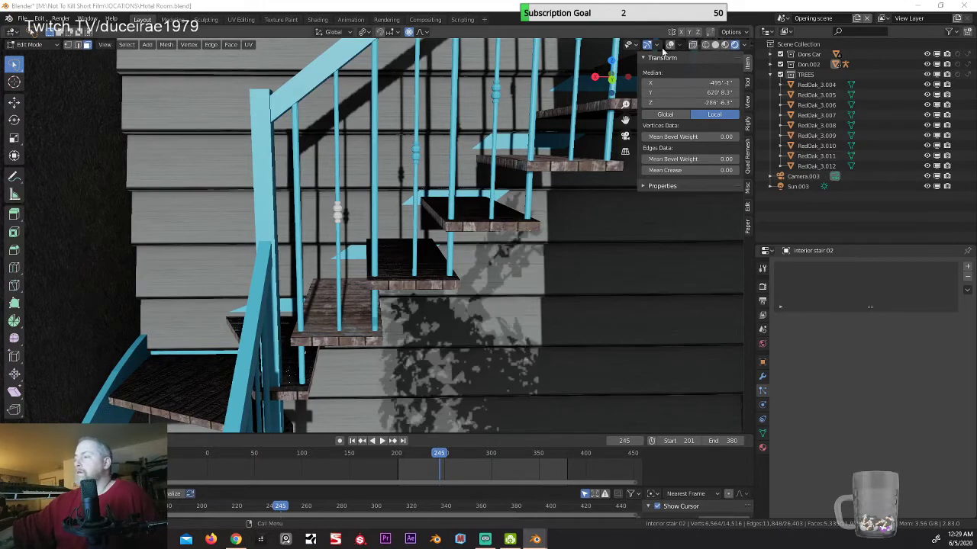
pyautogui.click(341, 215)
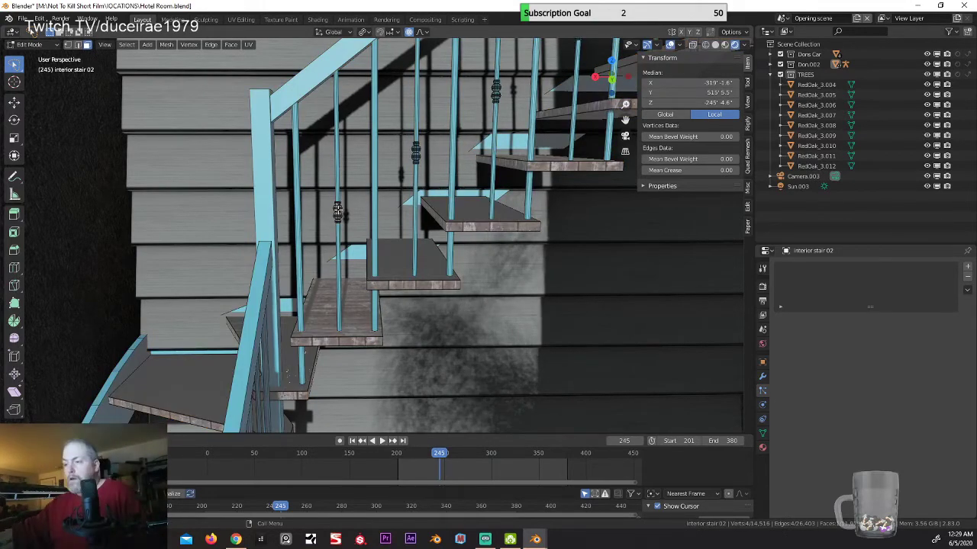
pyautogui.press('l')
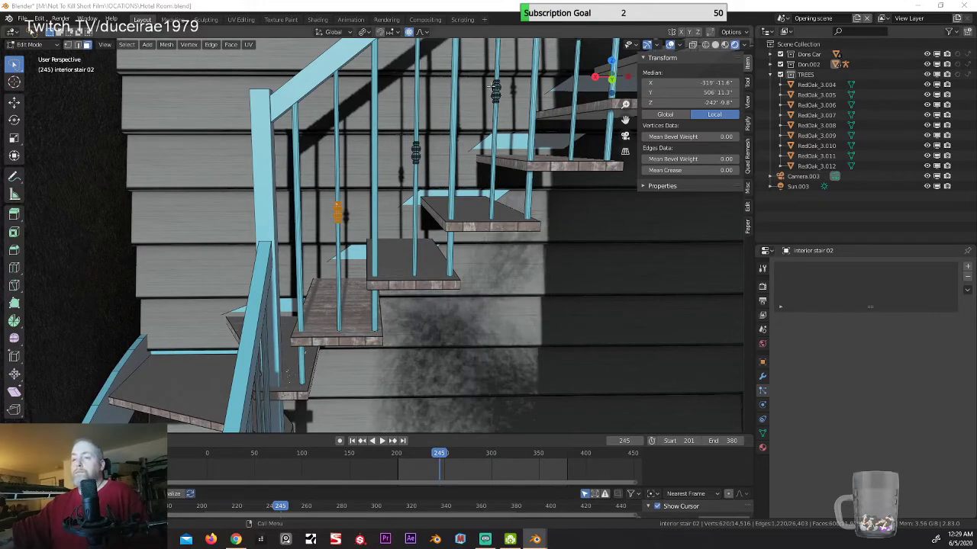
# Step: Examine the material on the handrail, newel post, balusters and knobs from around the staircase
pyautogui.moveTo(428, 229); pyautogui.dragTo(320, 244, button='middle')
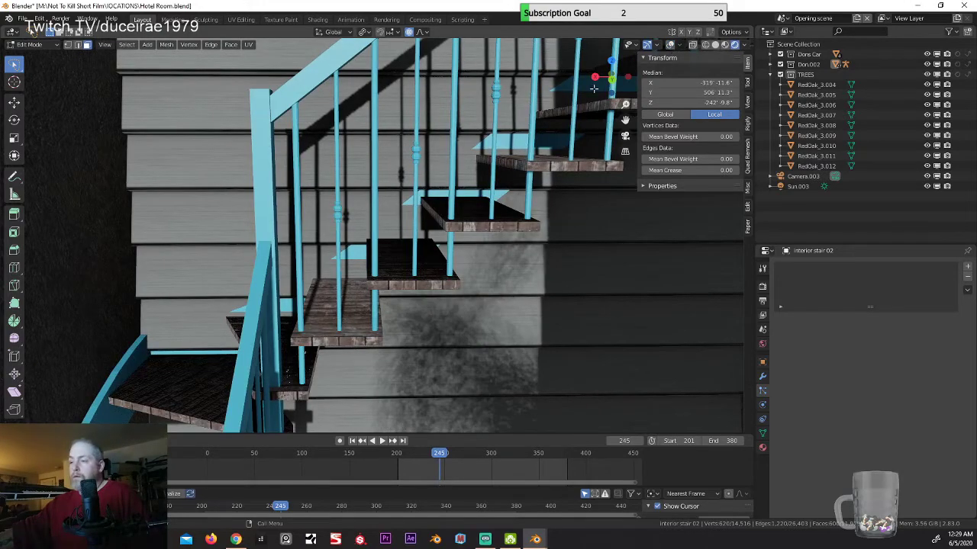
pyautogui.scroll(5, 290, 262)
pyautogui.scroll(-5, 290, 261)
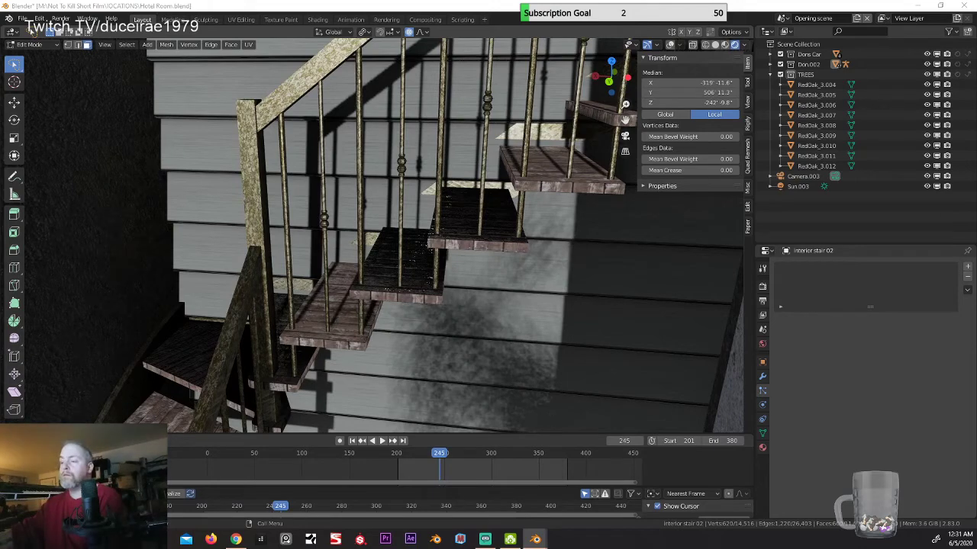
pyautogui.moveTo(396, 149); pyautogui.dragTo(193, 156, button='middle')
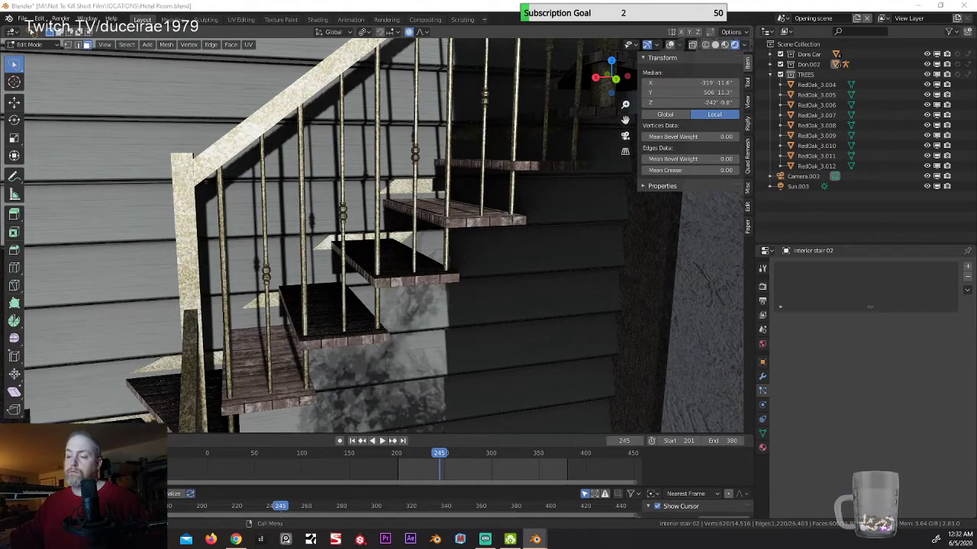
pyautogui.moveTo(474, 151); pyautogui.dragTo(491, 132, button='middle')
pyautogui.moveTo(439, 197)
pyautogui.mouseDown(button='middle')
pyautogui.moveTo(430, 196)
pyautogui.moveTo(453, 197)
pyautogui.mouseUp(button='middle')
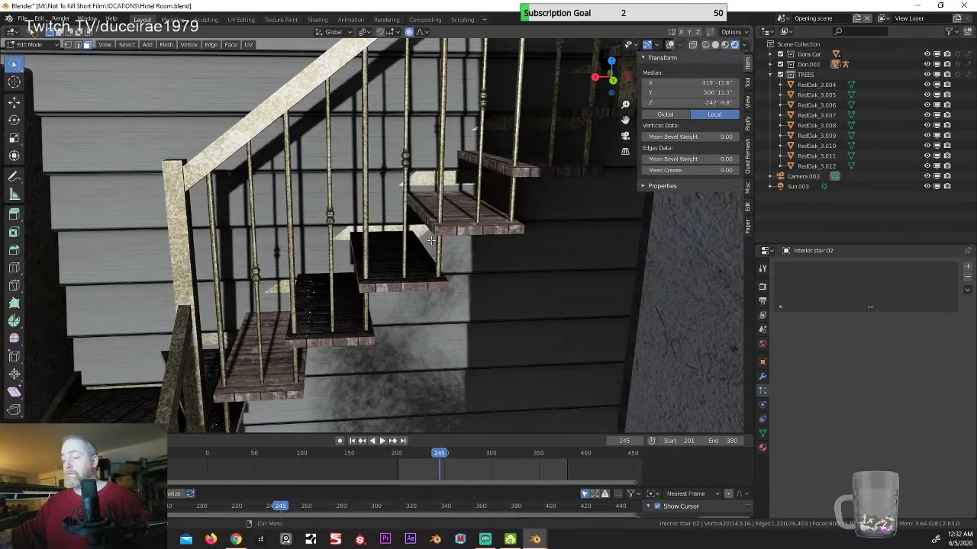
pyautogui.moveTo(431, 240); pyautogui.dragTo(476, 276, button='middle')
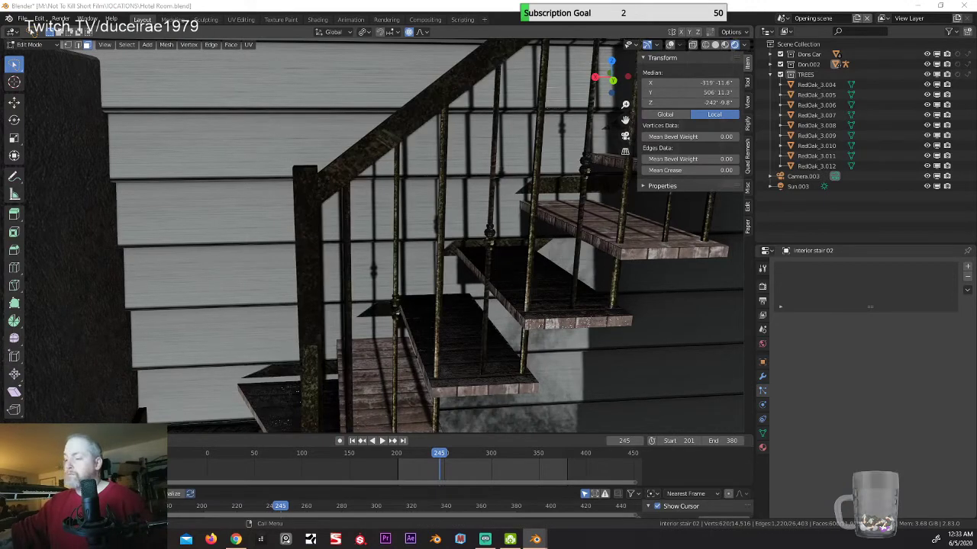
# Step: Inspect the treads, their undersides and the railing's aged metal texture up close under the scene lighting
pyautogui.moveTo(448, 213); pyautogui.dragTo(336, 233, button='middle')
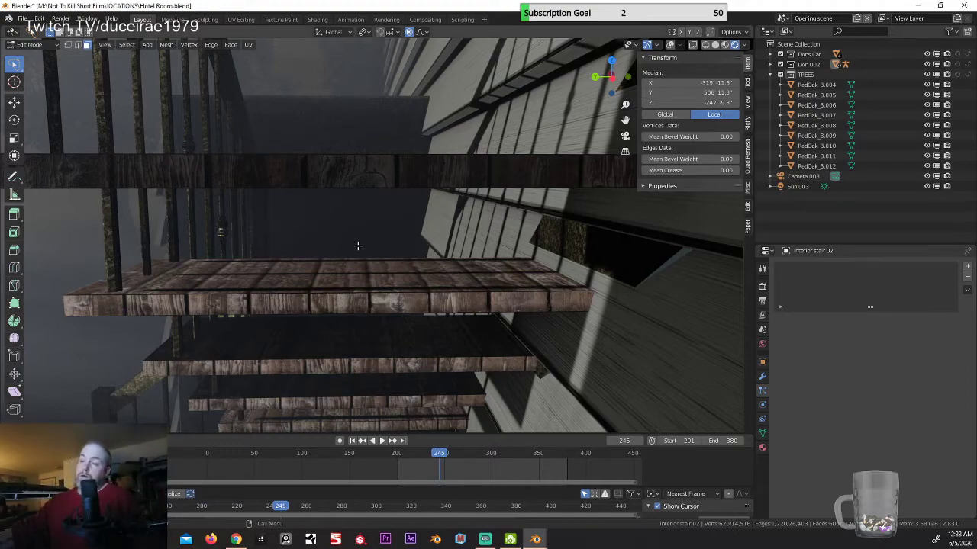
pyautogui.moveTo(358, 245); pyautogui.dragTo(343, 223, button='middle')
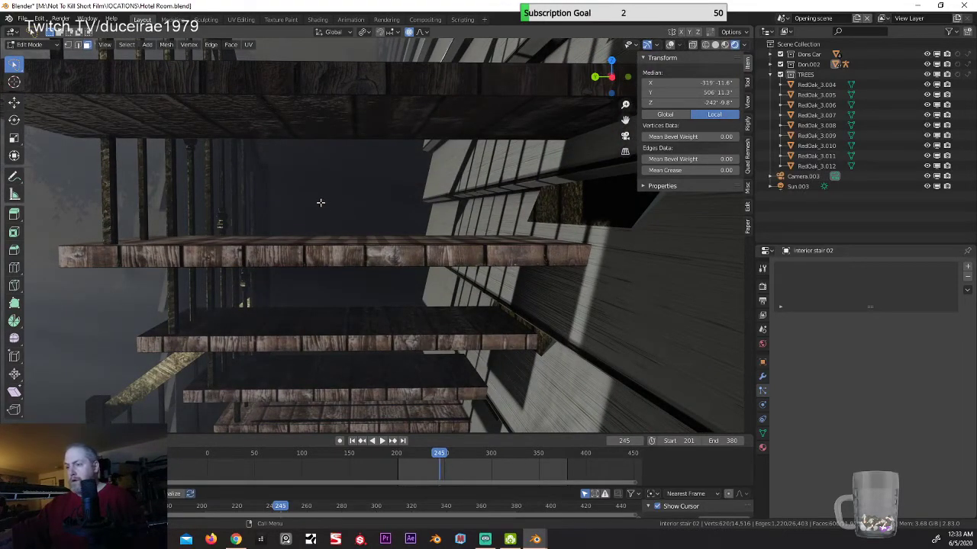
pyautogui.moveTo(321, 203)
pyautogui.mouseDown(button='middle')
pyautogui.moveTo(318, 237)
pyautogui.moveTo(316, 122)
pyautogui.moveTo(313, 286)
pyautogui.moveTo(308, 134)
pyautogui.moveTo(308, 203)
pyautogui.moveTo(311, 189)
pyautogui.mouseUp(button='middle')
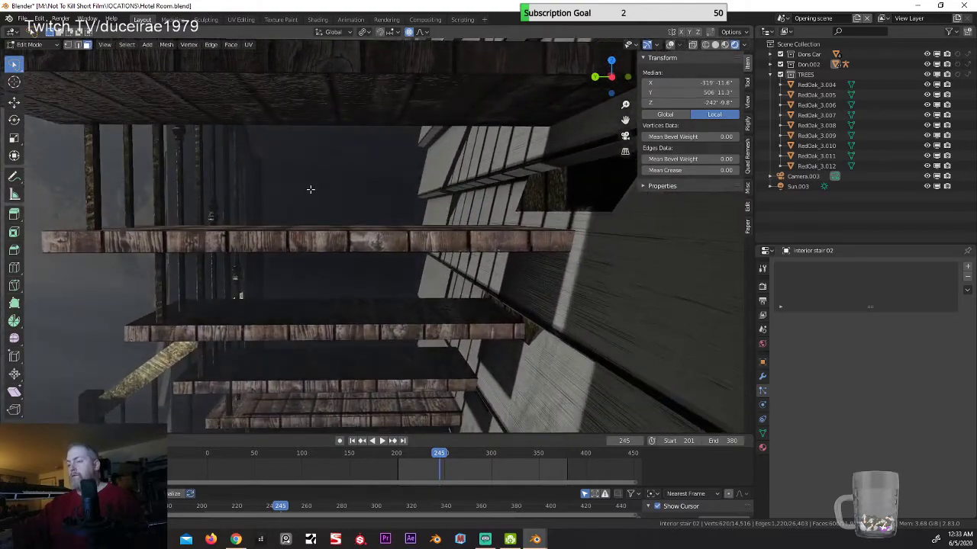
pyautogui.moveTo(330, 270); pyautogui.dragTo(281, 263, button='middle')
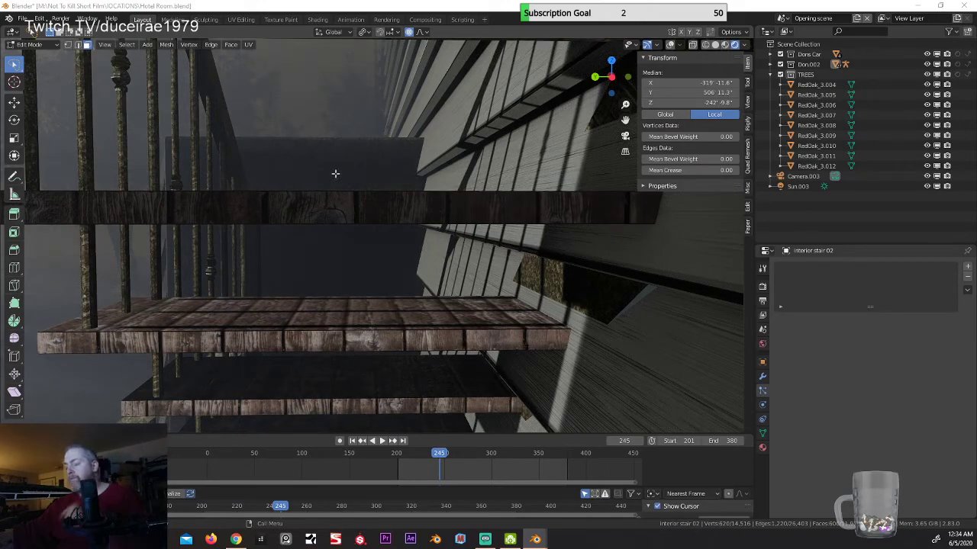
pyautogui.moveTo(218, 231); pyautogui.dragTo(283, 204, button='middle')
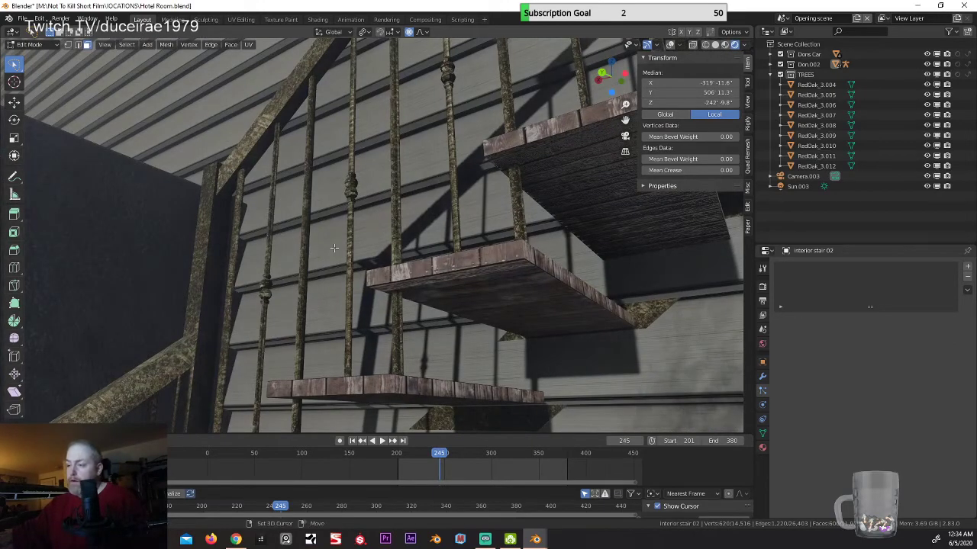
pyautogui.moveTo(334, 248); pyautogui.dragTo(380, 290, button='middle')
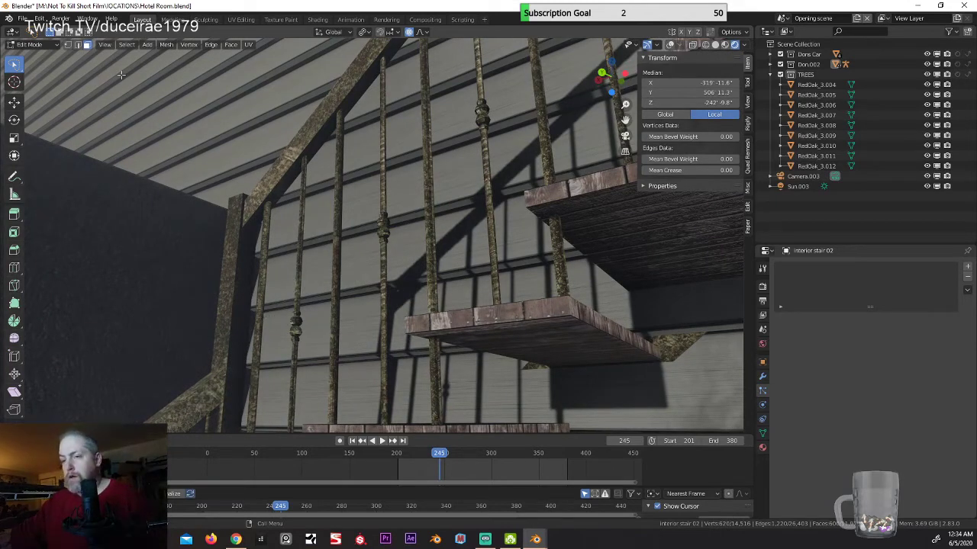
# Step: Show the viewport overlays, select all of the staircase's geometry and return to Object Mode
pyautogui.click(669, 44)
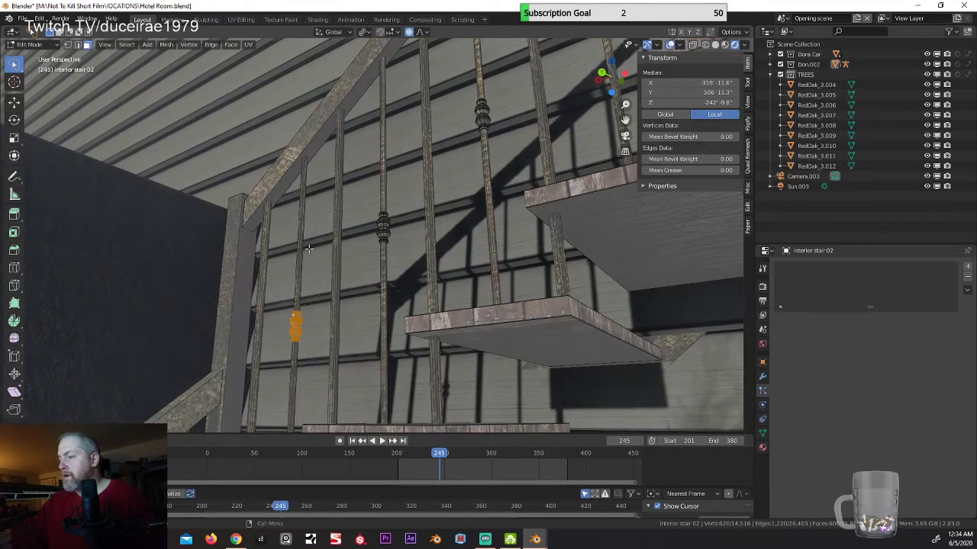
pyautogui.click(260, 289)
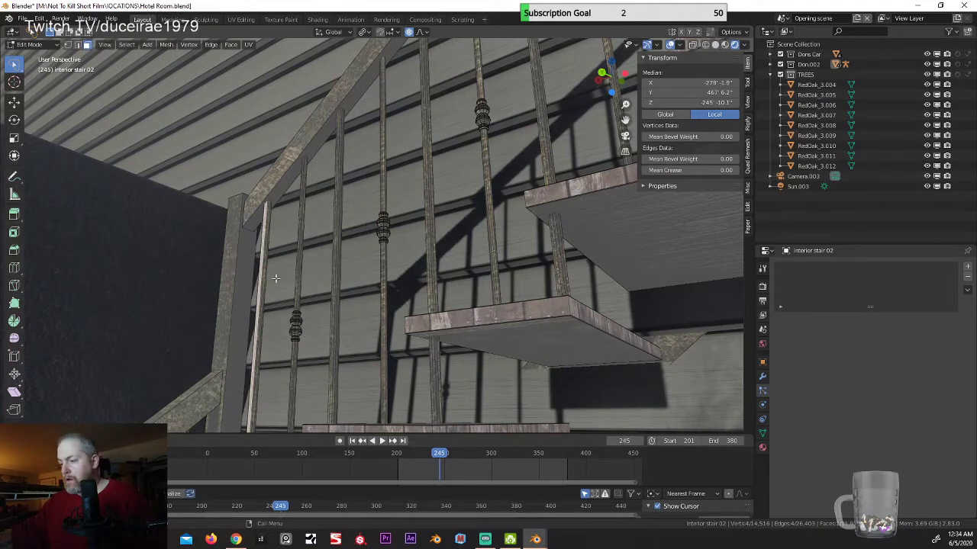
pyautogui.press('a')
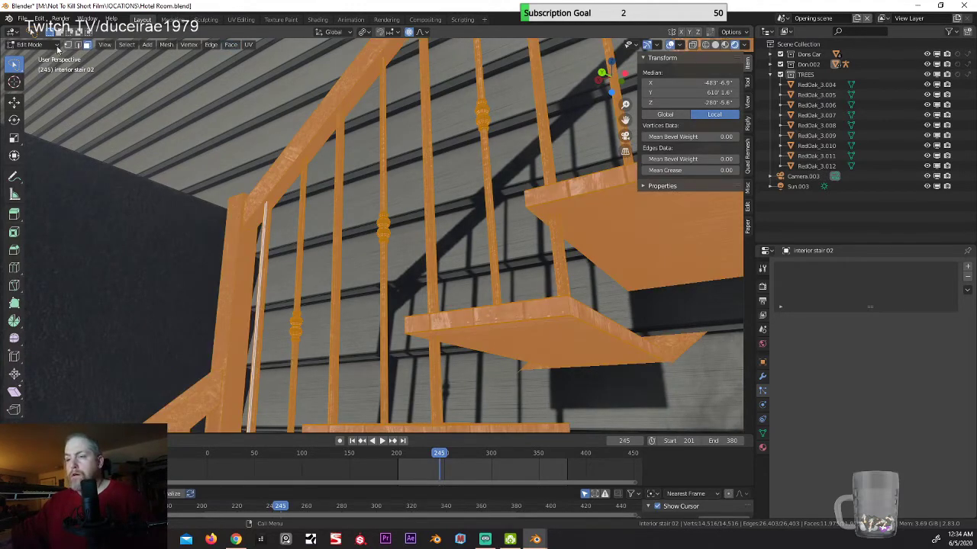
pyautogui.click(31, 44)
pyautogui.click(30, 55)
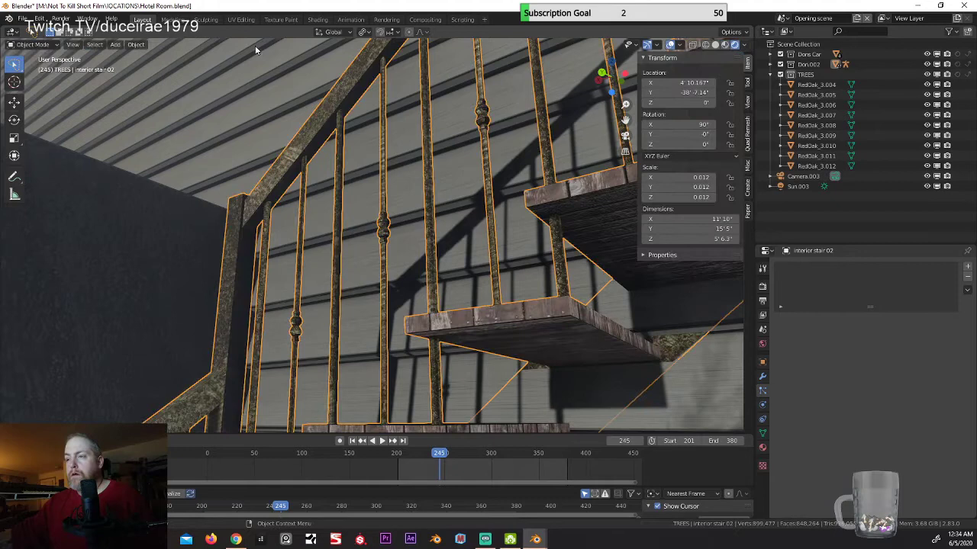
# Step: Apply Shade Smooth to the interior staircase and view it with the selection outline hidden
pyautogui.click(138, 44)
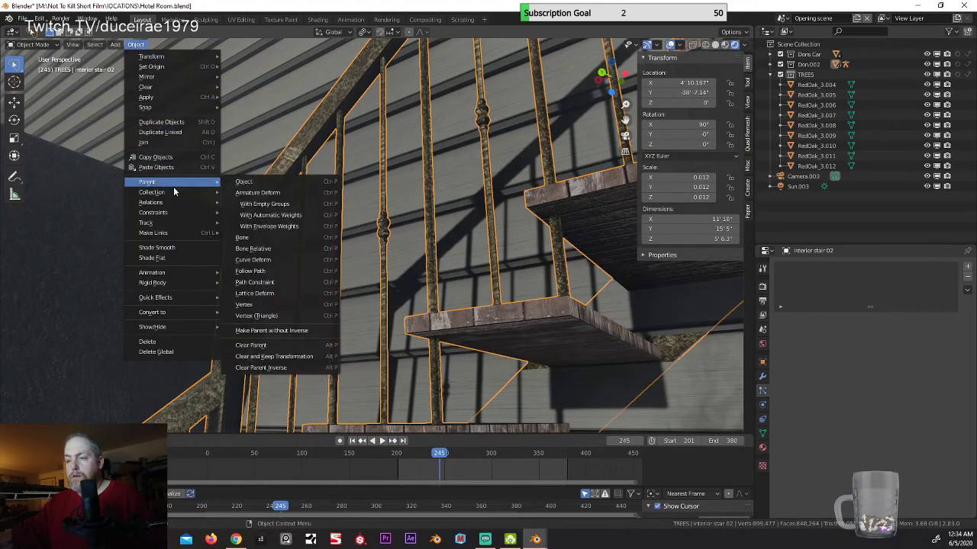
pyautogui.click(173, 248)
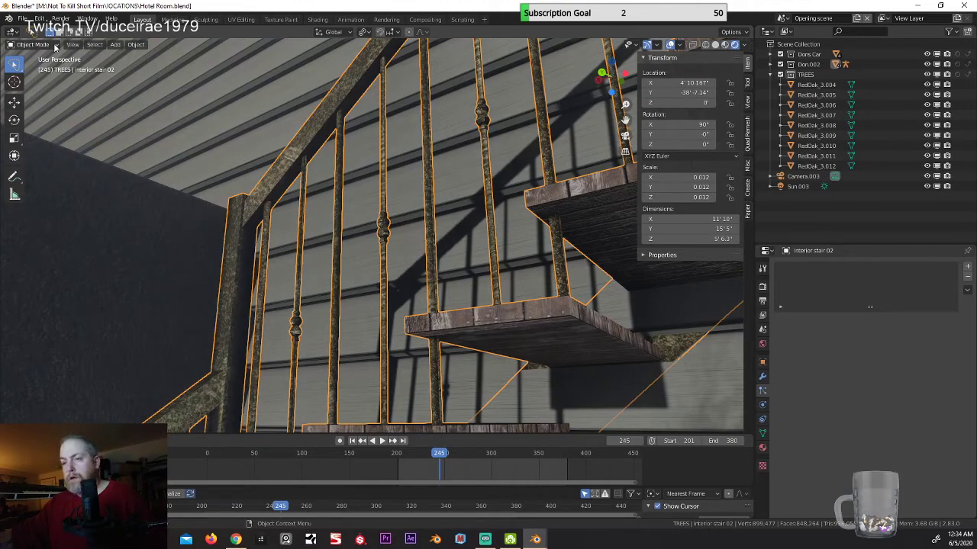
pyautogui.moveTo(309, 190); pyautogui.dragTo(214, 258, button='middle')
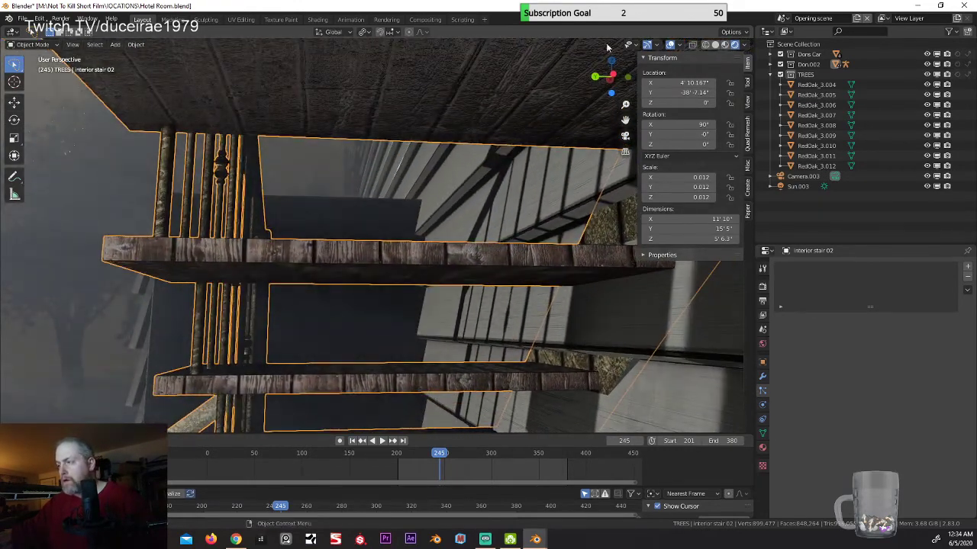
pyautogui.hotkey('alt', 'a')
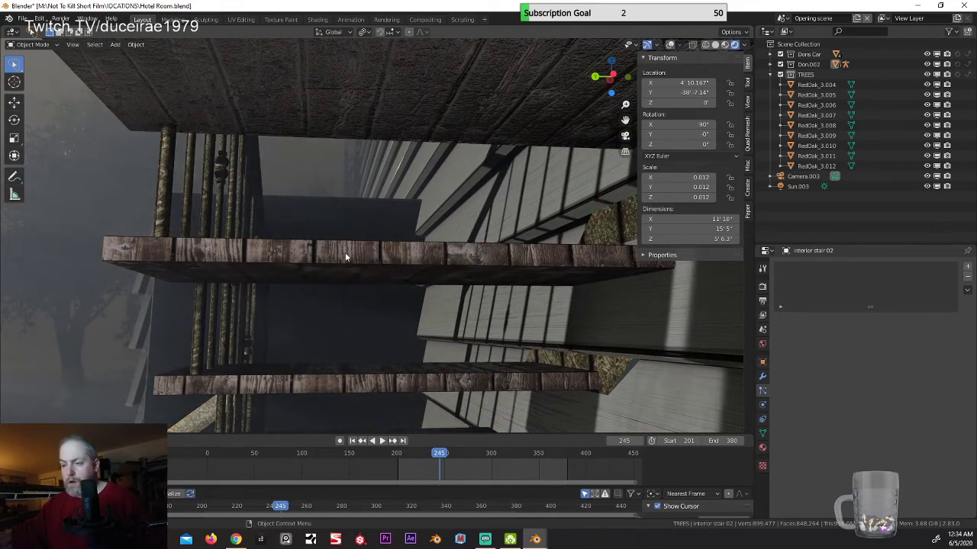
# Step: Enter Edit Mode on the interior staircase, select the metal-textured panels between the treads and show the viewport overlays
pyautogui.moveTo(345, 252)
pyautogui.mouseDown(button='middle')
pyautogui.moveTo(334, 266)
pyautogui.moveTo(331, 339)
pyautogui.moveTo(331, 264)
pyautogui.mouseUp(button='middle')
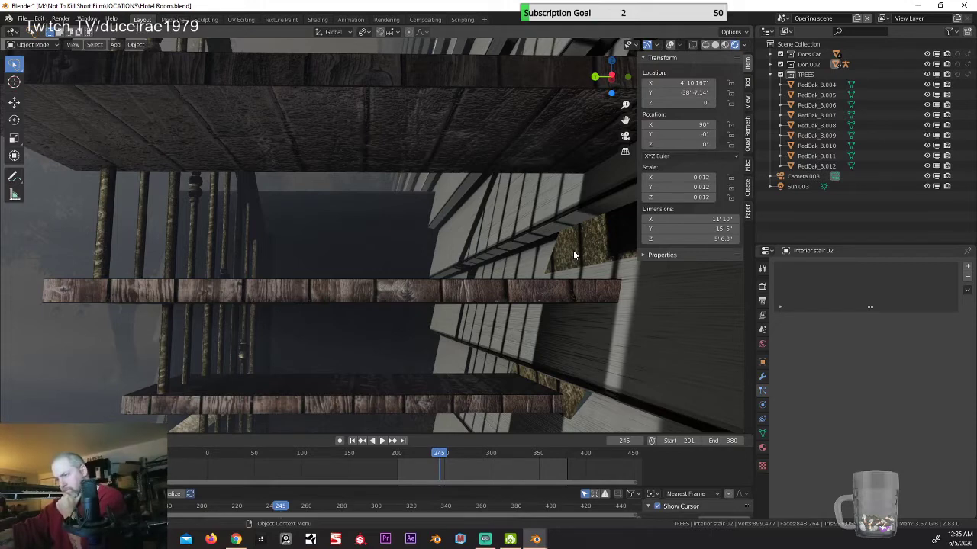
pyautogui.click(30, 44)
pyautogui.click(32, 68)
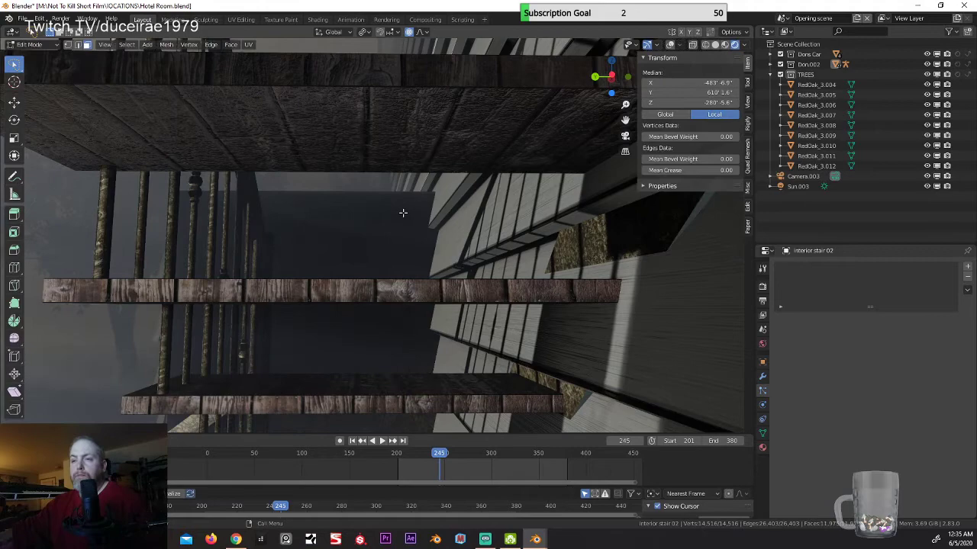
pyautogui.click(579, 242)
pyautogui.click(669, 44)
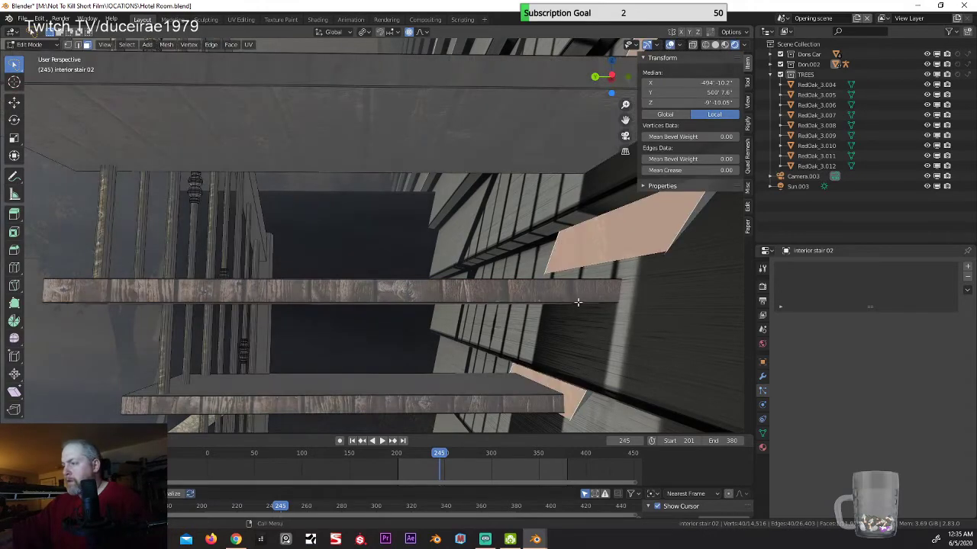
# Step: Try hiding the selected panels between the treads, and undo the hide
pyautogui.moveTo(494, 319); pyautogui.dragTo(485, 367, button='middle')
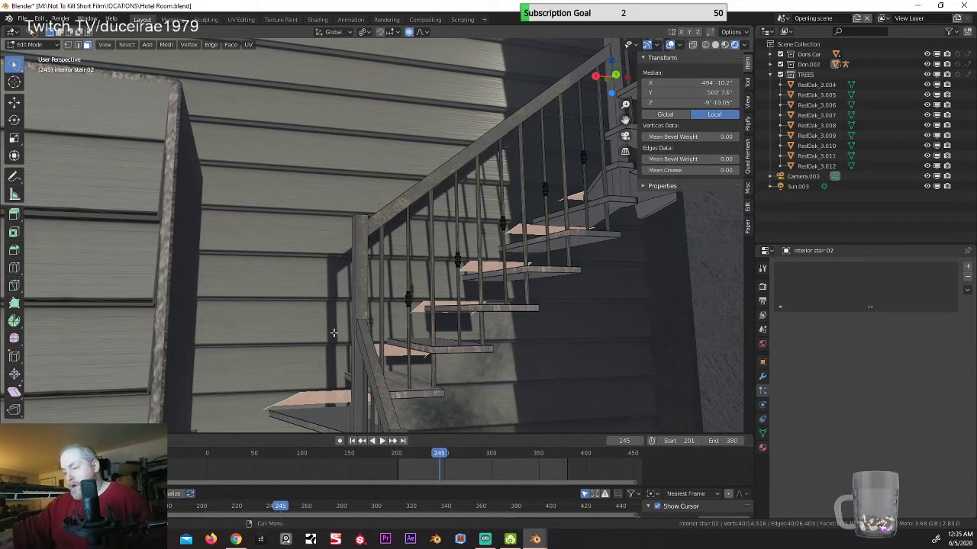
pyautogui.press('h')
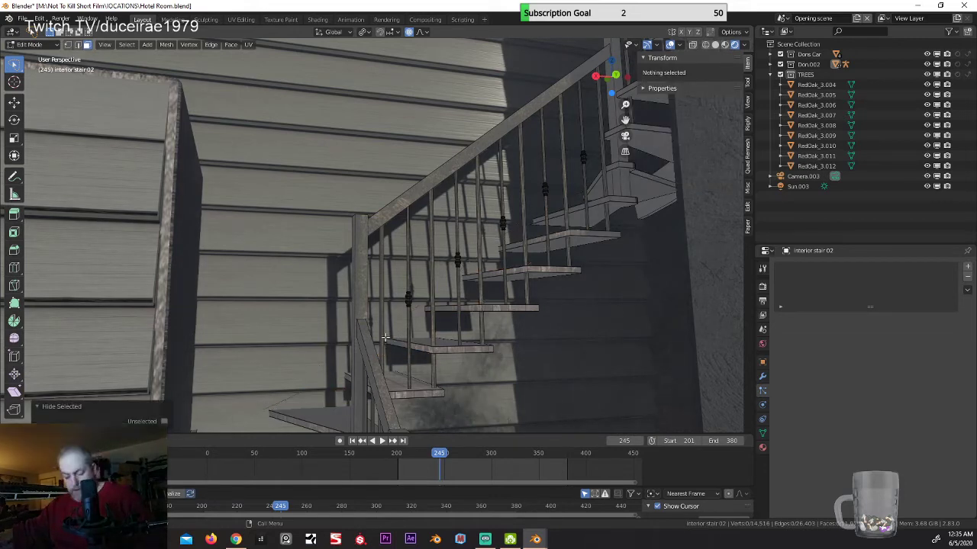
pyautogui.hotkey('ctrl', 'z')
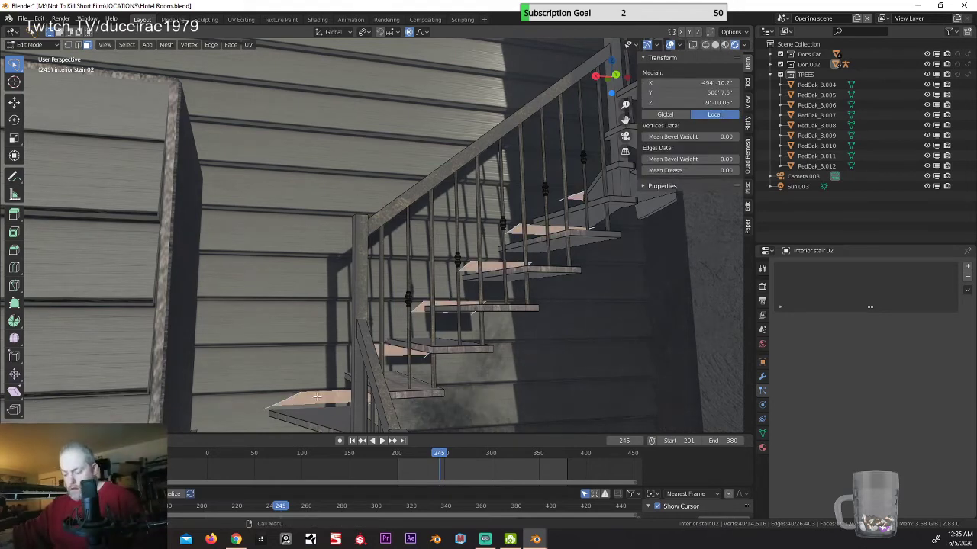
# Step: Run Select Linked on the panels between the treads with the Seam delimiter, and hide the viewport overlays
pyautogui.hotkey('ctrl', 'l')
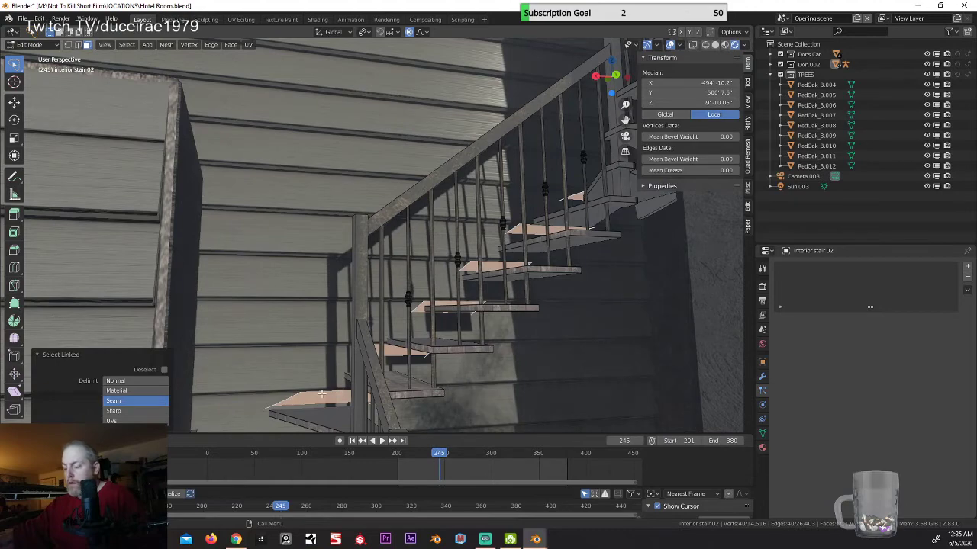
pyautogui.moveTo(333, 392); pyautogui.dragTo(290, 396, button='middle')
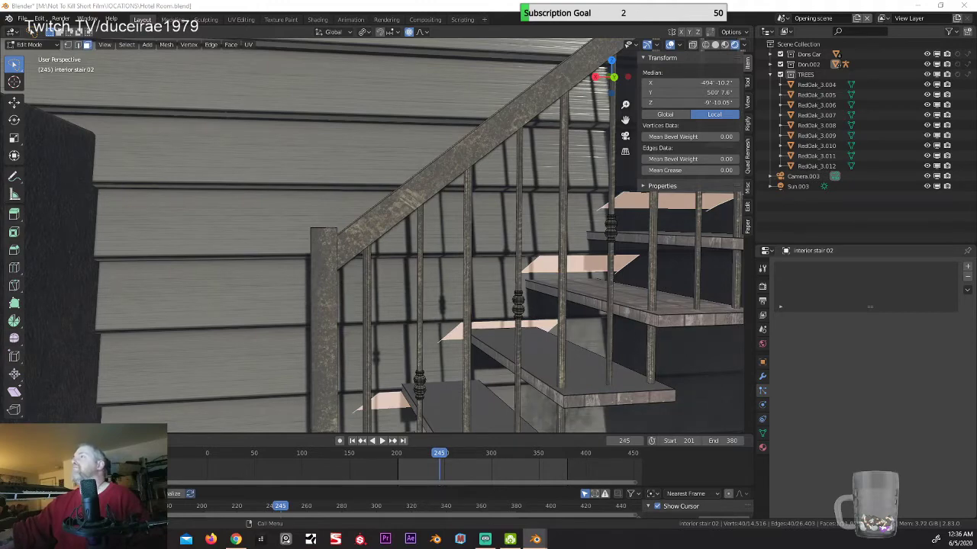
pyautogui.scroll(8, 329, 231)
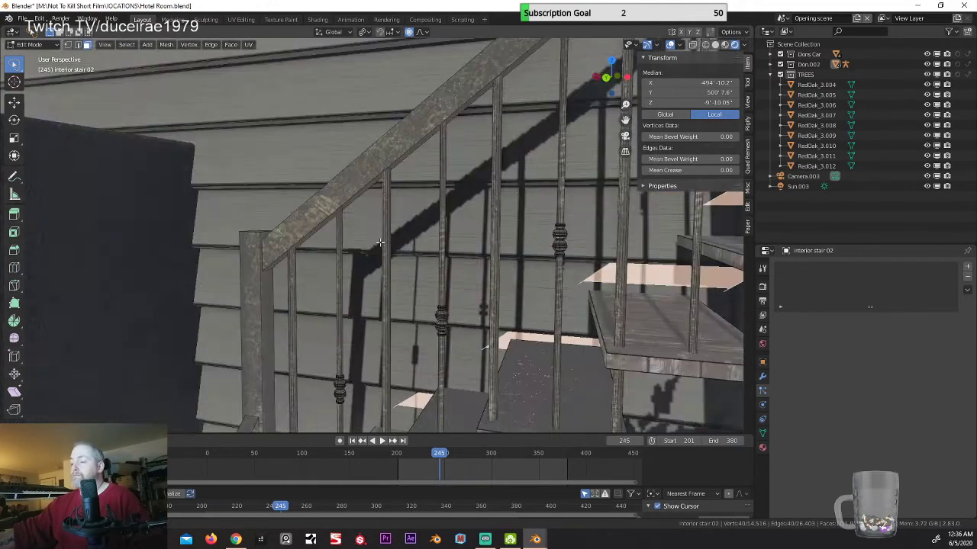
pyautogui.scroll(2, 328, 231)
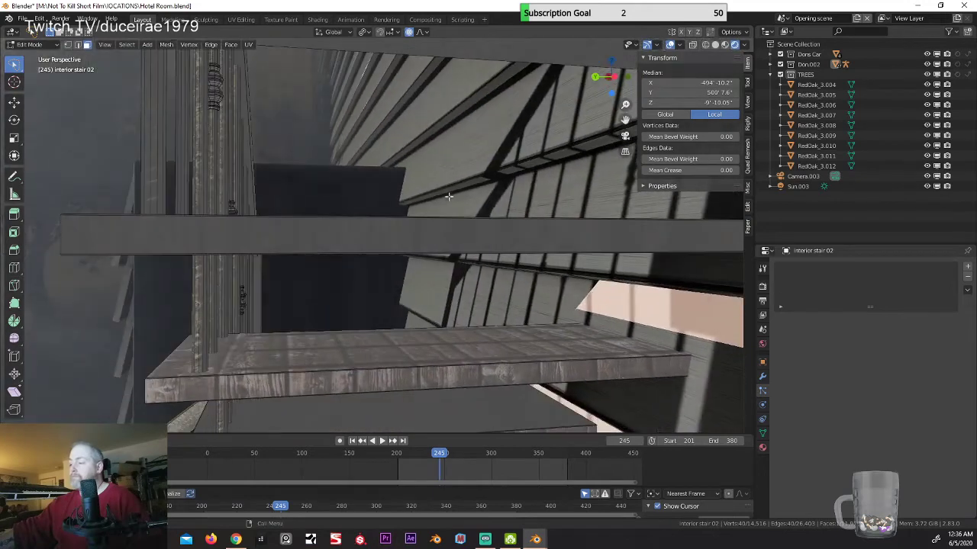
pyautogui.click(669, 44)
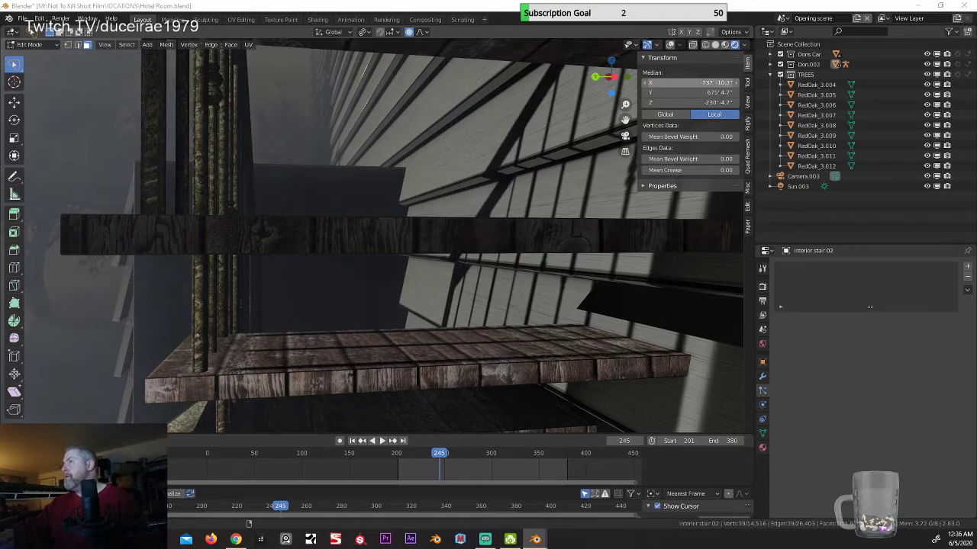
# Step: Inspect the staircase's plank treads and metal railing up close and from outside the doorway, and save the file
pyautogui.moveTo(355, 164); pyautogui.dragTo(325, 278, button='middle')
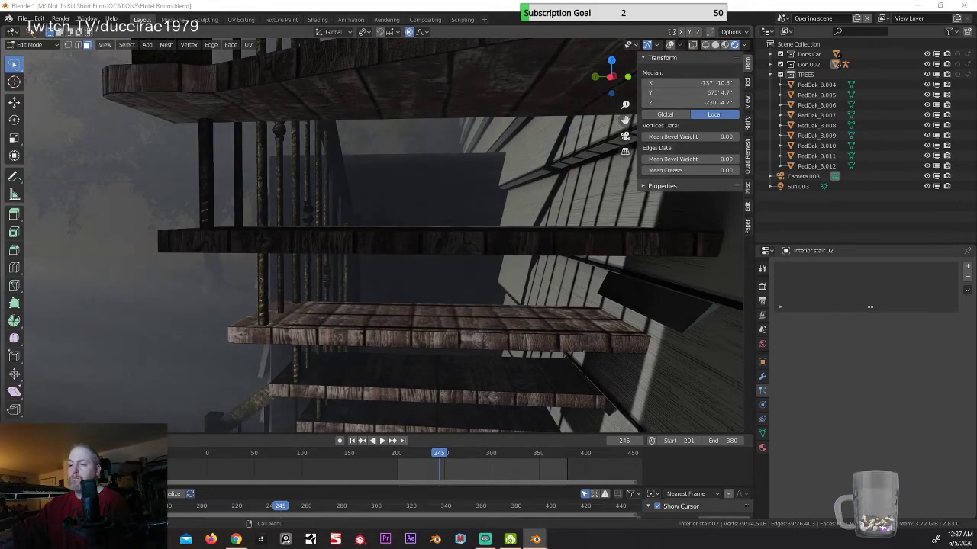
pyautogui.moveTo(228, 314); pyautogui.dragTo(470, 271, button='middle')
pyautogui.scroll(-2, 468, 322)
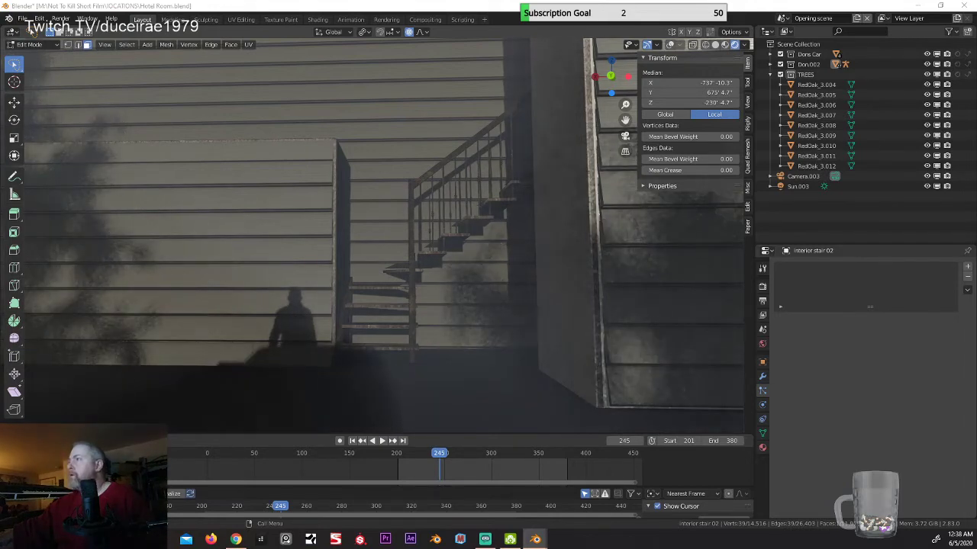
pyautogui.moveTo(418, 145); pyautogui.dragTo(422, 186, button='middle')
pyautogui.scroll(2, 417, 182)
pyautogui.scroll(2, 418, 182)
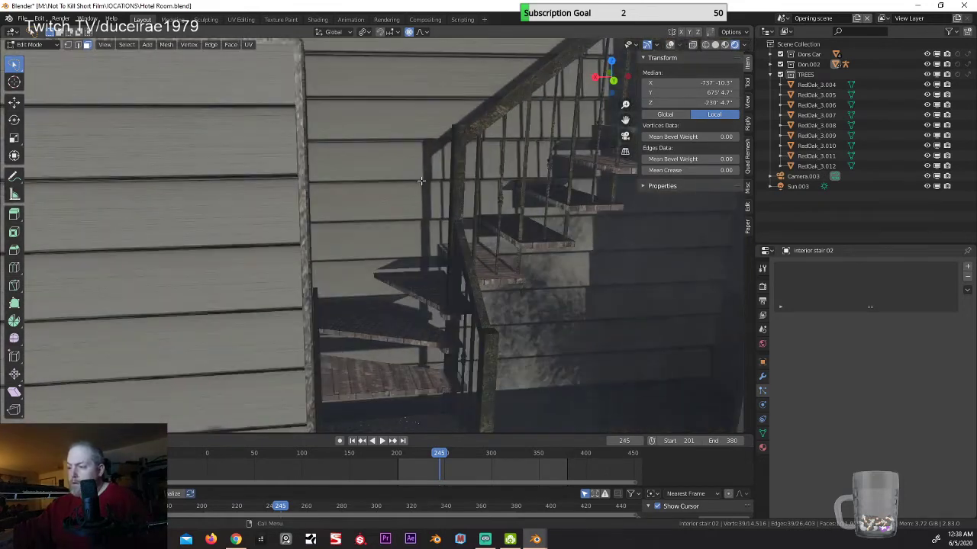
pyautogui.moveTo(520, 190); pyautogui.dragTo(503, 196, button='middle')
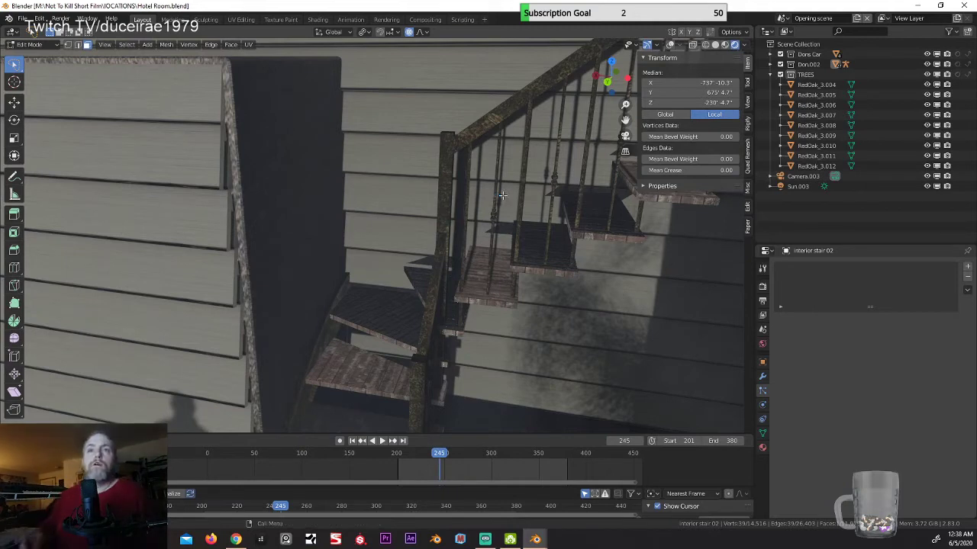
pyautogui.hotkey('ctrl', 's')
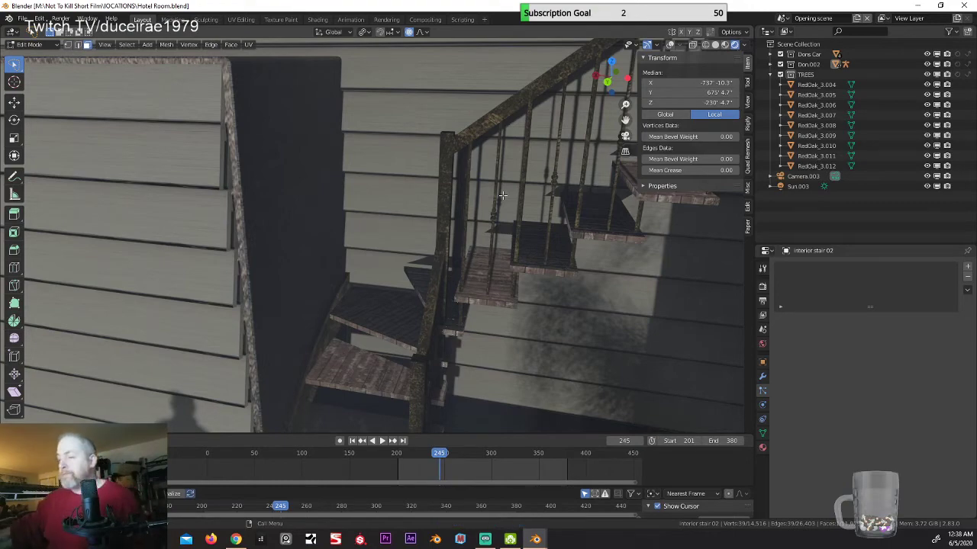
# Step: Examine how the staircase looks through the doorway along with the hotel's siding and the tree shadows on it
pyautogui.moveTo(503, 196); pyautogui.dragTo(451, 210, button='middle')
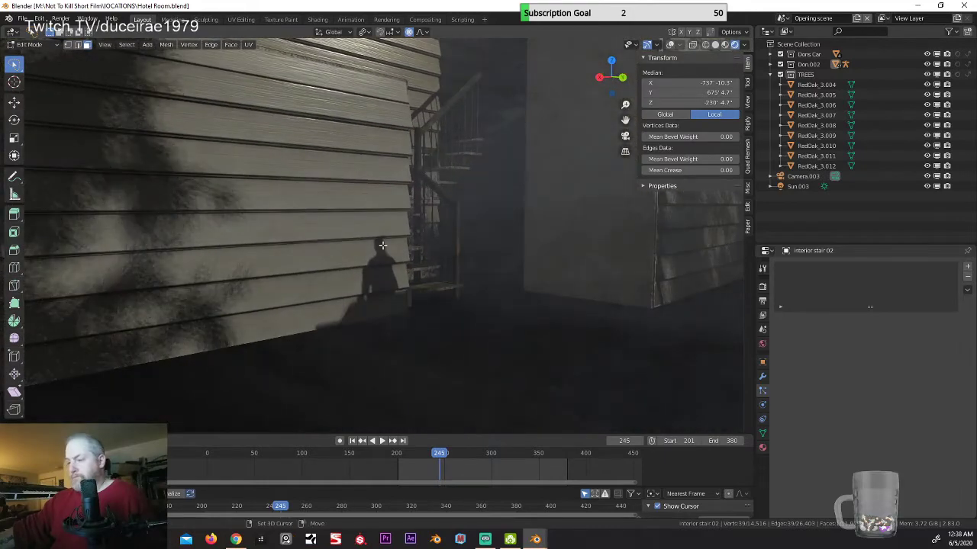
pyautogui.moveTo(383, 245); pyautogui.dragTo(395, 235, button='middle')
pyautogui.moveTo(367, 263); pyautogui.dragTo(292, 283, button='middle')
pyautogui.moveTo(229, 294); pyautogui.dragTo(255, 280, button='middle')
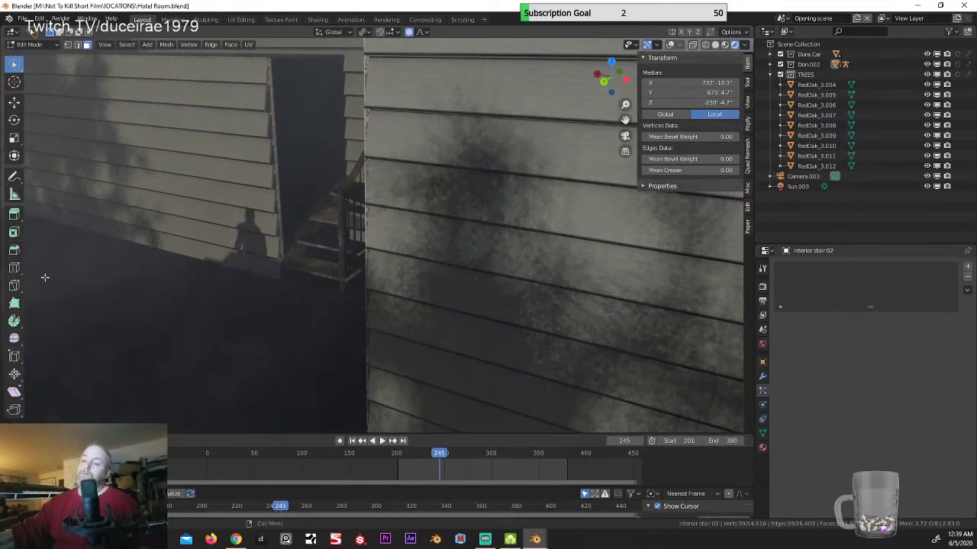
pyautogui.moveTo(129, 274); pyautogui.dragTo(171, 271, button='middle')
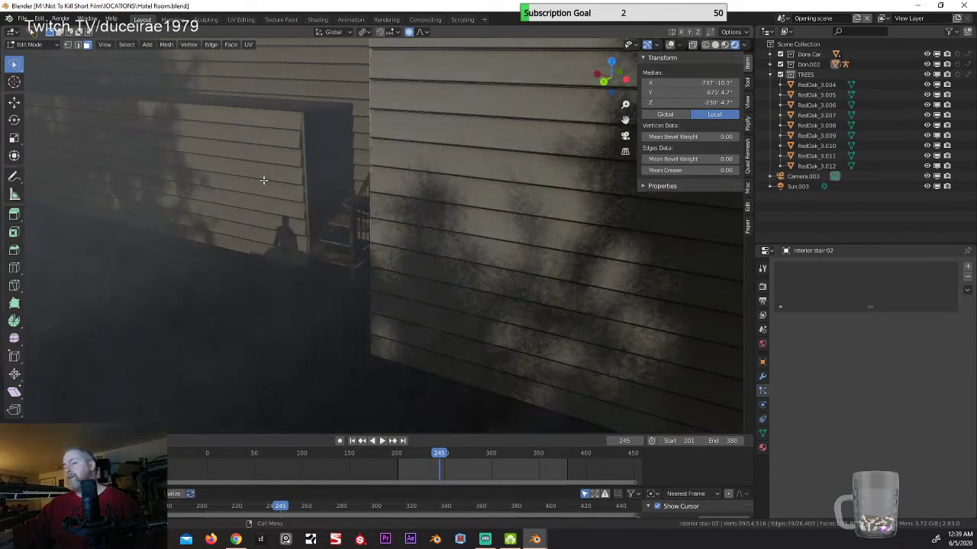
pyautogui.moveTo(220, 255); pyautogui.dragTo(327, 284, button='middle')
# Step: Look through the scene camera at the car and the standing man, and save the file
pyautogui.press('KP_0')
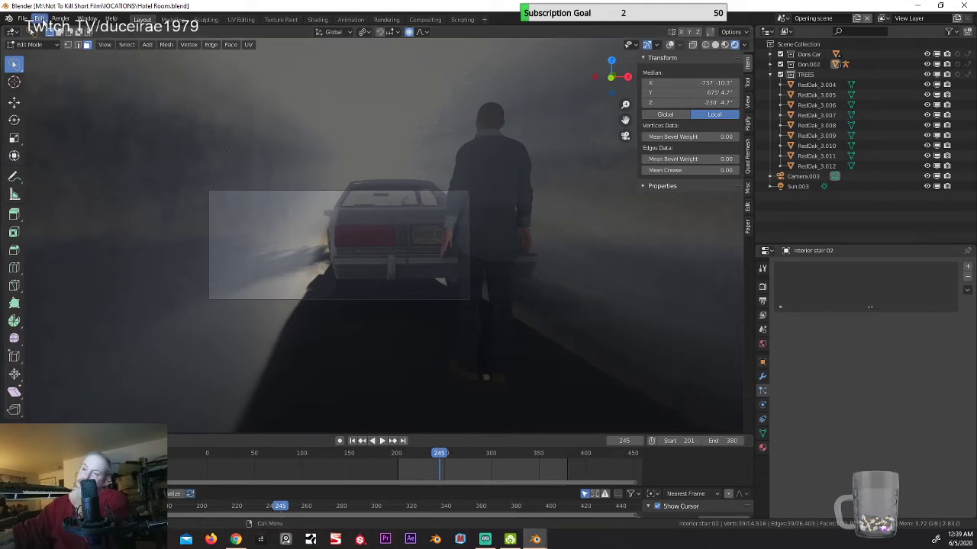
pyautogui.click(39, 19)
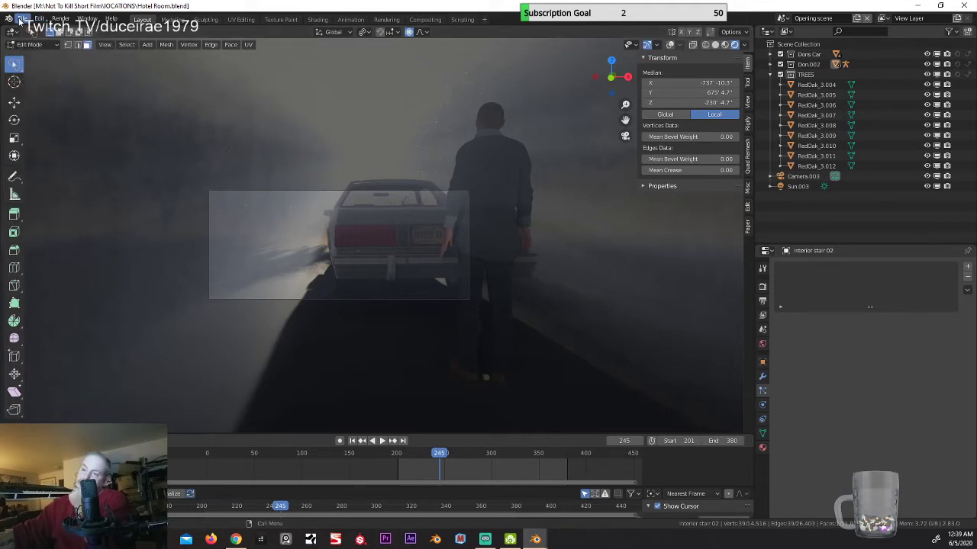
pyautogui.click(22, 19)
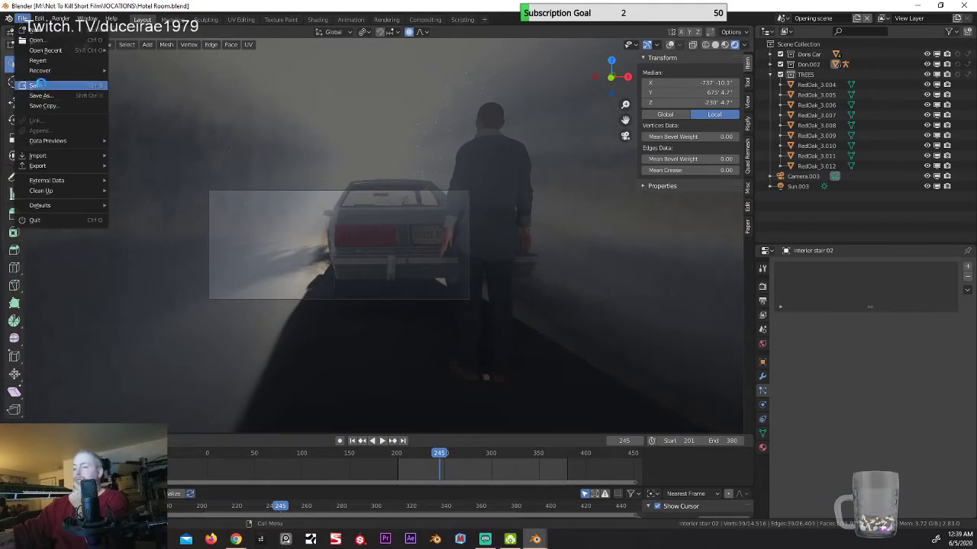
pyautogui.click(40, 85)
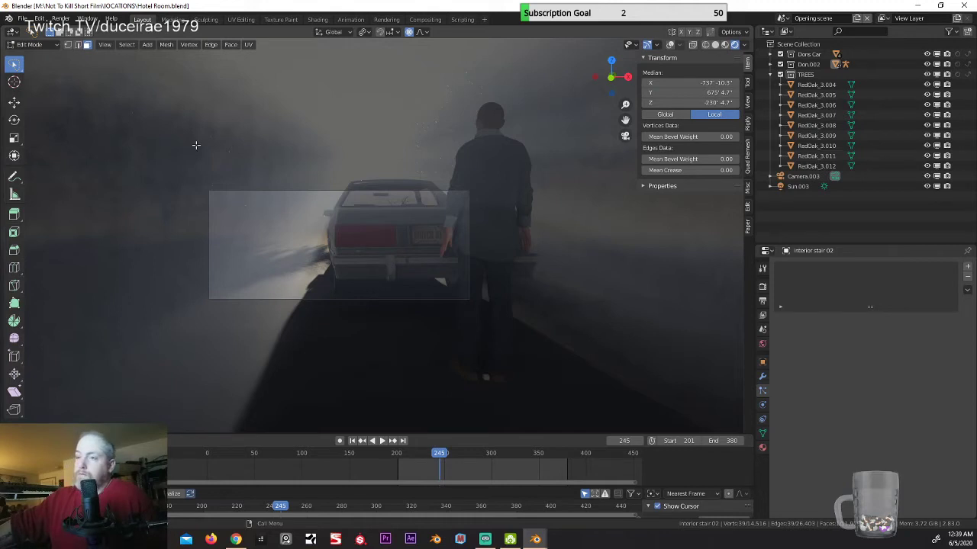
pyautogui.click(23, 19)
pyautogui.press('Escape')
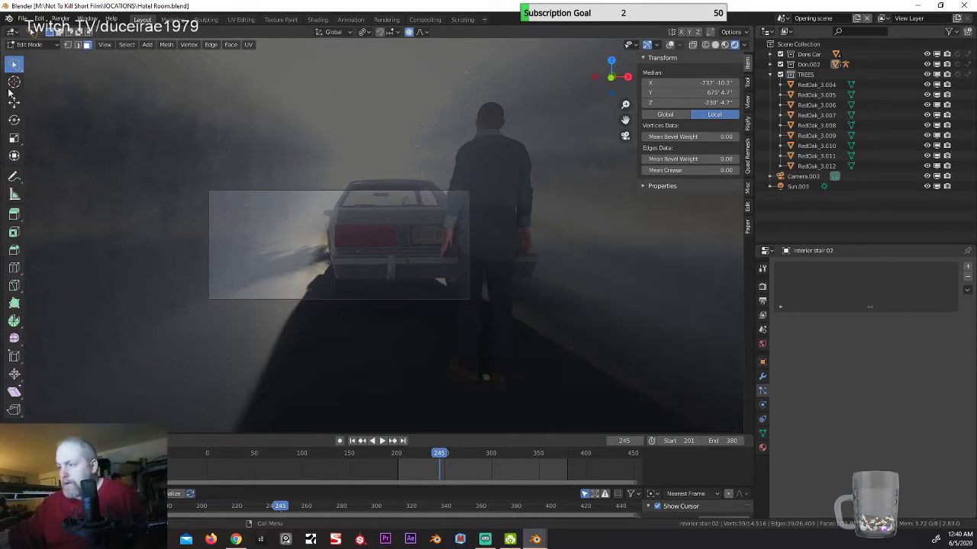
# Step: Examine the foggy exterior lighting on the car, the standing man, the trees and the hotel facade with its staircase doorway
pyautogui.moveTo(307, 262); pyautogui.dragTo(406, 307, button='middle')
pyautogui.press('s')
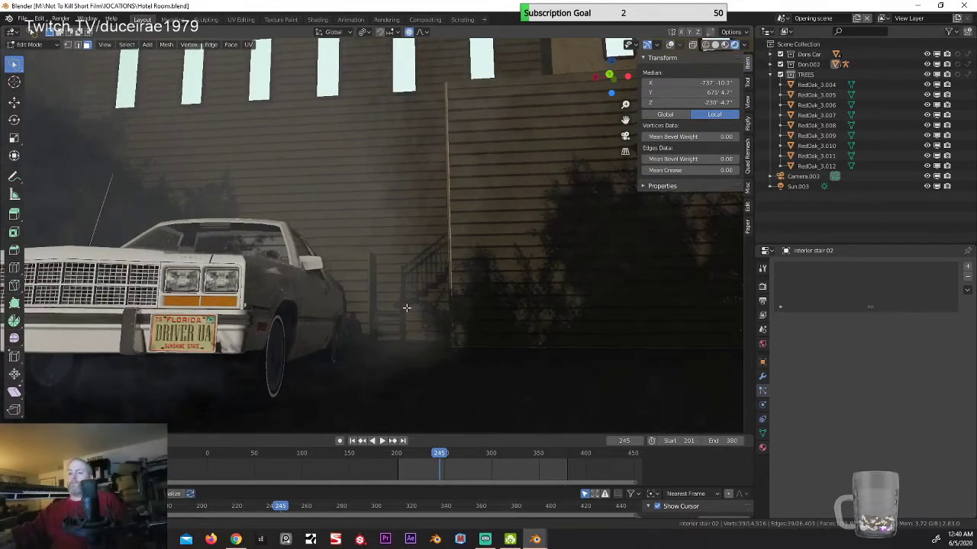
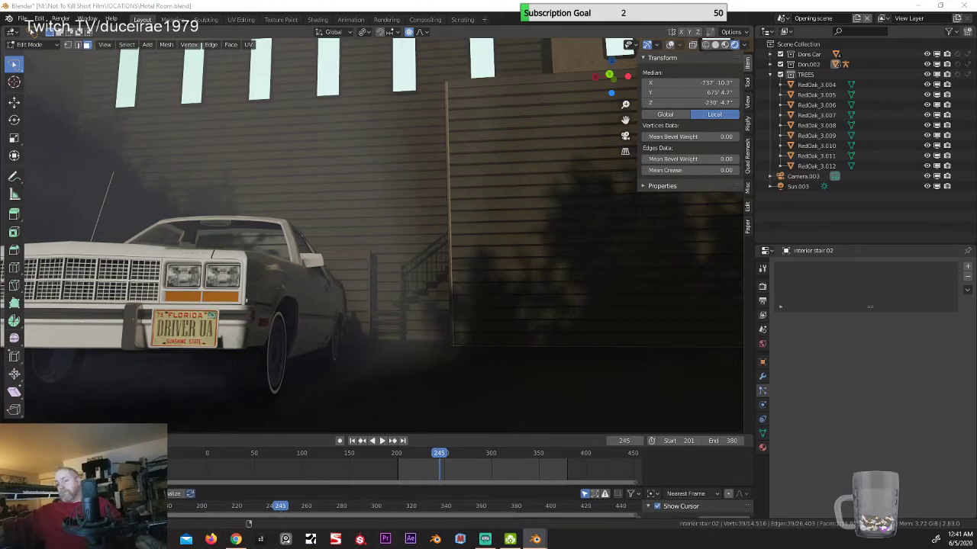
pyautogui.moveTo(425, 177); pyautogui.dragTo(362, 175, button='middle')
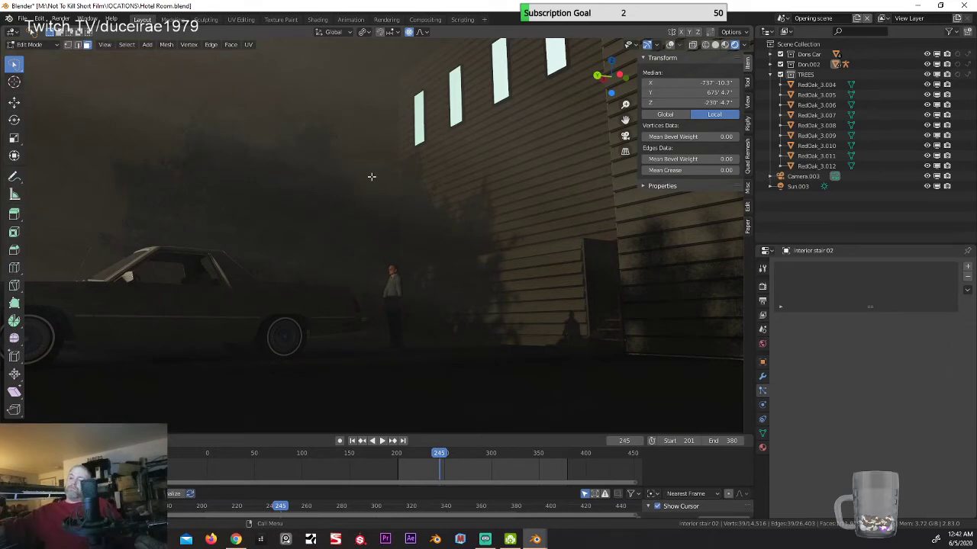
pyautogui.moveTo(296, 195); pyautogui.dragTo(741, 229, button='middle')
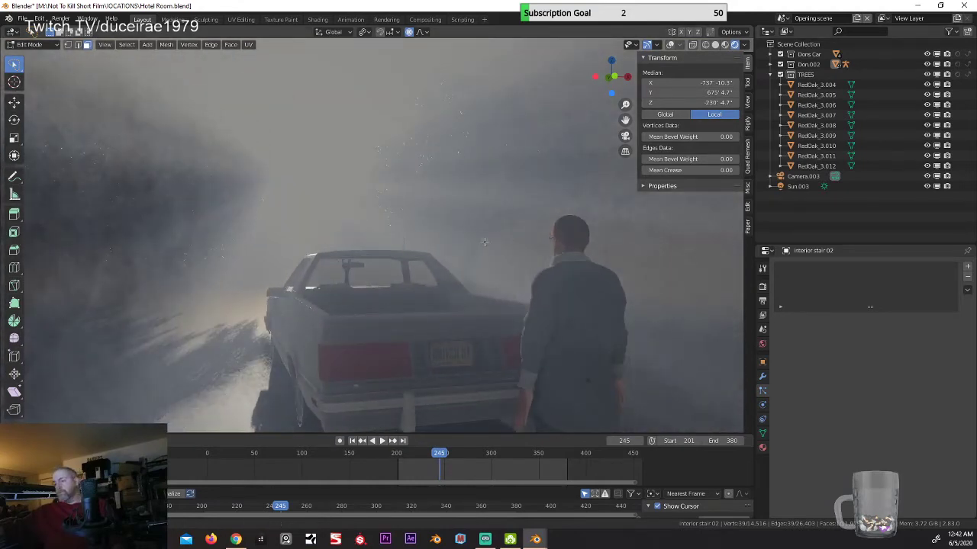
pyautogui.moveTo(496, 252); pyautogui.dragTo(463, 236, button='middle')
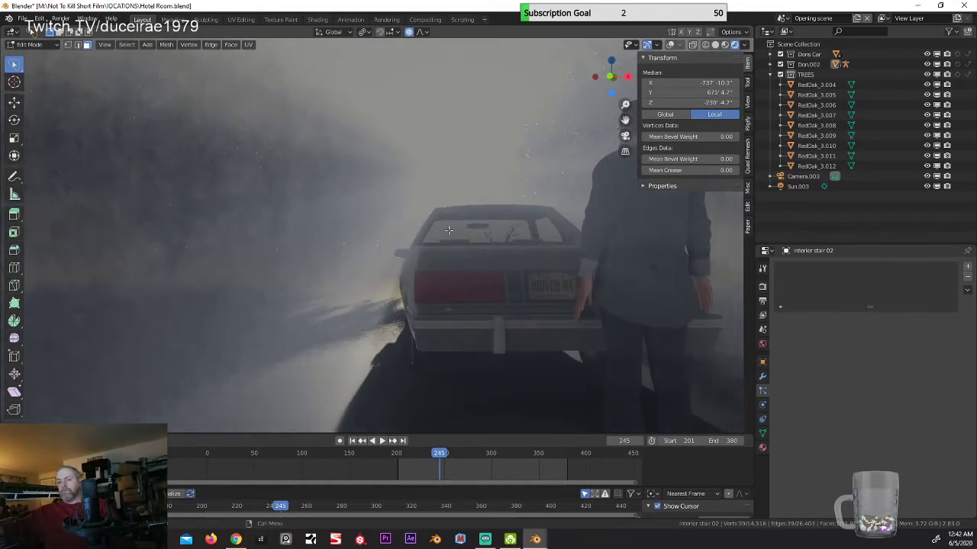
pyautogui.moveTo(383, 226)
pyautogui.mouseDown(button='middle')
pyautogui.moveTo(352, 227)
pyautogui.moveTo(390, 229)
pyautogui.mouseUp(button='middle')
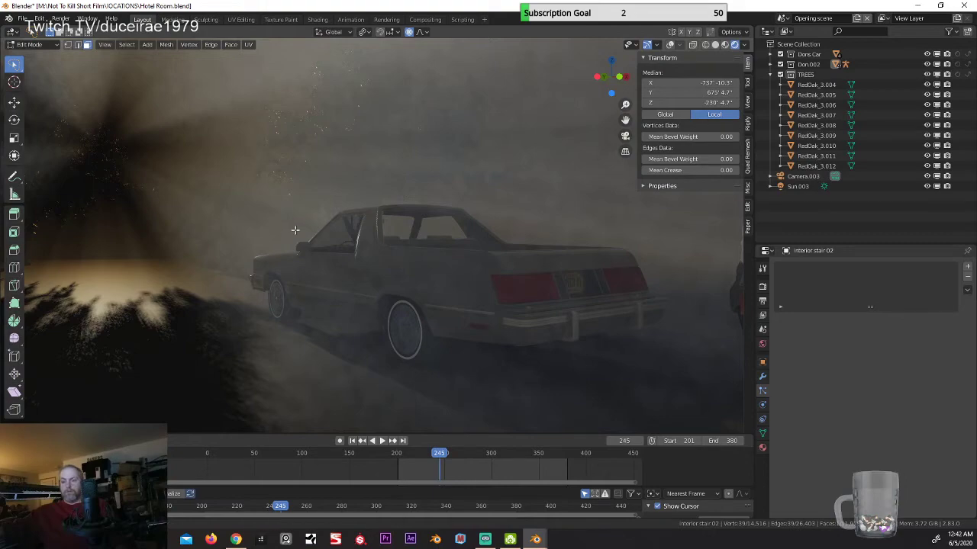
pyautogui.moveTo(299, 229); pyautogui.dragTo(557, 229, button='middle')
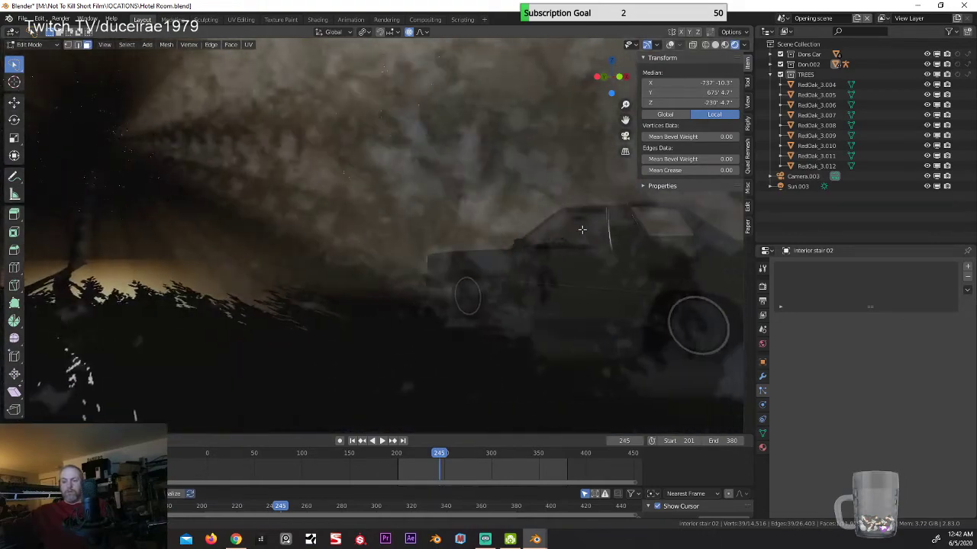
pyautogui.moveTo(334, 215); pyautogui.dragTo(235, 233, button='middle')
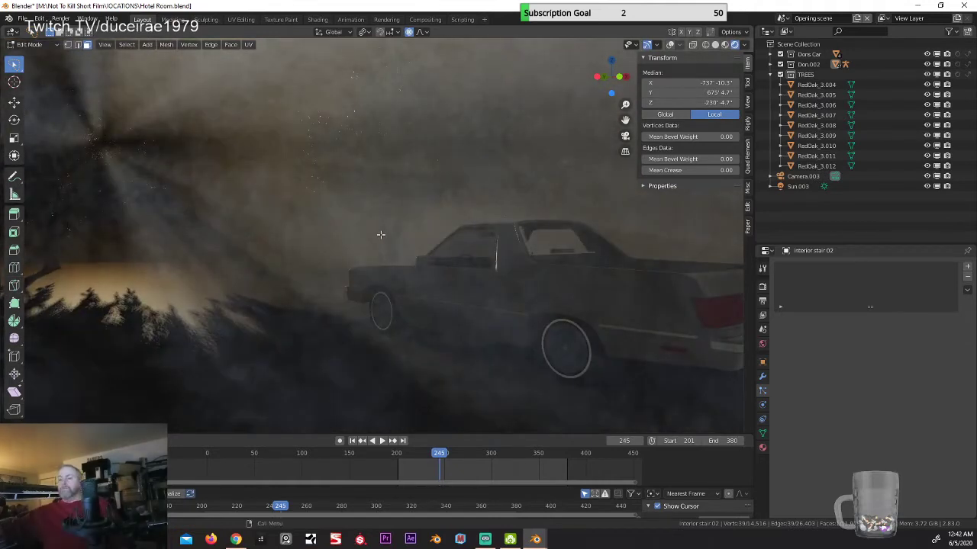
pyautogui.moveTo(379, 233); pyautogui.dragTo(613, 255, button='middle')
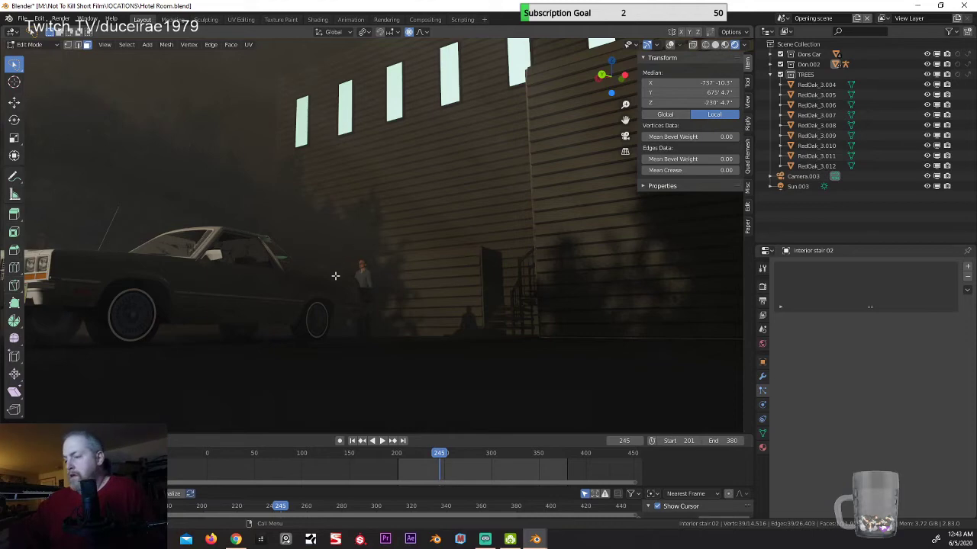
pyautogui.moveTo(310, 272); pyautogui.dragTo(217, 214, button='middle')
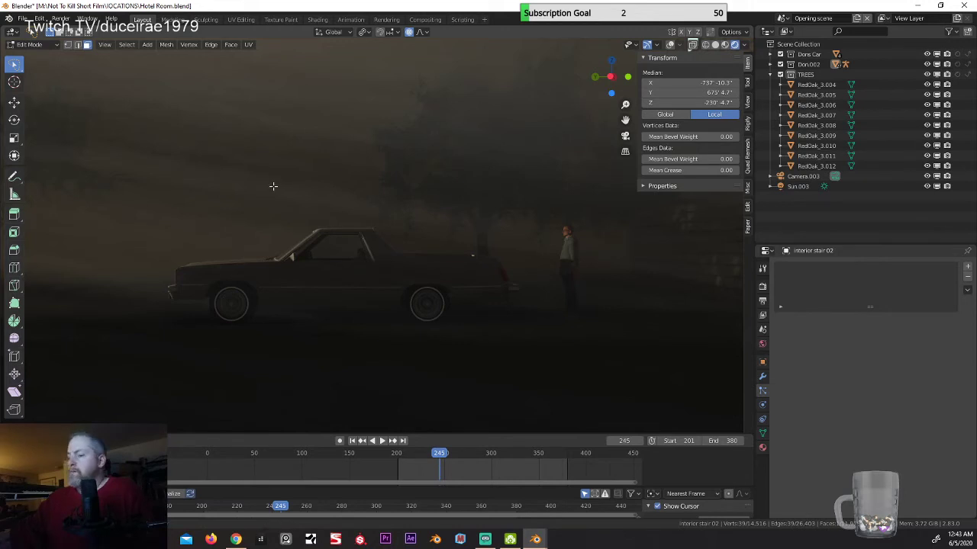
pyautogui.moveTo(272, 186); pyautogui.dragTo(406, 225, button='middle')
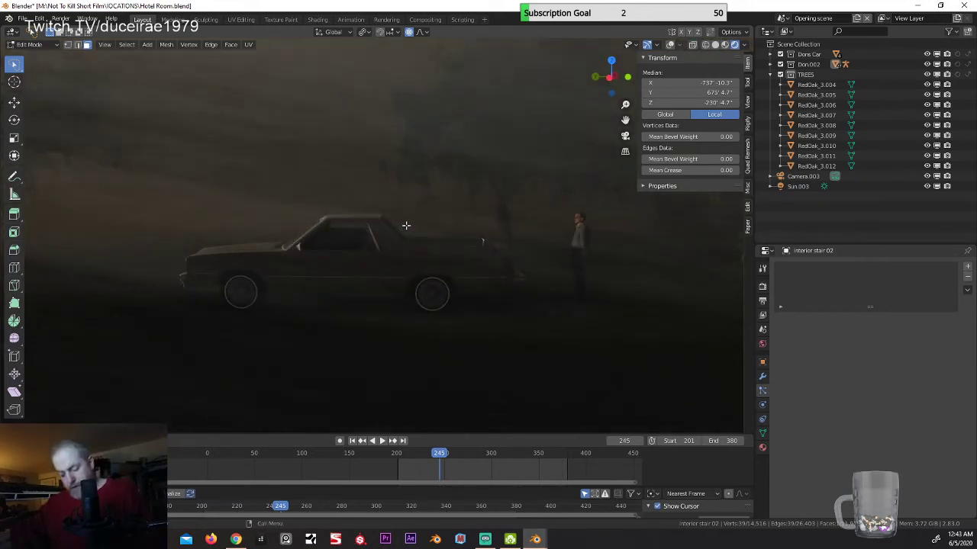
pyautogui.hotkey('shift', 'a')
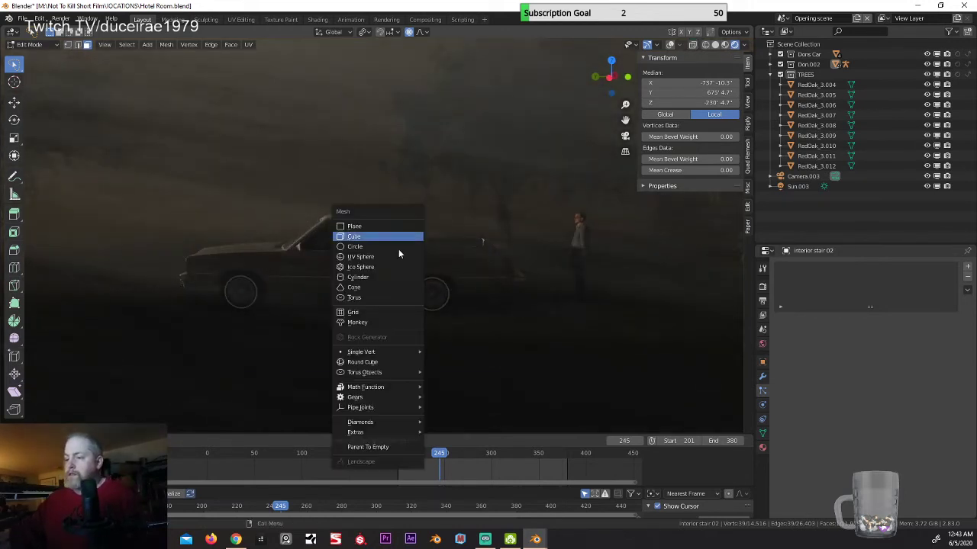
pyautogui.moveTo(386, 396)
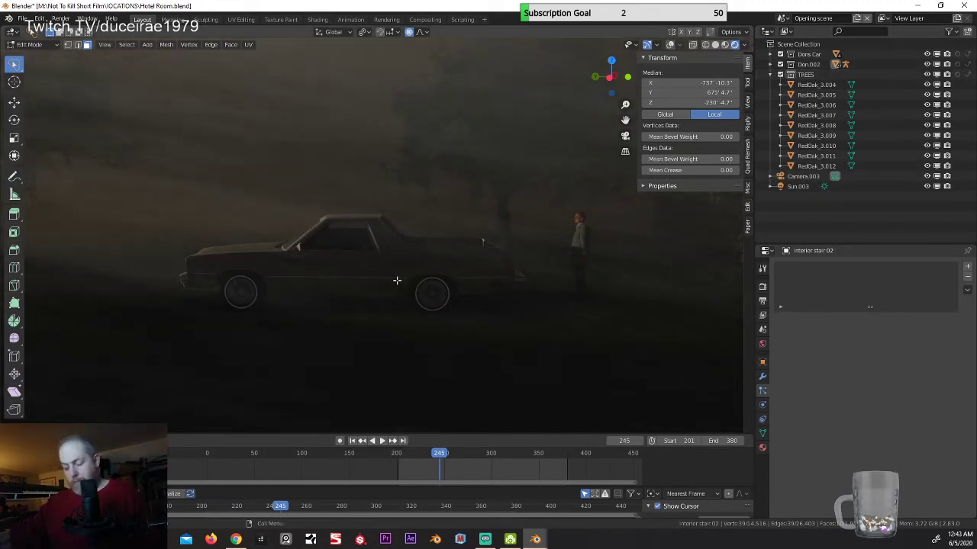
pyautogui.hotkey('shift', 'a')
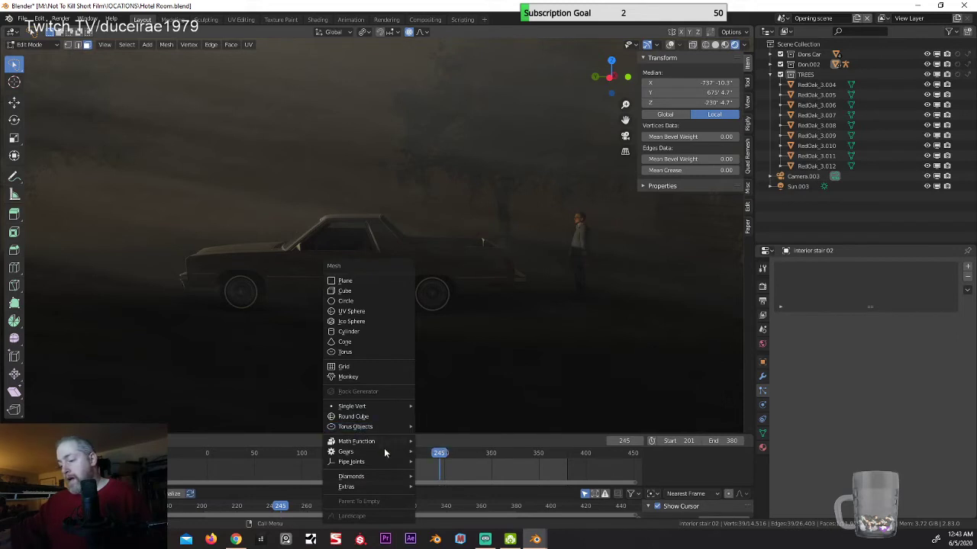
pyautogui.moveTo(385, 453)
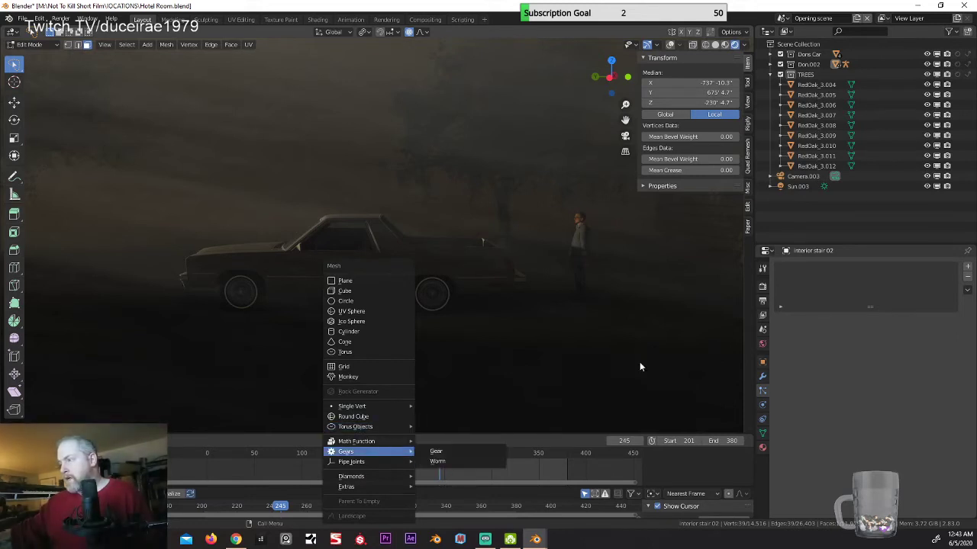
# Step: Switch to Object Mode, select the Sun.003 light and tint its colour pale blue
pyautogui.click(810, 187)
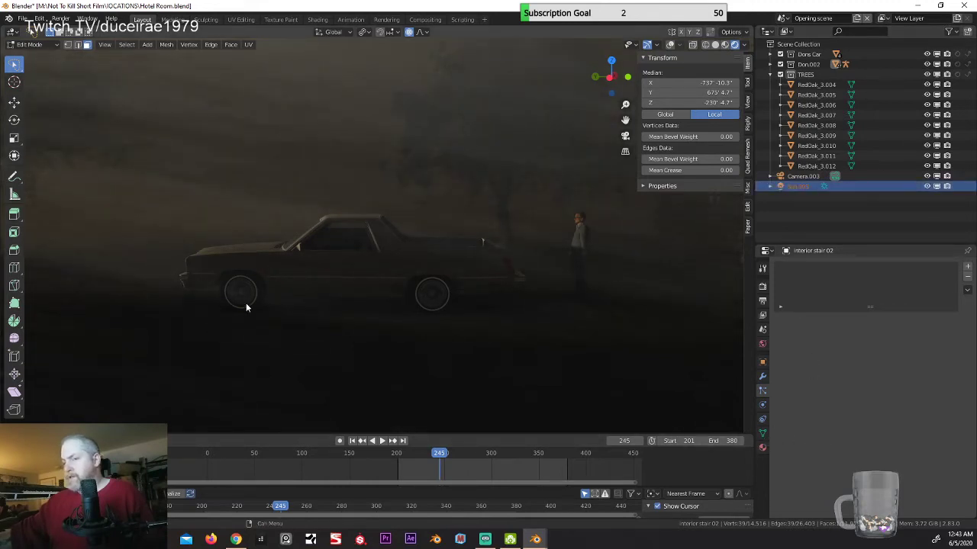
pyautogui.moveTo(541, 332); pyautogui.dragTo(587, 321, button='middle')
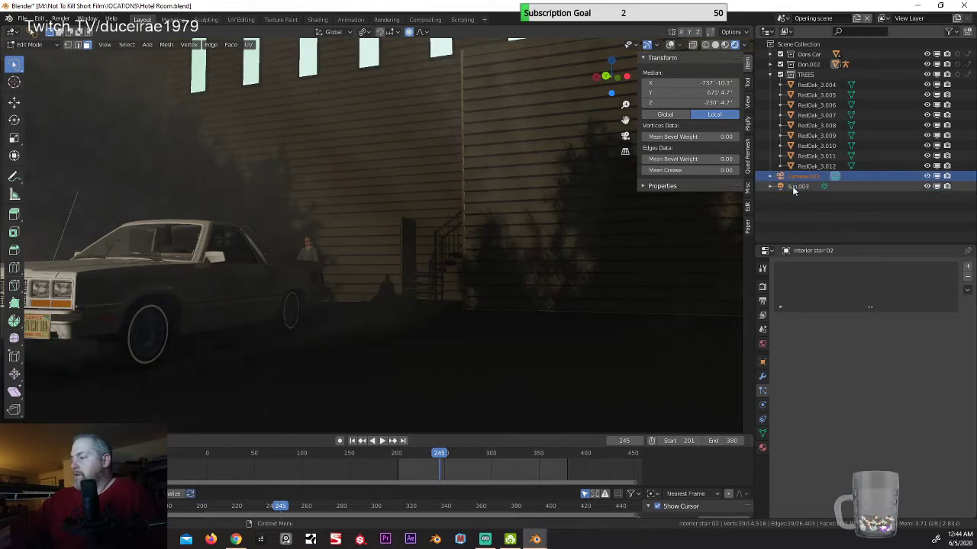
pyautogui.click(29, 45)
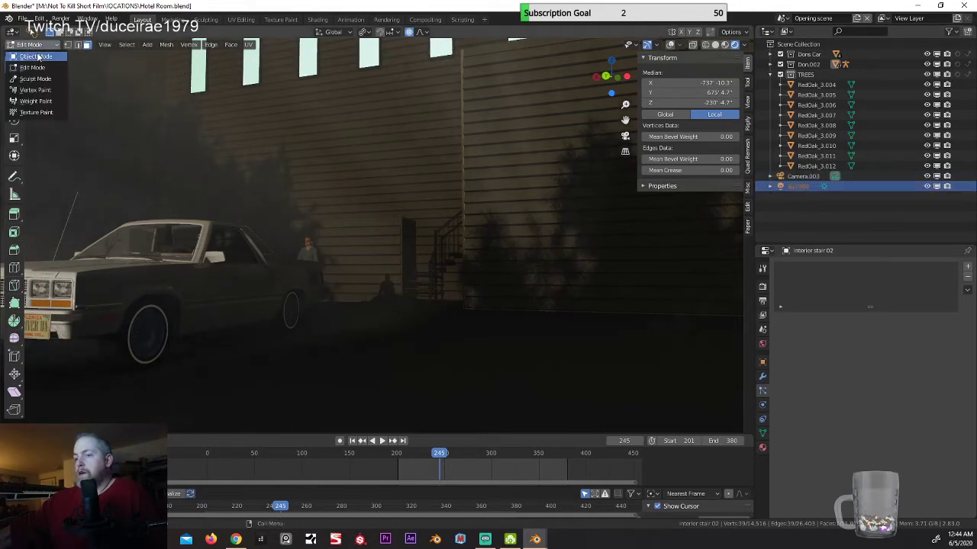
pyautogui.press('Tab')
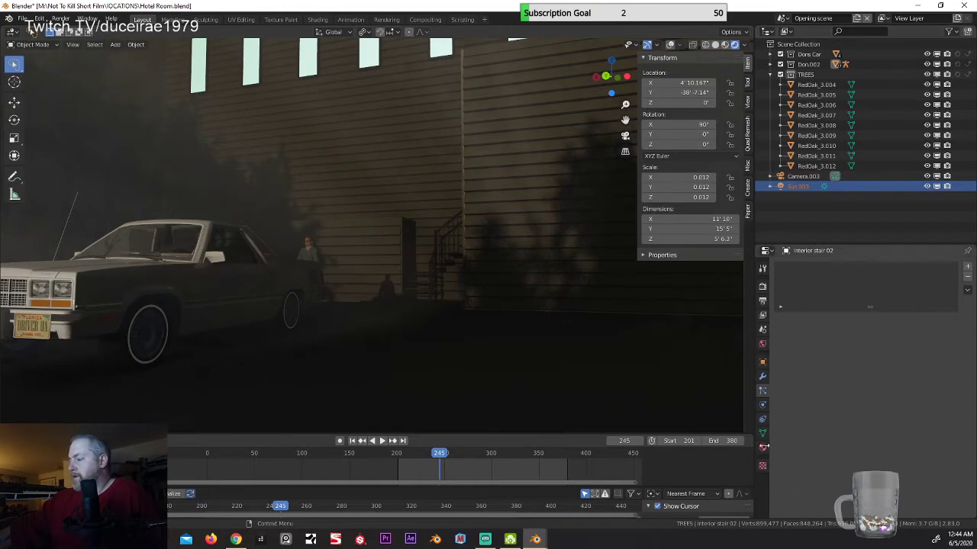
pyautogui.click(801, 188)
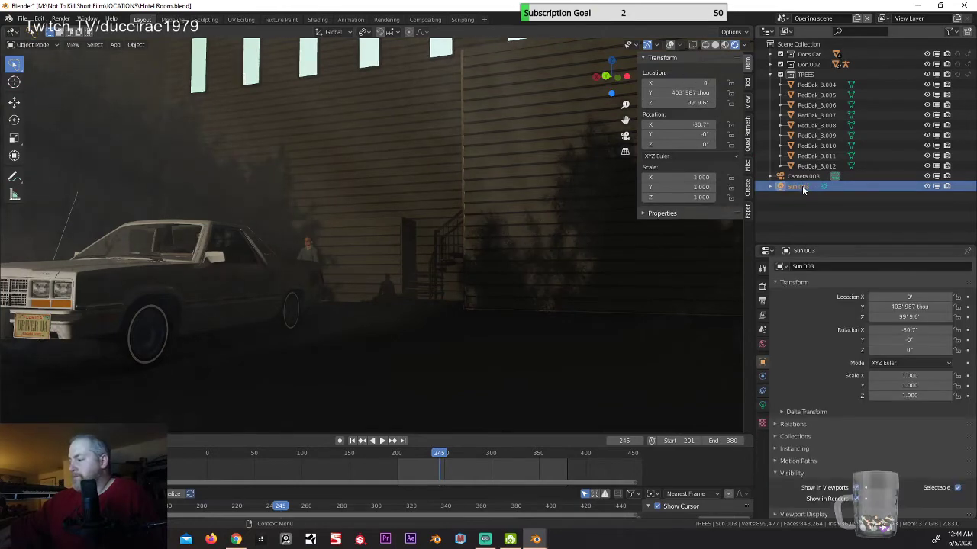
pyautogui.click(762, 407)
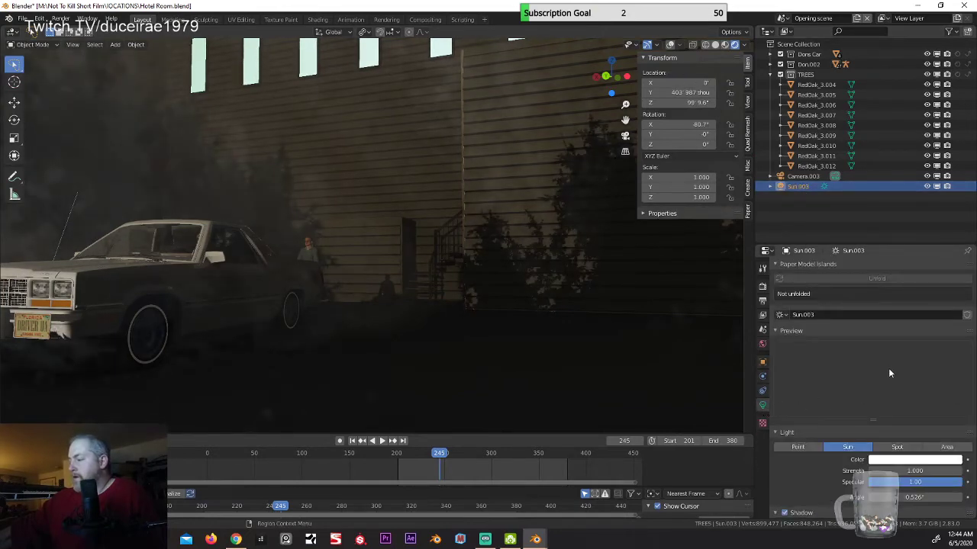
pyautogui.scroll(-2, 855, 425)
pyautogui.click(886, 420)
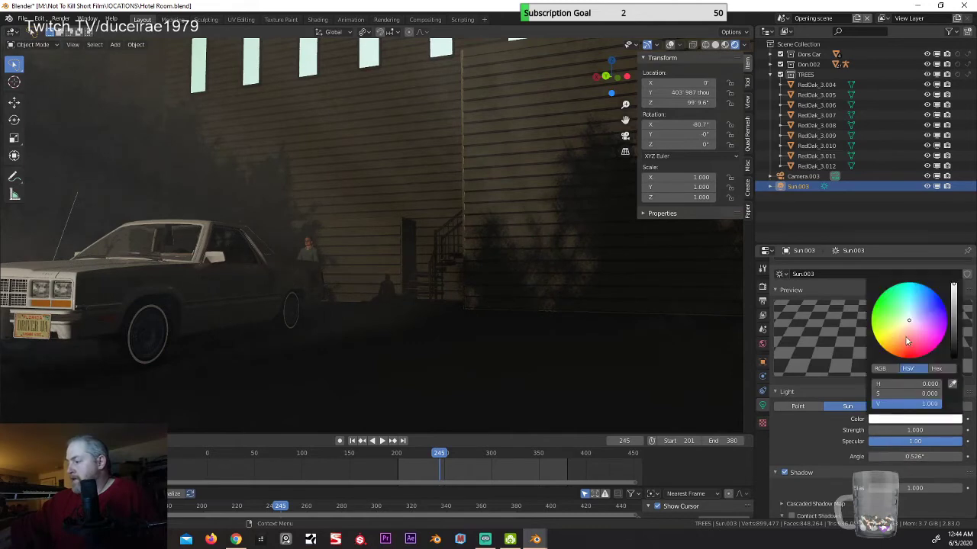
pyautogui.moveTo(909, 321); pyautogui.dragTo(912, 313)
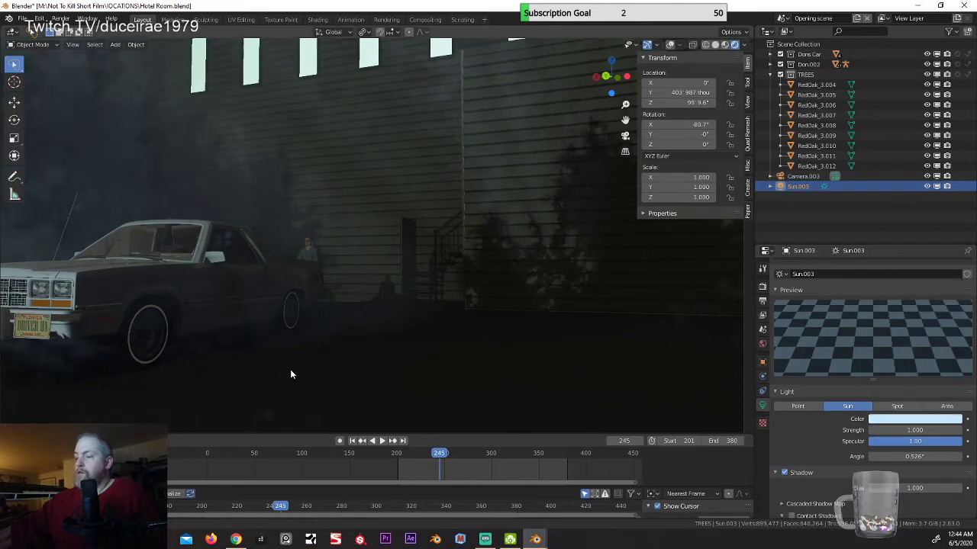
# Step: Check the foggy lighting around the car and standing man, and set the Sun.003 light's specular to 0
pyautogui.moveTo(289, 370); pyautogui.dragTo(75, 365, button='middle')
pyautogui.press('KP_0')
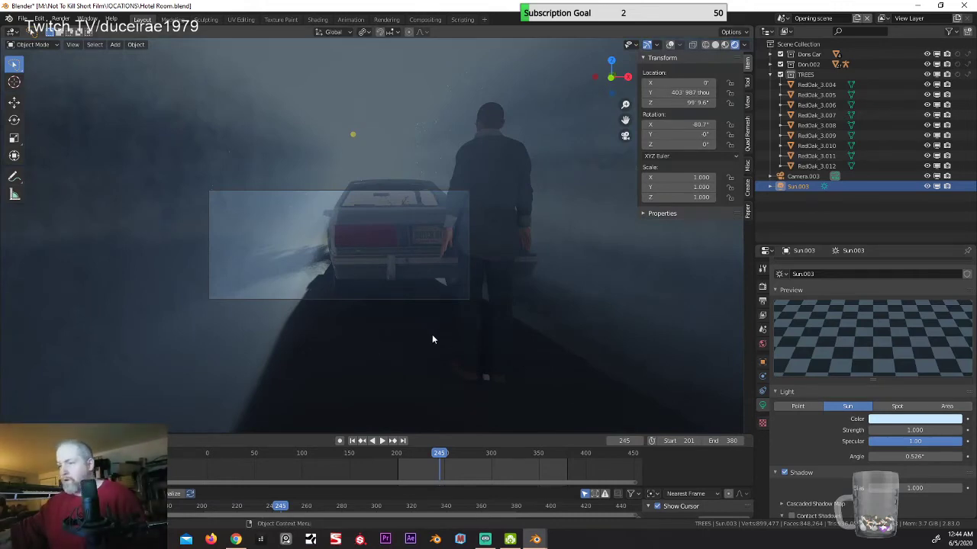
pyautogui.moveTo(338, 308); pyautogui.dragTo(532, 329, button='middle')
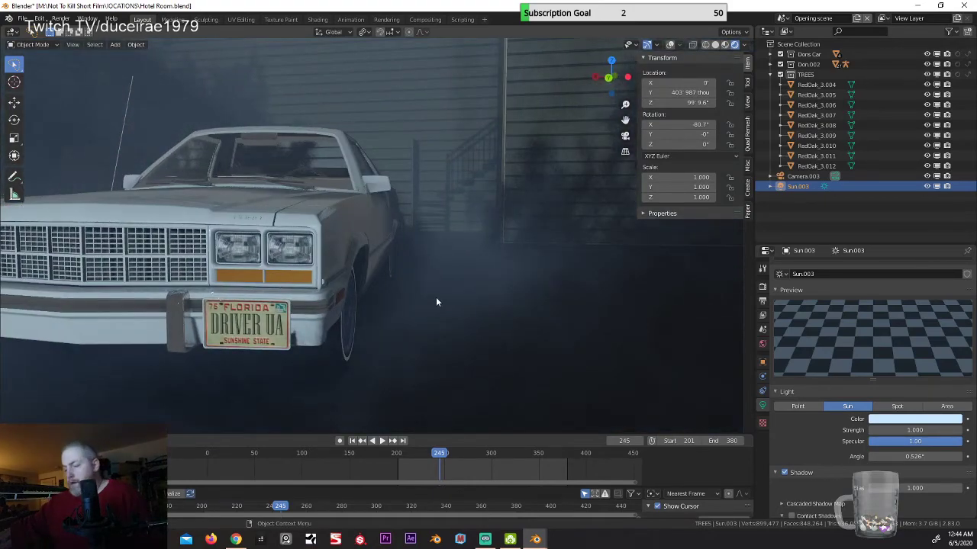
pyautogui.moveTo(437, 302); pyautogui.dragTo(345, 371, button='middle')
pyautogui.scroll(-5, 345, 372)
pyautogui.moveTo(401, 338)
pyautogui.mouseDown(button='middle')
pyautogui.moveTo(392, 349)
pyautogui.moveTo(406, 353)
pyautogui.moveTo(395, 348)
pyautogui.mouseUp(button='middle')
pyautogui.scroll(3, 392, 348)
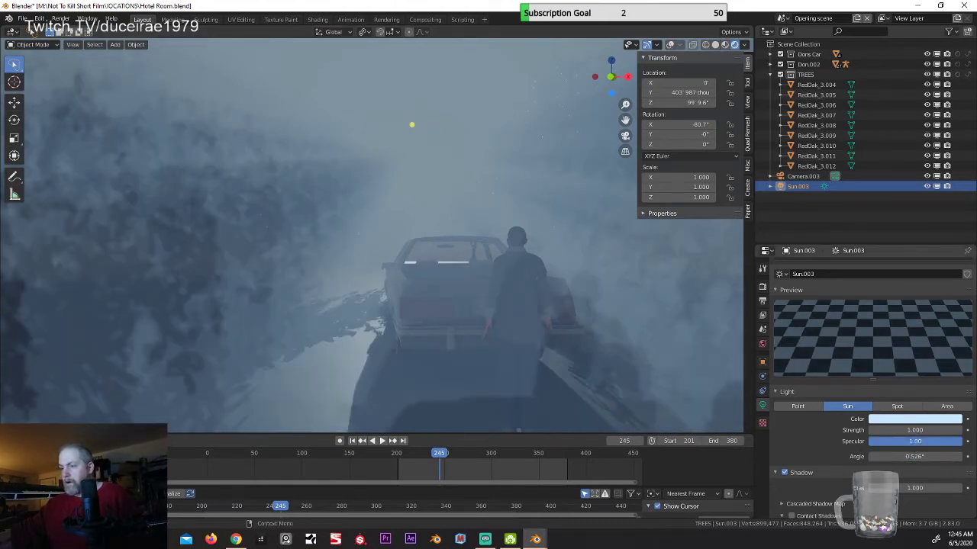
pyautogui.moveTo(915, 442); pyautogui.dragTo(824, 442)
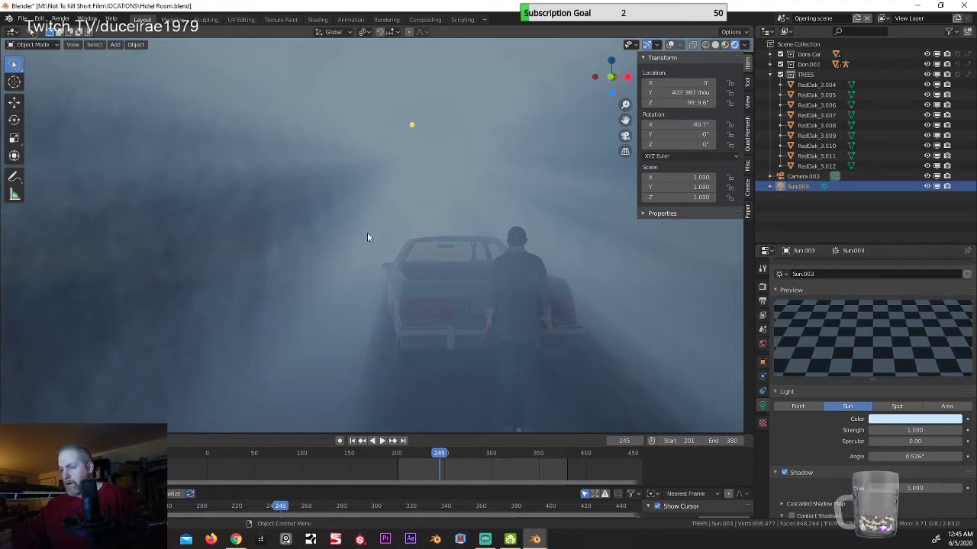
pyautogui.moveTo(341, 236); pyautogui.dragTo(482, 266, button='middle')
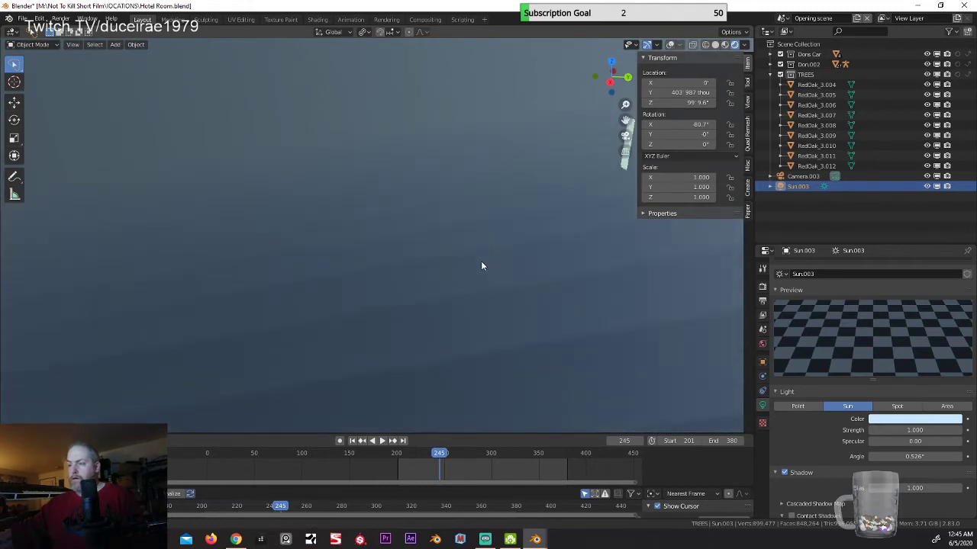
# Step: Turn off scene world lighting in the rendered viewport preview
pyautogui.click(746, 46)
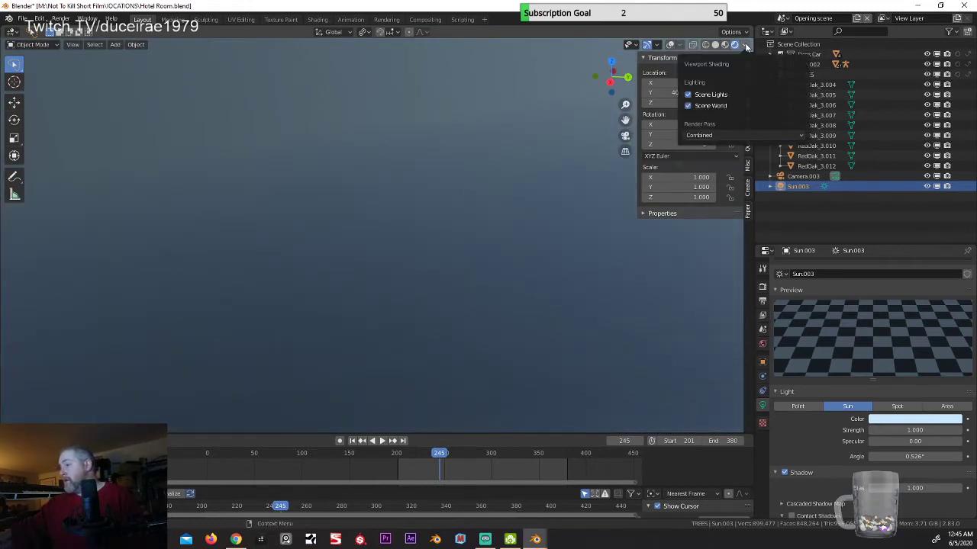
pyautogui.click(688, 105)
pyautogui.moveTo(320, 200)
pyautogui.mouseDown(button='middle')
pyautogui.moveTo(448, 228)
pyautogui.moveTo(397, 264)
pyautogui.moveTo(512, 303)
pyautogui.moveTo(445, 269)
pyautogui.moveTo(543, 233)
pyautogui.moveTo(519, 191)
pyautogui.moveTo(526, 178)
pyautogui.moveTo(341, 379)
pyautogui.moveTo(321, 449)
pyautogui.mouseUp(button='middle')
pyautogui.moveTo(345, 47); pyautogui.dragTo(380, 77, button='middle')
pyautogui.scroll(-3, 380, 78)
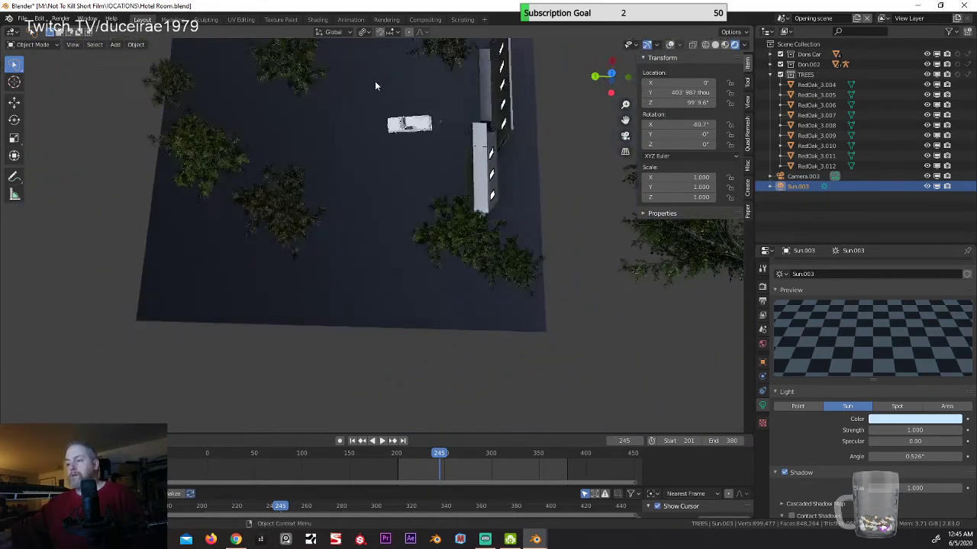
# Step: Enable contact shadows for the Sun.003 light
pyautogui.scroll(-5, 374, 86)
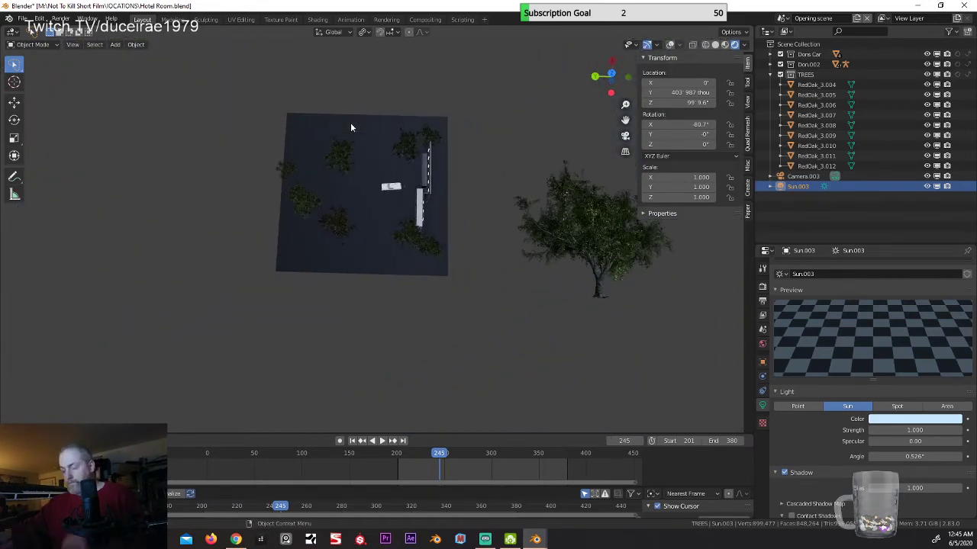
pyautogui.scroll(-2, 350, 127)
pyautogui.scroll(1, 350, 127)
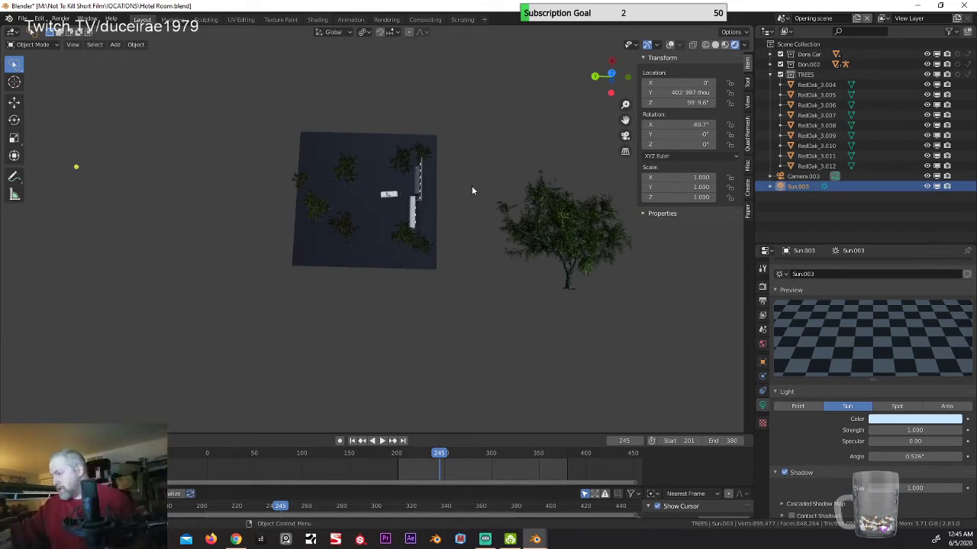
pyautogui.scroll(-2, 833, 447)
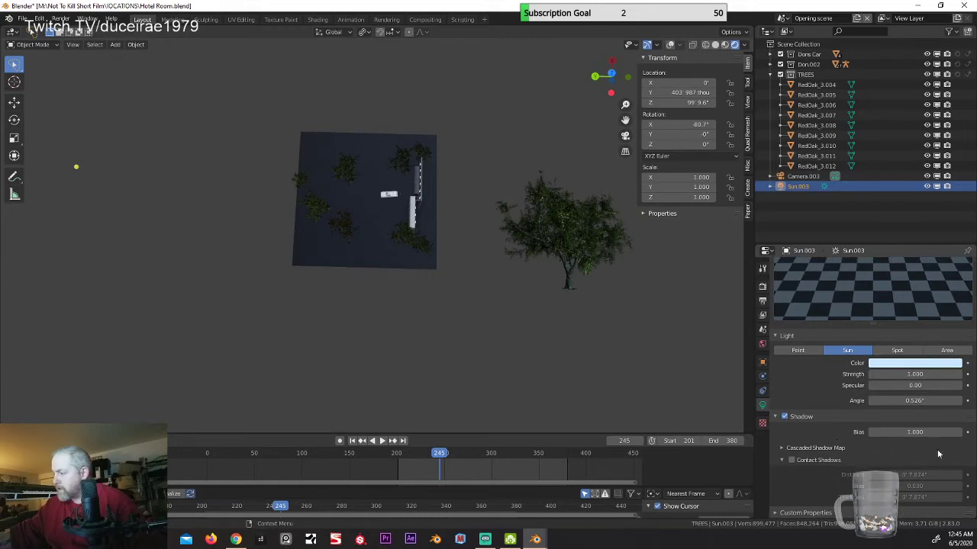
pyautogui.click(792, 461)
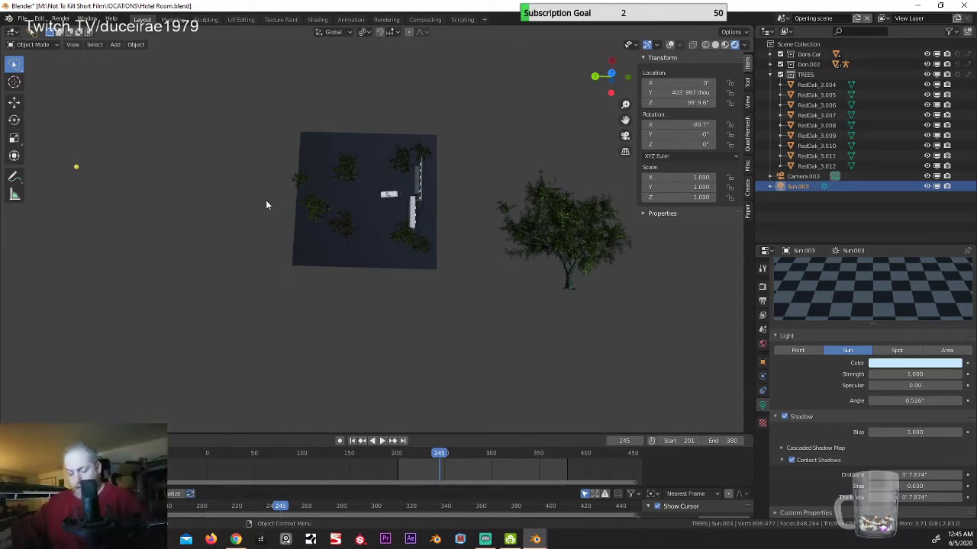
# Step: Add a point light to the scene
pyautogui.hotkey('shift', 'a')
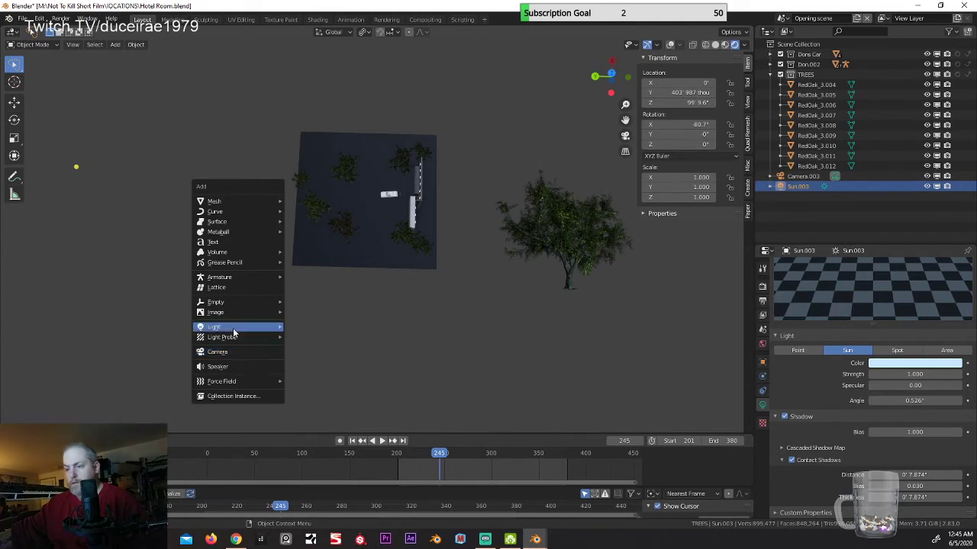
pyautogui.moveTo(232, 327)
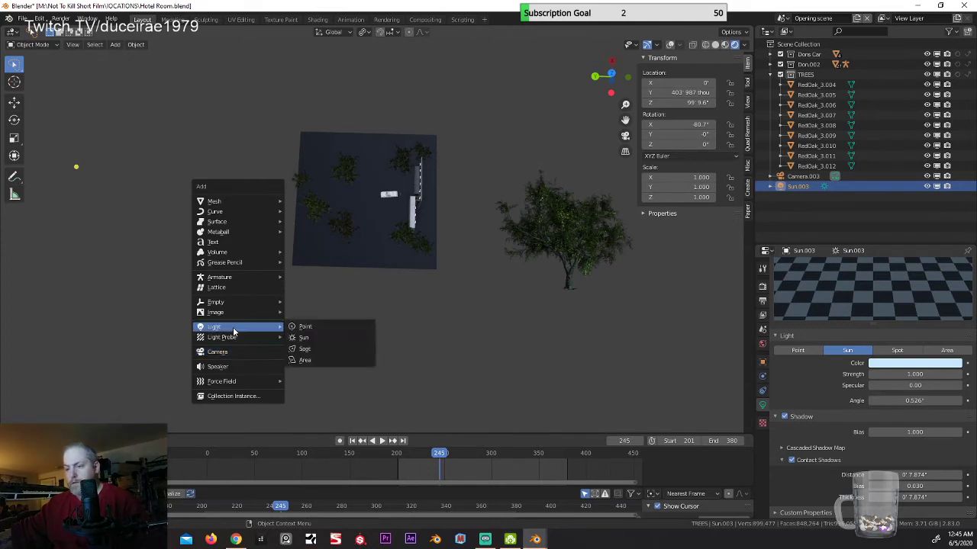
pyautogui.click(311, 328)
# Step: Take the new point light out of the TREES collection and place it directly in the scene collection
pyautogui.scroll(3, 368, 251)
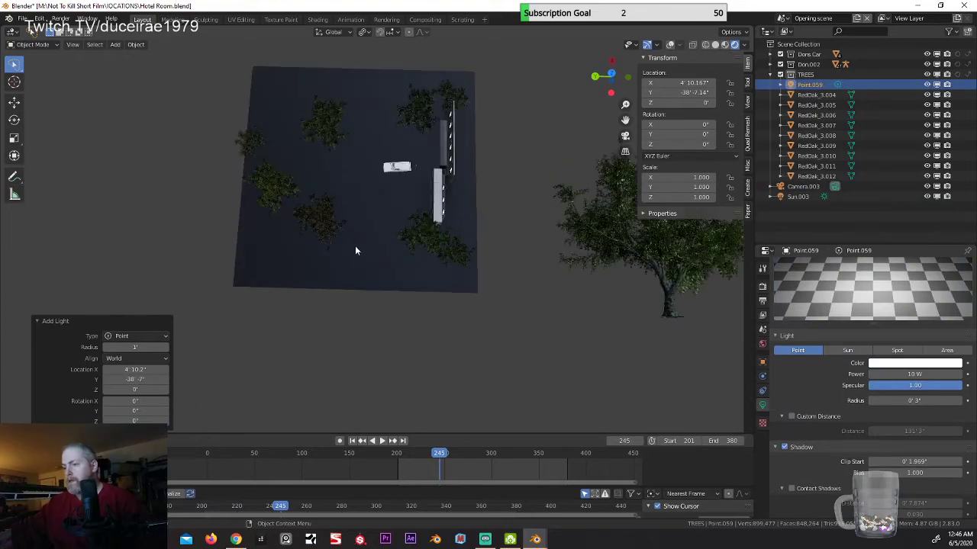
pyautogui.moveTo(350, 237); pyautogui.dragTo(369, 166, button='middle')
pyautogui.scroll(6, 369, 167)
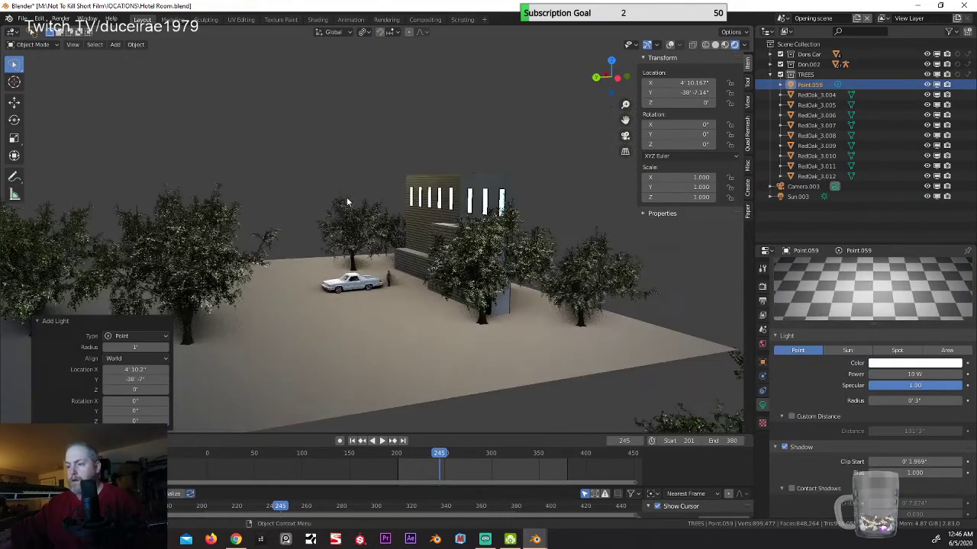
pyautogui.moveTo(366, 202); pyautogui.dragTo(281, 243, button='middle')
pyautogui.scroll(-3, 362, 247)
pyautogui.moveTo(362, 247); pyautogui.dragTo(458, 237, button='middle')
pyautogui.moveTo(822, 164); pyautogui.dragTo(806, 213)
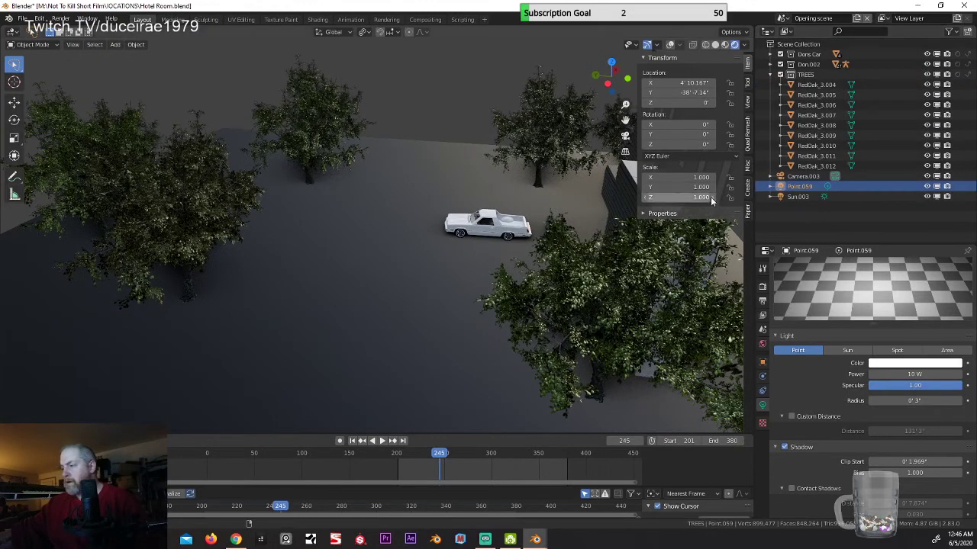
# Step: Turn on the viewport overlays to show the light and the scene axes around the hotel lot
pyautogui.moveTo(328, 259); pyautogui.dragTo(277, 261, button='middle')
pyautogui.scroll(-8, 276, 257)
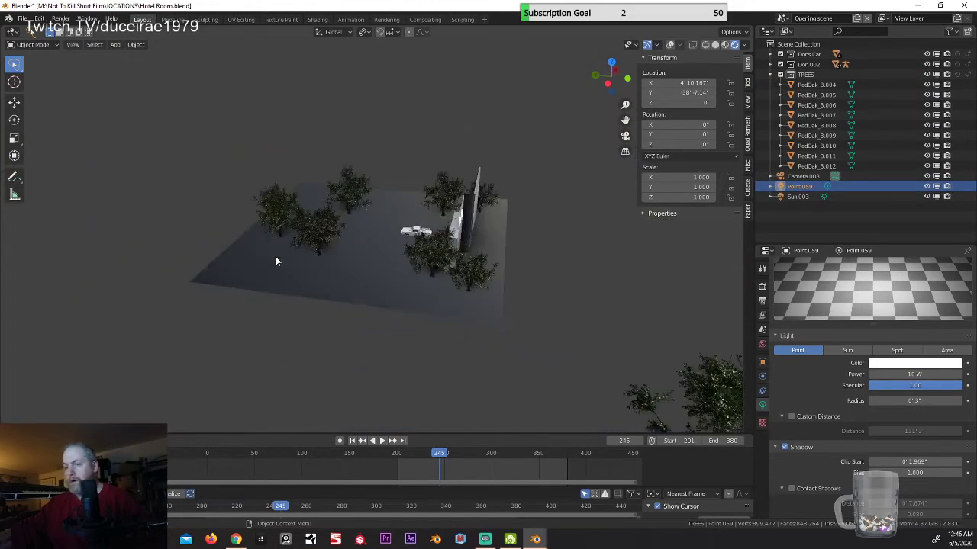
pyautogui.click(671, 46)
pyautogui.scroll(8, 470, 190)
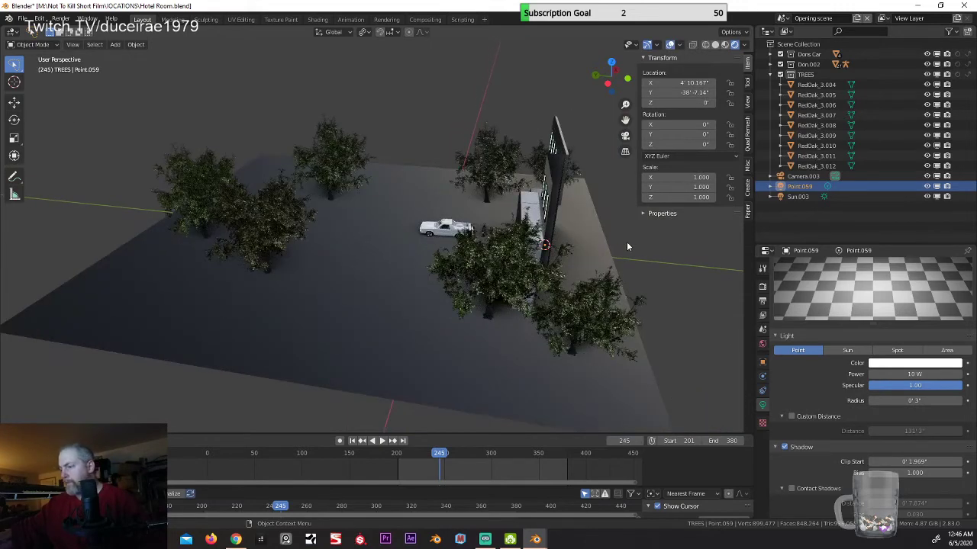
pyautogui.keyDown('shift'); pyautogui.moveTo(627, 246); pyautogui.dragTo(548, 279, button='middle'); pyautogui.keyUp('shift')
# Step: Move the point light about 208.5 feet along the global Y axis, out past the trees opposite the hotel facade
pyautogui.click(798, 197)
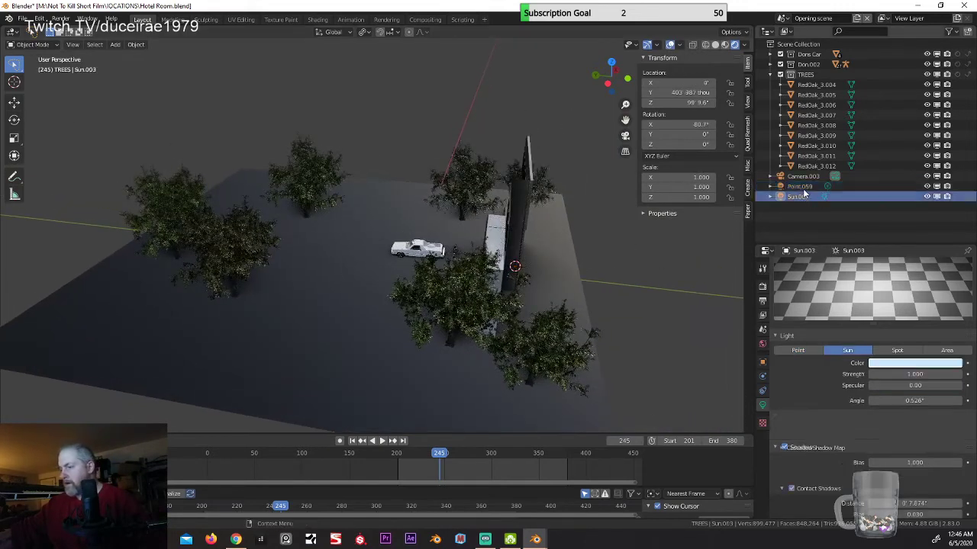
pyautogui.click(801, 187)
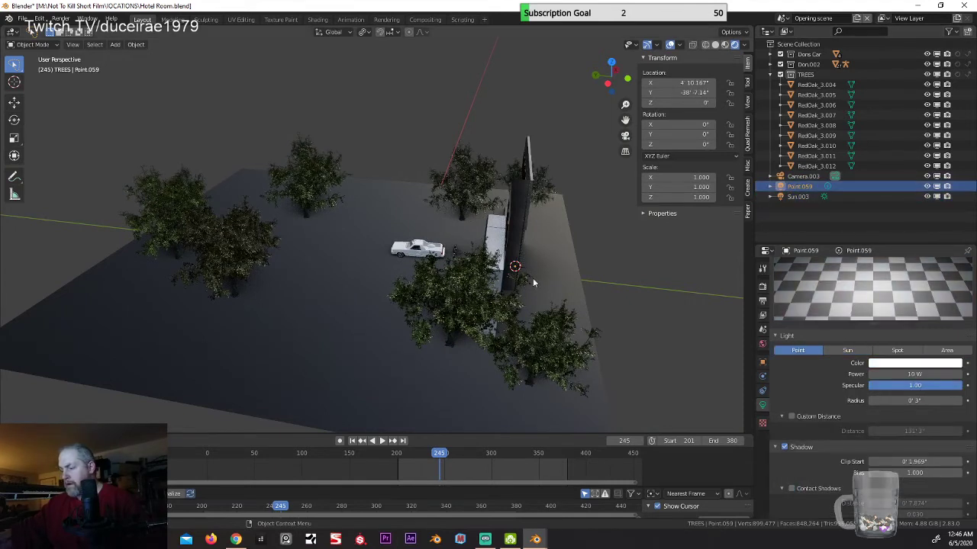
pyautogui.press('g')
pyautogui.press('y')
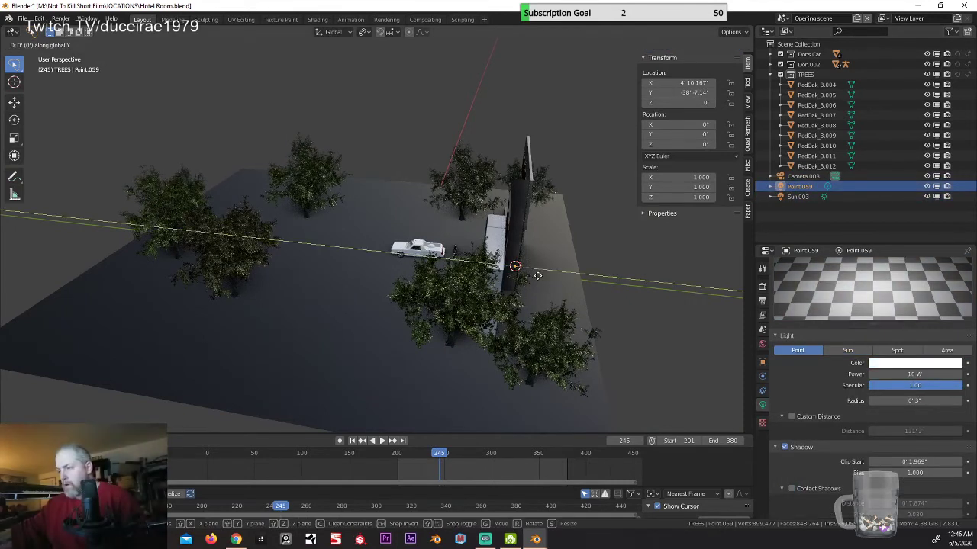
pyautogui.click(70, 251)
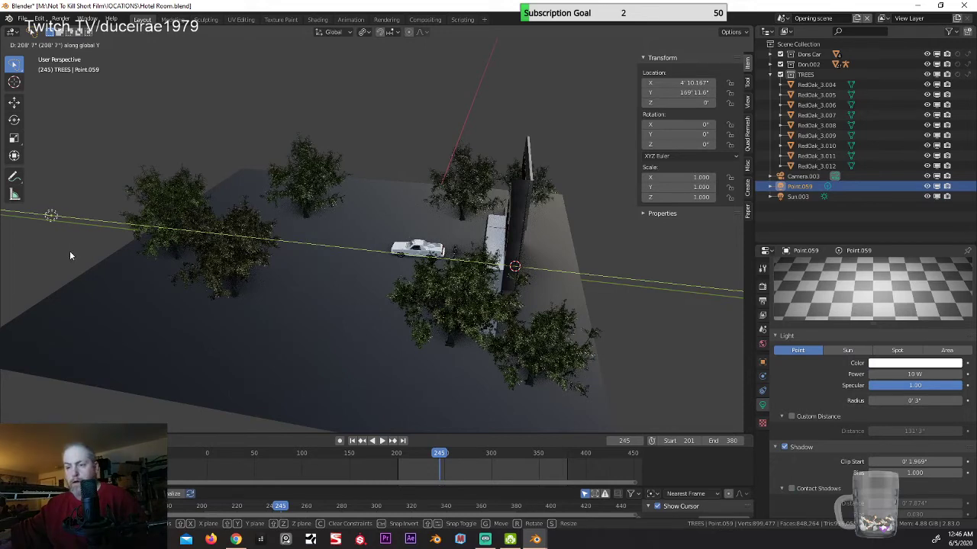
# Step: Raise the point light about 4 feet 1 inch along the global Z axis
pyautogui.press('g')
pyautogui.press('z')
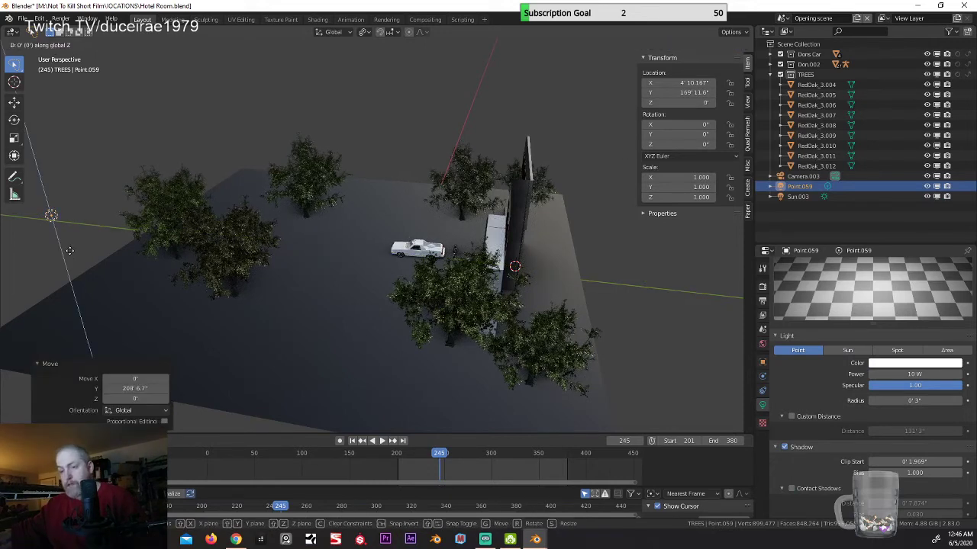
pyautogui.click(67, 242)
pyautogui.moveTo(67, 241); pyautogui.dragTo(123, 240, button='middle')
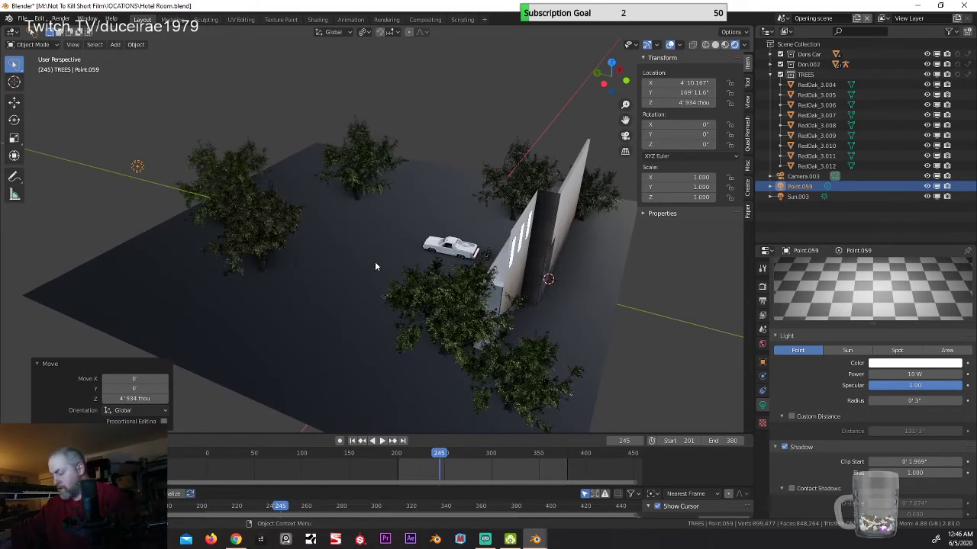
# Step: From the camera view, move the point light about 54.4 feet in the negative global X direction, to the far side of the car from the man
pyautogui.press('KP_0')
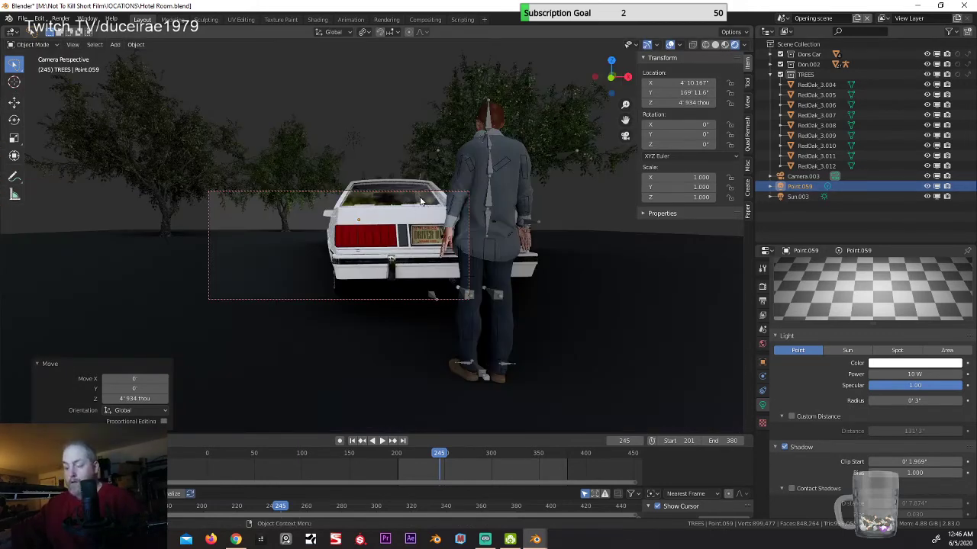
pyautogui.press('g')
pyautogui.press('x')
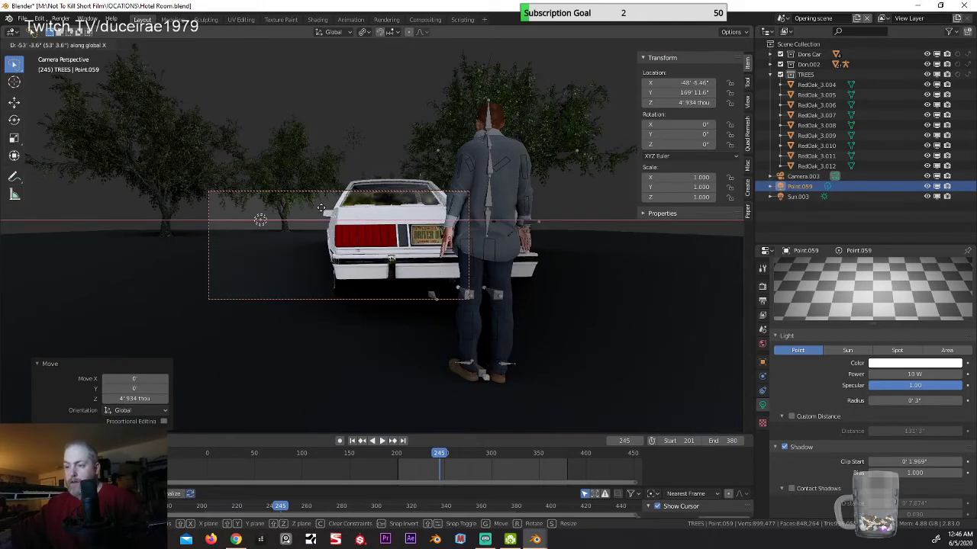
pyautogui.click(321, 208)
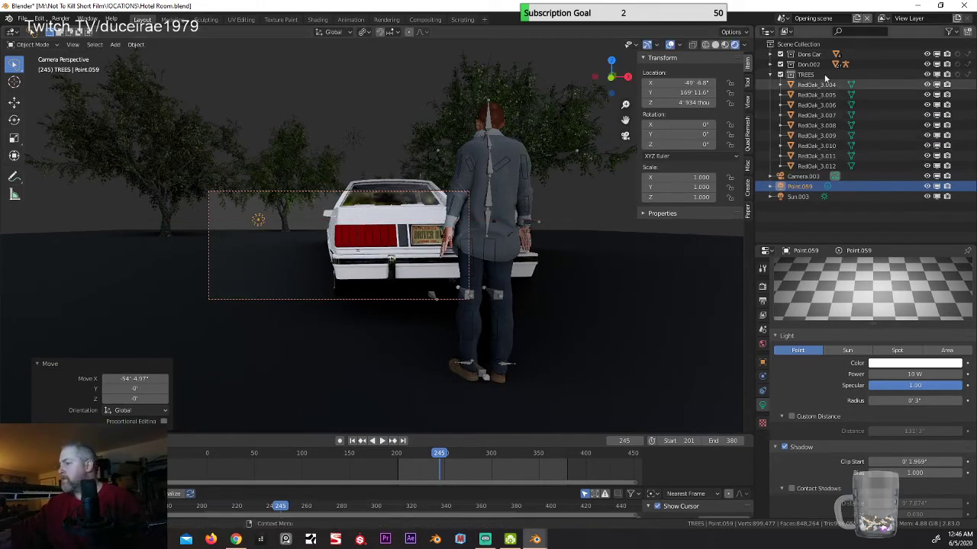
# Step: Turn on Scene World lighting for the rendered viewport to bring back the foggy environment
pyautogui.click(742, 45)
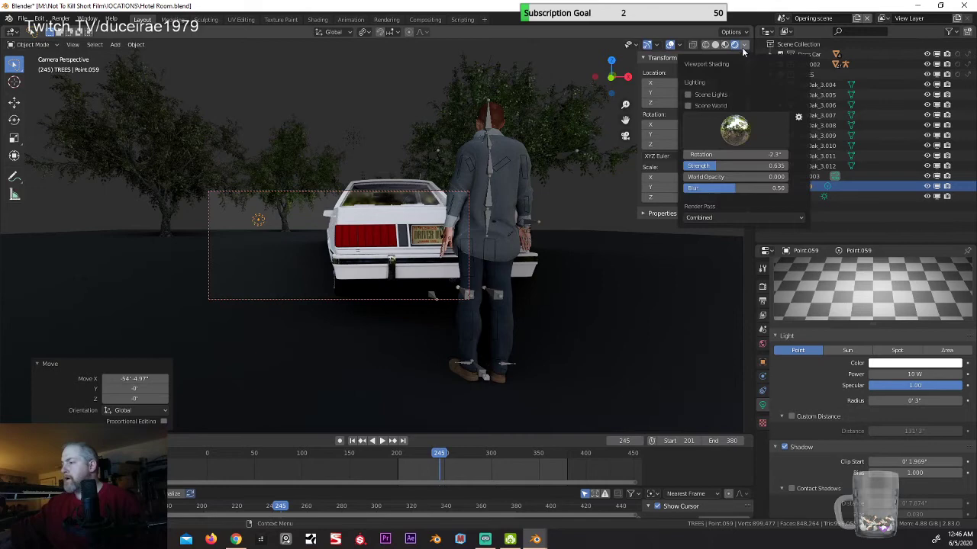
pyautogui.click(689, 105)
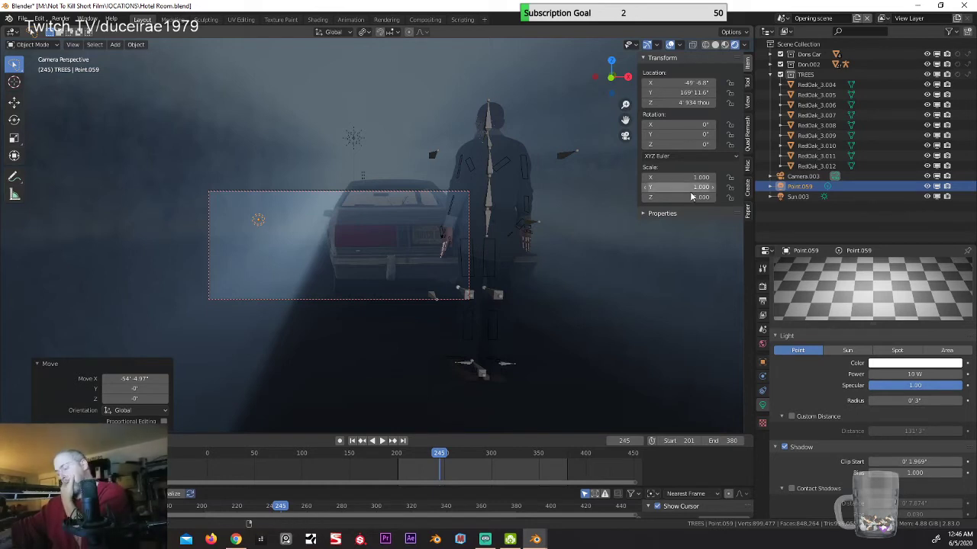
# Step: Compare the sun's contact shadows off and on, and inspect its cascaded shadow map settings
pyautogui.click(354, 139)
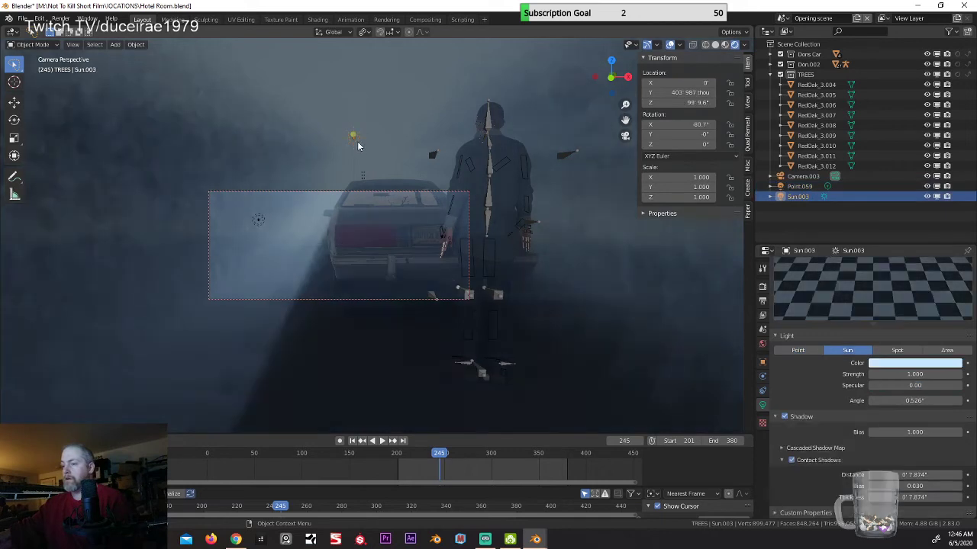
pyautogui.click(791, 461)
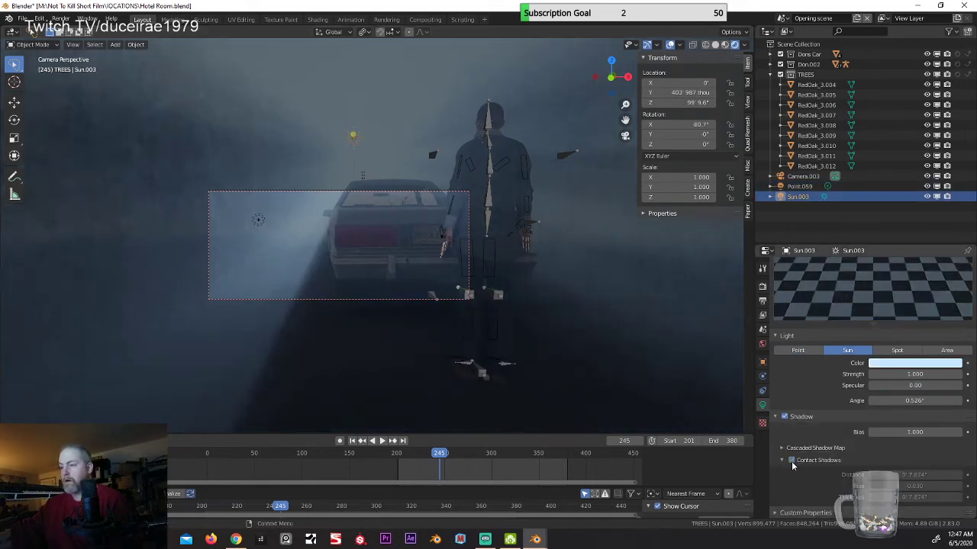
pyautogui.click(791, 461)
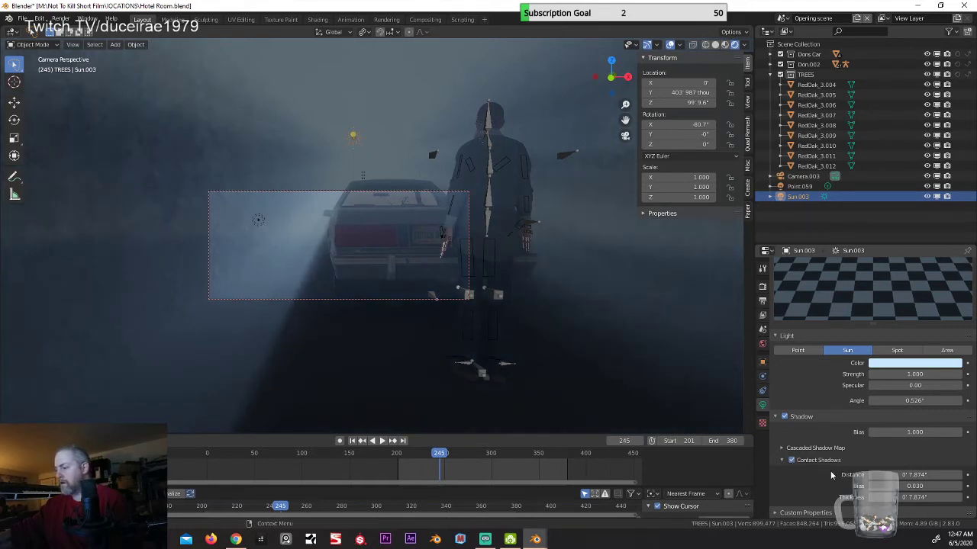
pyautogui.click(784, 448)
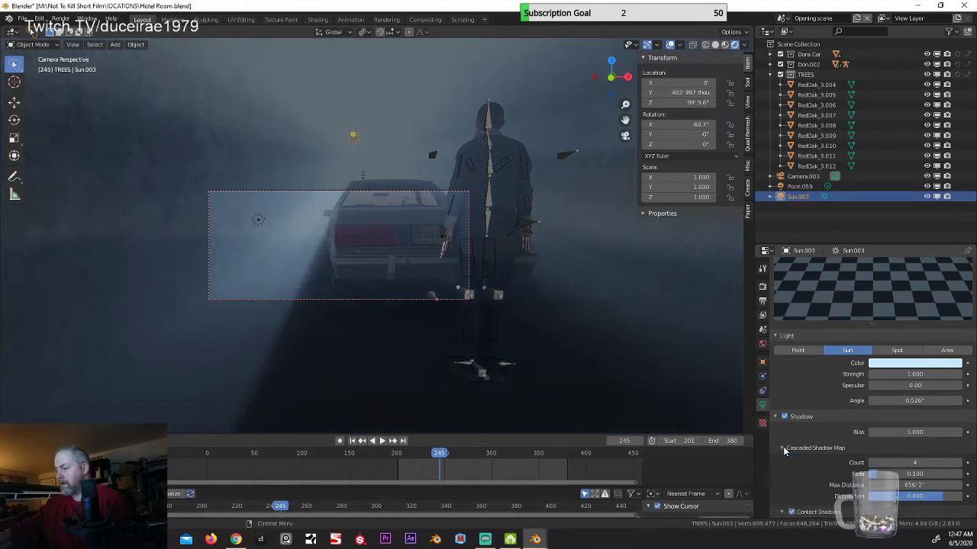
pyautogui.click(782, 449)
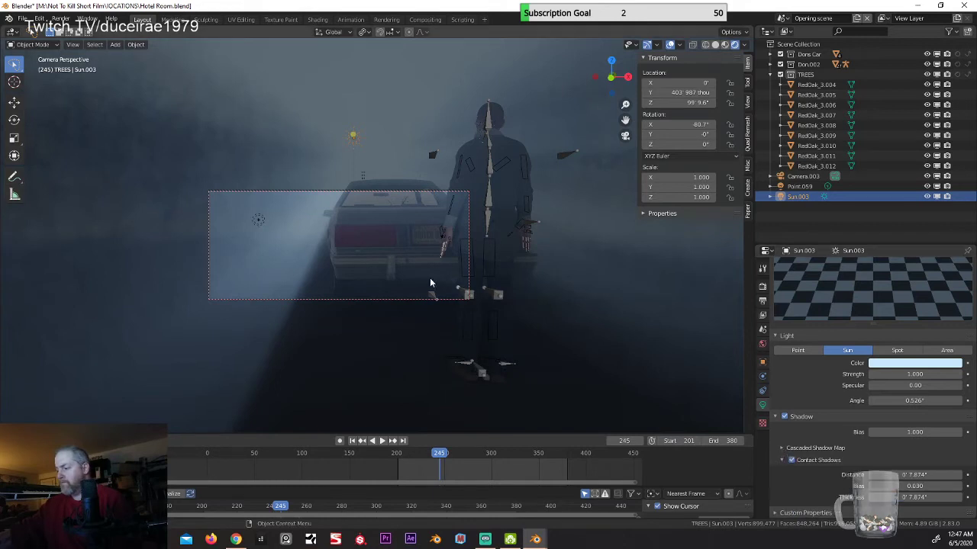
# Step: Give the point light a pale warm yellow colour with a saturation of about 0.22
pyautogui.click(261, 223)
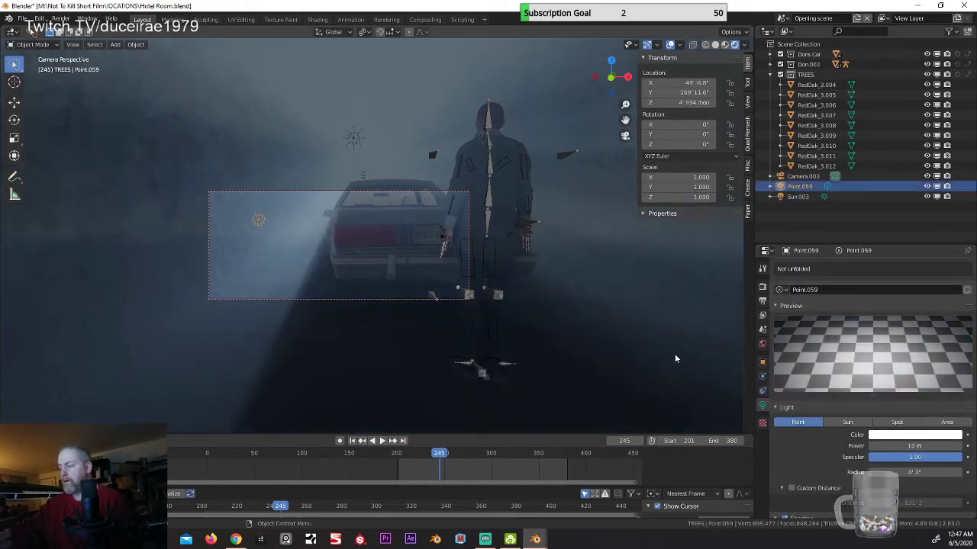
pyautogui.click(898, 436)
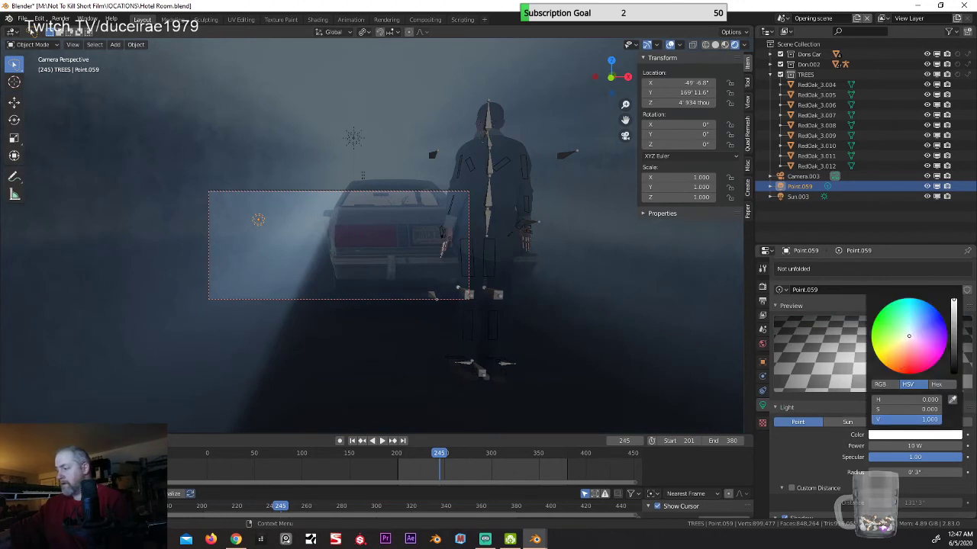
pyautogui.click(903, 345)
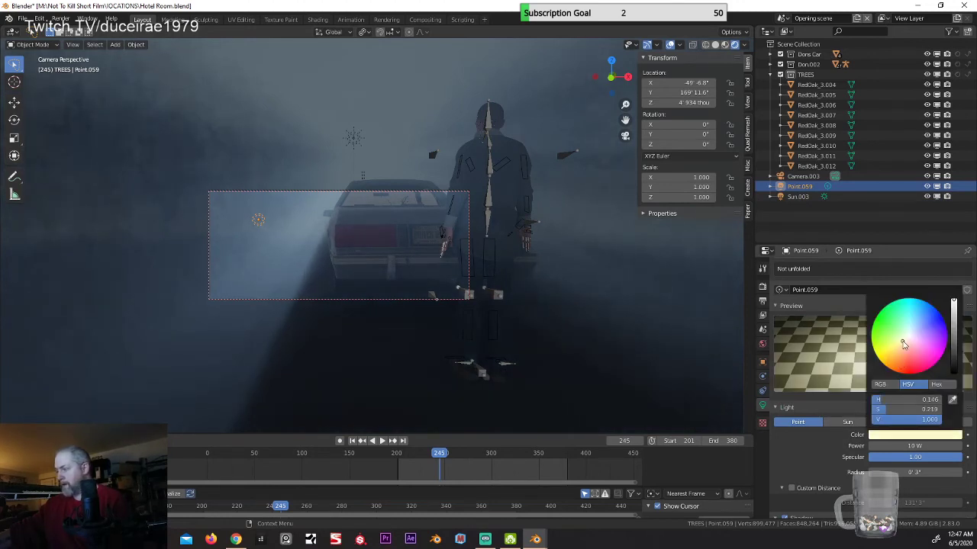
# Step: Set the point light's power to 2000 W and check the shot with the viewport overlays hidden
pyautogui.click(897, 445)
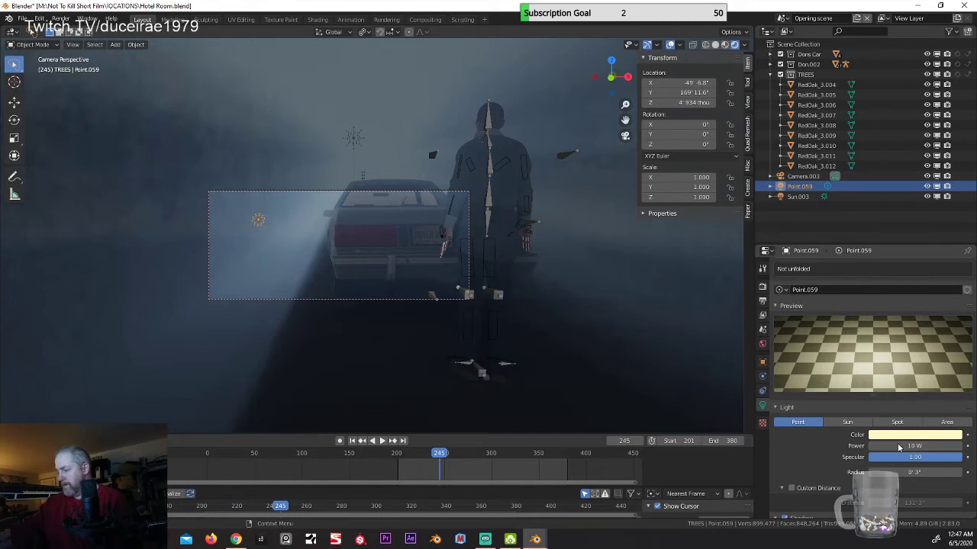
pyautogui.write('2000')
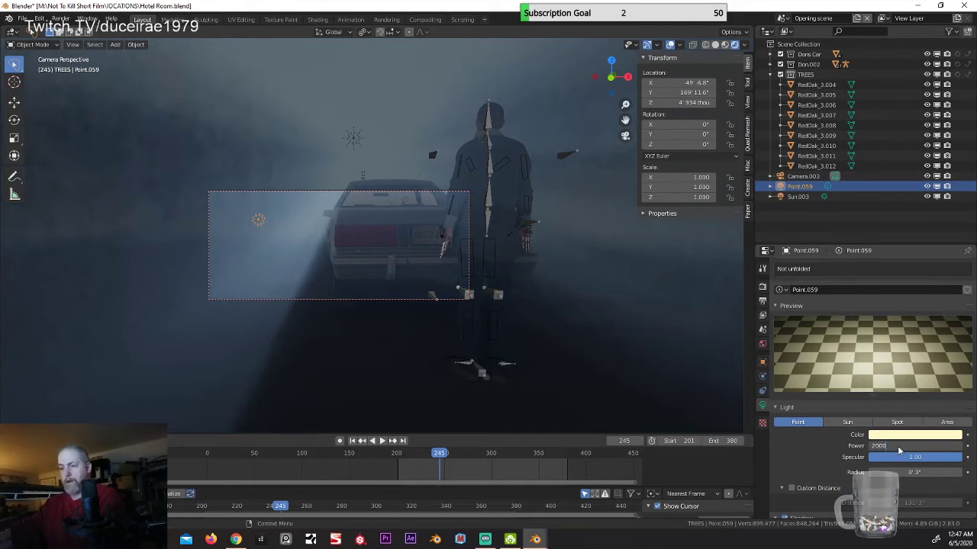
pyautogui.press('Return')
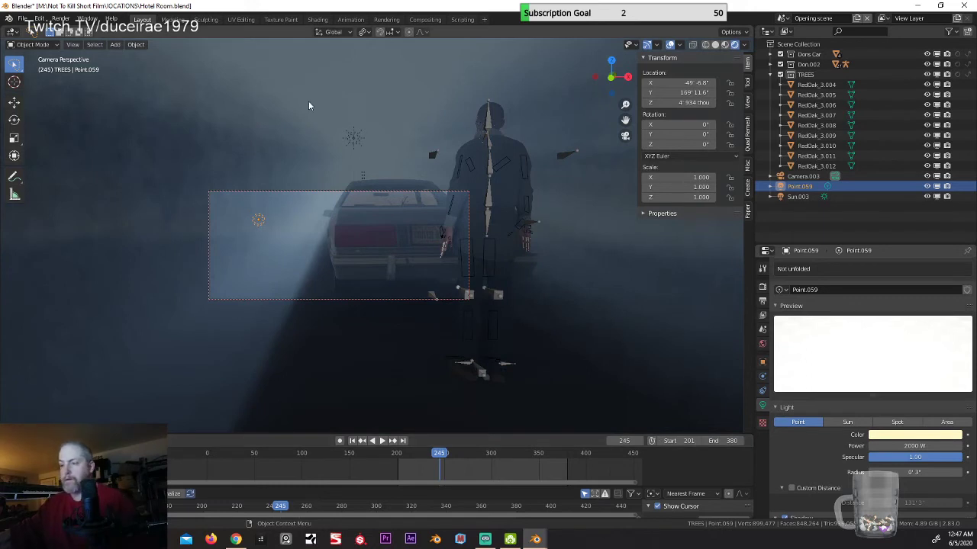
pyautogui.click(386, 302)
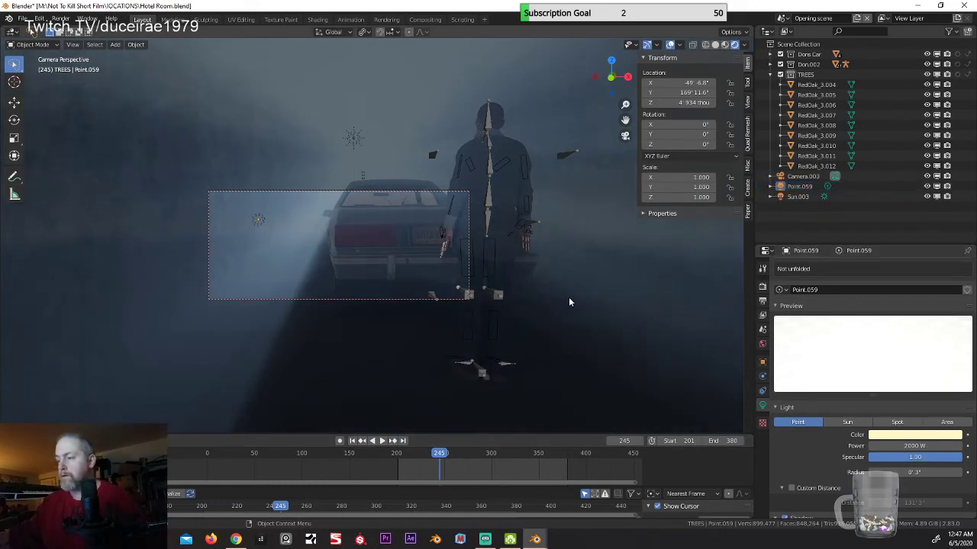
pyautogui.click(669, 46)
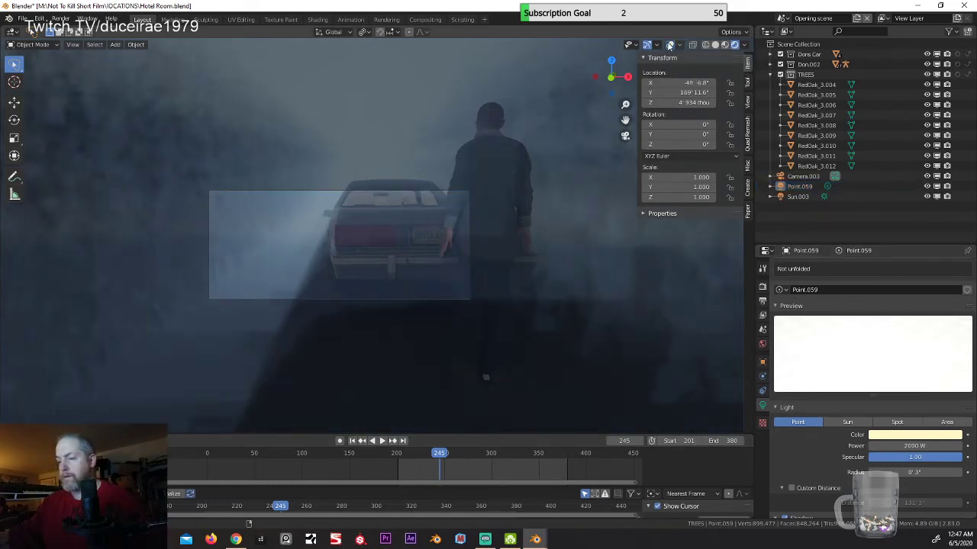
pyautogui.click(670, 46)
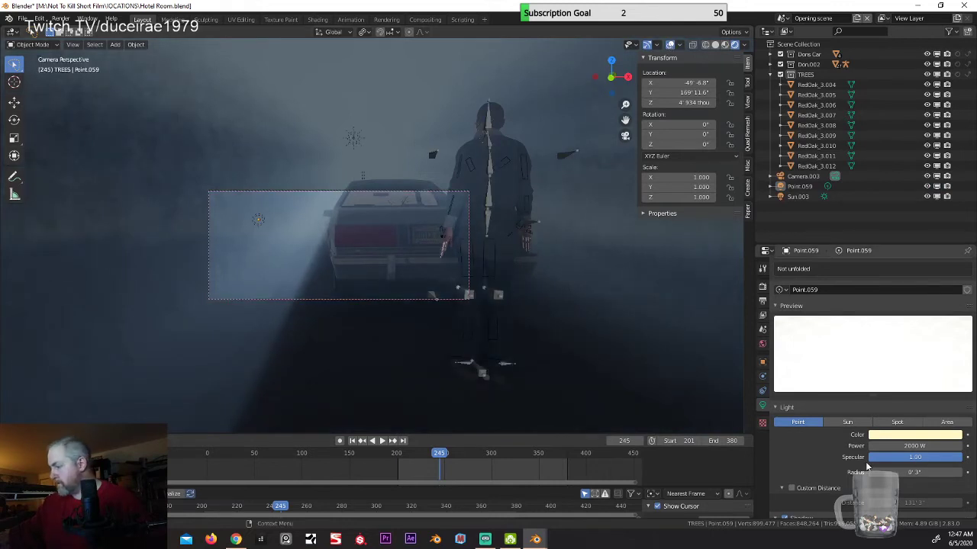
# Step: Raise the point light's power to 10000 W
pyautogui.scroll(-3, 867, 466)
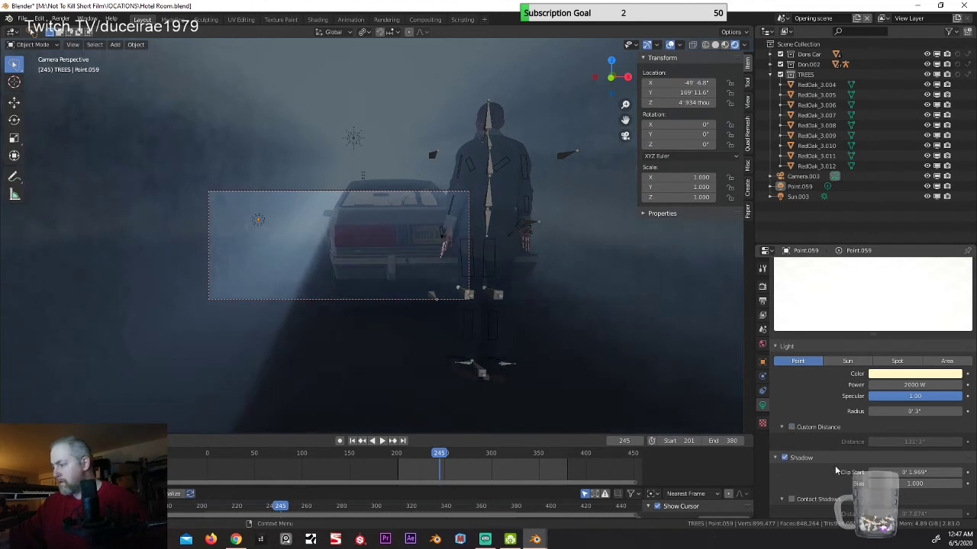
pyautogui.scroll(-2, 836, 471)
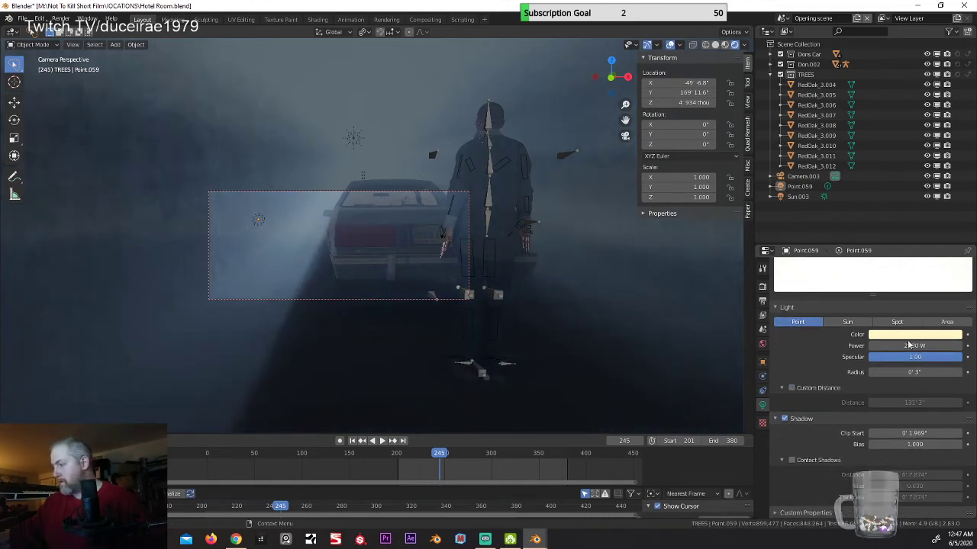
pyautogui.click(905, 347)
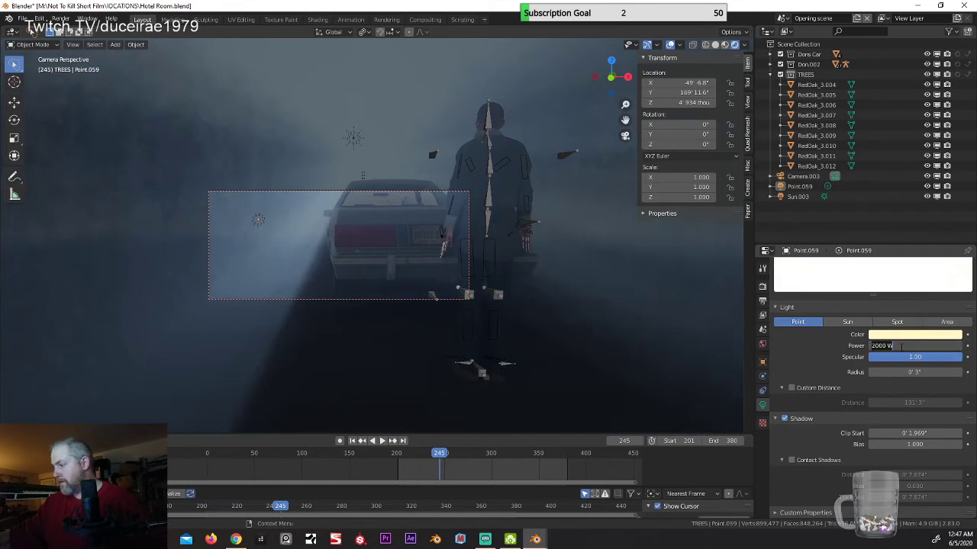
pyautogui.write('10')
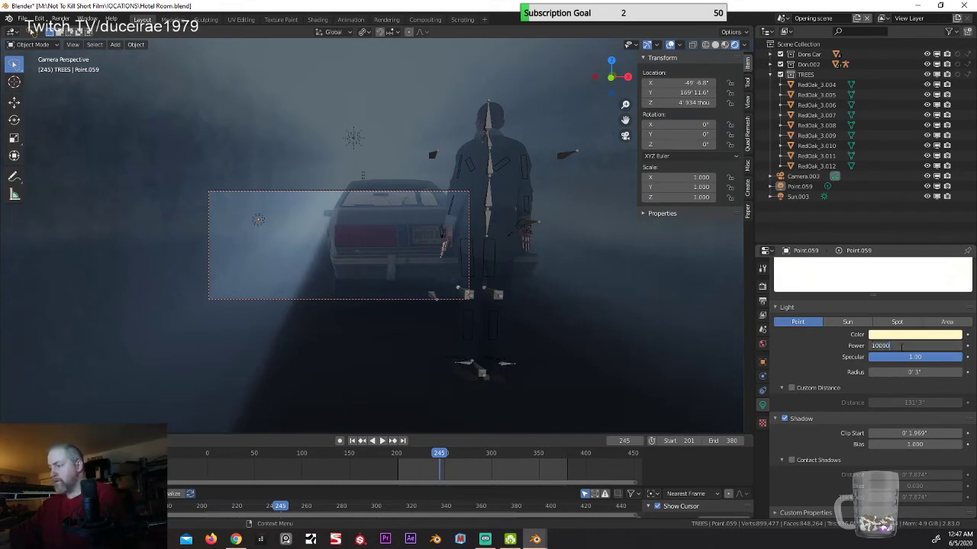
pyautogui.press('Return')
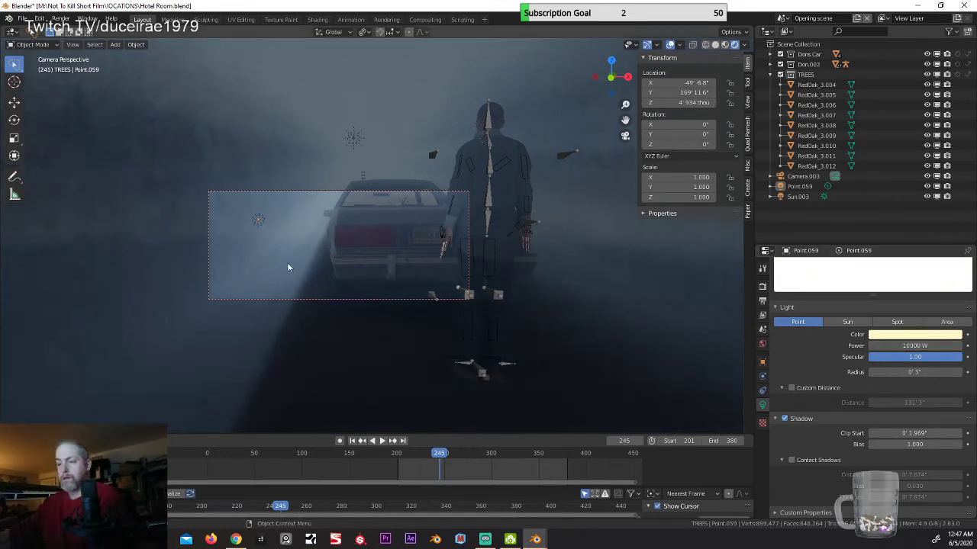
# Step: Nudge the point light's radius to about 3.07 inches and set its power to 100000 W
pyautogui.click(801, 187)
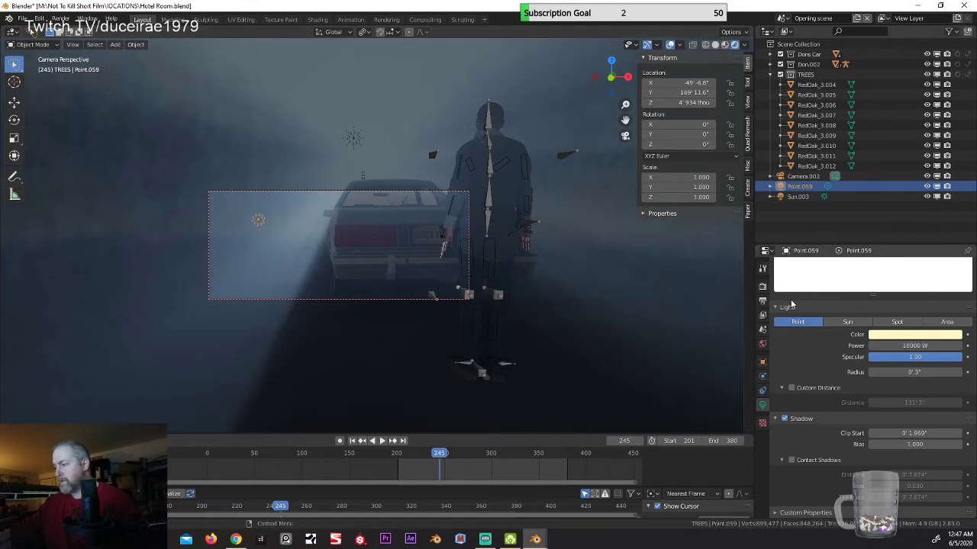
pyautogui.click(919, 345)
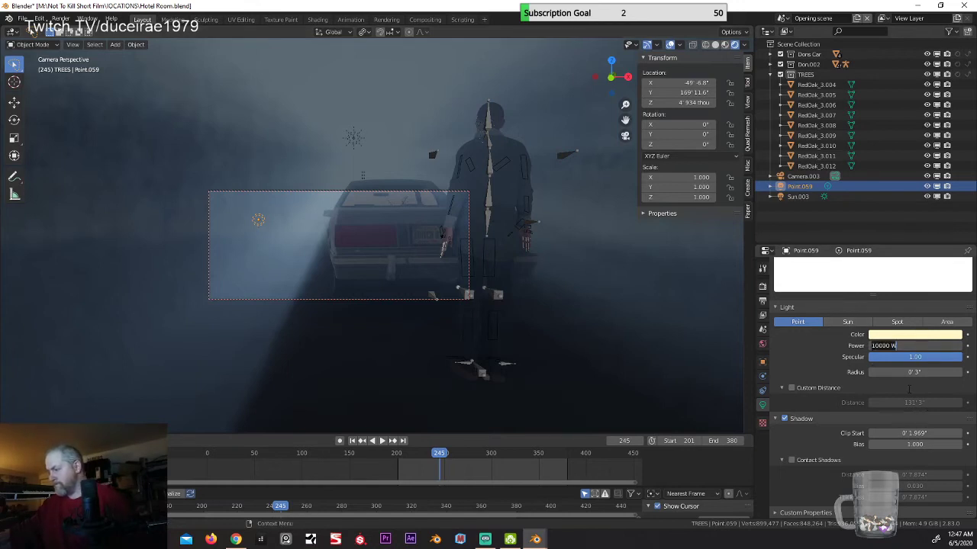
pyautogui.click(905, 376)
pyautogui.moveTo(905, 375); pyautogui.dragTo(903, 374)
pyautogui.click(906, 345)
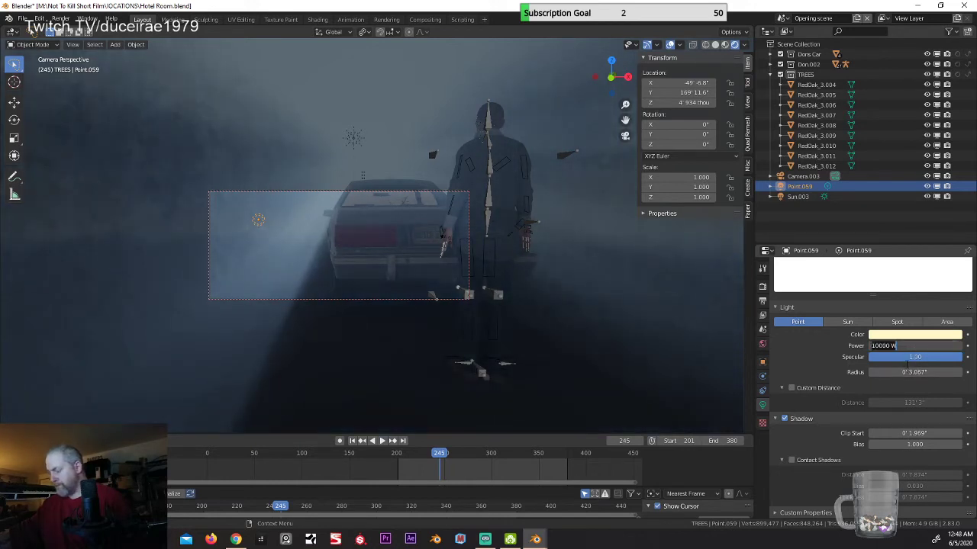
pyautogui.write('100')
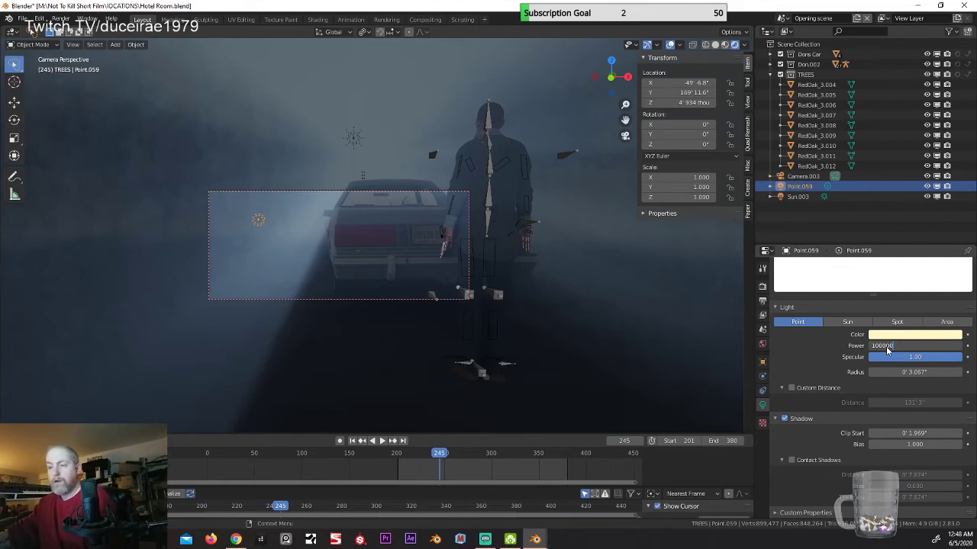
pyautogui.press('Return')
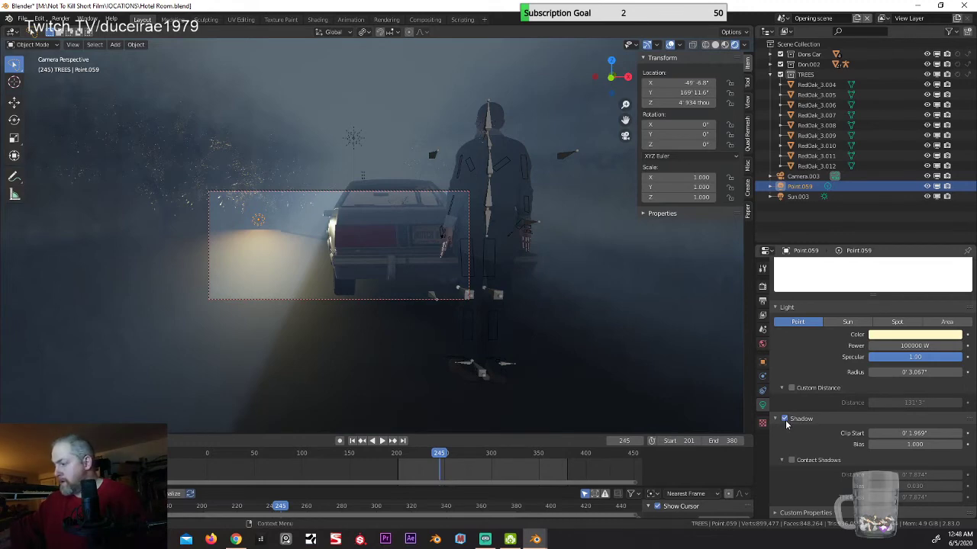
# Step: Compare the foggy shot with the point light's shadows off and on, keeping the shadows enabled
pyautogui.click(785, 420)
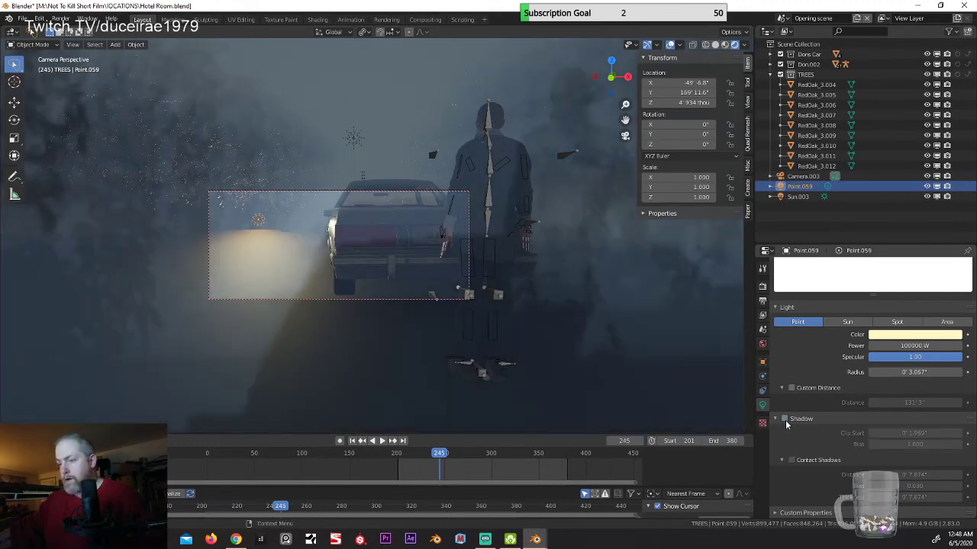
pyautogui.click(786, 420)
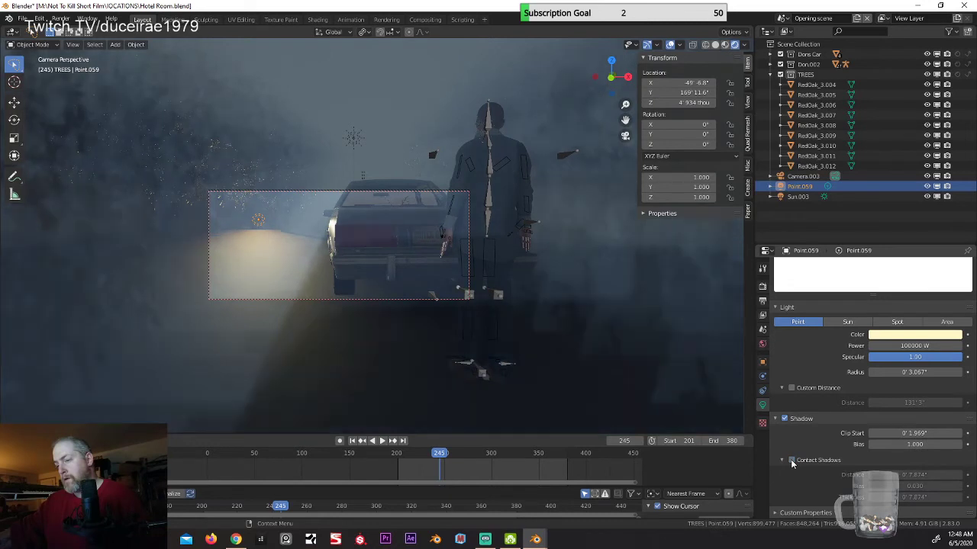
pyautogui.click(784, 419)
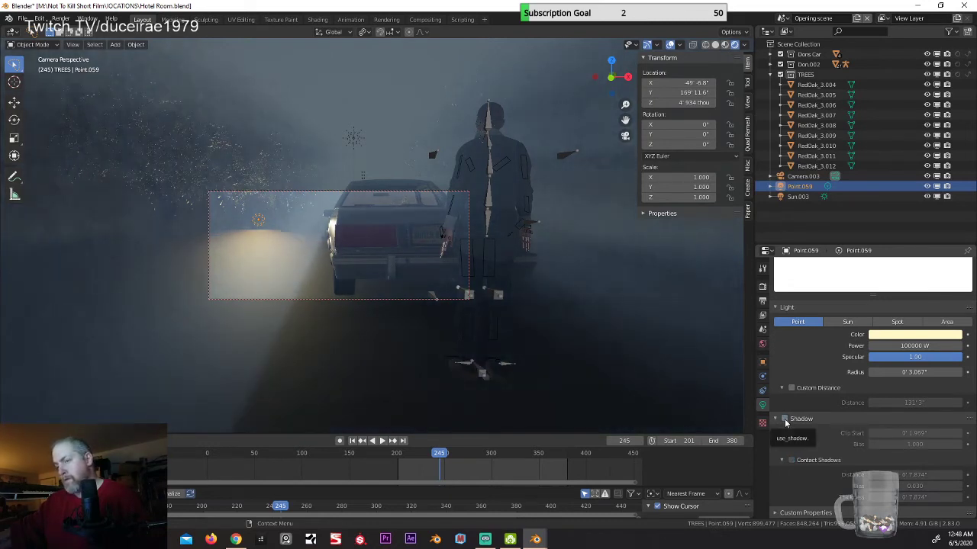
pyautogui.click(785, 419)
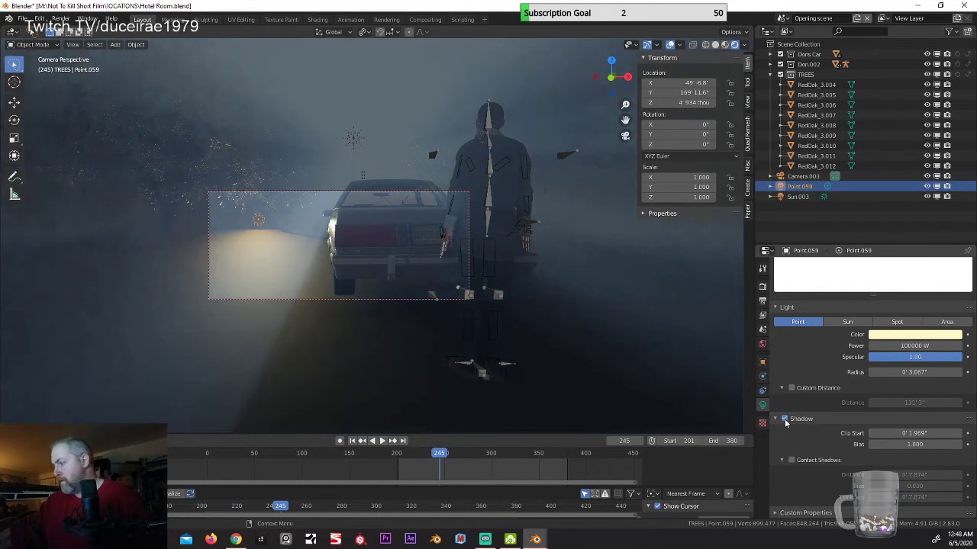
# Step: Enable the point light's contact shadows and nudge its radius to about 3.09 inches
pyautogui.click(790, 461)
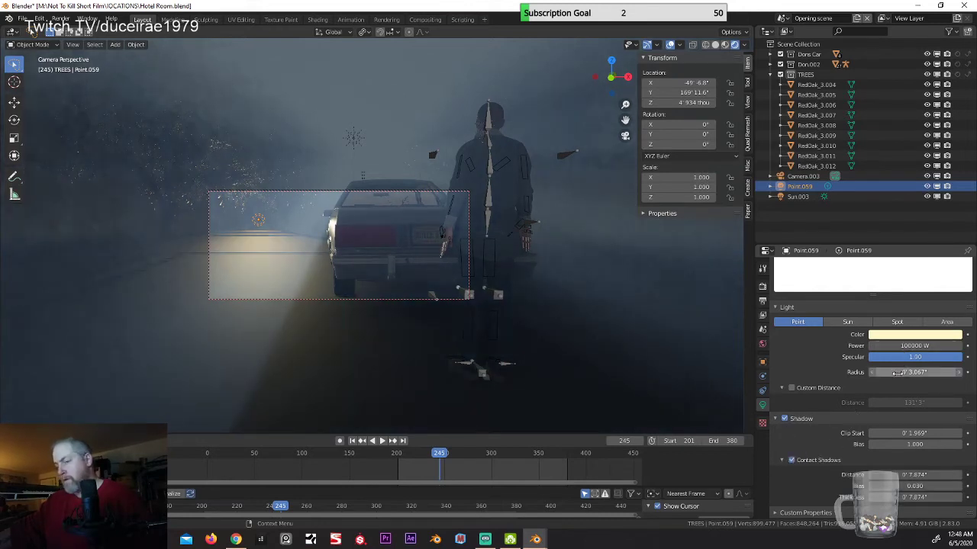
pyautogui.moveTo(897, 372)
pyautogui.mouseDown()
pyautogui.moveTo(908, 372)
pyautogui.moveTo(896, 374)
pyautogui.mouseUp()
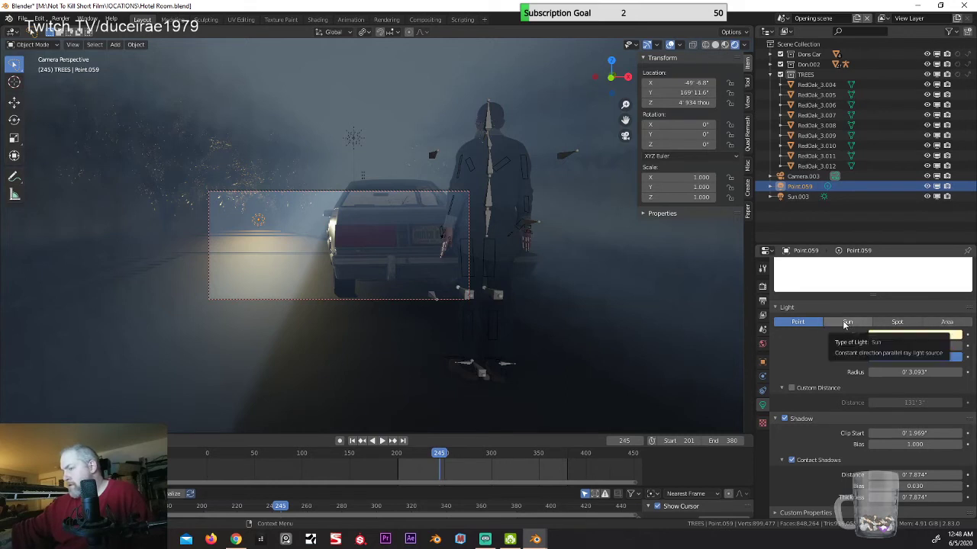
# Step: Set the light's power to 1 W and try it as a Sun light with a strength of 0.12
pyautogui.click(921, 347)
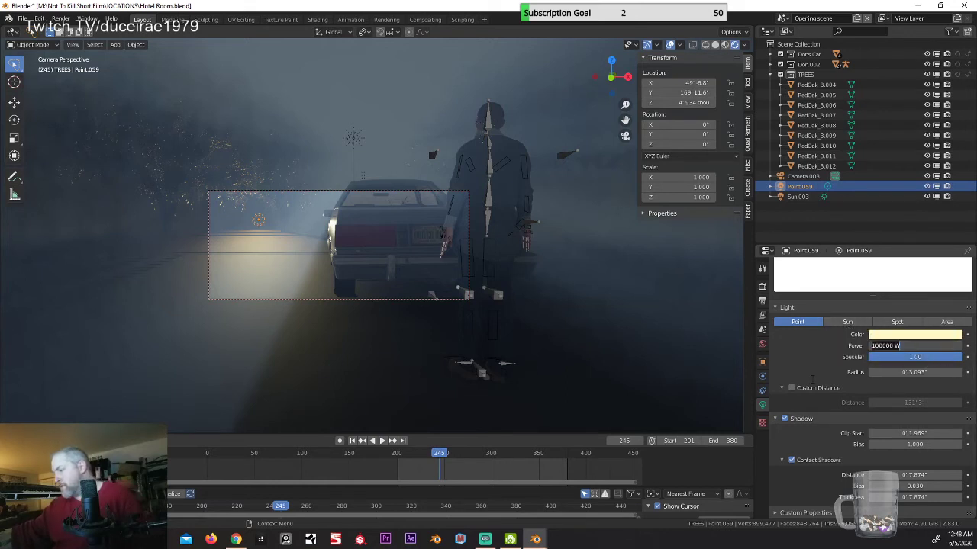
pyautogui.write('1')
pyautogui.press('Return')
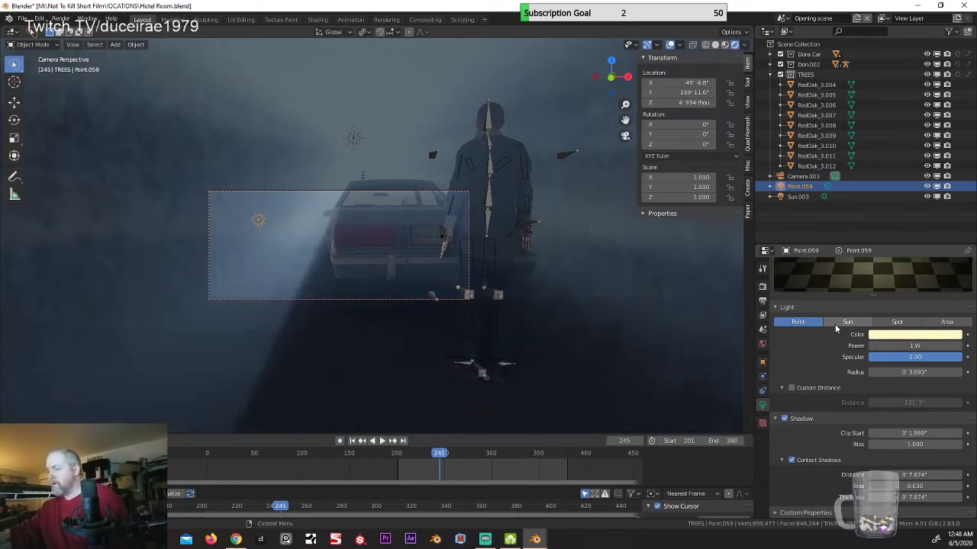
pyautogui.click(835, 324)
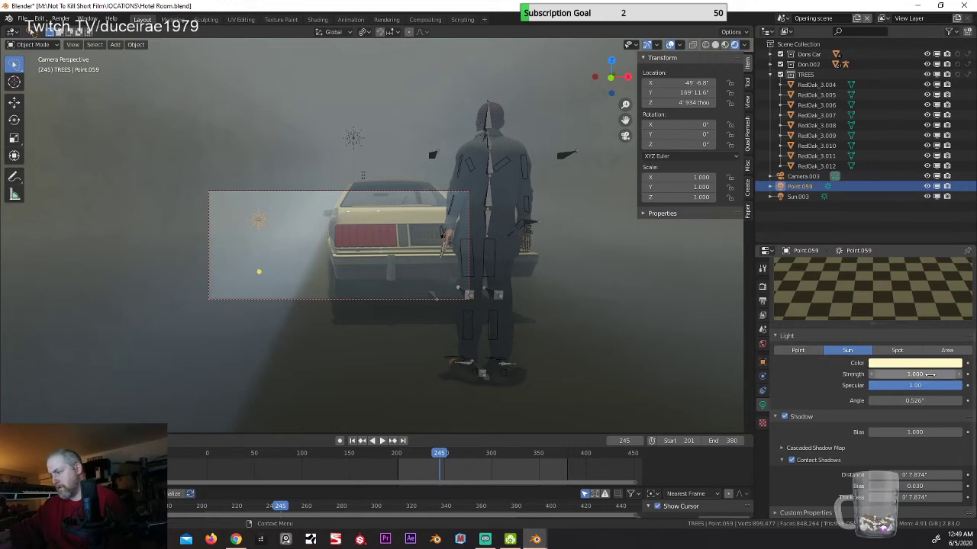
pyautogui.hotkey('ctrl', 'z')
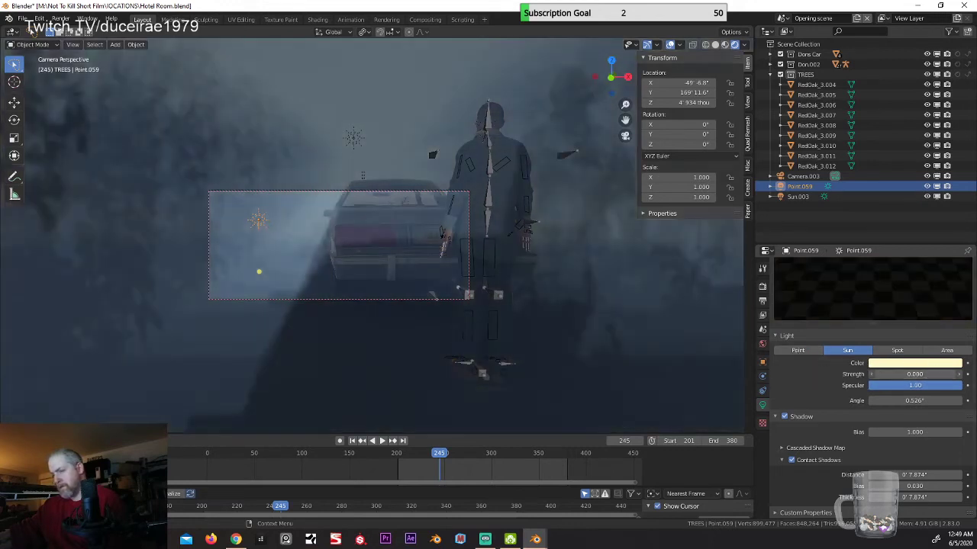
pyautogui.hotkey('ctrl', 'z')
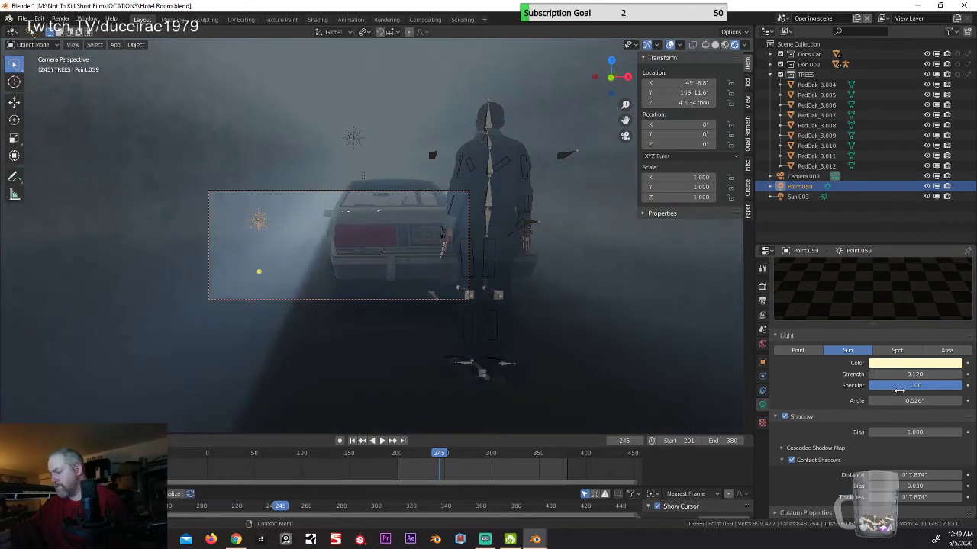
# Step: Convert the light back to a Point light and set its power to about 68 W
pyautogui.click(797, 350)
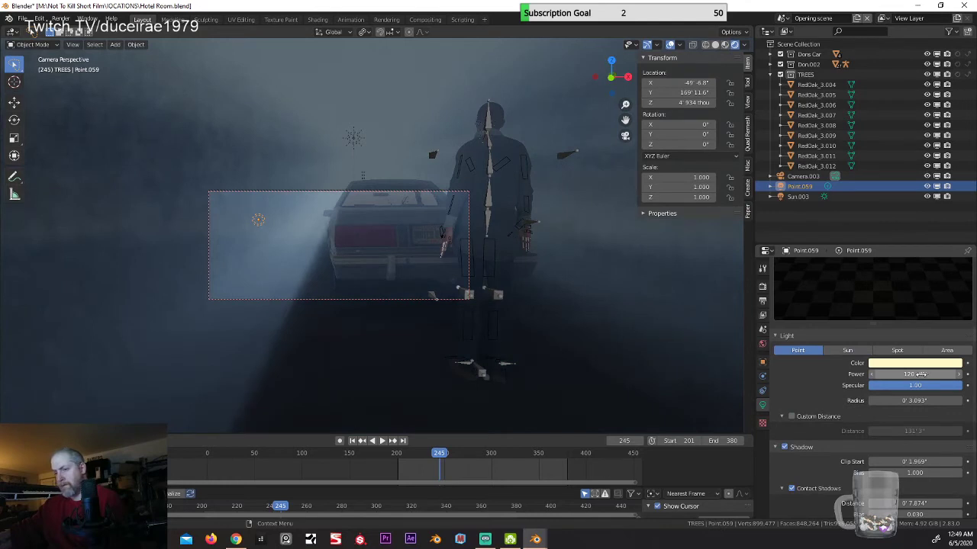
pyautogui.moveTo(921, 374); pyautogui.dragTo(954, 374)
# Step: Delete the point light located beyond the trees
pyautogui.moveTo(236, 324); pyautogui.dragTo(425, 268, button='middle')
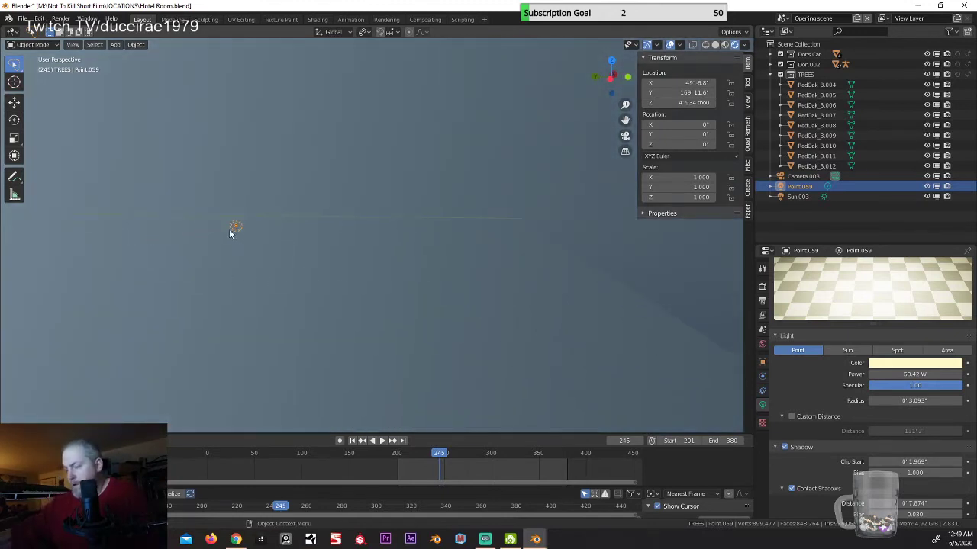
pyautogui.moveTo(230, 234); pyautogui.dragTo(233, 238, button='middle')
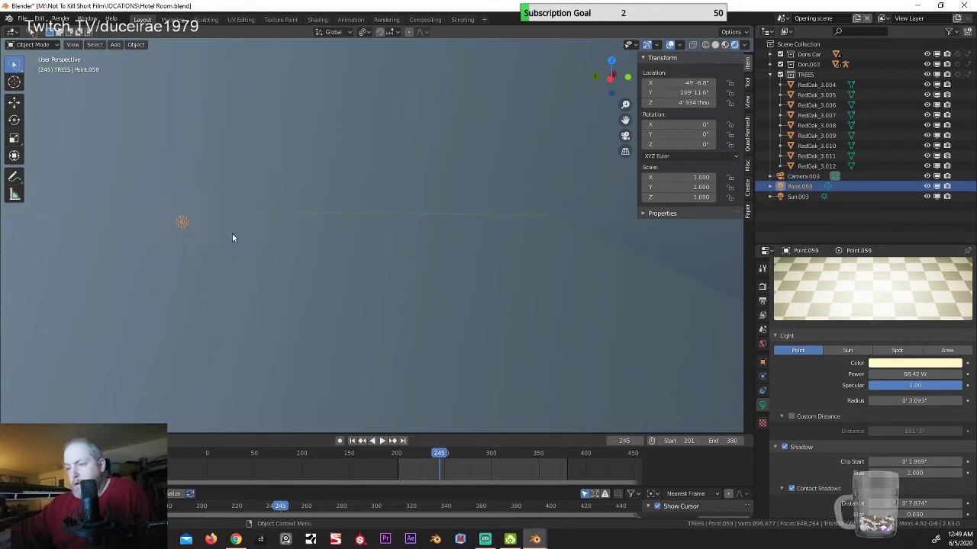
pyautogui.click(396, 278)
pyautogui.click(185, 222)
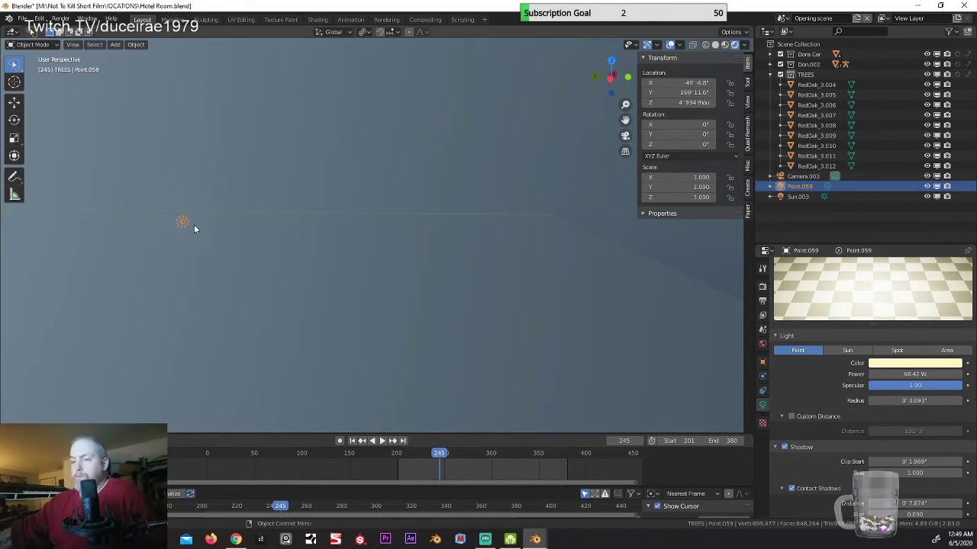
pyautogui.rightClick(790, 189)
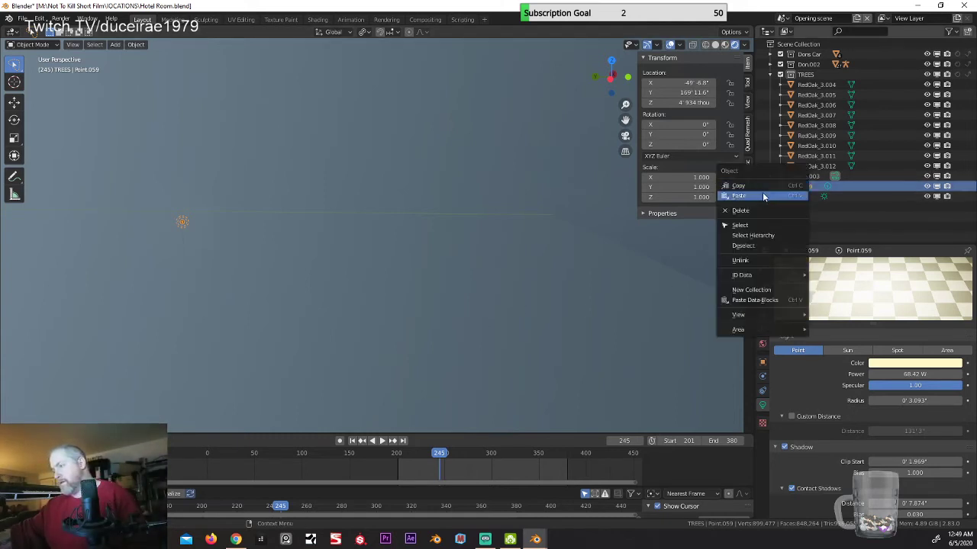
pyautogui.click(757, 210)
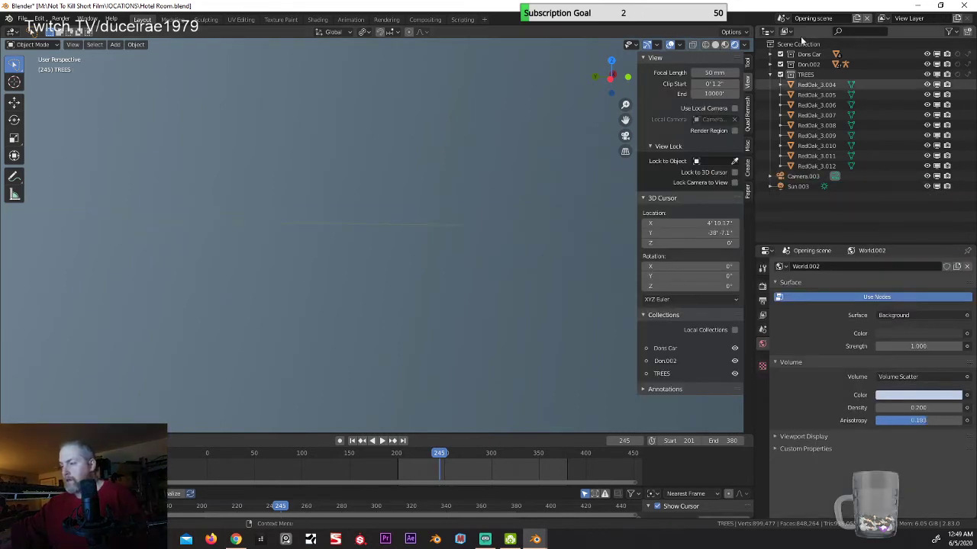
# Step: Turn off scene lights and scene world in the rendered viewport to see the set without fog
pyautogui.click(742, 44)
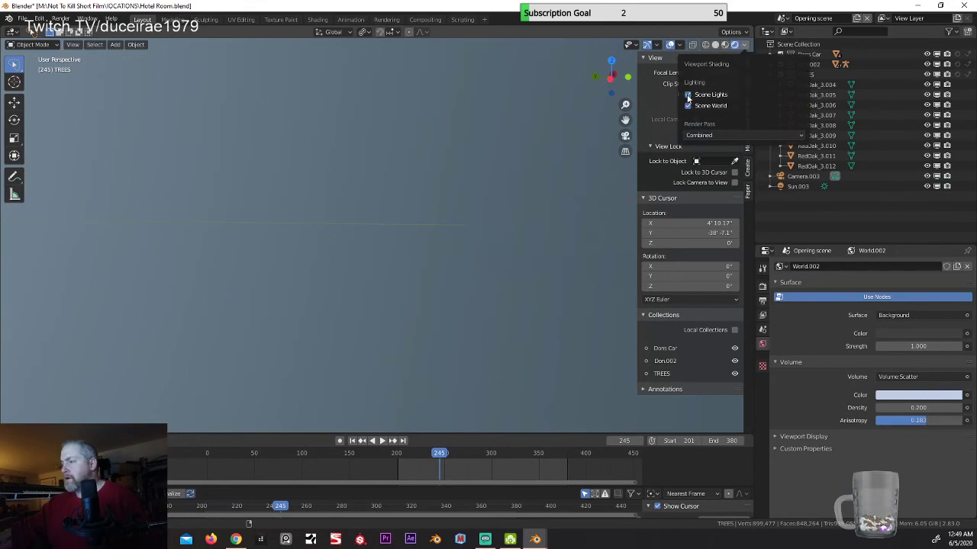
pyautogui.click(688, 106)
pyautogui.moveTo(191, 275)
pyautogui.mouseDown(button='middle')
pyautogui.moveTo(188, 315)
pyautogui.moveTo(423, 321)
pyautogui.moveTo(285, 322)
pyautogui.mouseUp(button='middle')
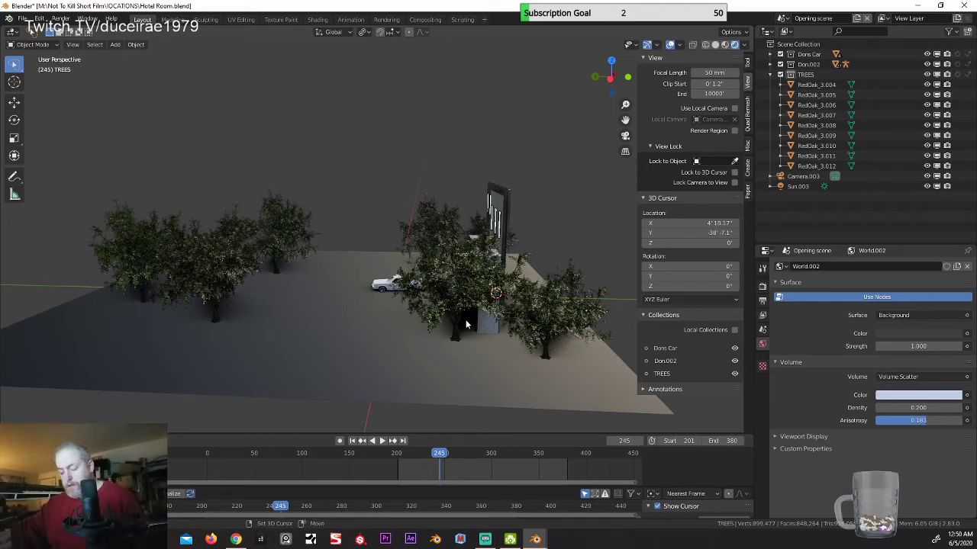
# Step: Add an ico sphere and move it about 190 feet along the Y axis, past the trees
pyautogui.hotkey('shift', 'a')
pyautogui.moveTo(467, 323)
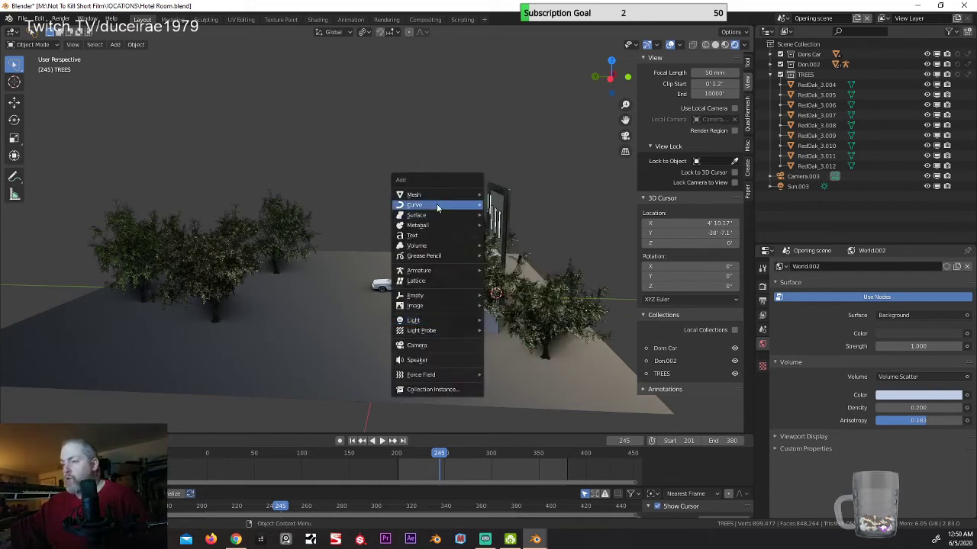
pyautogui.moveTo(435, 196)
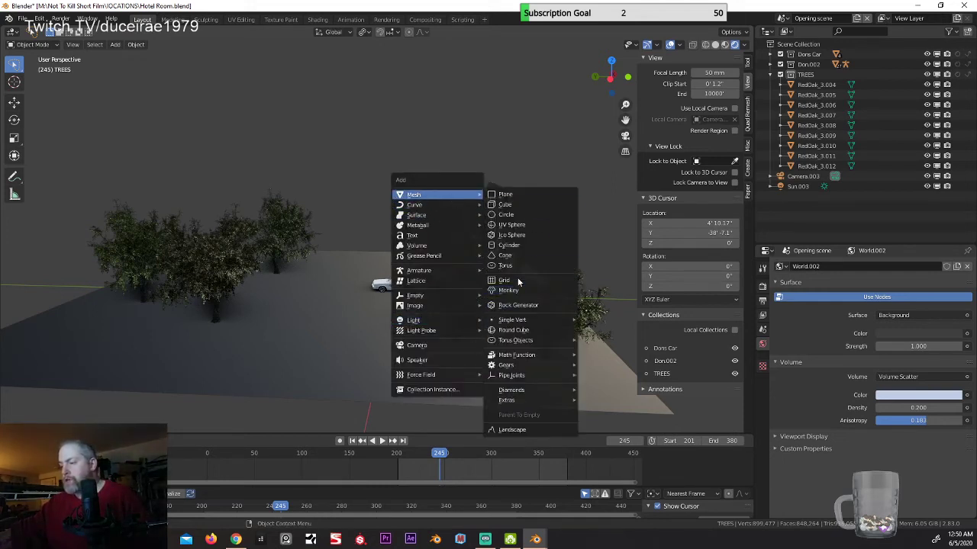
pyautogui.click(517, 238)
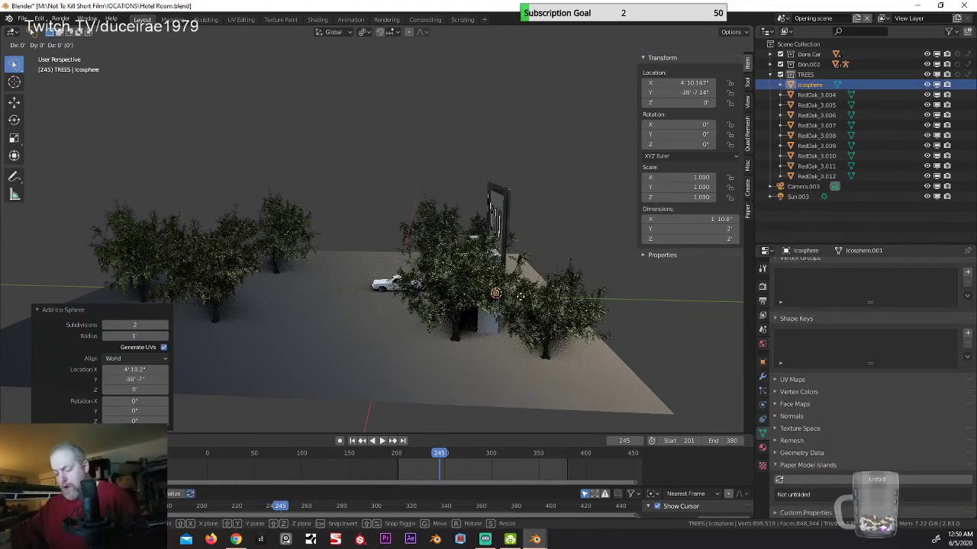
pyautogui.press('g')
pyautogui.press('y')
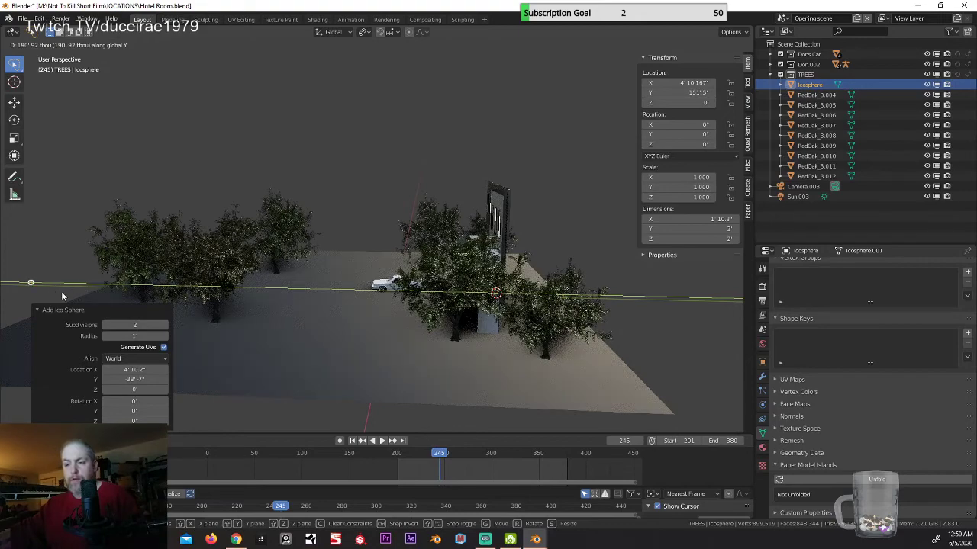
pyautogui.click(68, 295)
# Step: Raise the ico sphere about 8 feet 10 inches along the Z axis
pyautogui.press('g')
pyautogui.press('z')
pyautogui.click(68, 278)
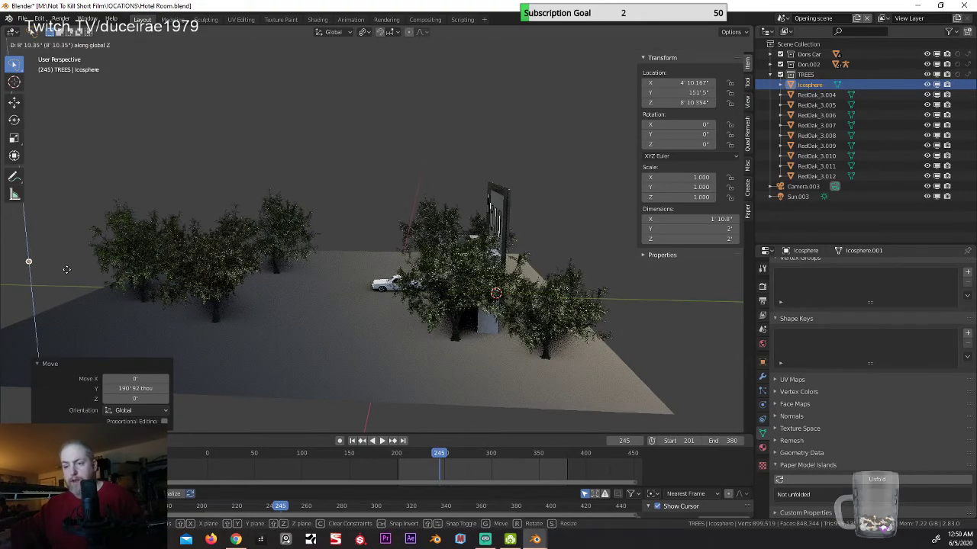
pyautogui.moveTo(120, 294); pyautogui.dragTo(212, 300, button='middle')
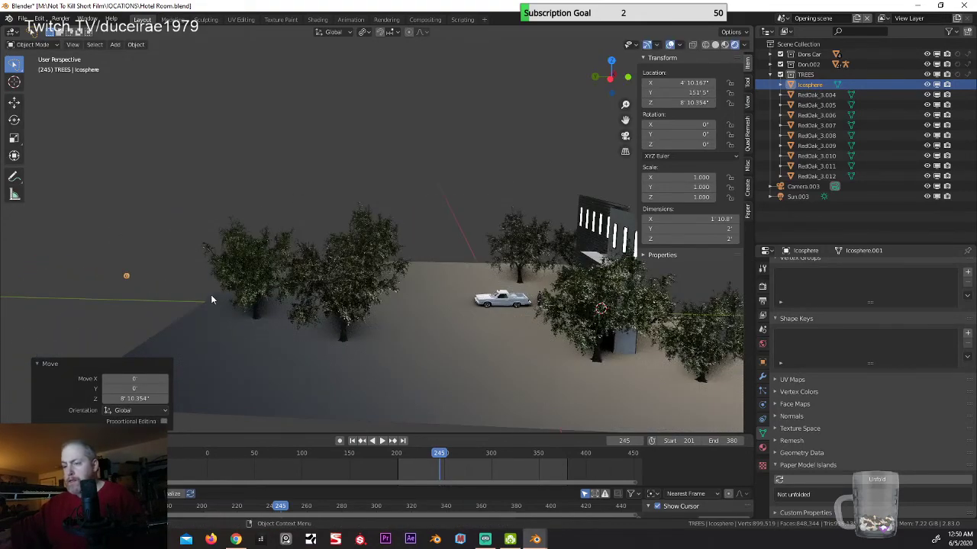
# Step: Return to the camera view and move the ico sphere out of the TREES collection into the Scene Collection
pyautogui.press('KP_0')
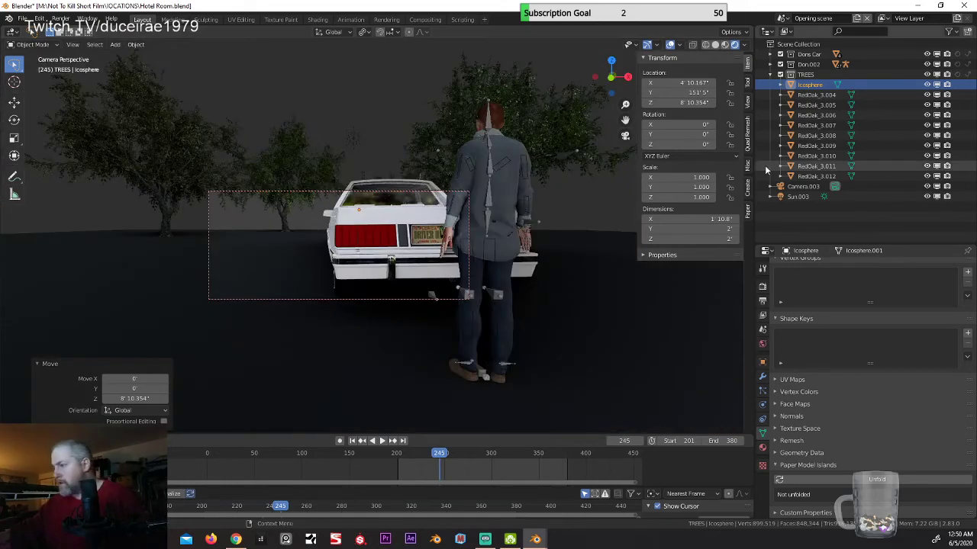
pyautogui.moveTo(809, 86); pyautogui.dragTo(814, 217)
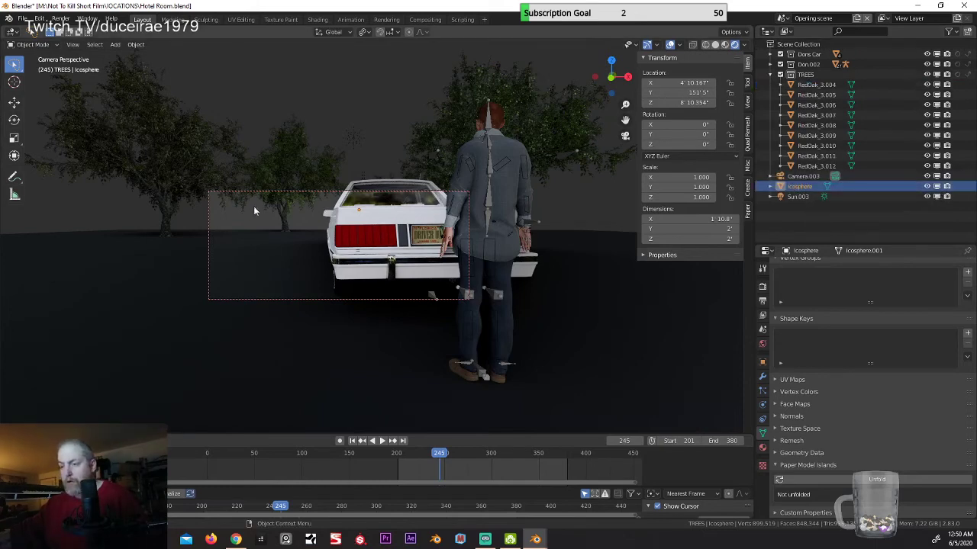
# Step: Shift the ico sphere about 50 feet in the negative X direction, beside the car in the shot, and save the file
pyautogui.press('g')
pyautogui.press('x')
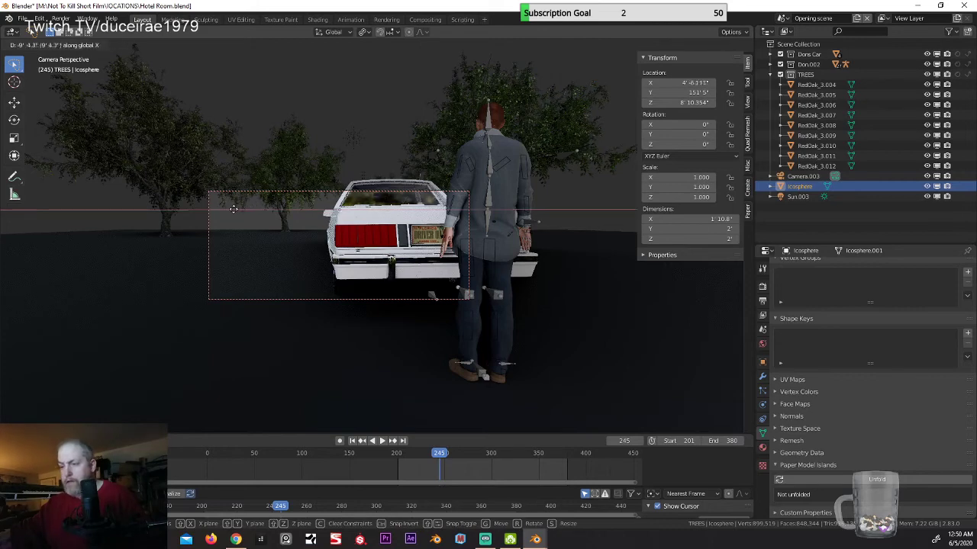
pyautogui.click(154, 220)
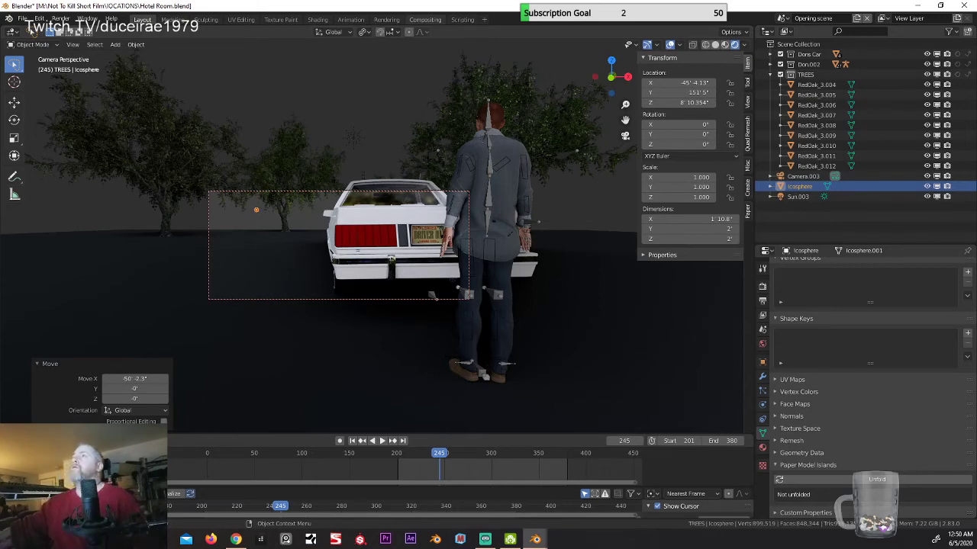
pyautogui.hotkey('ctrl', 's')
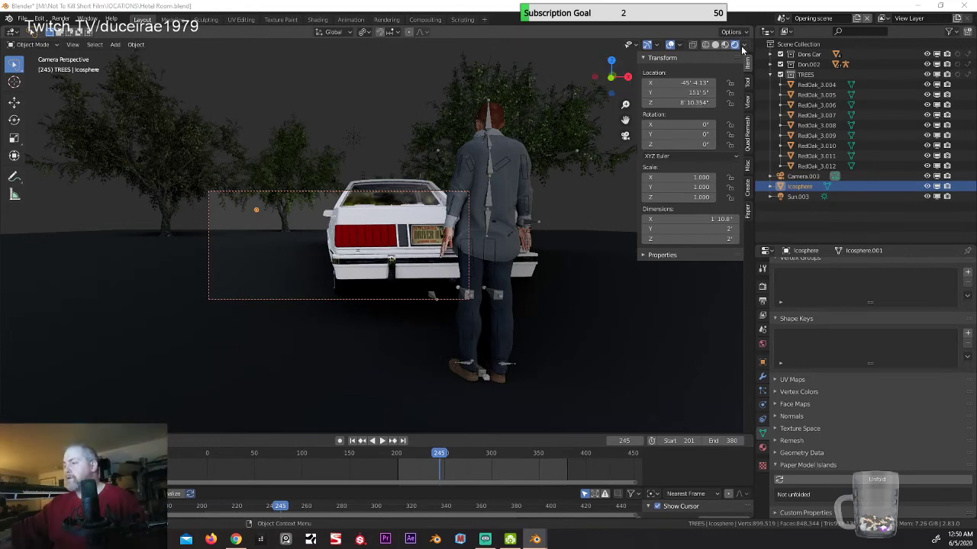
# Step: Re-enable scene lights and scene world in the rendered viewport and hide the overlays
pyautogui.click(744, 45)
pyautogui.click(687, 94)
pyautogui.click(688, 105)
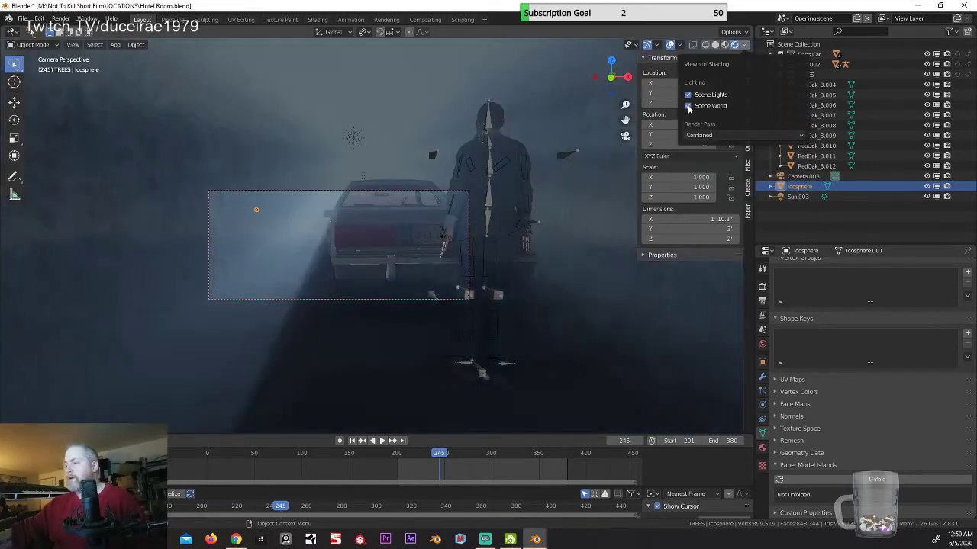
pyautogui.click(670, 46)
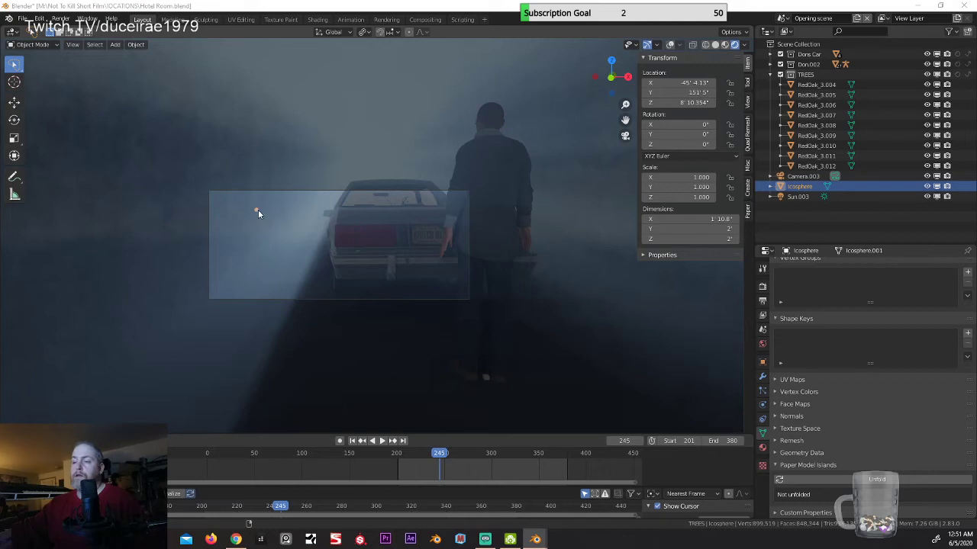
# Step: Scale the ico sphere up uniformly to about 1.64
pyautogui.press('s')
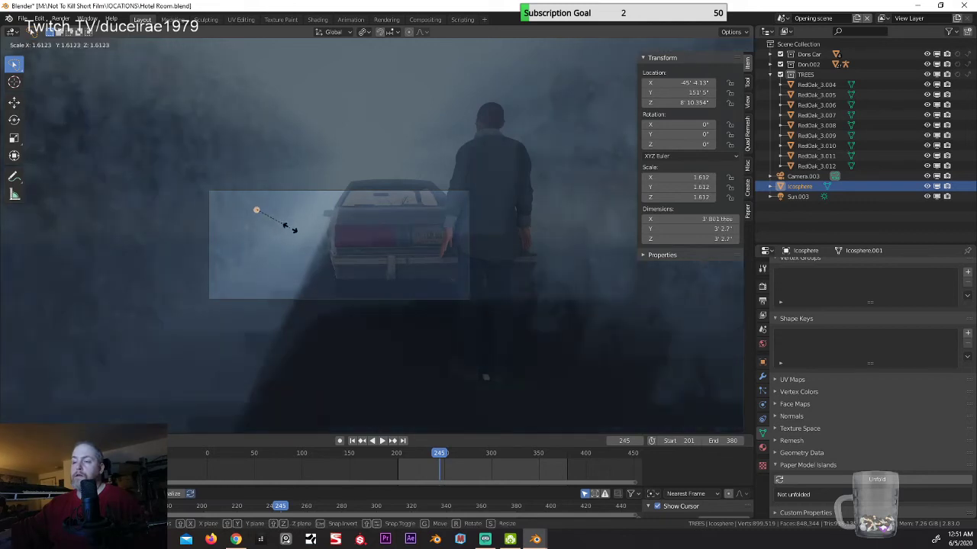
pyautogui.click(291, 225)
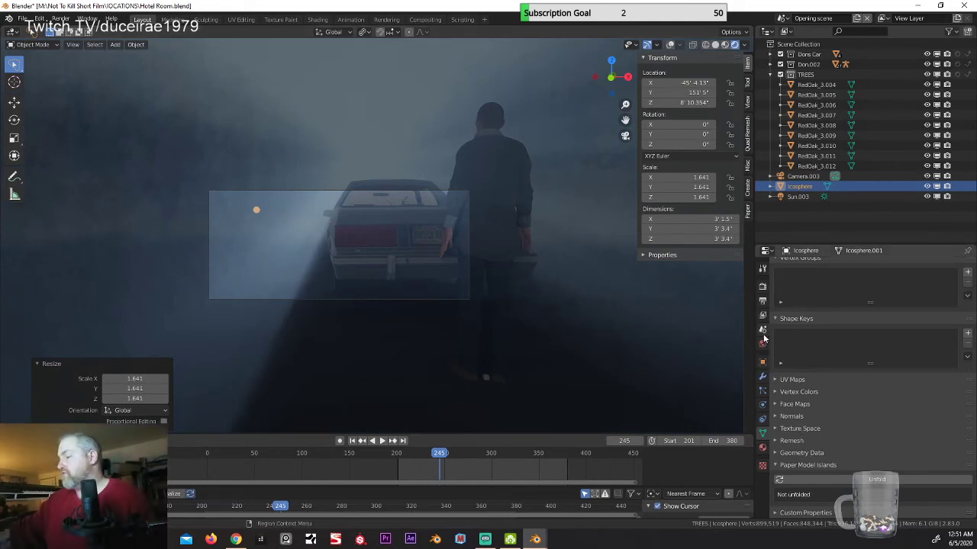
# Step: Compare the foggy shot with Eevee's Bloom effect on and off, leaving it disabled
pyautogui.click(762, 285)
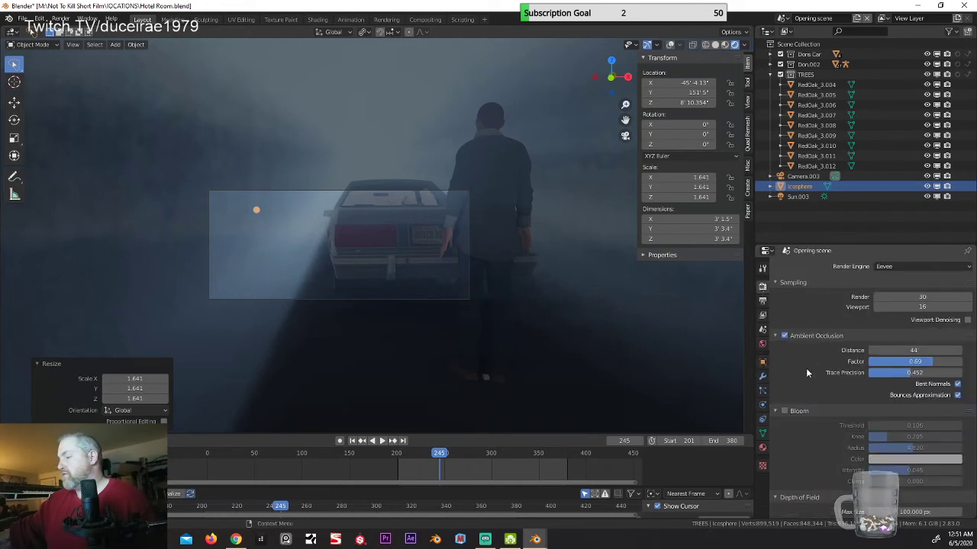
pyautogui.click(785, 412)
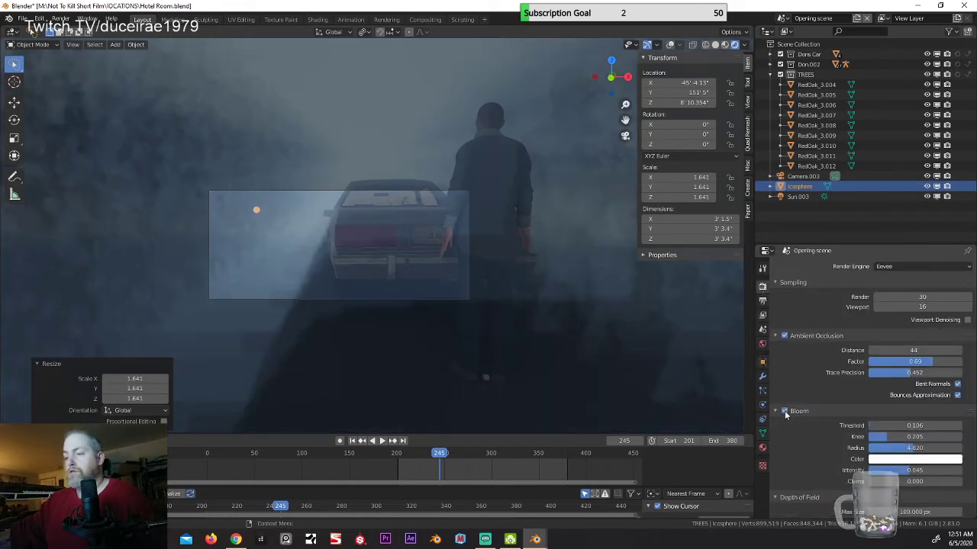
pyautogui.click(785, 412)
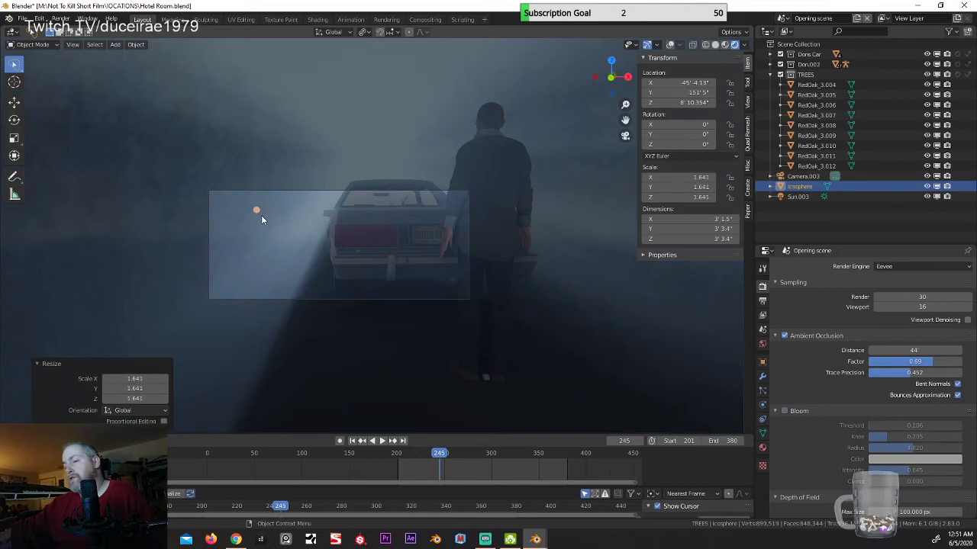
pyautogui.press('s')
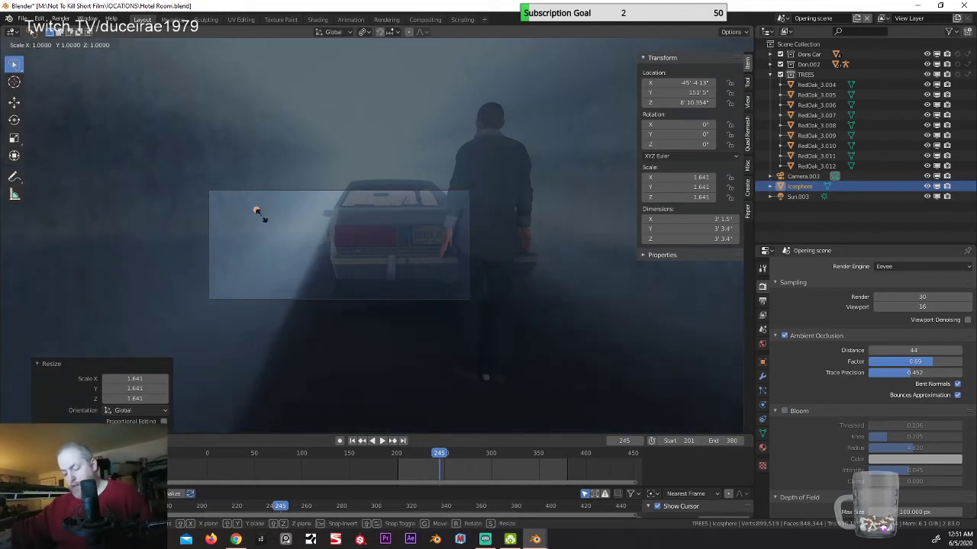
pyautogui.press('x')
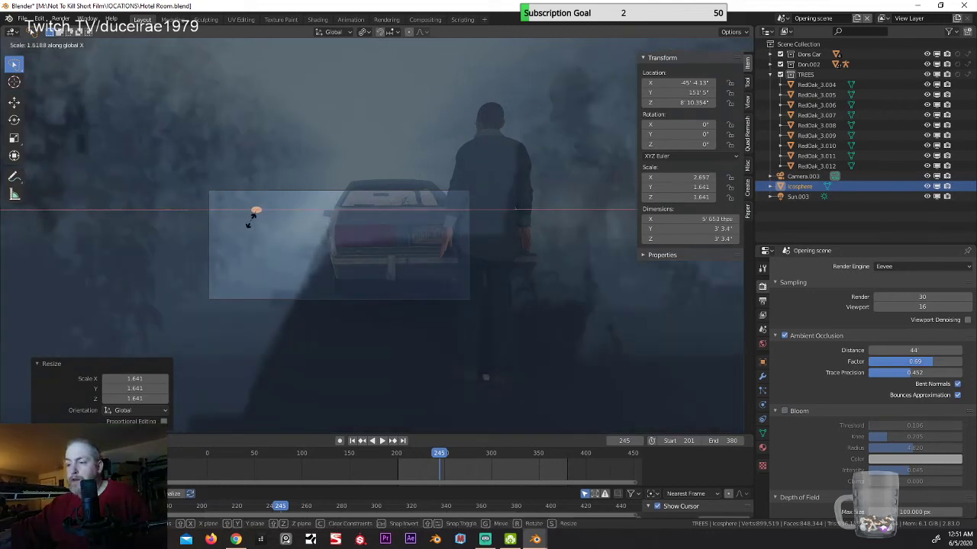
pyautogui.press('Escape')
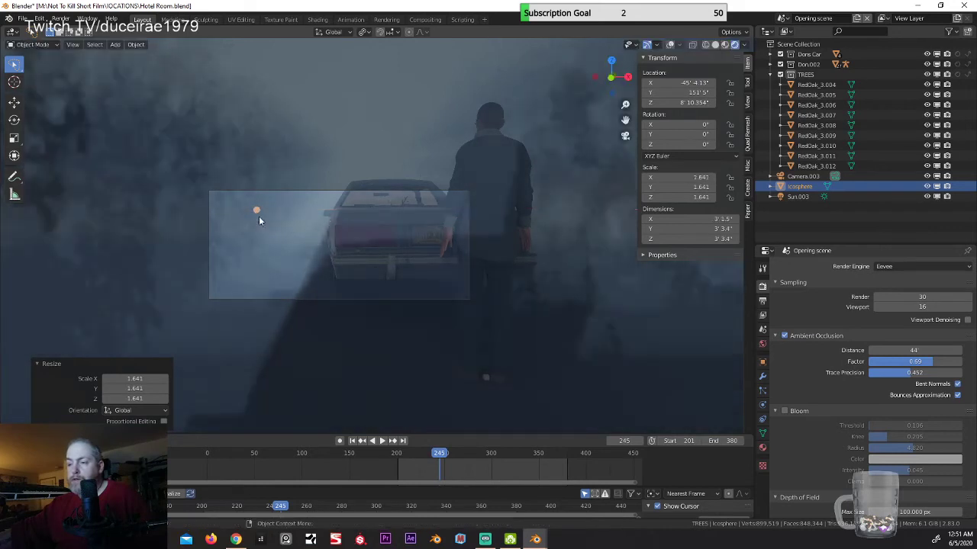
# Step: Narrow the ico sphere along the global X axis by a factor of about 0.58
pyautogui.press('s')
pyautogui.press('x')
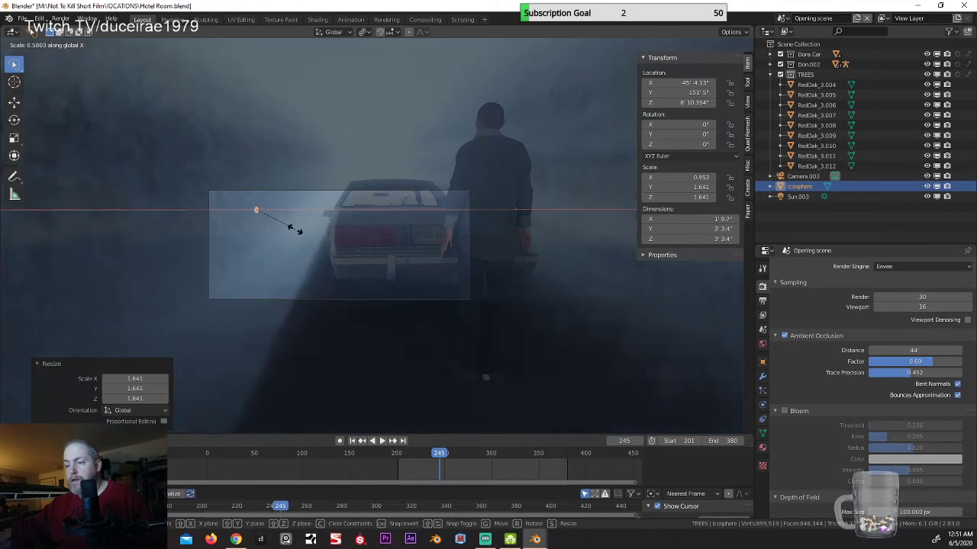
pyautogui.click(296, 232)
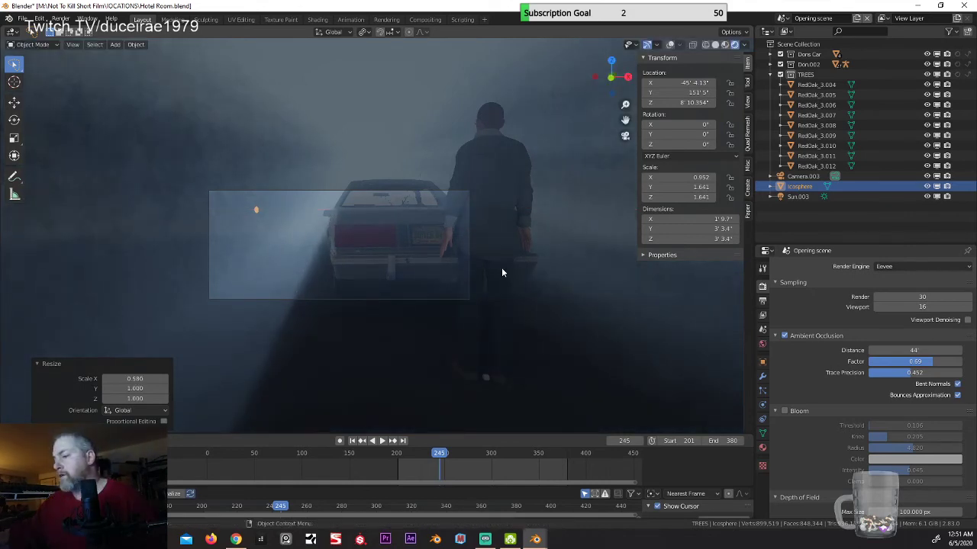
# Step: Enlarge the ico sphere uniformly by about 1.21, and narrow it along X to a scale of about 0.65
pyautogui.press('s')
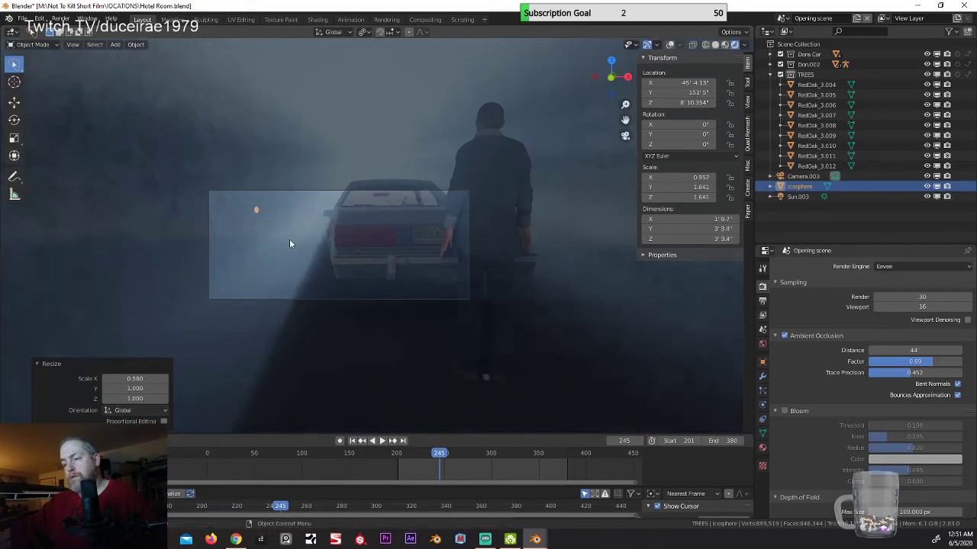
pyautogui.click(310, 248)
pyautogui.press('s')
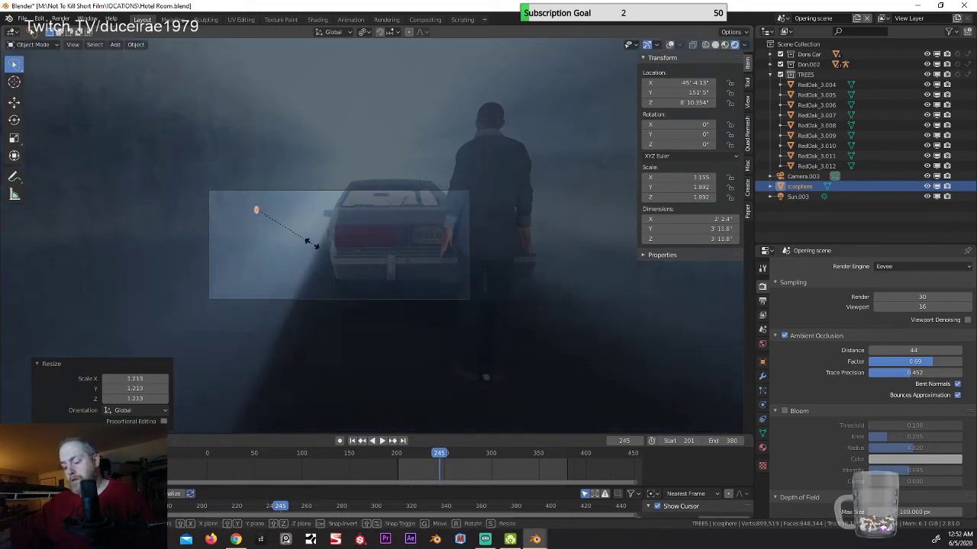
pyautogui.press('x')
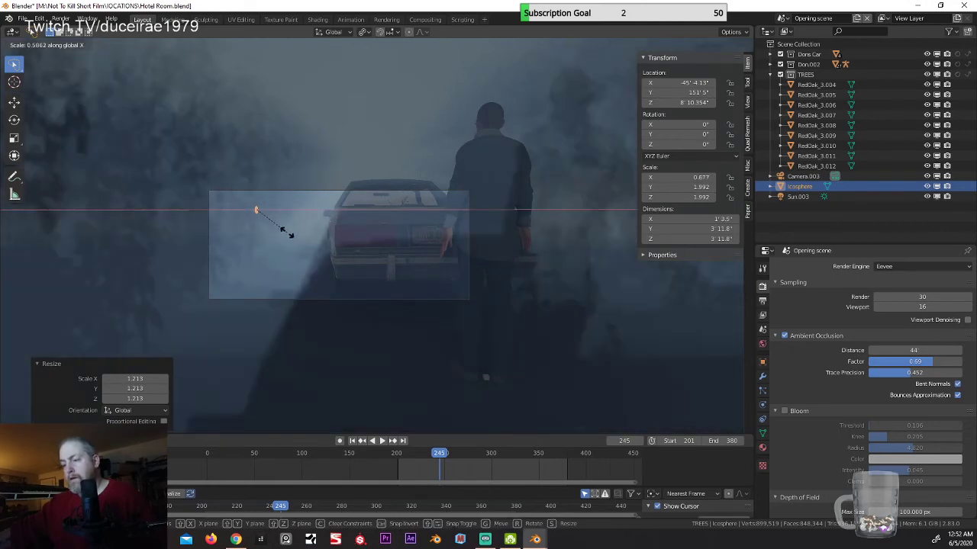
pyautogui.click(287, 231)
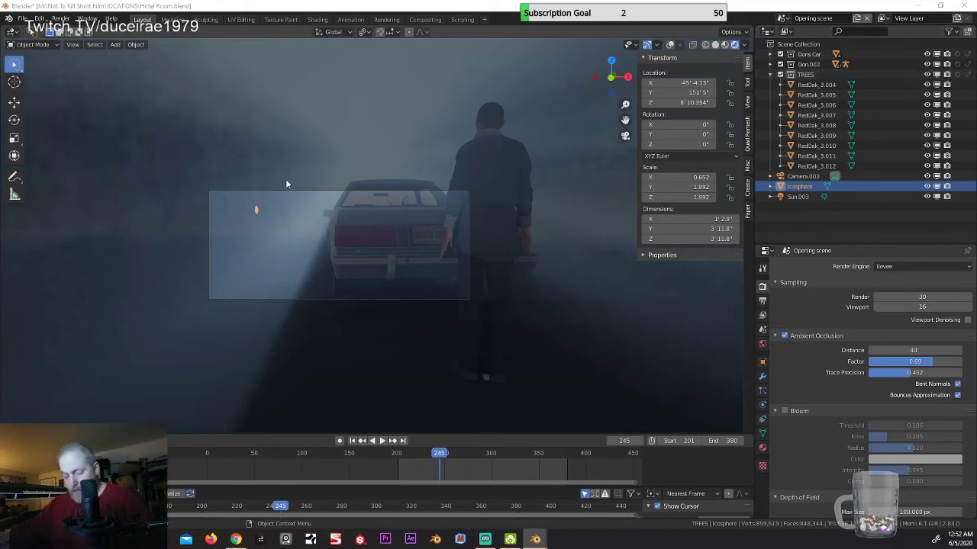
# Step: Show the overlays and duplicate the ico sphere about 30 feet along X, raising the copy about 6.5 feet
pyautogui.click(670, 45)
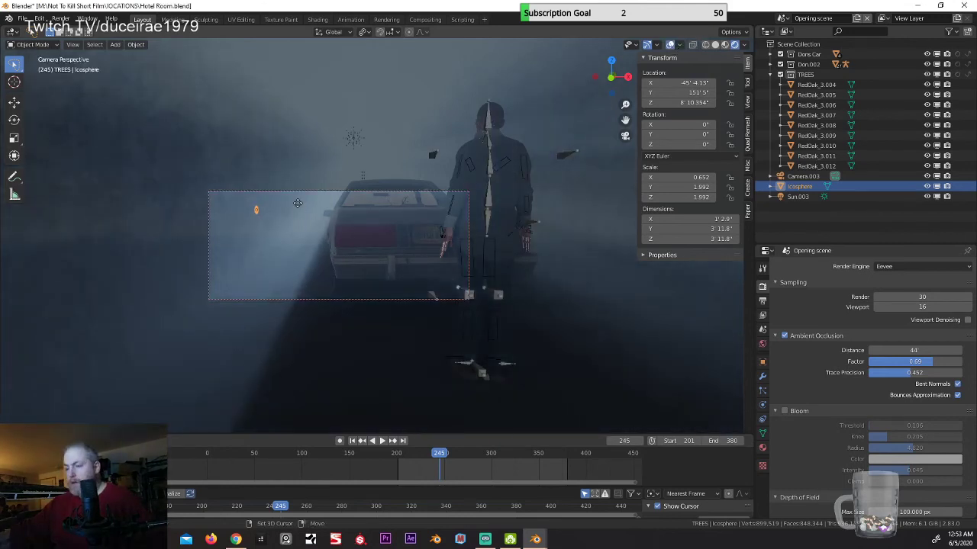
pyautogui.hotkey('shift', 'd')
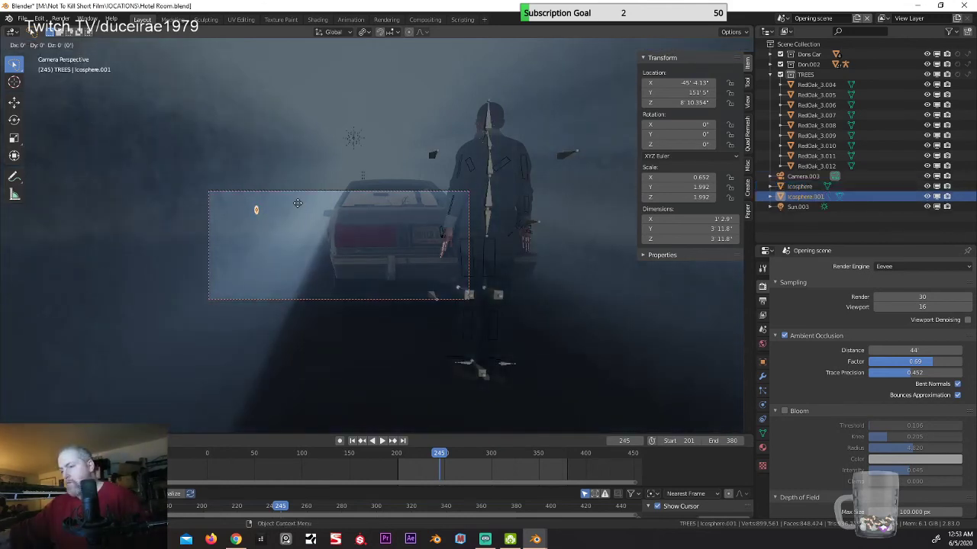
pyautogui.press('y')
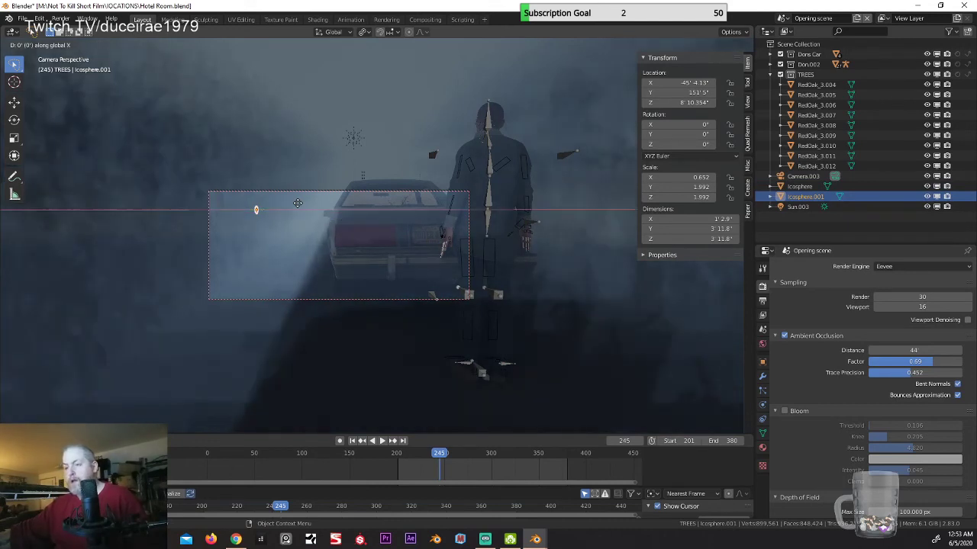
pyautogui.press('x')
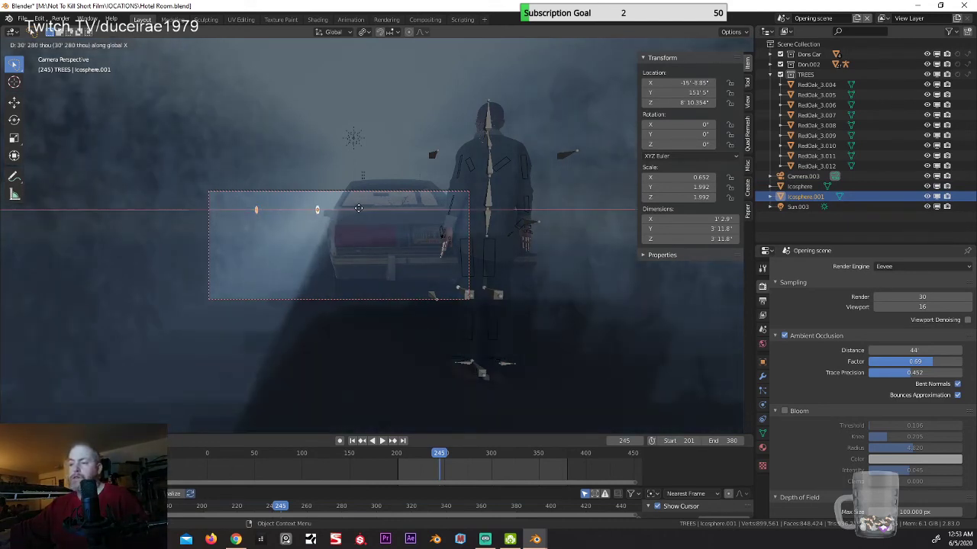
pyautogui.click(360, 213)
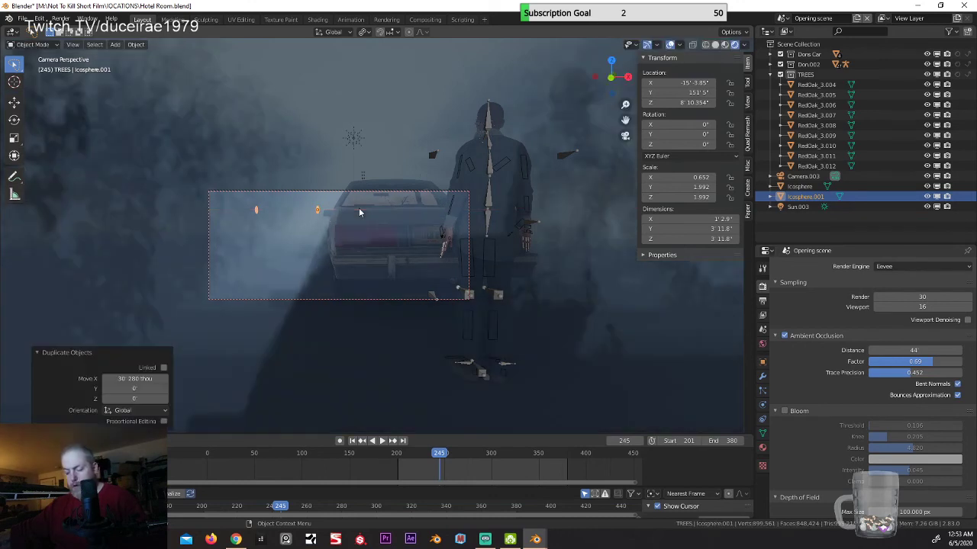
pyautogui.press('g')
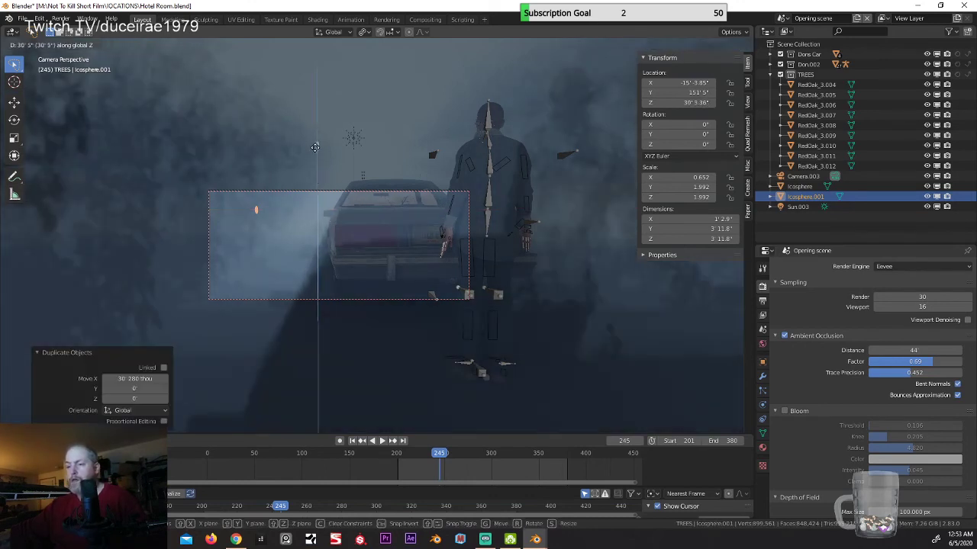
pyautogui.press('z')
pyautogui.click(315, 197)
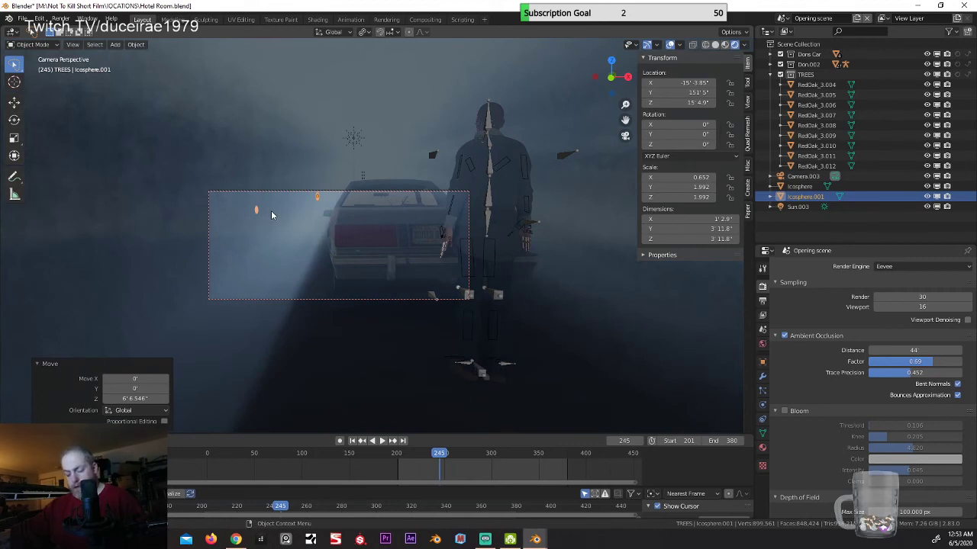
# Step: Add a linked duplicate of the raised sphere, moved about 50 feet in negative Y and 33 feet in negative X
pyautogui.hotkey('shift', 'd')
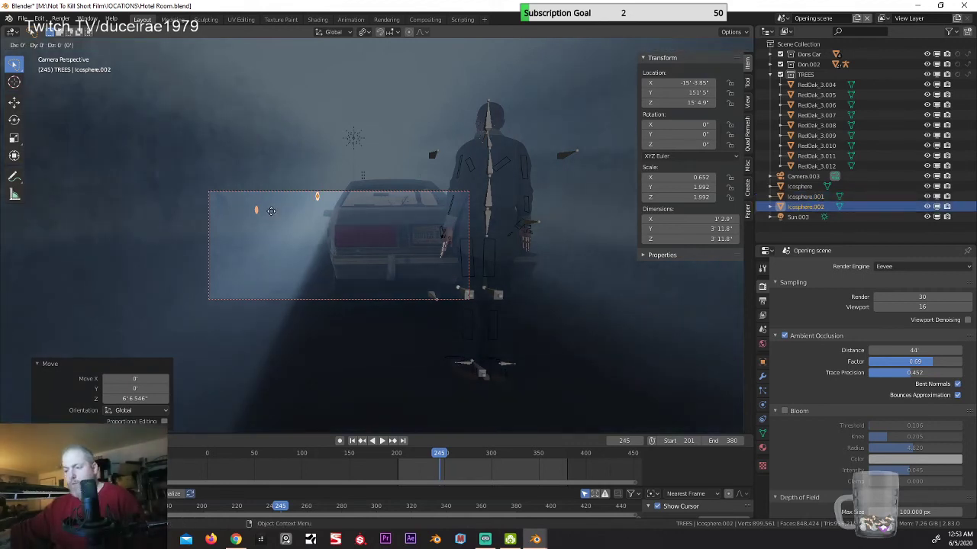
pyautogui.press('y')
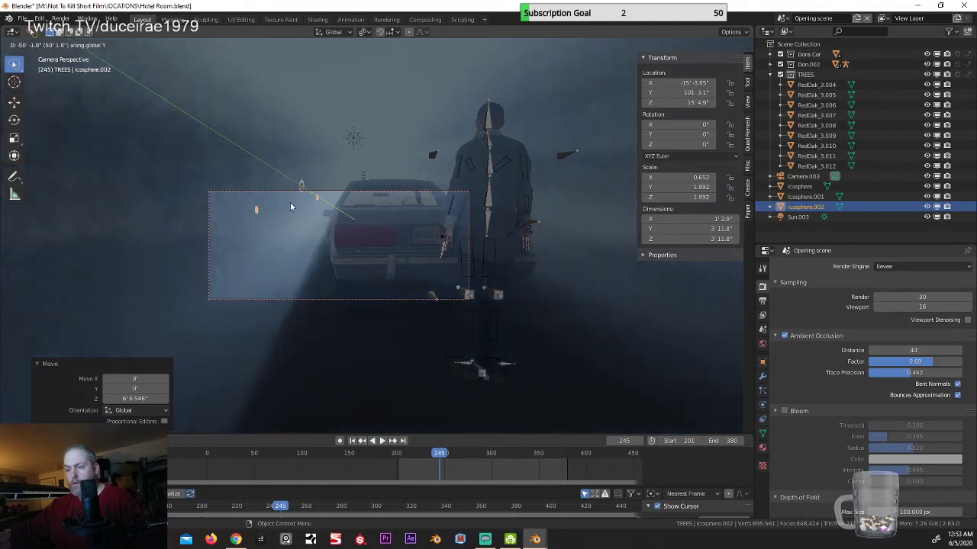
pyautogui.click(291, 207)
pyautogui.press('g')
pyautogui.press('x')
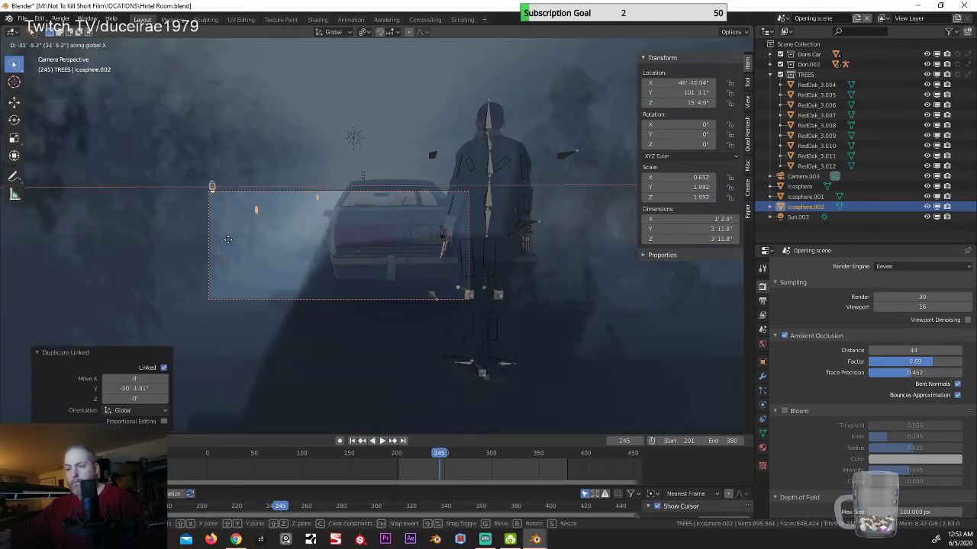
pyautogui.click(223, 244)
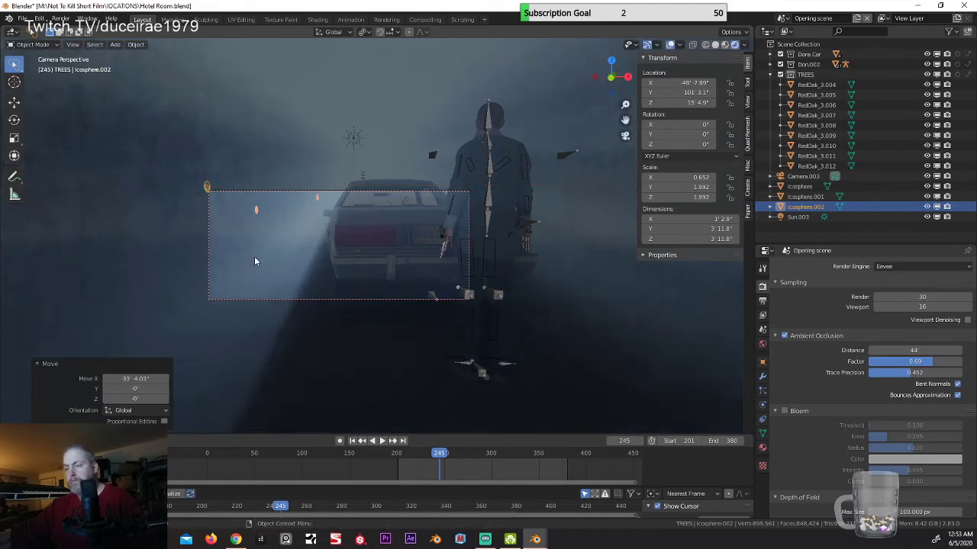
pyautogui.moveTo(247, 253)
pyautogui.mouseDown(button='middle')
pyautogui.moveTo(280, 255)
pyautogui.moveTo(254, 257)
pyautogui.mouseUp(button='middle')
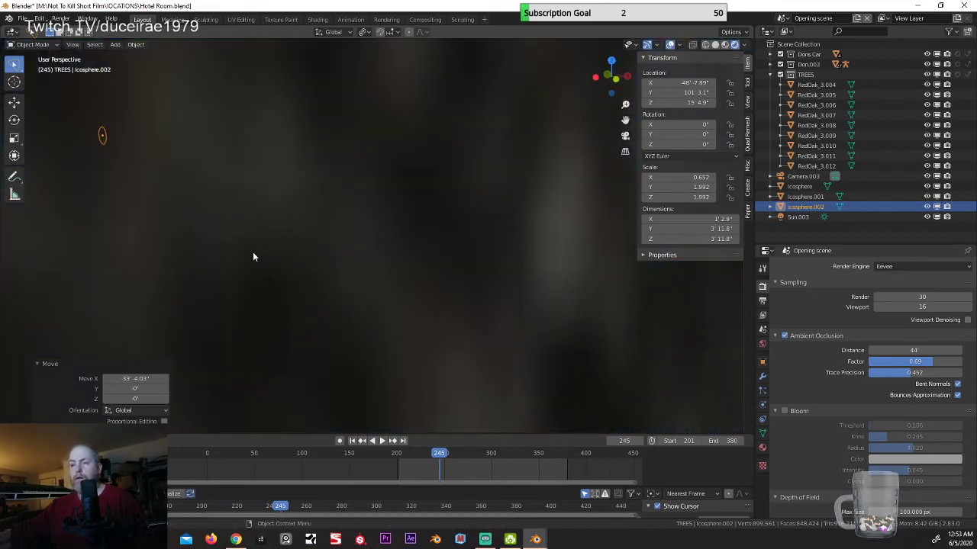
pyautogui.press('KP_0')
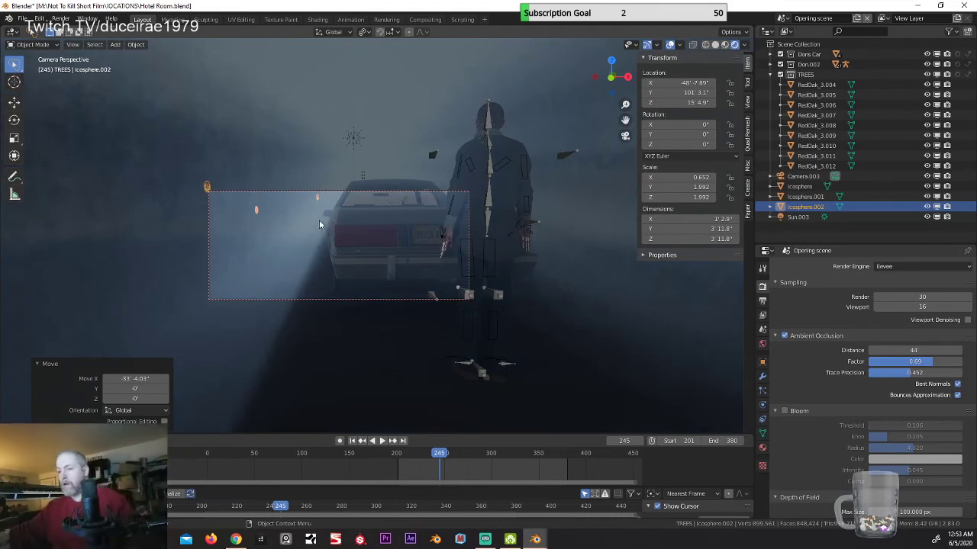
# Step: Add a linked duplicate of the newest sphere, moved about 112 feet along X and 66 feet along Y
pyautogui.hotkey('shift', 'd')
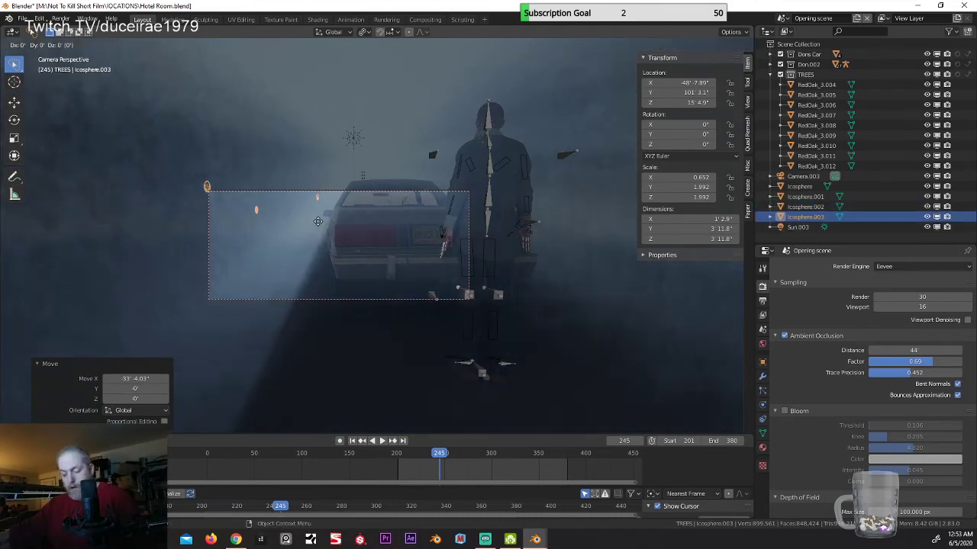
pyautogui.press('x')
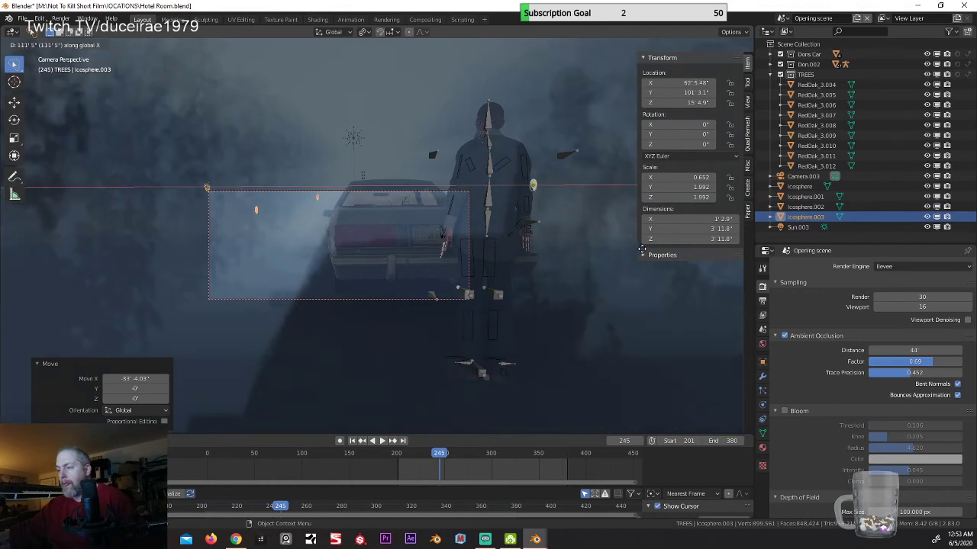
pyautogui.click(643, 253)
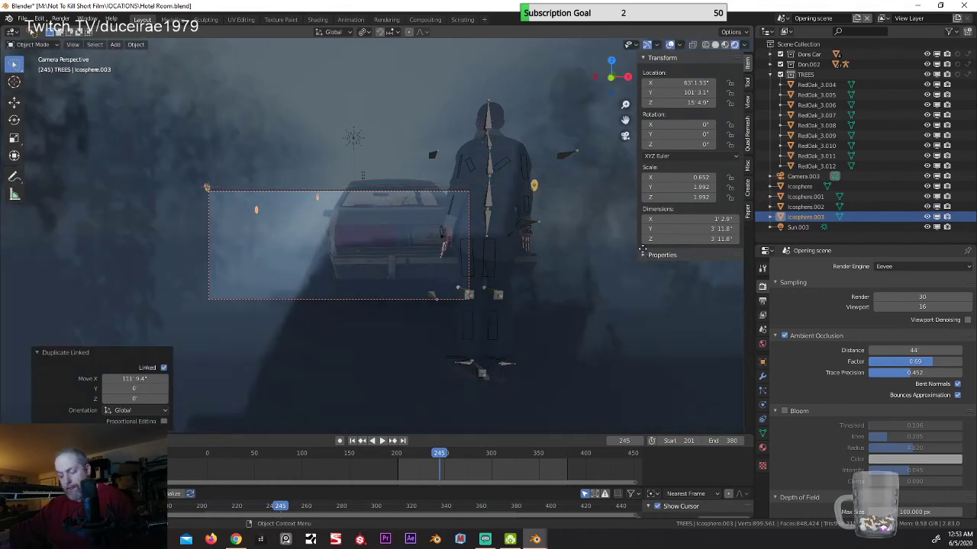
pyautogui.press('g')
pyautogui.press('y')
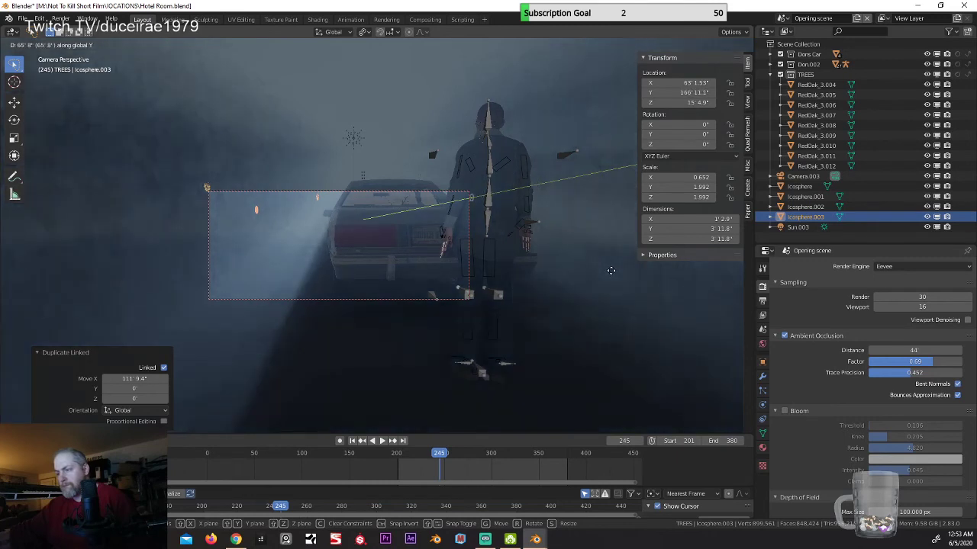
pyautogui.click(611, 271)
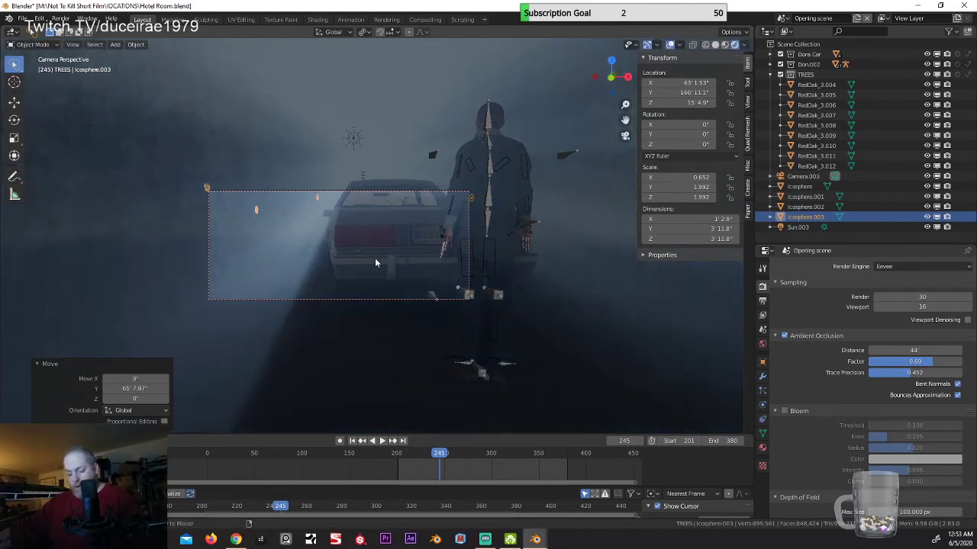
# Step: Add a linked duplicate of the newest sphere about 36 feet in negative X, and raise it about 11 feet
pyautogui.hotkey('shift', 'd')
pyautogui.press('x')
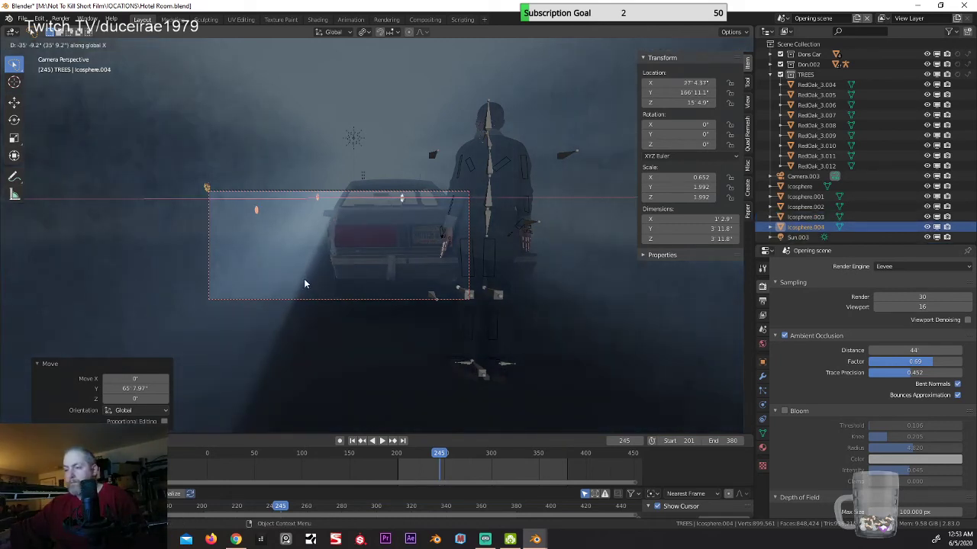
pyautogui.click(304, 281)
pyautogui.press('g')
pyautogui.press('z')
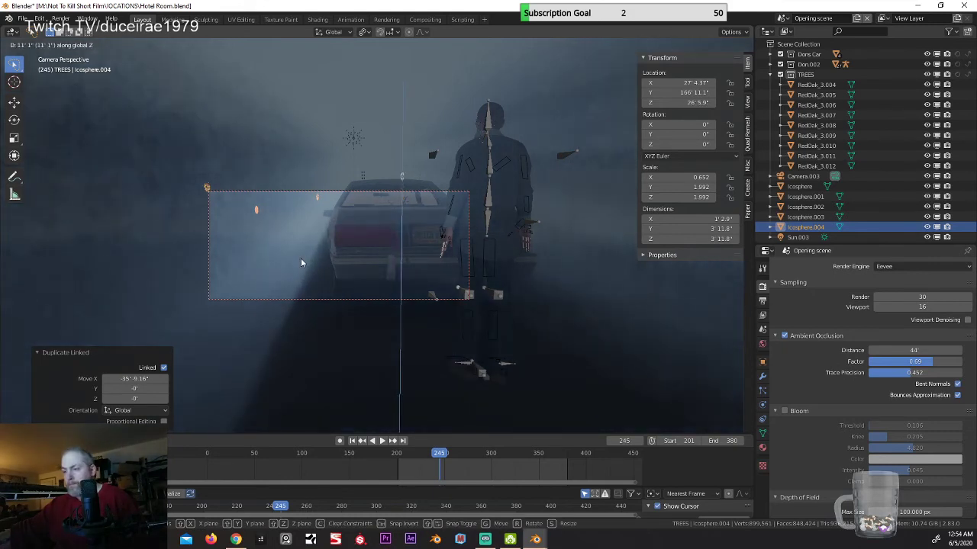
pyautogui.click(301, 263)
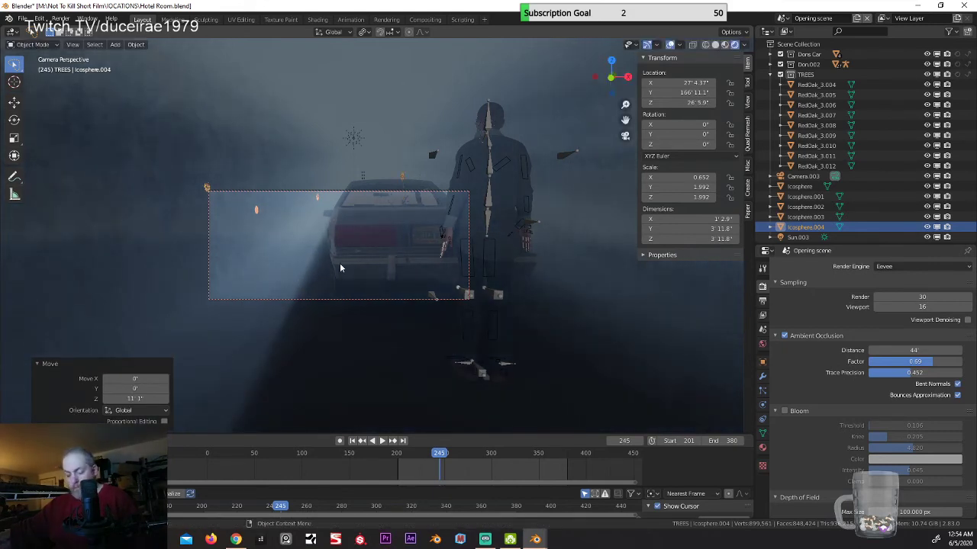
# Step: Add a linked duplicate of the newest sphere, moved about 17 feet in negative X, 12 feet down and 106 feet along Y
pyautogui.hotkey('alt', 'd')
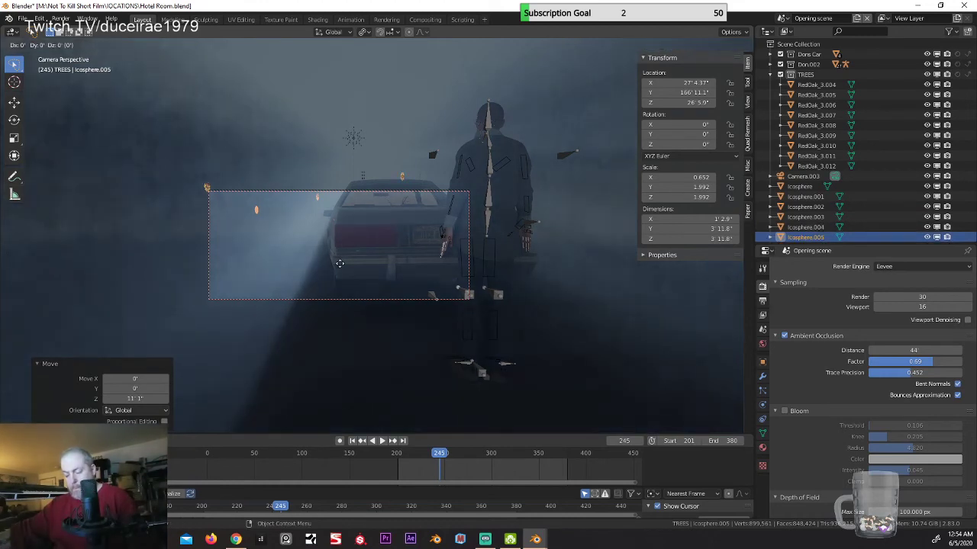
pyautogui.press('x')
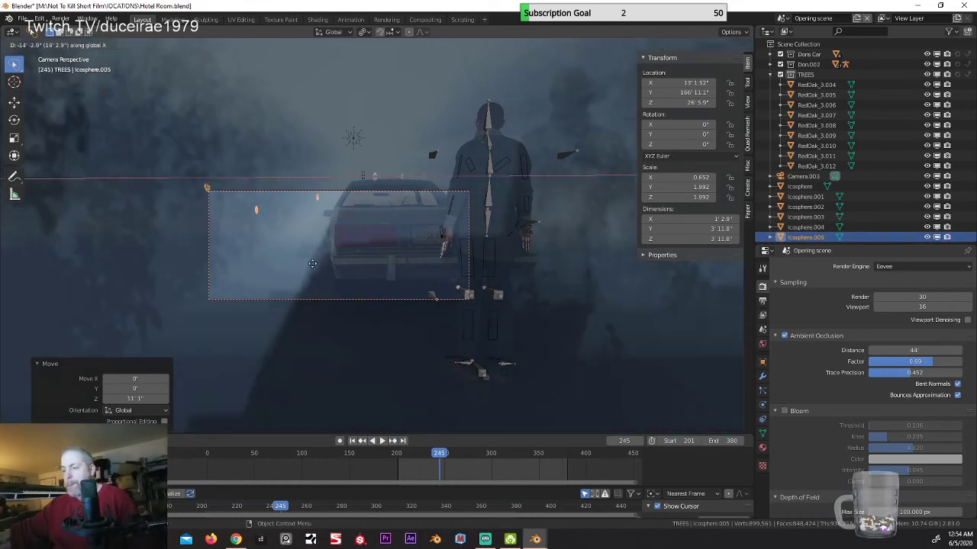
pyautogui.click(309, 267)
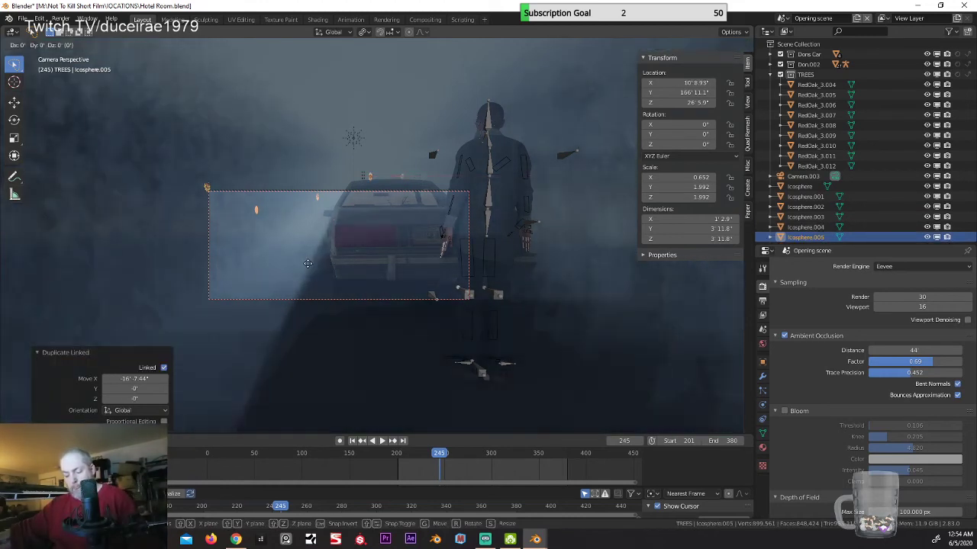
pyautogui.press('g')
pyautogui.press('z')
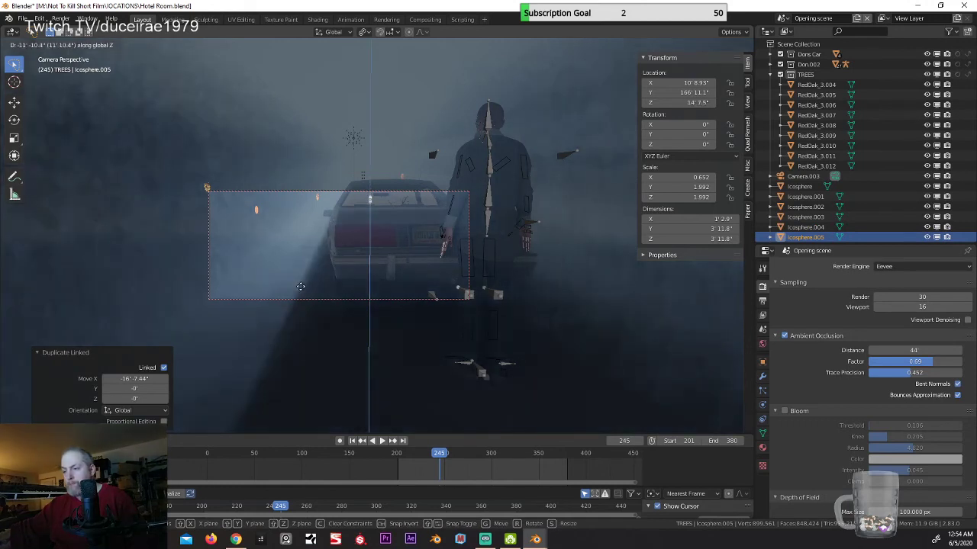
pyautogui.click(301, 286)
pyautogui.press('g')
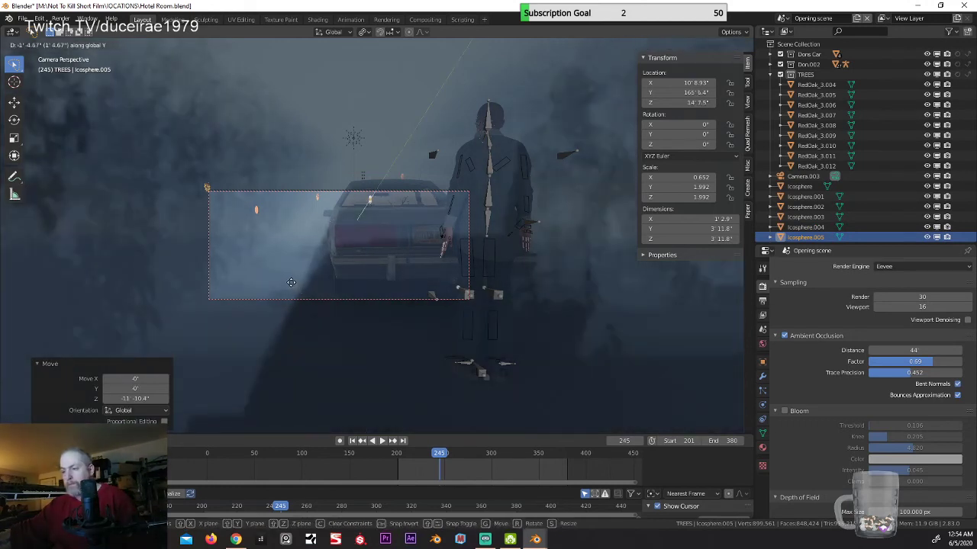
pyautogui.press('y')
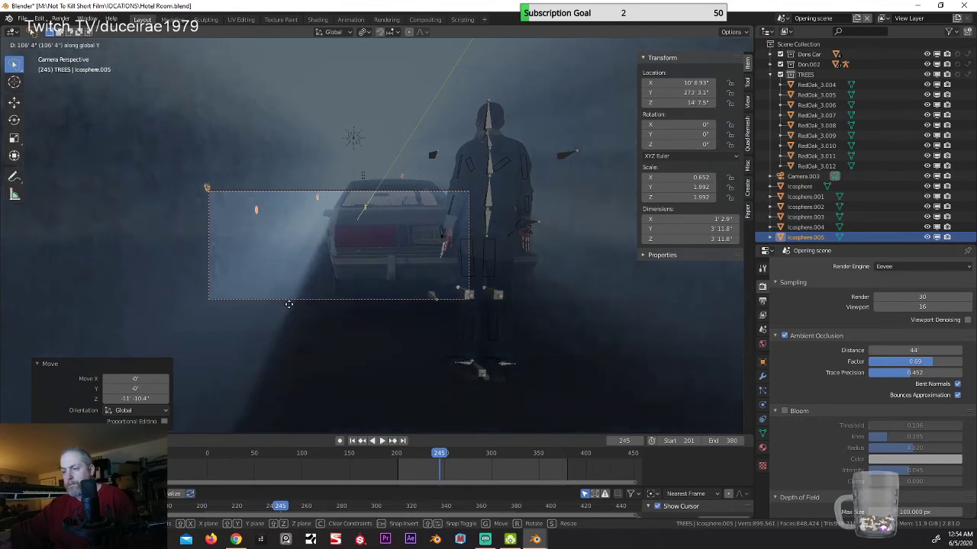
pyautogui.click(283, 312)
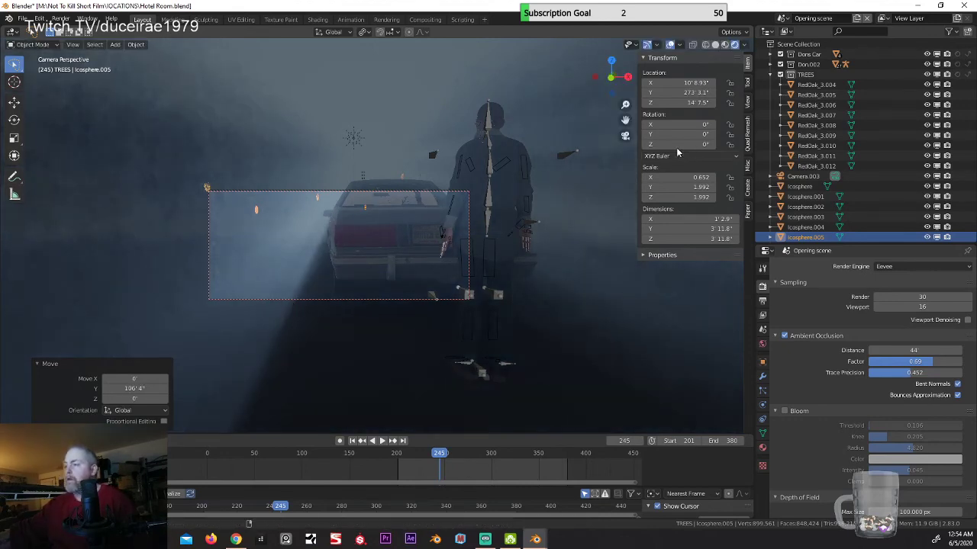
# Step: Hide the overlays and examine the distant spheres around the car from the camera view and from an orbited angle
pyautogui.click(674, 44)
pyautogui.scroll(1, 373, 267)
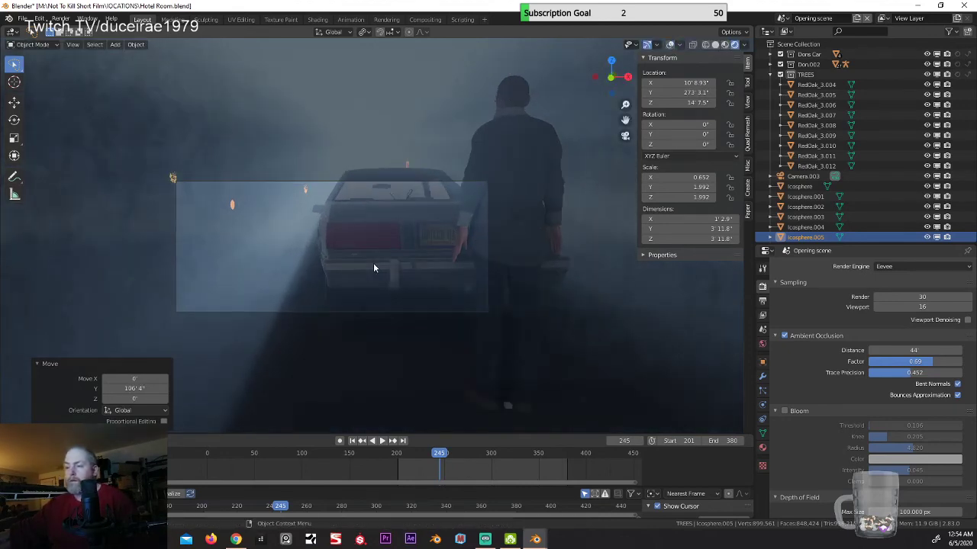
pyautogui.press('KP_0')
pyautogui.press('KP_0')
pyautogui.moveTo(373, 270); pyautogui.dragTo(426, 273, button='middle')
pyautogui.moveTo(387, 270); pyautogui.dragTo(319, 268, button='middle')
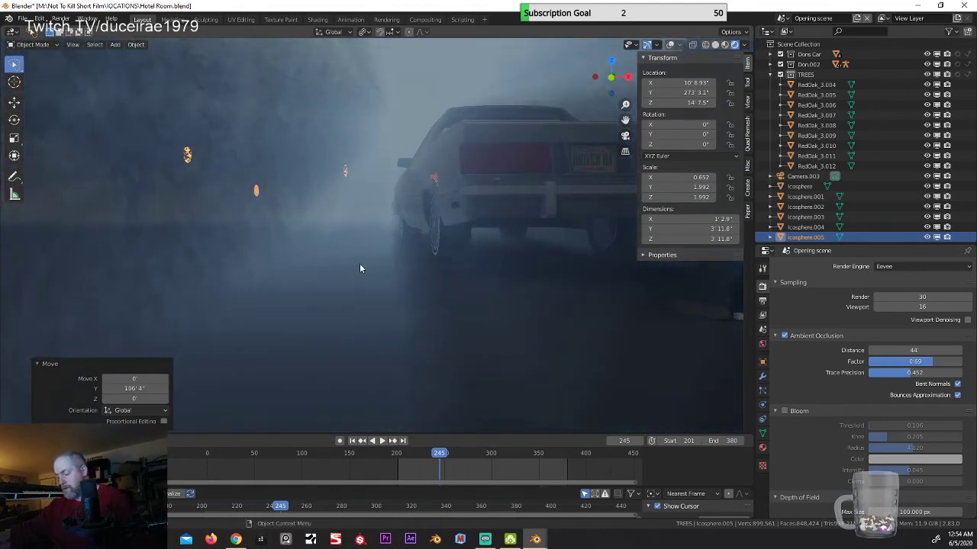
pyautogui.press('KP_0')
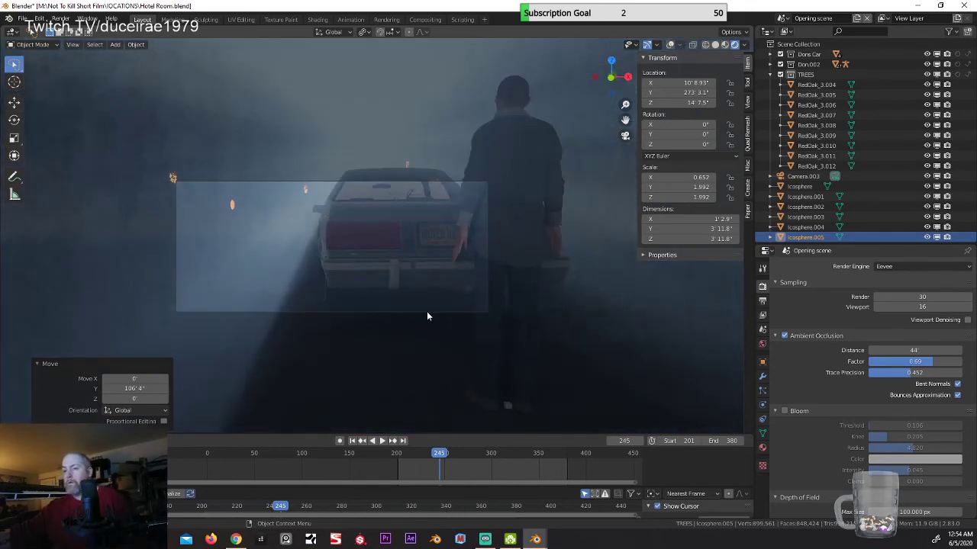
# Step: Shift the camera about 5.3 inches along X and 1.1 inches down, and check the framing without overlays
pyautogui.hotkey('shift', 'alt', 'z')
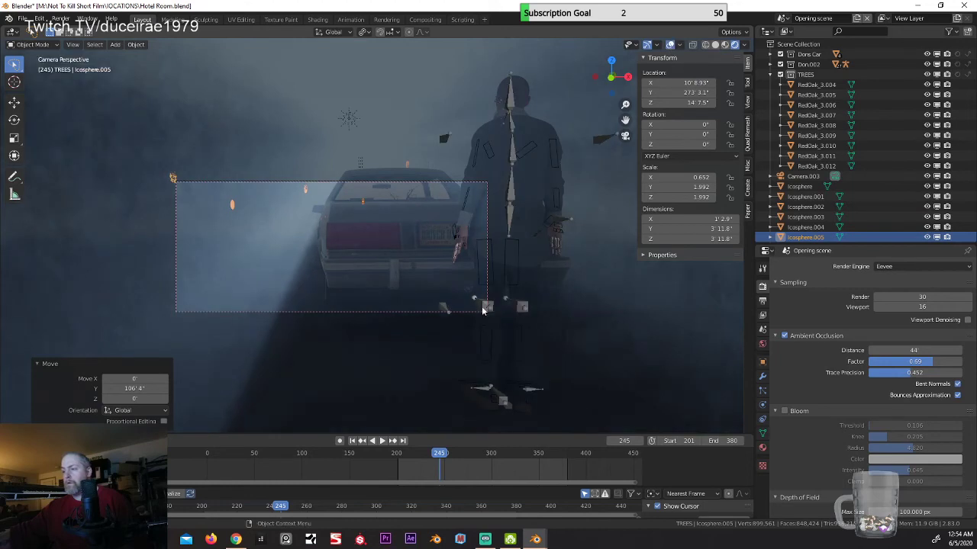
pyautogui.click(359, 314)
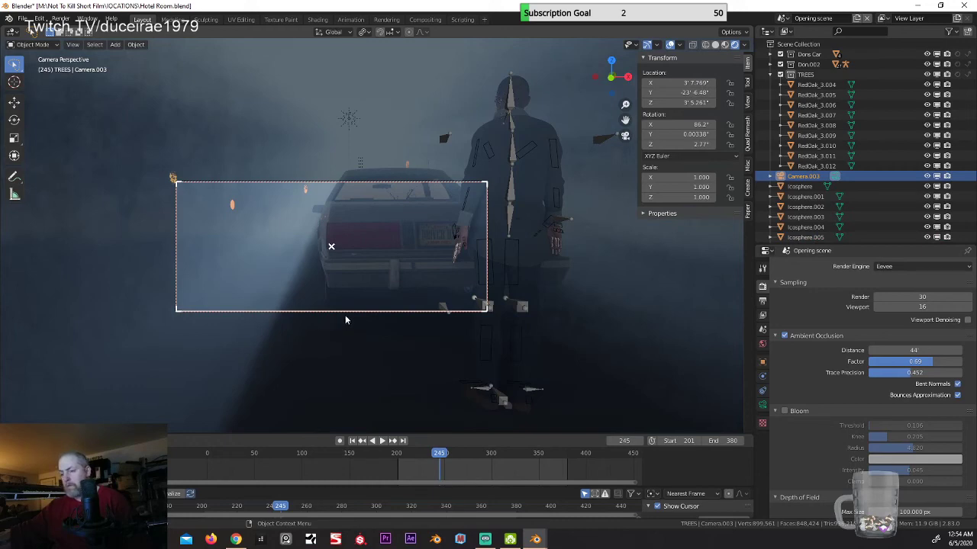
pyautogui.press('g')
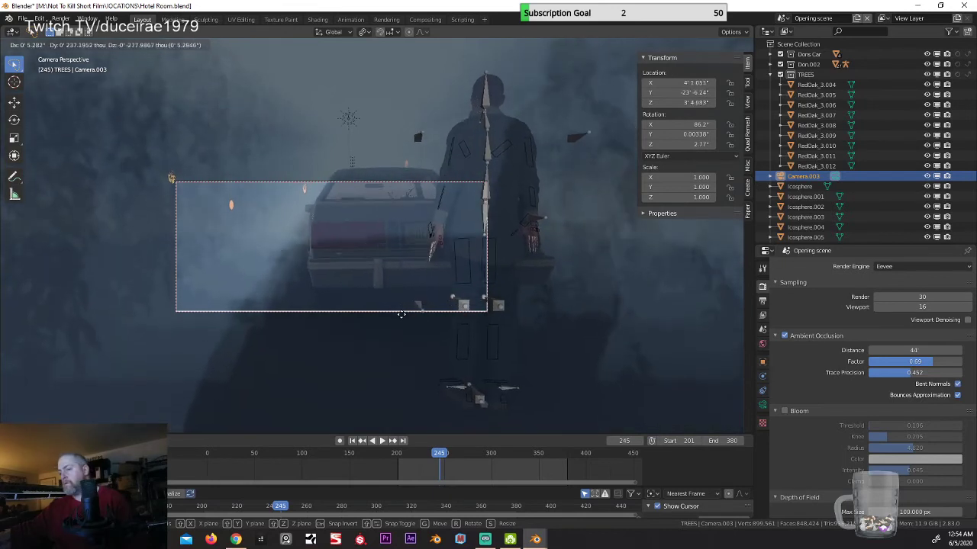
pyautogui.click(419, 304)
pyautogui.click(669, 45)
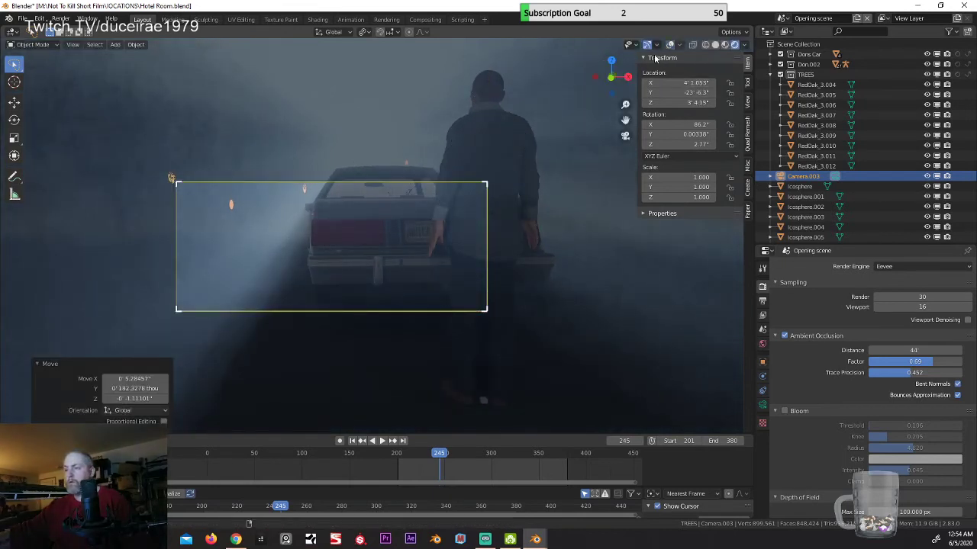
pyautogui.click(670, 45)
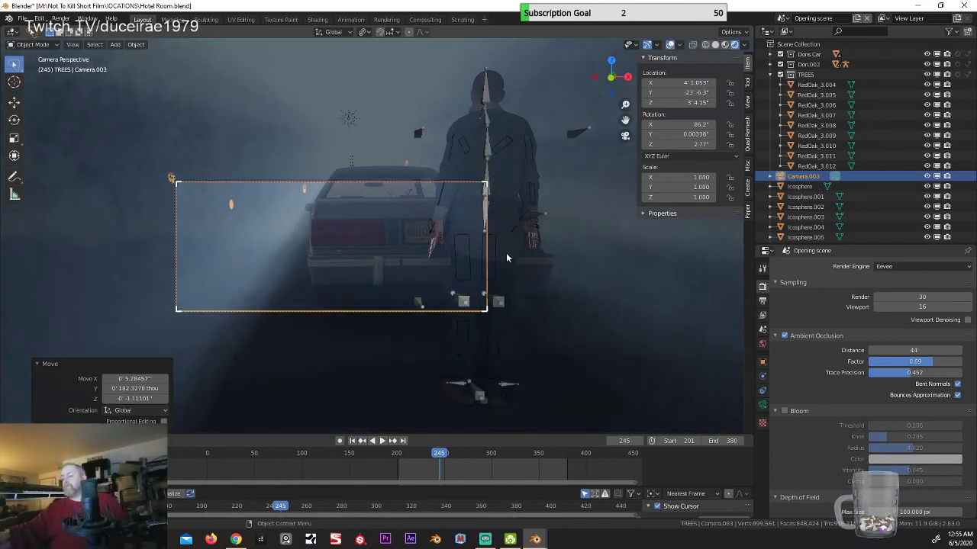
# Step: Turn off Scene Lights and Scene World for the rendered viewport shading
pyautogui.click(744, 45)
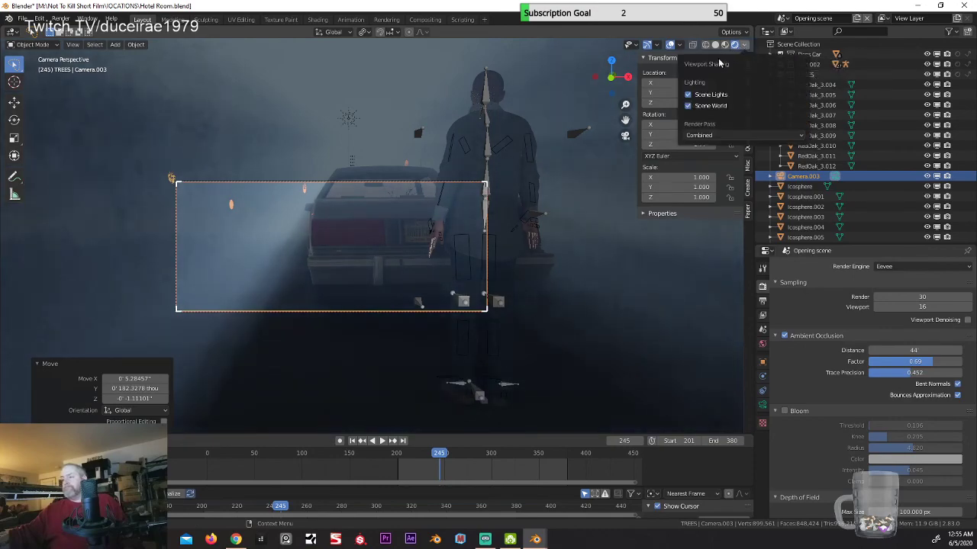
pyautogui.click(687, 95)
pyautogui.click(687, 105)
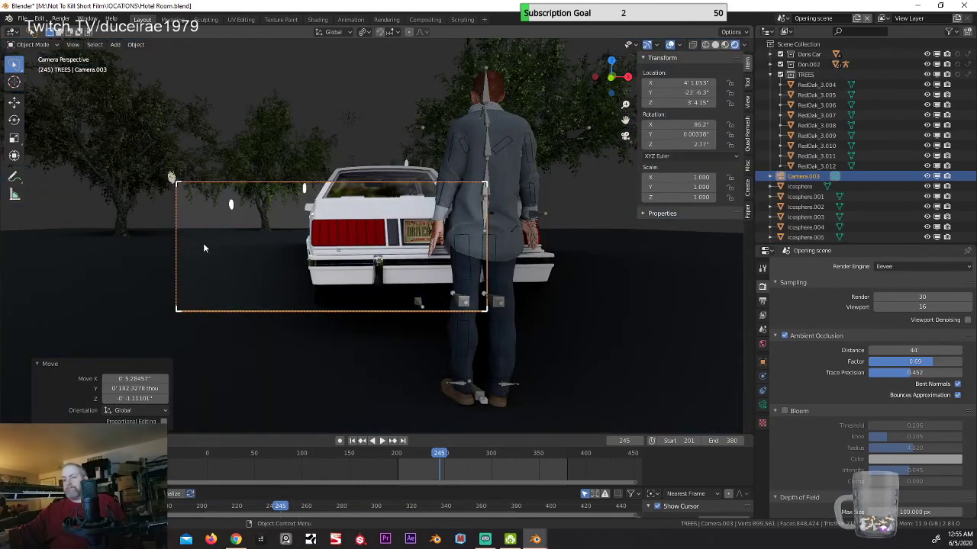
# Step: Select all six ico spheres beyond the trees and scale them along Y by about 0.36
pyautogui.moveTo(203, 242); pyautogui.dragTo(246, 268, button='middle')
pyautogui.scroll(-4, 246, 260)
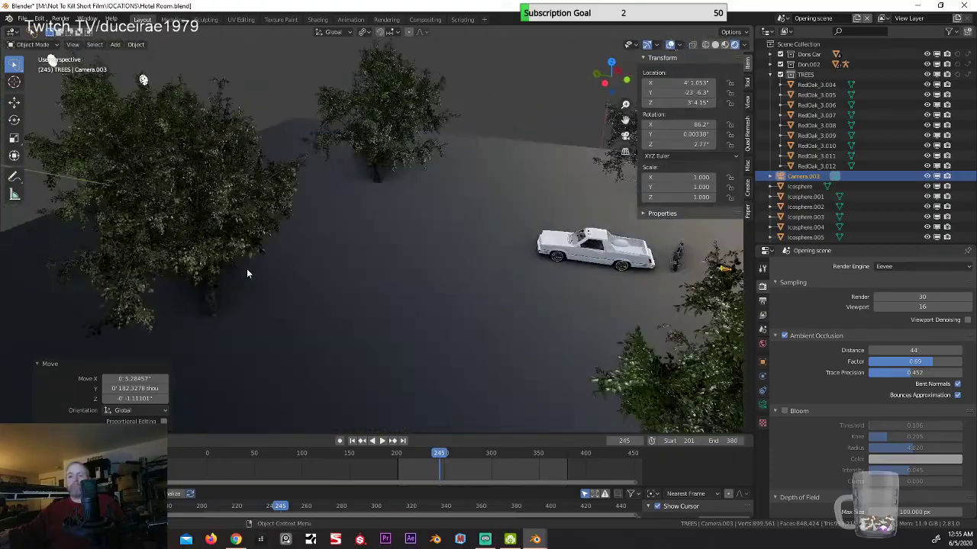
pyautogui.scroll(-4, 247, 269)
pyautogui.moveTo(180, 263); pyautogui.dragTo(235, 272, button='middle')
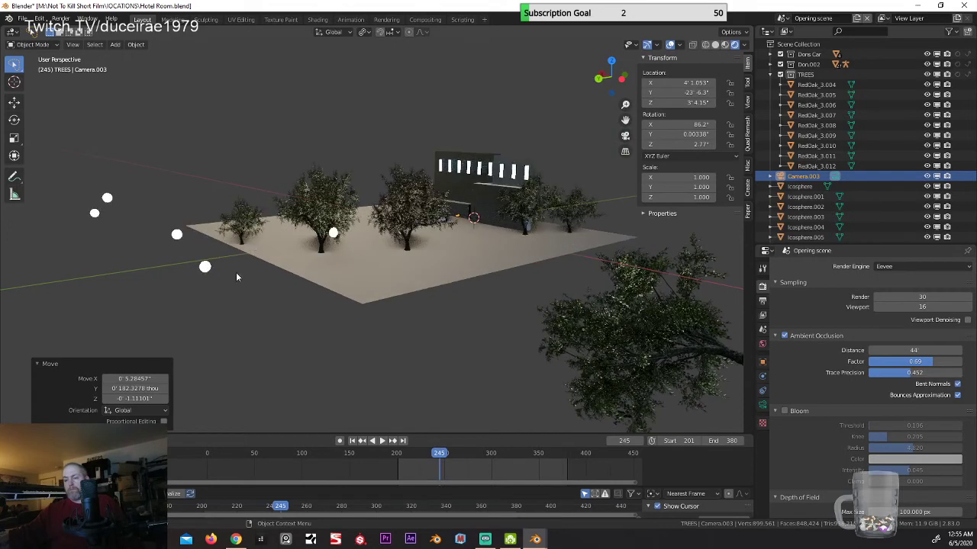
pyautogui.click(328, 264)
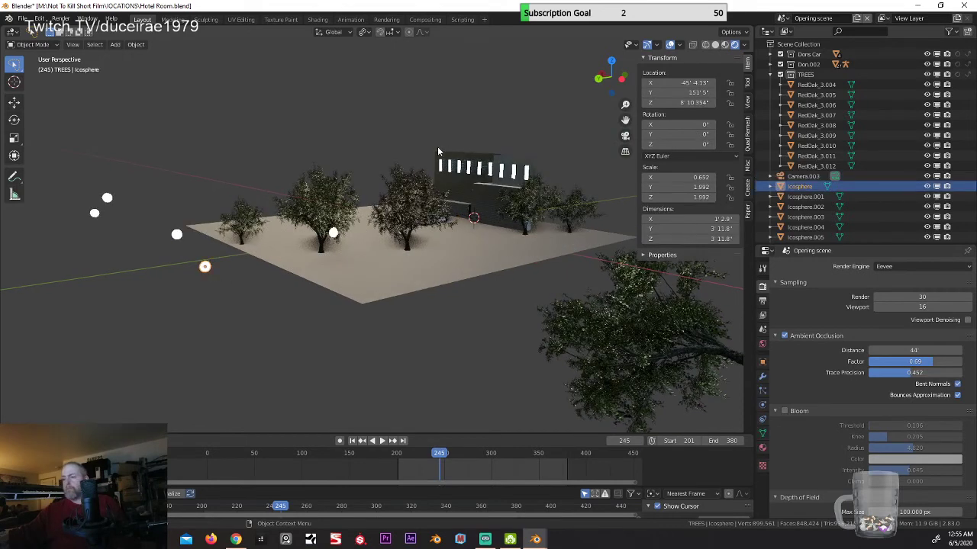
pyautogui.click(334, 238)
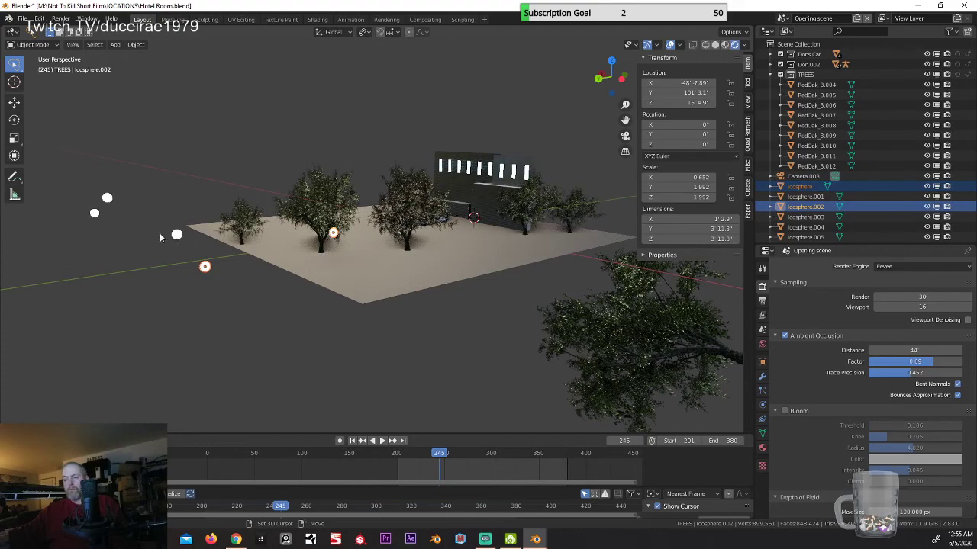
pyautogui.keyDown('shift'); pyautogui.click(177, 234); pyautogui.keyUp('shift')
pyautogui.keyDown('shift'); pyautogui.click(103, 201); pyautogui.keyUp('shift')
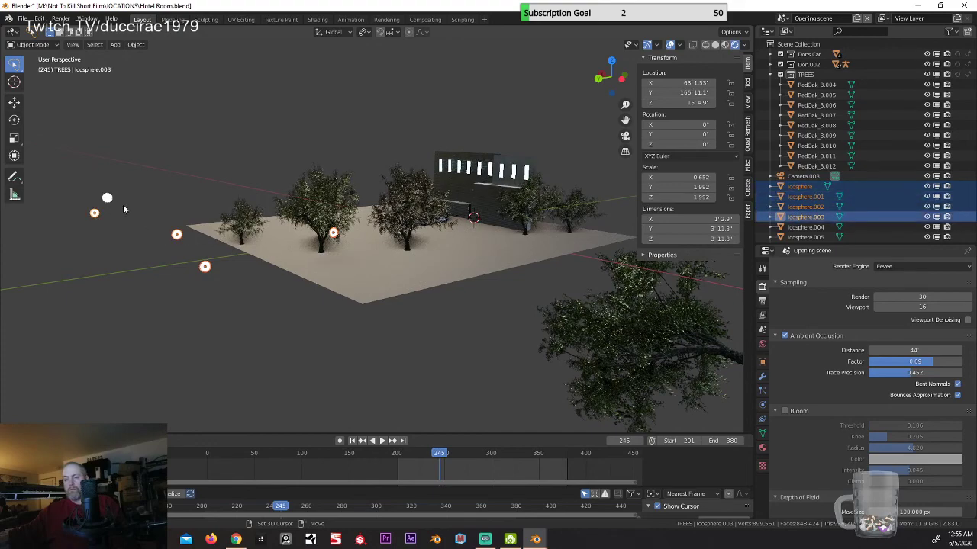
pyautogui.keyDown('shift'); pyautogui.click(197, 264); pyautogui.keyUp('shift')
pyautogui.moveTo(181, 258); pyautogui.dragTo(115, 216, button='middle')
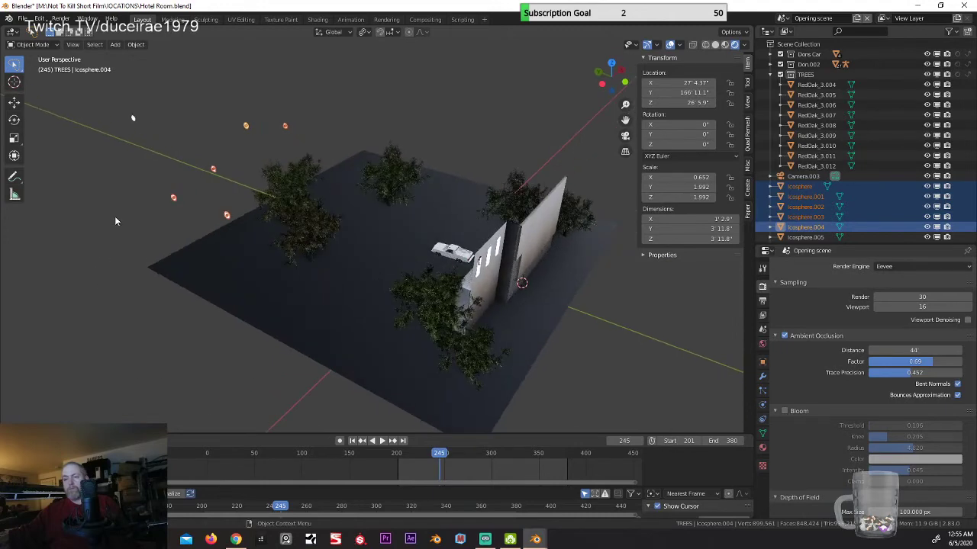
pyautogui.keyDown('shift'); pyautogui.click(134, 119); pyautogui.keyUp('shift')
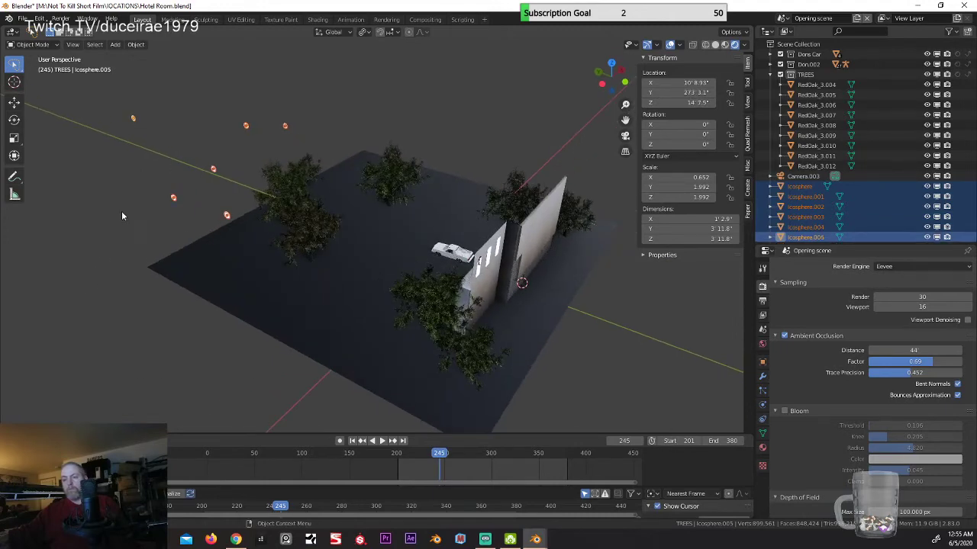
pyautogui.moveTo(122, 216); pyautogui.dragTo(397, 340, button='middle')
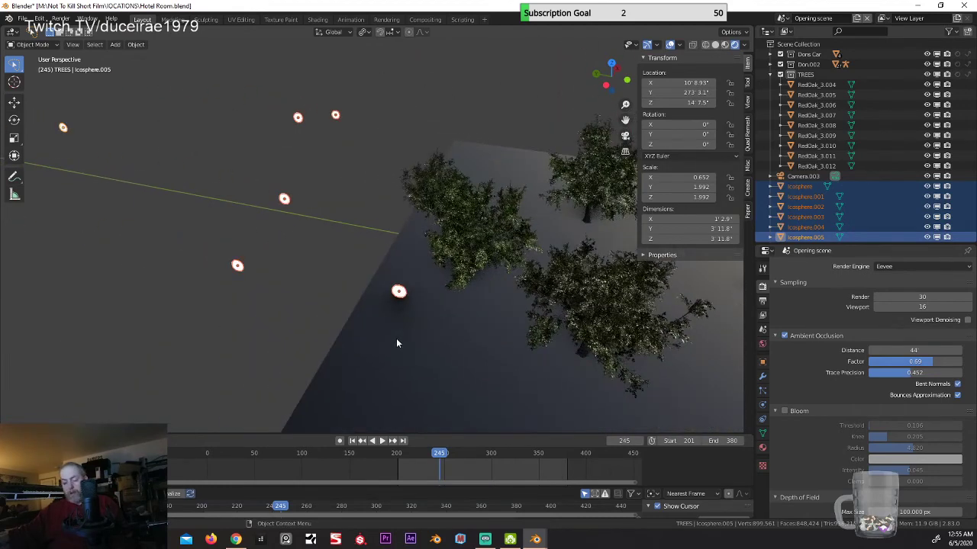
pyautogui.press('s')
pyautogui.press('y')
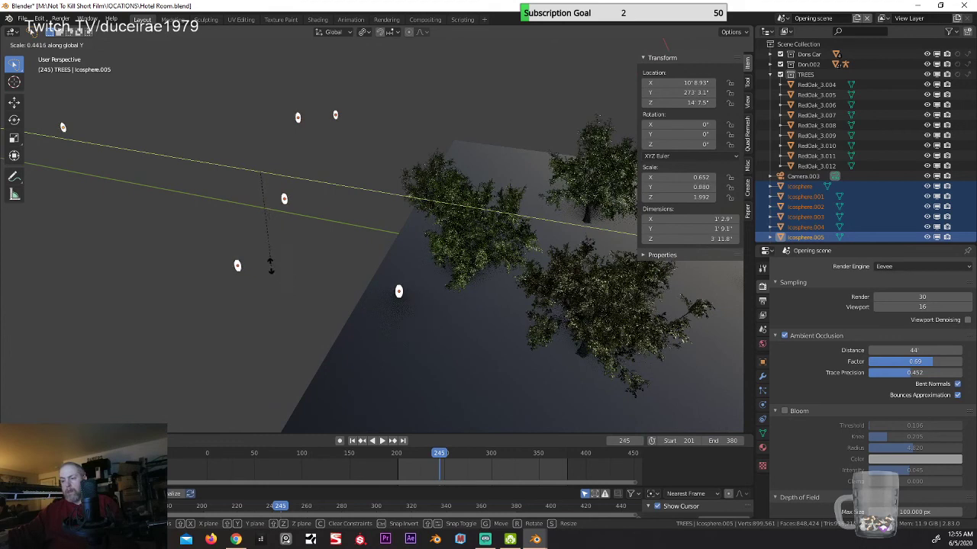
pyautogui.click(281, 268)
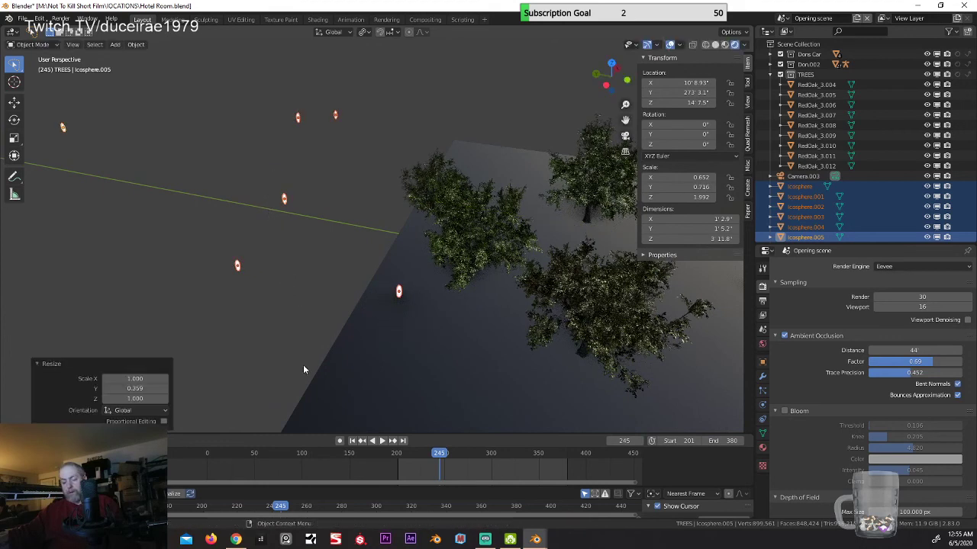
# Step: Narrow the six selected spheres along X by a factor of about 0.8, and deselect them
pyautogui.press('s')
pyautogui.press('x')
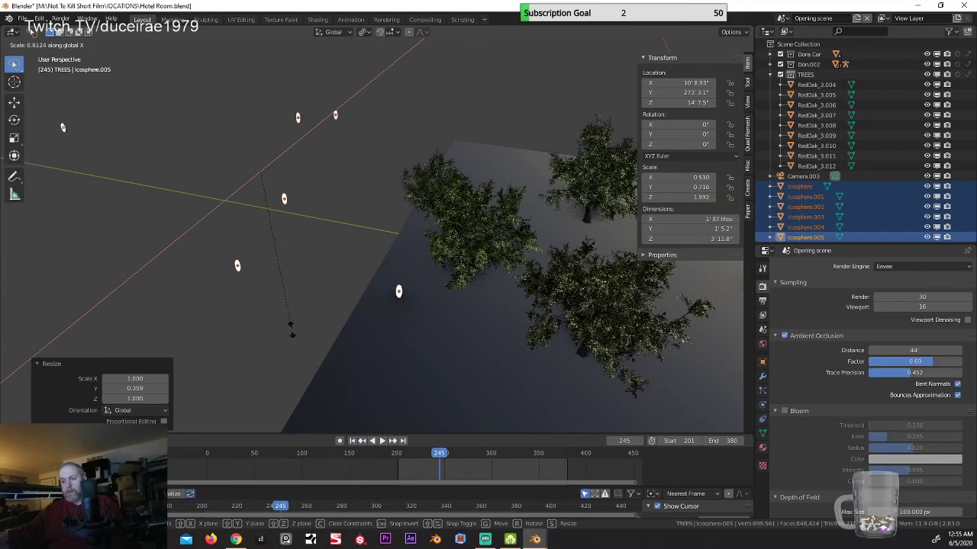
pyautogui.click(292, 329)
pyautogui.moveTo(328, 334); pyautogui.dragTo(373, 329, button='middle')
pyautogui.click(372, 329)
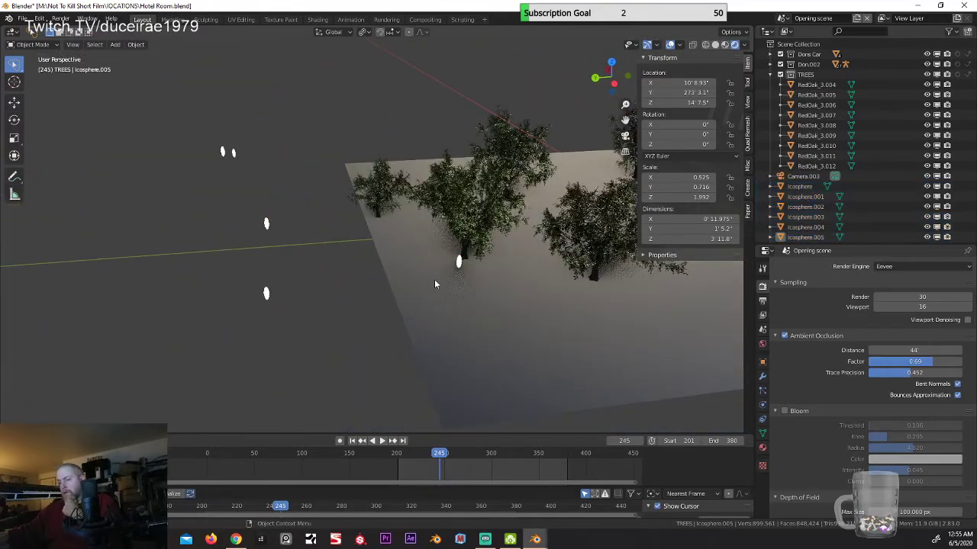
# Step: Move the sphere nearest the trees about 17 feet in negative X, and return to the camera view
pyautogui.click(458, 263)
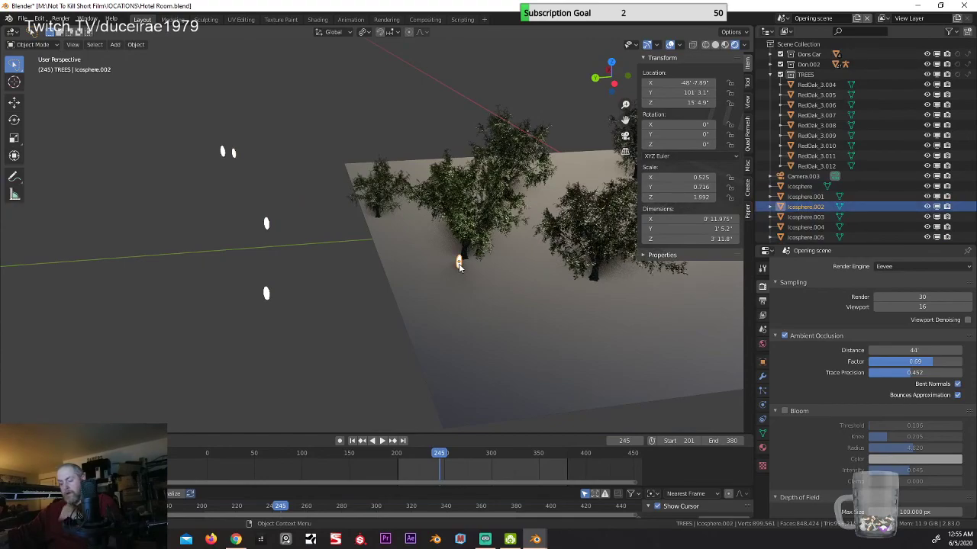
pyautogui.press('g')
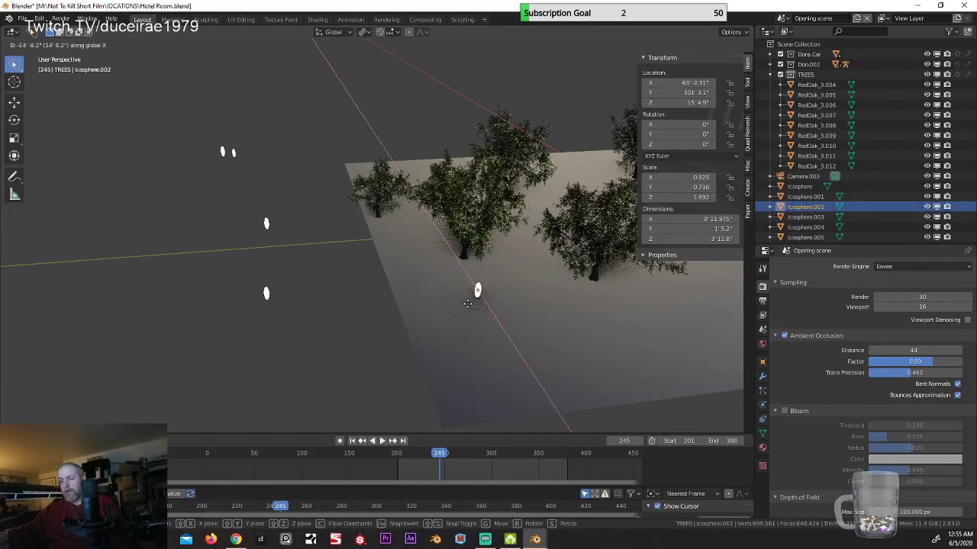
pyautogui.click(468, 307)
pyautogui.scroll(-5, 377, 319)
pyautogui.moveTo(377, 318); pyautogui.dragTo(269, 294, button='middle')
pyautogui.press('KP_0')
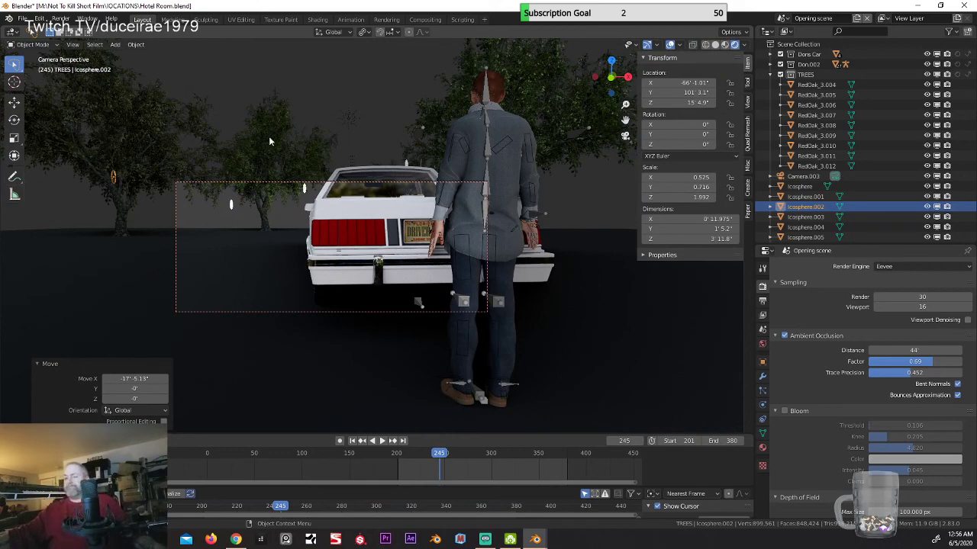
# Step: Save the Hotel Room file, inspect the spheres among the trees from outside the camera, and save the file again
pyautogui.click(23, 18)
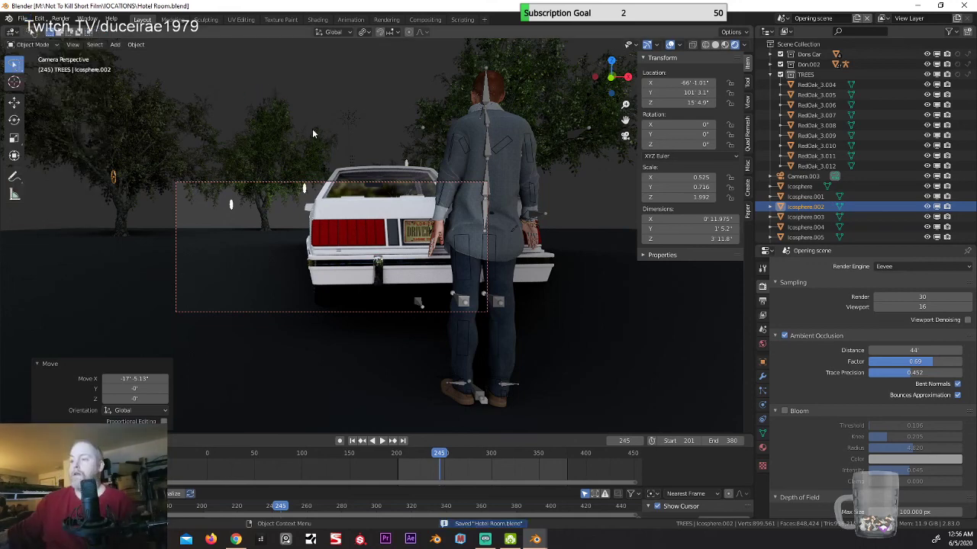
pyautogui.moveTo(312, 128); pyautogui.dragTo(279, 165, button='middle')
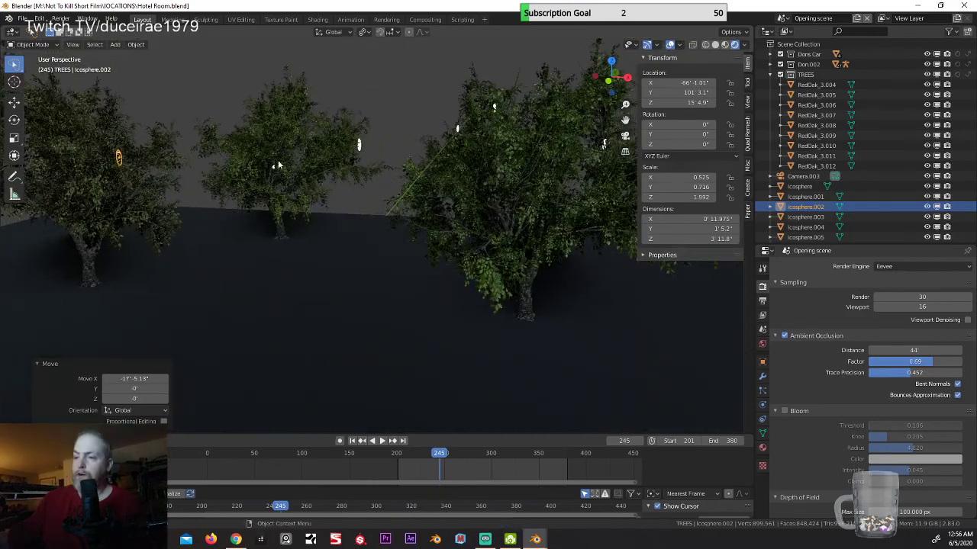
pyautogui.moveTo(390, 173); pyautogui.dragTo(428, 175, button='middle')
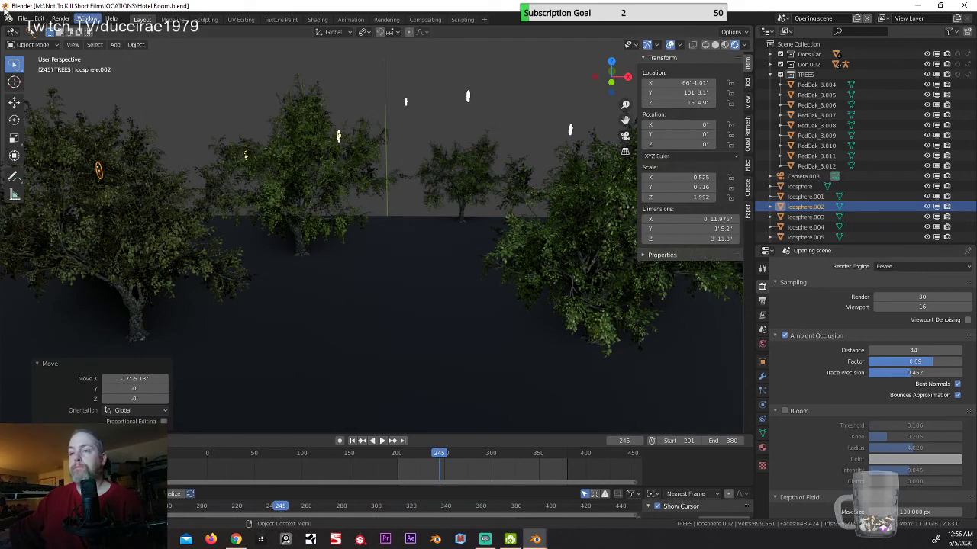
pyautogui.click(23, 18)
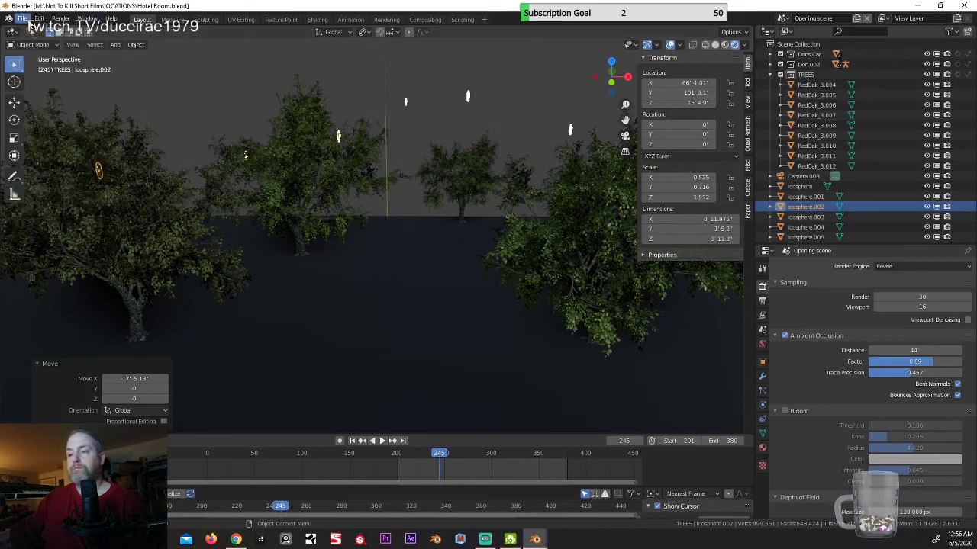
pyautogui.click(23, 19)
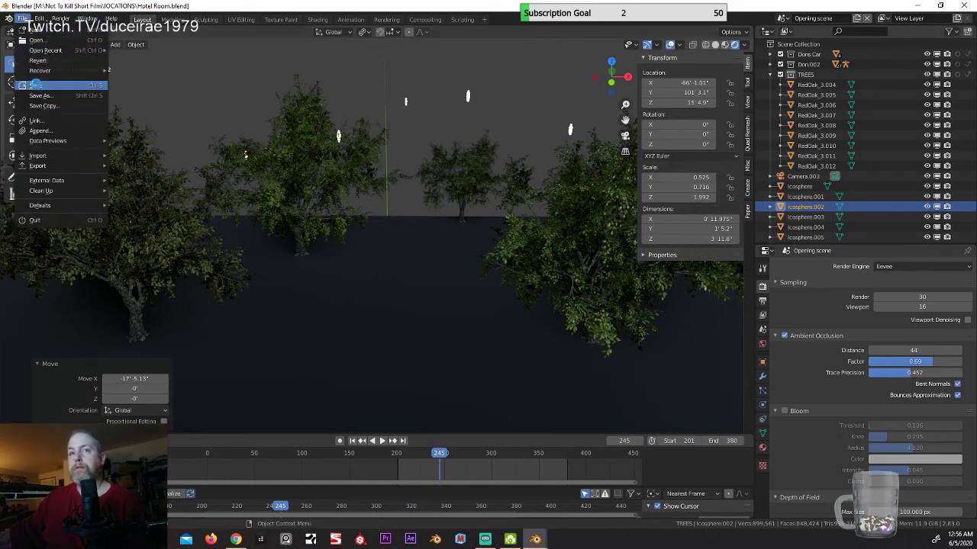
pyautogui.click(35, 84)
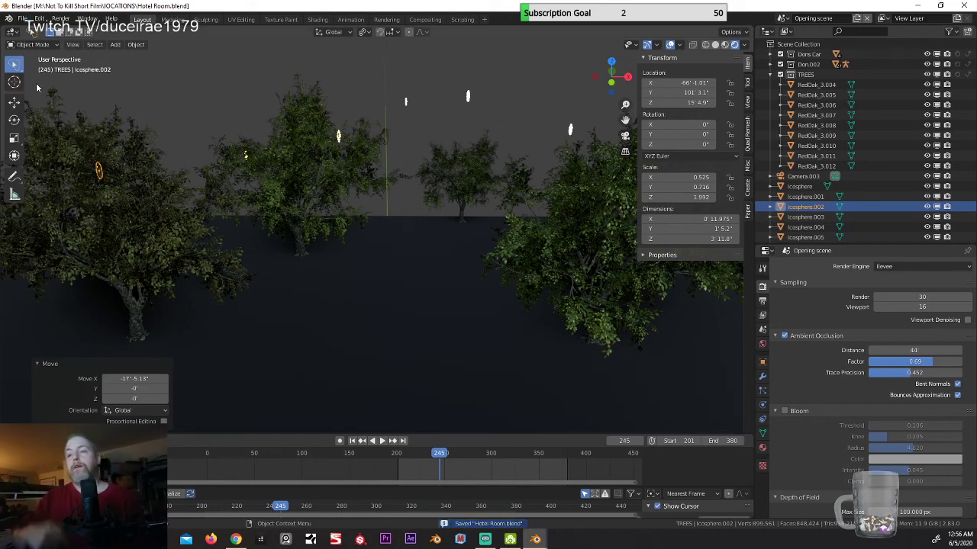